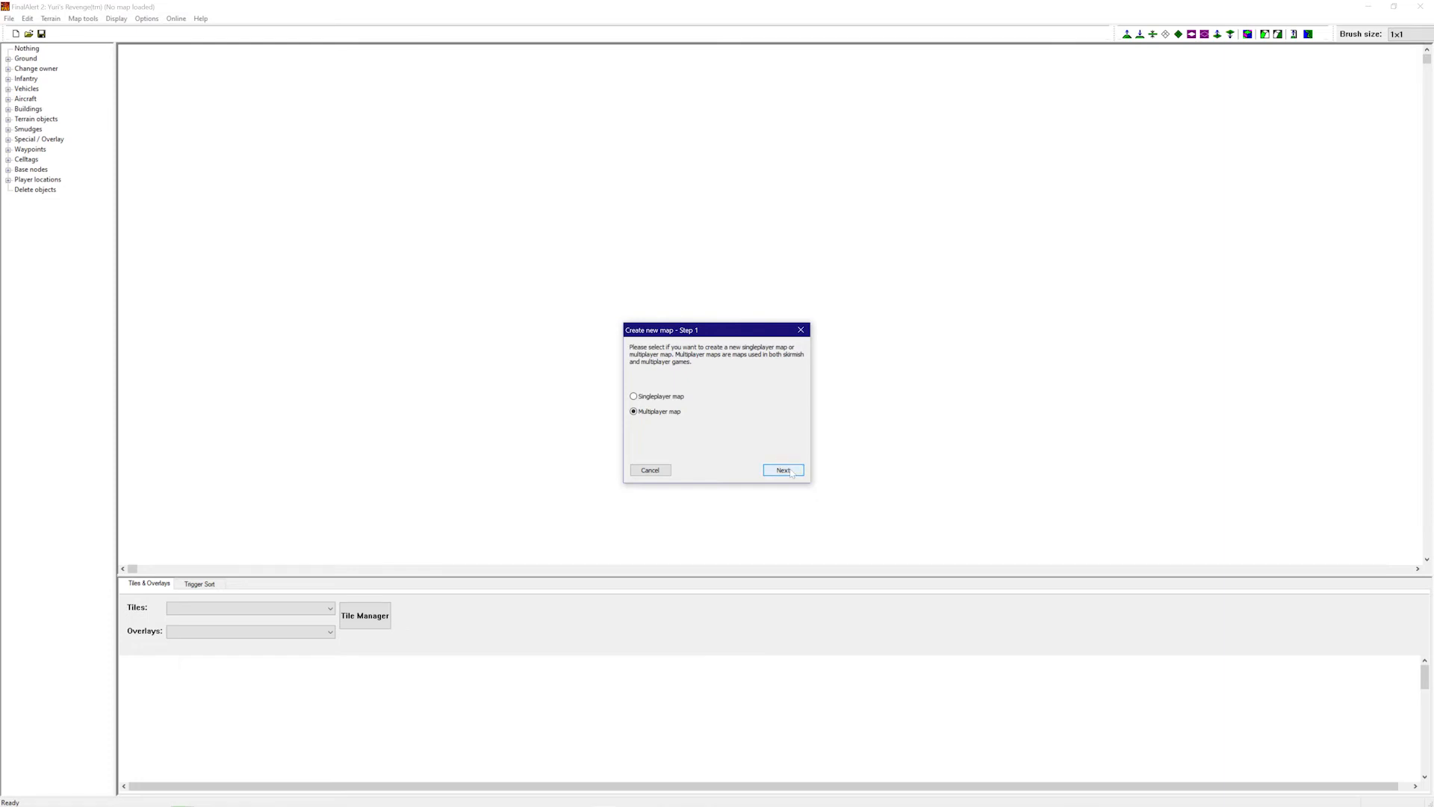
- Start a Multiplayer map in the New Map wizard, choose the DESERT theater at 80 by 80, and create it
left_click(791, 473)
left_click(787, 472)
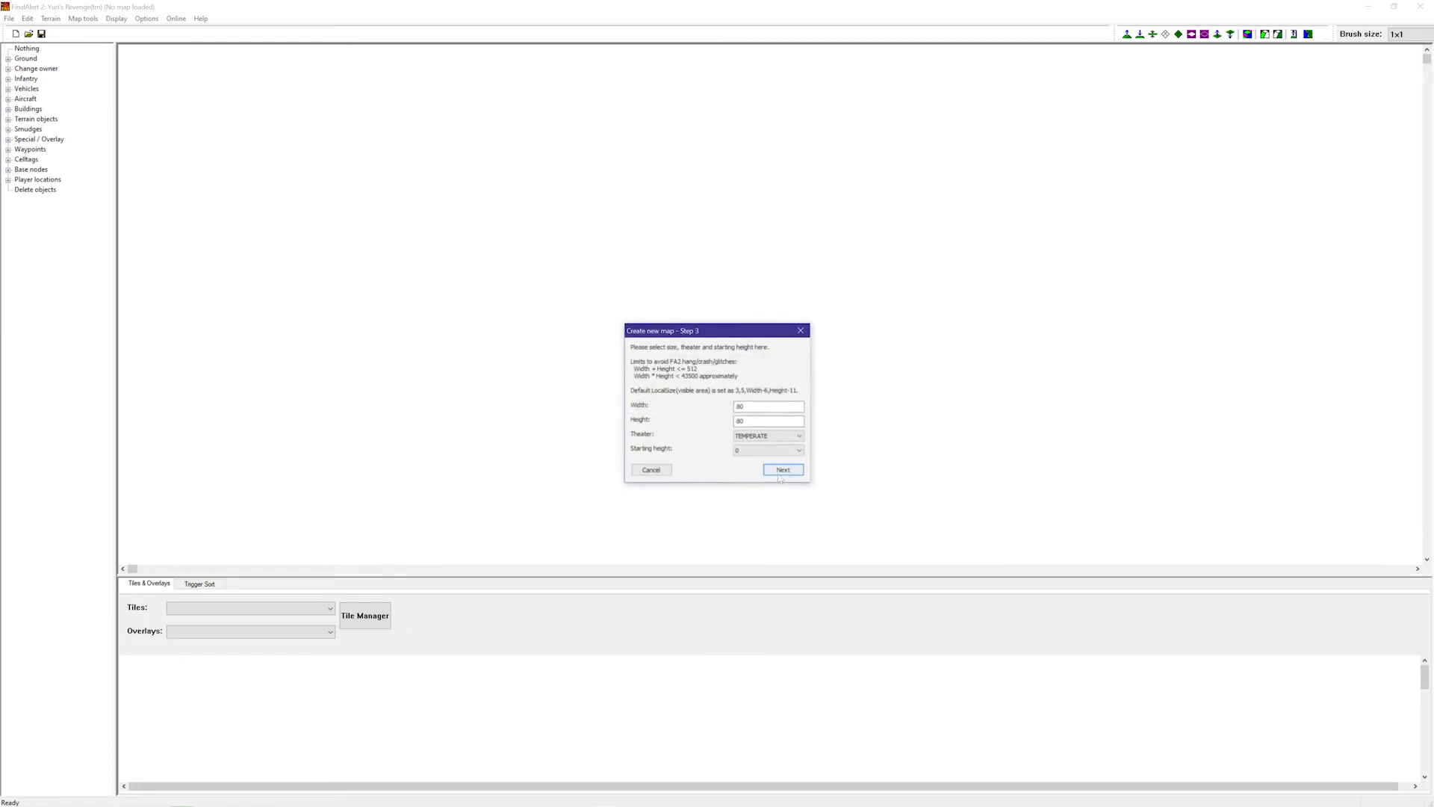
left_click(781, 438)
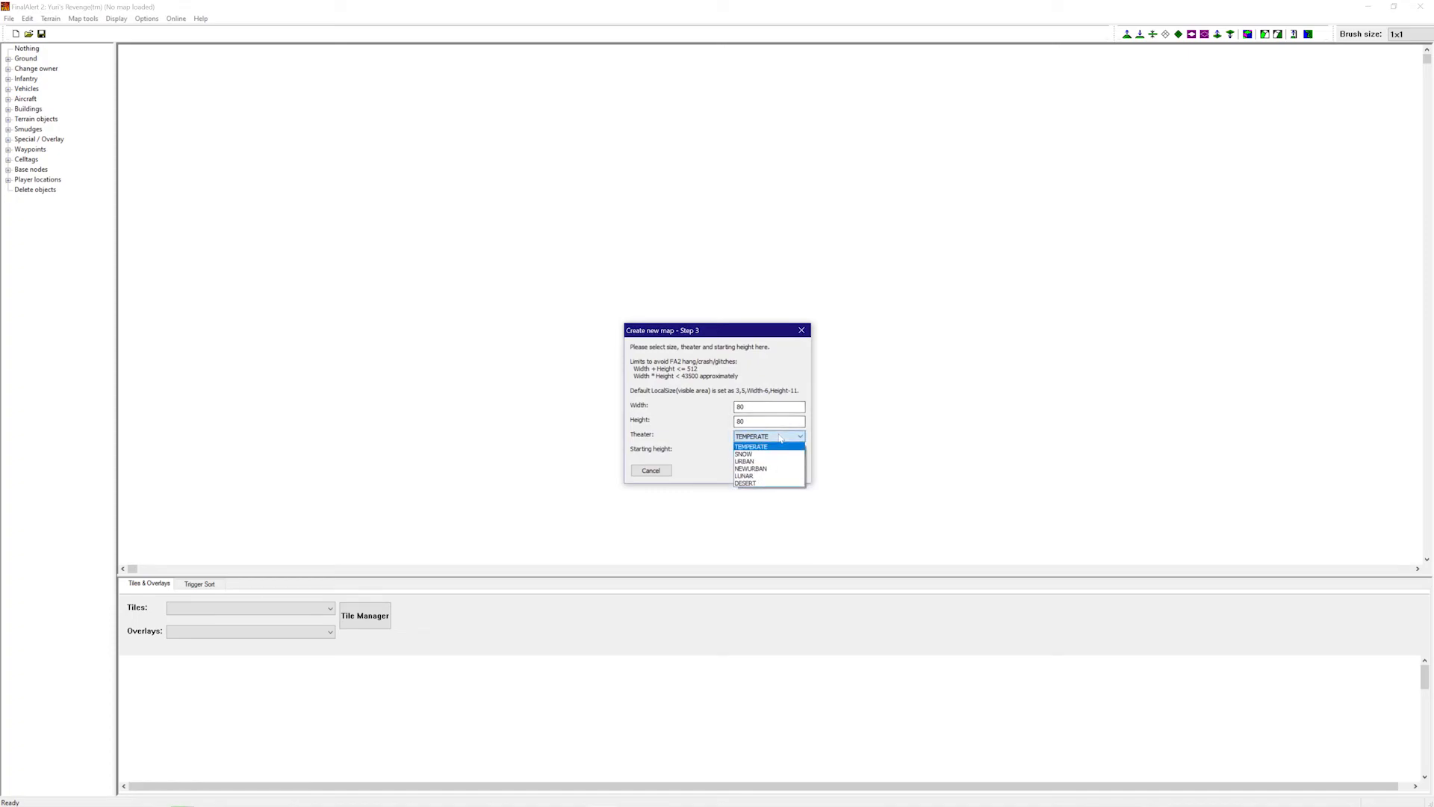
left_click(749, 484)
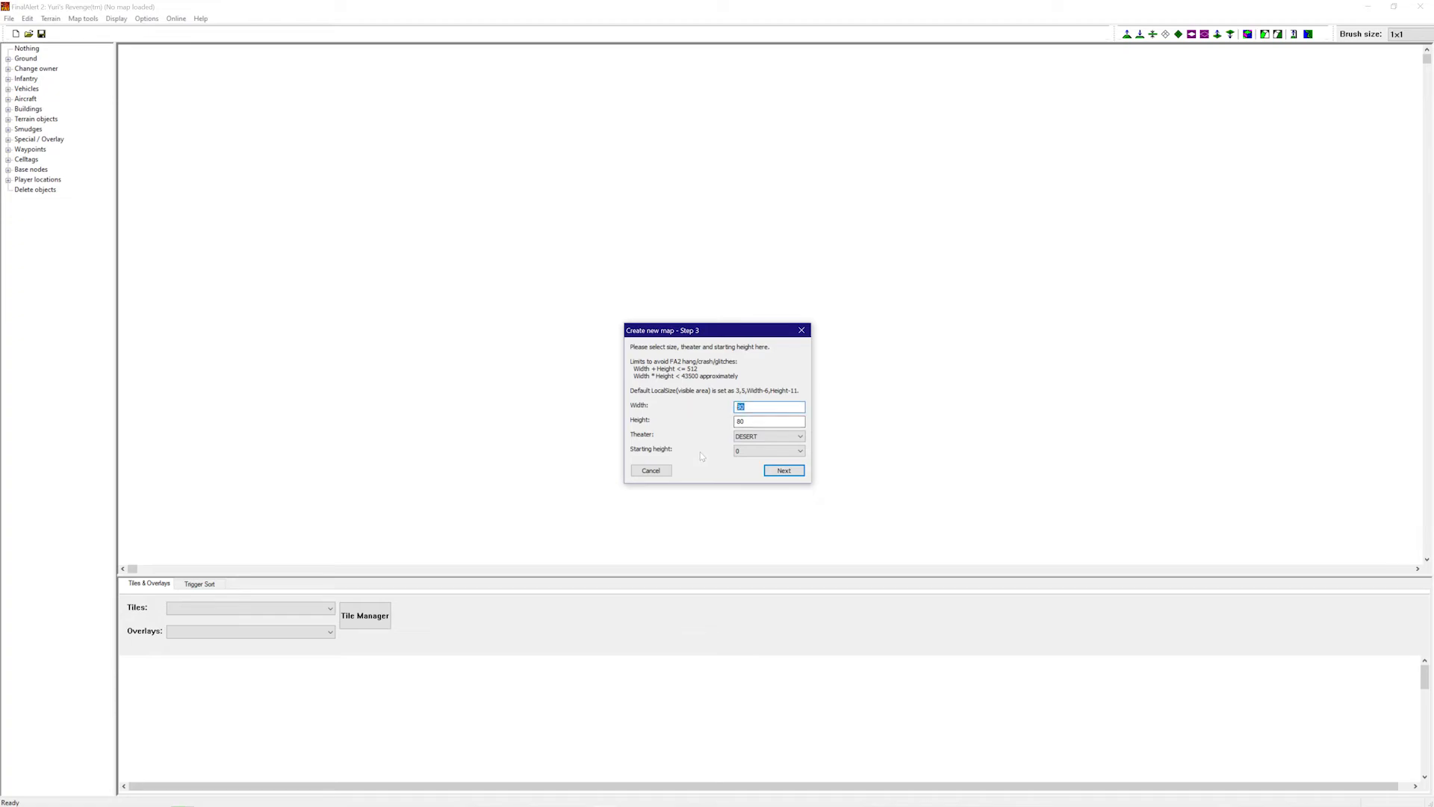
left_click(783, 472)
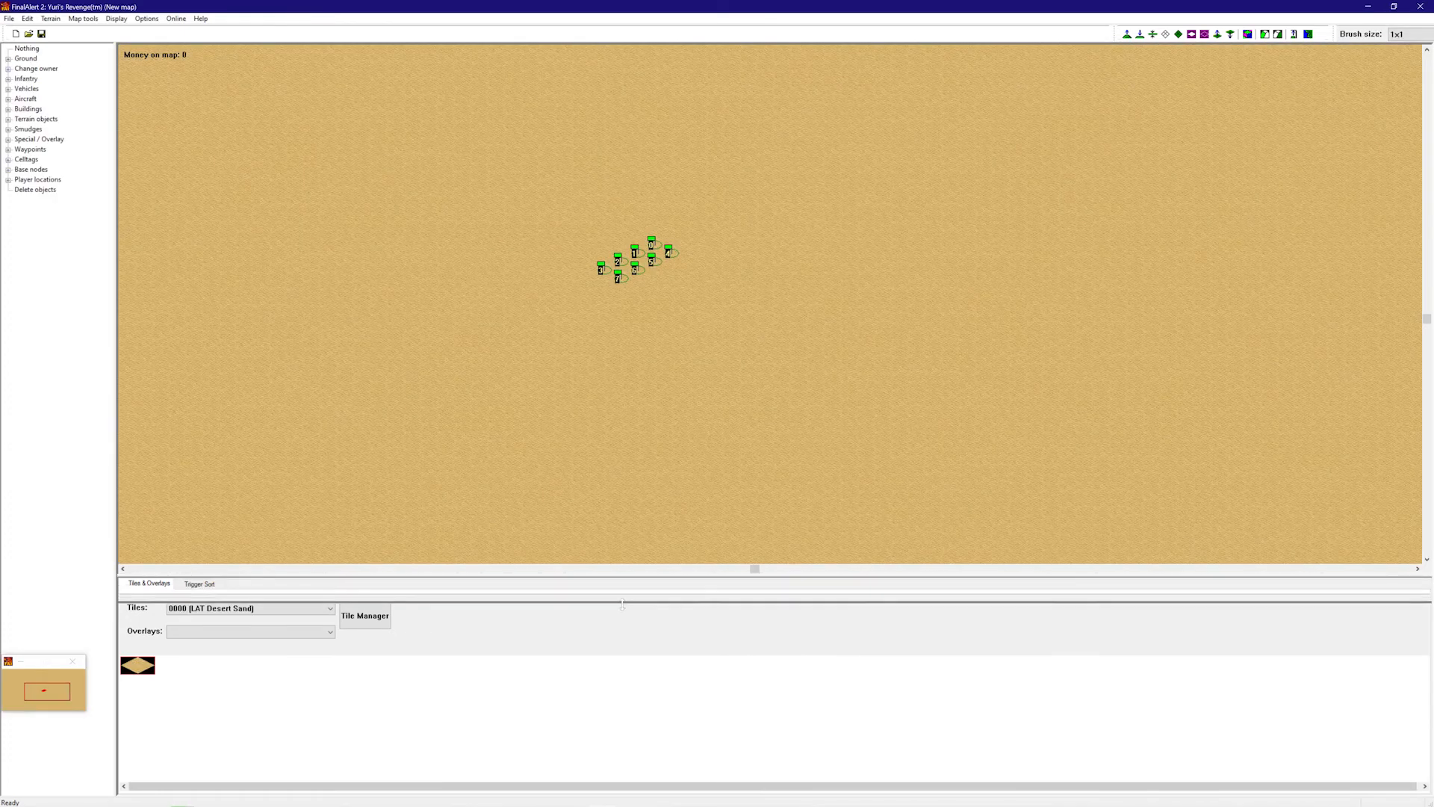
- Delete player start locations 4 to 7 from the map
left_click_drag(626, 601, 626, 622)
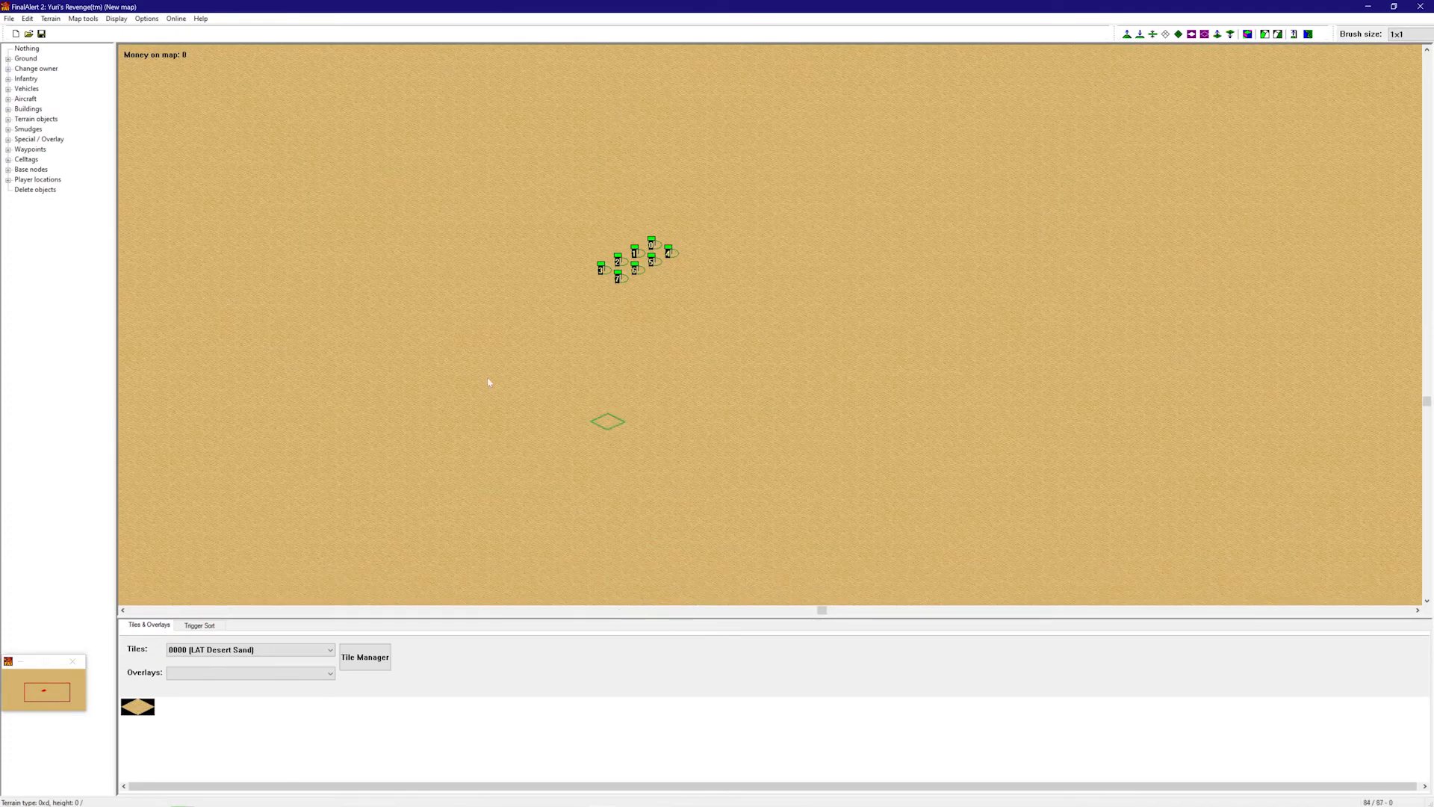
left_click(8, 180)
left_click(68, 271)
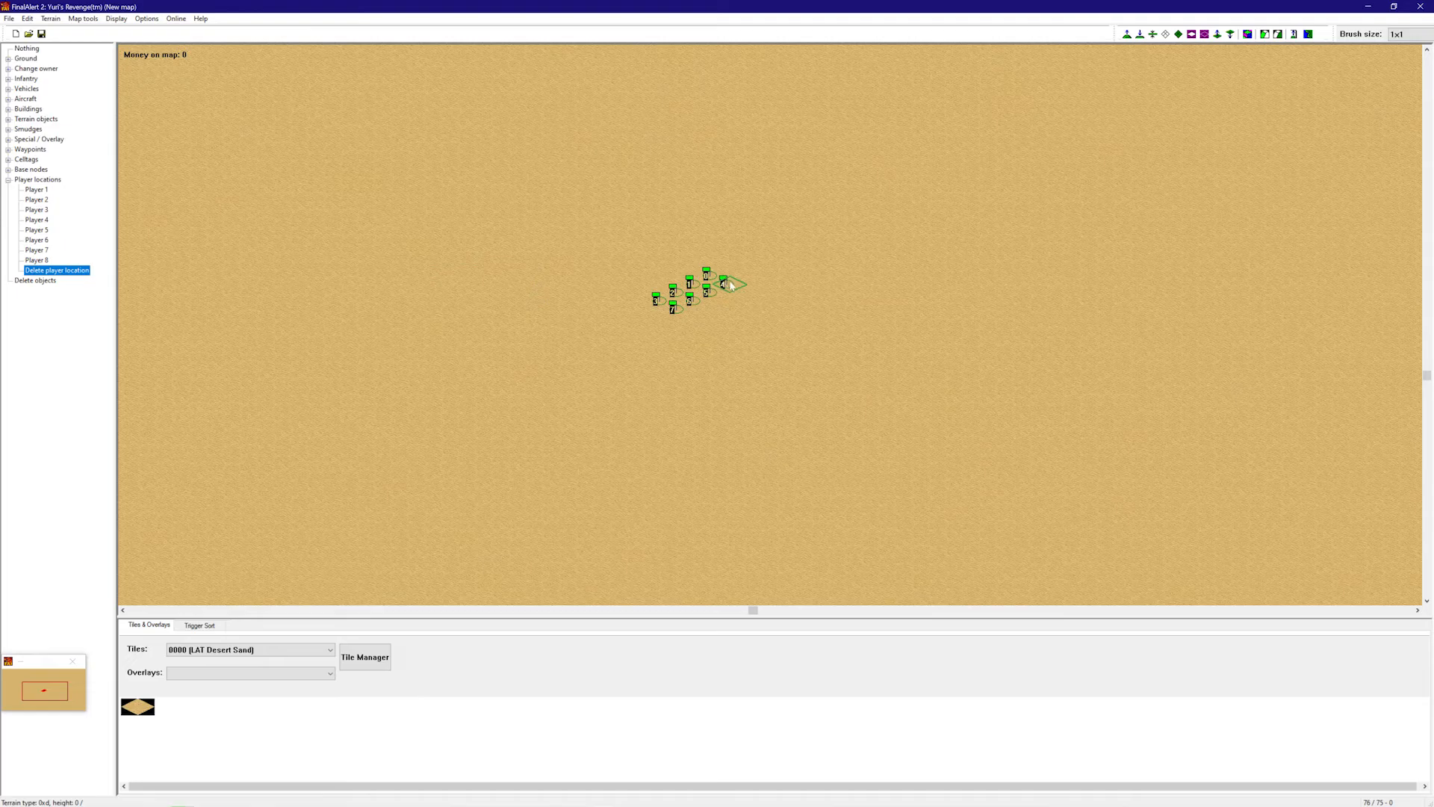
left_click_drag(730, 284, 665, 312)
right_click_drag(630, 330, 609, 292)
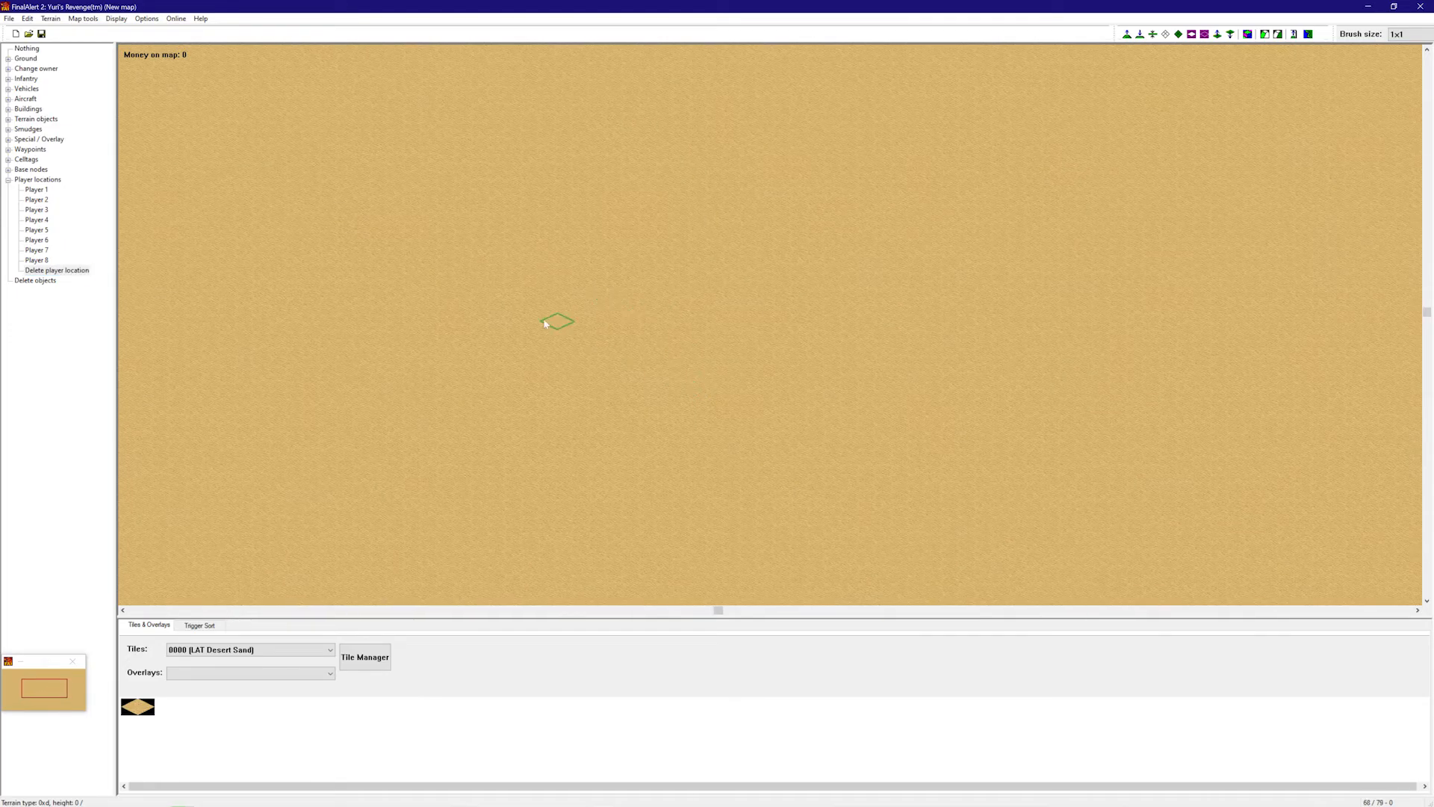
- Paint a grass patch on the sand with a 4x4 brush and copy that area
left_click(7, 58)
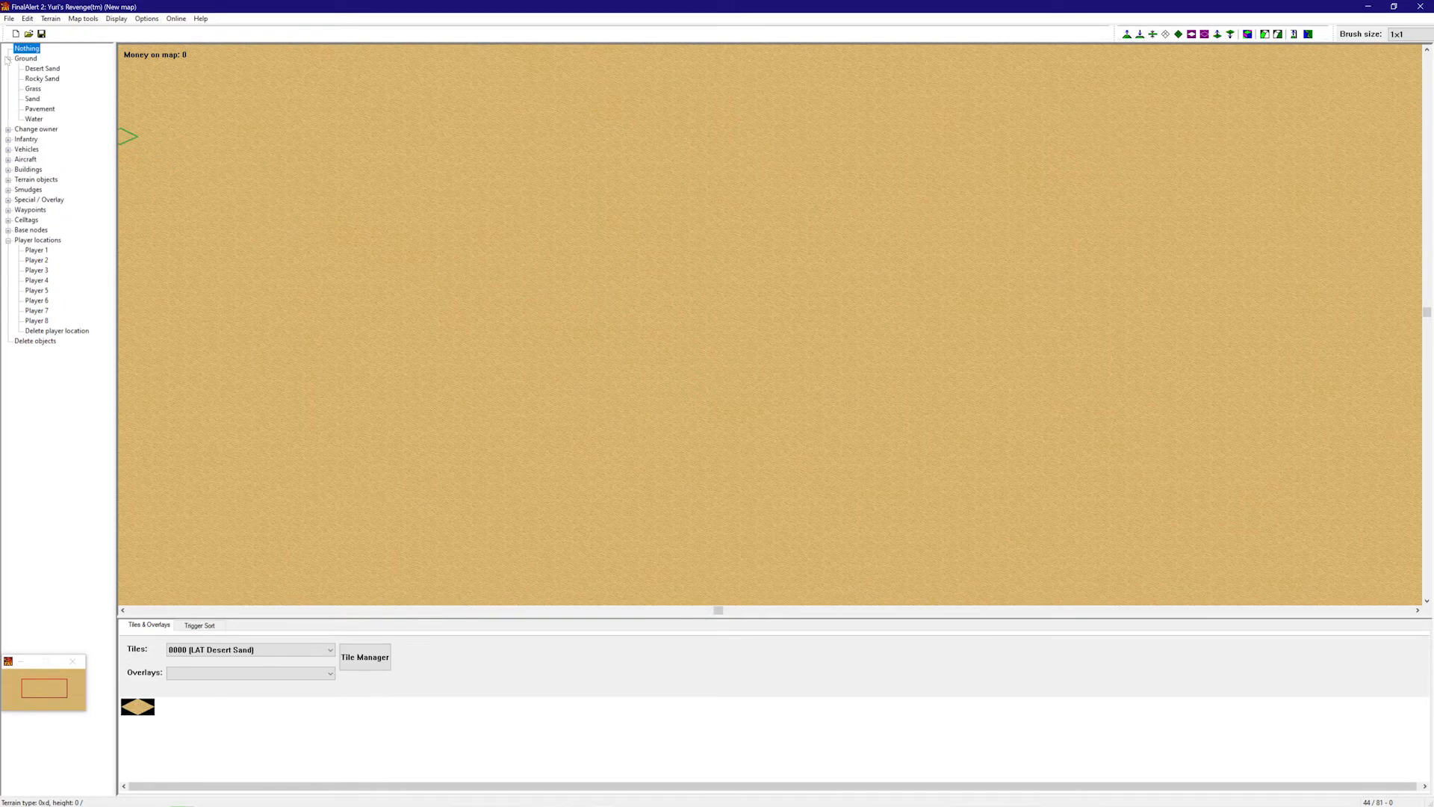
left_click(43, 79)
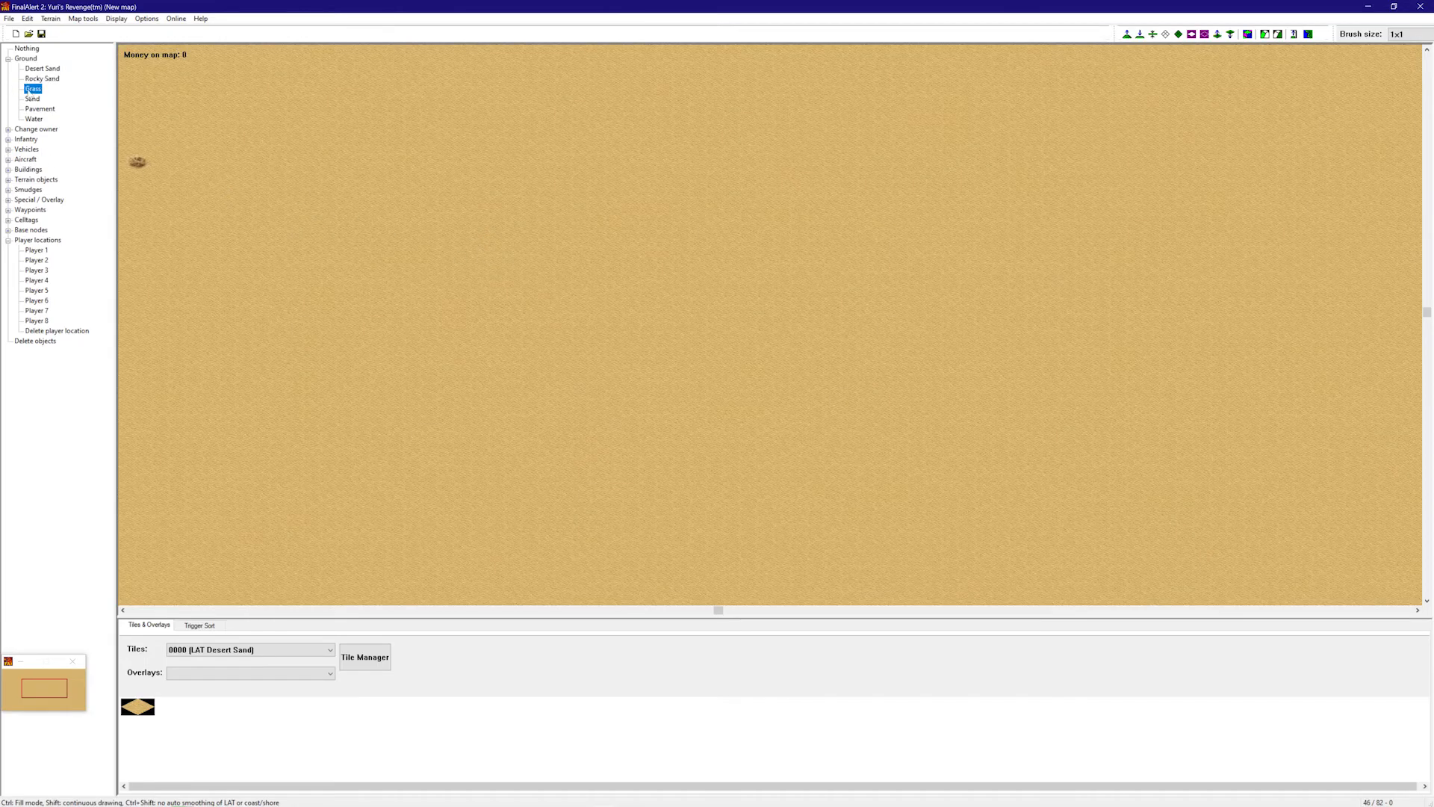
left_click(1410, 34)
left_click(1359, 82)
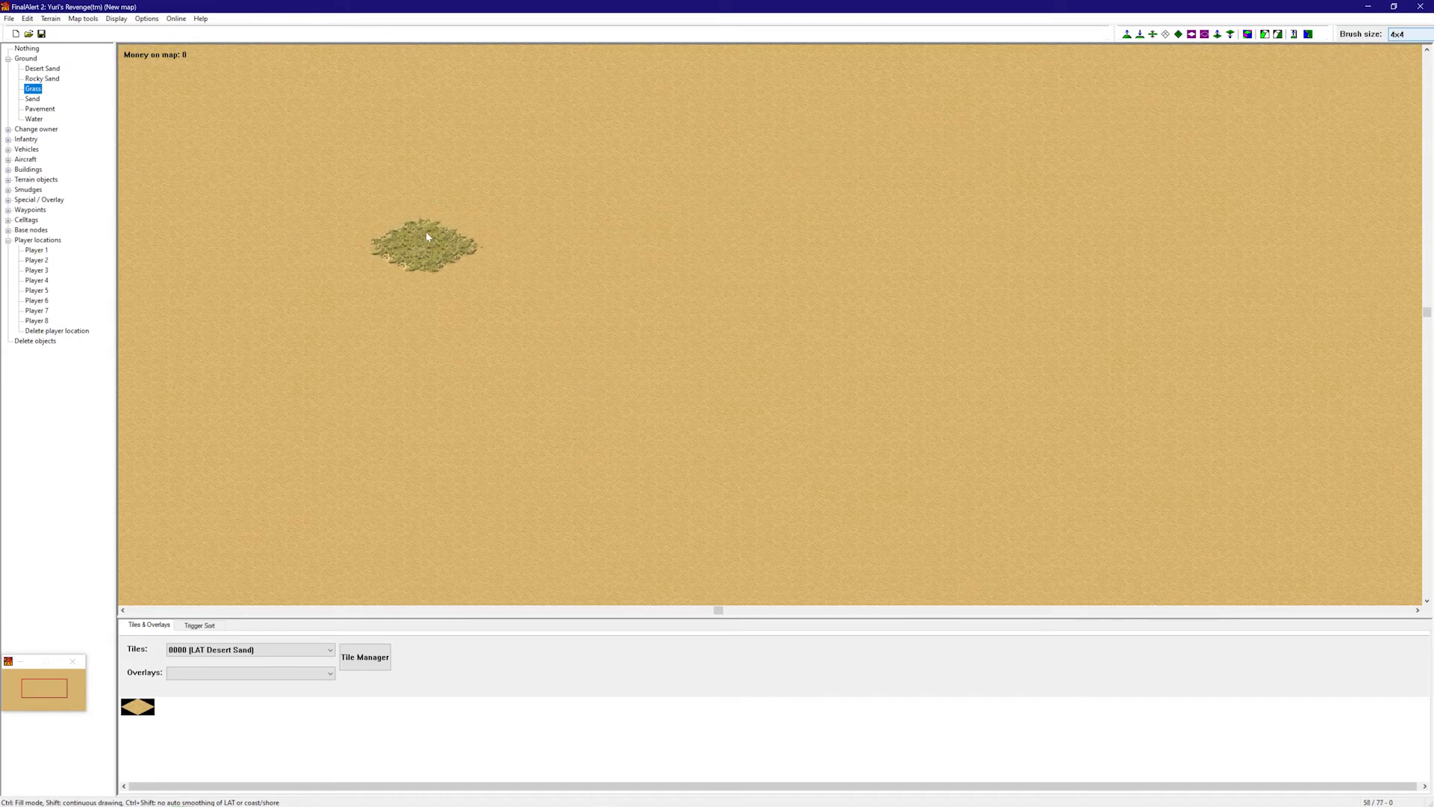
key("ctrl+c")
left_click_drag(447, 249, 441, 301)
left_click(27, 18)
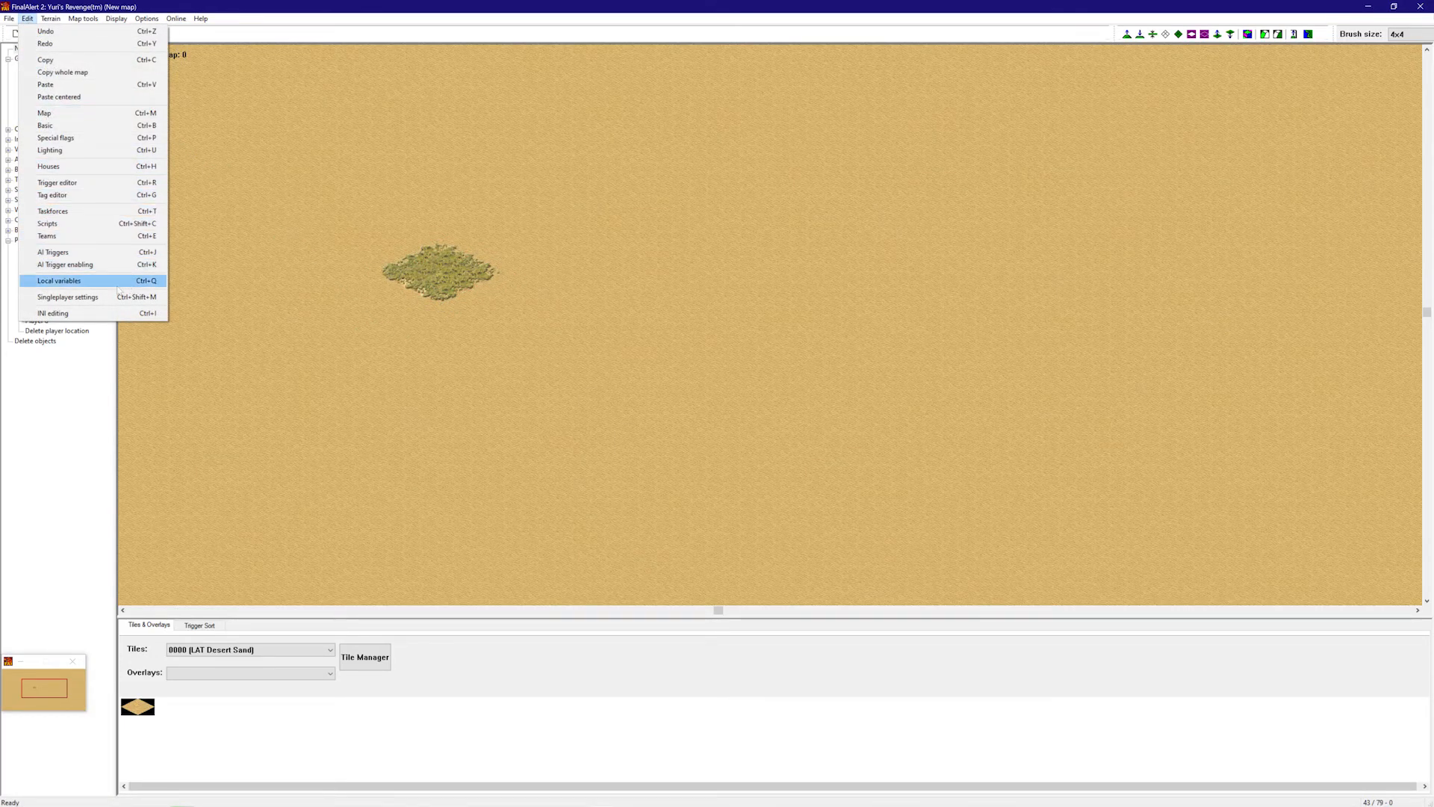
- Paste the copied grass patch, then paint the original patch back over with Desert Sand
left_click(67, 97)
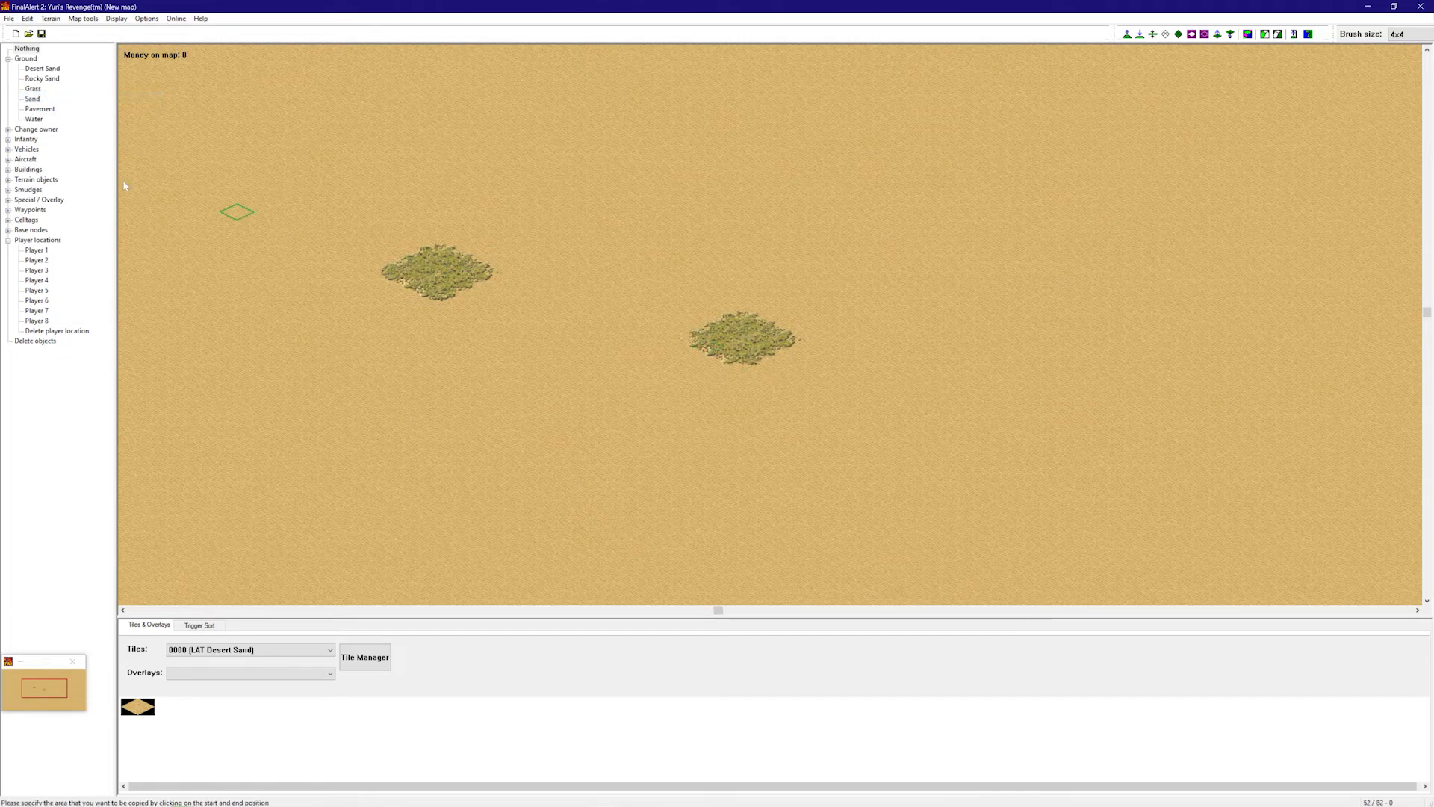
left_click(31, 69)
left_click(440, 256)
right_click(657, 277)
left_click(400, 251)
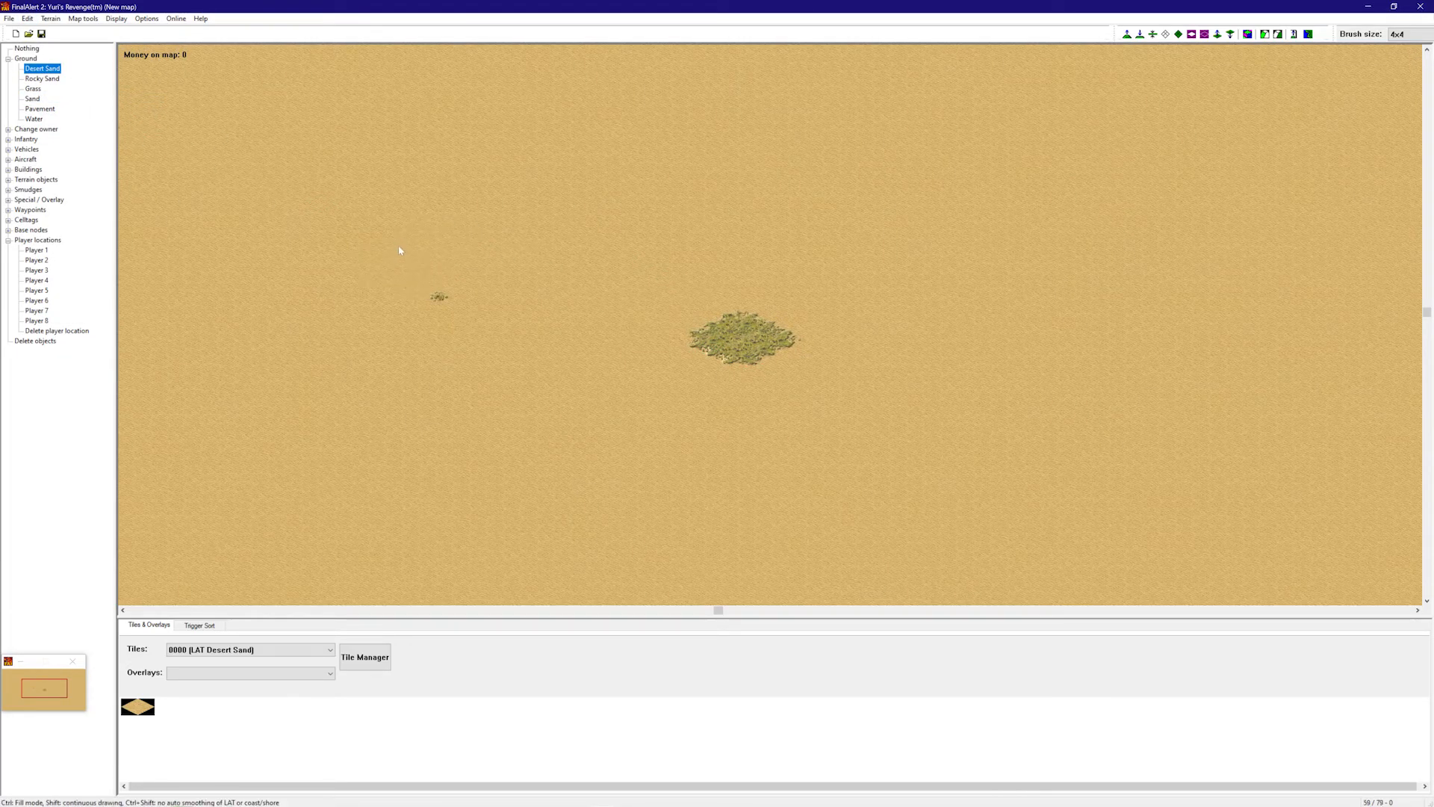
right_click(617, 240)
right_click_drag(703, 299, 755, 221)
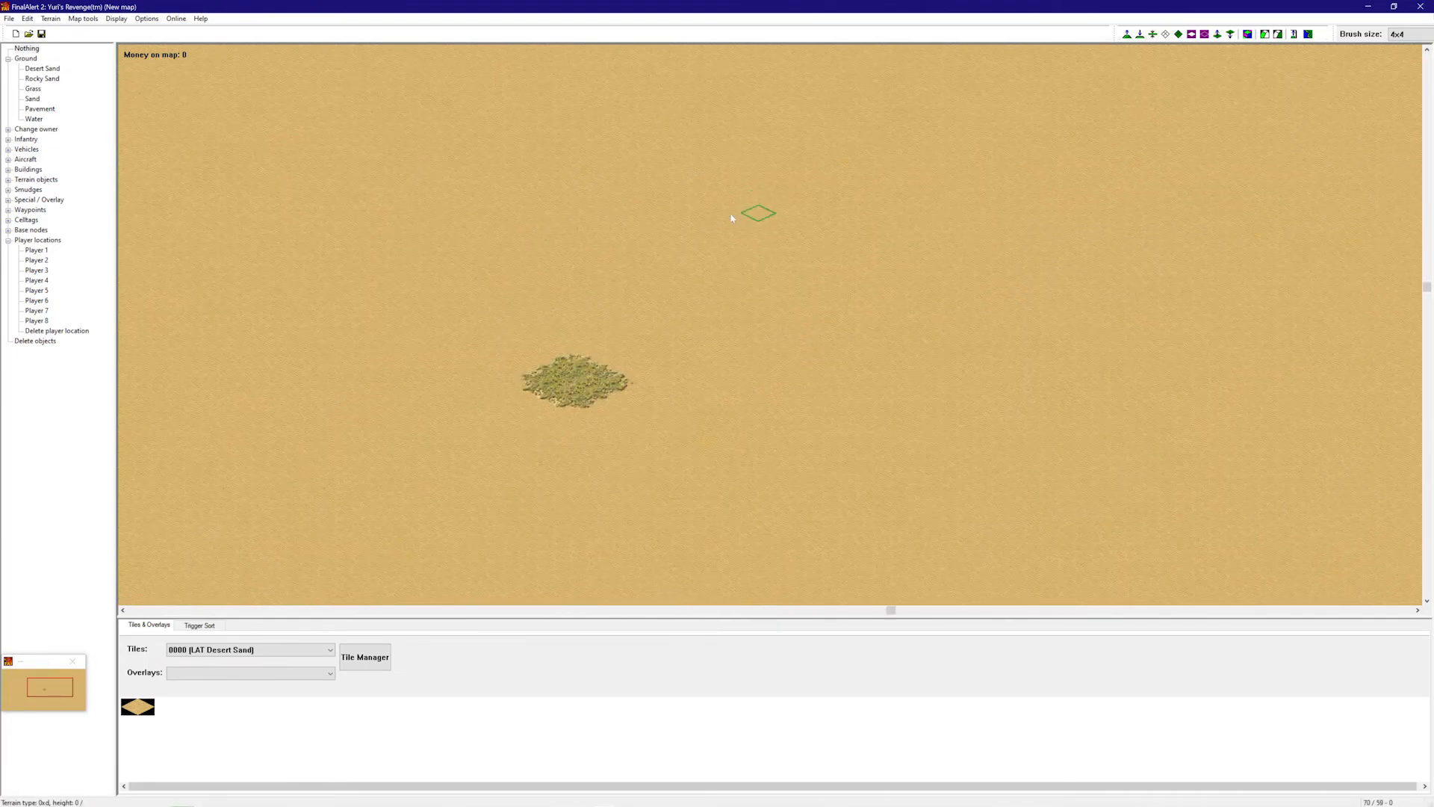
left_click(27, 17)
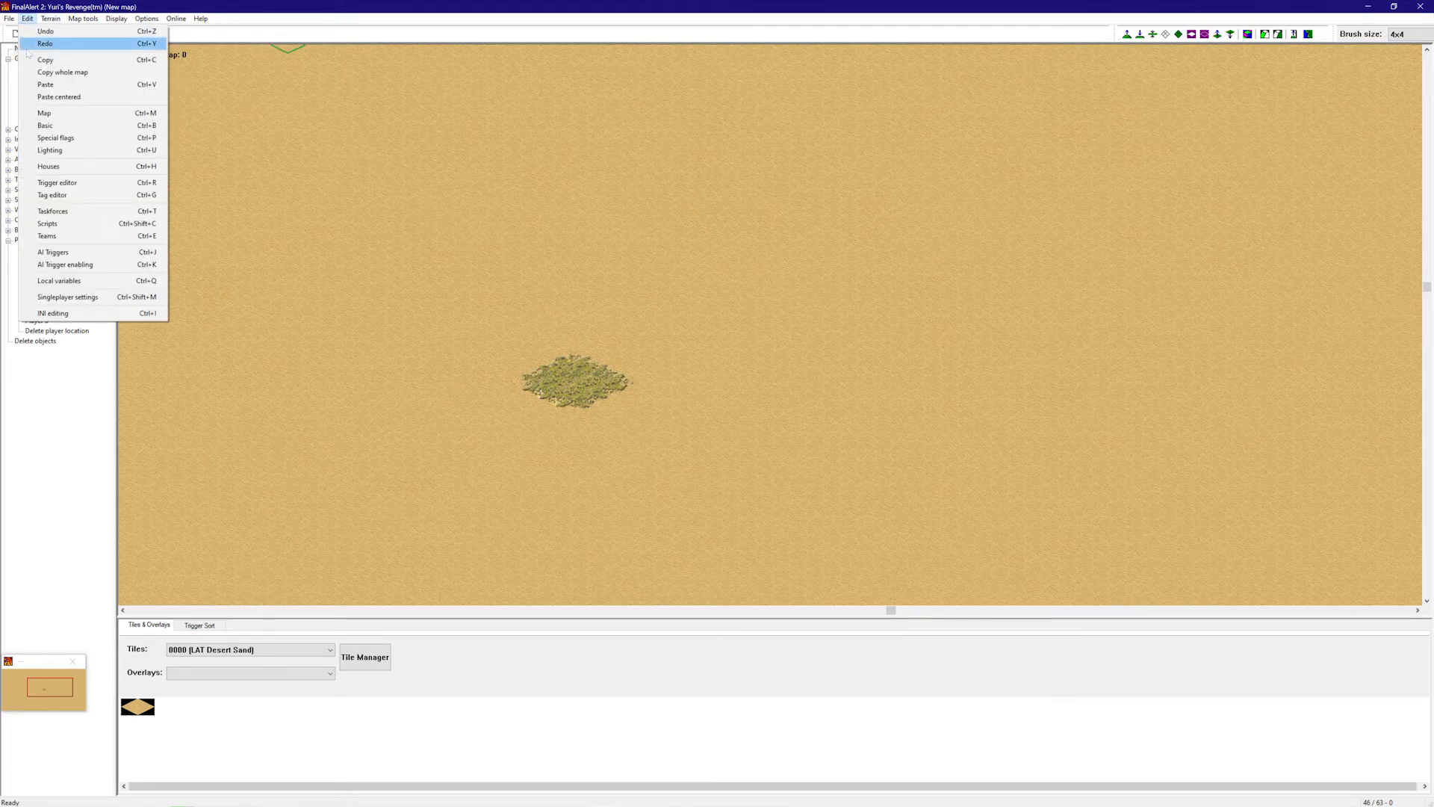
- Use Map tools > Change map height to set the whole map's ground to height 4
mouse_move(47, 21)
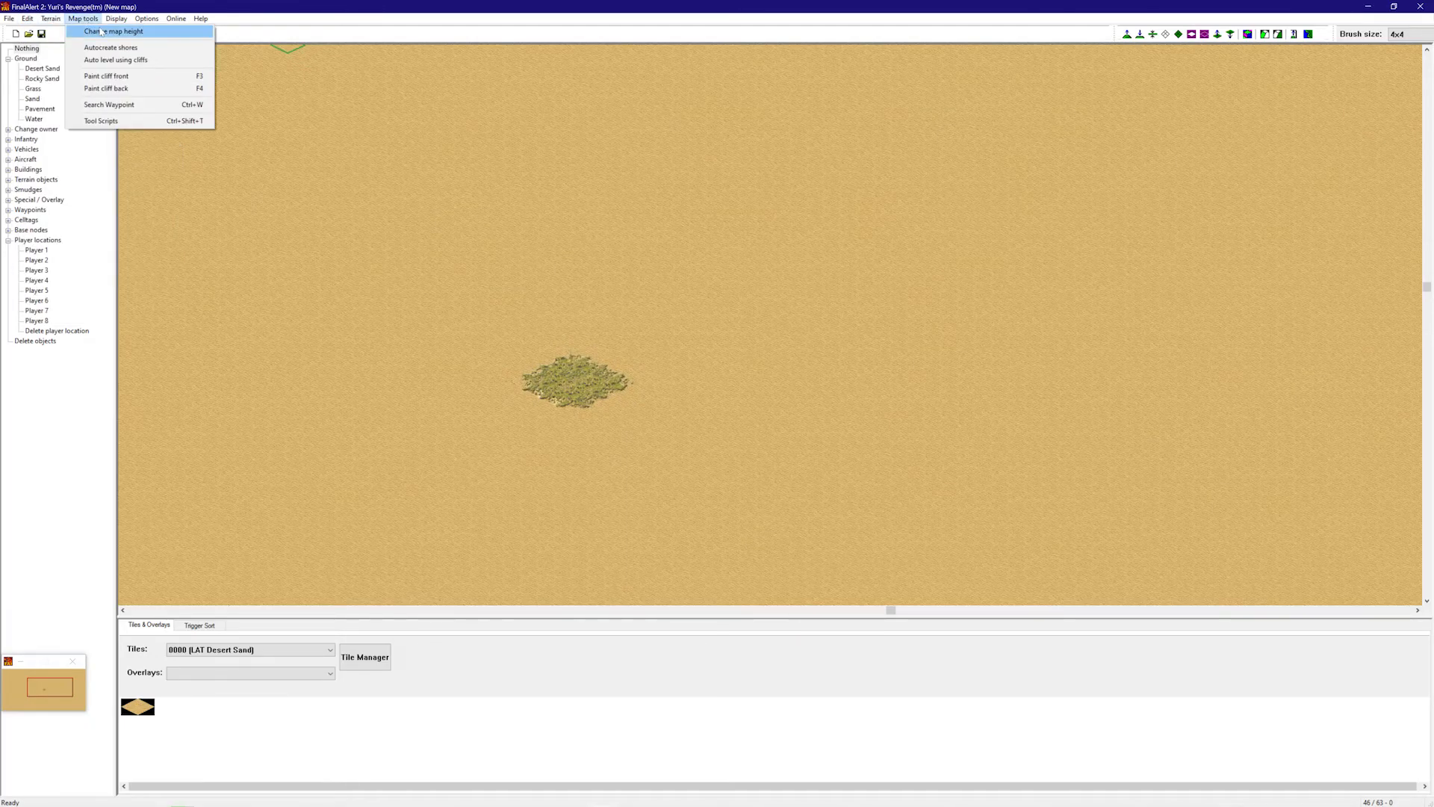
left_click(112, 31)
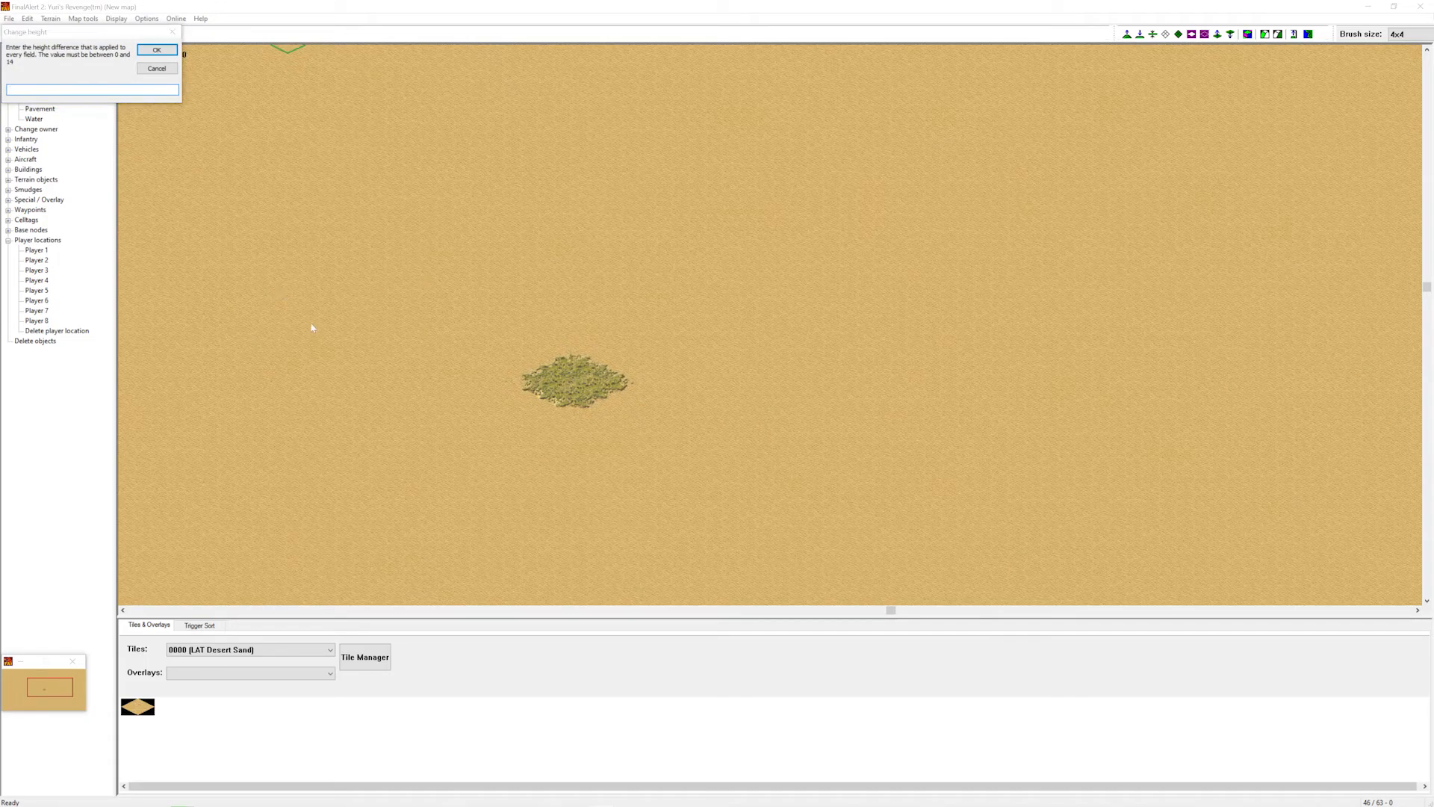
key("Escape")
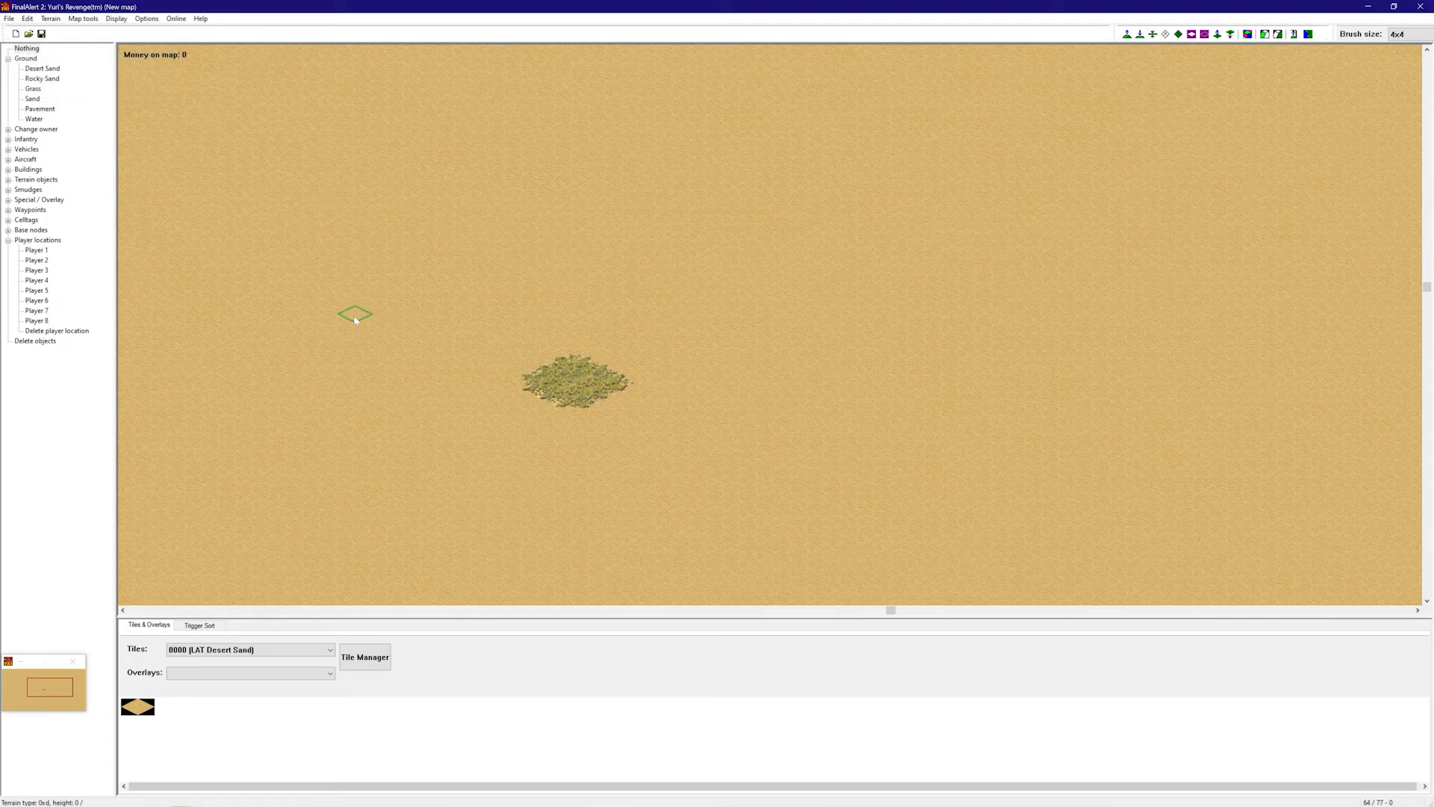
left_click(68, 20)
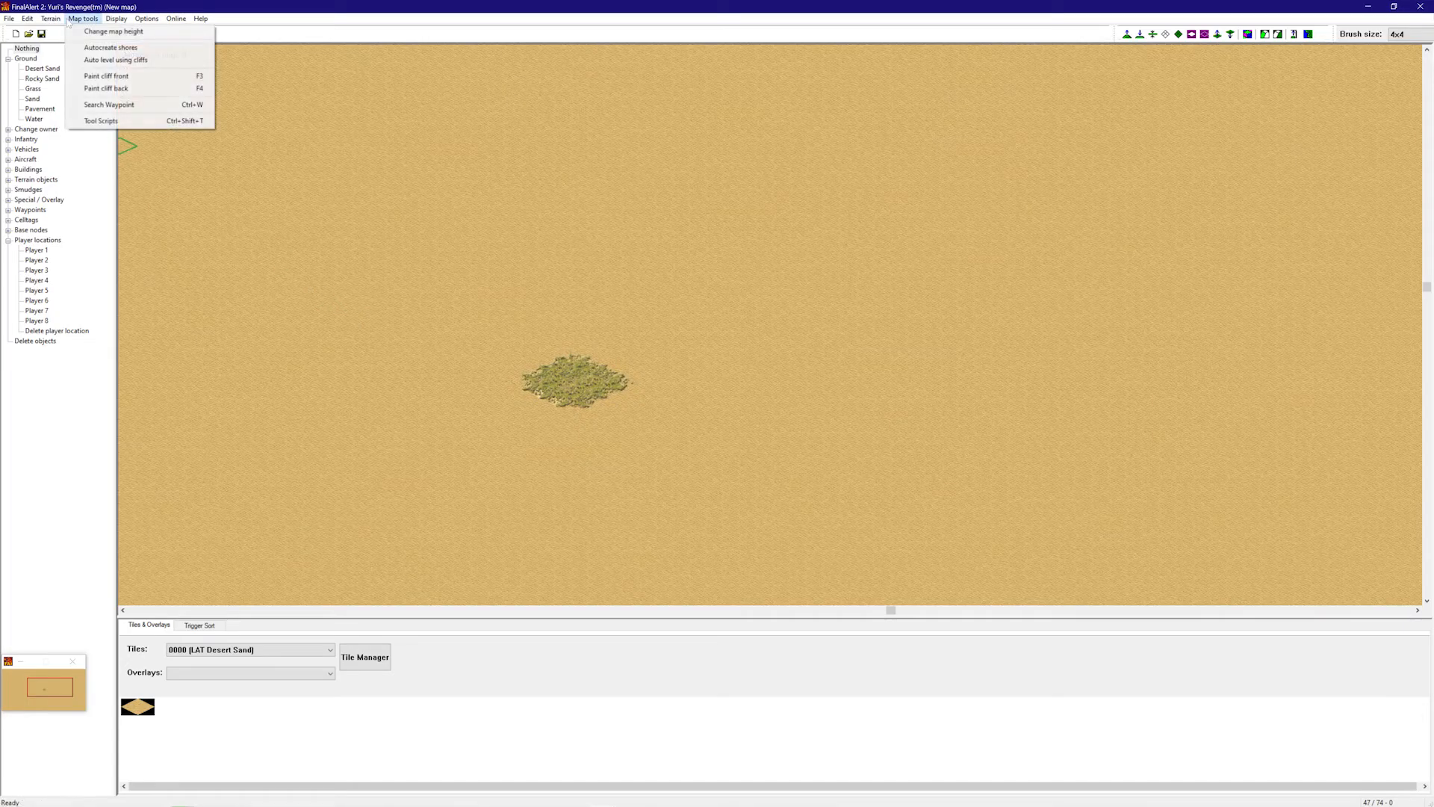
left_click(97, 31)
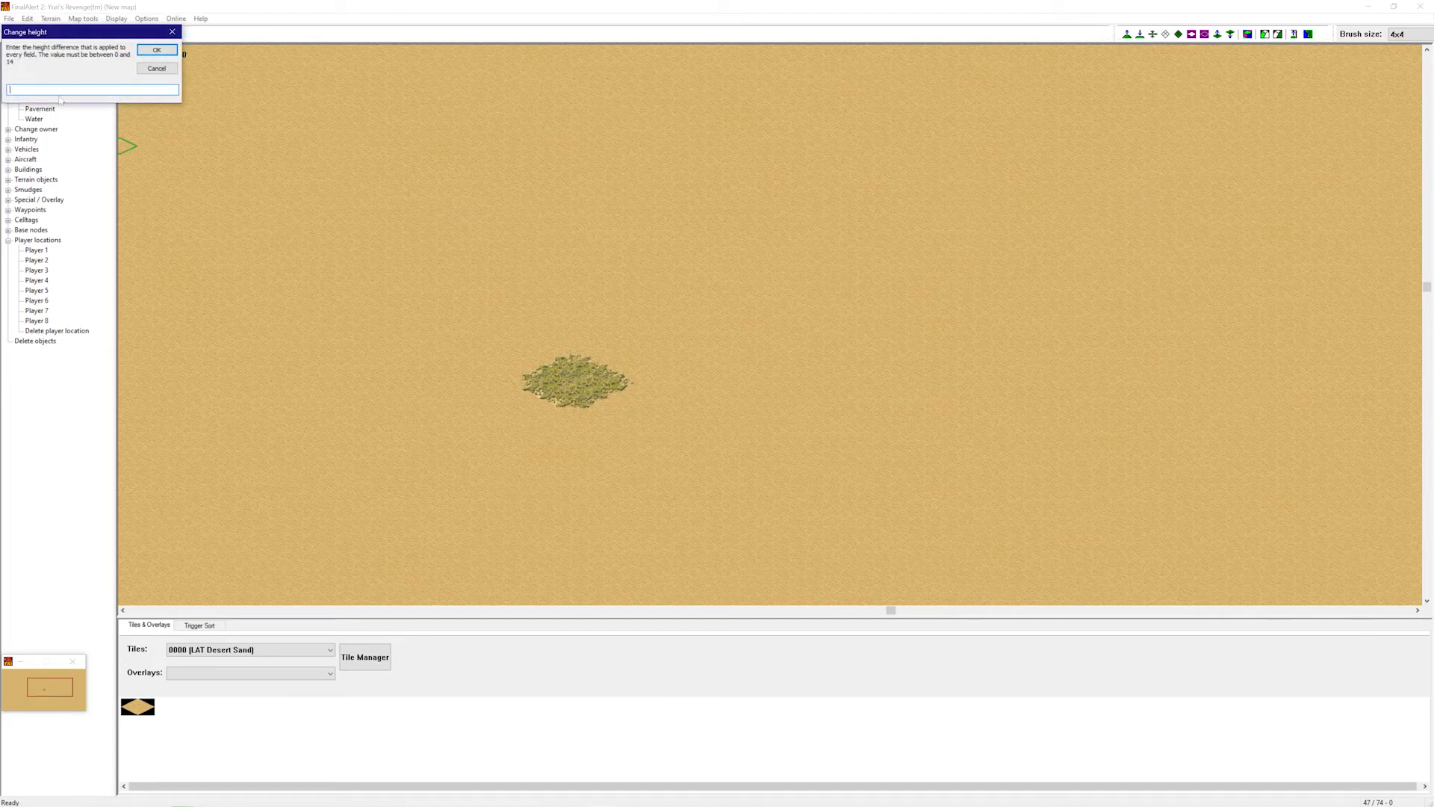
type("4")
left_click(157, 50)
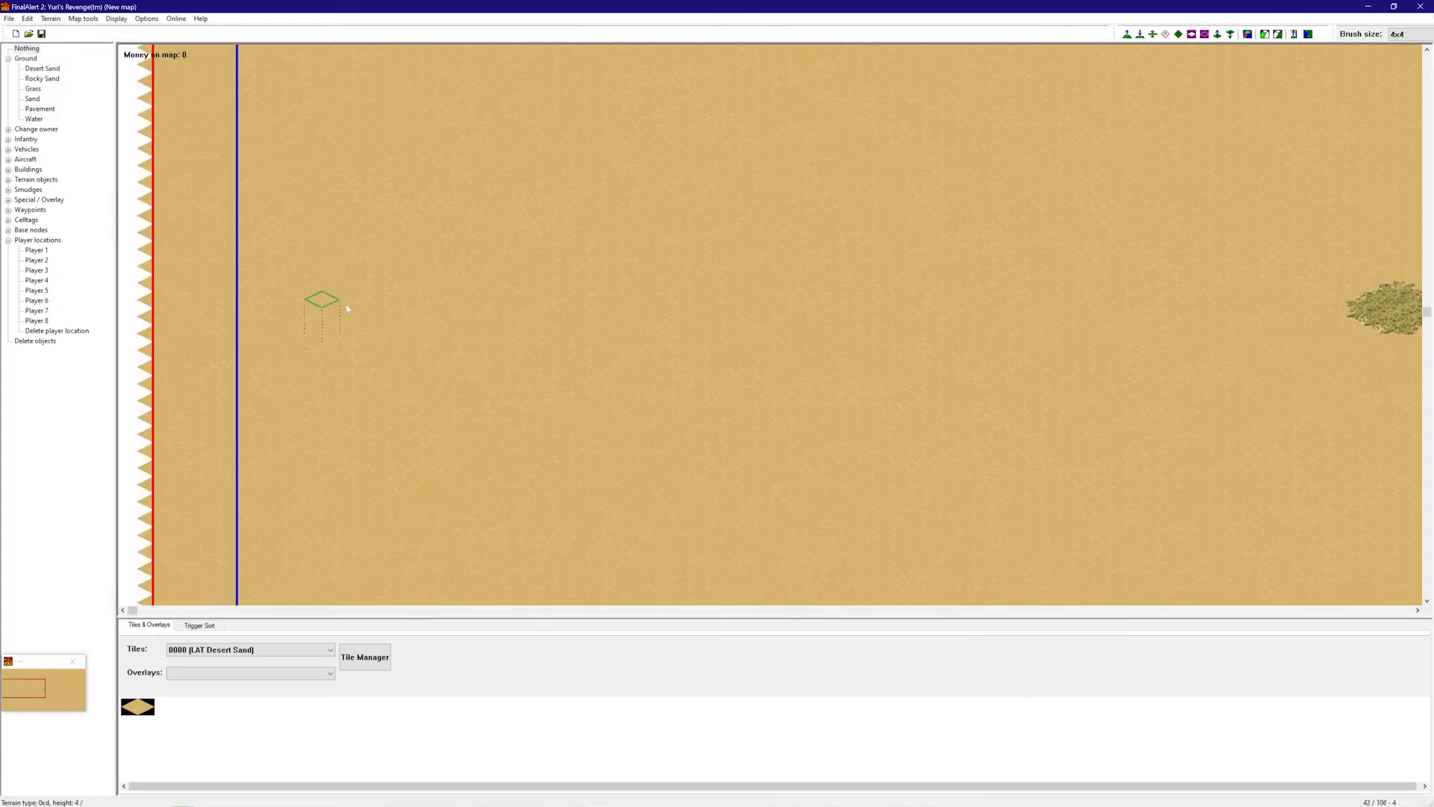
- Pan around the map and locate the Player 1 start location
right_click_drag(709, 274, 925, 304)
right_click_drag(924, 304, 729, 279)
right_click_drag(493, 269, 550, 349)
right_click_drag(550, 349, 784, 387)
right_click_drag(784, 388, 1027, 384)
right_click_drag(1210, 349, 407, 418)
right_click_drag(403, 429, 1071, 409)
right_click_drag(1195, 310, 214, 311)
left_click(36, 250)
right_click_drag(545, 329, 557, 269)
right_click_drag(461, 282, 351, 280)
right_click_drag(699, 278, 836, 101)
right_click_drag(733, 168, 491, 334)
right_click_drag(675, 304, 1046, 326)
right_click_drag(1172, 336, 854, 317)
right_click_drag(739, 317, 437, 226)
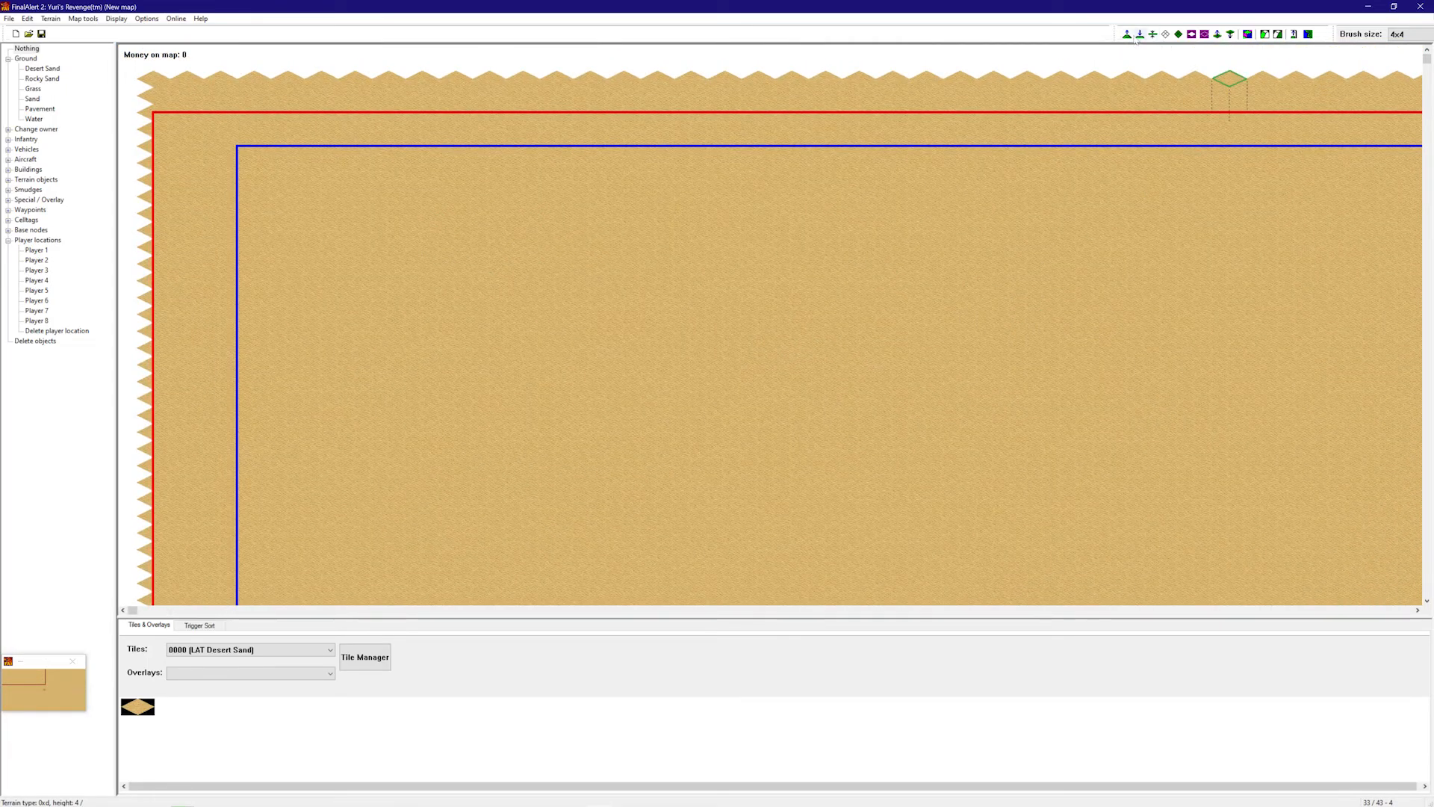
- Lower the ground near the top-left step by step into a pit down to height 0
left_click(1140, 35)
left_click(371, 262)
left_click(372, 263)
left_click(377, 276)
left_click(377, 278)
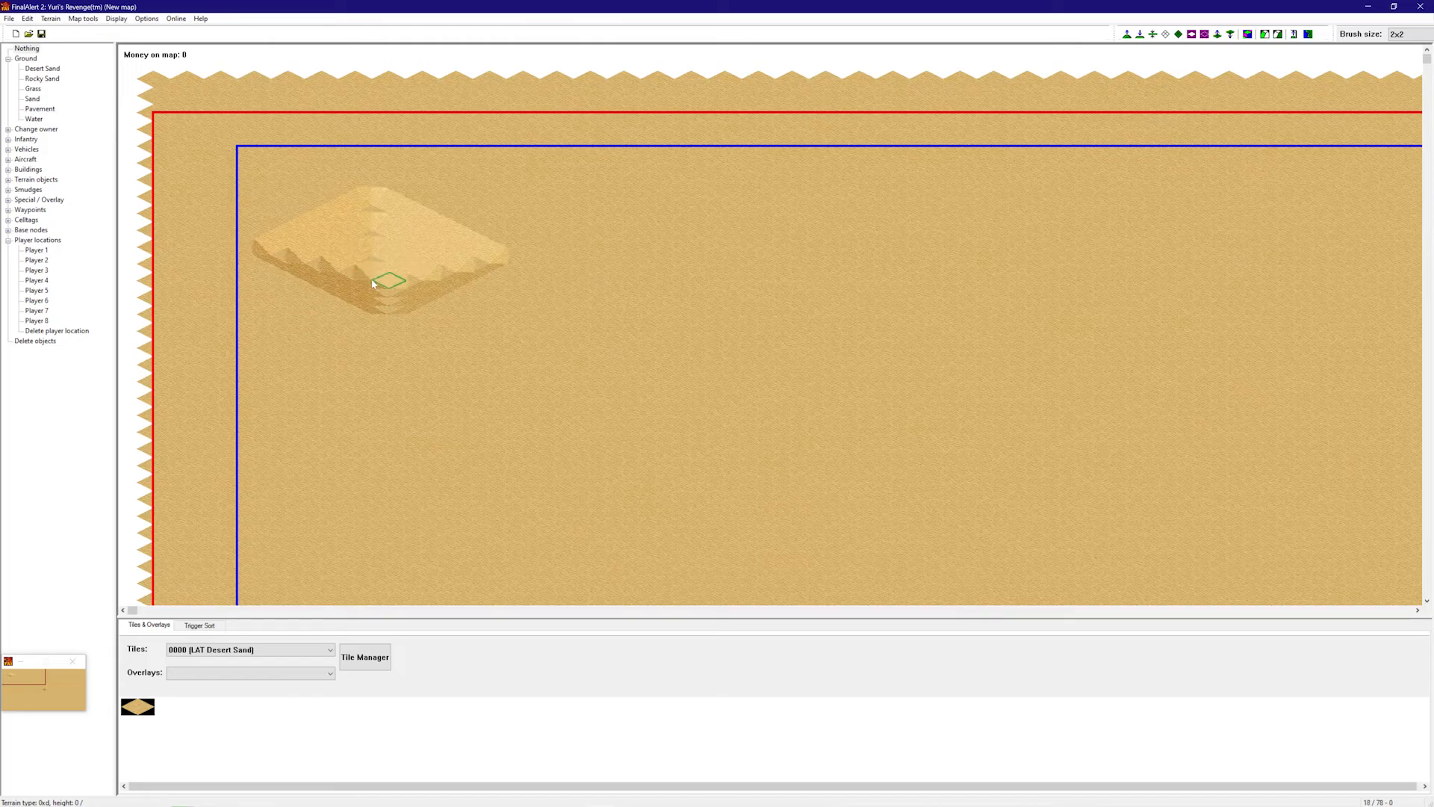
- In the height framework view, lower ground from the pit toward the upper left and along the lower edge
left_click(1245, 36)
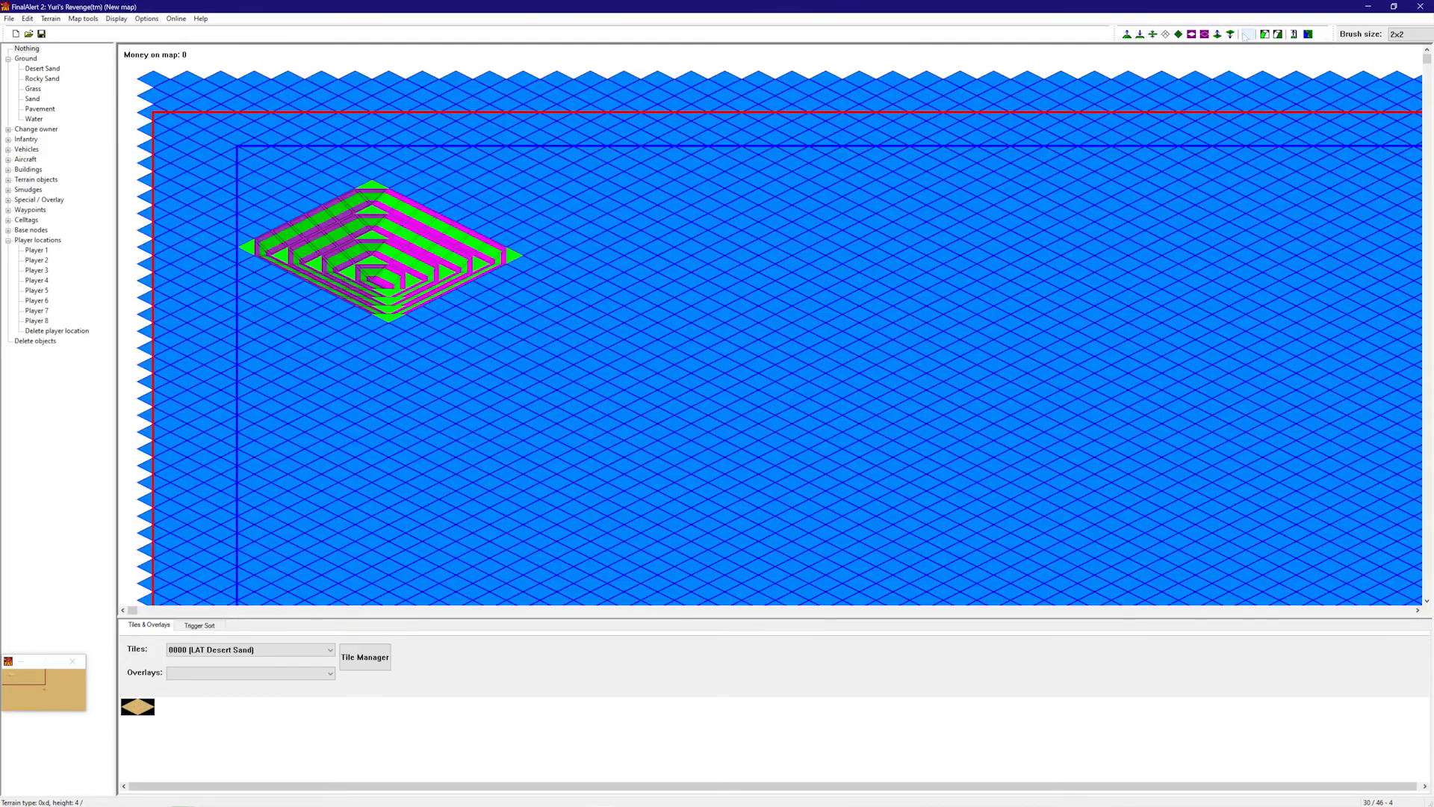
mouse_move(403, 273)
left_mouse_down()
mouse_move(321, 241)
mouse_move(367, 170)
mouse_move(183, 157)
mouse_move(213, 243)
mouse_move(224, 217)
mouse_move(386, 245)
mouse_move(179, 448)
mouse_move(388, 336)
mouse_move(384, 163)
mouse_move(612, 142)
mouse_move(478, 351)
mouse_move(492, 431)
mouse_move(224, 493)
mouse_move(374, 418)
mouse_move(446, 447)
mouse_move(505, 378)
mouse_move(613, 344)
mouse_move(665, 246)
mouse_move(687, 127)
mouse_move(324, 130)
left_mouse_up()
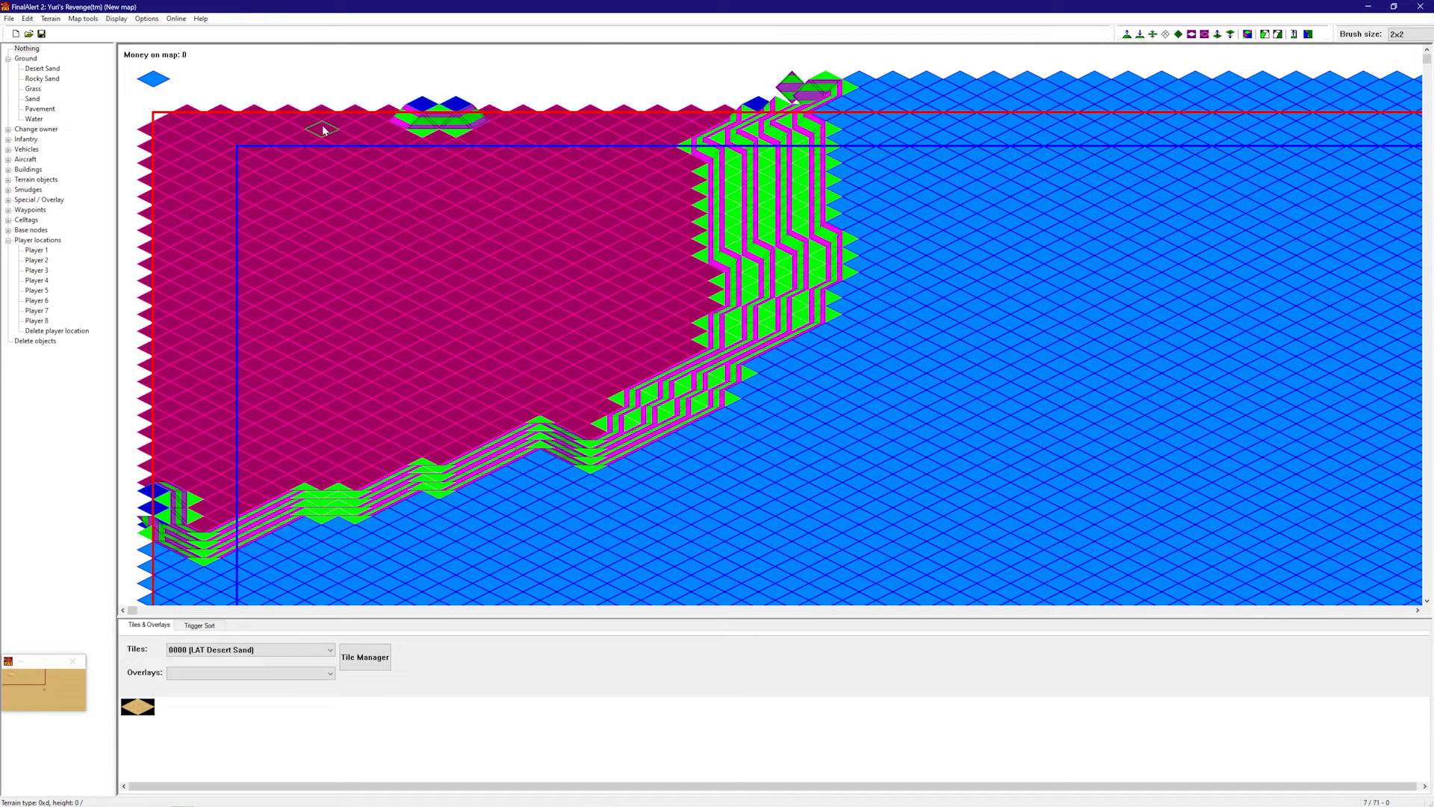
mouse_move(511, 172)
left_mouse_down()
mouse_move(552, 441)
mouse_move(359, 515)
mouse_move(239, 538)
mouse_move(680, 251)
mouse_move(740, 187)
mouse_move(657, 389)
mouse_move(261, 545)
mouse_move(340, 465)
left_mouse_up()
right_click_drag(340, 465, 77, 453)
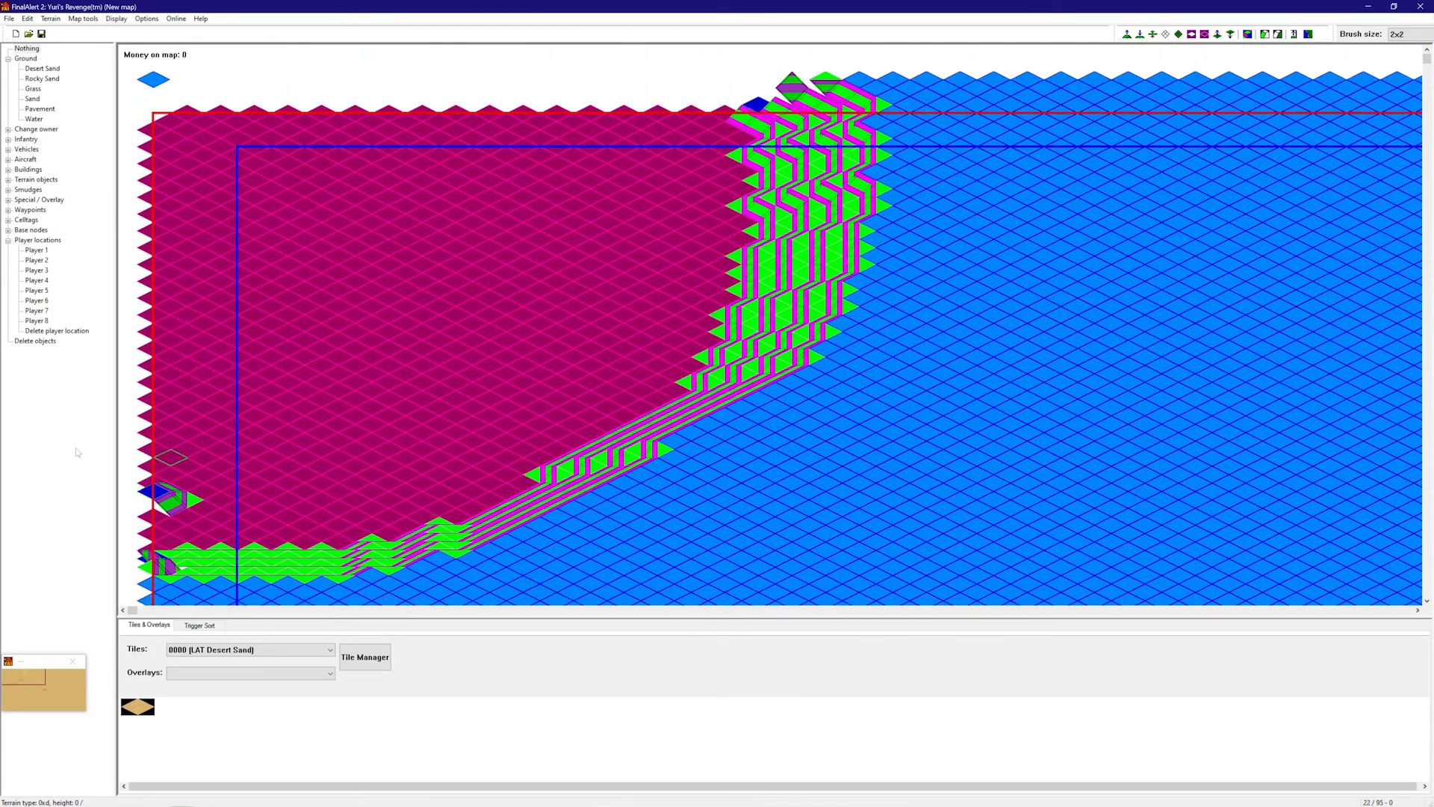
- Flatten a large area in the lower right to ground level, widening it left and up
mouse_move(480, 281)
right_mouse_down()
mouse_move(1065, 580)
mouse_move(1158, 516)
right_mouse_up()
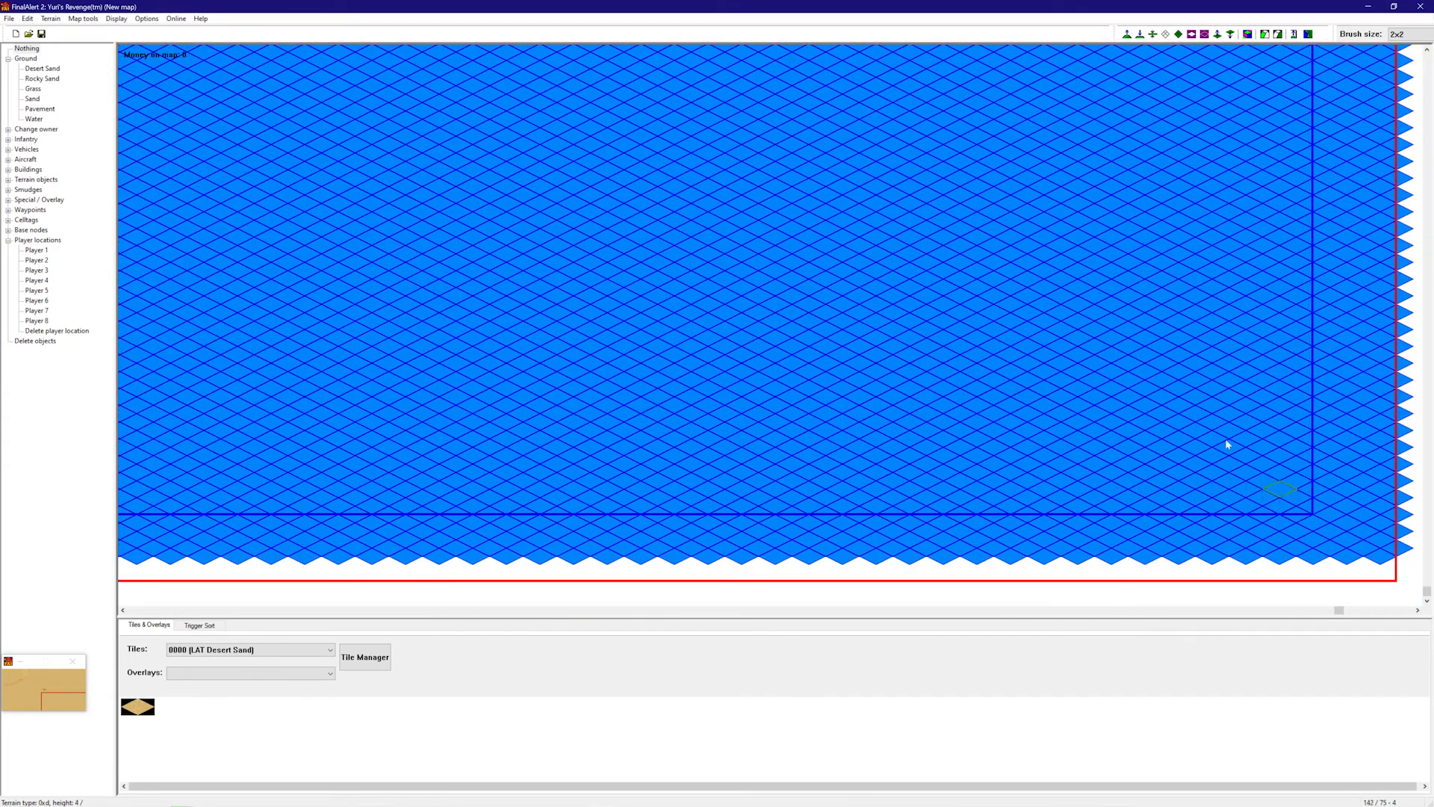
mouse_move(1163, 437)
left_mouse_down()
mouse_move(1179, 423)
mouse_move(1199, 445)
mouse_move(1269, 404)
mouse_move(1341, 611)
mouse_move(1378, 478)
mouse_move(1381, 583)
mouse_move(1287, 551)
mouse_move(963, 563)
mouse_move(1172, 509)
mouse_move(1329, 388)
mouse_move(1374, 299)
mouse_move(1195, 224)
mouse_move(1257, 254)
mouse_move(979, 506)
mouse_move(1227, 276)
mouse_move(1006, 410)
mouse_move(1248, 231)
mouse_move(1230, 208)
mouse_move(971, 384)
mouse_move(944, 442)
left_mouse_up()
left_click(1154, 34)
mouse_move(884, 516)
left_mouse_down()
mouse_move(993, 267)
mouse_move(1195, 207)
mouse_move(747, 351)
mouse_move(1001, 224)
mouse_move(1254, 231)
mouse_move(835, 358)
left_mouse_up()
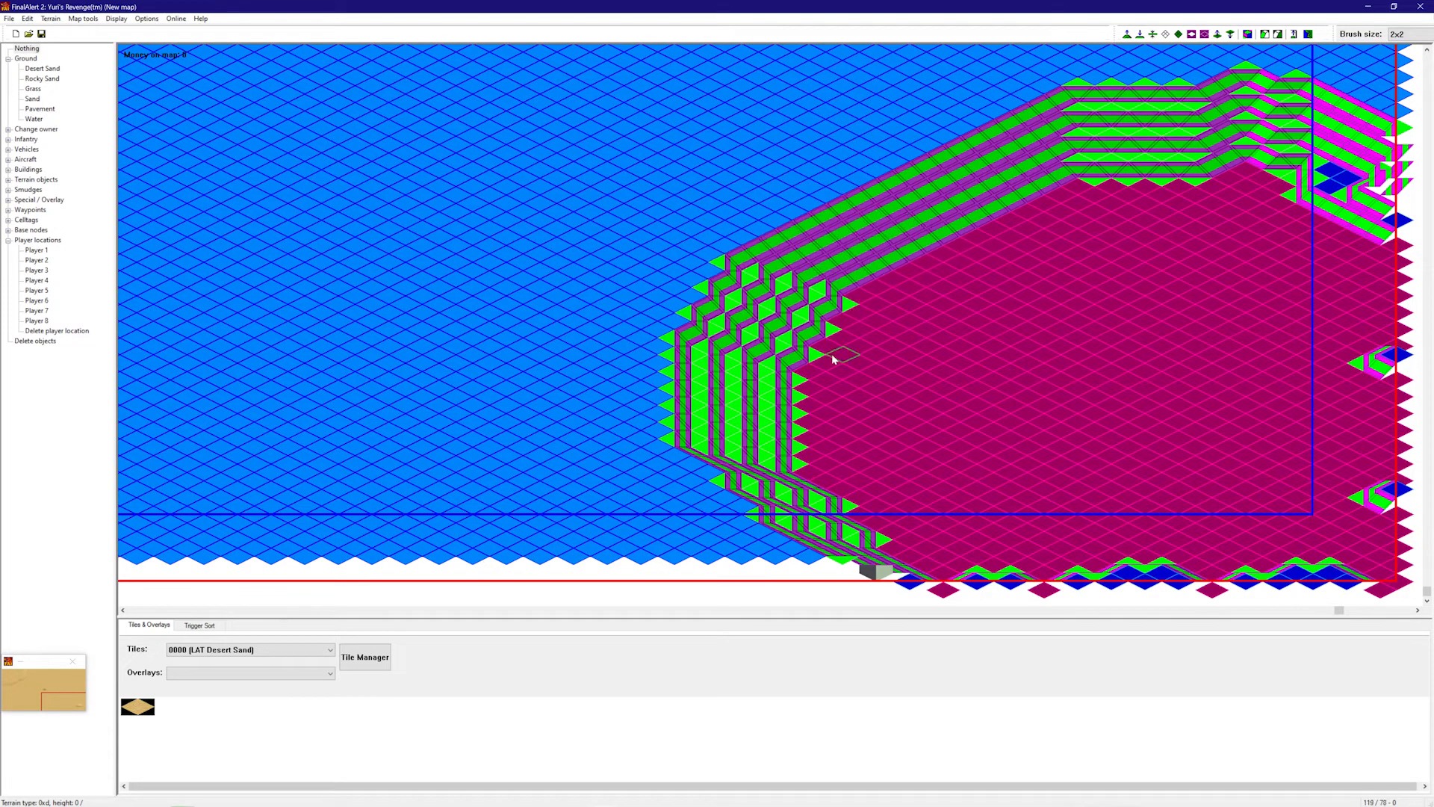
right_click_drag(1053, 326, 192, 176)
mouse_move(530, 220)
right_mouse_down()
mouse_move(47, 5)
mouse_move(603, 222)
right_mouse_up()
right_click_drag(532, 355, 535, 448)
mouse_move(726, 227)
left_mouse_down()
mouse_move(586, 534)
mouse_move(350, 590)
left_mouse_up()
mouse_move(490, 380)
right_mouse_down()
mouse_move(1083, 553)
mouse_move(1046, 478)
right_mouse_up()
right_click_drag(398, 314, 266, 239)
right_click_drag(474, 333, 960, 388)
left_click(245, 651)
- Switch to the Sand Slopes tile set and place two slope tiles on the plateau
left_click(245, 655)
scroll(245, 654, "down", 8)
scroll(245, 654, "up", 8)
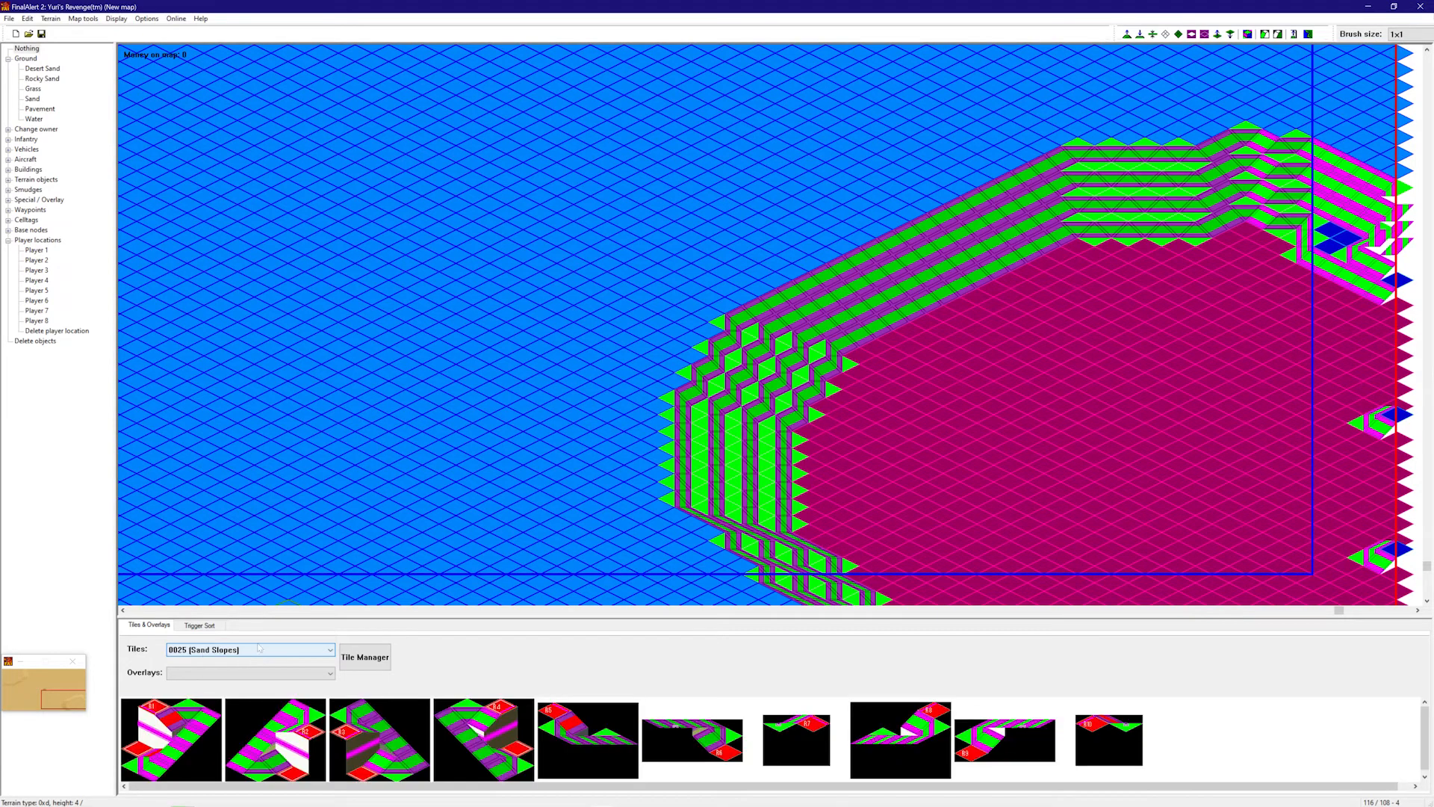
scroll(682, 580, "down", 2)
left_click(364, 753)
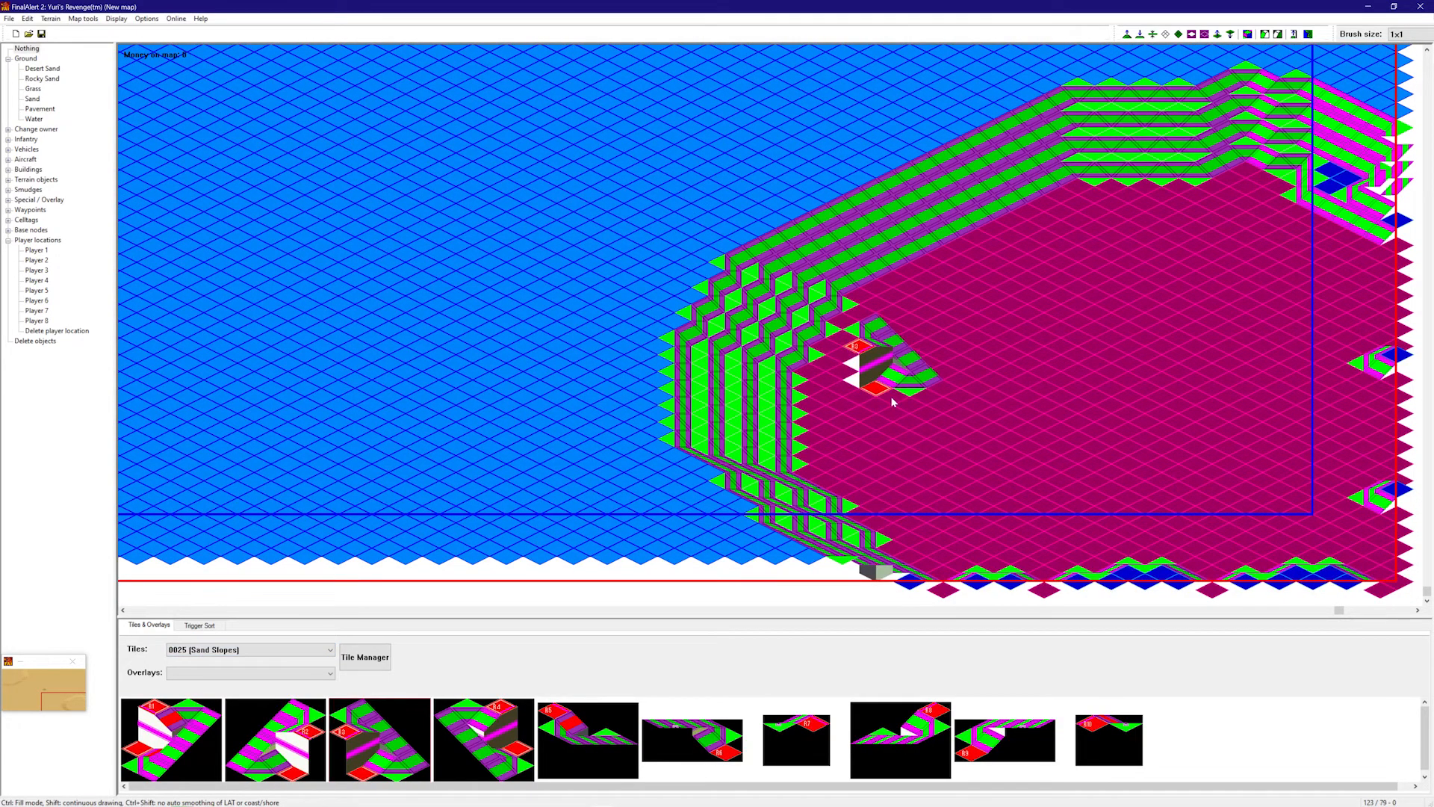
left_click(877, 351)
left_click(484, 739)
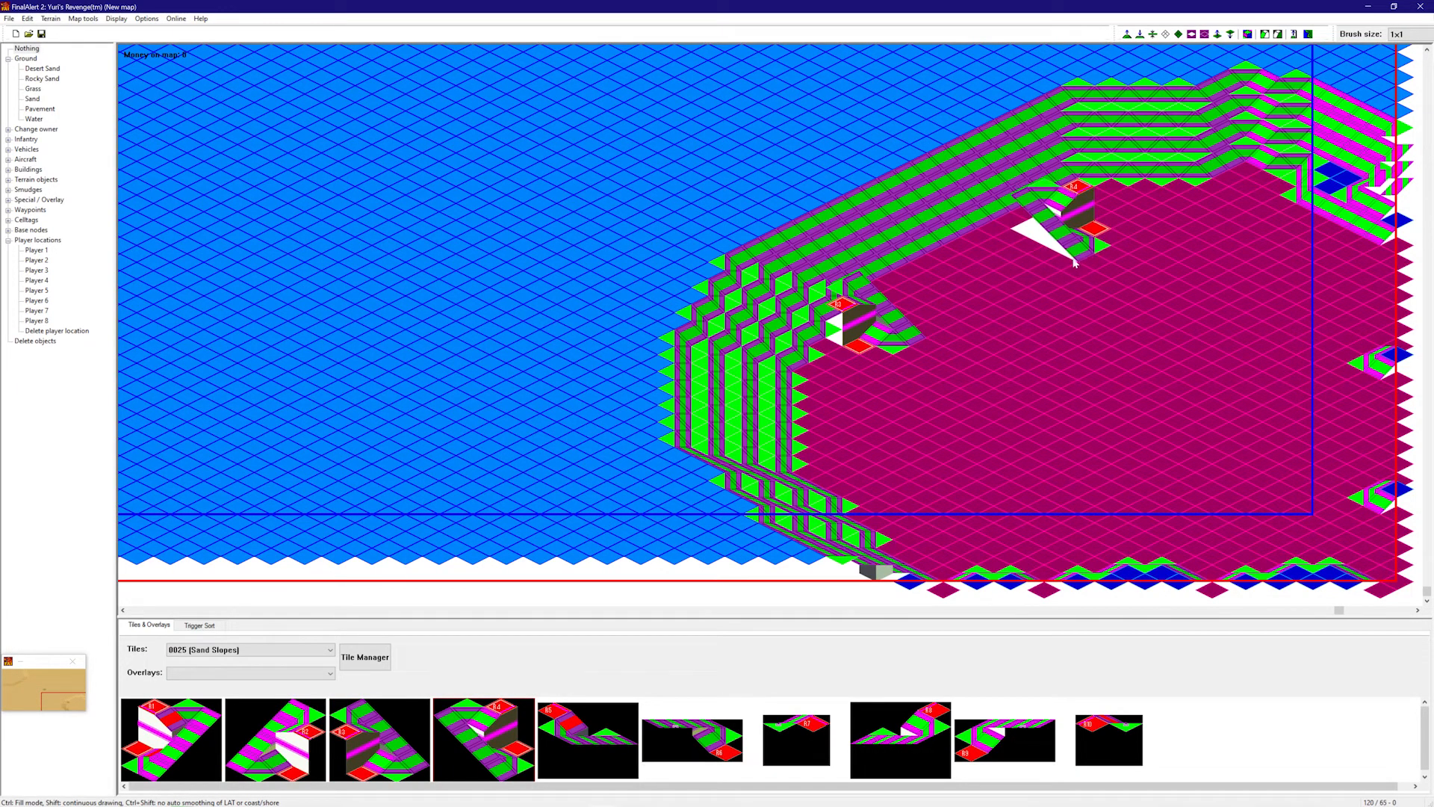
left_click(1066, 263)
- Place three more sand slope pieces on the plateau
right_click_drag(1105, 336, 663, 546)
left_click(903, 734)
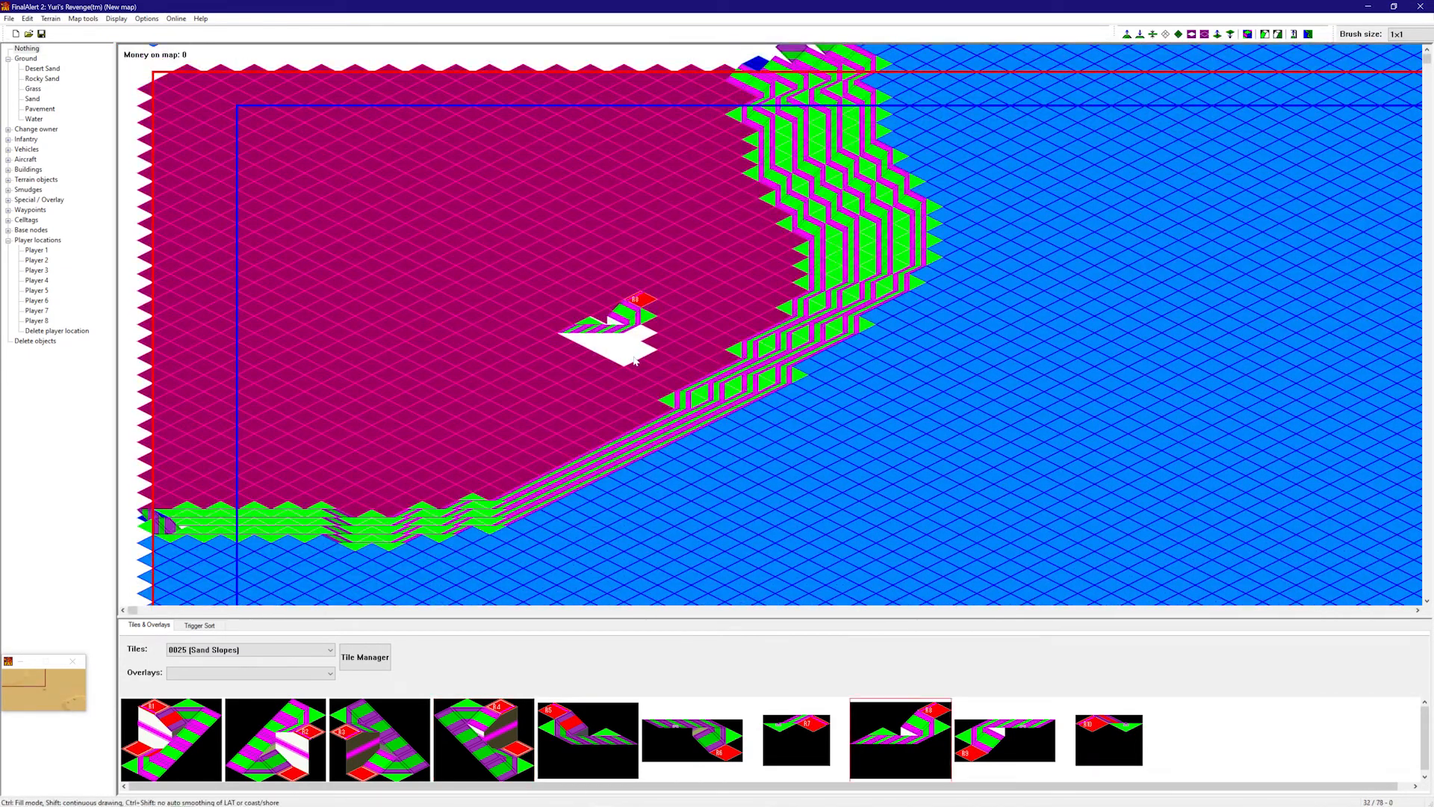
left_click(642, 317)
left_click(1012, 747)
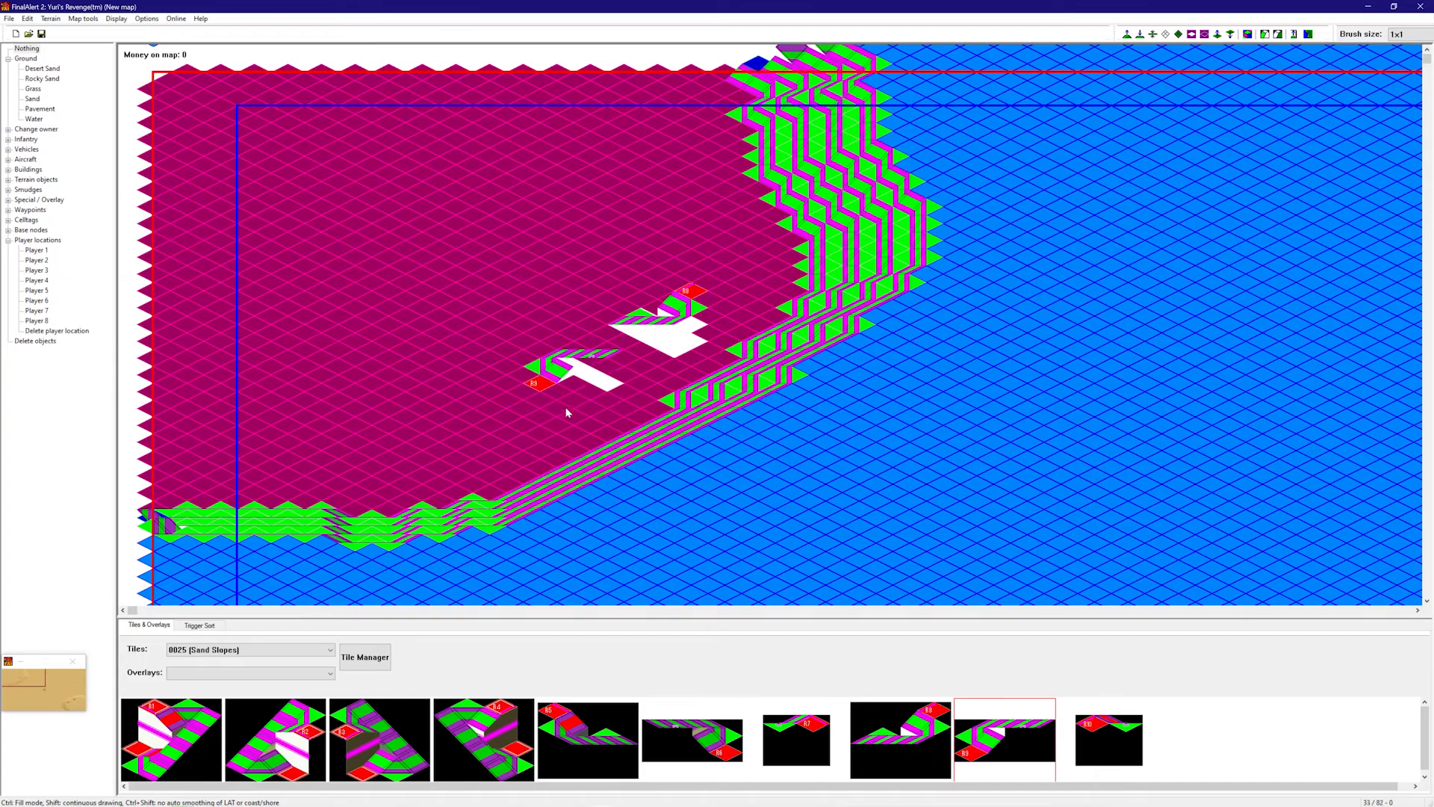
left_click(547, 421)
left_click(1110, 739)
left_click(546, 421)
- Extend the raised plateau further left and down
right_click_drag(631, 381, 1143, 562)
right_click_drag(973, 357, 923, 493)
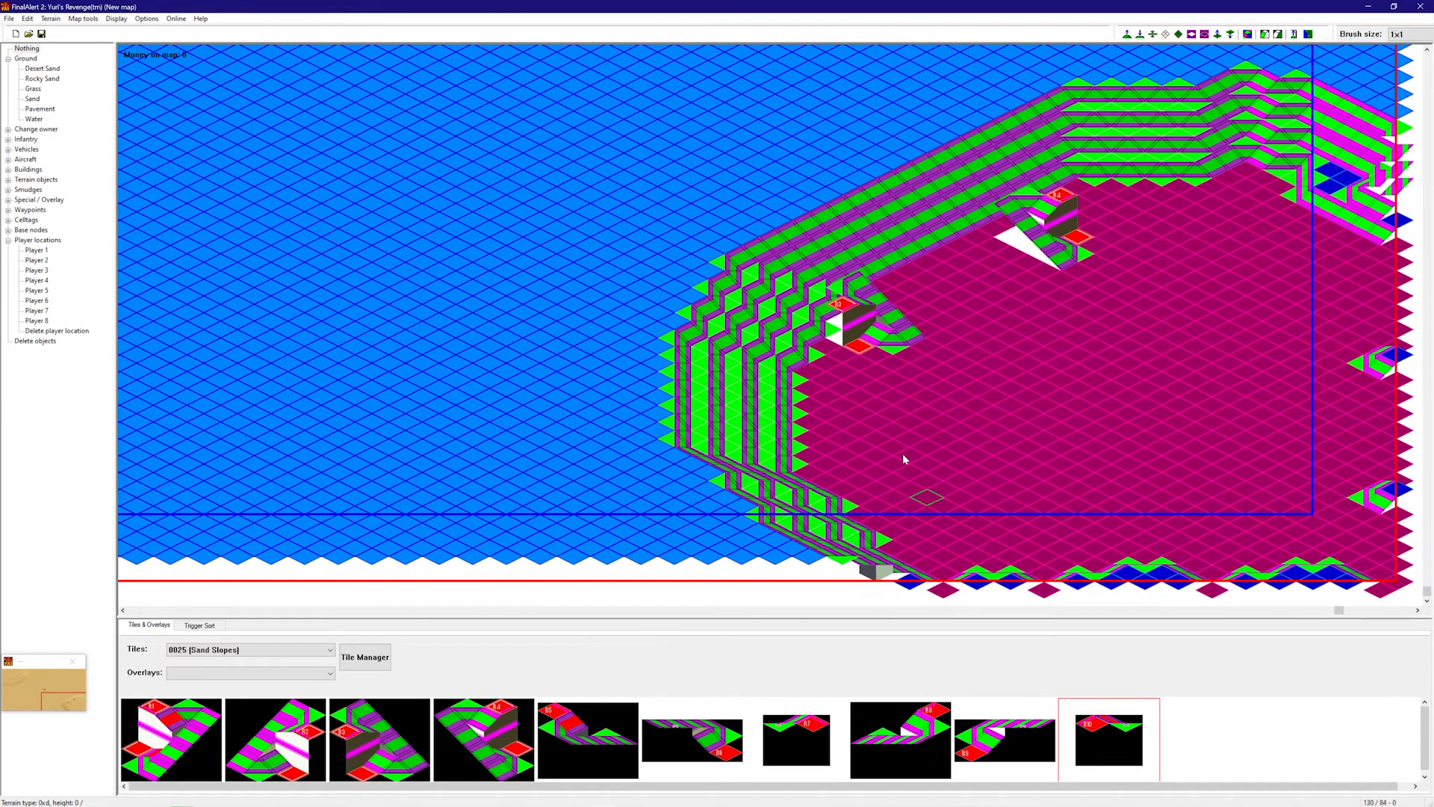
mouse_move(858, 411)
left_mouse_down()
mouse_move(793, 340)
mouse_move(740, 442)
mouse_move(792, 329)
mouse_move(798, 575)
mouse_move(867, 564)
mouse_move(794, 470)
left_mouse_up()
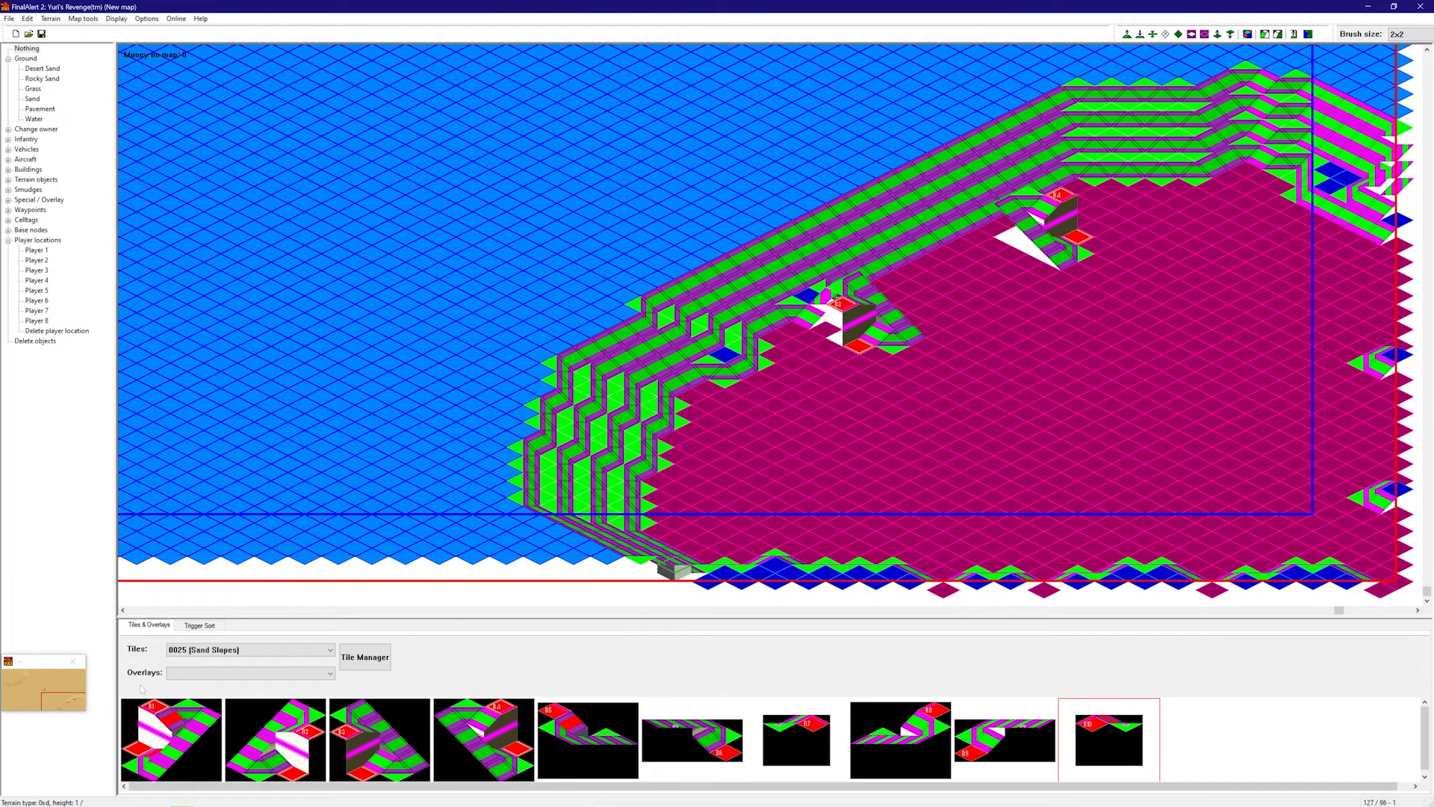
- Line the plateau's inner left edge with a column of Sand Cliffs pieces
scroll(222, 655, "up", 12)
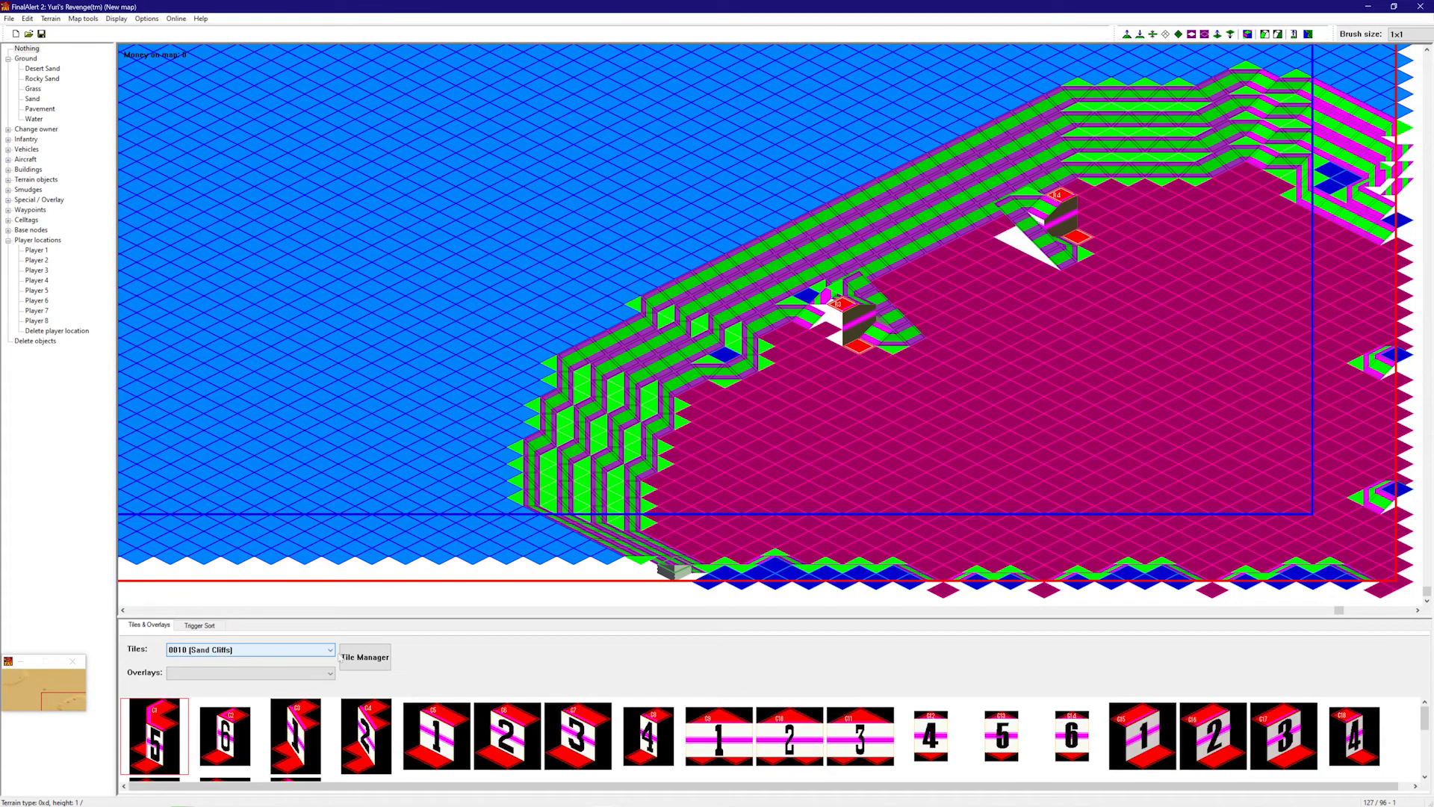
scroll(633, 713, "down", 1)
left_click(1143, 716)
left_click(826, 386)
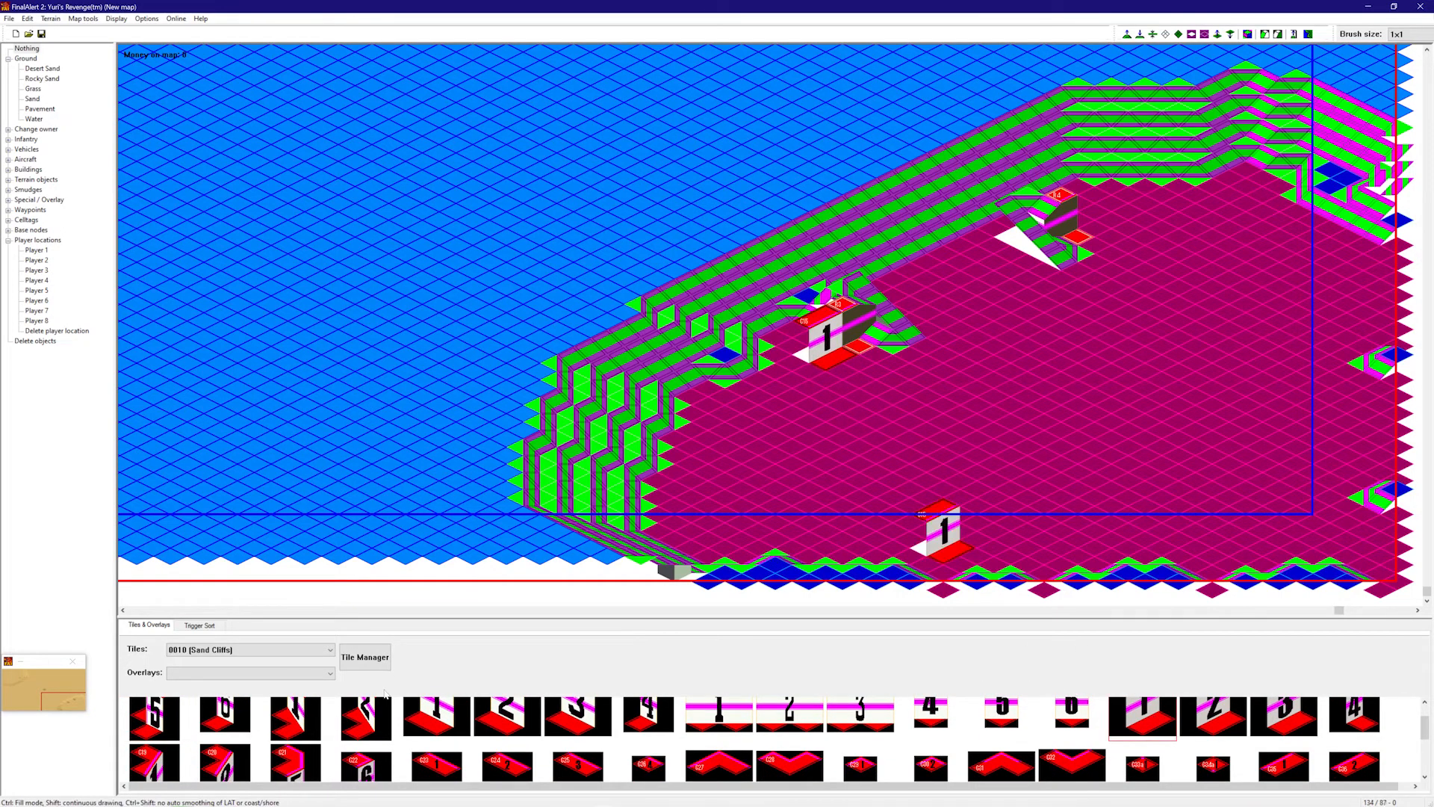
left_click(166, 776)
left_click(794, 388)
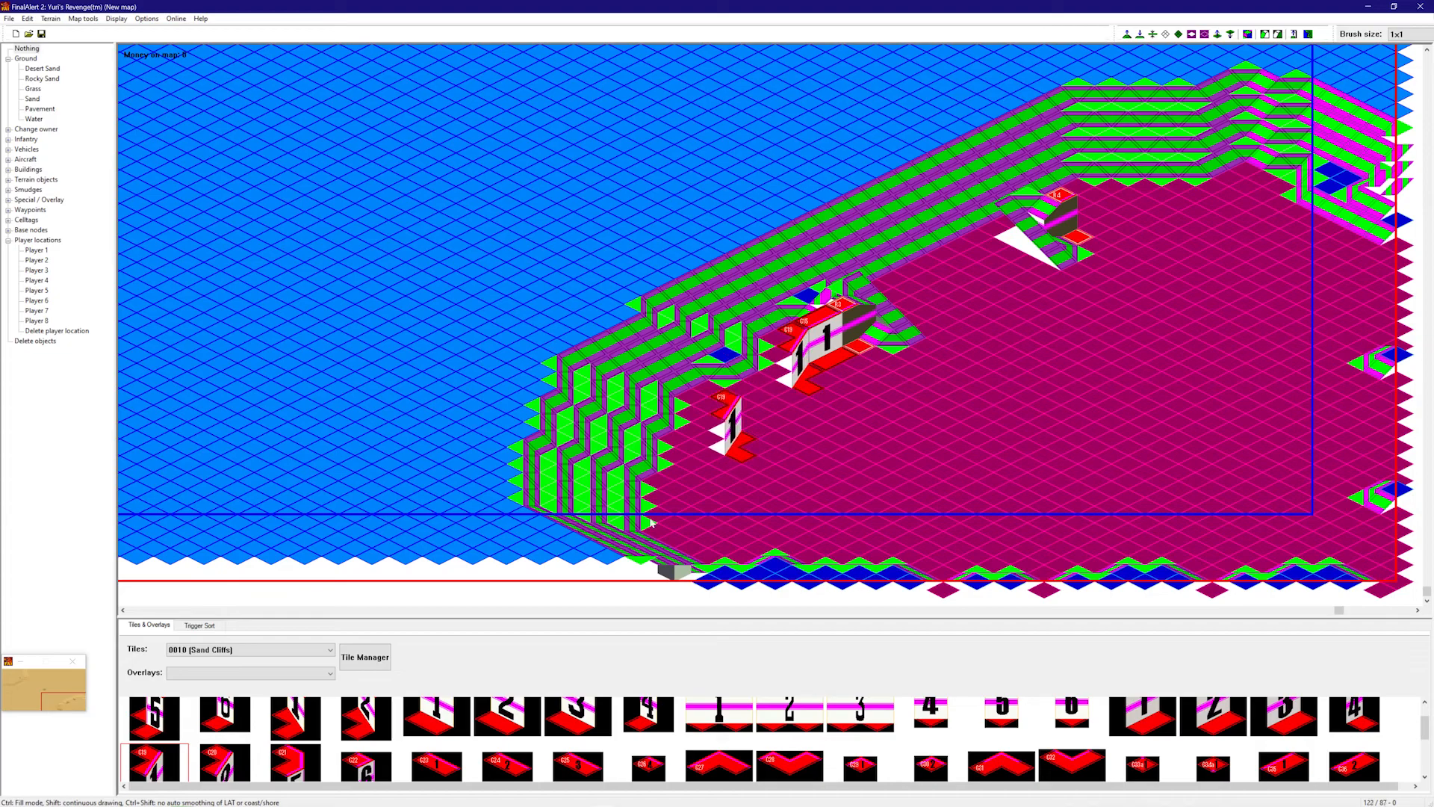
left_click(236, 774)
left_click(796, 410)
left_click(295, 766)
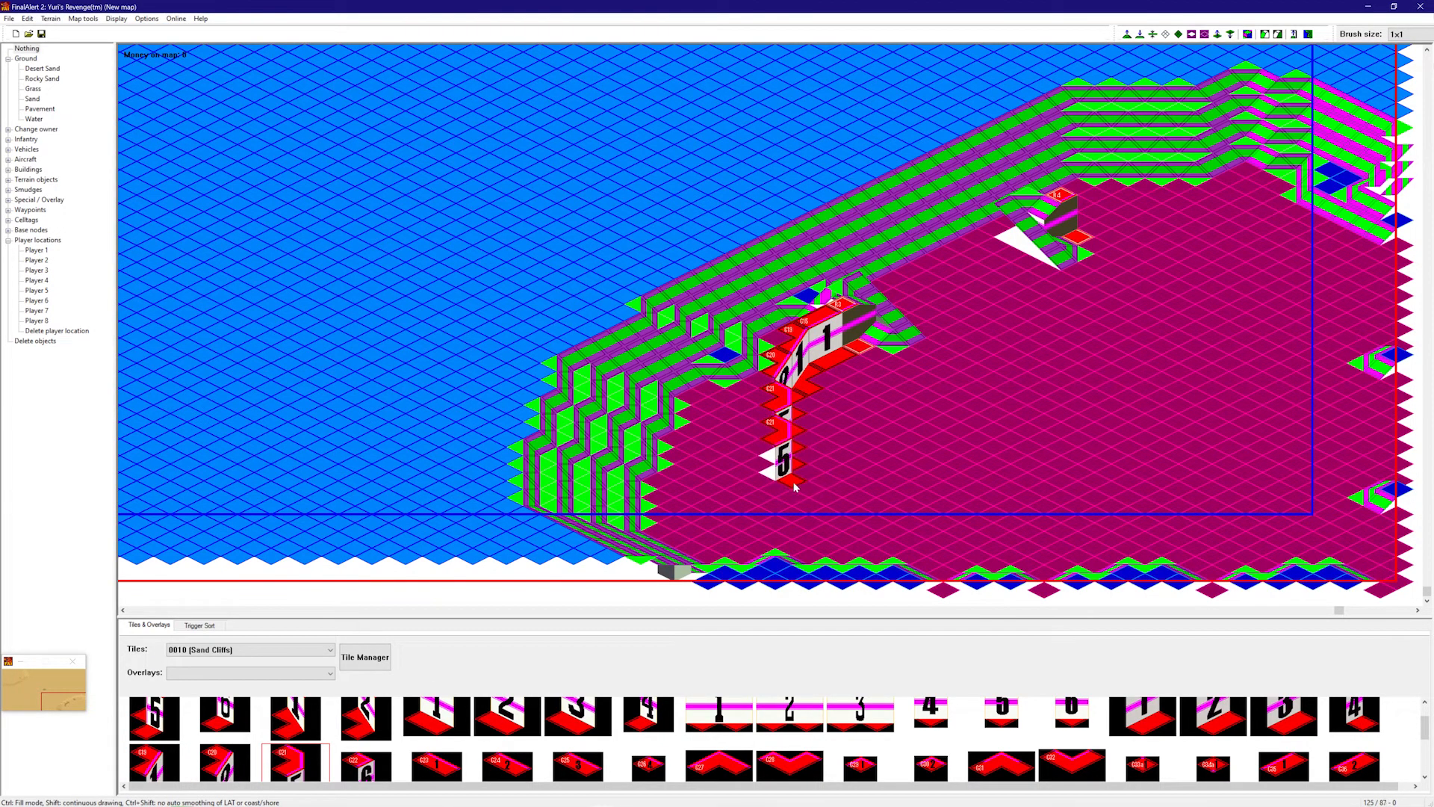
left_click(225, 763)
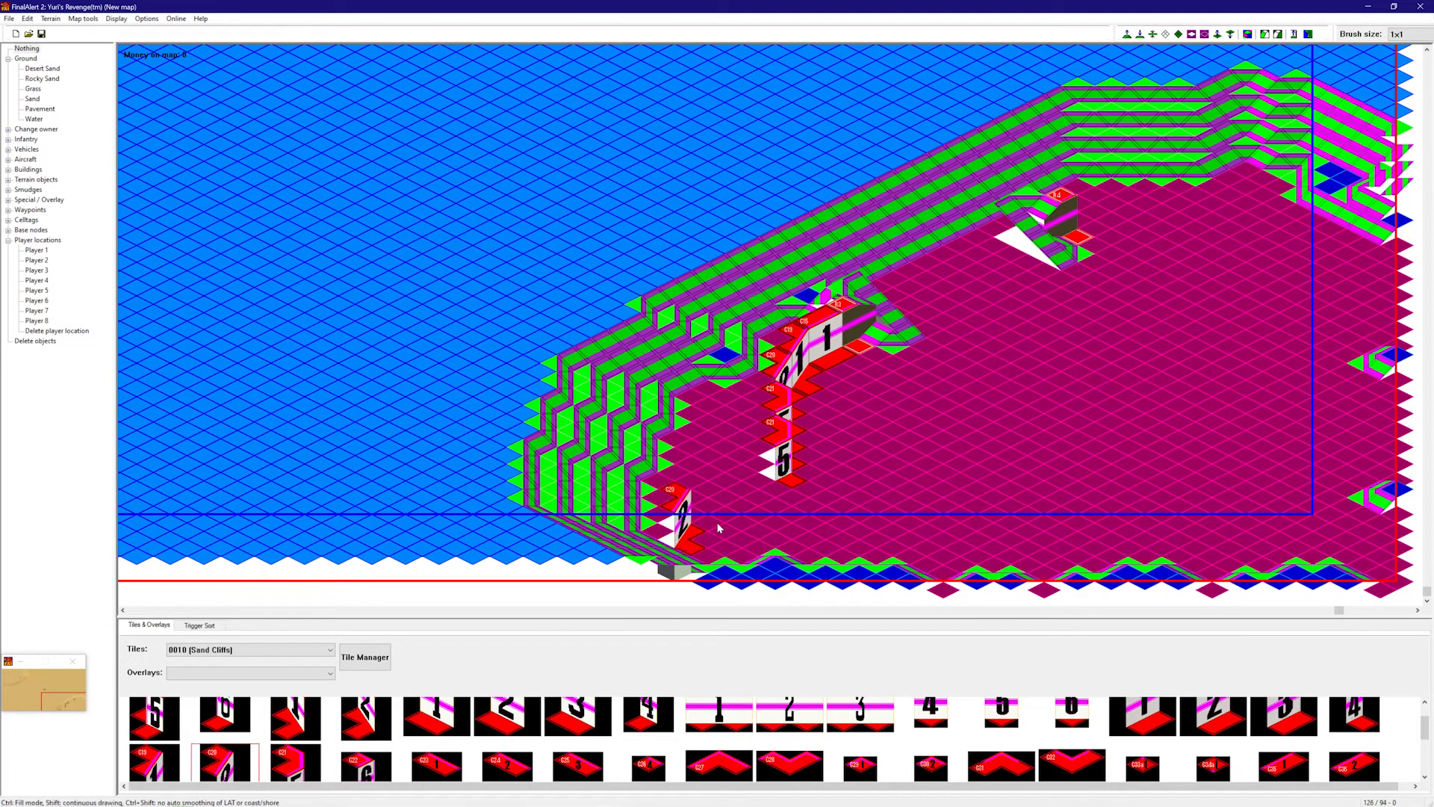
left_click(764, 506)
left_click(170, 767)
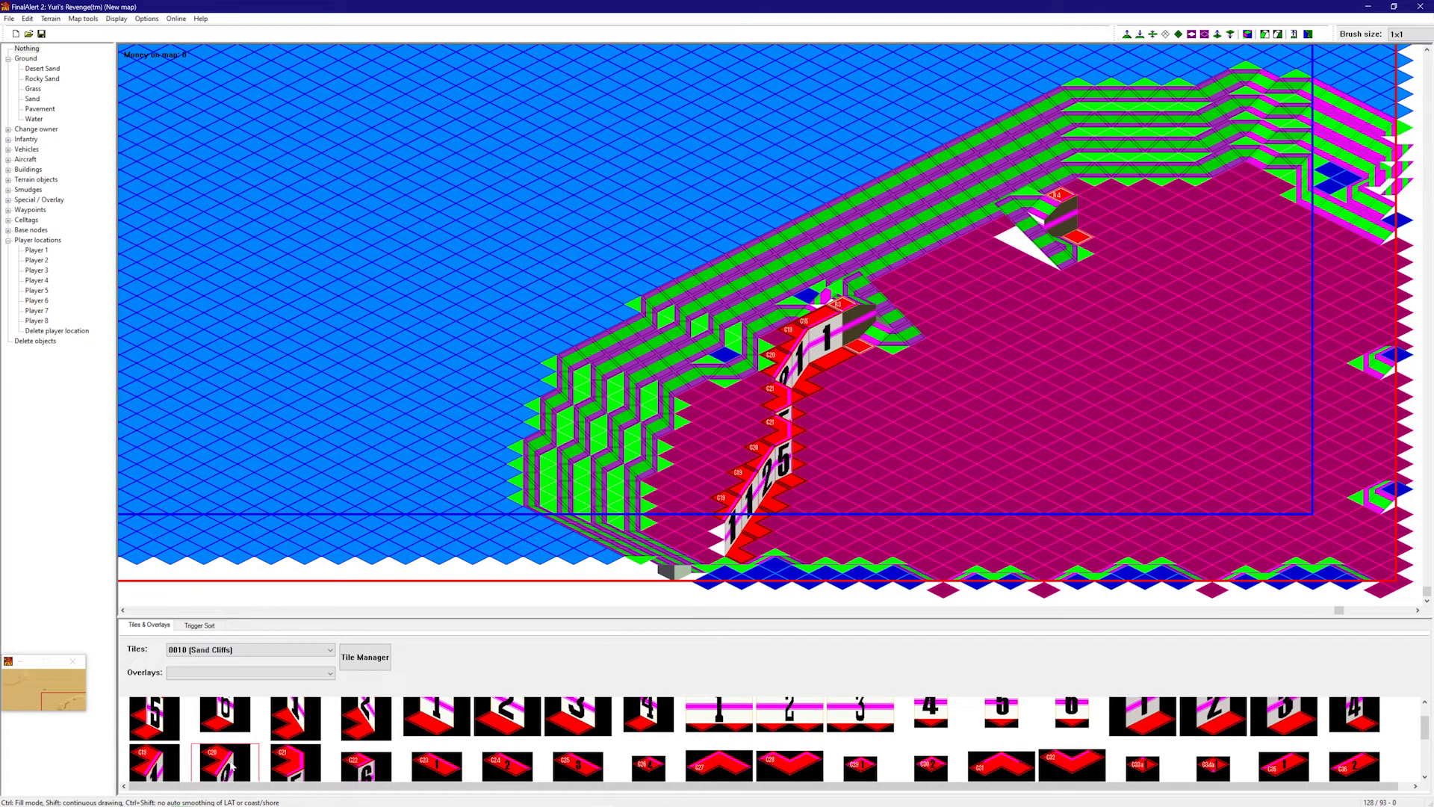
right_click(792, 533)
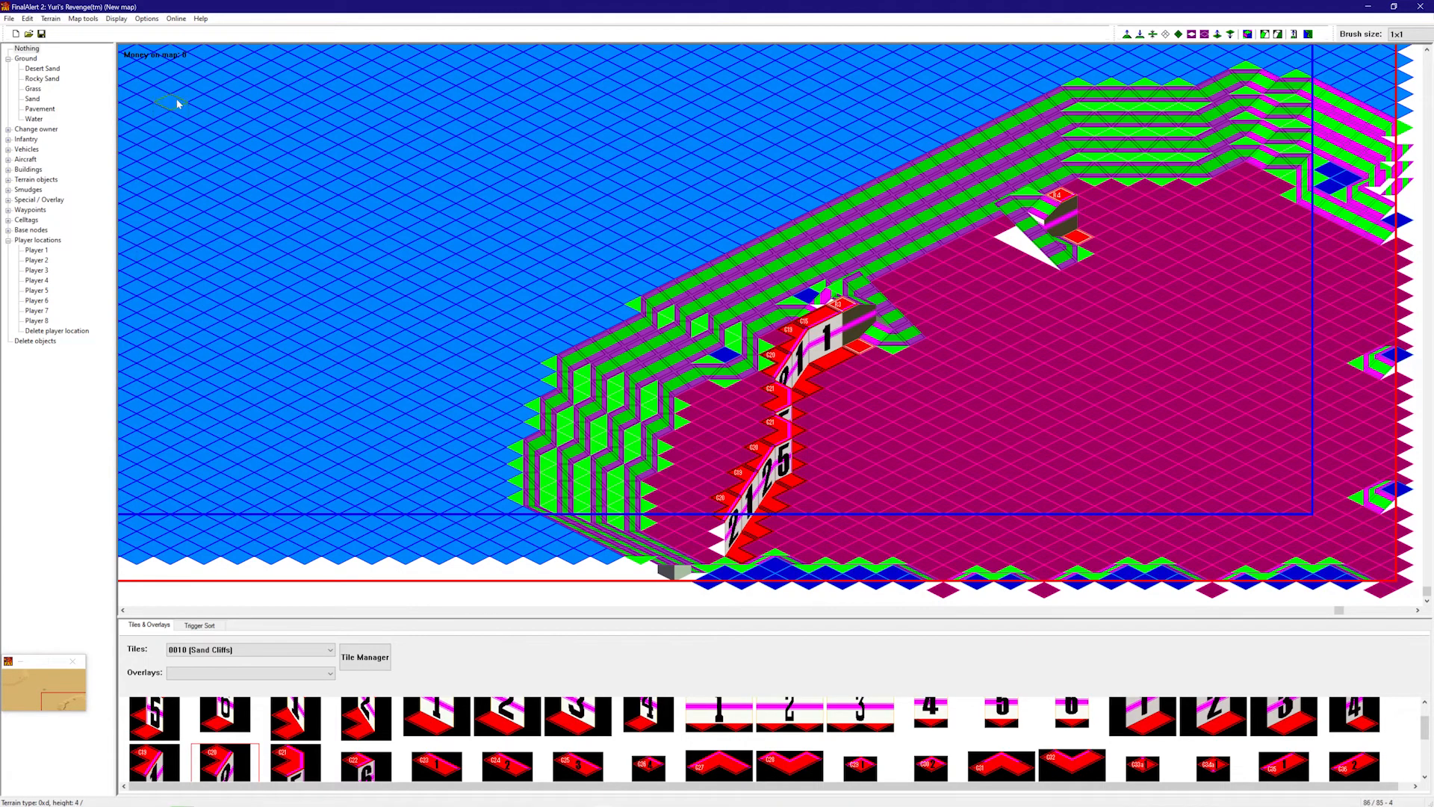
- Start a row of sand cliffs along the plateau's upper edge with pieces 1, 3 and 2
right_click_drag(764, 596, 1071, 441)
left_click(718, 715)
left_click(1113, 340)
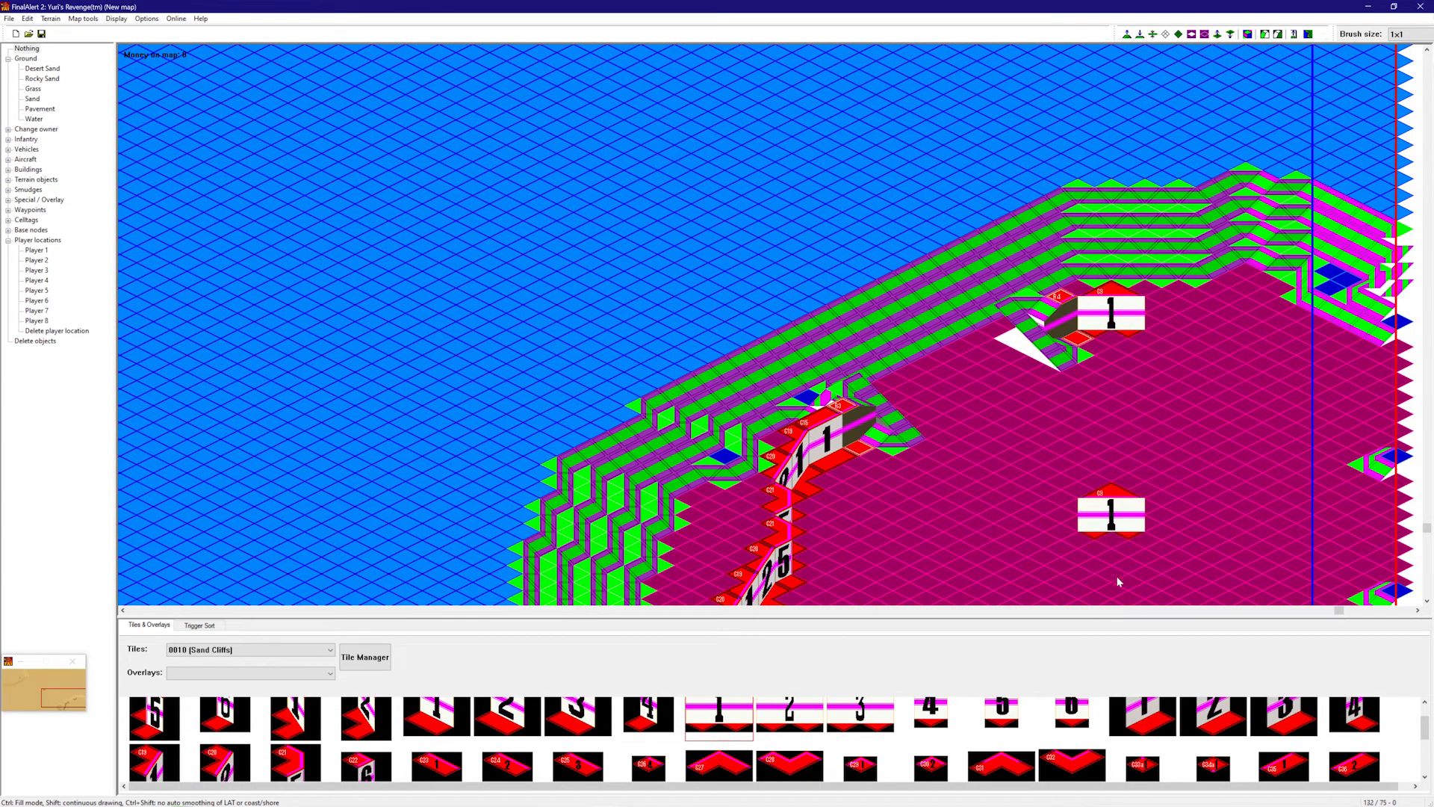
left_click(1145, 717)
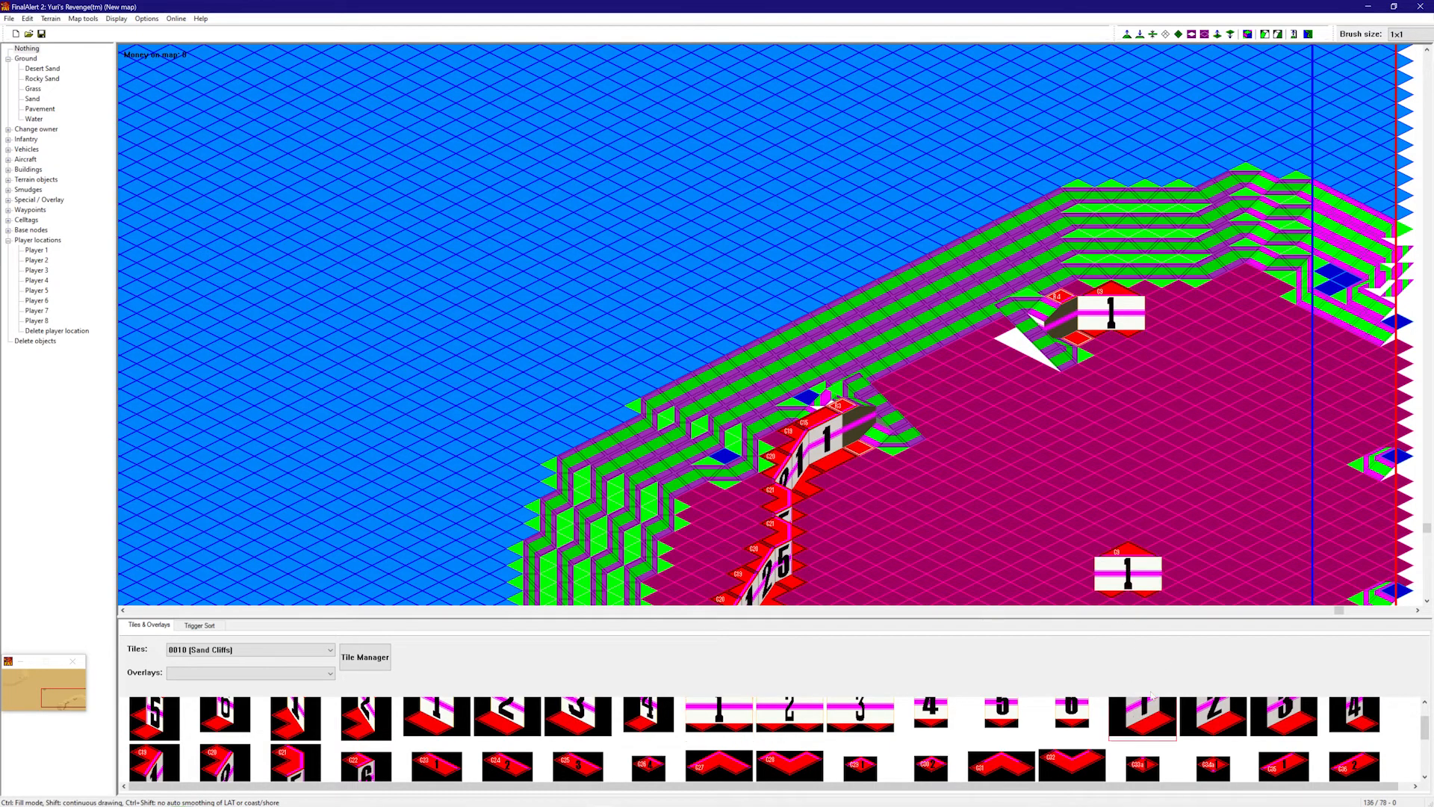
left_click(861, 716)
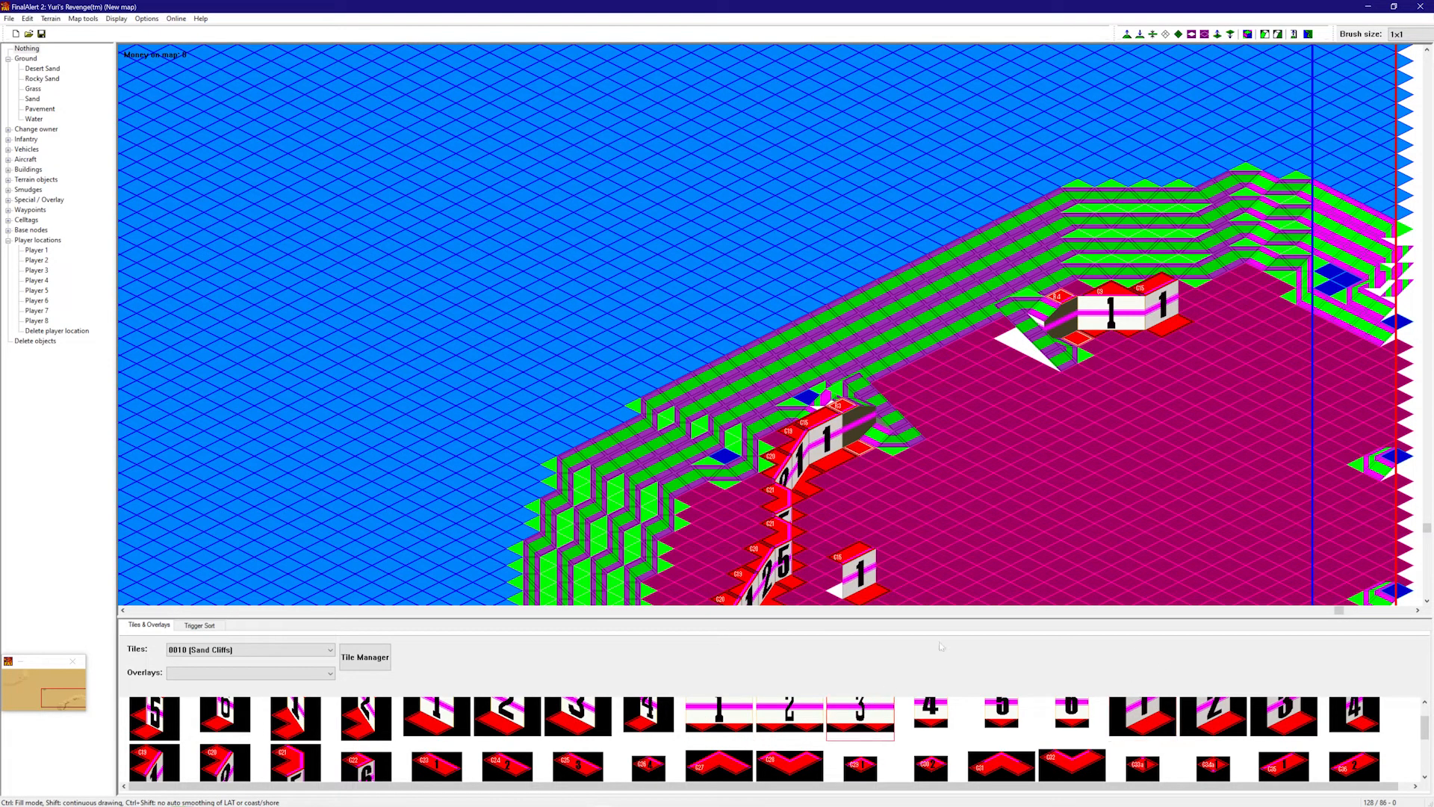
left_click(1210, 367)
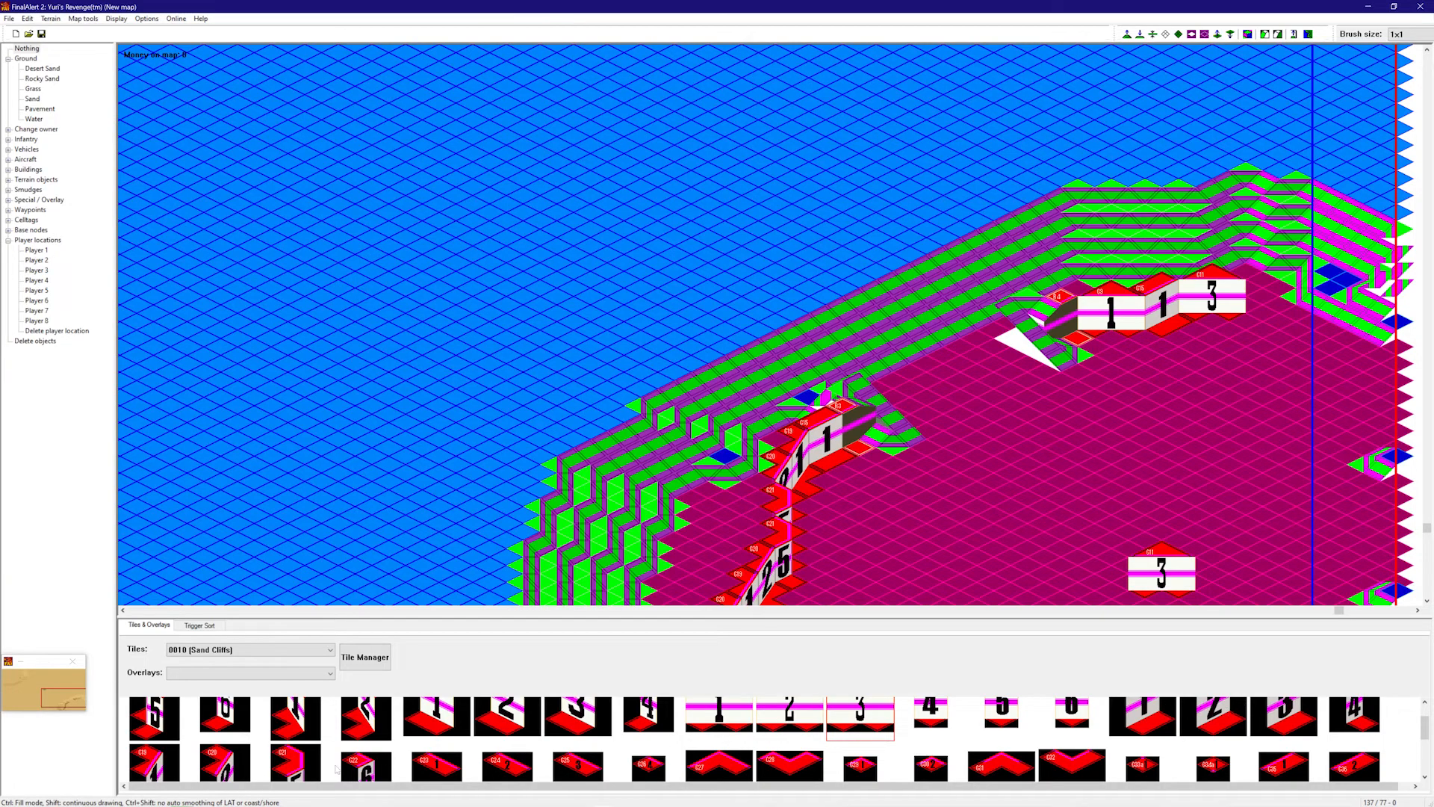
scroll(350, 762, "down", 2)
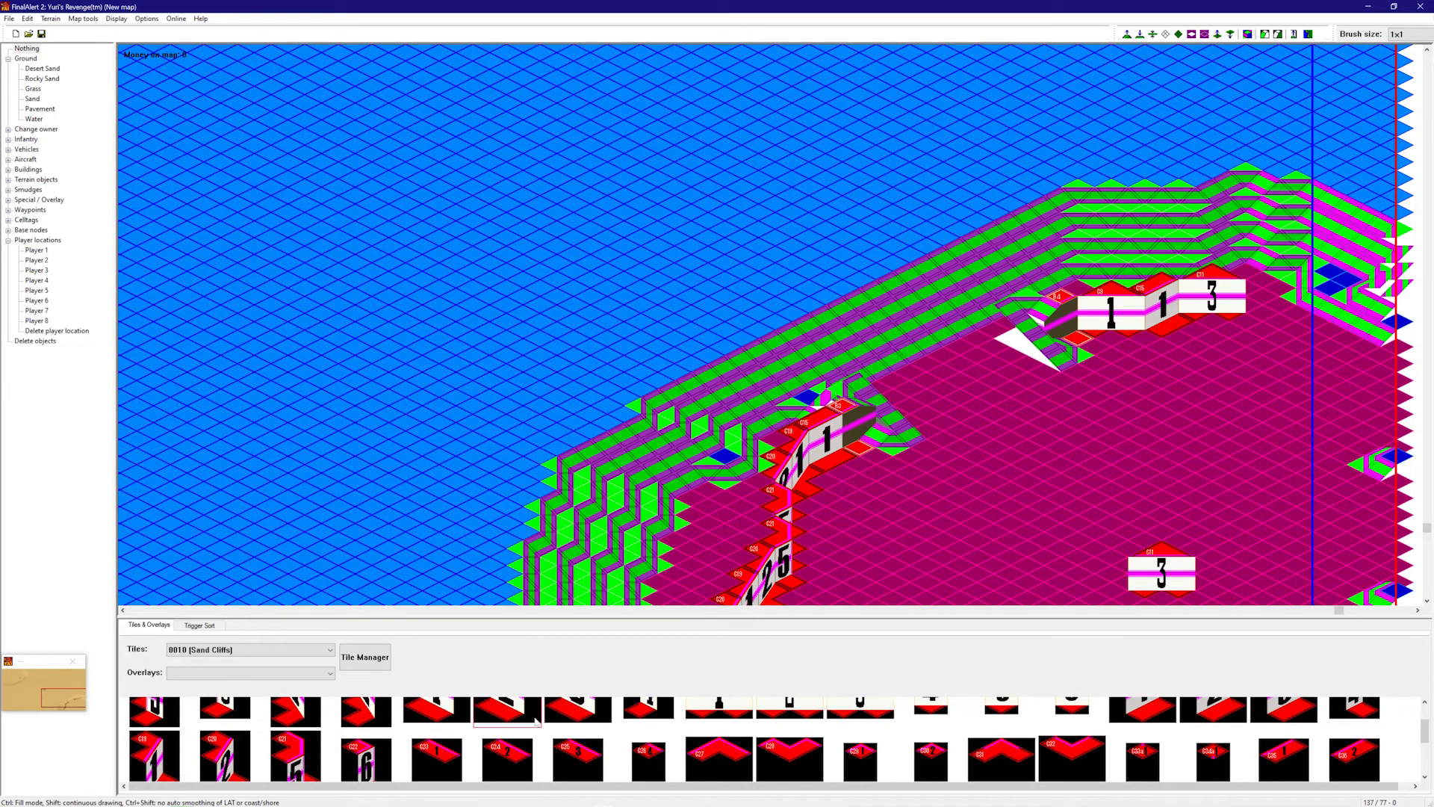
left_click(1262, 370)
- Continue the upper cliff row with pieces 3, 1, 1 and 4 to its end
left_click(577, 708)
left_click(1306, 342)
left_click(437, 709)
left_click(1337, 367)
left_click(1382, 395)
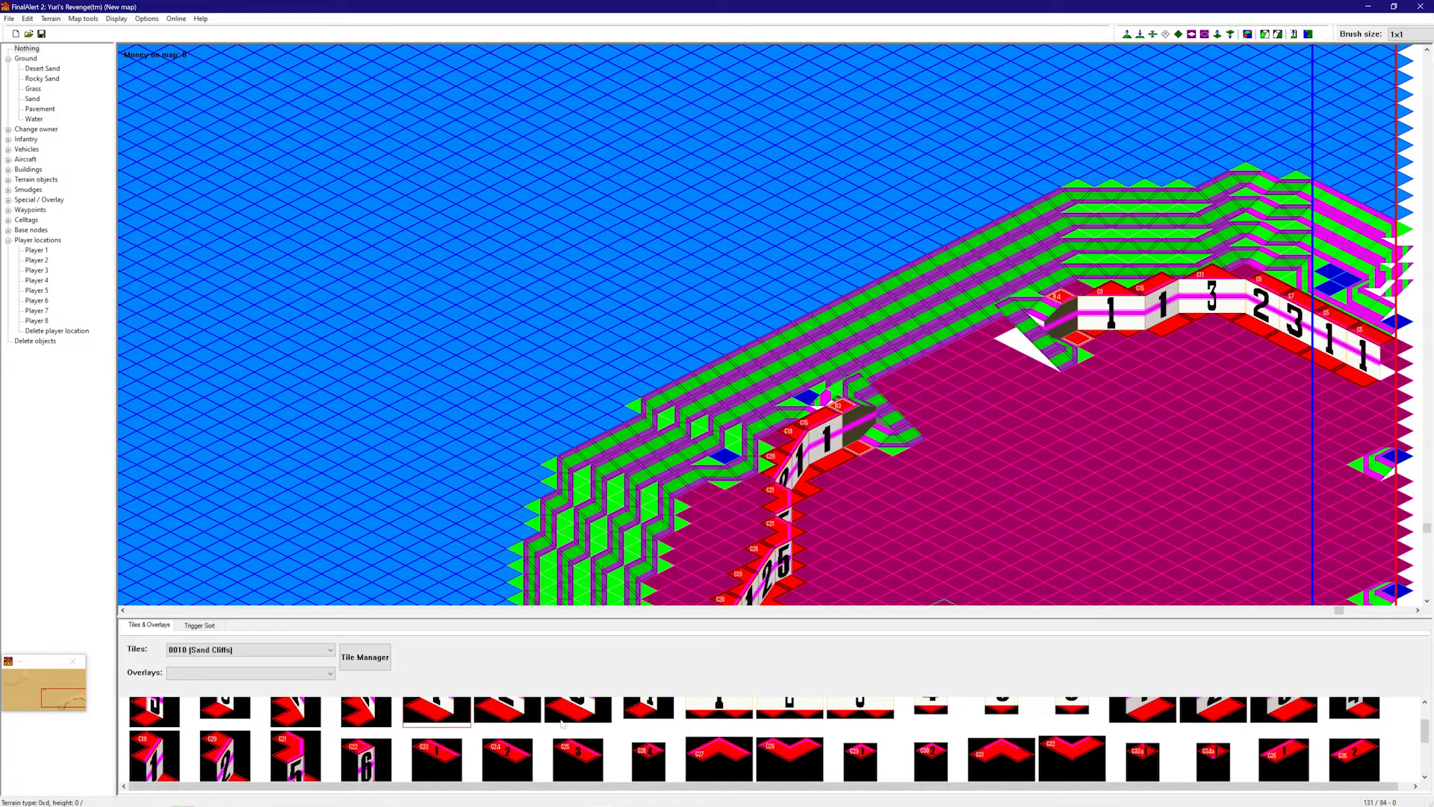
scroll(650, 736, "up", 1)
left_click(648, 721)
left_click(1378, 390)
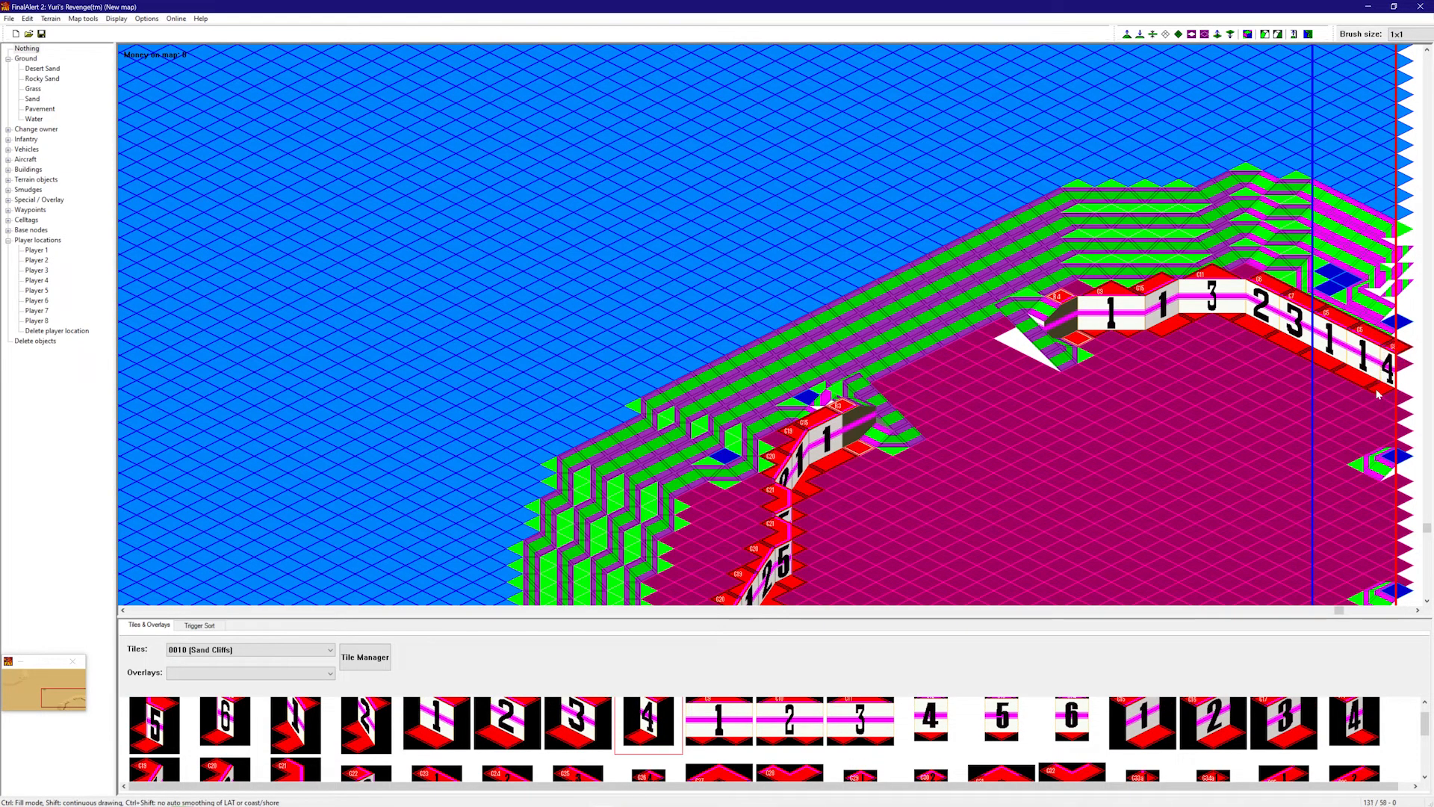
right_click_drag(1377, 393, 1372, 437)
- Enlarge the tile palette and add cliff corner pieces (C34a, C40) to the new cliffs
right_click(1371, 439)
scroll(934, 661, "down", 1)
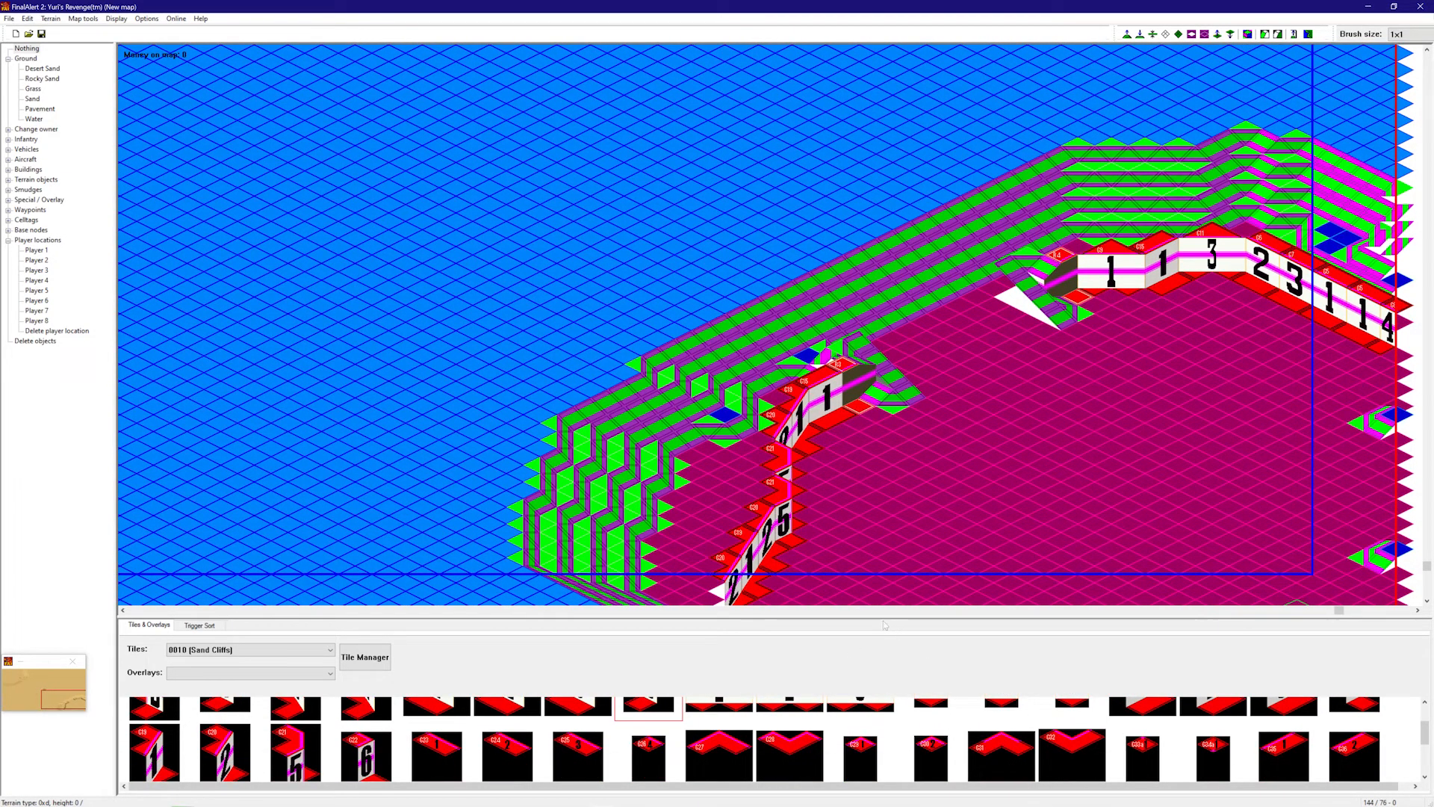
left_click_drag(836, 614, 867, 480)
left_click(1213, 661)
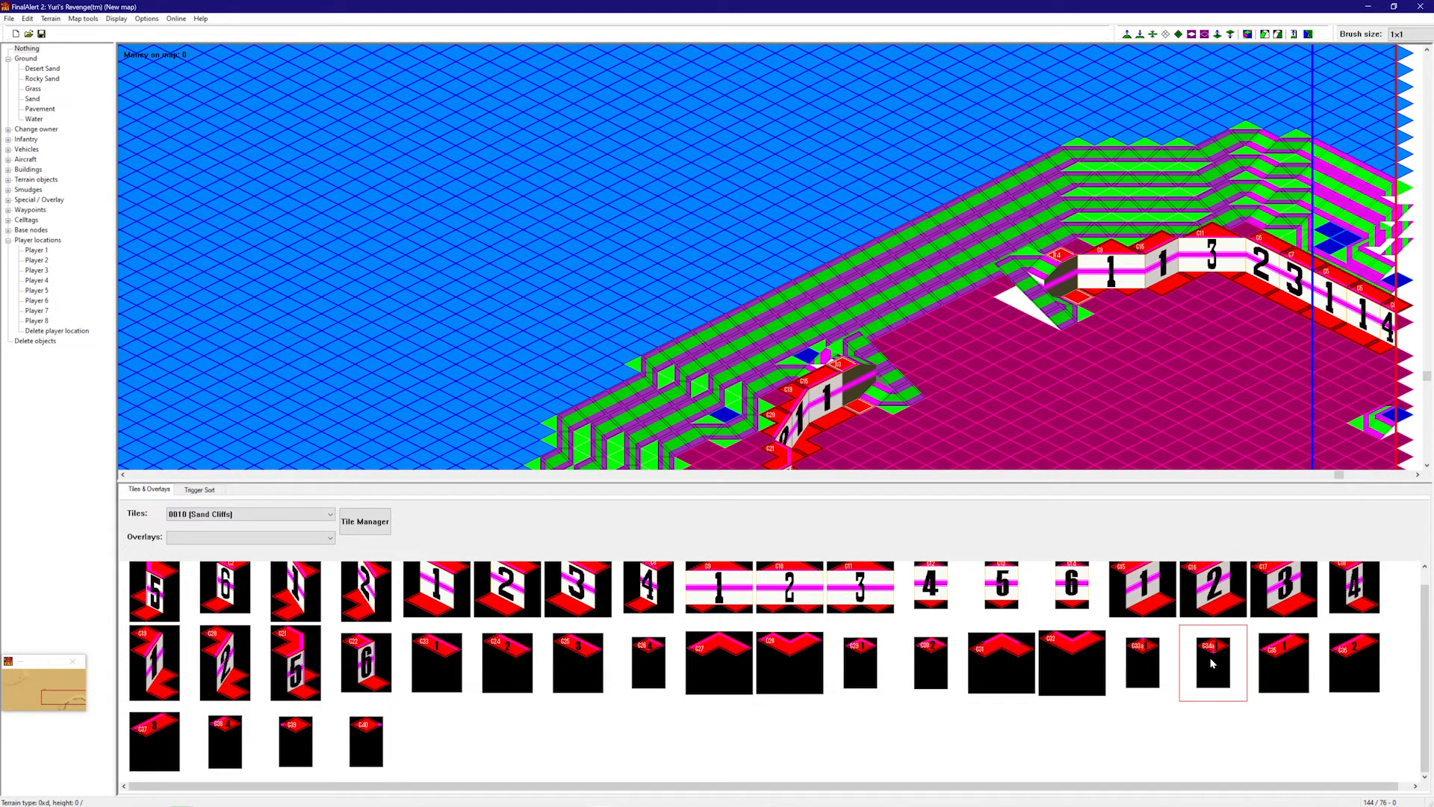
left_click(1243, 263)
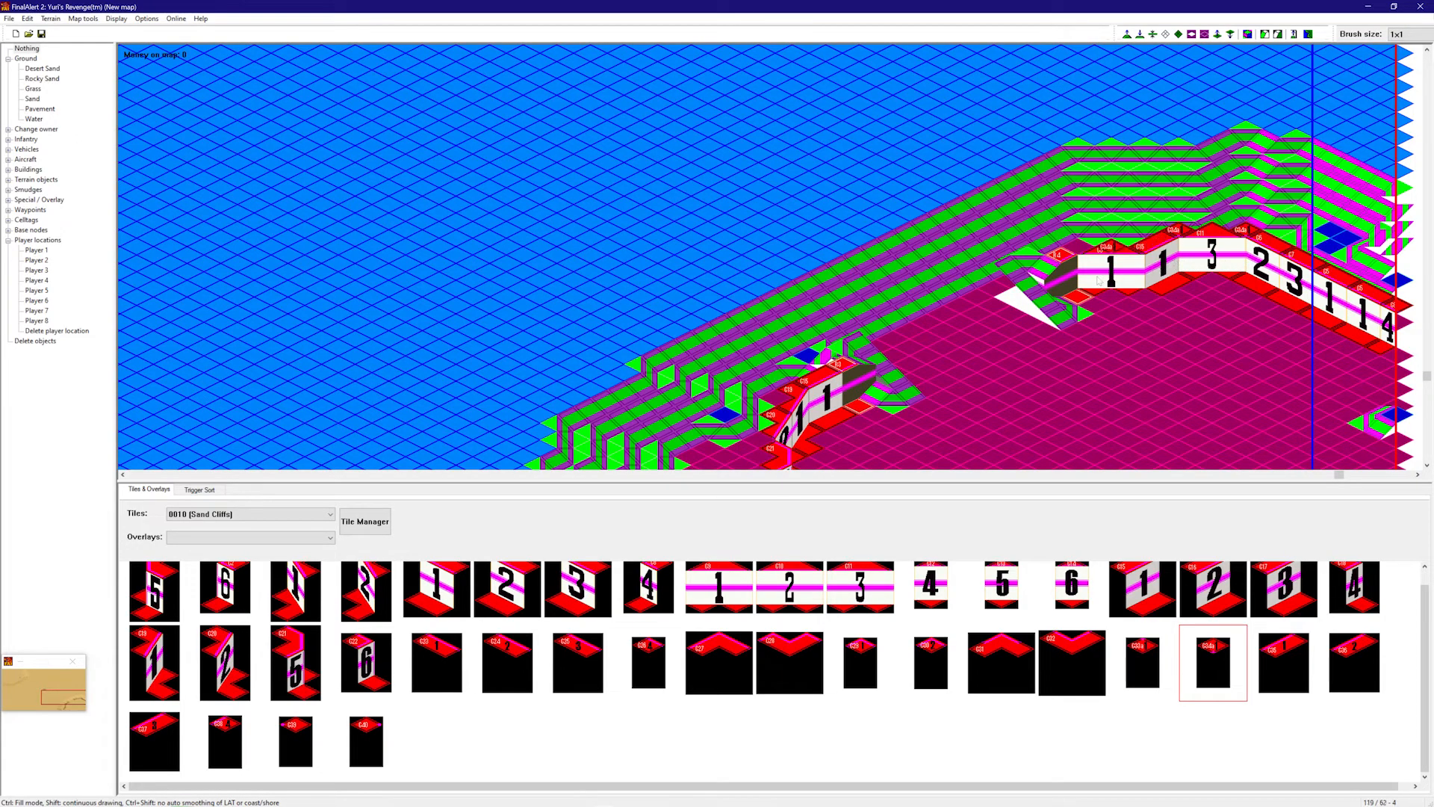
scroll(973, 368, "down", 3)
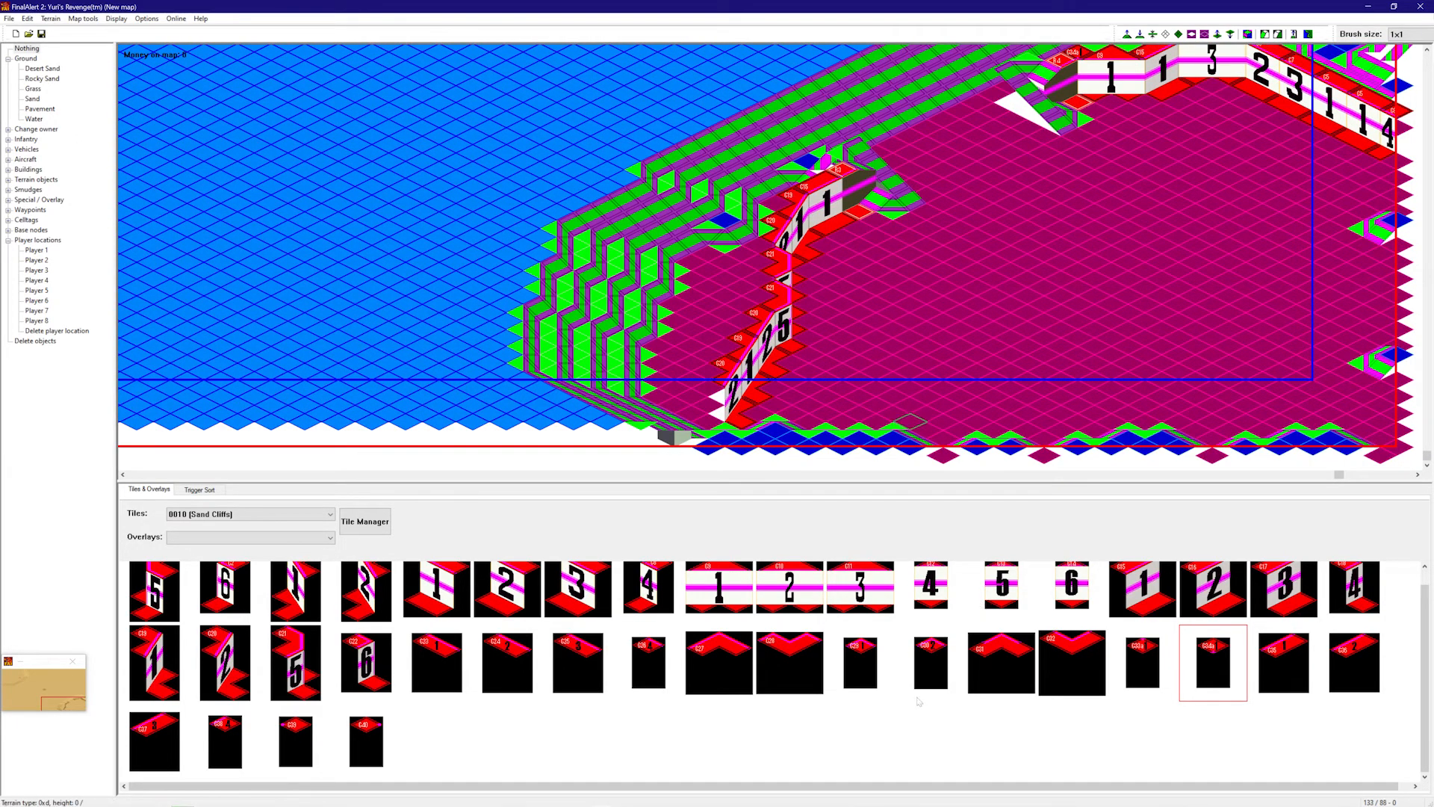
left_click(362, 743)
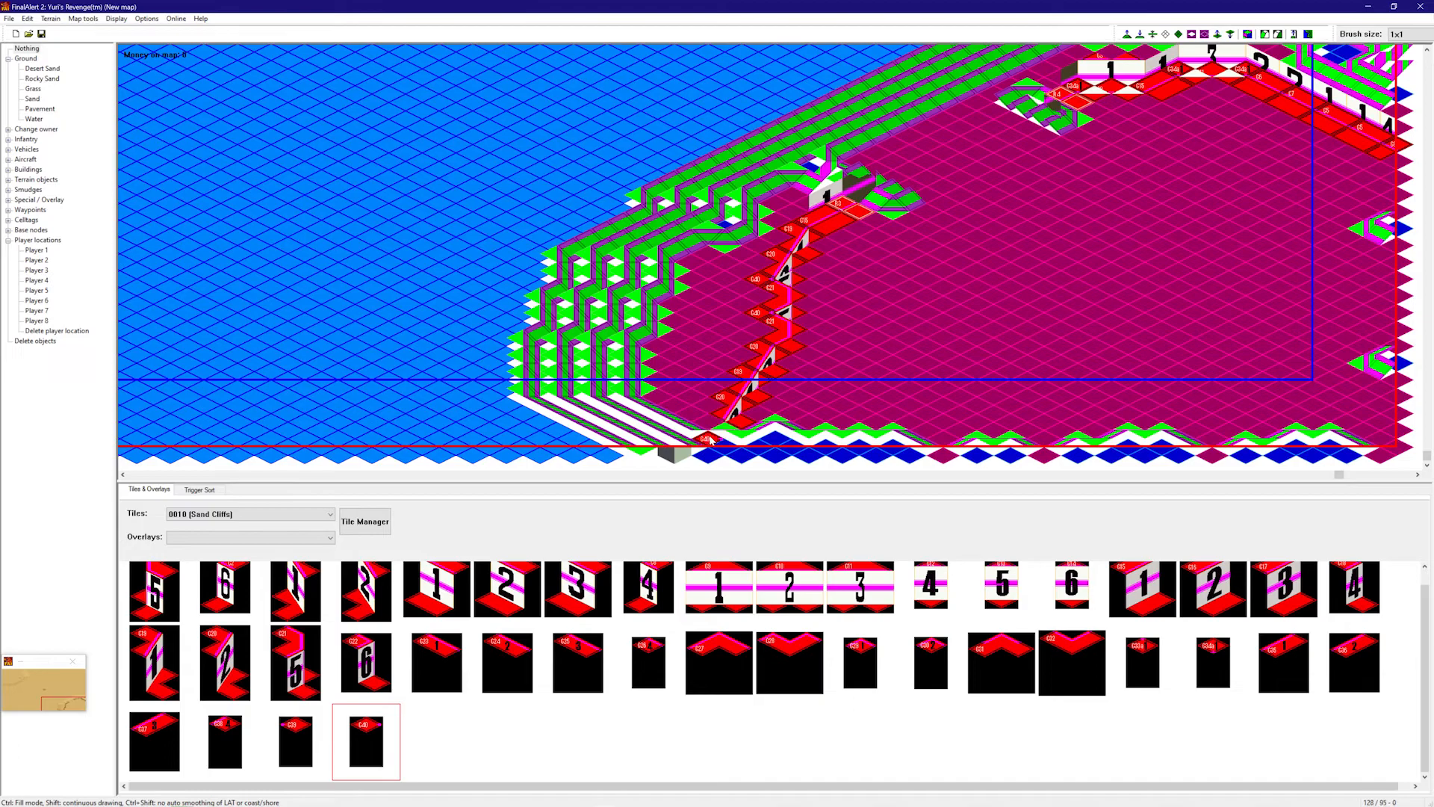
- Flatten the leftover green slopes and raised terrain outside the cliffs
key("f")
mouse_move(979, 424)
right_mouse_down()
mouse_move(1146, 342)
mouse_move(1292, 243)
mouse_move(1286, 112)
right_mouse_up()
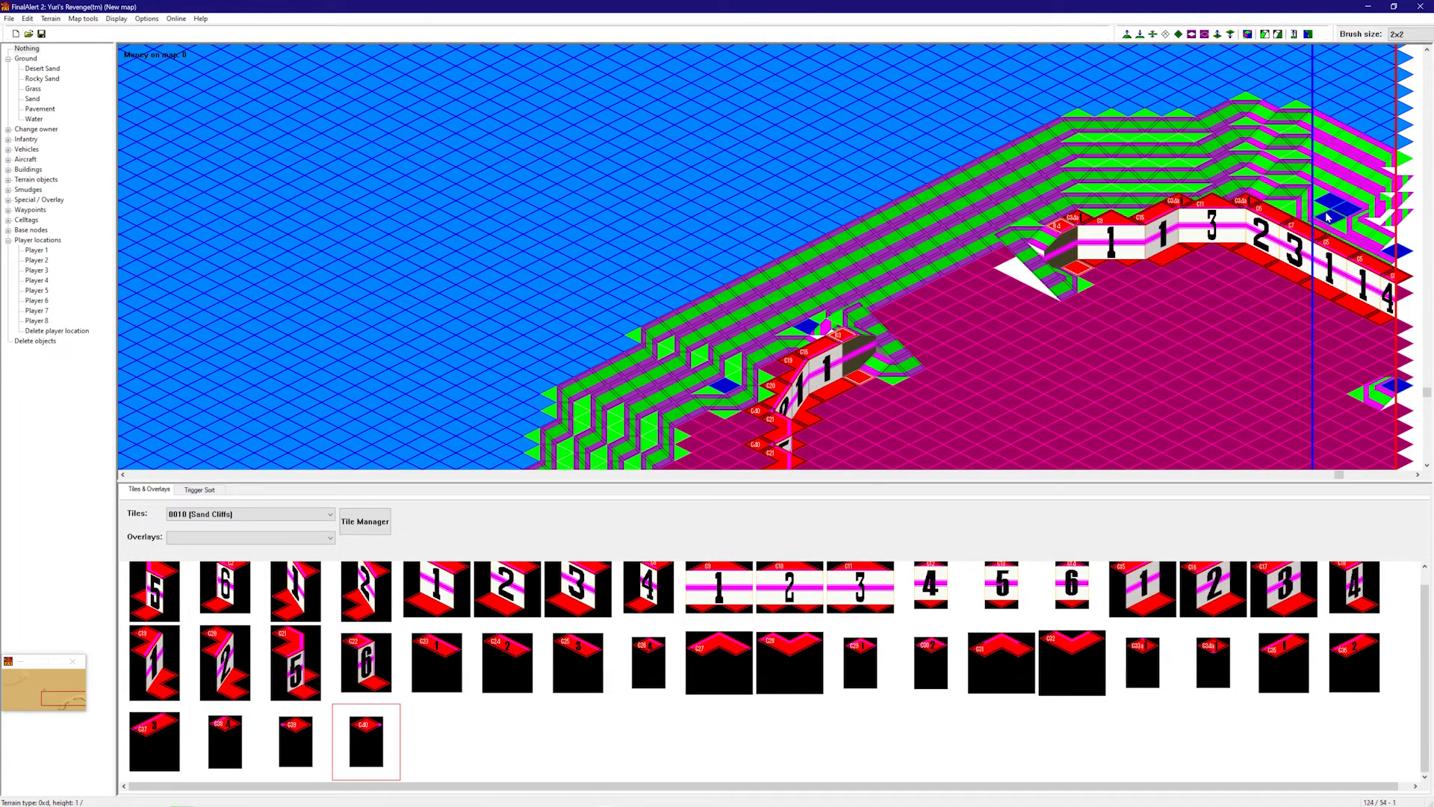
mouse_move(1346, 246)
left_mouse_down()
mouse_move(1312, 124)
mouse_move(1158, 142)
mouse_move(1311, 180)
mouse_move(1033, 150)
mouse_move(966, 210)
mouse_move(897, 226)
mouse_move(859, 291)
mouse_move(814, 306)
mouse_move(835, 268)
mouse_move(736, 313)
mouse_move(688, 275)
left_mouse_up()
right_click_drag(685, 323, 746, 165)
mouse_move(746, 165)
left_mouse_down()
mouse_move(662, 408)
mouse_move(640, 363)
left_mouse_up()
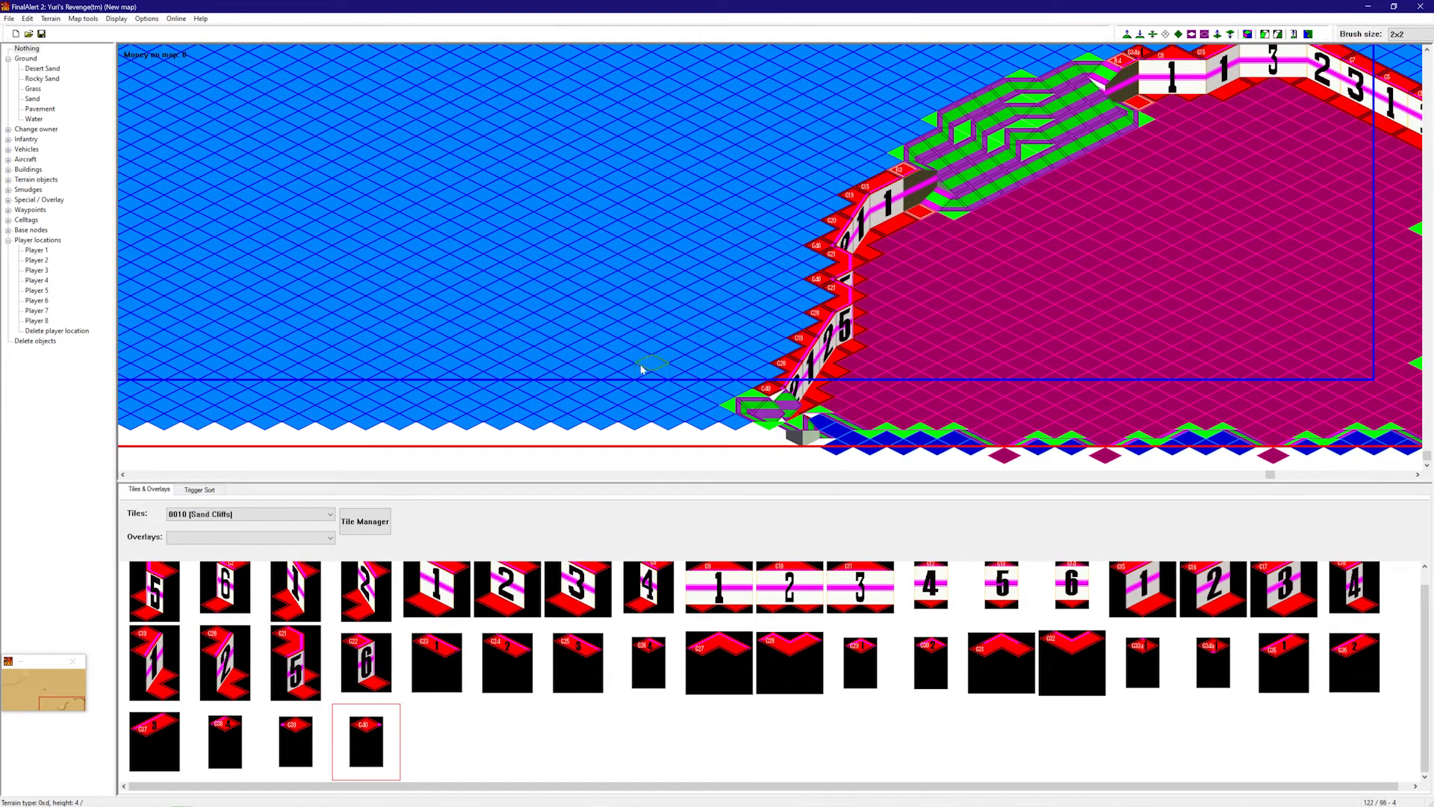
right_click_drag(668, 392, 971, 246)
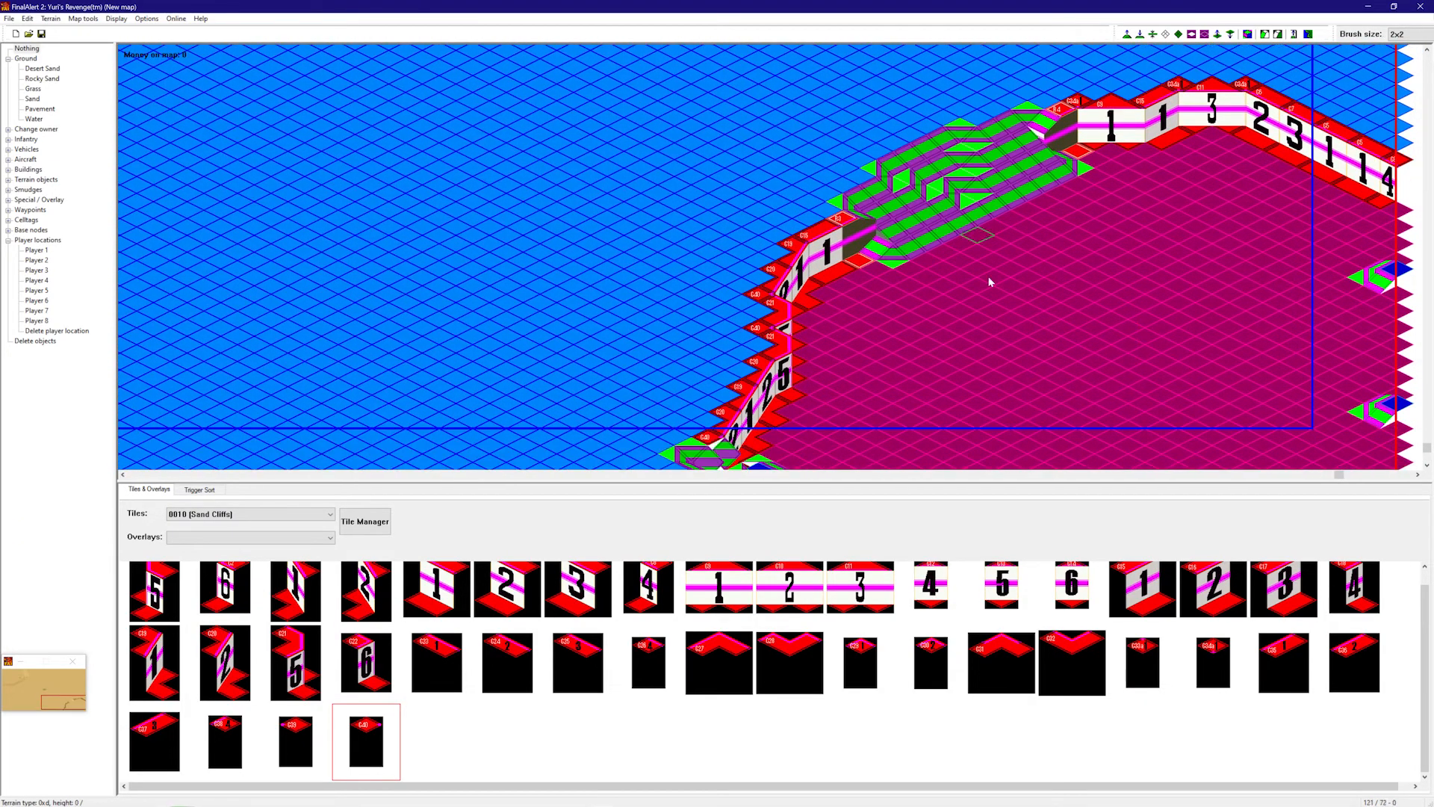
right_click_drag(1097, 345, 682, 382)
right_click_drag(796, 370, 412, 396)
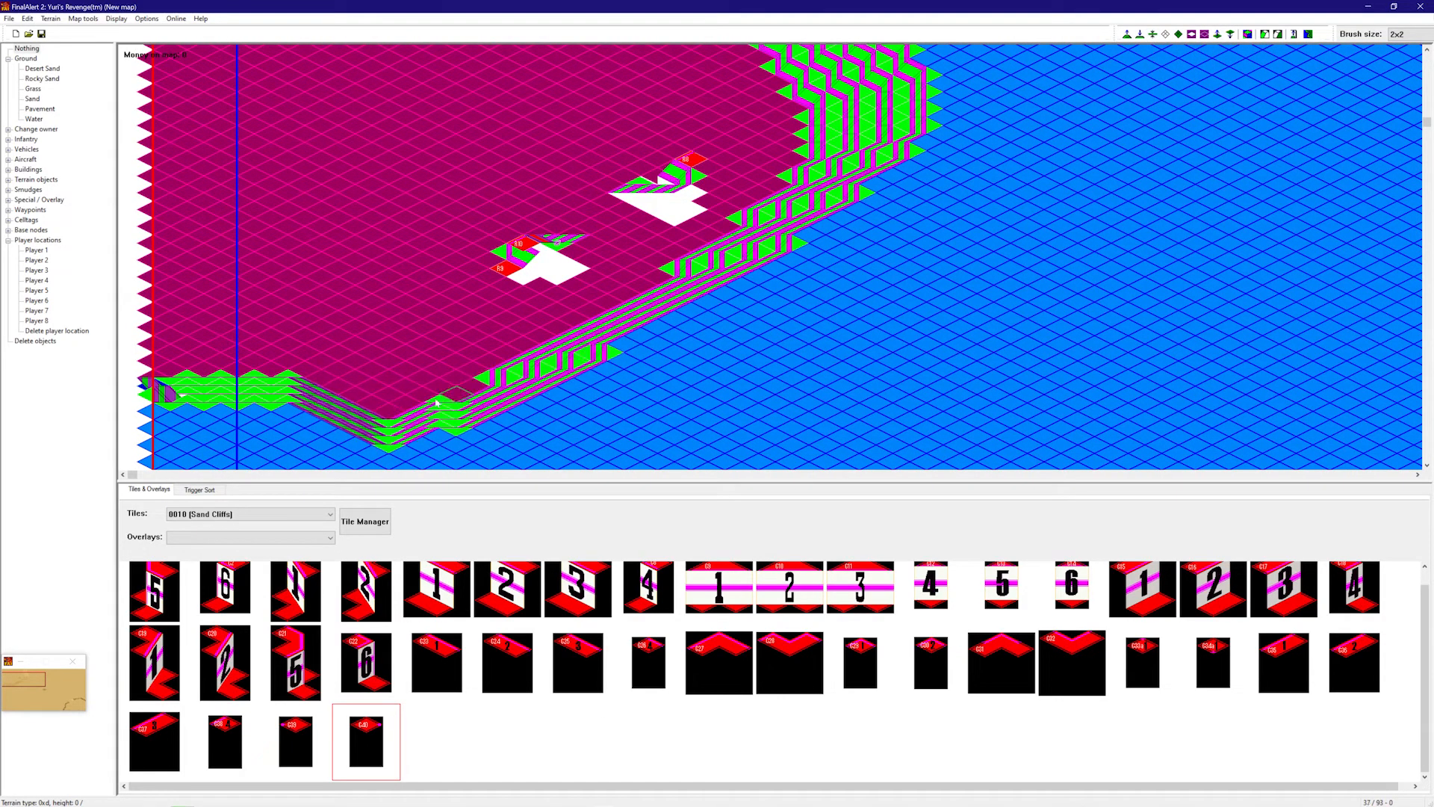
- Select the first Sand Cliffs faces for the plateau's inner rise
scroll(369, 446, "down", 3)
scroll(387, 404, "up", 2)
scroll(322, 224, "up", 2)
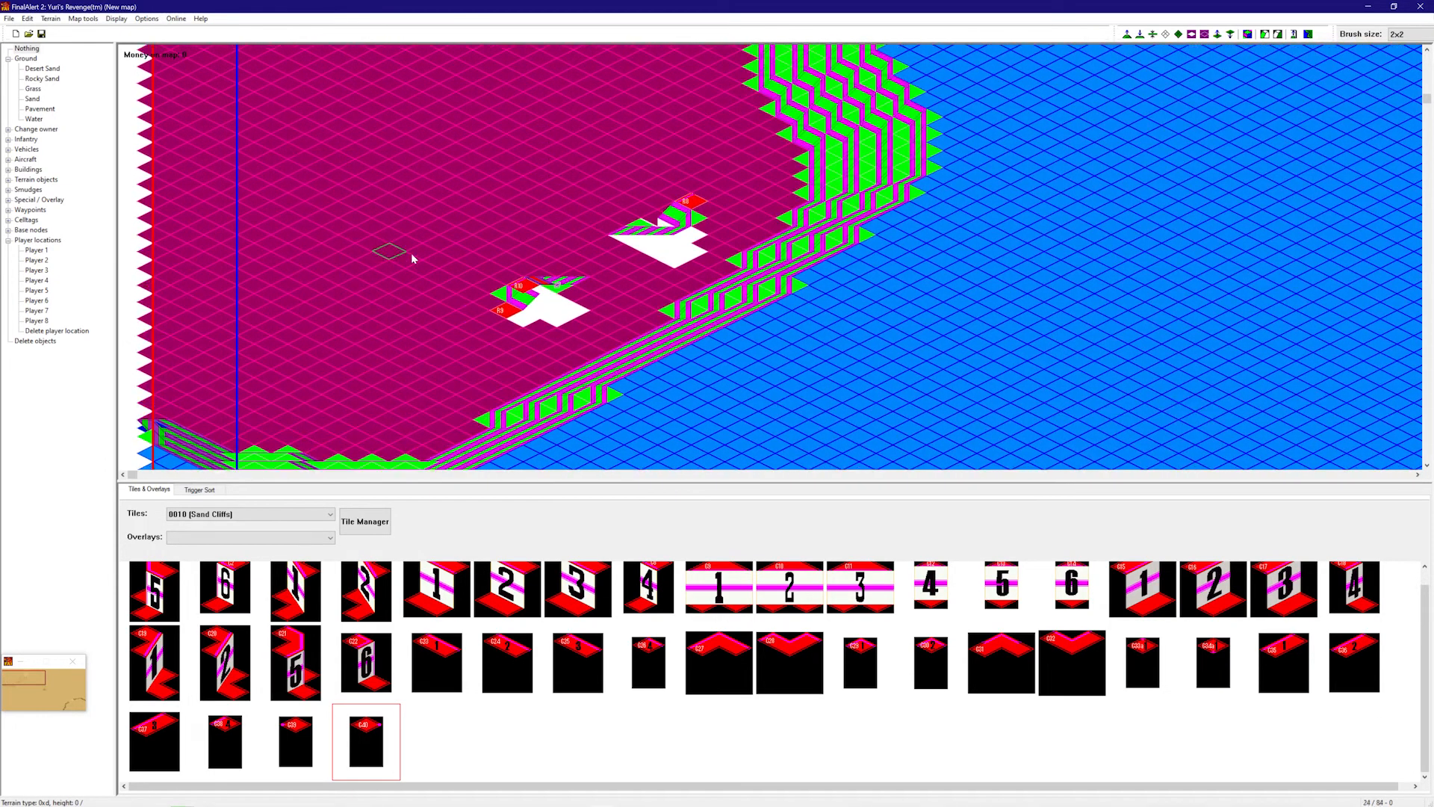
scroll(450, 300, "down", 1)
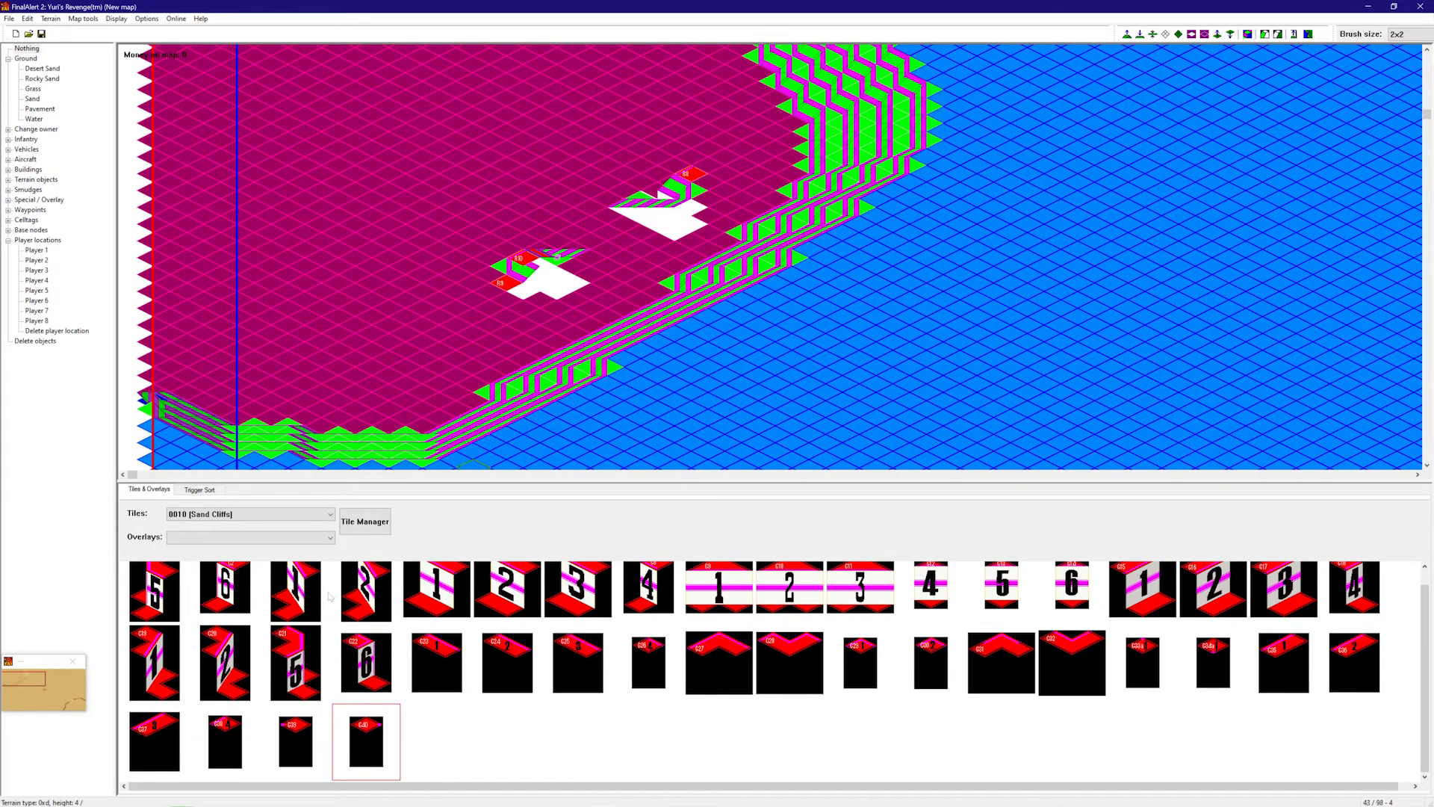
scroll(328, 597, "up", 1)
left_click(155, 597)
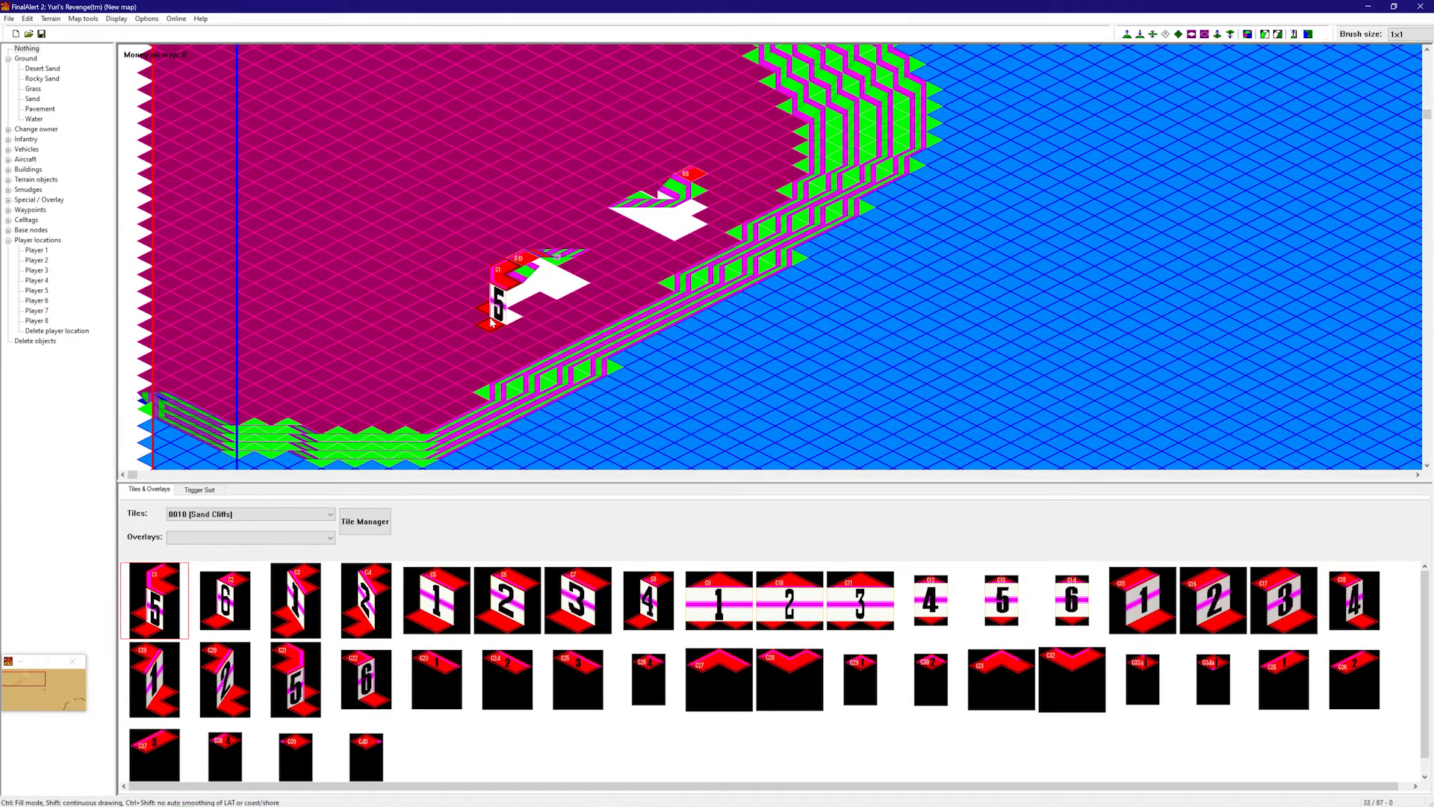
left_click(295, 599)
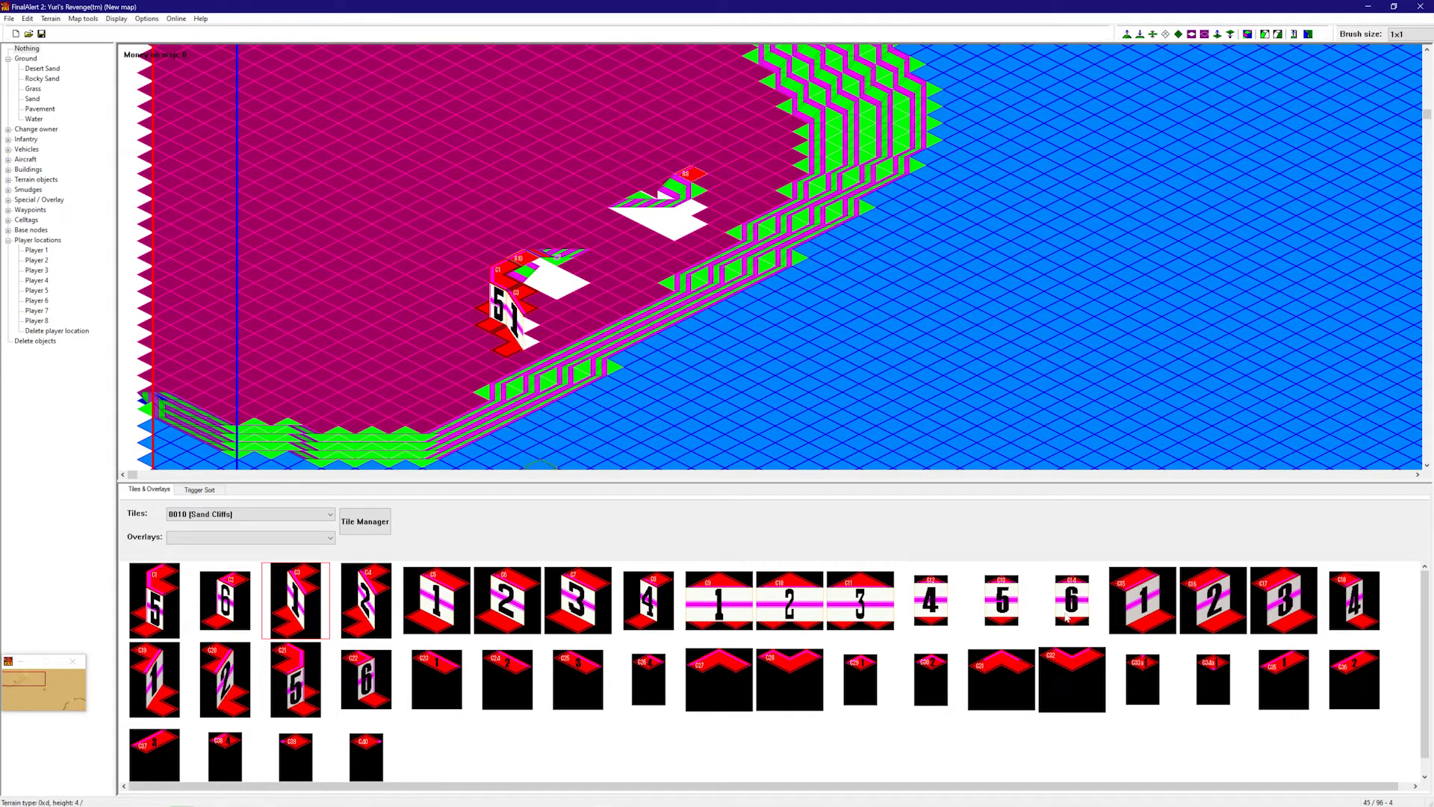
- Place two cliff corner pieces and a C25 cliff piece on the plateau
scroll(1283, 672, "down", 1)
left_click(1283, 663)
left_click(516, 361)
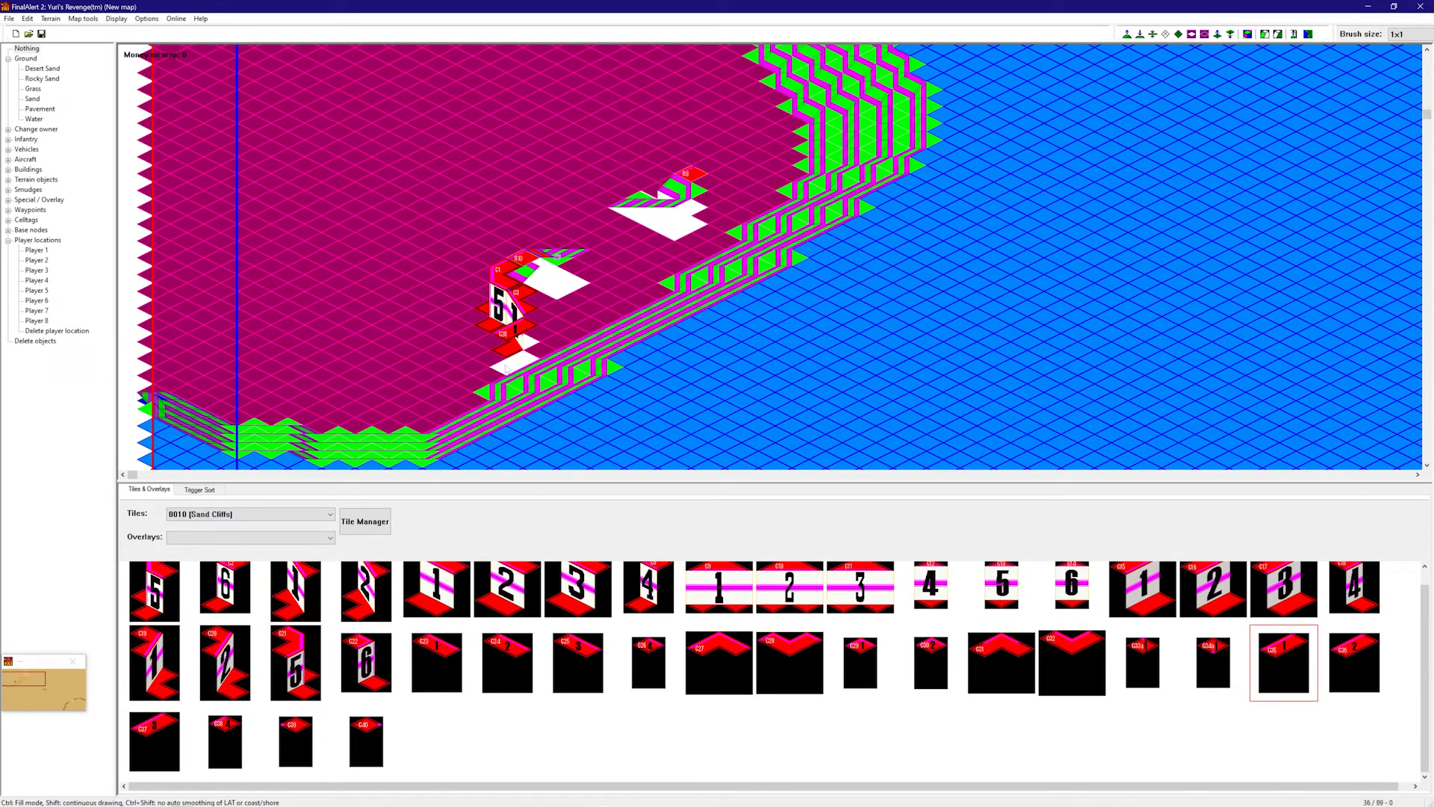
left_click(1353, 658)
left_click(478, 349)
left_click(1022, 662)
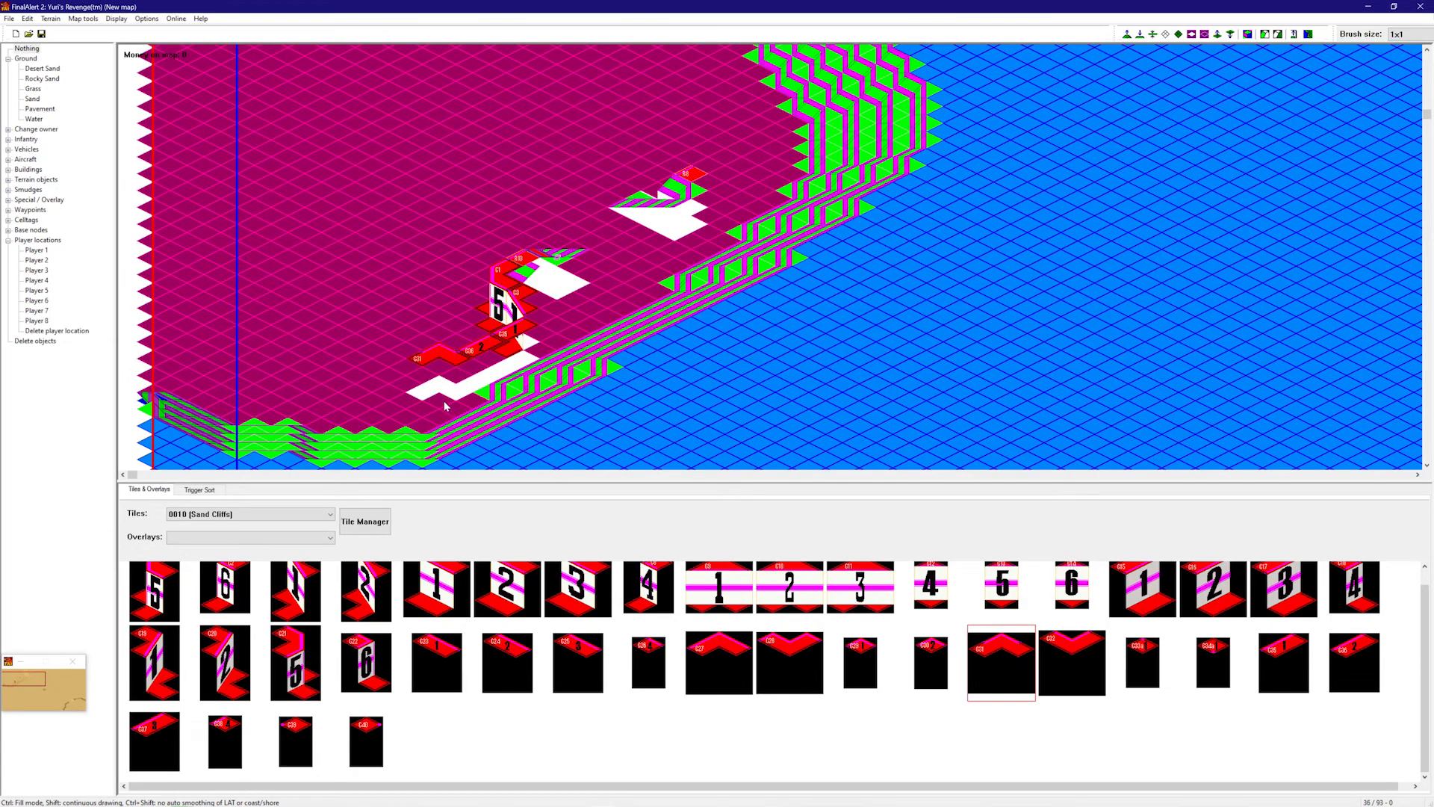
scroll(582, 665, "up", 1)
left_click(590, 675)
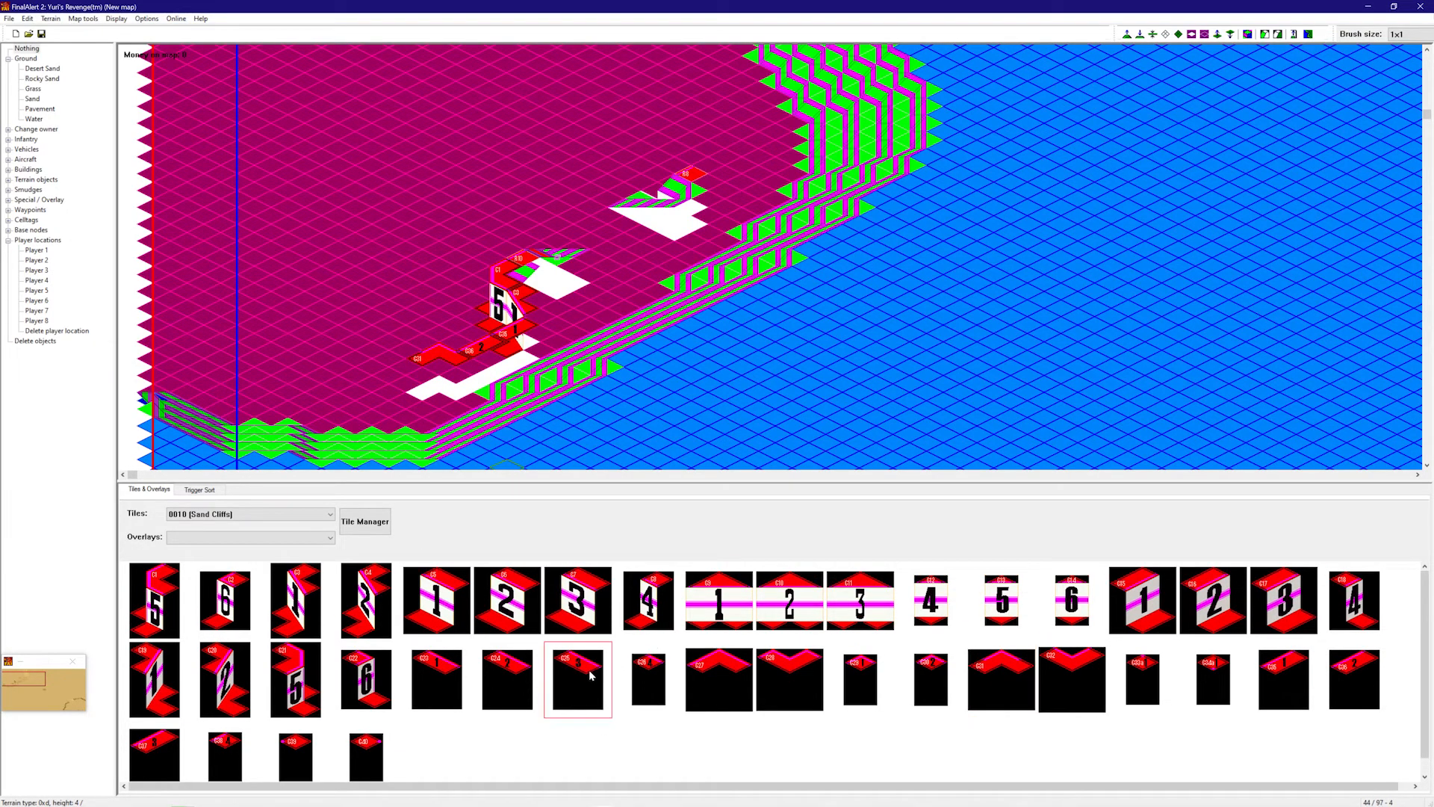
left_click(402, 385)
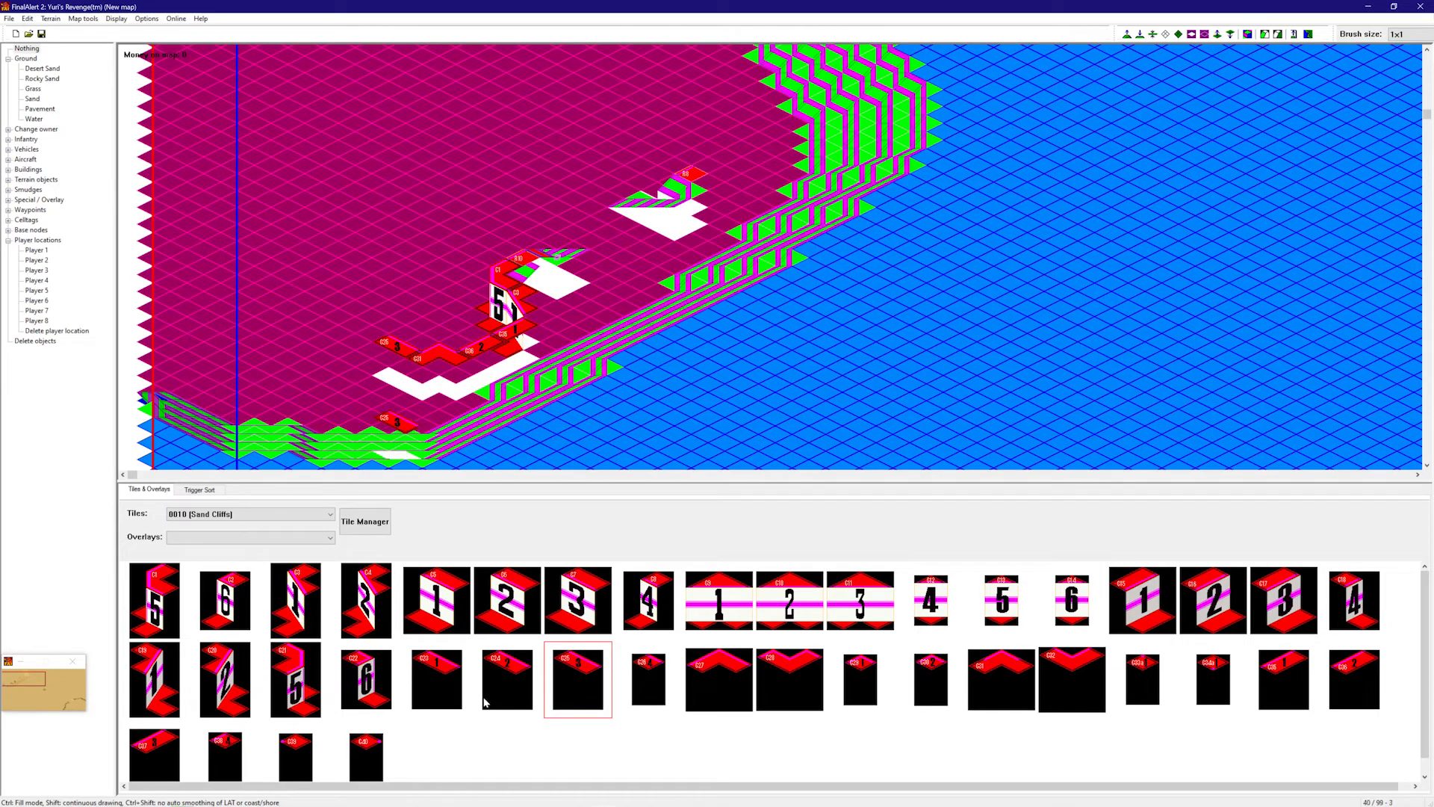
- Chain C21 and C23 cliff pieces westward along the cliff line
left_click(505, 677)
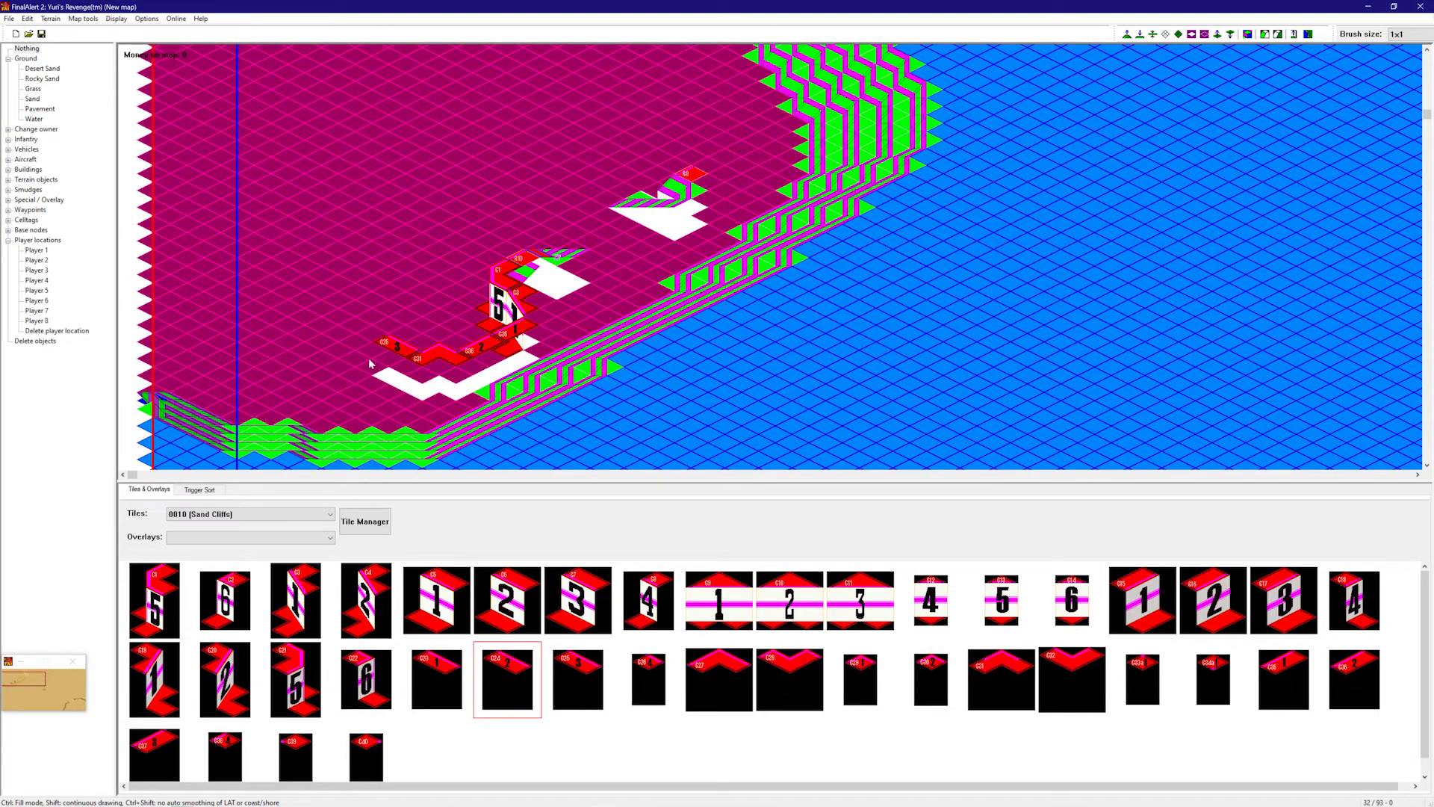
left_click(309, 650)
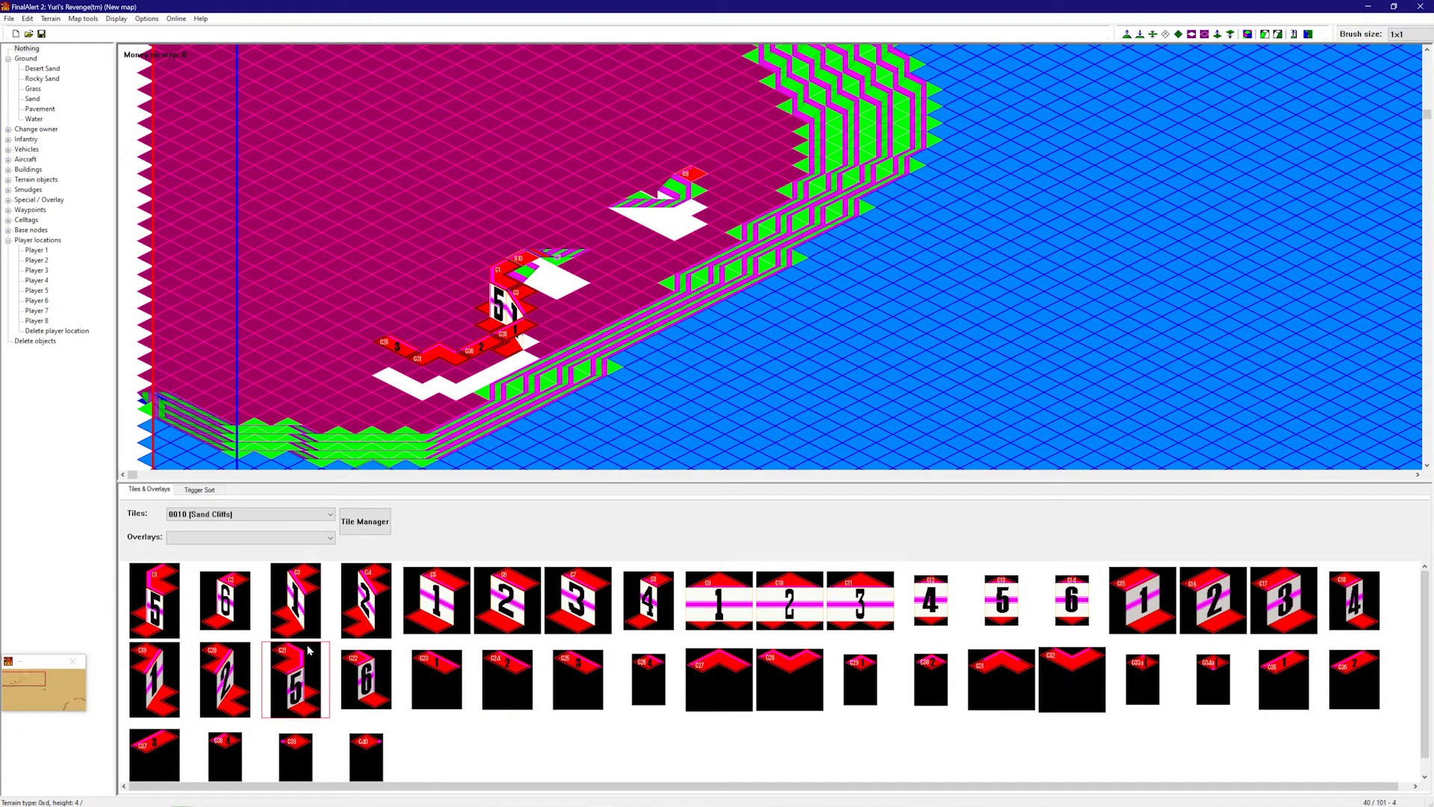
left_click(391, 365)
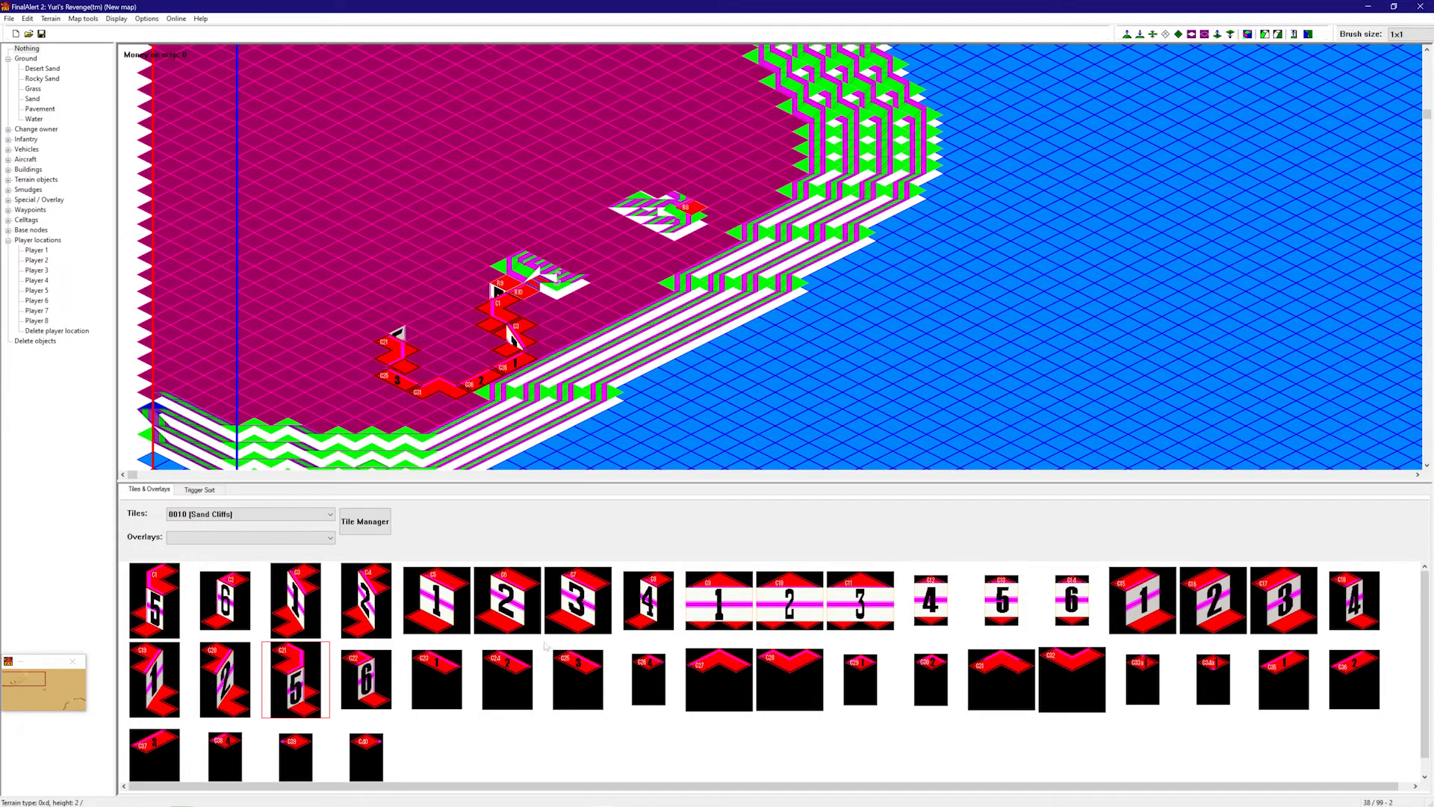
left_click(412, 679)
left_click(356, 327)
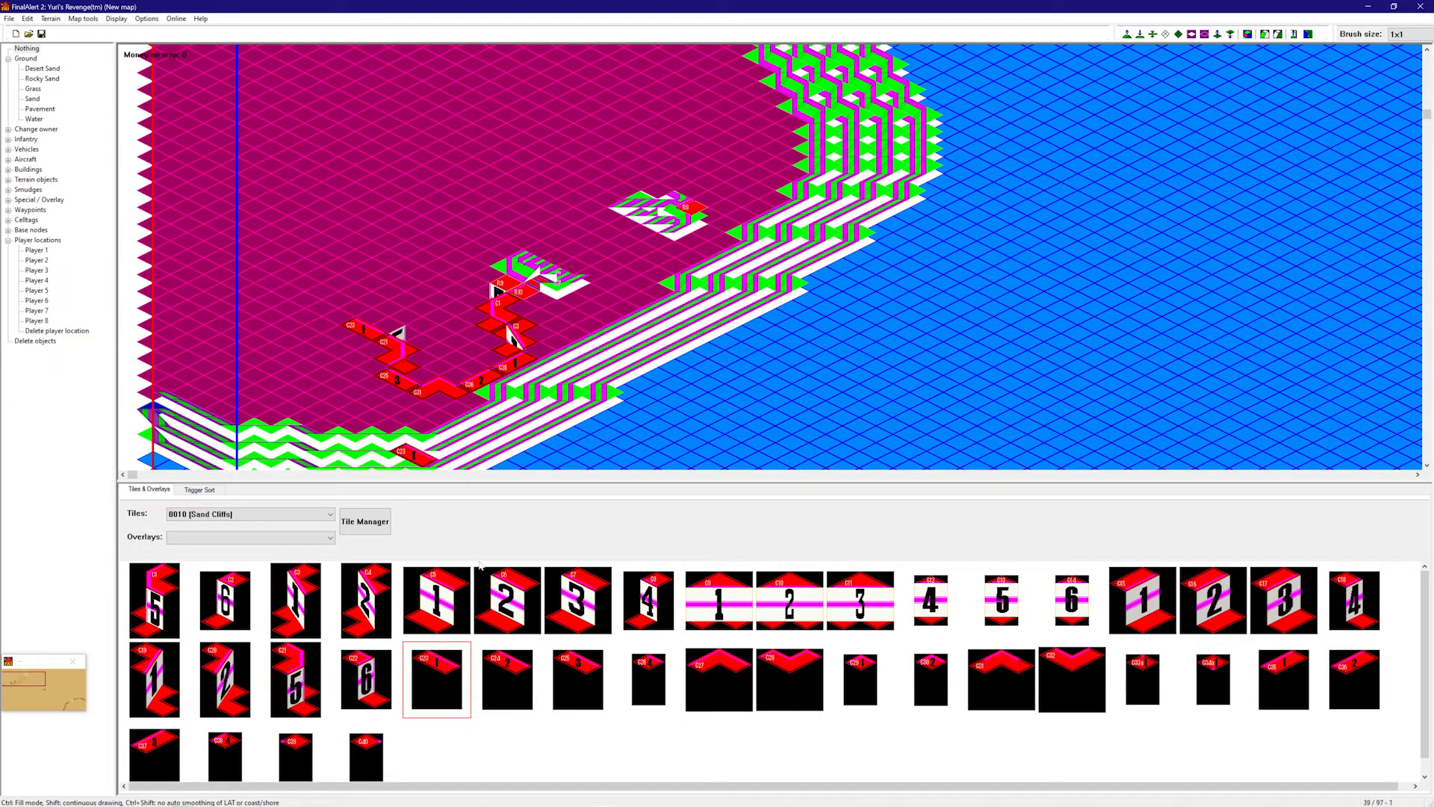
left_click(295, 678)
left_click(359, 296)
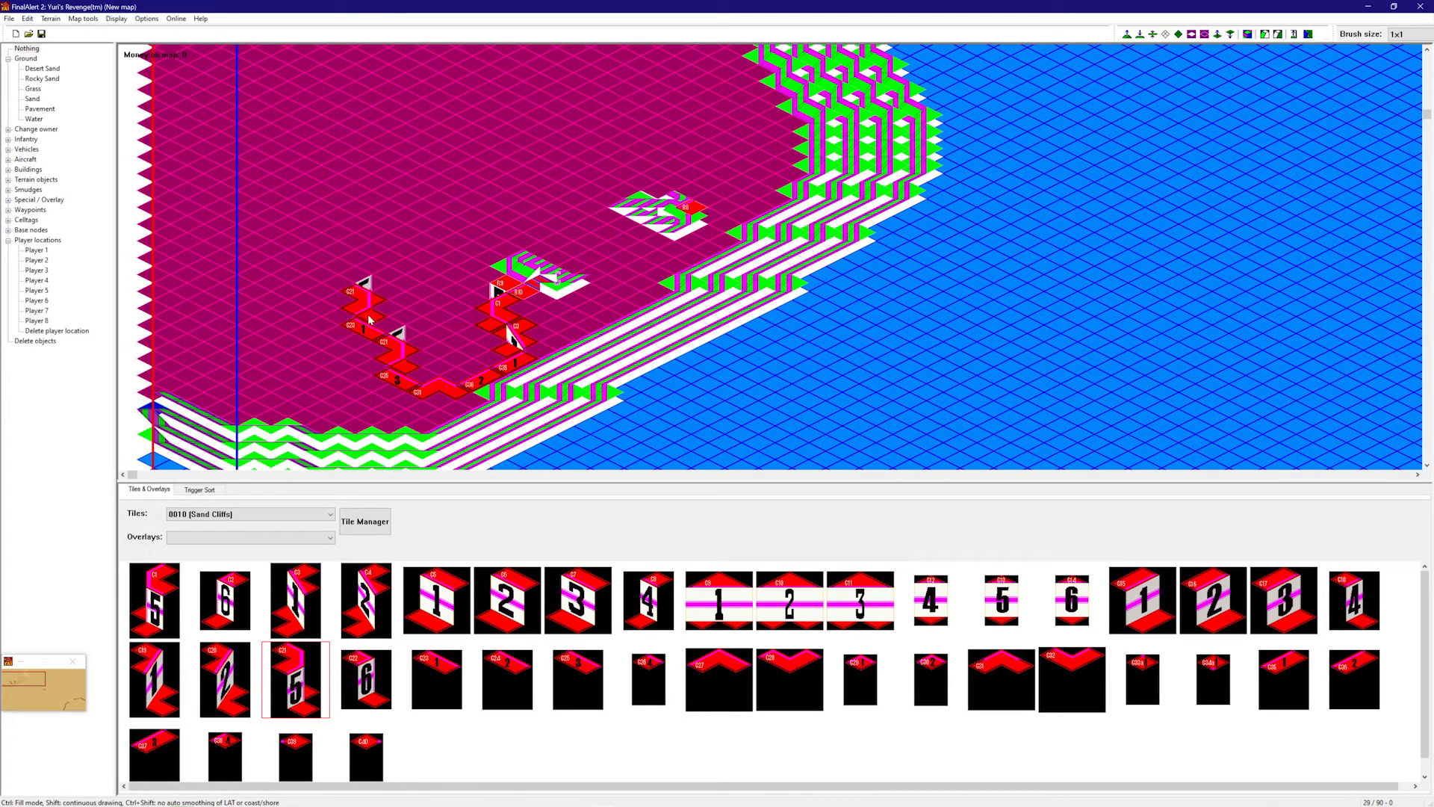
left_click(437, 678)
left_click(330, 288)
left_click(460, 431)
- Finish the cliff line with C27, two C28 and a C31 piece at the left edge
left_click(702, 672)
left_click(286, 273)
left_click(789, 678)
left_click(176, 300)
left_click(215, 268)
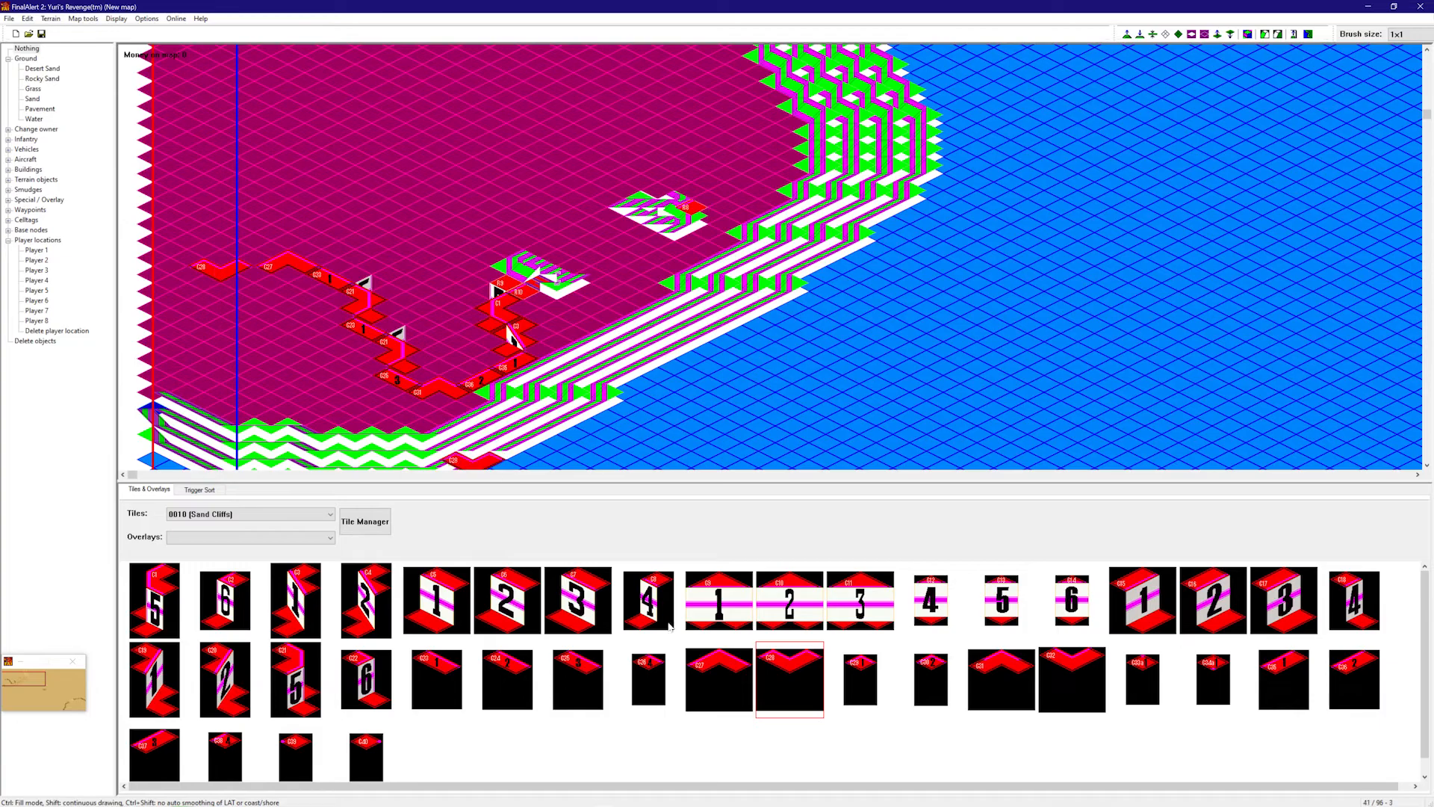
left_click(1004, 665)
left_click(160, 275)
- Show raised terrain heights and stack three C1 cliff pieces on the coastal cliff
right_click_drag(524, 447, 572, 278)
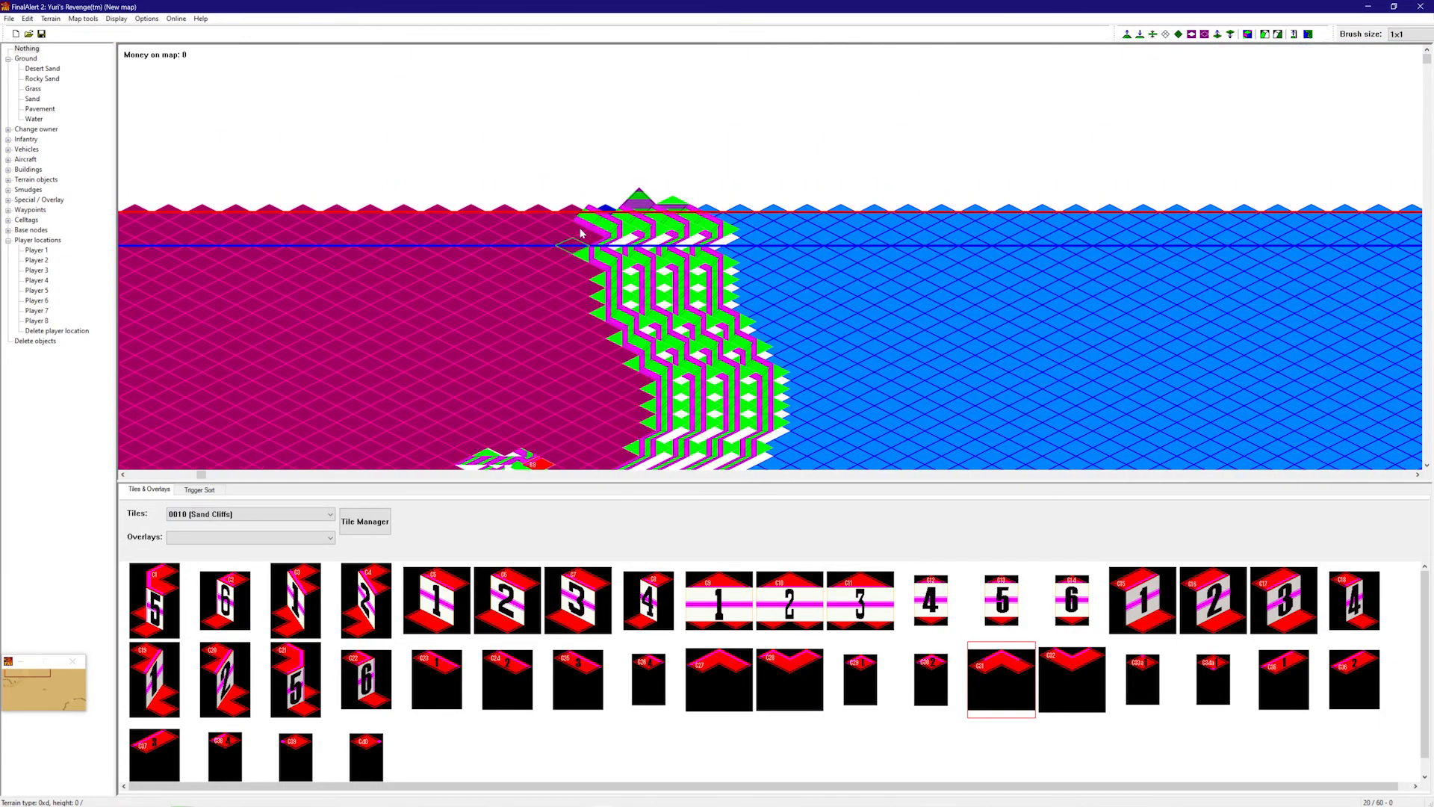
right_click_drag(581, 221, 569, 248)
right_click_drag(566, 169, 564, 143)
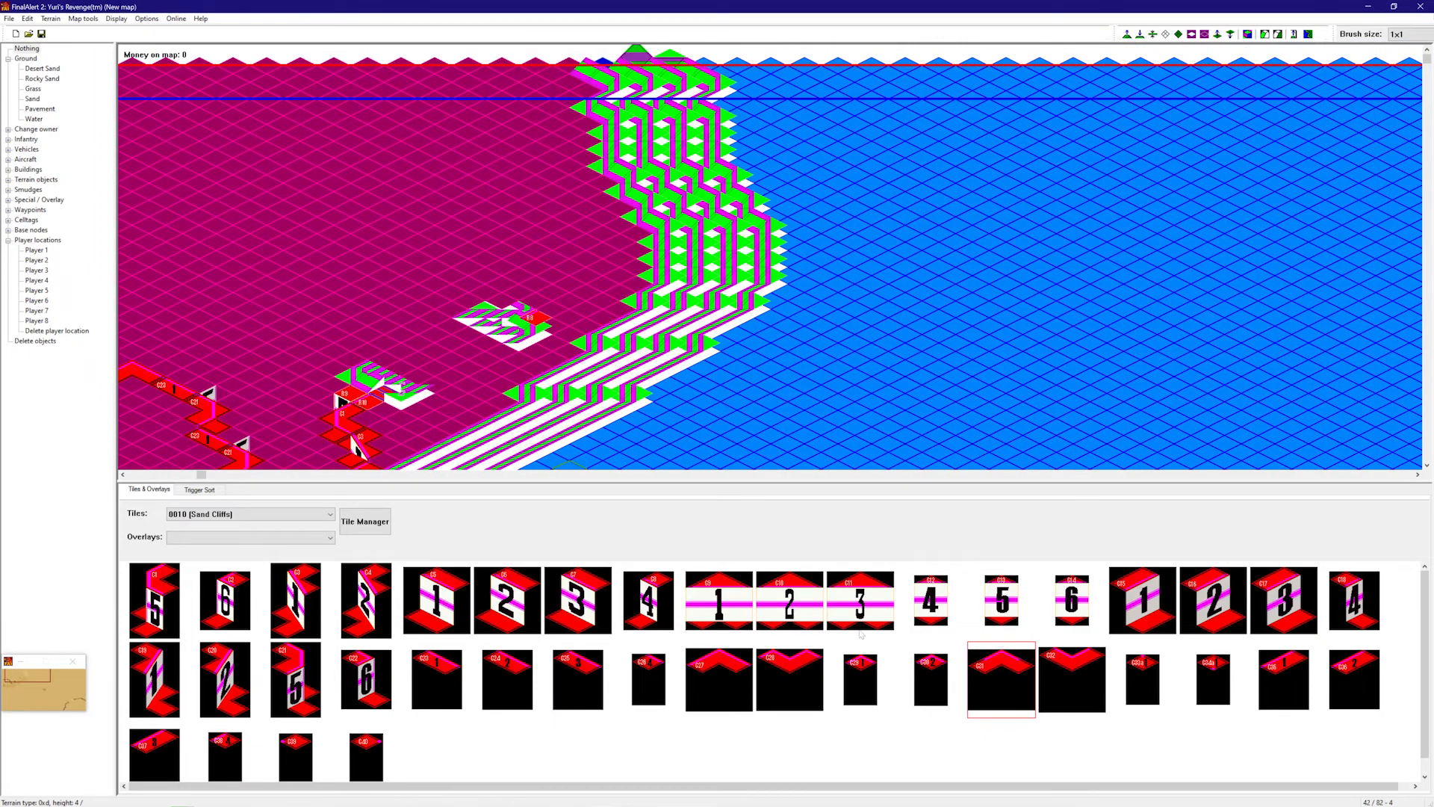
left_click(1300, 657)
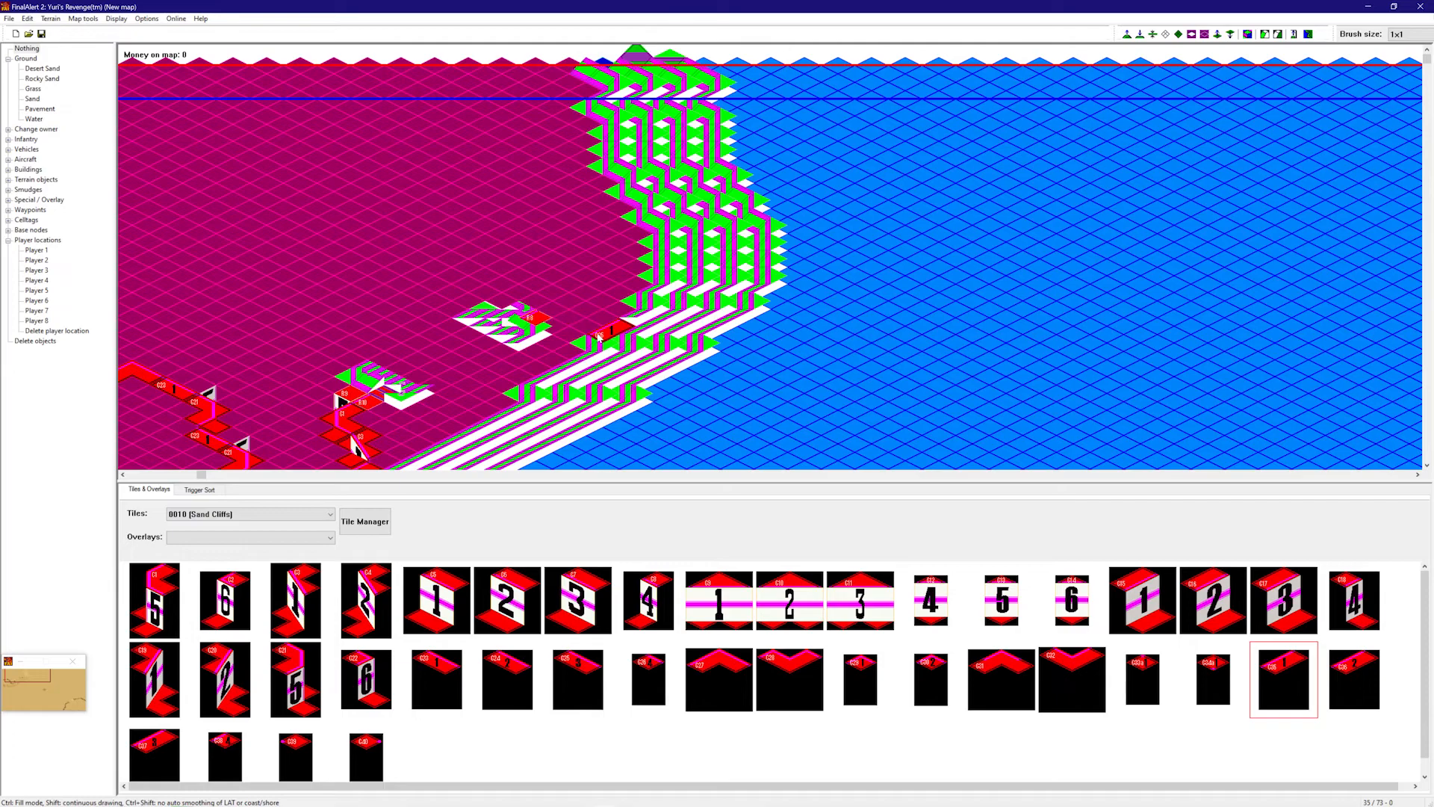
key("f")
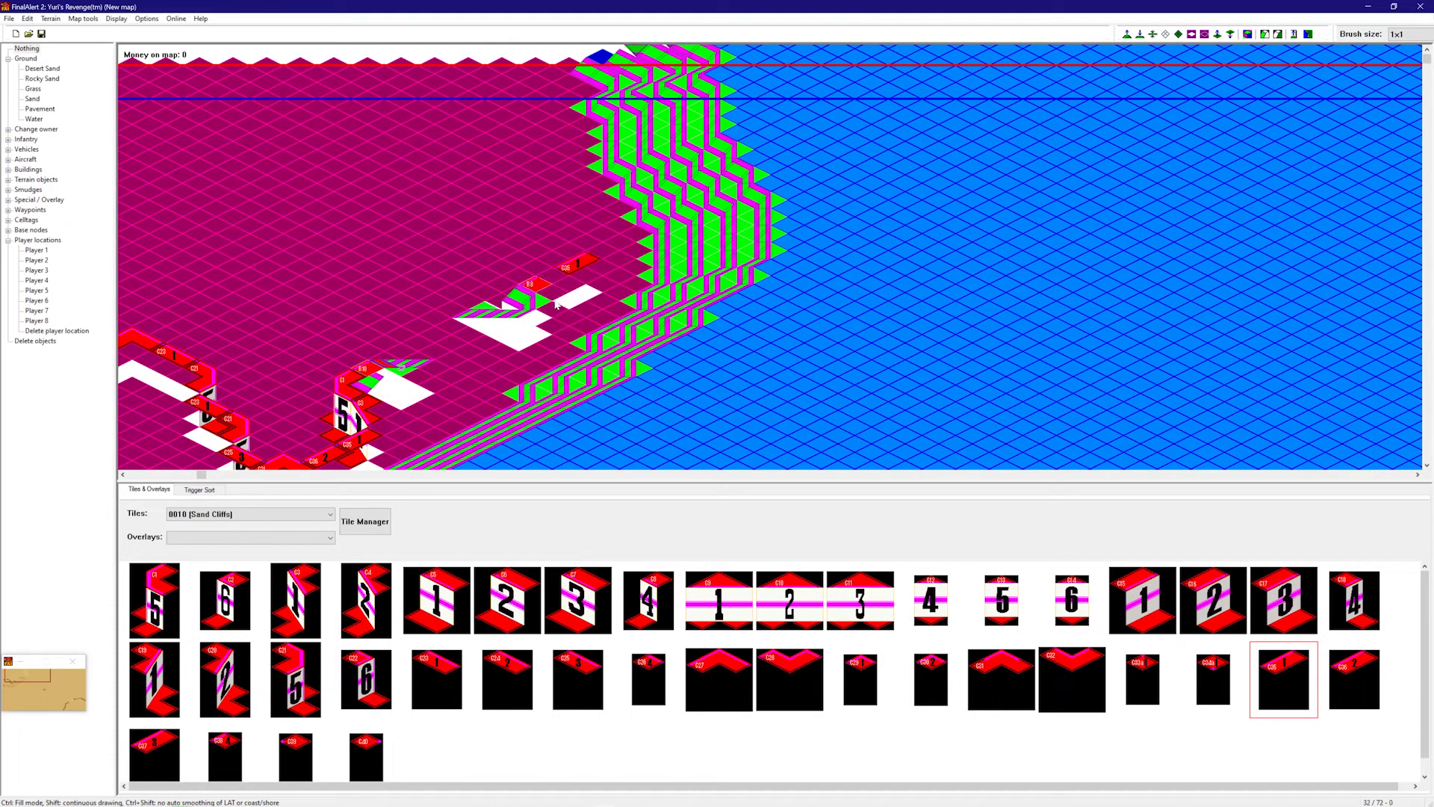
right_click_drag(559, 304, 543, 201)
left_click(156, 602)
left_click(568, 248)
left_click(564, 279)
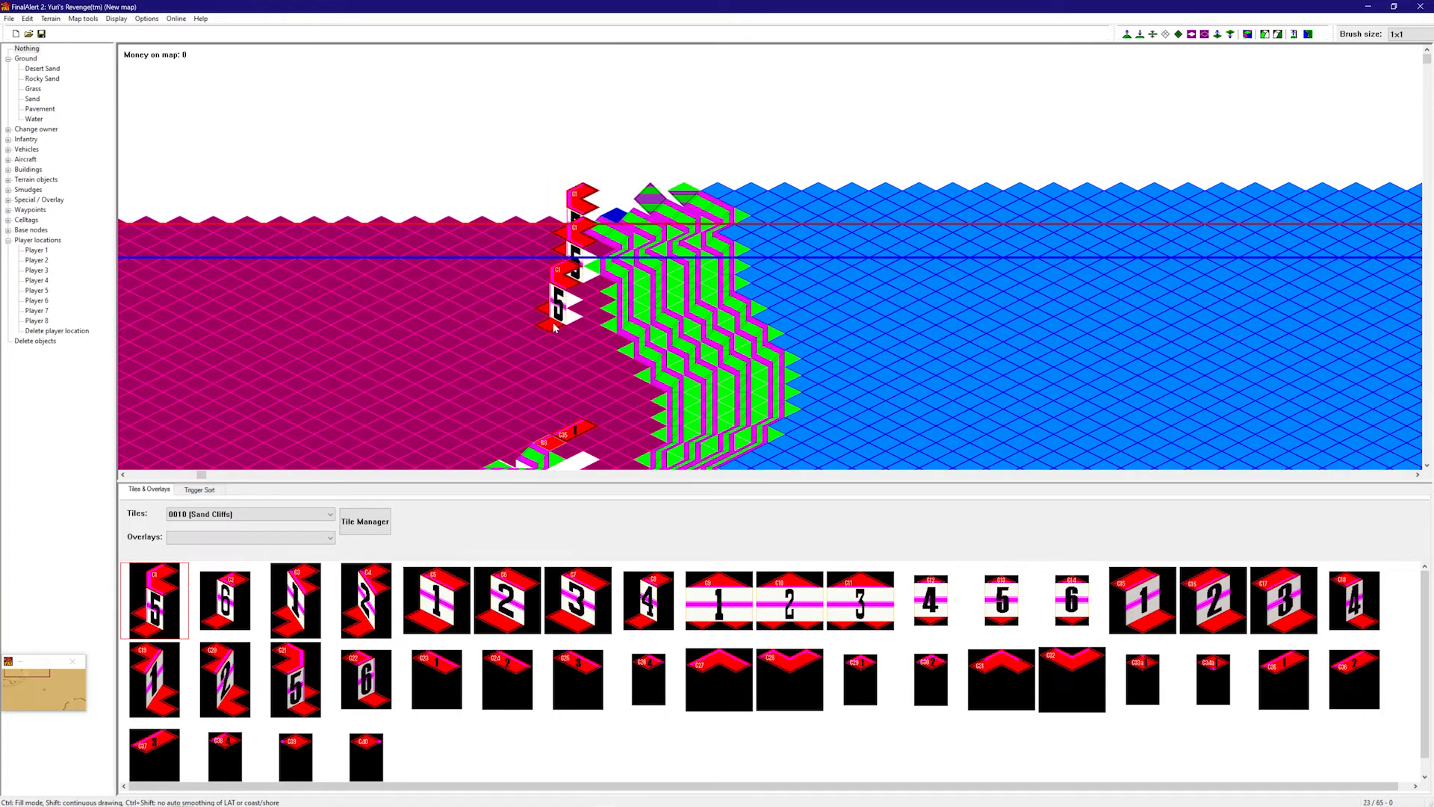
left_click(565, 312)
right_click_drag(567, 402, 565, 386)
- Add C3, C4, C35 and C36 cliff pieces along the north coastline
left_click(297, 598)
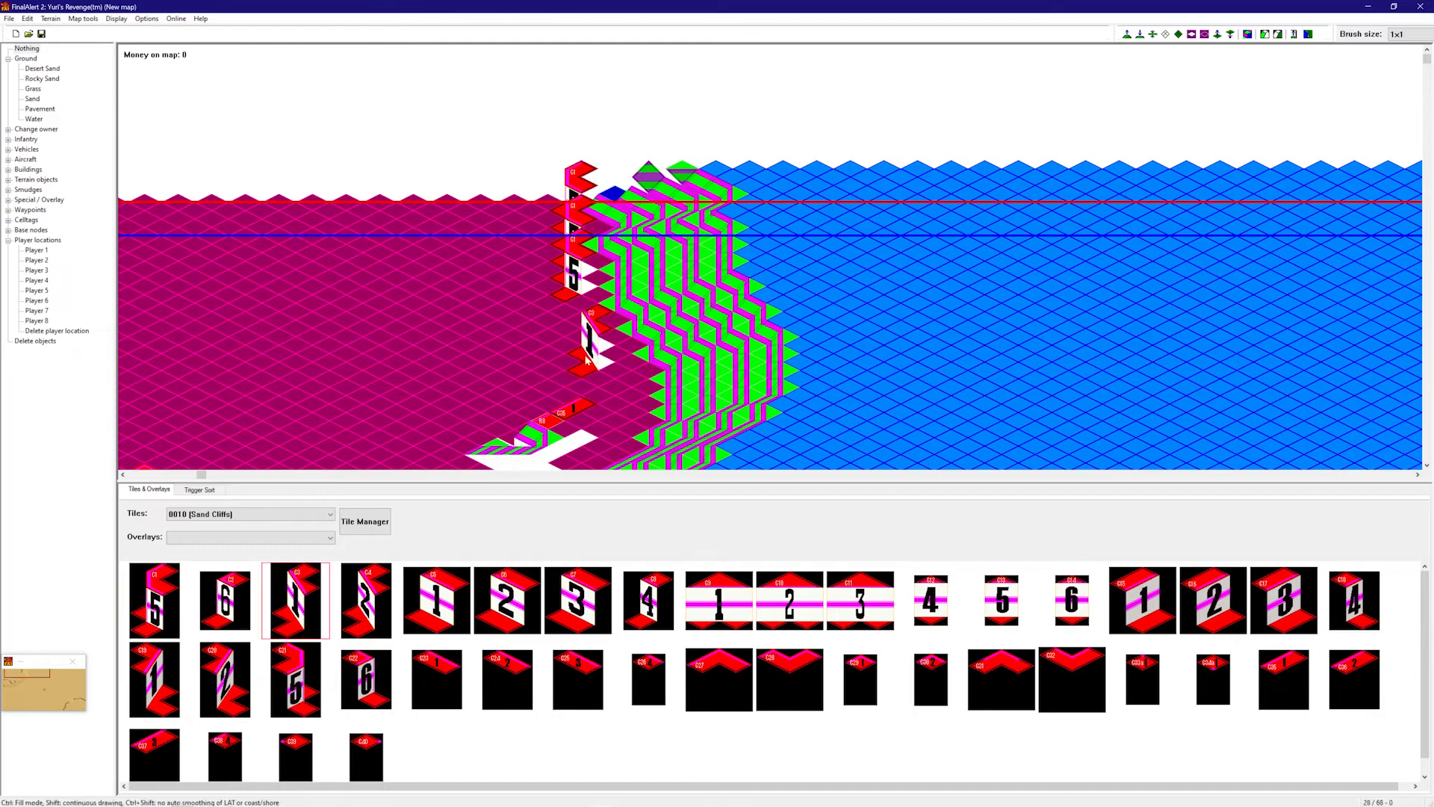
left_click(581, 321)
left_click(366, 598)
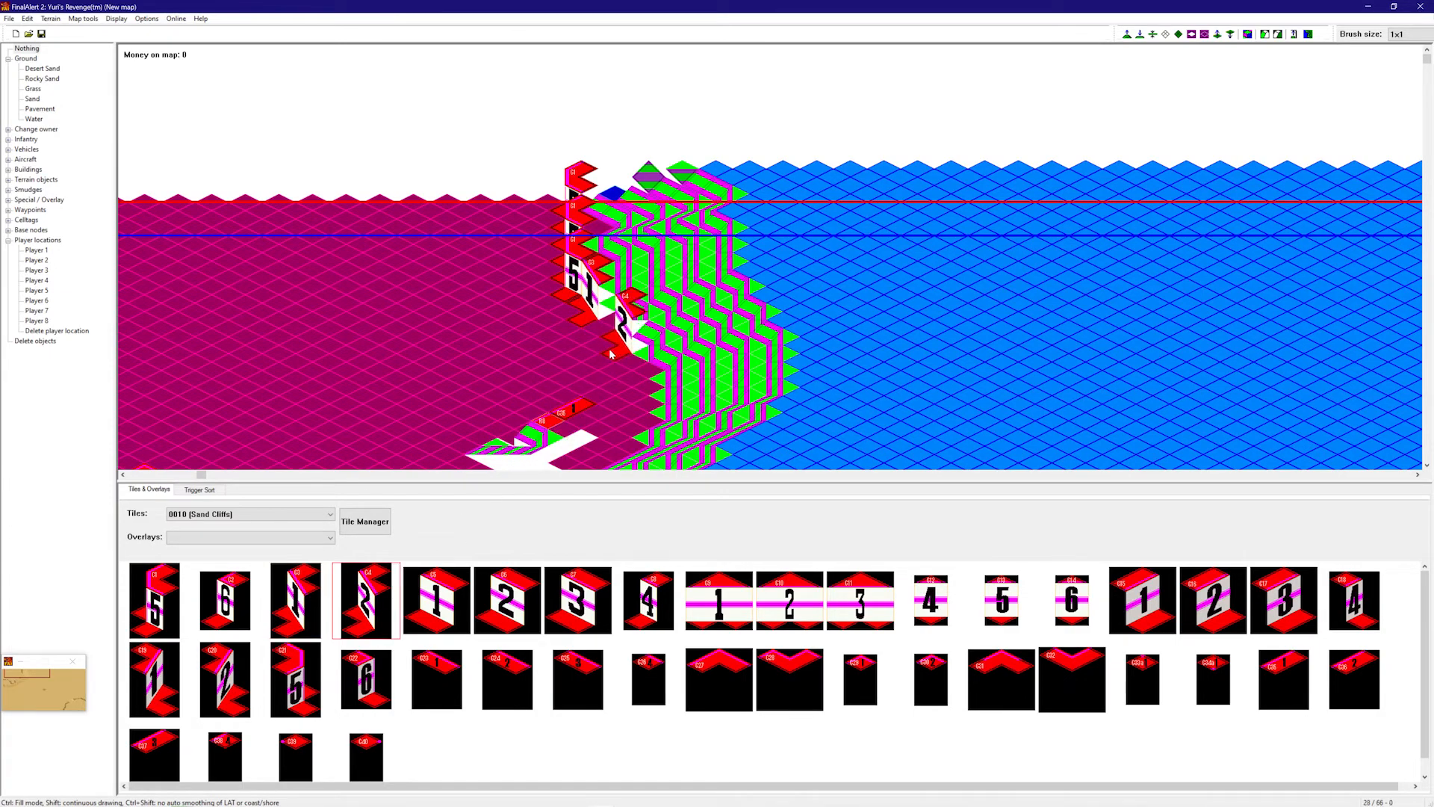
left_click(593, 339)
right_click_drag(593, 341, 620, 377)
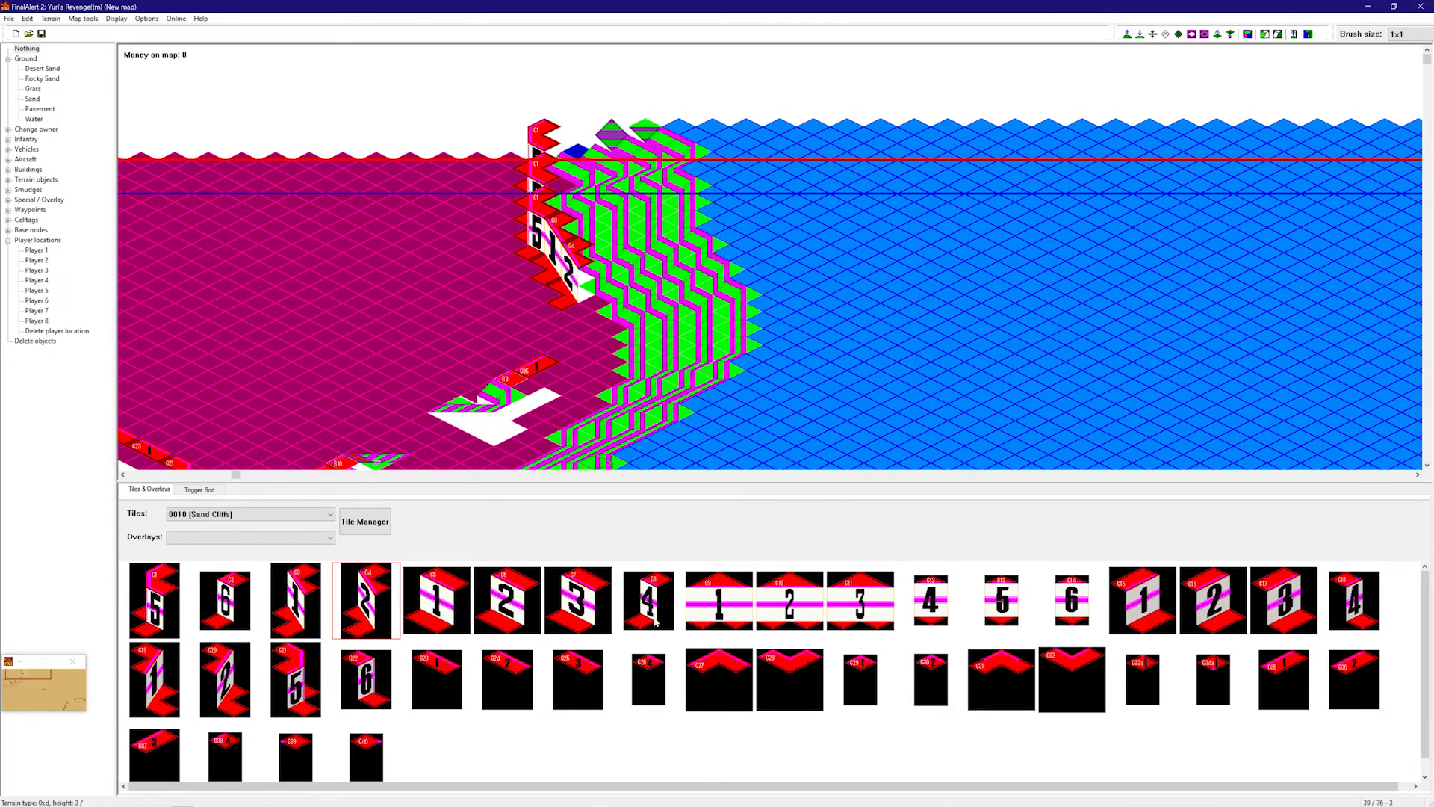
left_click(1260, 671)
left_click(575, 325)
left_click(1341, 668)
left_click(531, 329)
- Flatten the height display and add C1 and C5 cliff pieces beside C36
key("f")
left_click(162, 611)
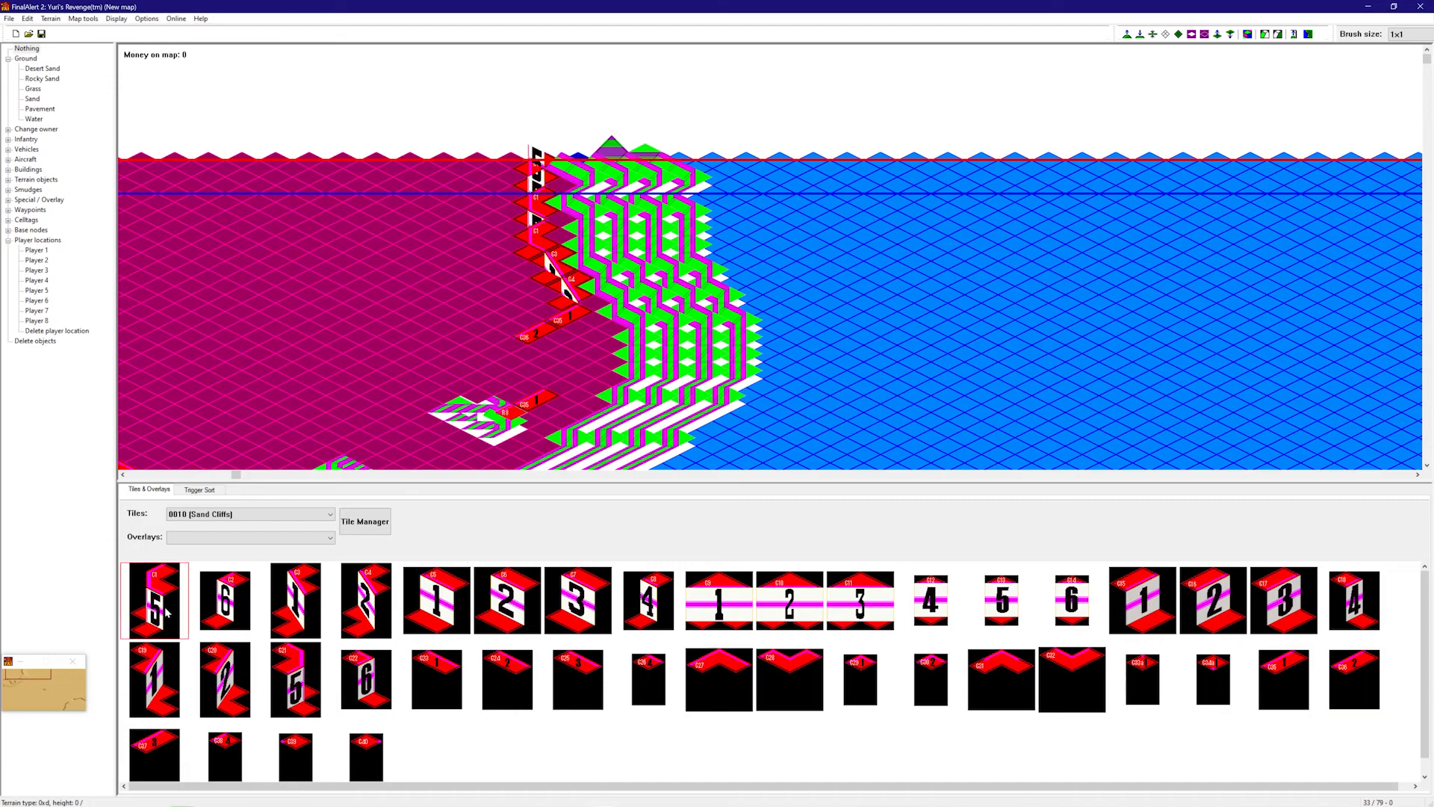
left_click(491, 372)
left_click(437, 601)
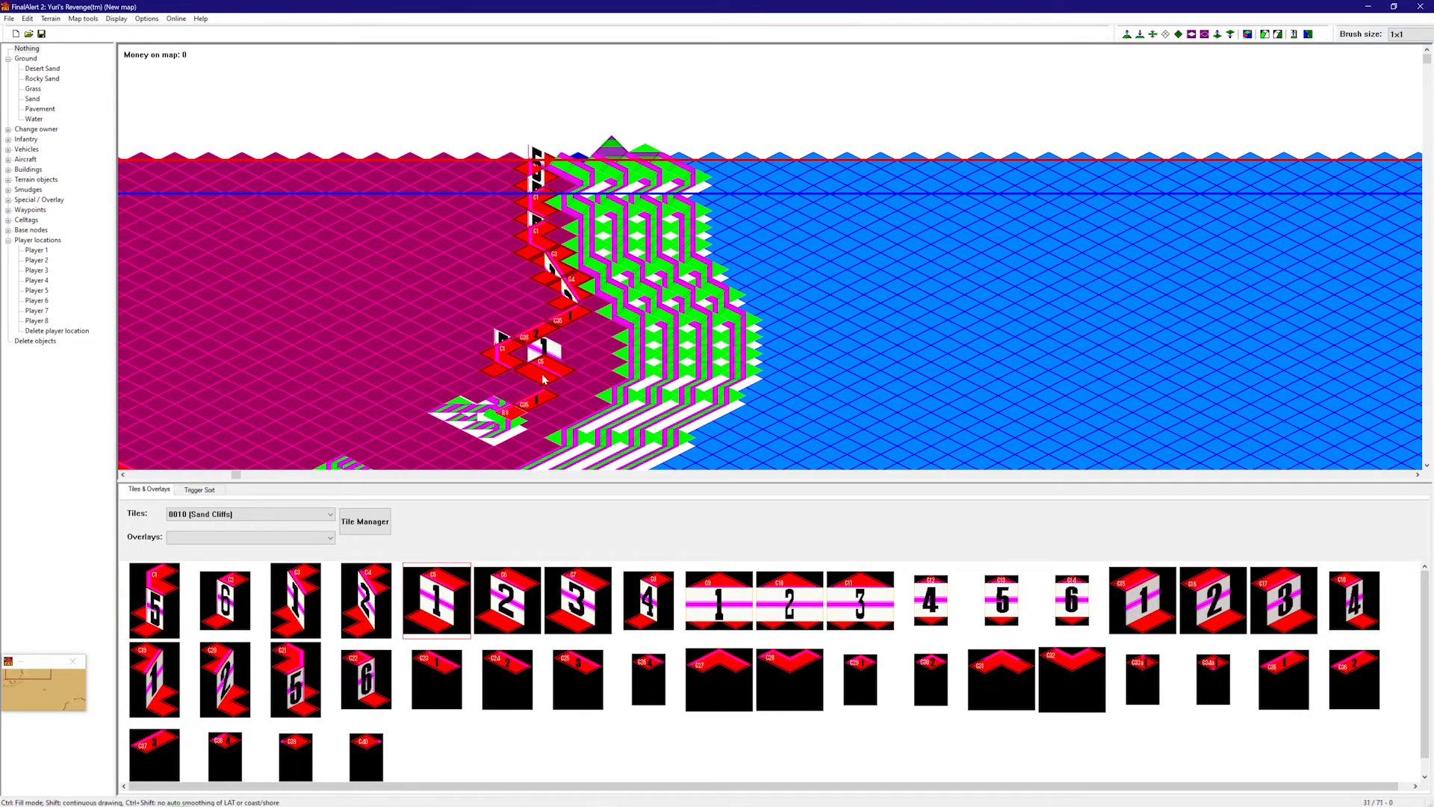
left_click(529, 381)
scroll(590, 652, "down", 1)
- Undo a stray height change, then place C39 beside C3 and a C33a piece
left_click(315, 742)
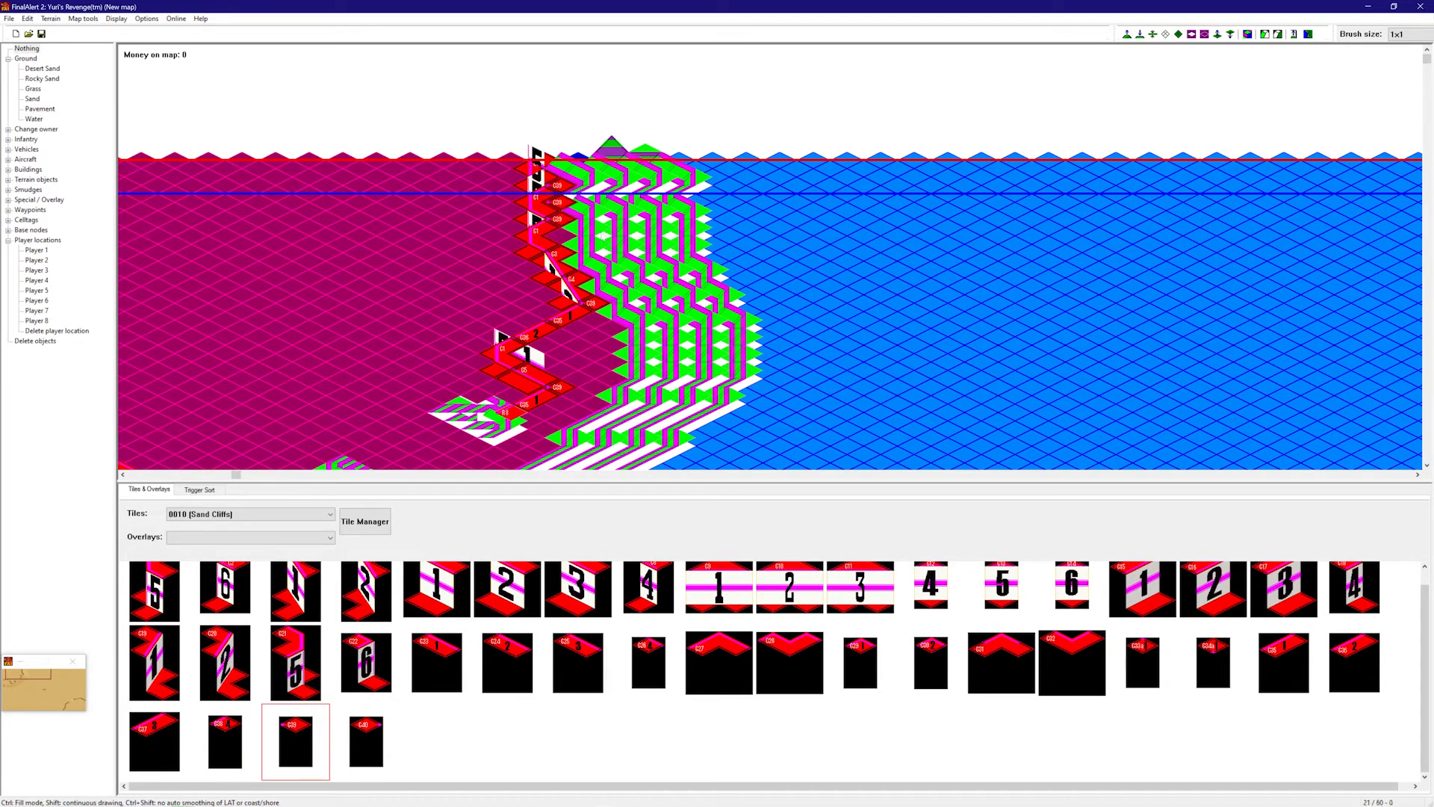
key("ctrl+z")
right_click_drag(620, 243, 490, 321)
right_click_drag(575, 307, 521, 295)
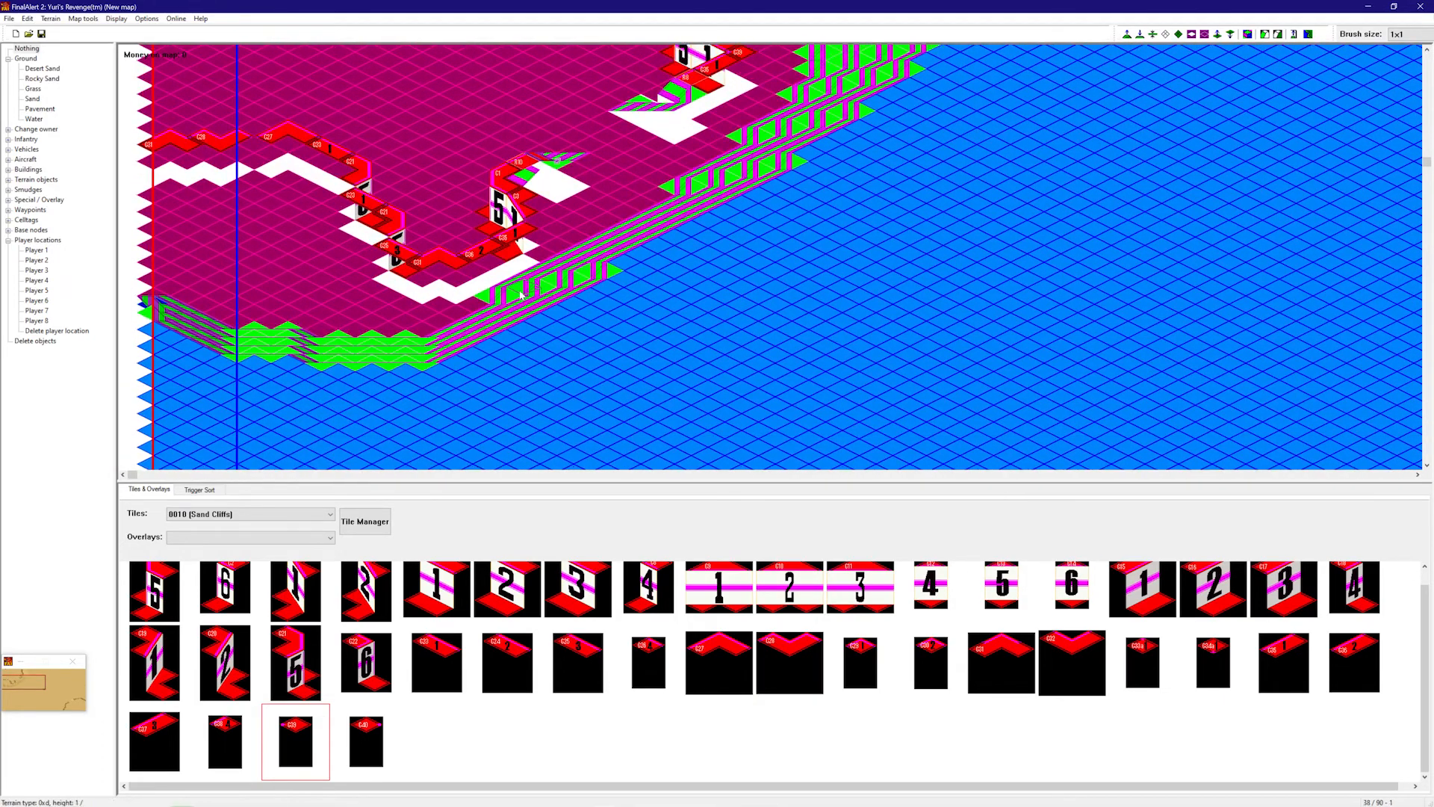
key("ctrl+f")
left_click(535, 254)
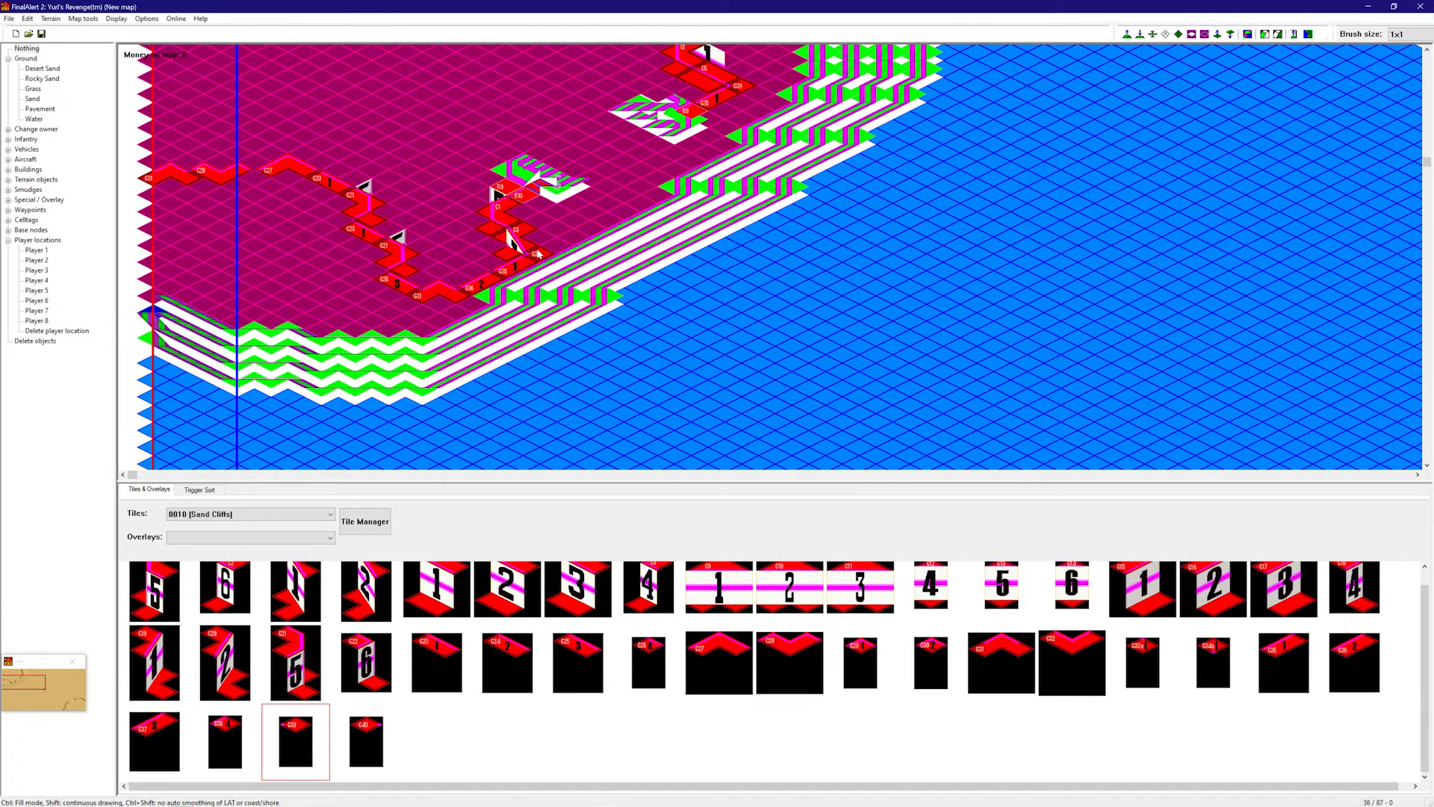
left_click(366, 741)
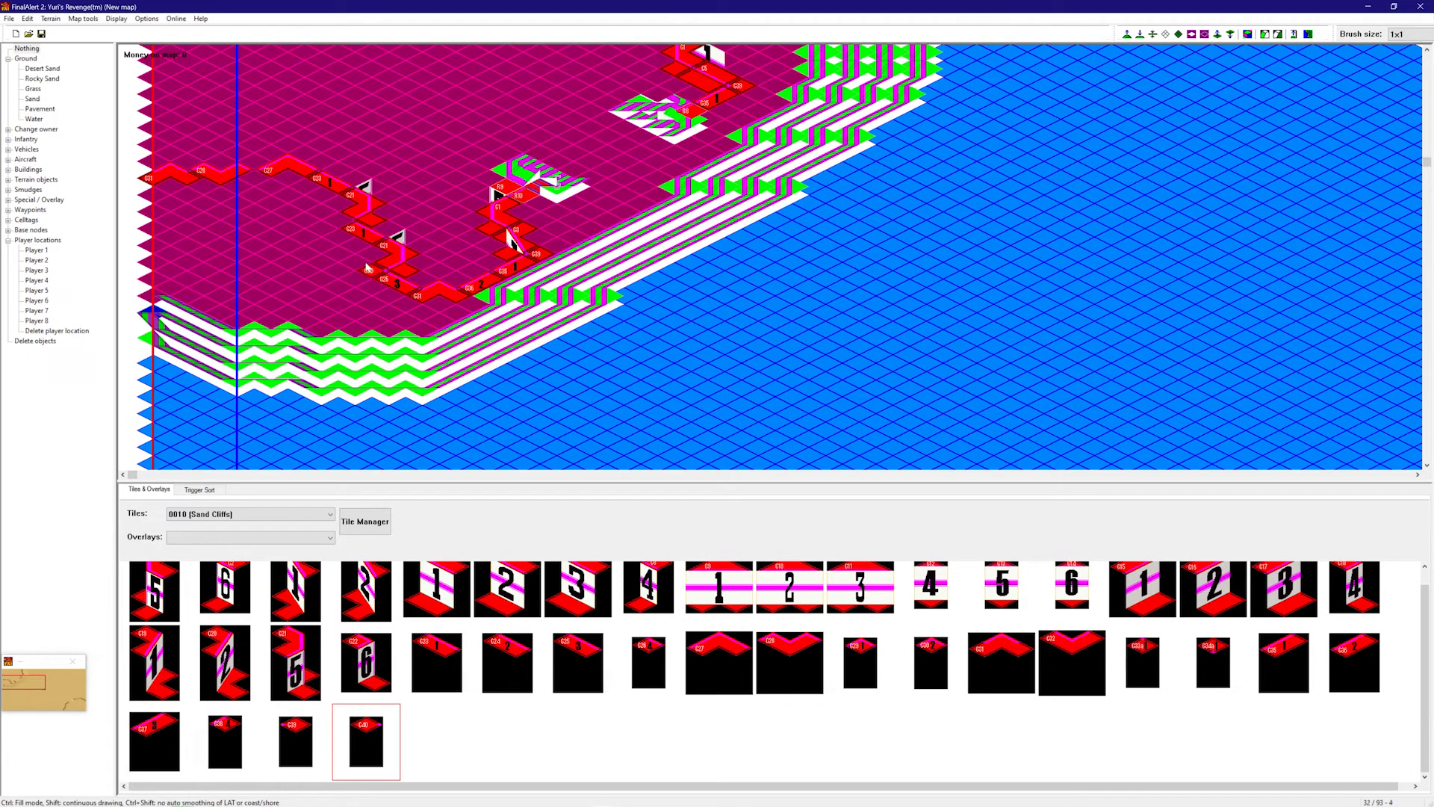
left_click(1158, 664)
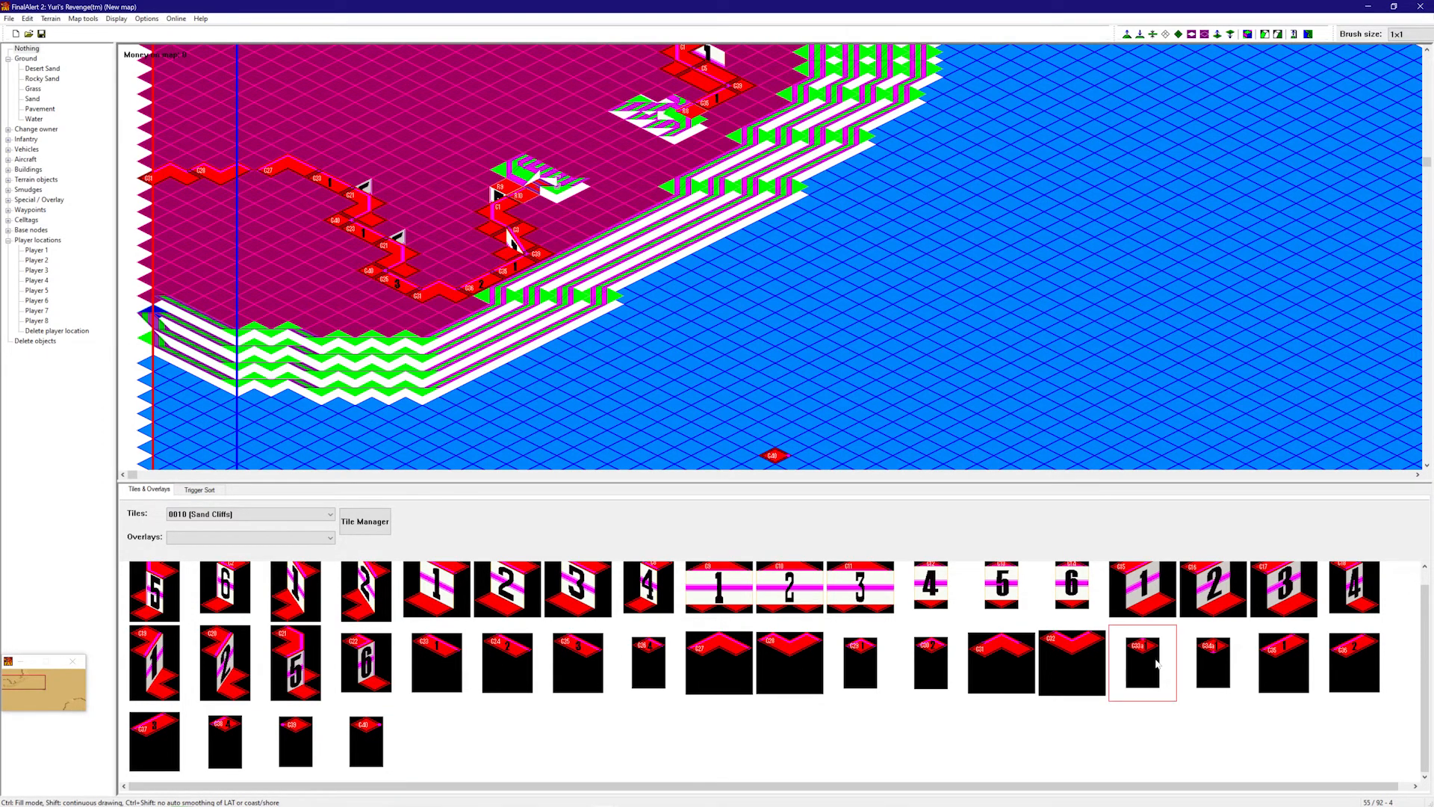
left_click(257, 181)
- Undo the stray shore pieces at the lower left
right_click_drag(556, 296, 596, 98)
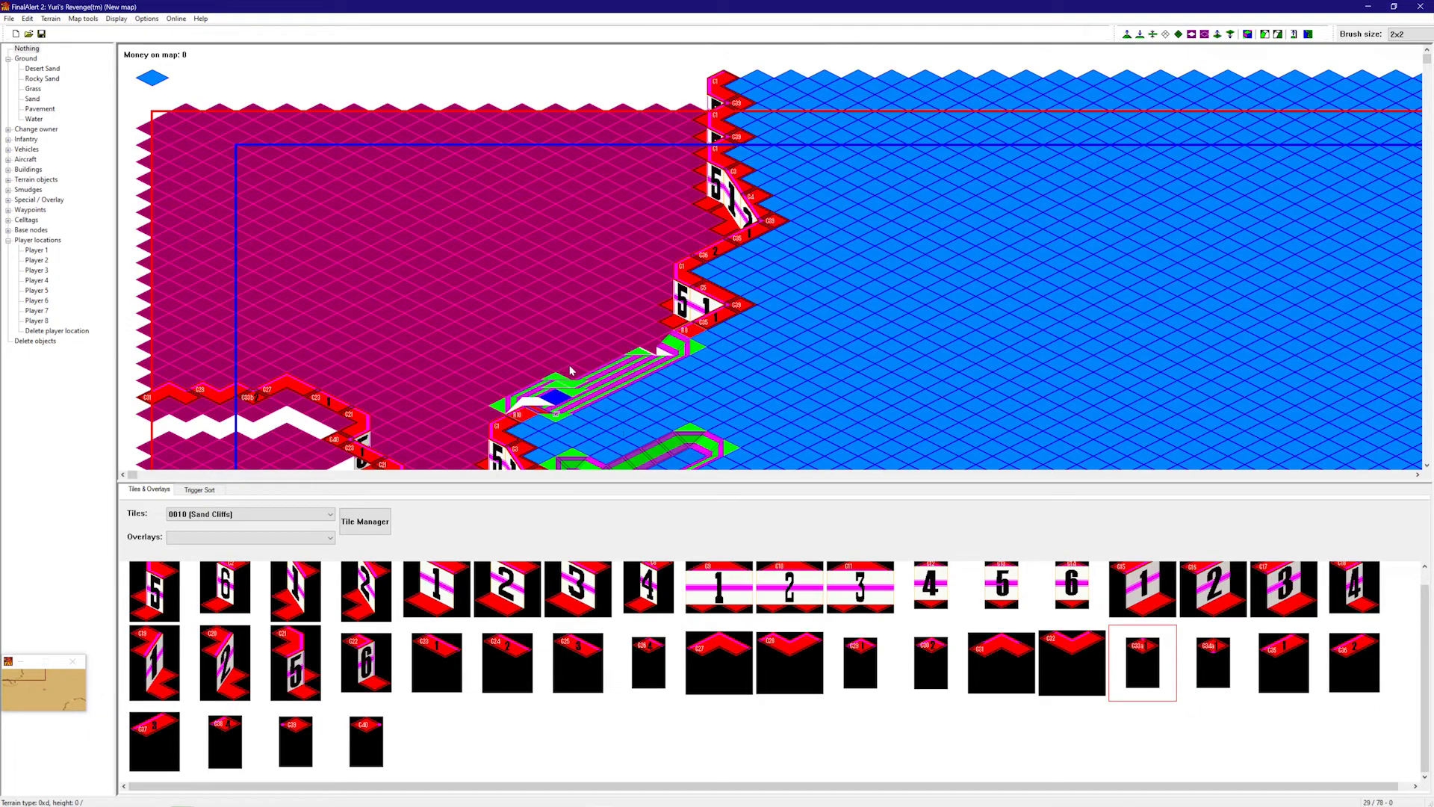
scroll(519, 394, "down", 3)
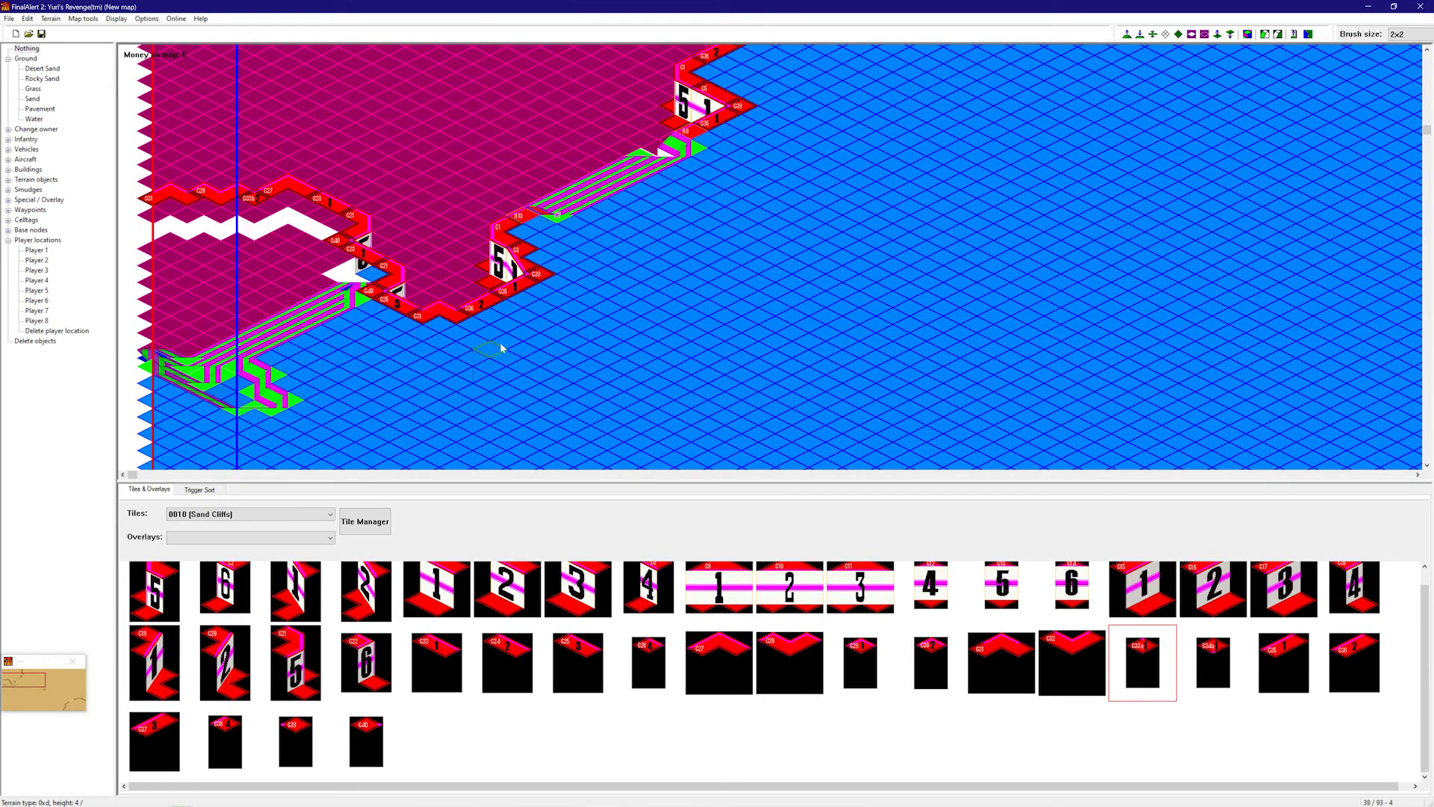
key("ctrl+z")
key("ctrl+z")
key("ctrl+z")
right_click_drag(426, 246, 613, 132)
right_click_drag(480, 344, 1173, 97)
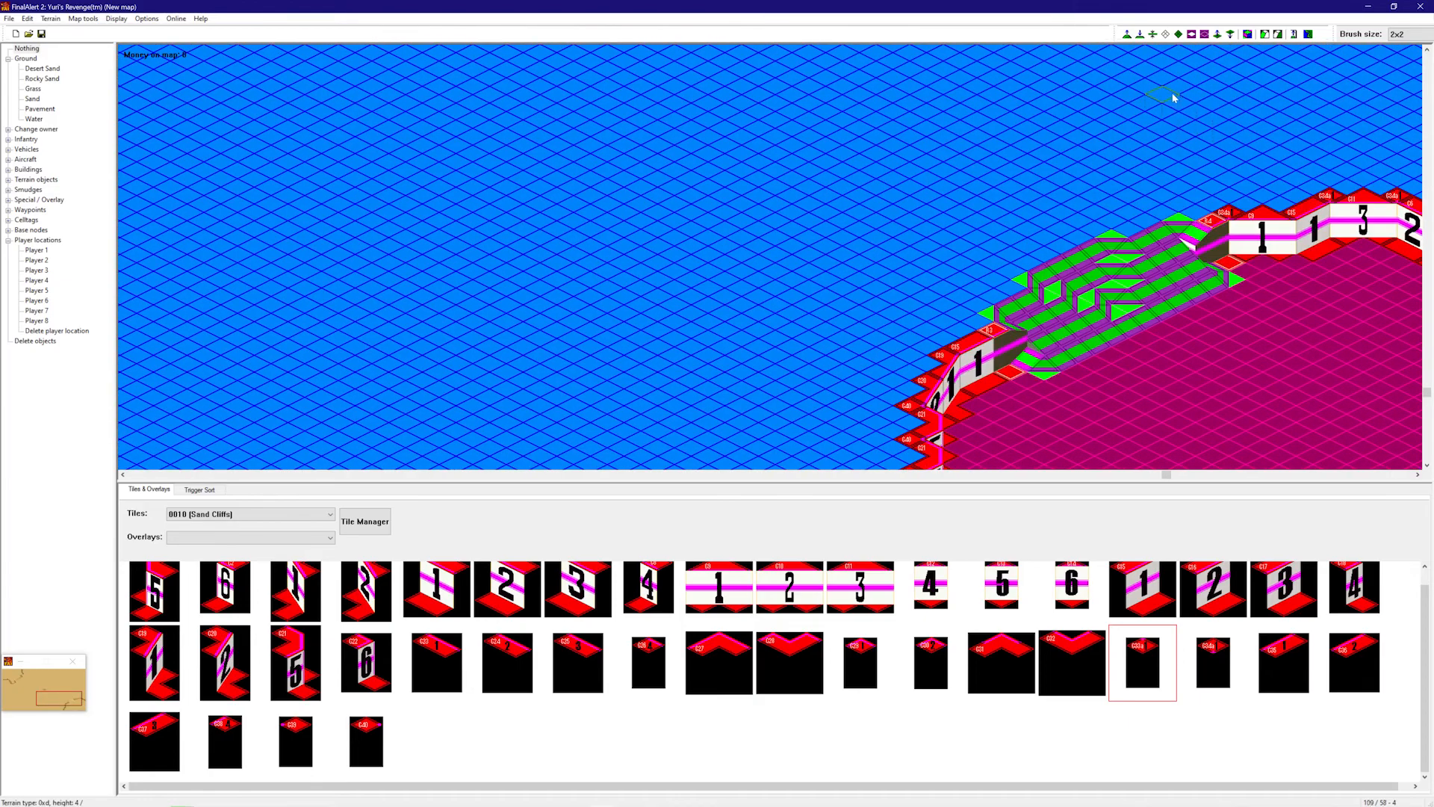
- Turn off framework mode to view the map in full desert graphics
left_click(1247, 38)
right_click_drag(993, 209, 732, 179)
right_click_drag(893, 219, 1045, 157)
right_click_drag(942, 210, 784, 374)
right_click_drag(993, 243, 708, 381)
right_click_drag(938, 262, 597, 351)
right_click_drag(579, 256, 1022, 71)
right_click_drag(868, 170, 836, 288)
right_click_drag(968, 254, 881, 268)
right_click_drag(899, 155, 769, 332)
right_click_drag(814, 321, 921, 233)
right_click_drag(771, 202, 728, 189)
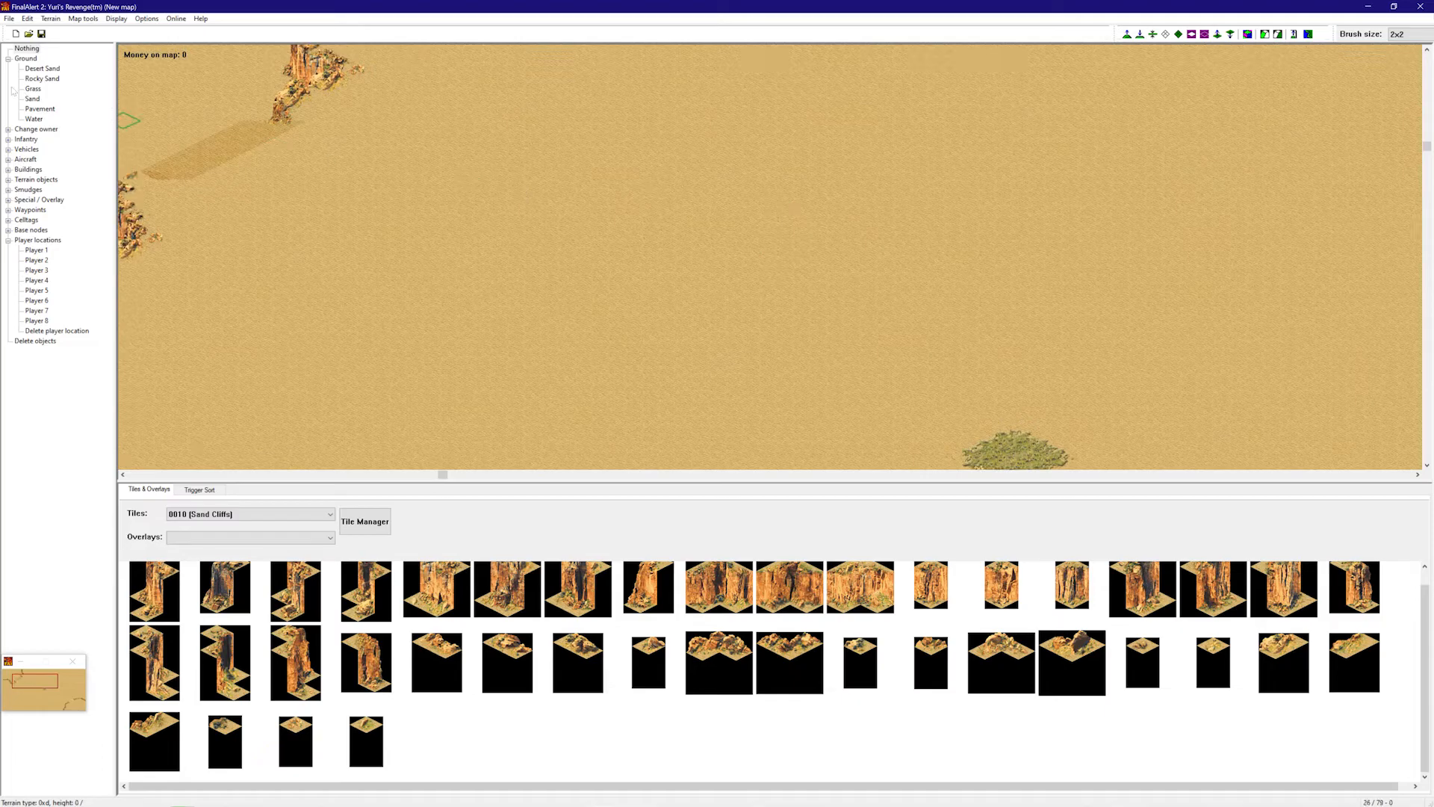
- Select Water ground and turn automatic shorelines back on
left_click(34, 119)
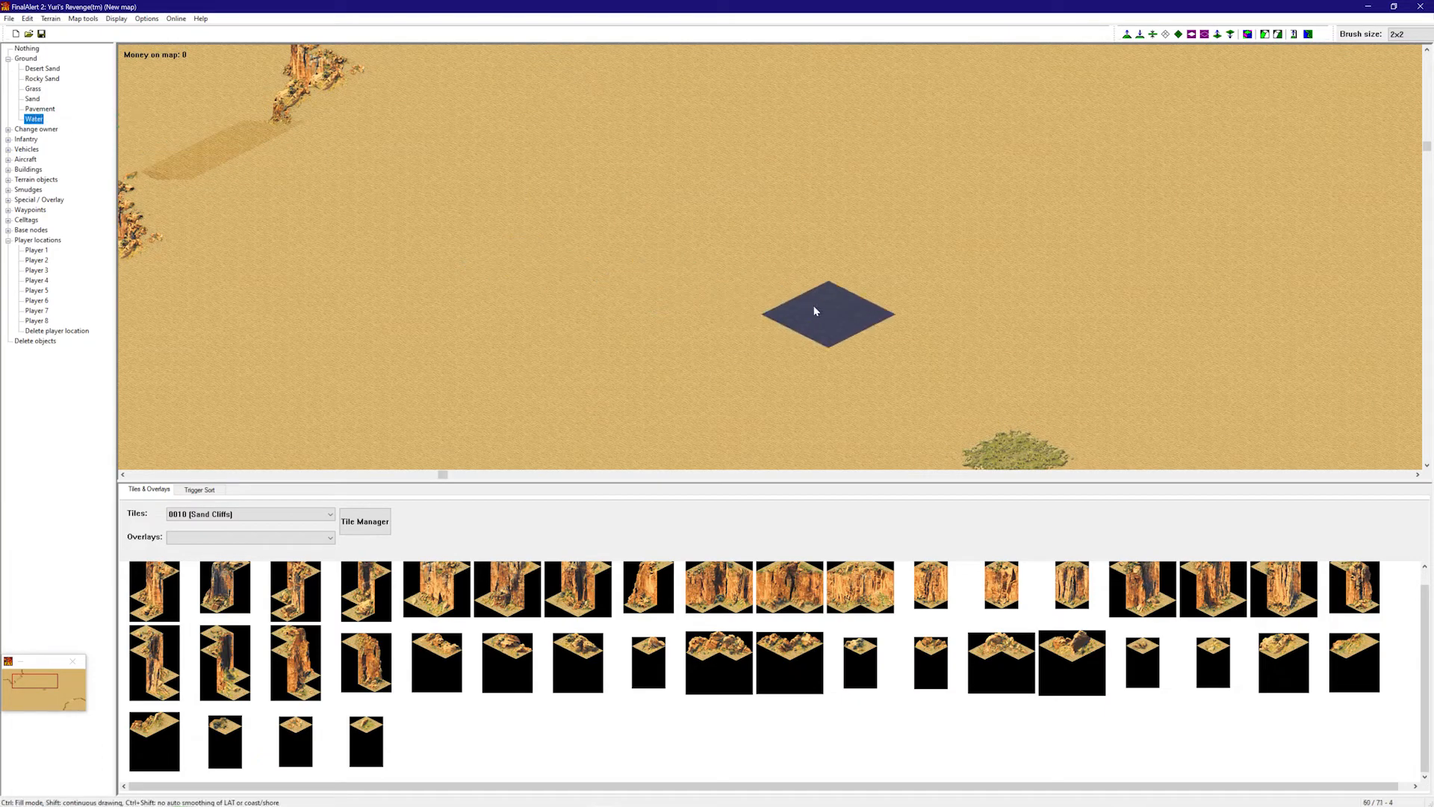
right_click_drag(814, 311, 888, 354)
left_click(155, 20)
left_click(156, 20)
left_click(147, 19)
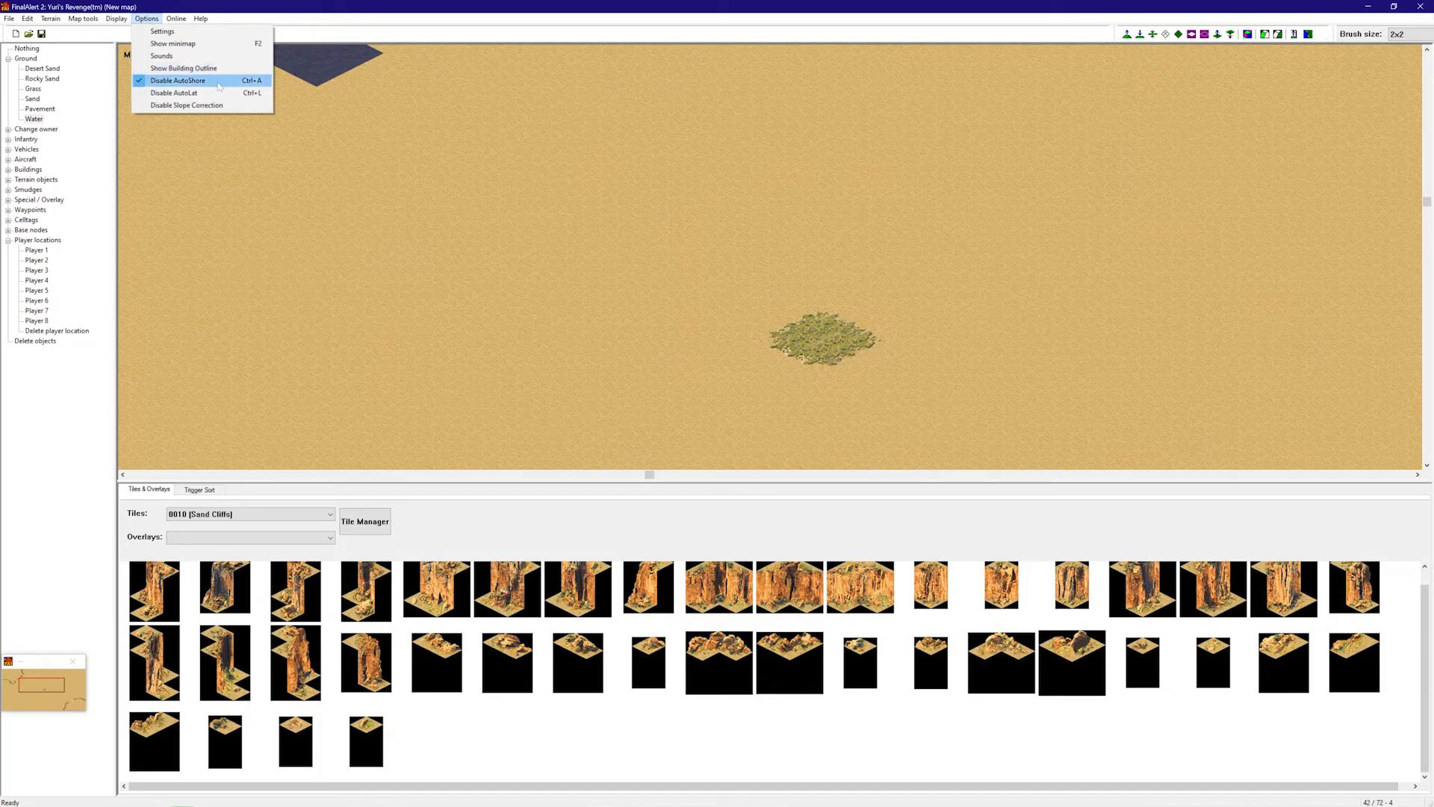
left_click(194, 81)
- Drop a water patch on the sand and paint it outward into a large lake
mouse_move(552, 217)
right_mouse_down()
mouse_move(407, 171)
mouse_move(515, 179)
mouse_move(985, 296)
right_mouse_up()
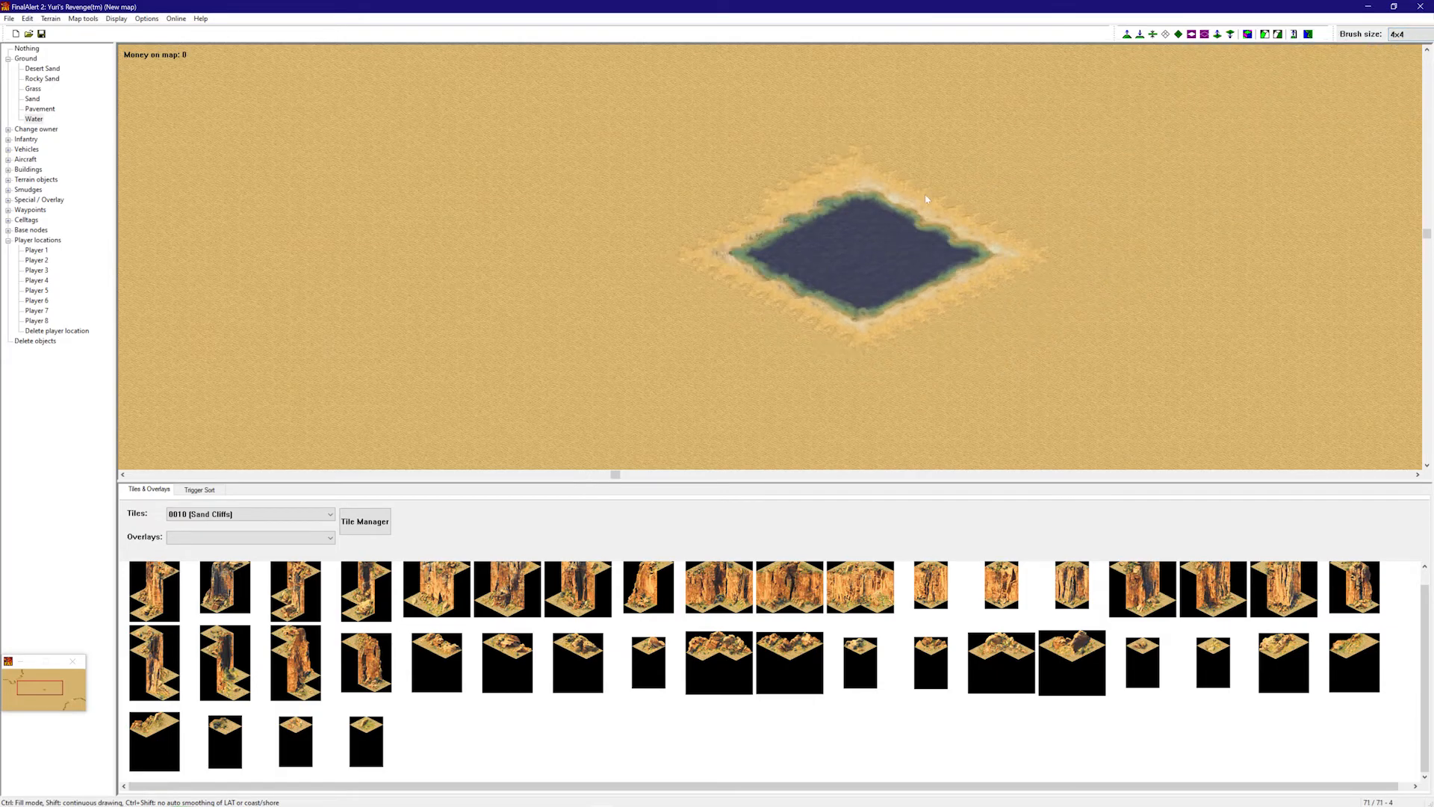
right_click_drag(917, 200, 977, 181)
scroll(1410, 34, "down", 1)
right_click_drag(986, 233, 1048, 194)
right_click_drag(797, 272, 801, 297)
left_click(793, 231)
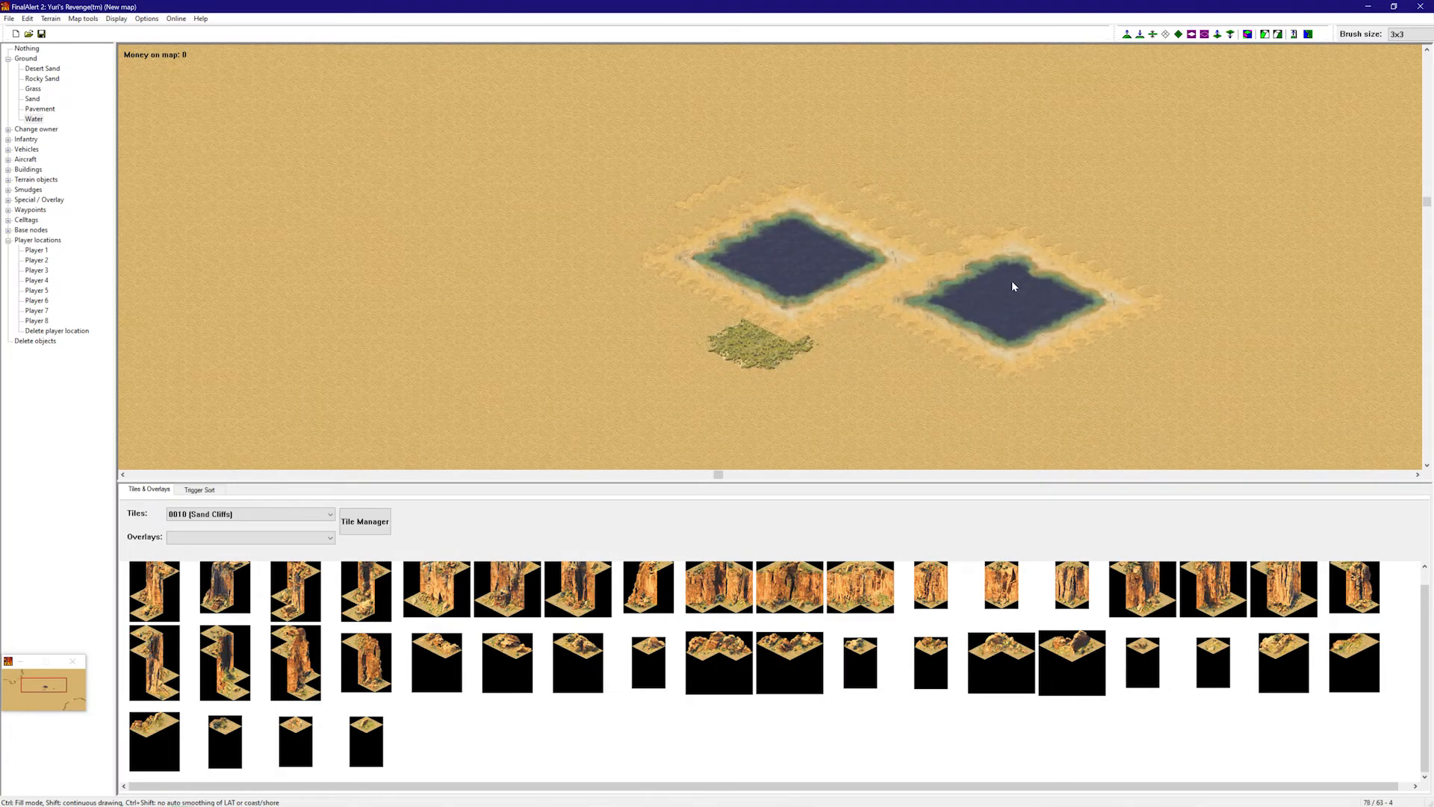
mouse_move(871, 190)
left_mouse_down()
mouse_move(665, 275)
mouse_move(799, 359)
mouse_move(947, 229)
mouse_move(824, 158)
mouse_move(675, 237)
mouse_move(643, 221)
mouse_move(665, 150)
mouse_move(592, 297)
mouse_move(755, 357)
mouse_move(950, 314)
mouse_move(1010, 232)
mouse_move(979, 188)
mouse_move(938, 190)
mouse_move(768, 282)
mouse_move(757, 157)
left_mouse_up()
- Widen the lake over its right, upper and lower-left shores
mouse_move(910, 218)
left_mouse_down()
mouse_move(1005, 262)
mouse_move(1018, 217)
mouse_move(998, 172)
left_mouse_up()
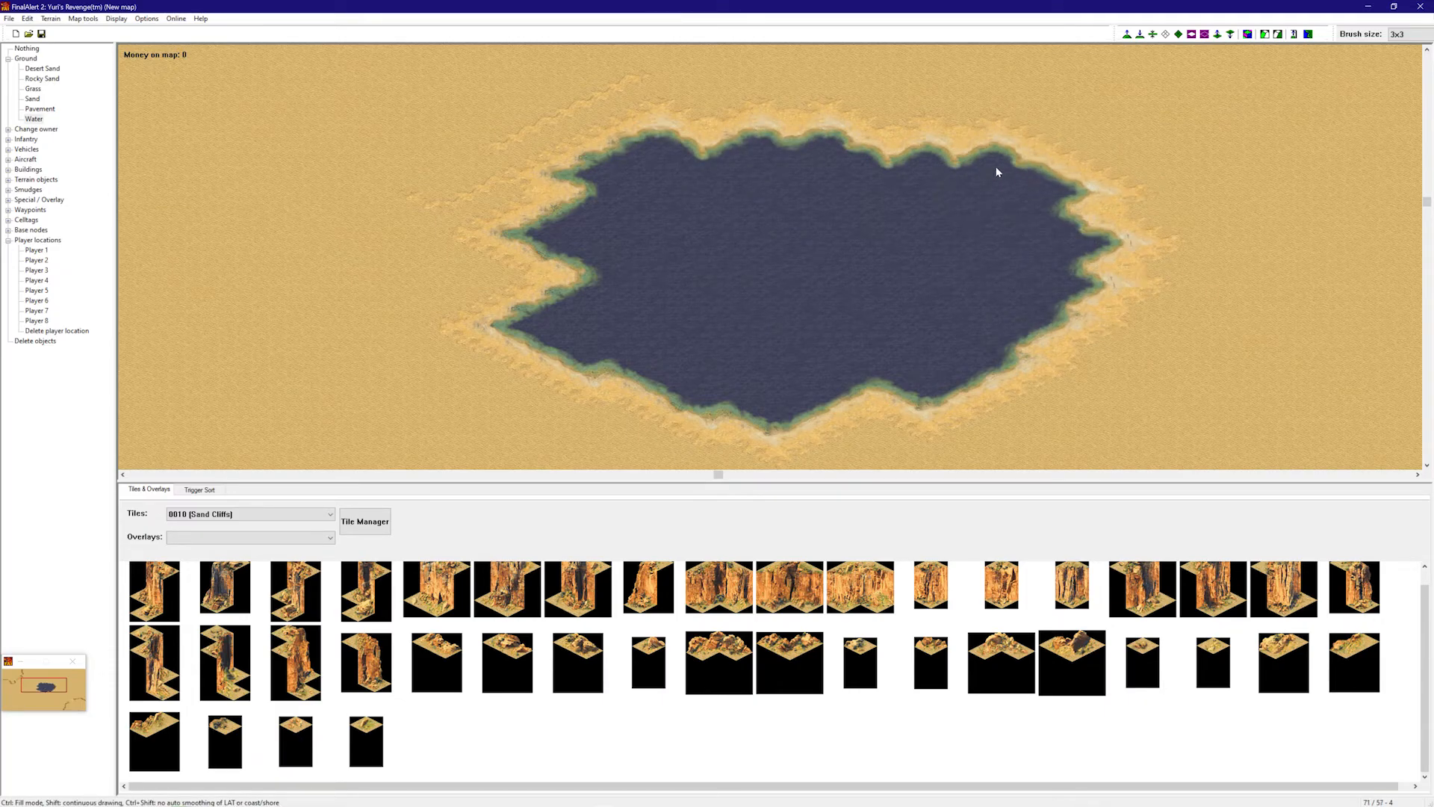
right_click_drag(997, 166, 857, 232)
mouse_move(857, 232)
left_mouse_down()
mouse_move(673, 273)
mouse_move(787, 272)
left_mouse_up()
right_click_drag(883, 169, 702, 168)
right_click_drag(699, 208, 819, 214)
right_click_drag(637, 269, 739, 247)
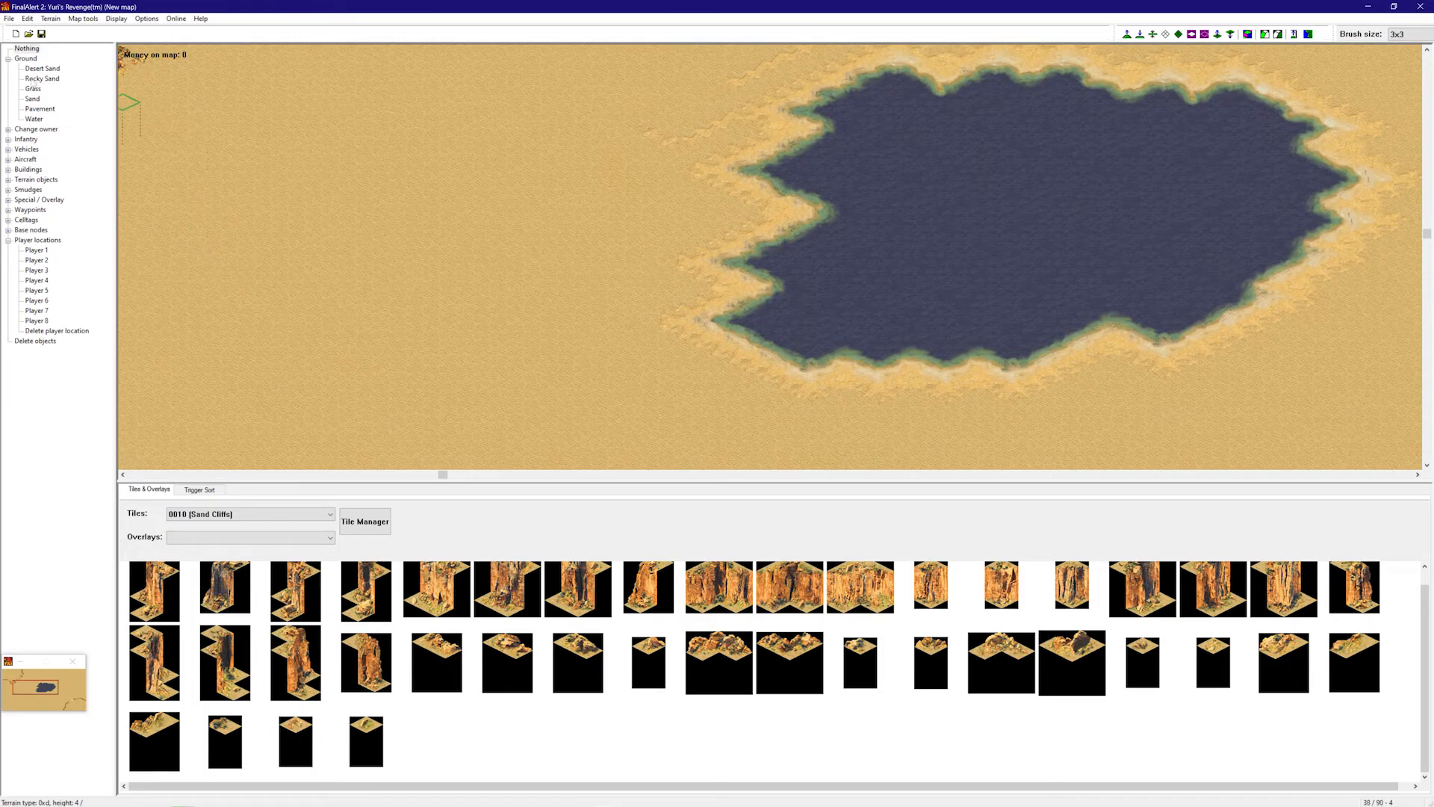
- Paint a water channel leading out from the lake toward its tip
left_click(38, 120)
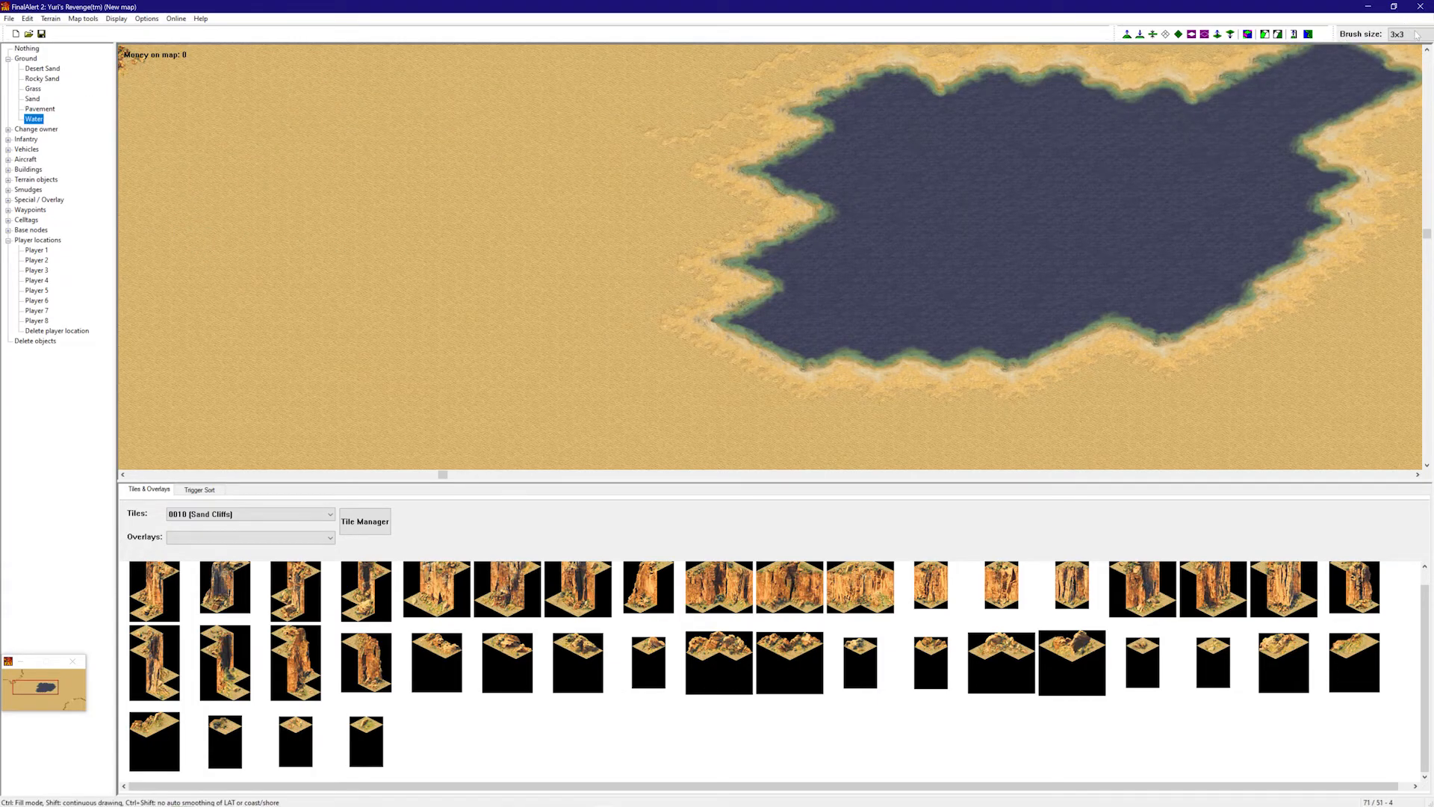
right_click_drag(1327, 163, 882, 257)
left_click_drag(993, 256, 896, 295)
right_click_drag(893, 297, 872, 368)
mouse_move(970, 184)
left_mouse_down()
mouse_move(883, 235)
mouse_move(818, 238)
mouse_move(1019, 331)
left_mouse_up()
right_click_drag(1020, 332, 1034, 385)
left_click(1016, 270)
key("ctrl+z")
left_click(952, 160)
- Extend the channel as a zigzag river down-left, undoing its messy end
mouse_move(952, 159)
left_mouse_down()
mouse_move(726, 294)
mouse_move(652, 252)
mouse_move(698, 263)
mouse_move(590, 233)
mouse_move(541, 198)
left_mouse_up()
mouse_move(538, 198)
right_mouse_down()
mouse_move(272, 285)
mouse_move(537, 261)
right_mouse_up()
mouse_move(691, 145)
left_mouse_down()
mouse_move(608, 168)
mouse_move(450, 256)
mouse_move(298, 250)
mouse_move(211, 356)
mouse_move(439, 311)
mouse_move(513, 276)
mouse_move(480, 317)
mouse_move(411, 324)
mouse_move(288, 407)
mouse_move(211, 351)
mouse_move(186, 288)
left_mouse_up()
key("ctrl+z")
key("ctrl+z")
scroll(439, 310, "down", 1)
middle_click_drag(301, 313, 535, 159)
right_click_drag(536, 158, 855, 49)
- Finish the water stroke and scroll the Tiles list to Waterfalls-A, briefly checking framework view
right_click_drag(769, 159, 894, 122)
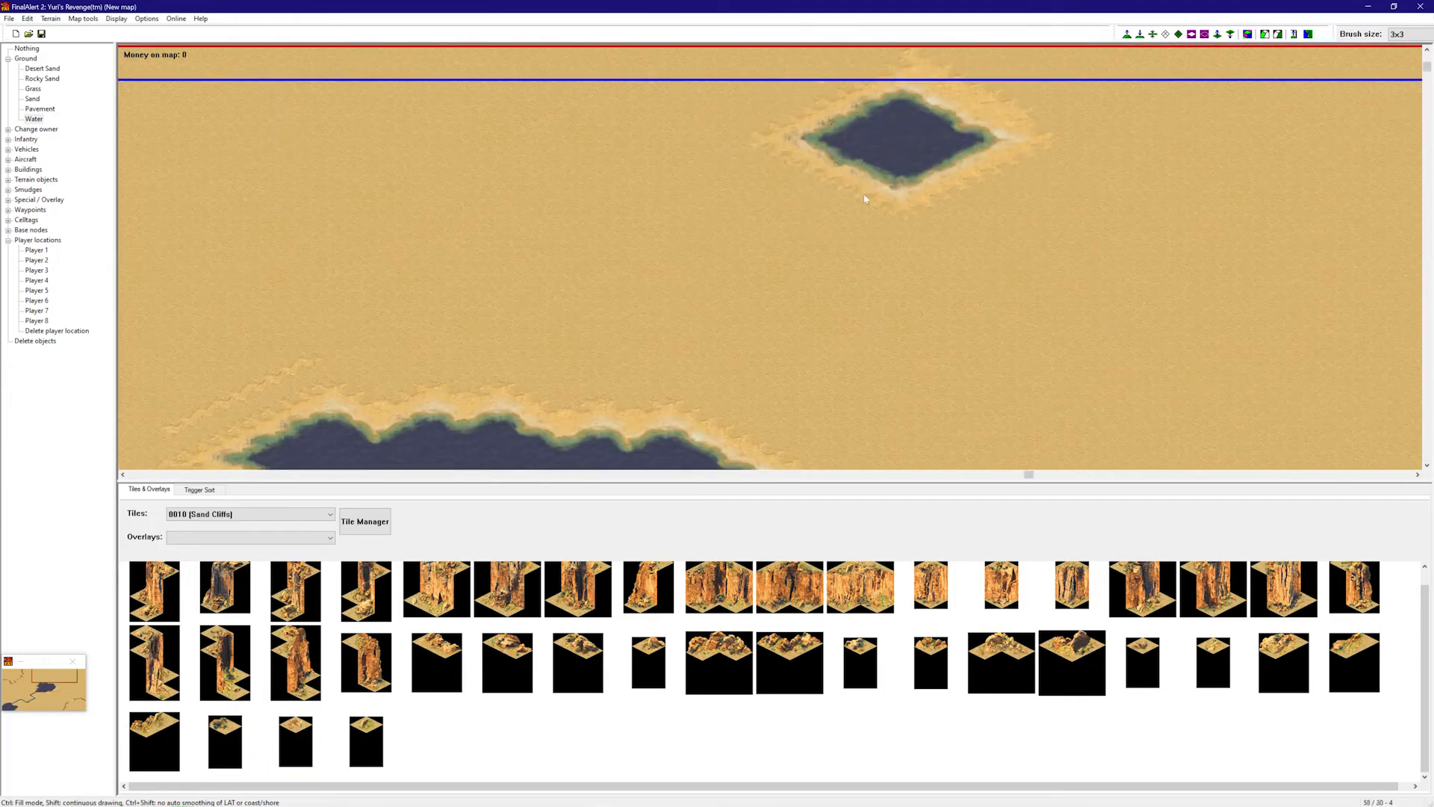
right_click(863, 195)
right_click_drag(863, 195, 915, 235)
scroll(236, 515, "down", 20)
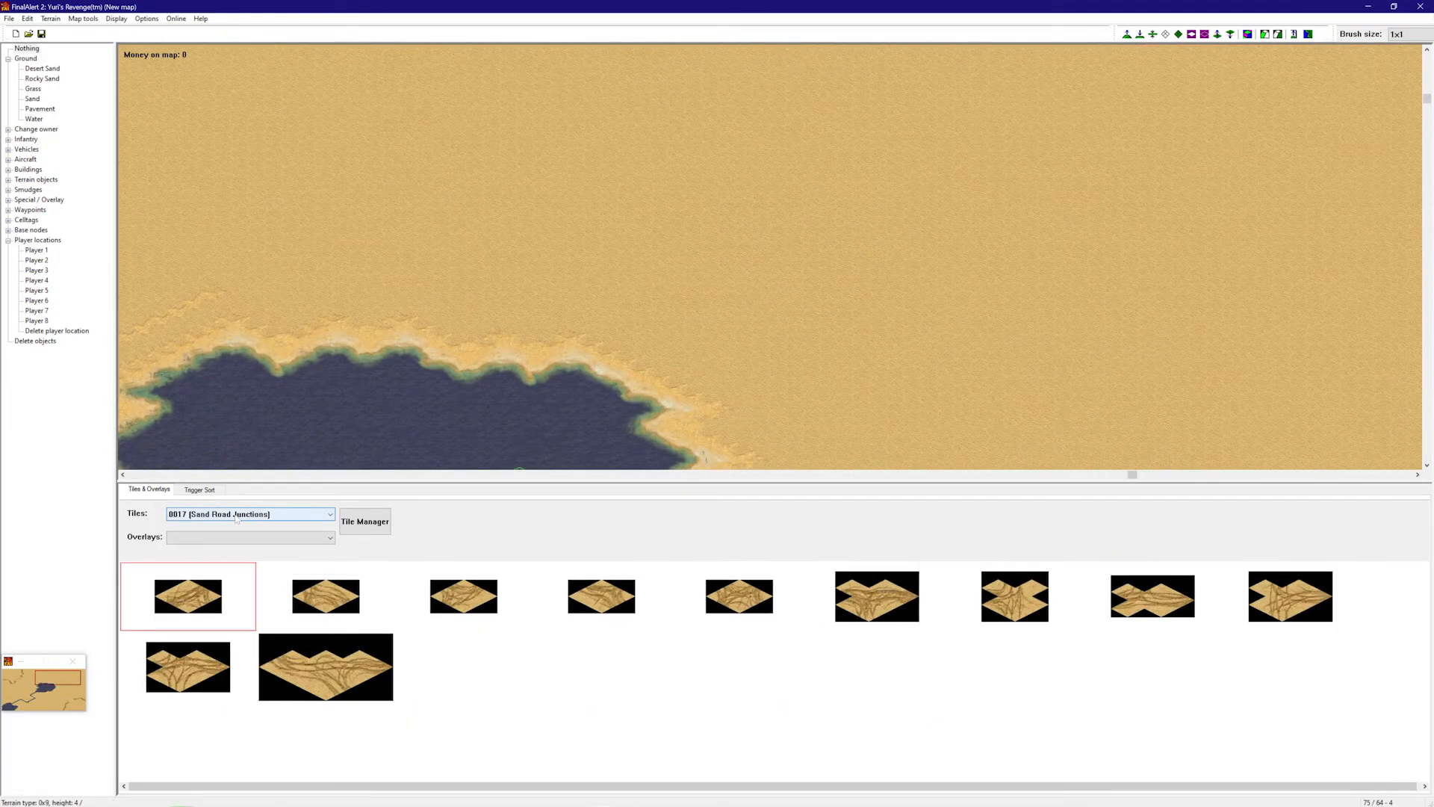
scroll(236, 517, "down", 5)
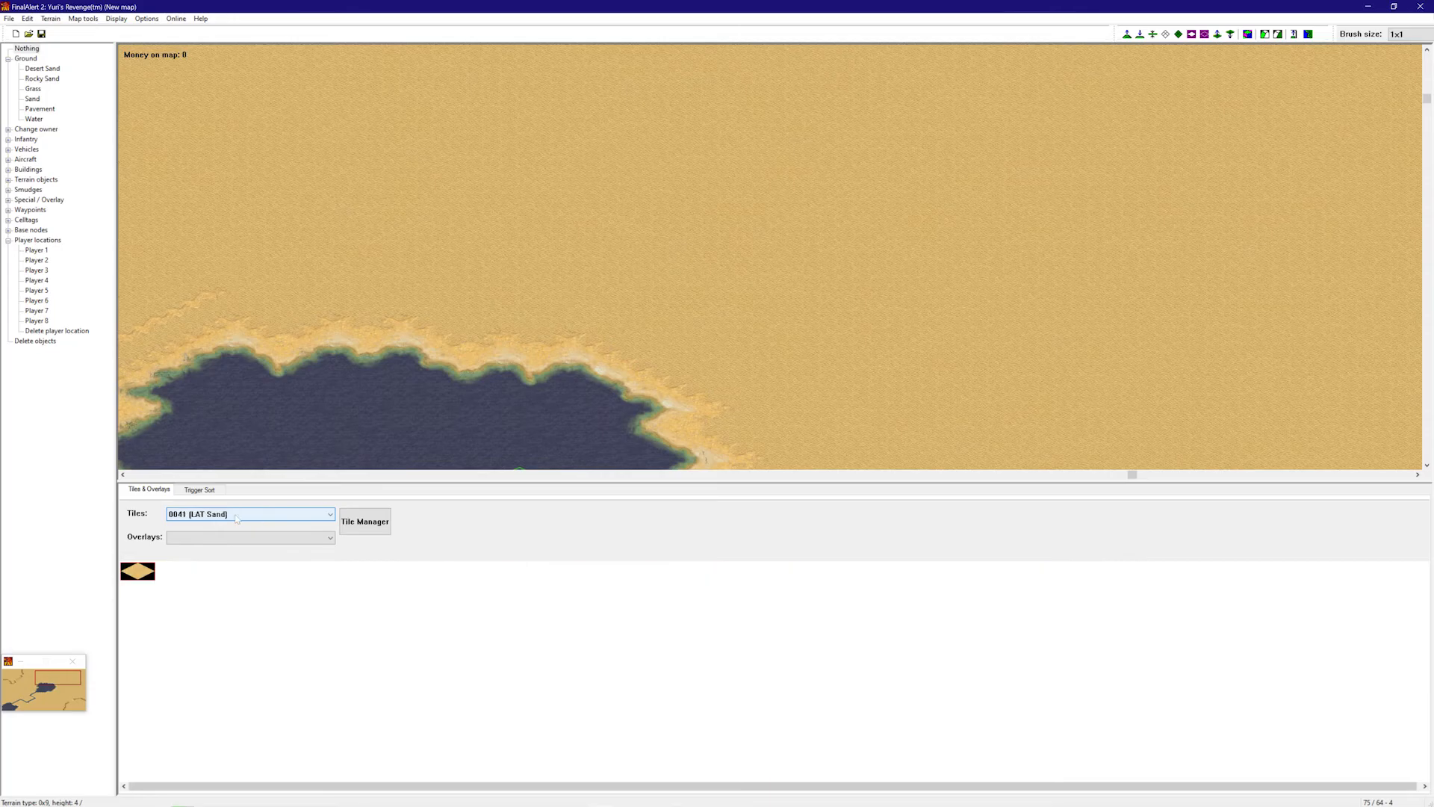
scroll(236, 517, "down", 20)
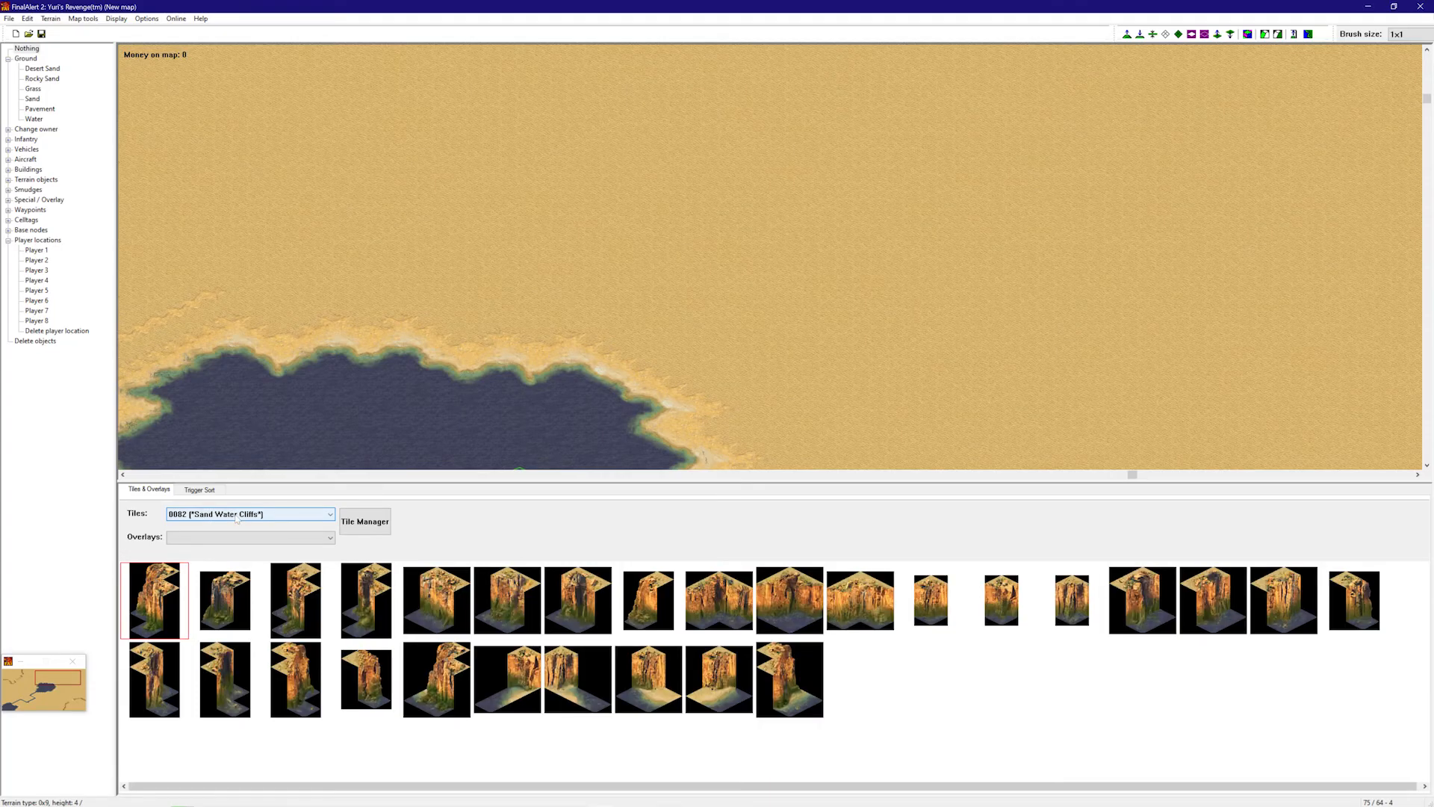
scroll(236, 517, "down", 2)
scroll(236, 517, "up", 1)
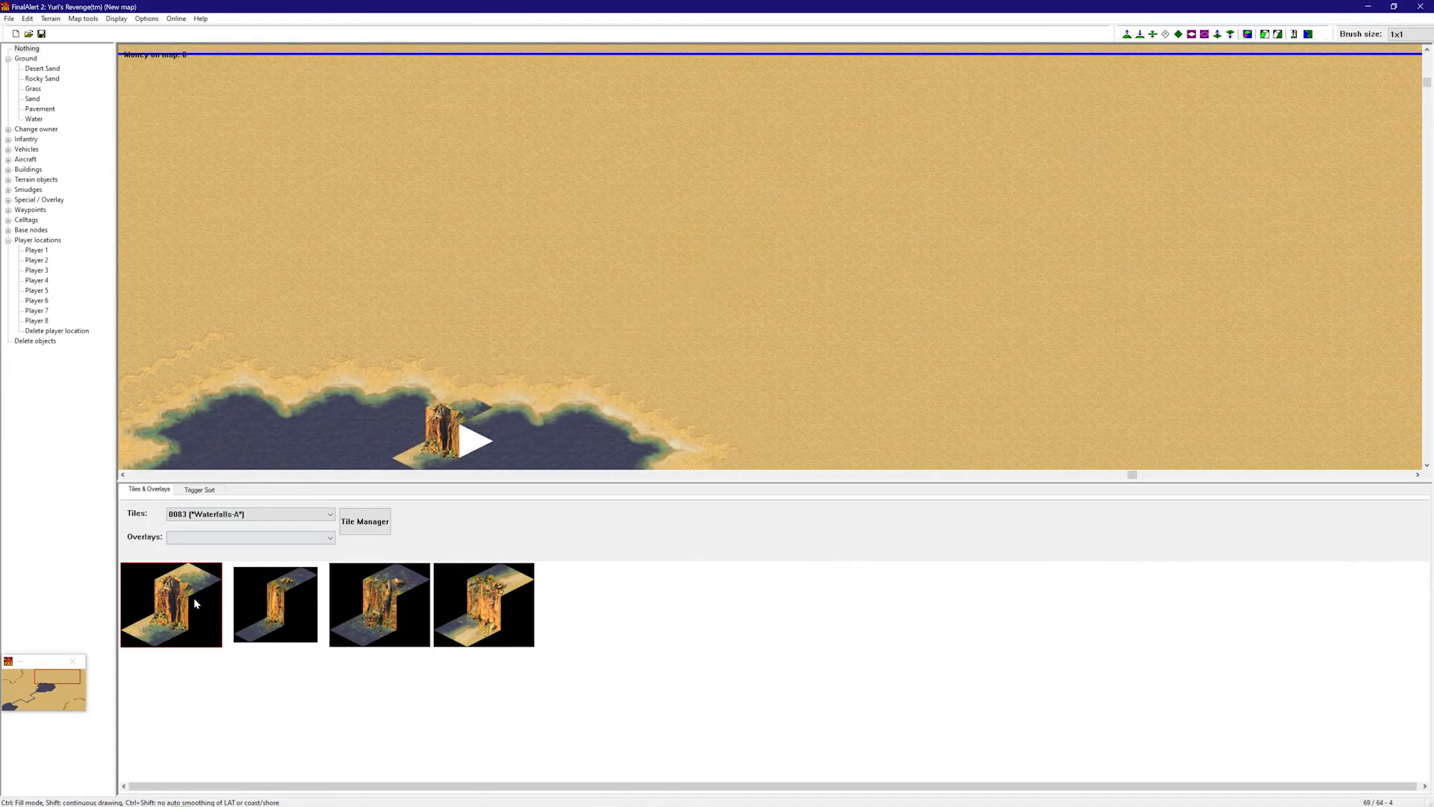
left_click(1247, 33)
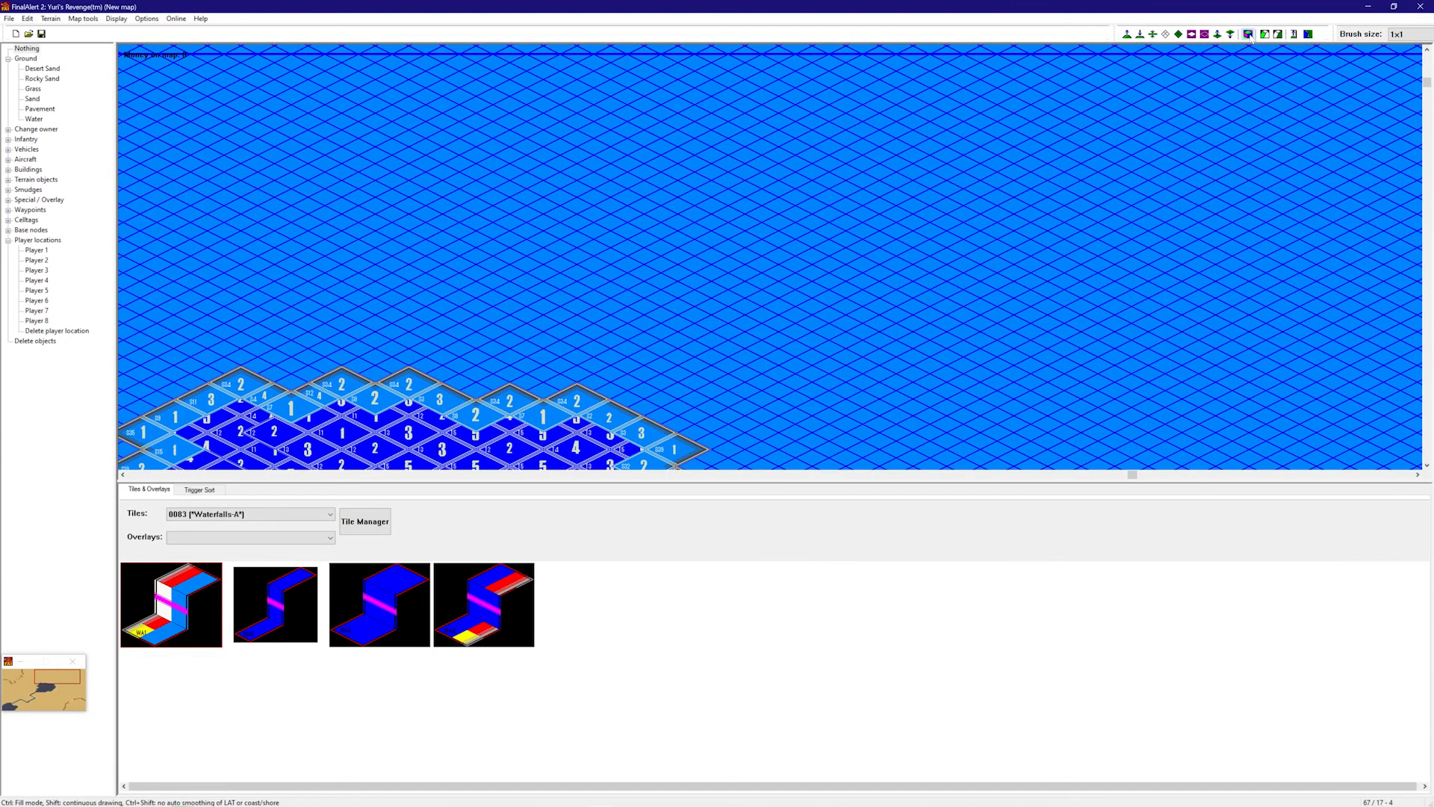
left_click(1247, 34)
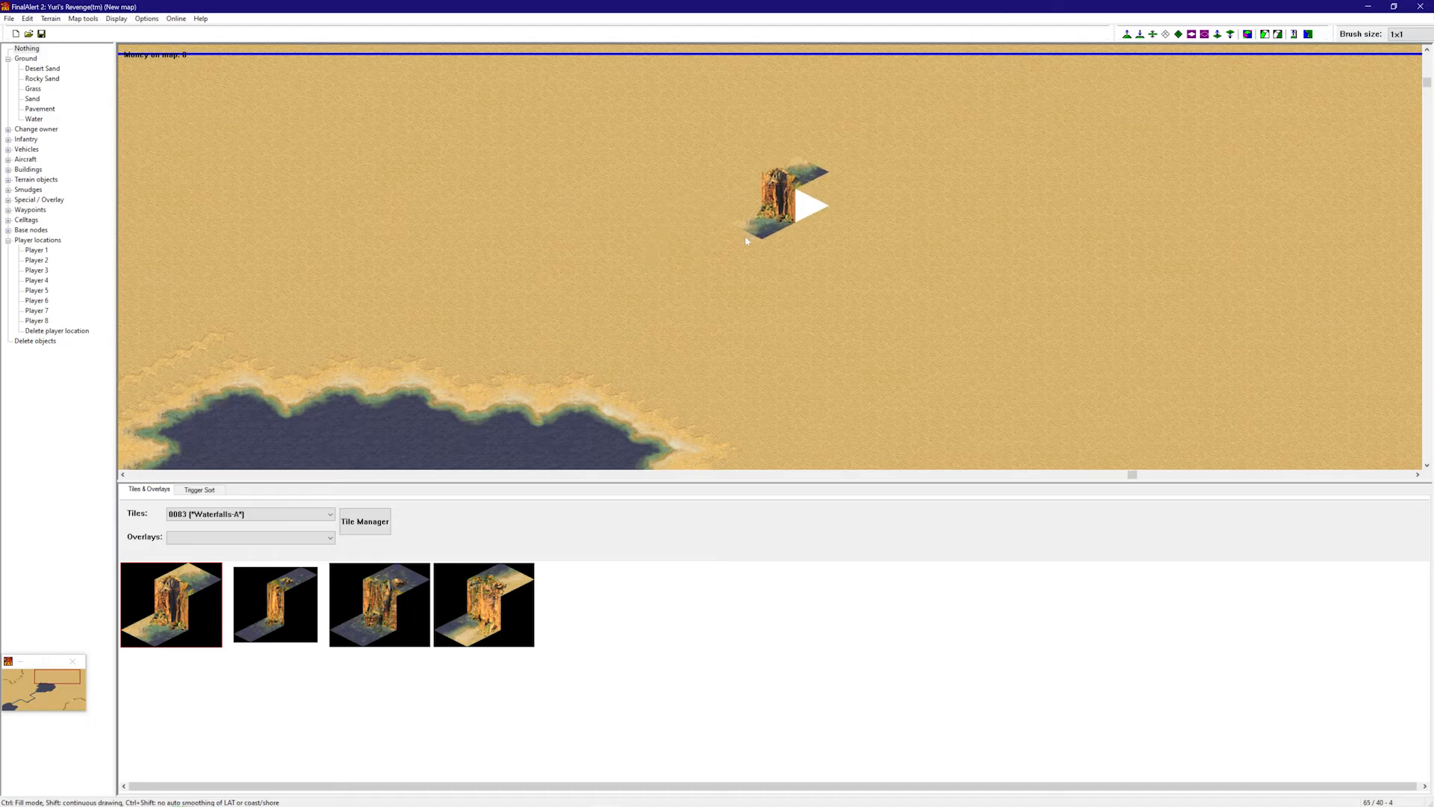
- Place three Waterfalls-A pieces side by side on the open sand above the lake
left_click(728, 288)
right_click_drag(728, 287, 799, 345)
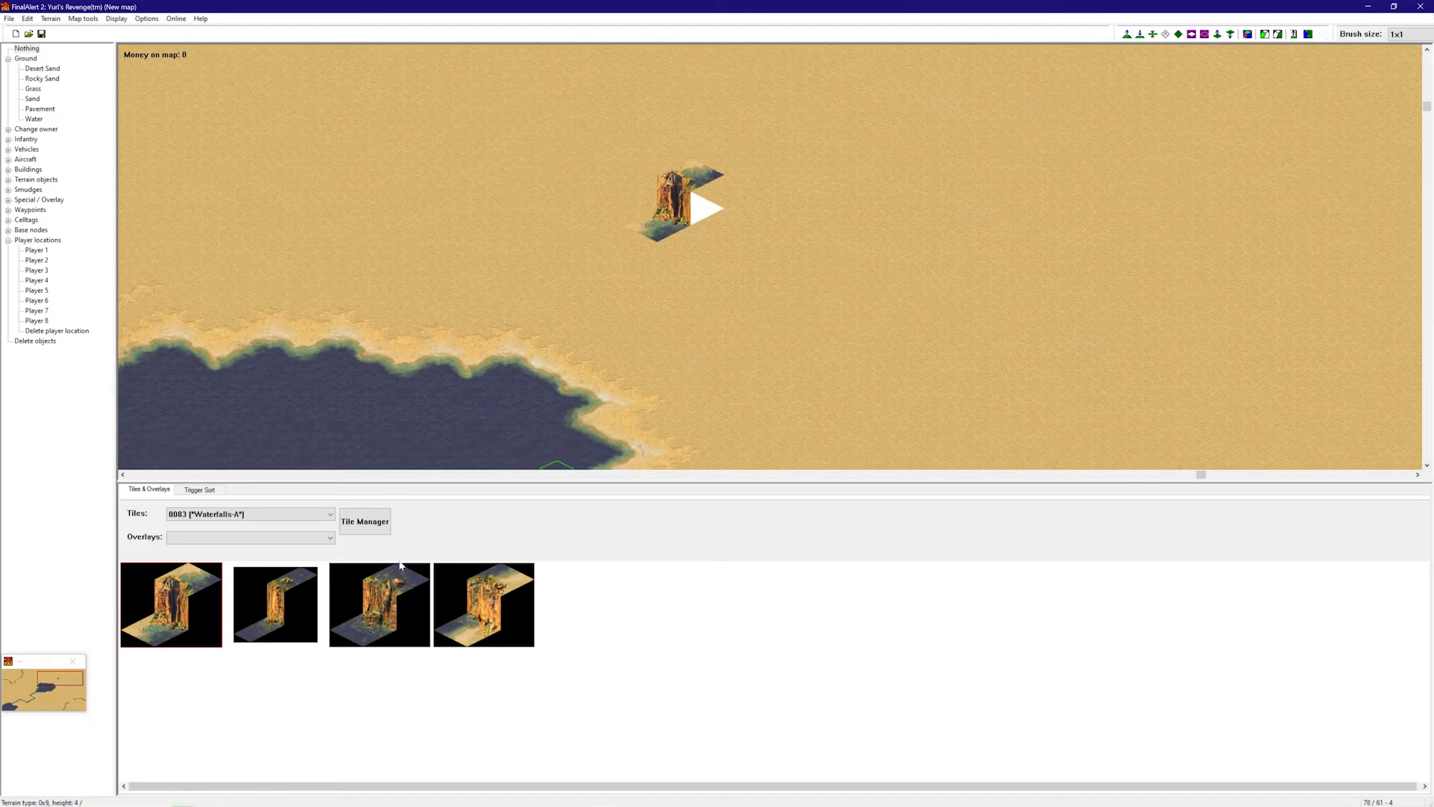
left_click(344, 611)
left_click(691, 262)
left_click(478, 609)
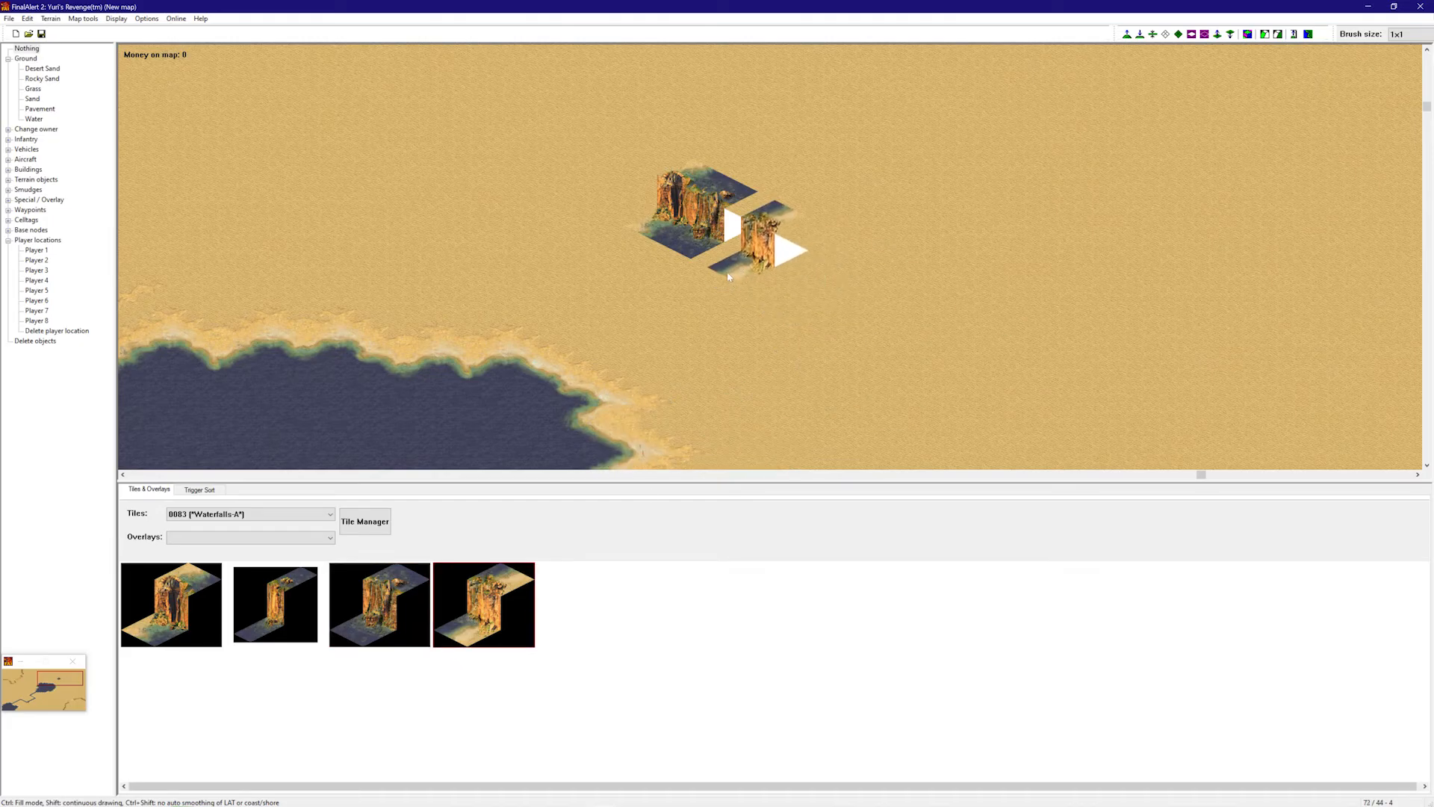
left_click(735, 251)
- Place the first and fourth Sand Slopes pieces east and up-right of the waterfall
left_click(123, 21)
right_click_drag(635, 314, 645, 142)
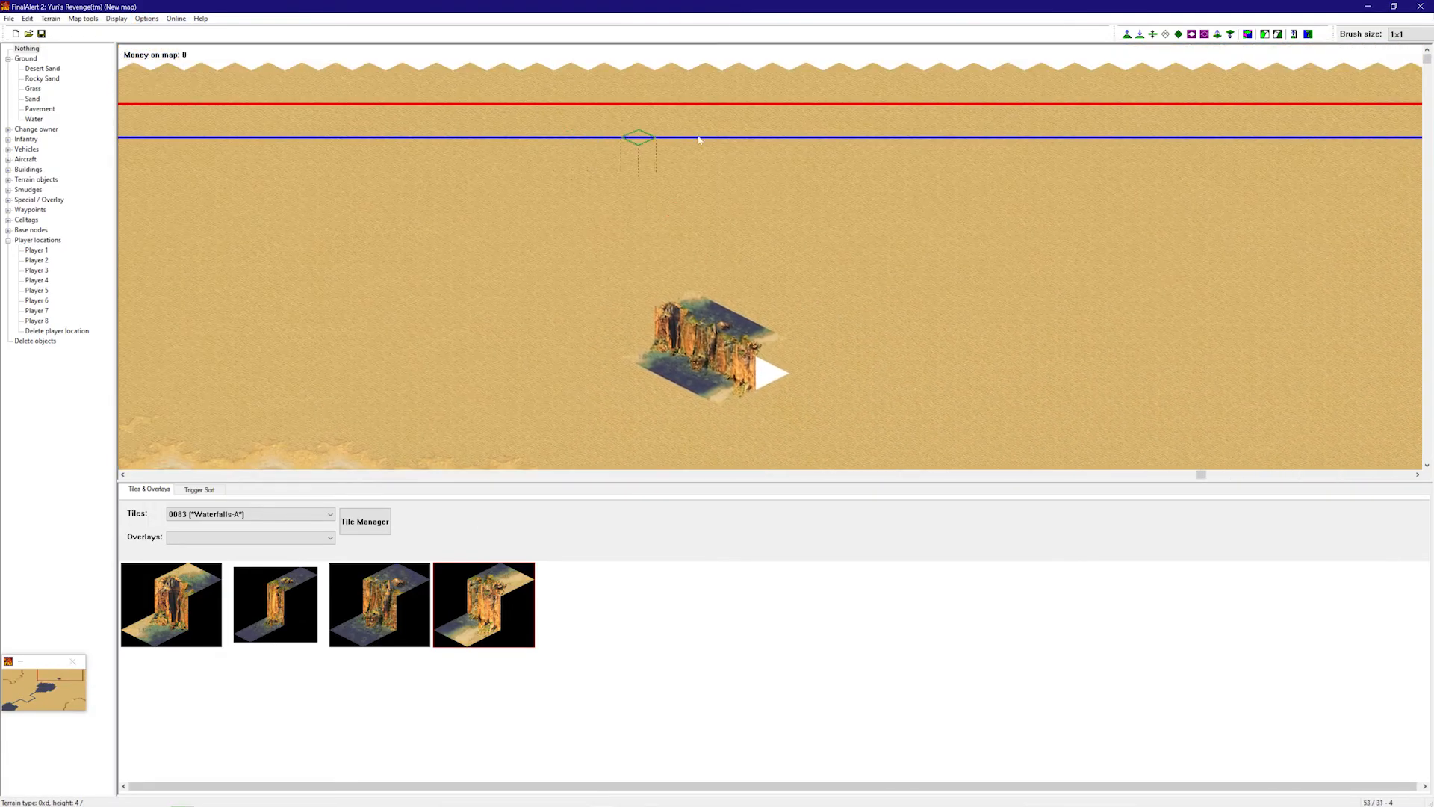
right_click_drag(492, 302, 990, 265)
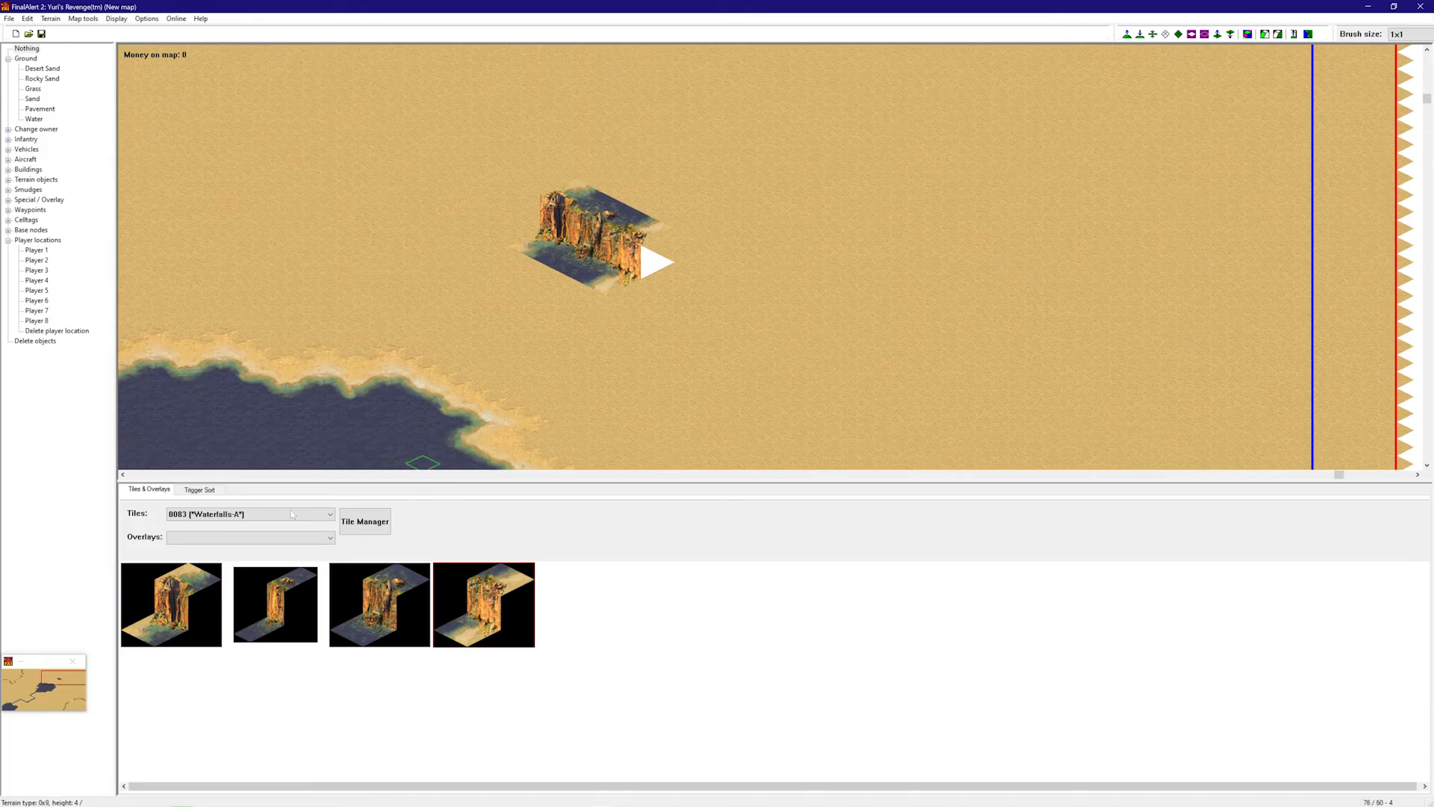
scroll(263, 520, "up", 10)
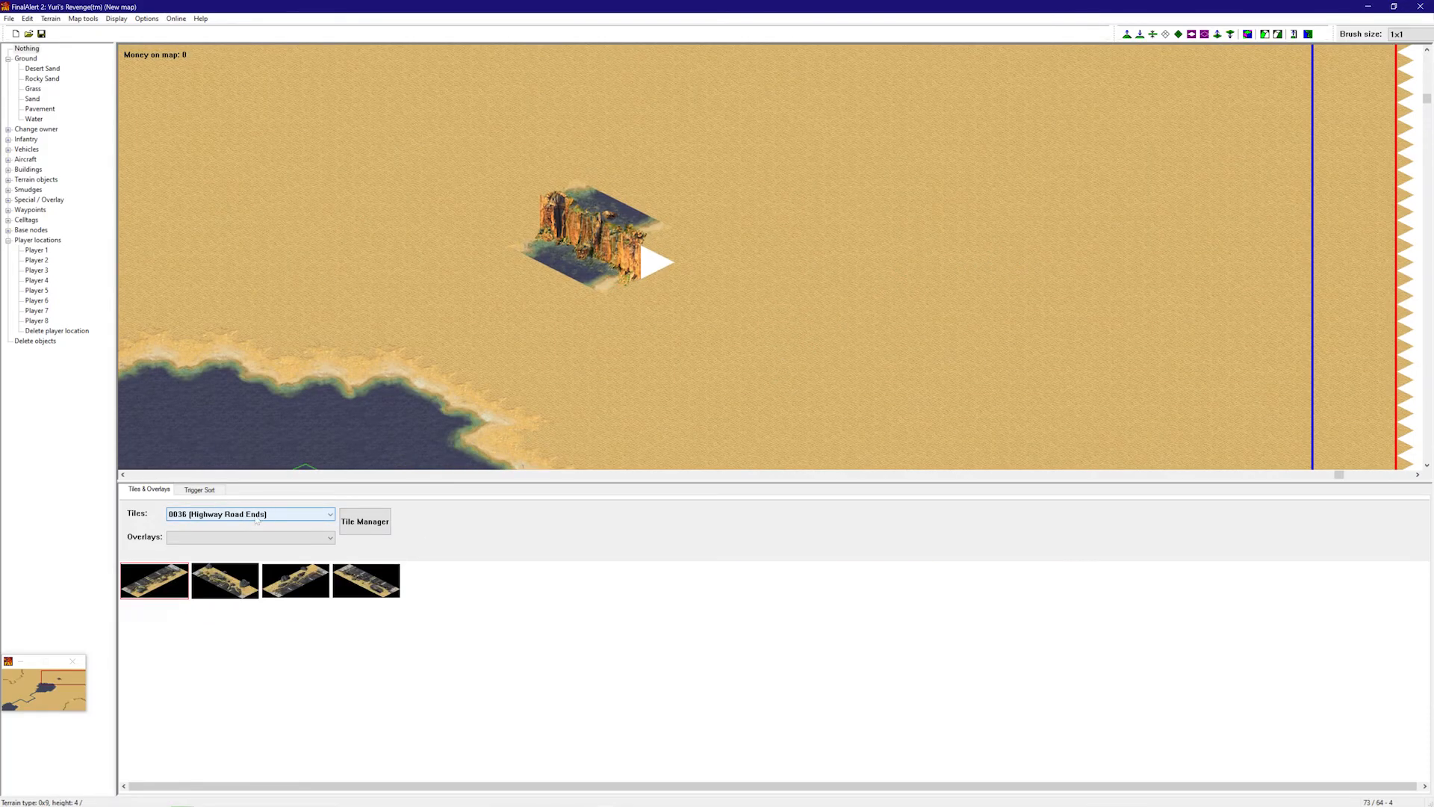
scroll(257, 519, "up", 5)
left_click(213, 572)
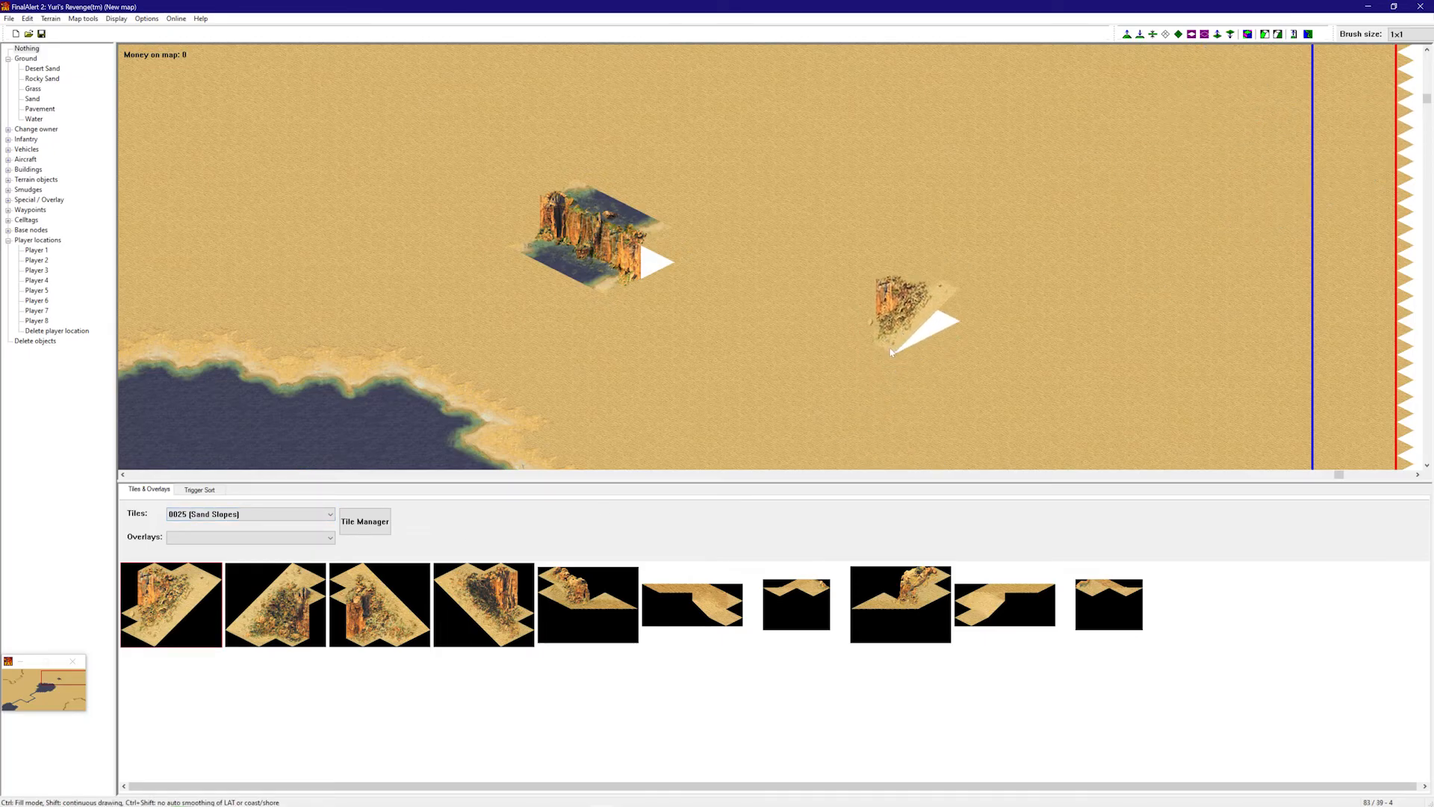
left_click(891, 352)
scroll(891, 374, "down", 3)
left_click(485, 605)
left_click(1140, 245)
right_click_drag(994, 244, 942, 338)
right_click(944, 249)
- Select the second Sand Slopes piece and switch to the colour-coded framework view
right_click_drag(537, 314, 751, 407)
left_click(275, 605)
right_click_drag(1000, 302, 1044, 256)
right_click(1046, 256)
right_click_drag(1104, 221, 1076, 245)
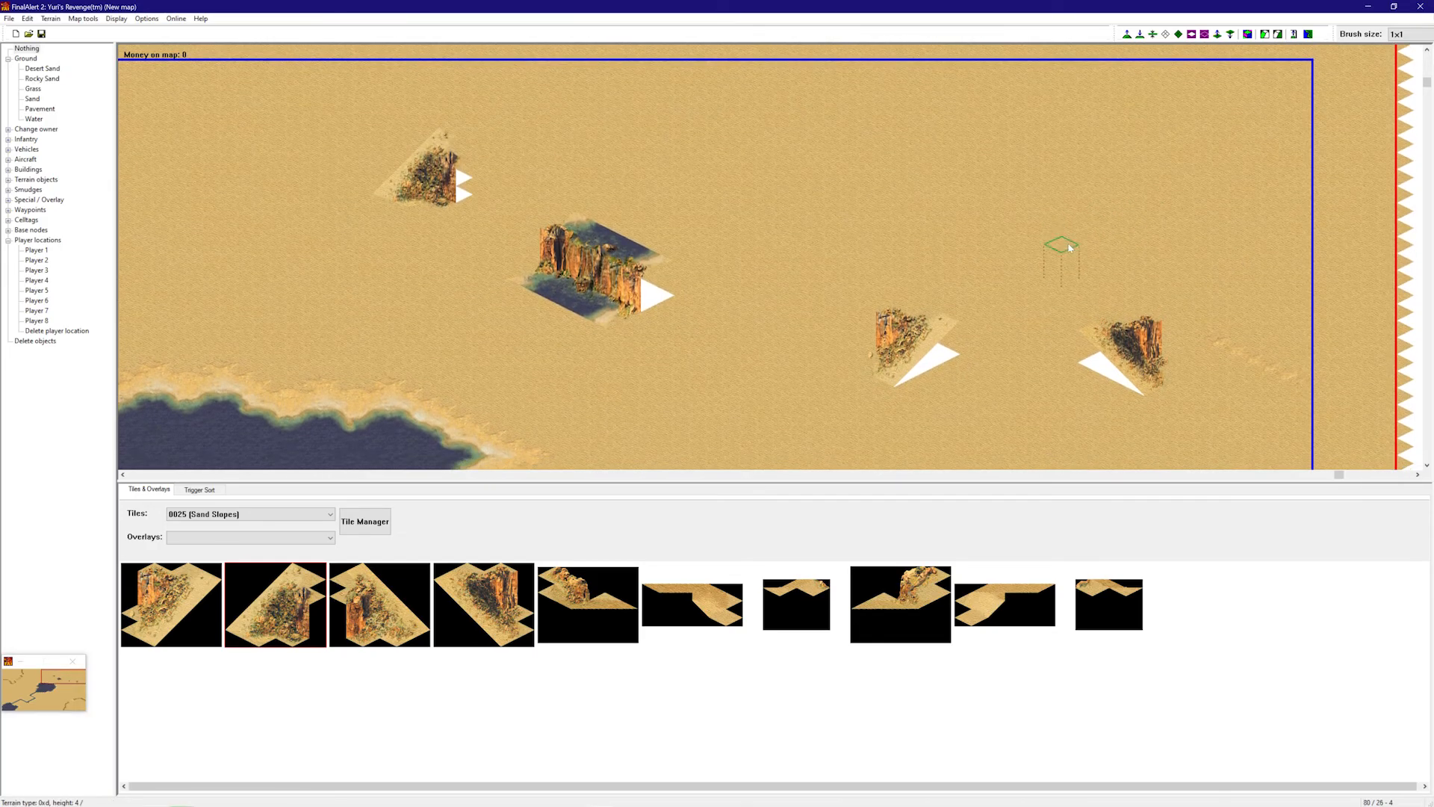
left_click(1248, 35)
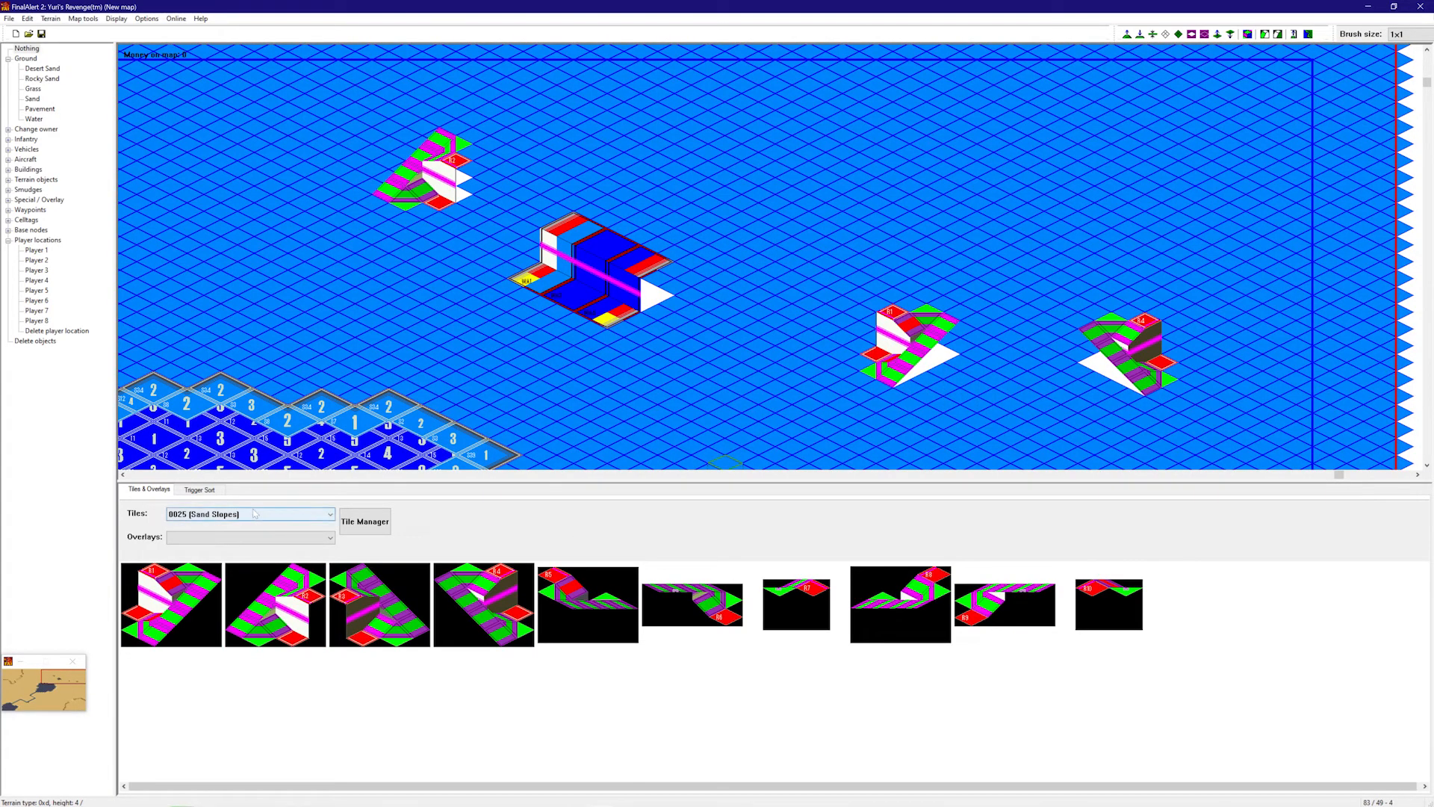
- Place C3, C5 and C9 sand cliff pieces by the central cliff, undoing a misplaced C6
scroll(254, 514, "up", 11)
left_click(296, 600)
left_click(643, 295)
left_click(718, 600)
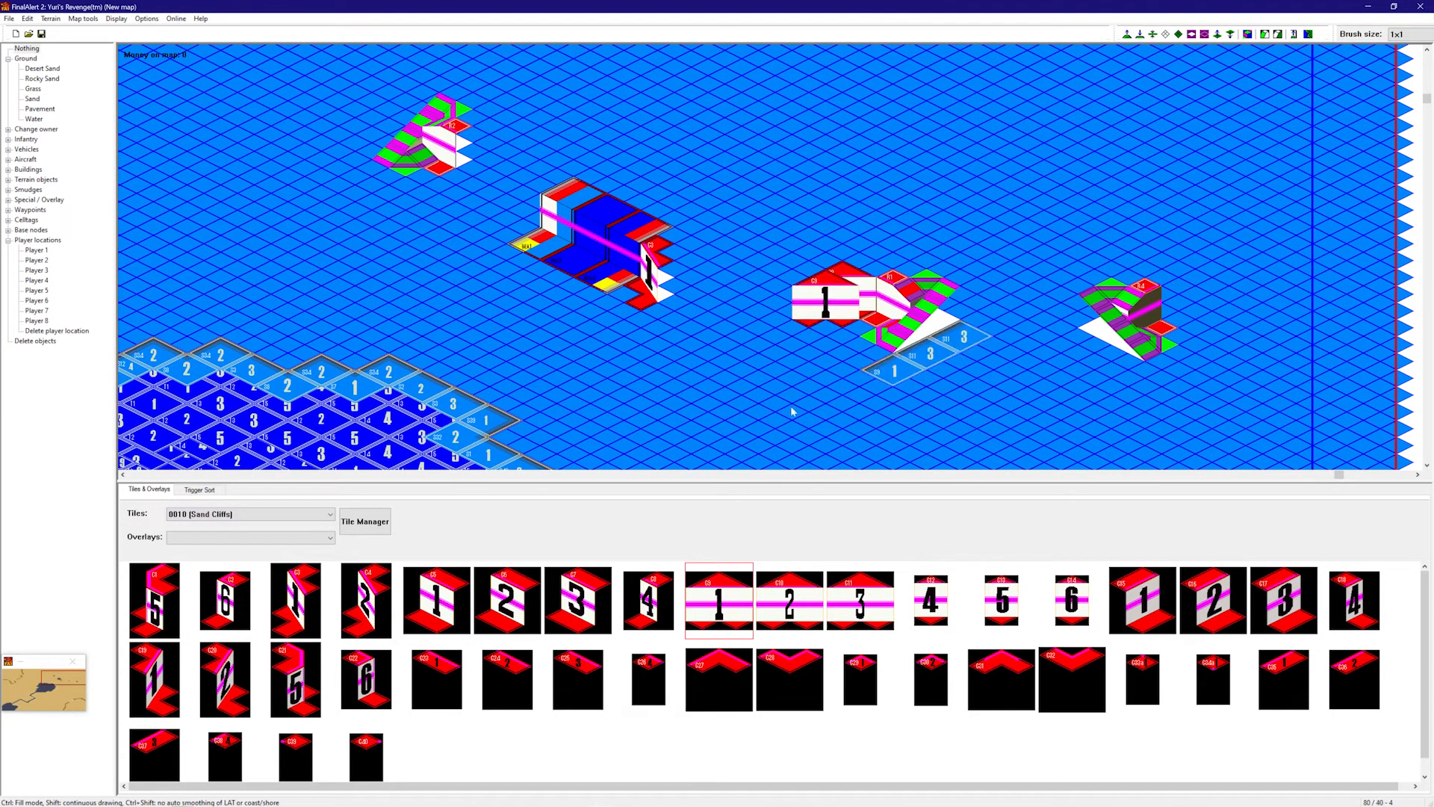
left_click(448, 604)
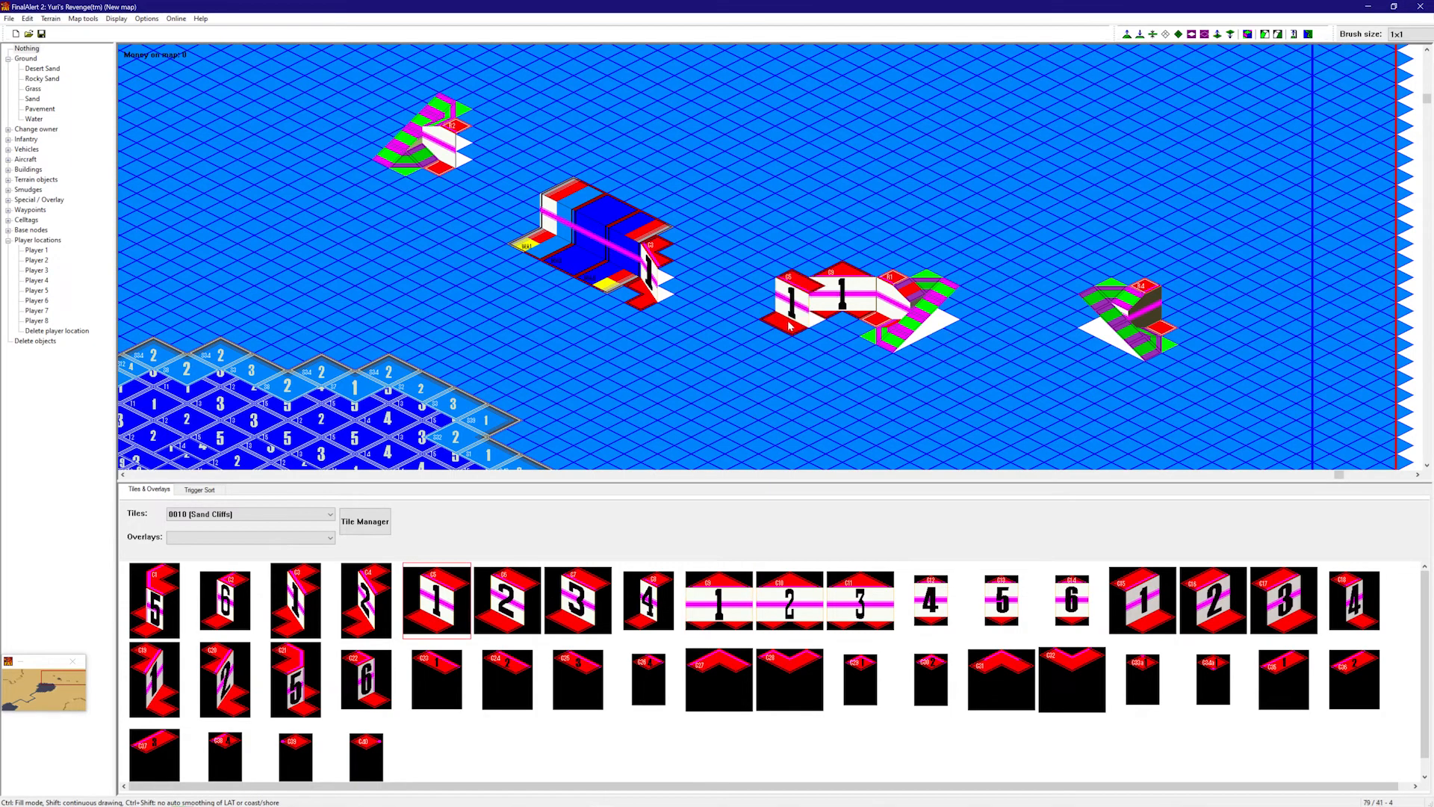
left_click(792, 288)
left_click(487, 595)
left_click(682, 322)
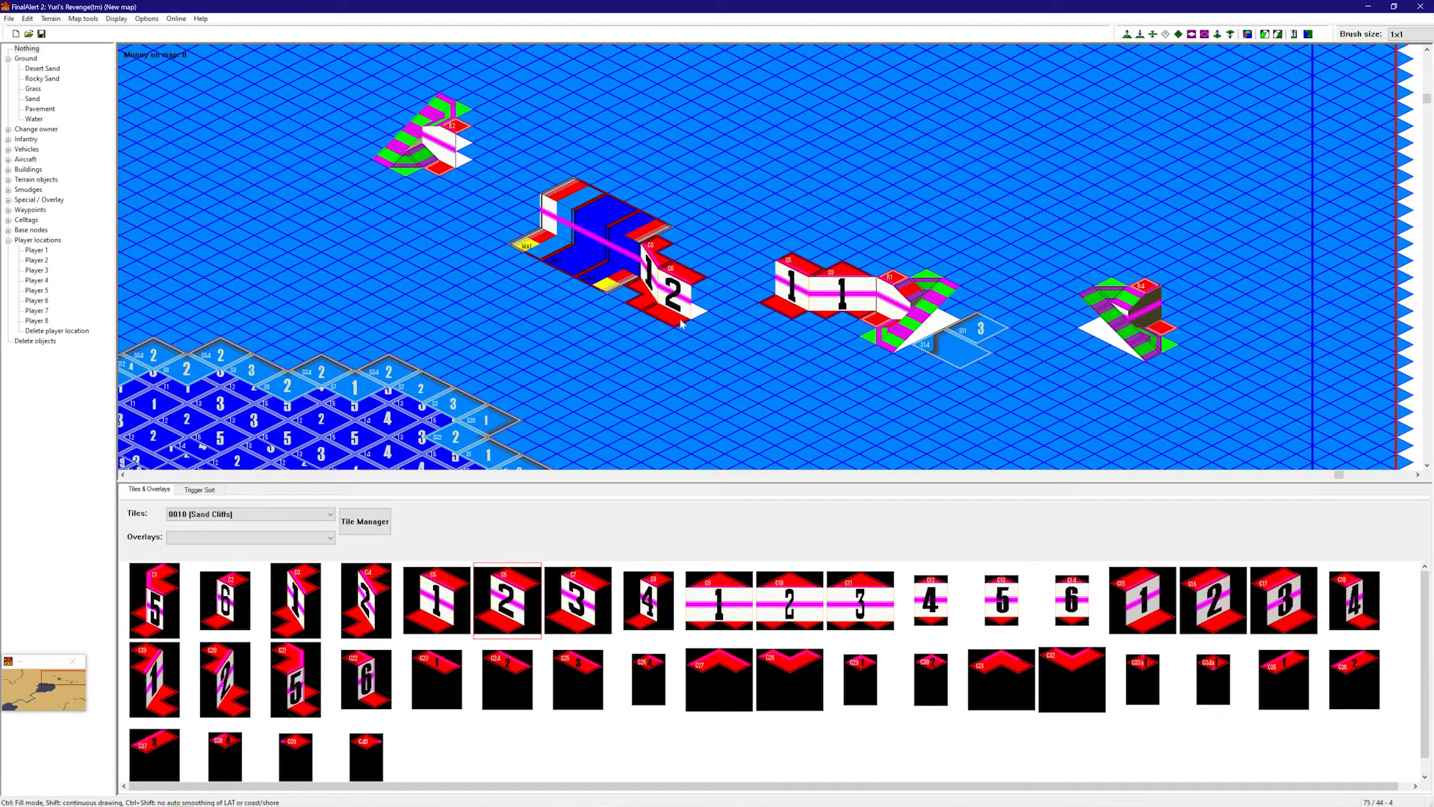
key("ctrl+z")
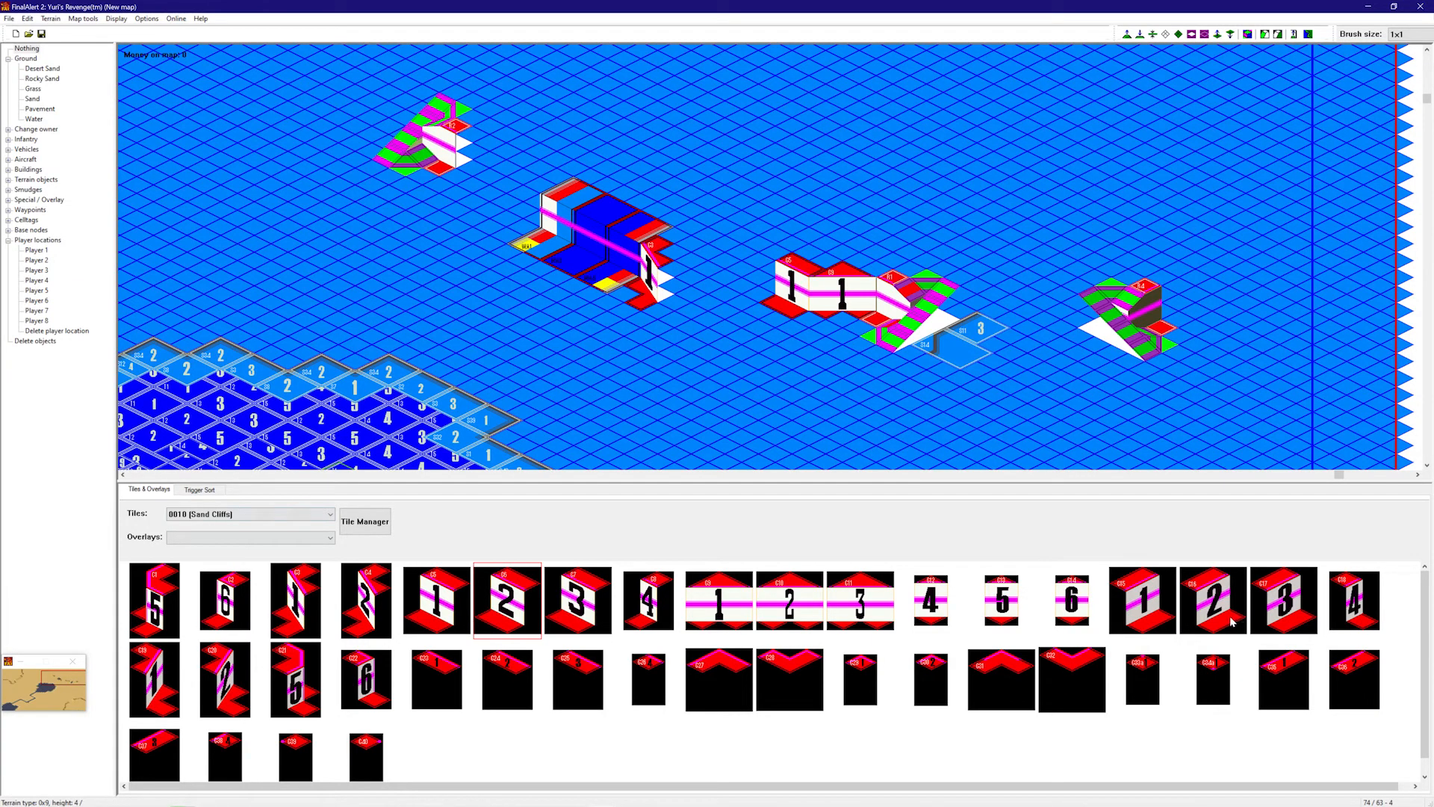
left_click(717, 601)
left_click(682, 314)
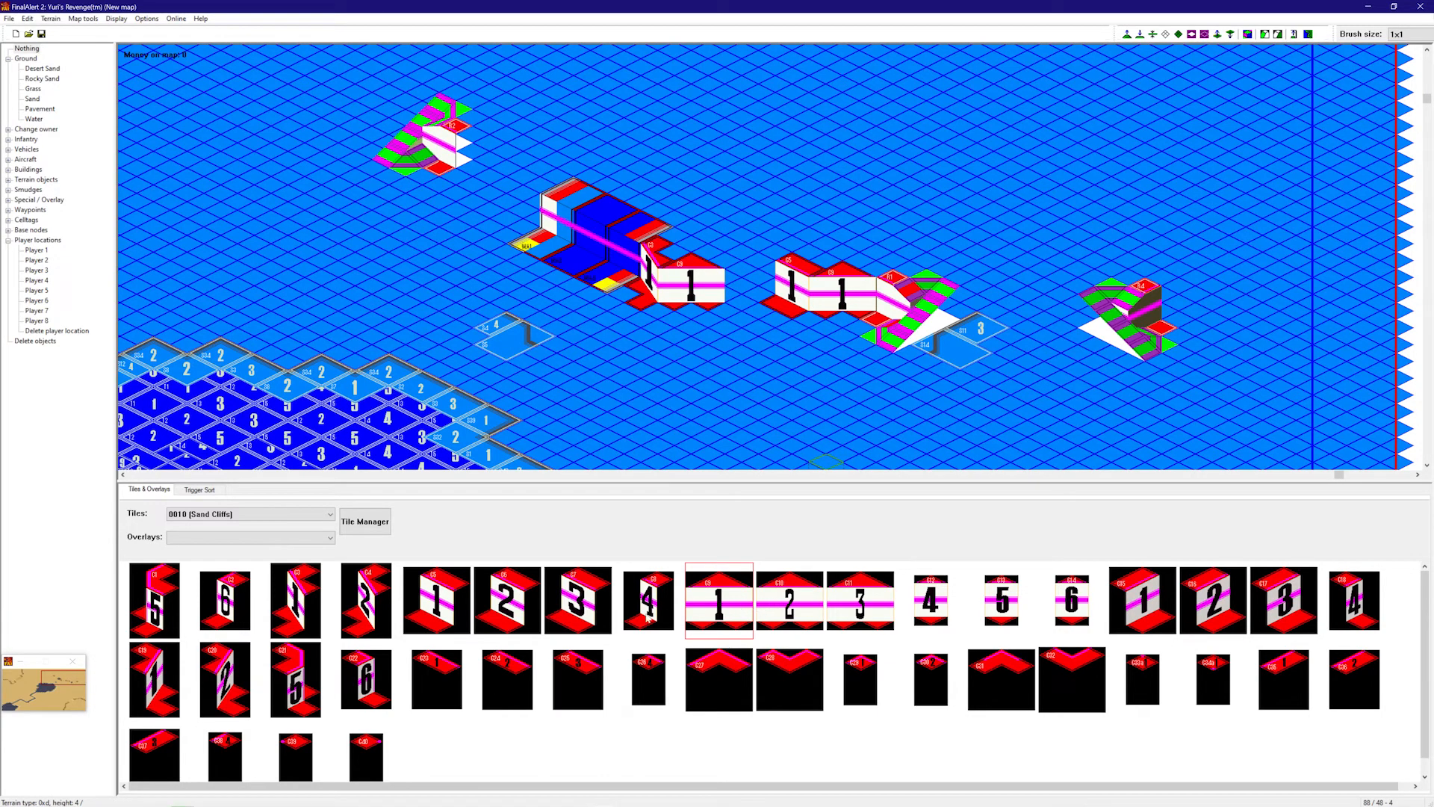
- Place a C12 sand cliff piece next to the C18 piece
left_click(1143, 601)
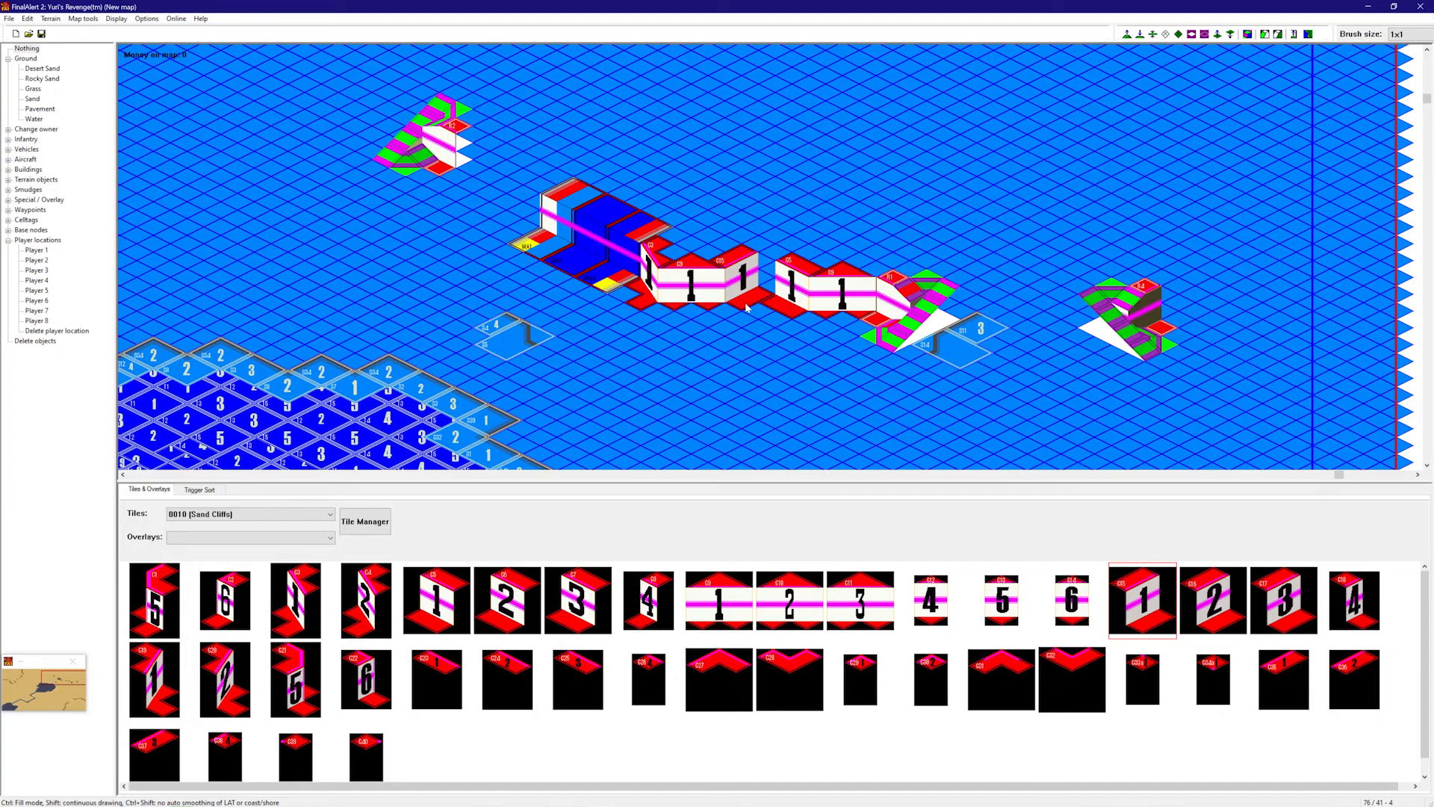
left_click(1354, 601)
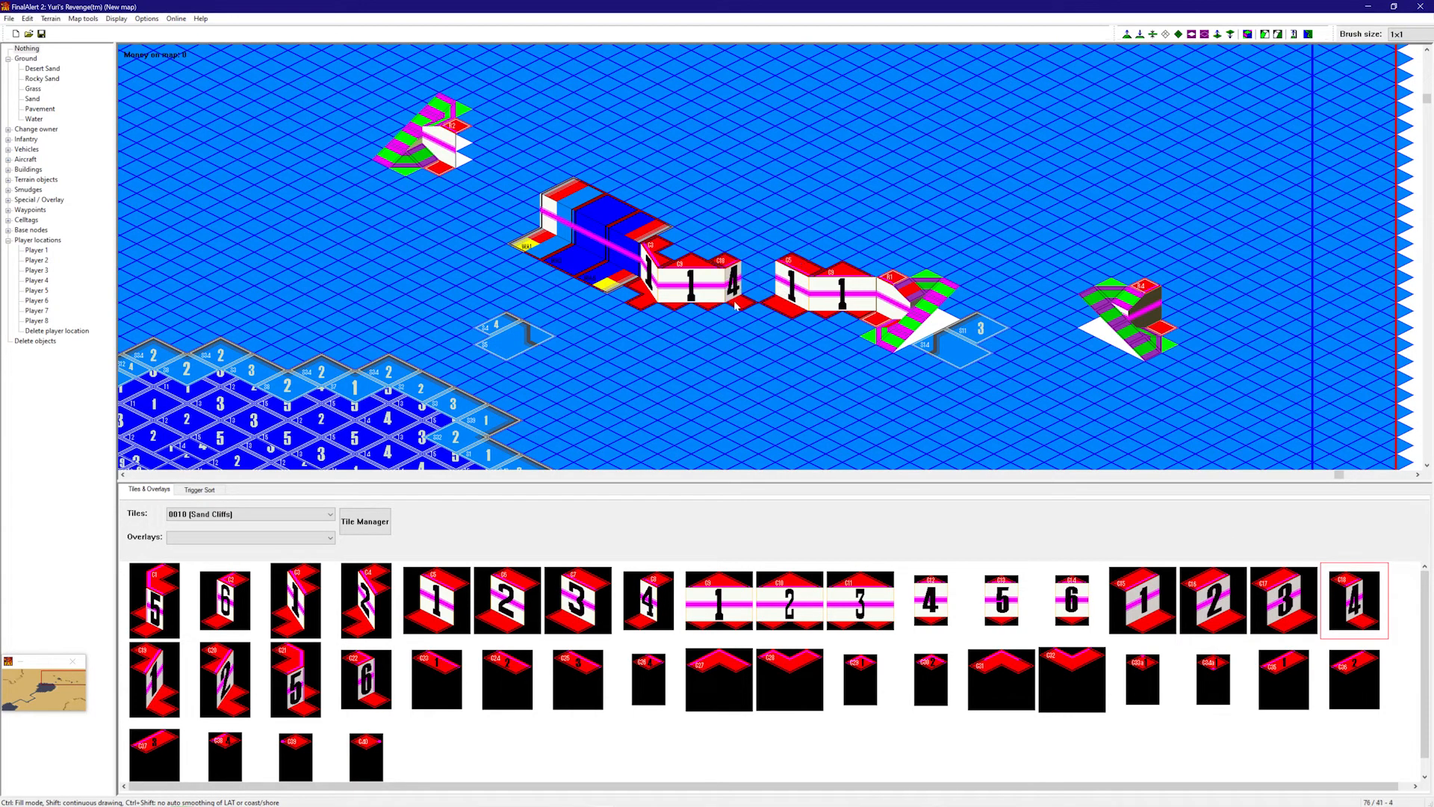
left_click(930, 598)
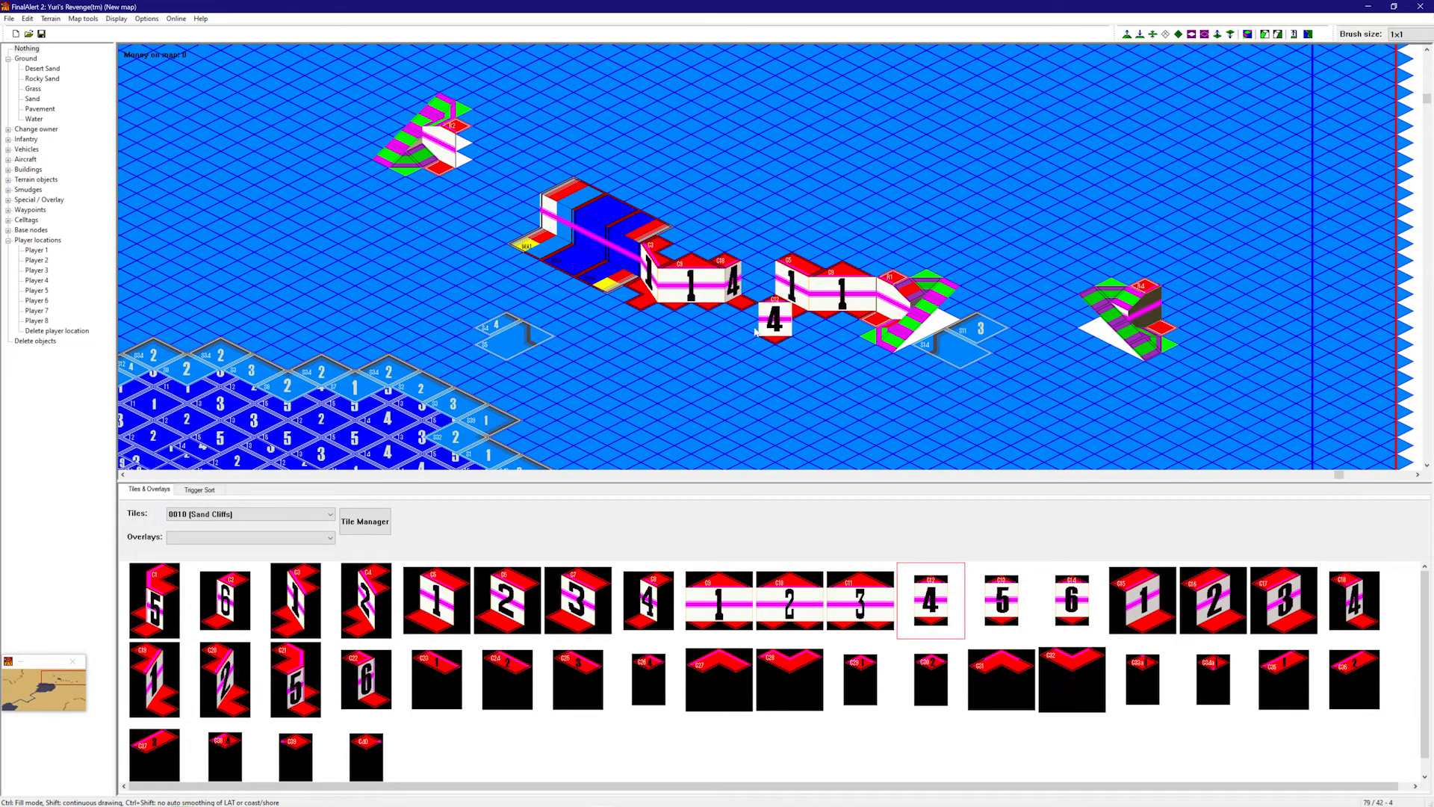
left_click(758, 295)
- Extend the right cliff line with C5, C4, C10, C11 and C12 pieces
left_click(1178, 322)
left_click(437, 600)
left_click(1209, 325)
left_click(365, 600)
left_click(1231, 355)
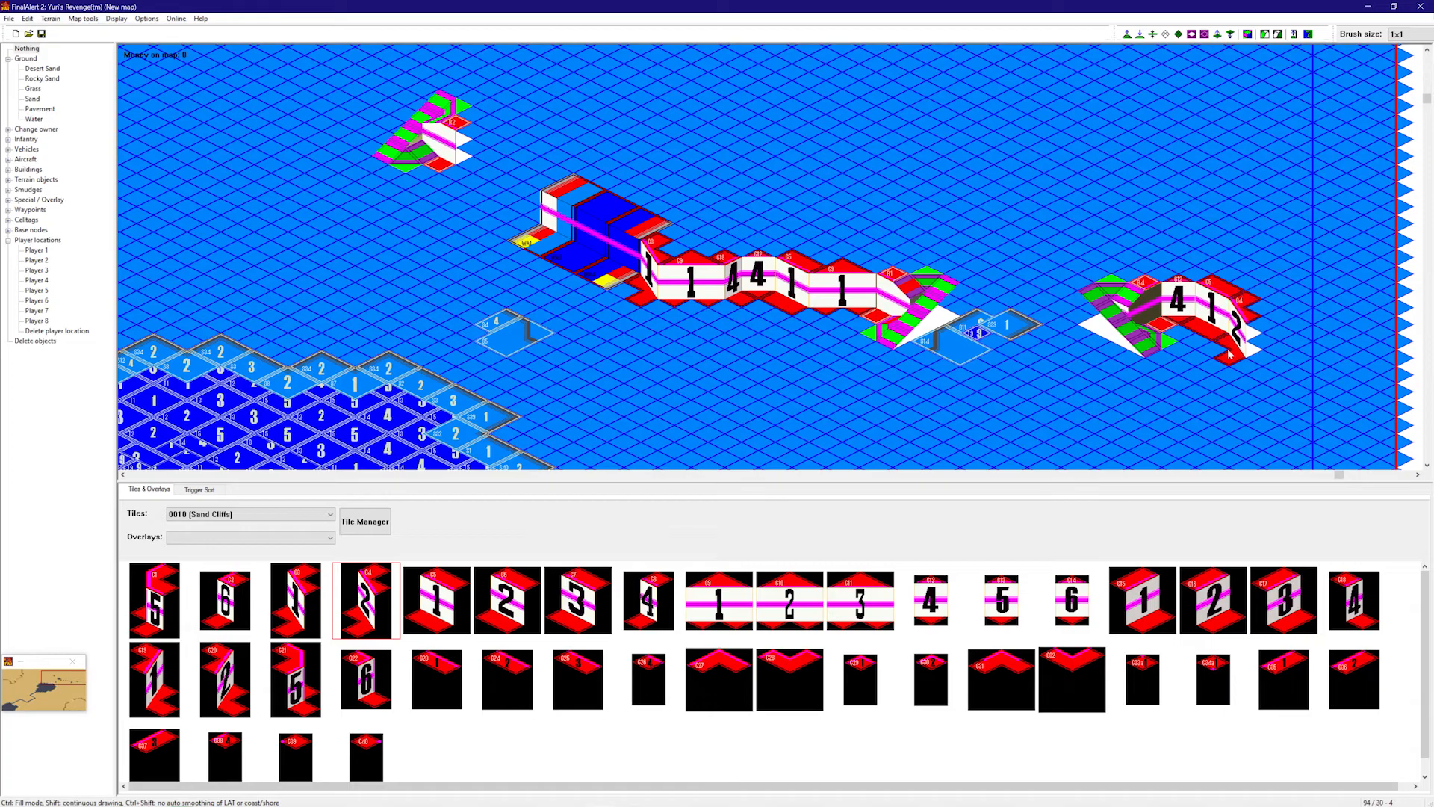
left_click(790, 600)
left_click(1277, 374)
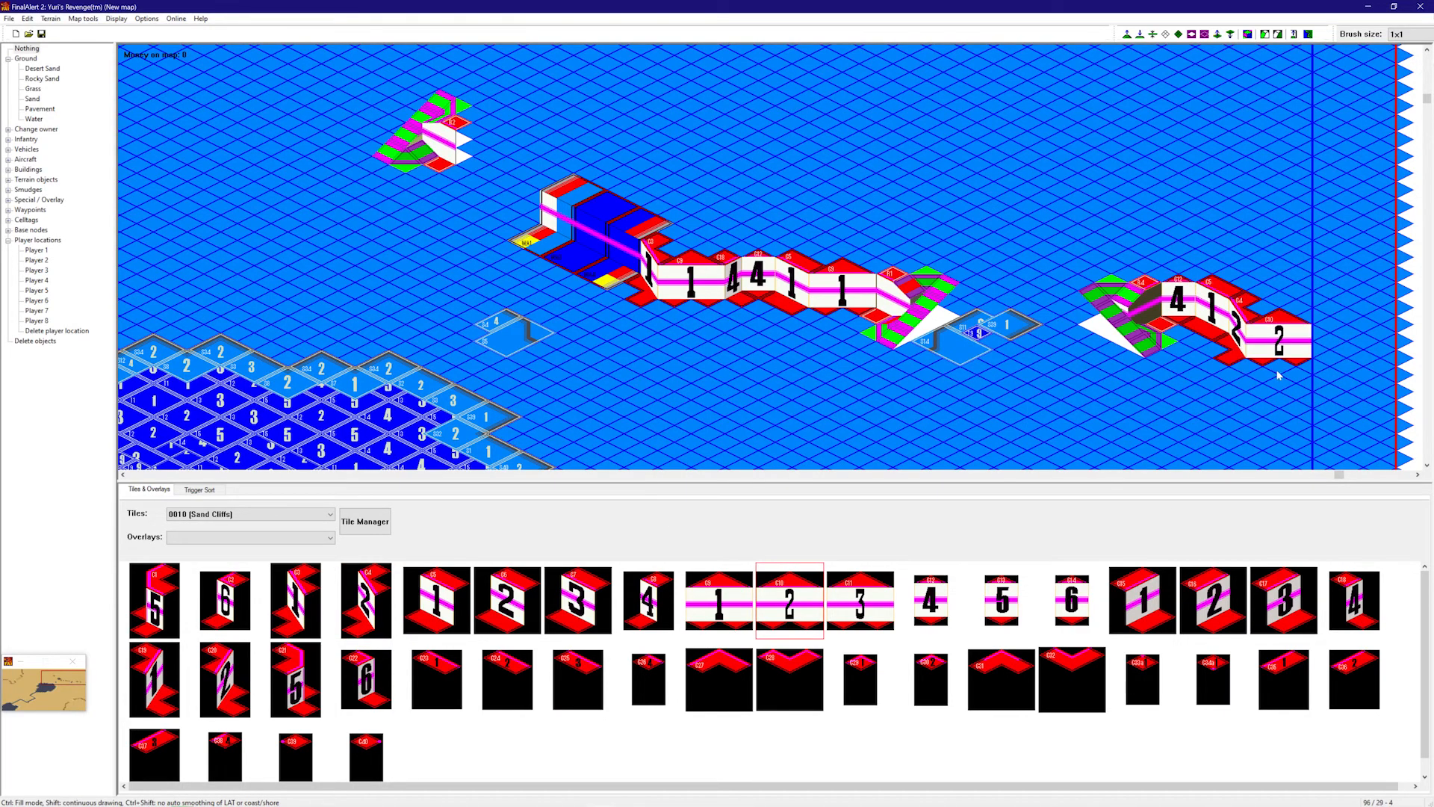
left_click(860, 600)
left_click(1345, 366)
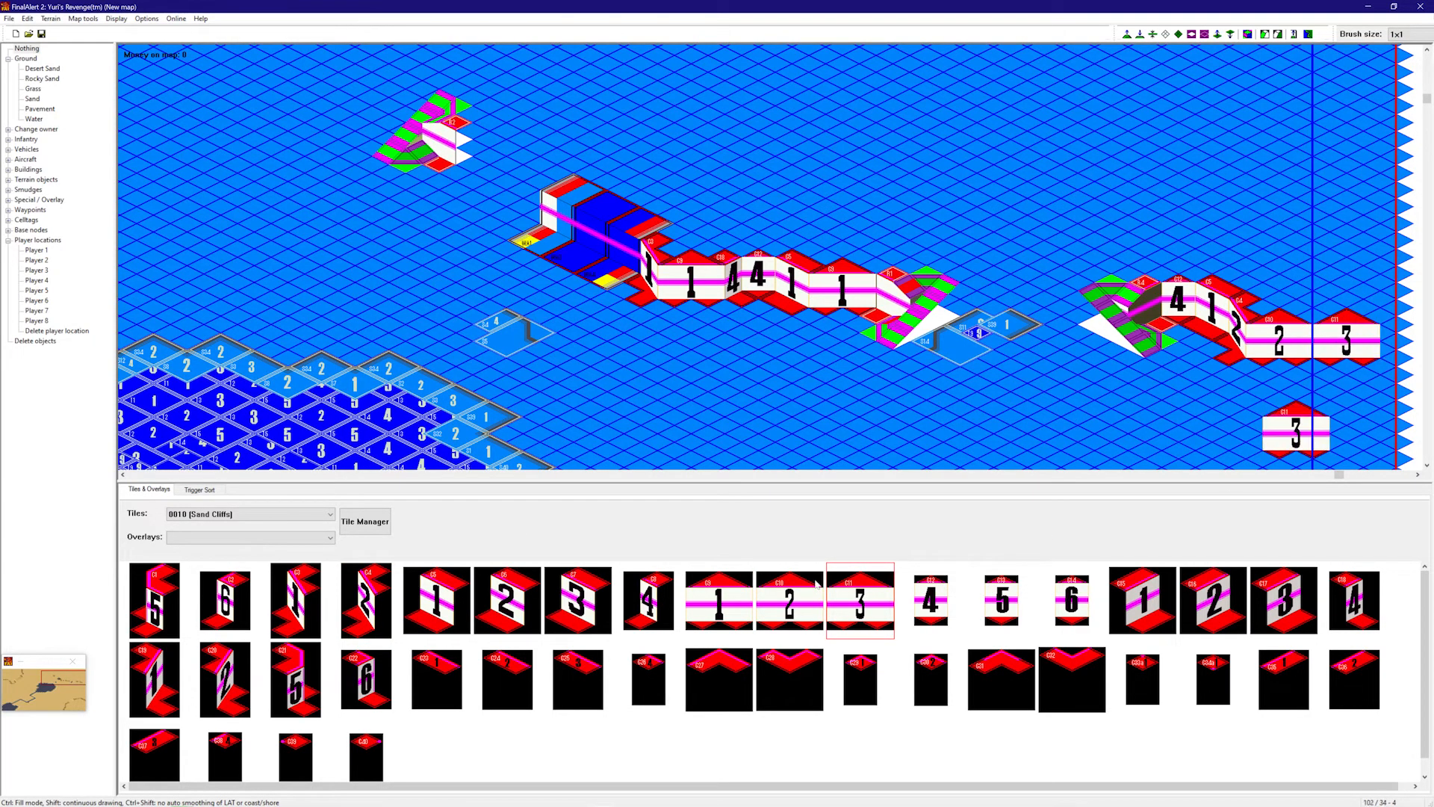
left_click(930, 600)
left_click(1401, 361)
- Join the cliff to the waterfall block and upper slope with C4, C5 and C6 pieces
right_click_drag(948, 329, 993, 331)
right_click(865, 237)
right_click_drag(754, 311, 620, 310)
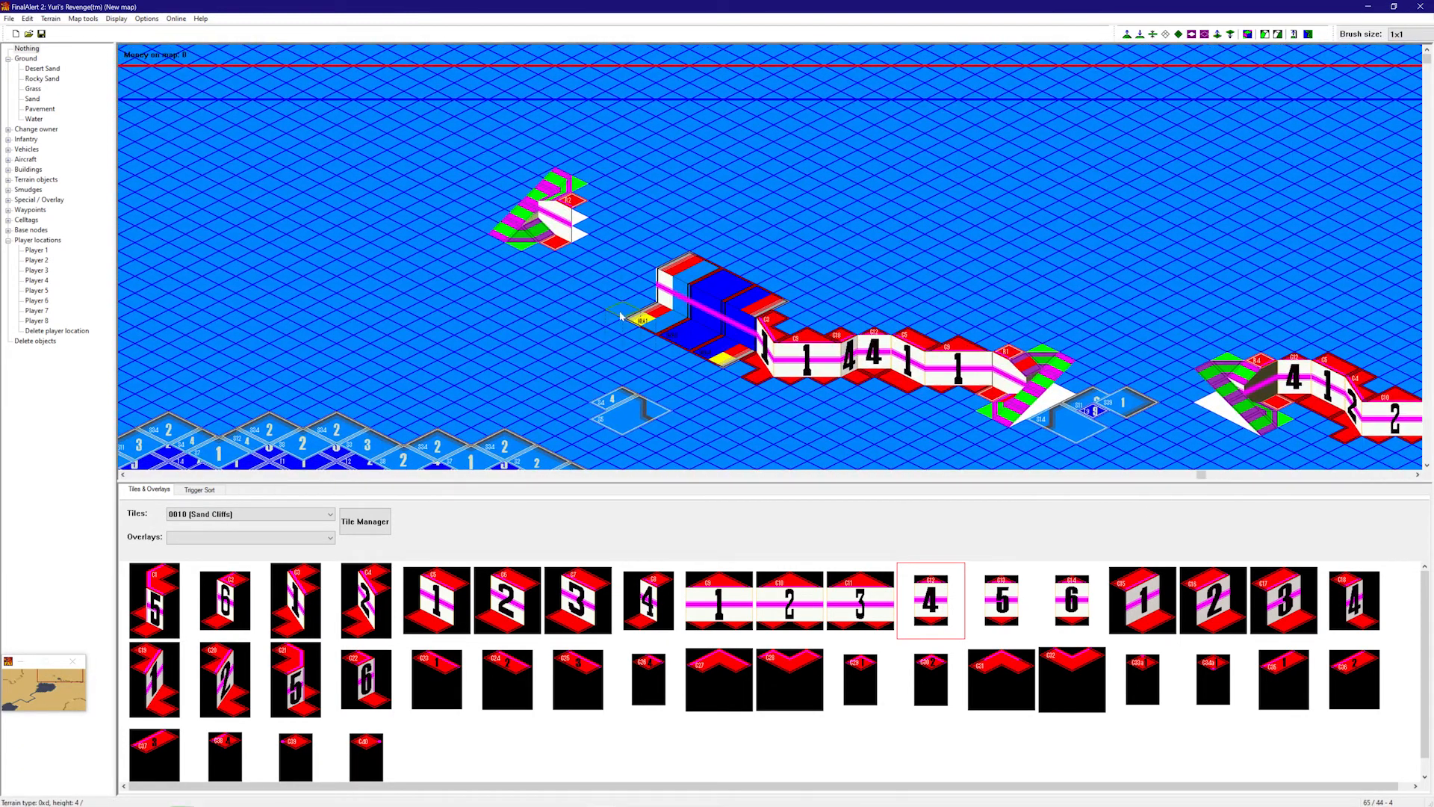
left_click(580, 266)
left_click(631, 308)
left_click(447, 591)
left_click(636, 300)
left_click(507, 598)
left_click(607, 289)
right_click_drag(642, 299, 884, 261)
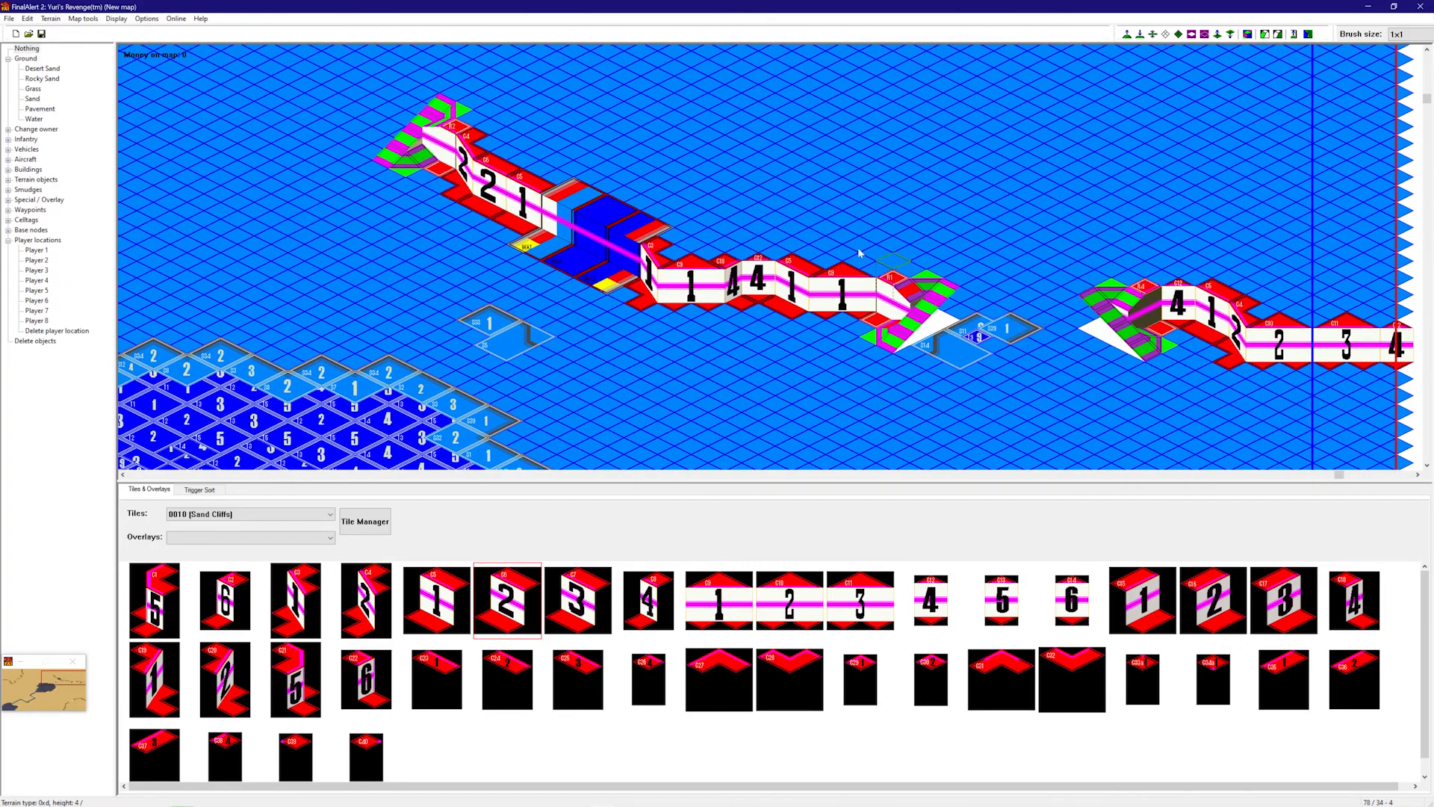
left_click(1248, 34)
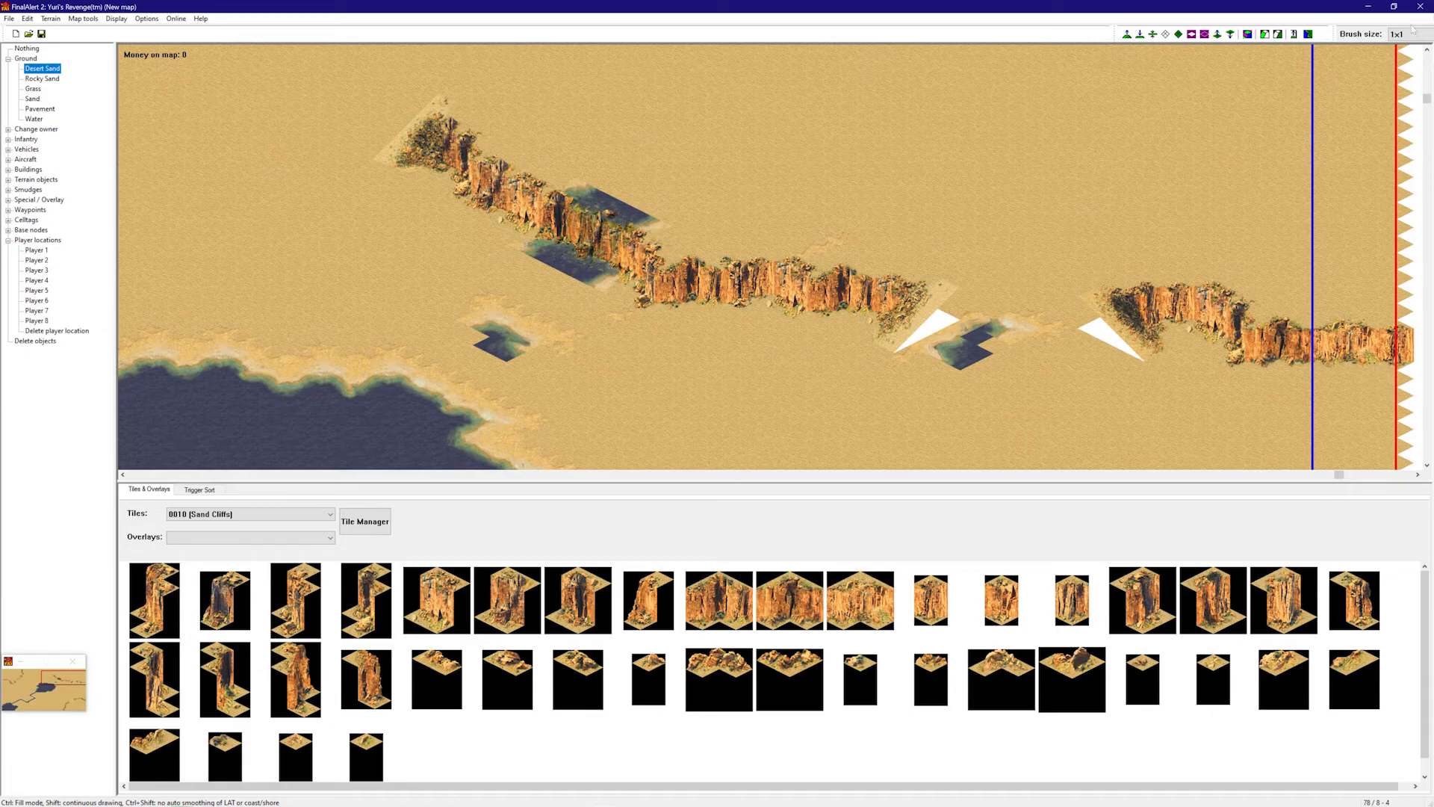
- Paint over the two stray water patches below the cliffs with 10x10 Desert Sand
left_click(967, 367)
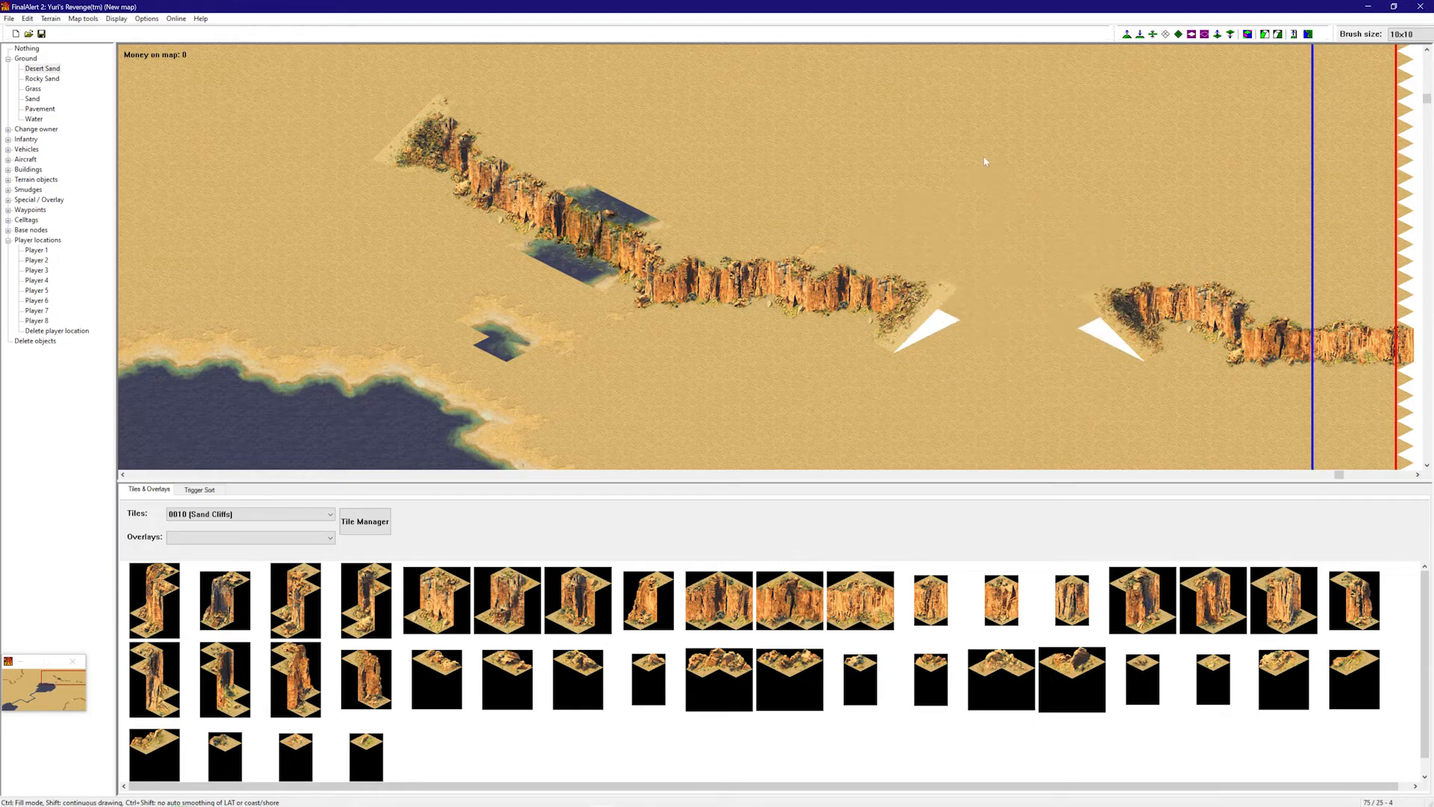
left_click(527, 286)
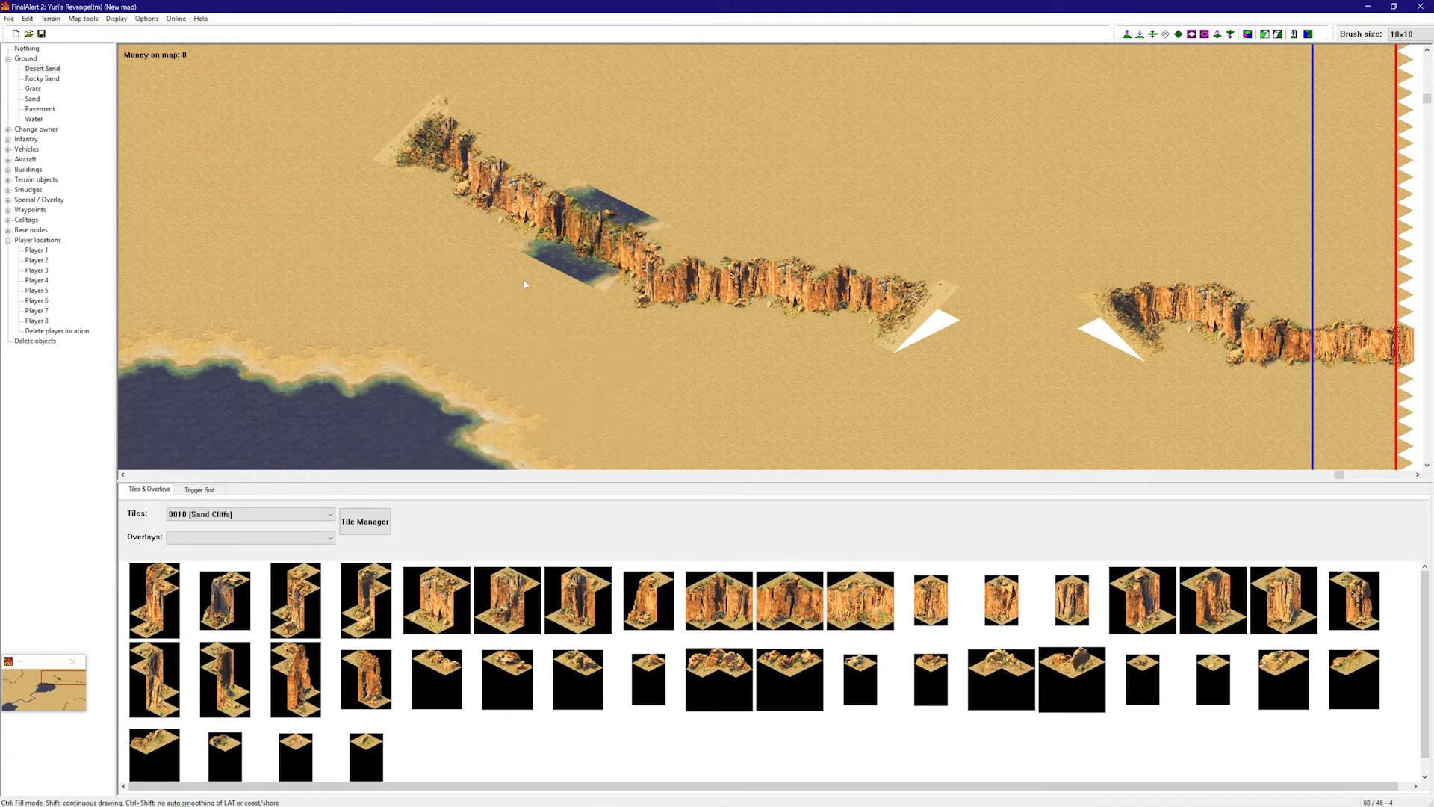
right_click_drag(512, 275, 889, 187)
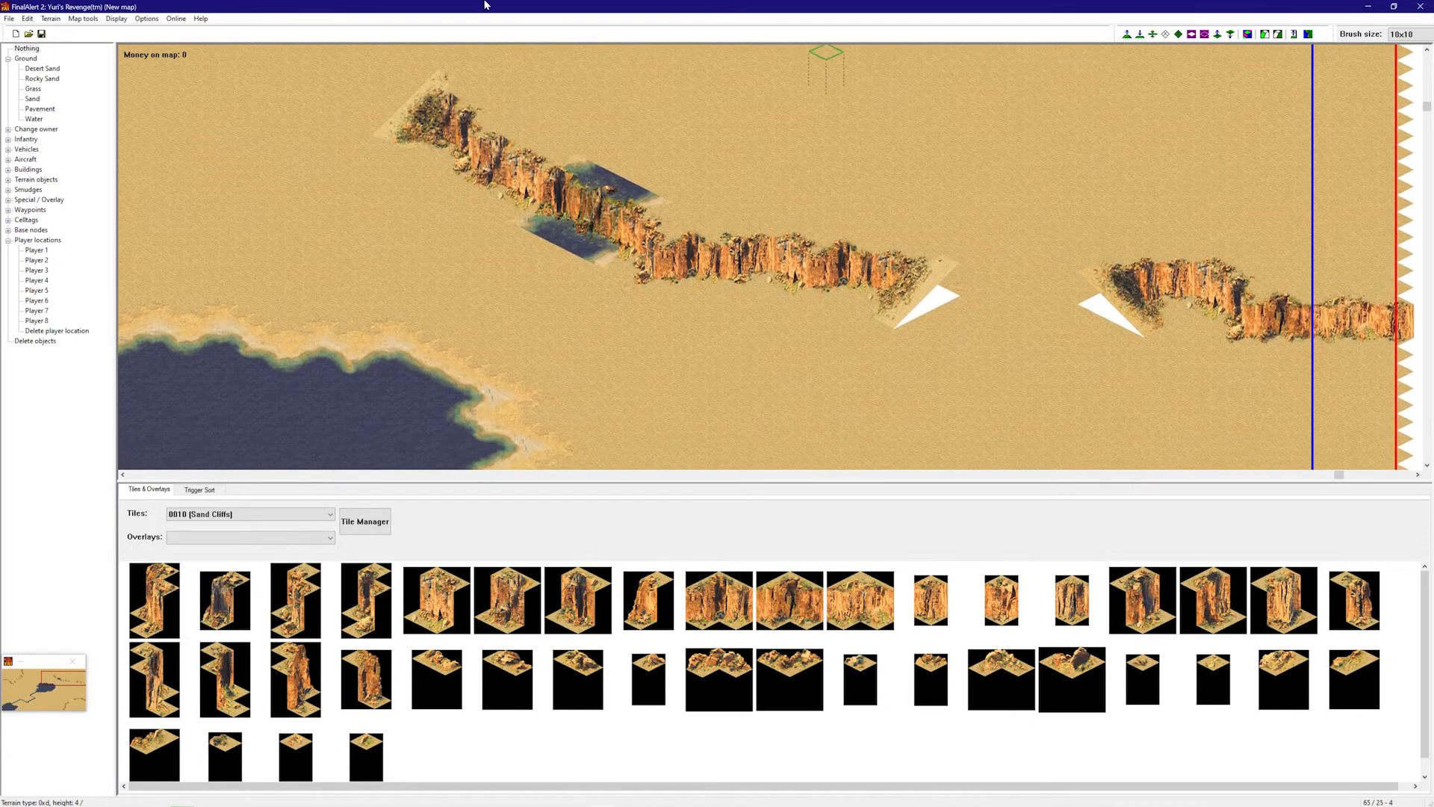
- Turn on Show Building Outline and switch to the numbered framework view
left_click(145, 19)
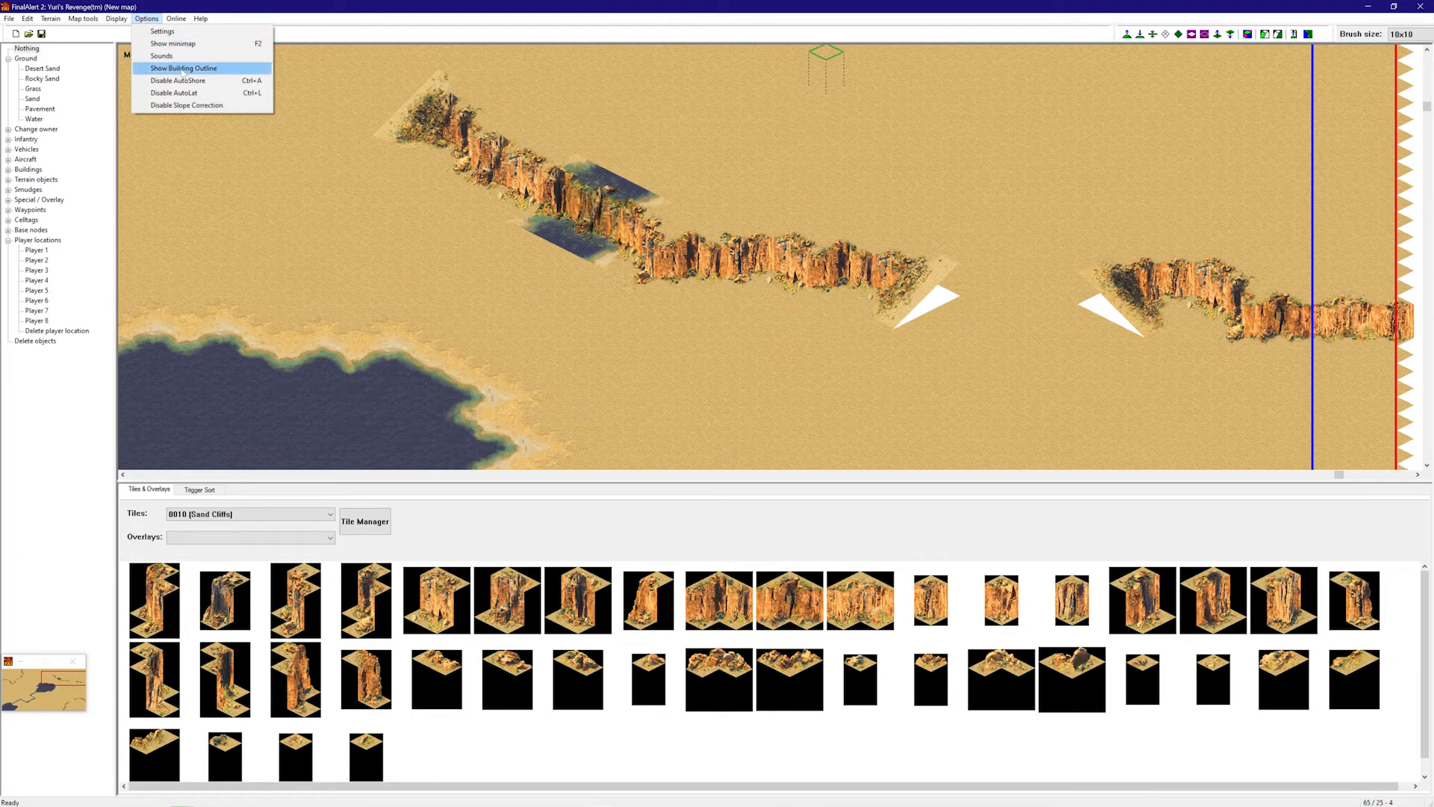
left_click(183, 68)
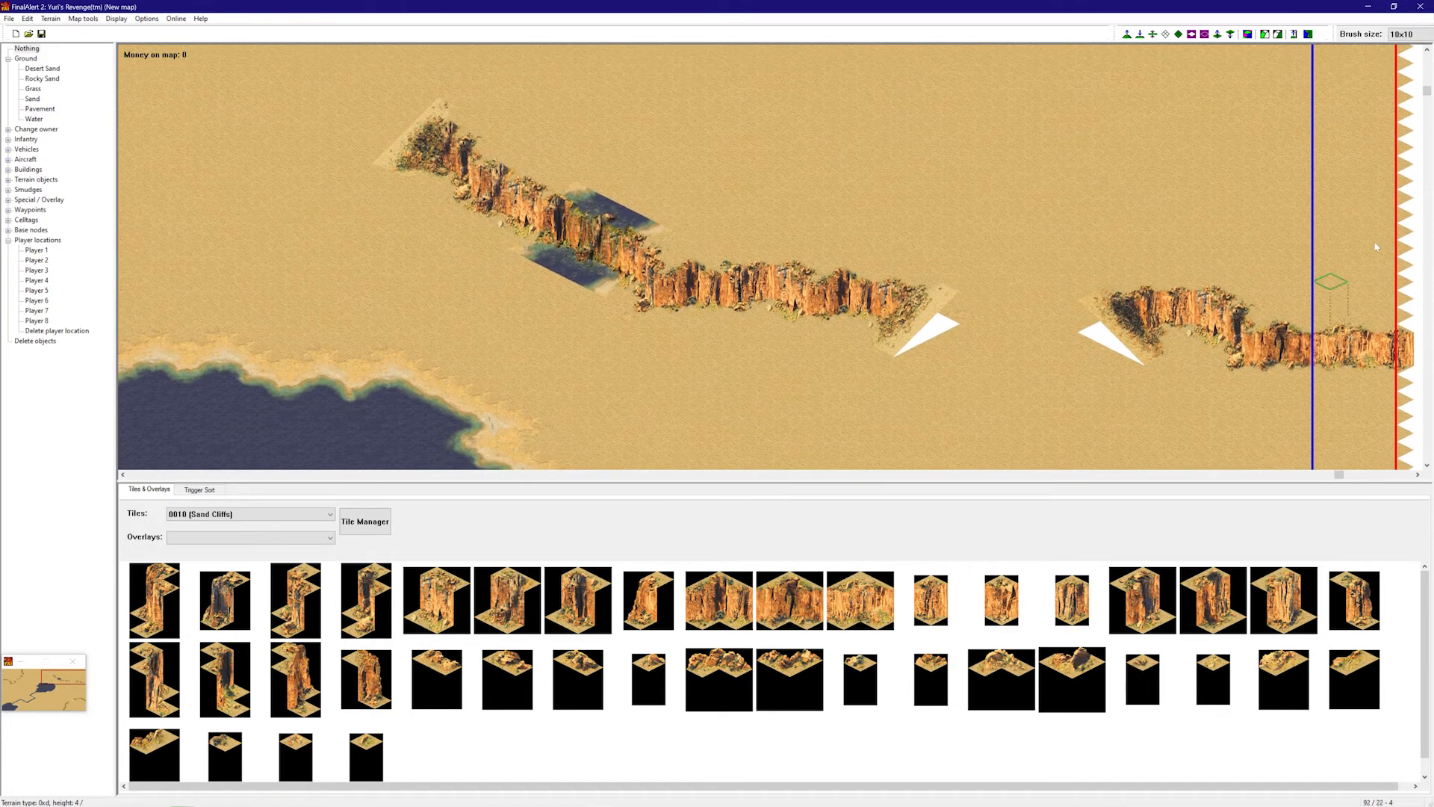
left_click(1248, 35)
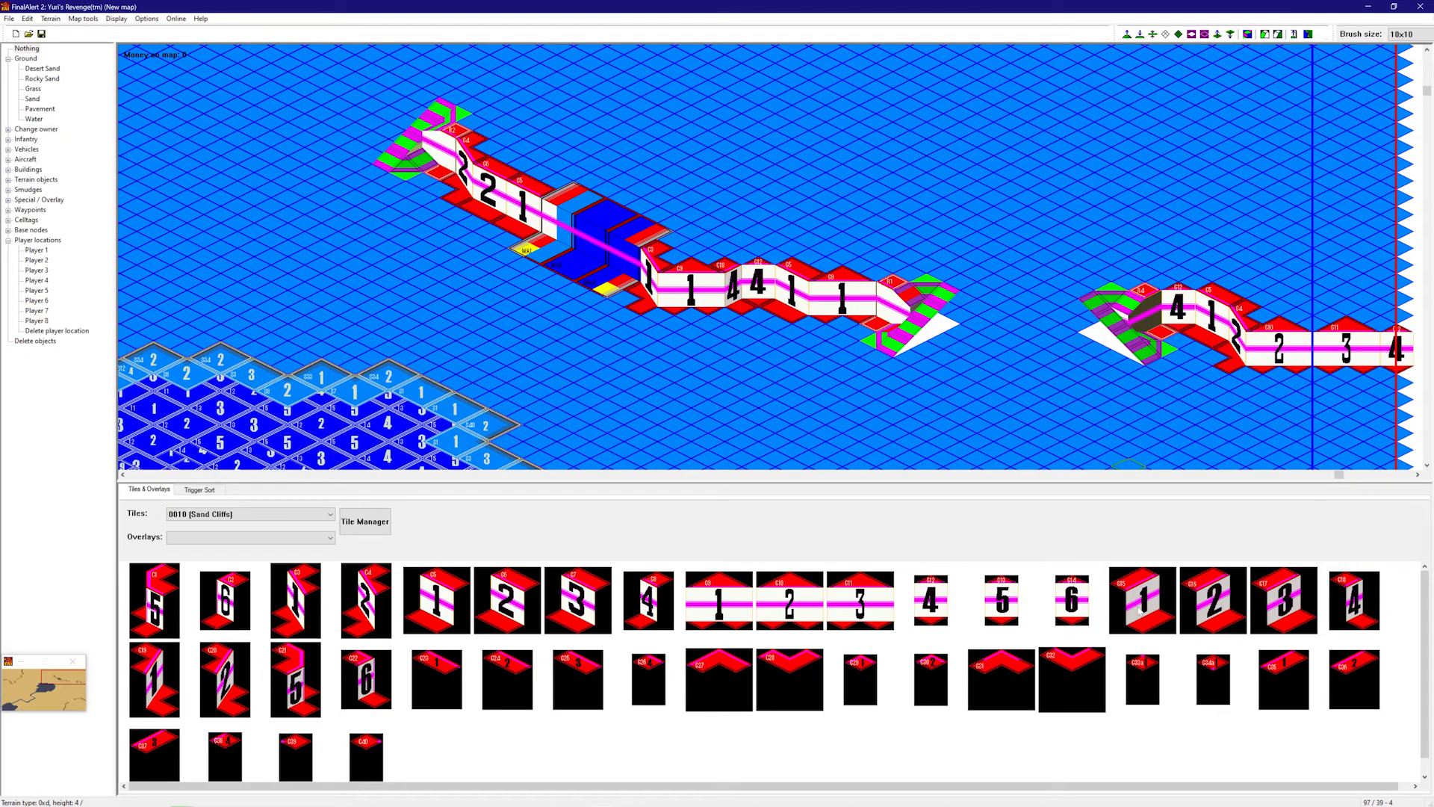
- Place a Sand Cliffs C34 tile on the right cliff and return to the height view
scroll(641, 706, "down", 1)
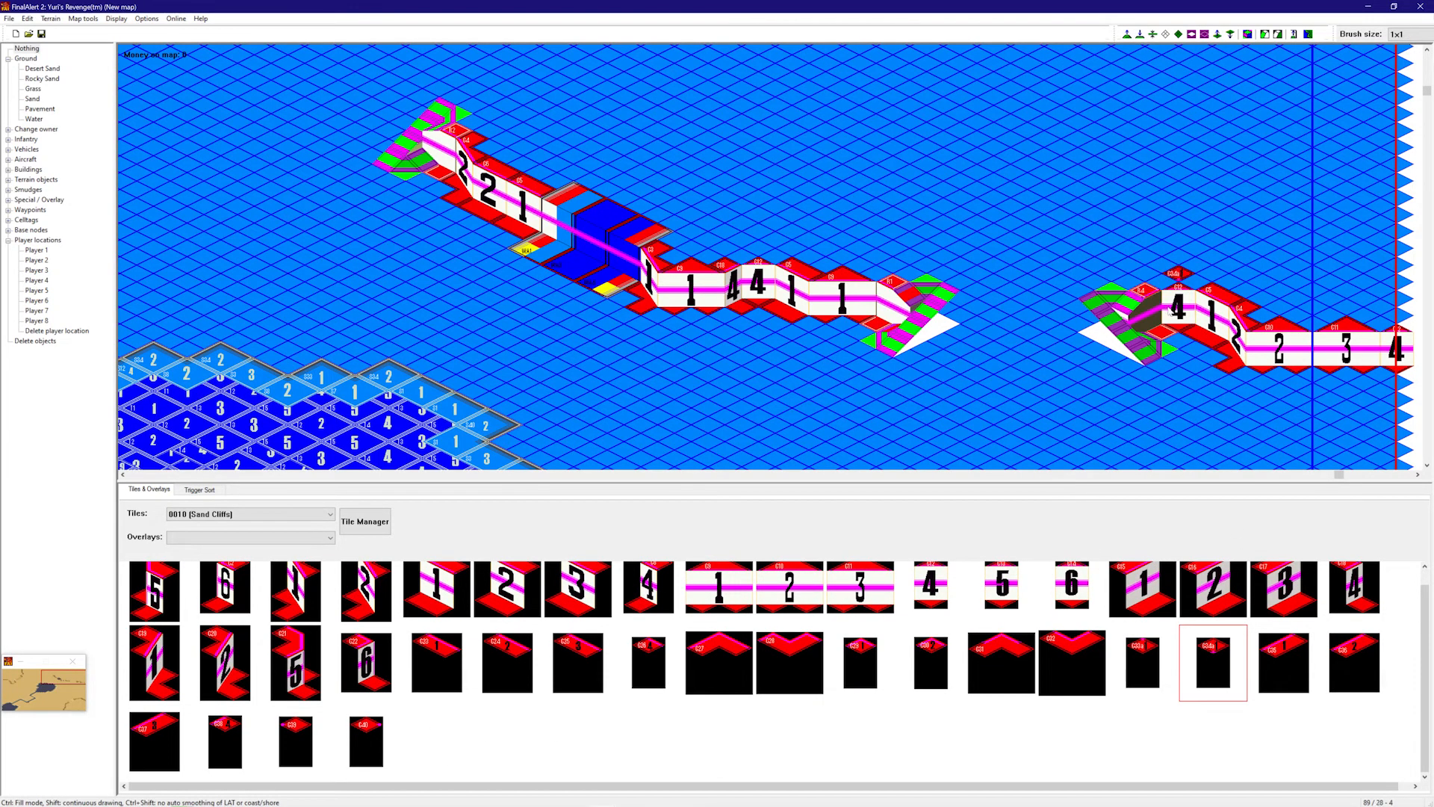
right_click(1171, 312)
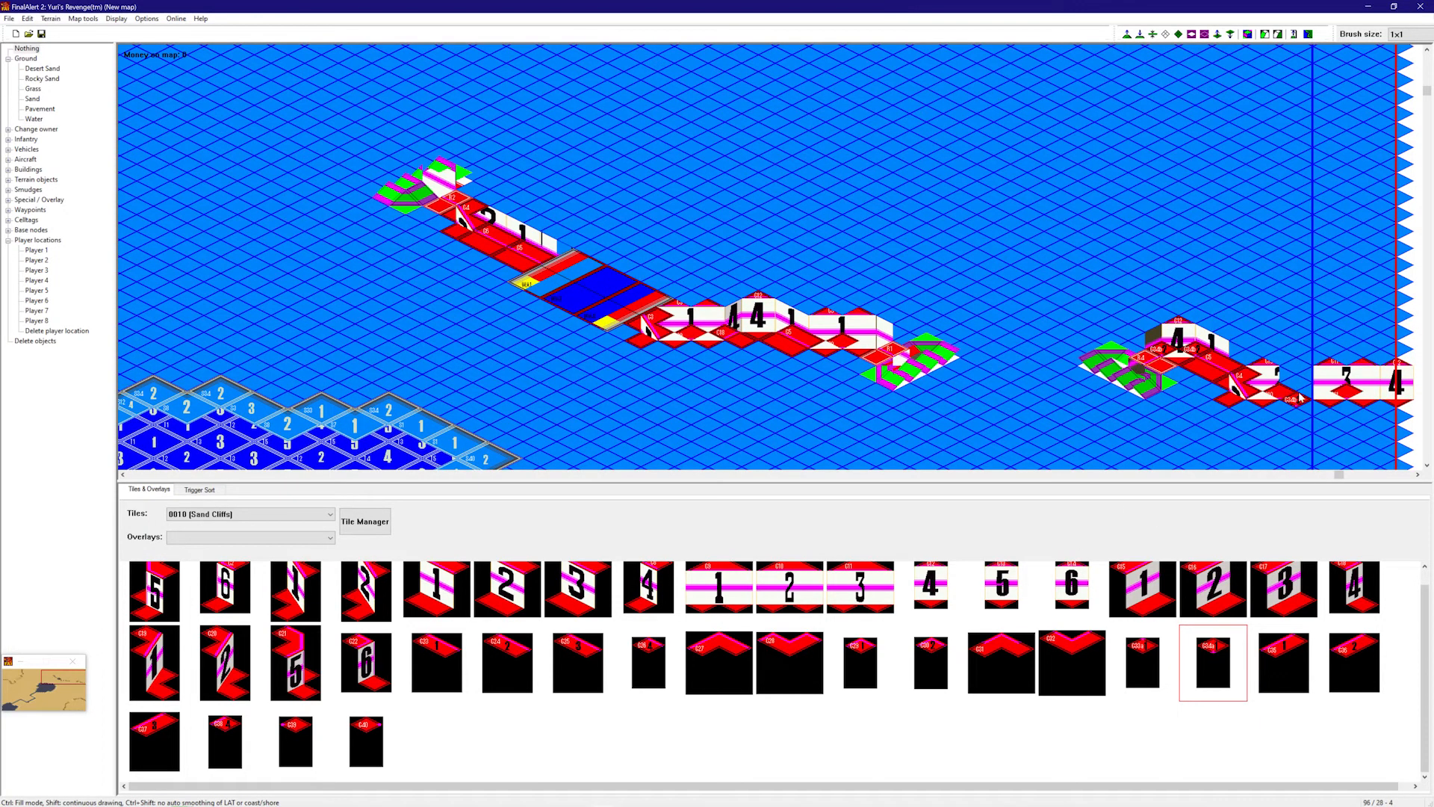
left_click(1311, 389)
key("f")
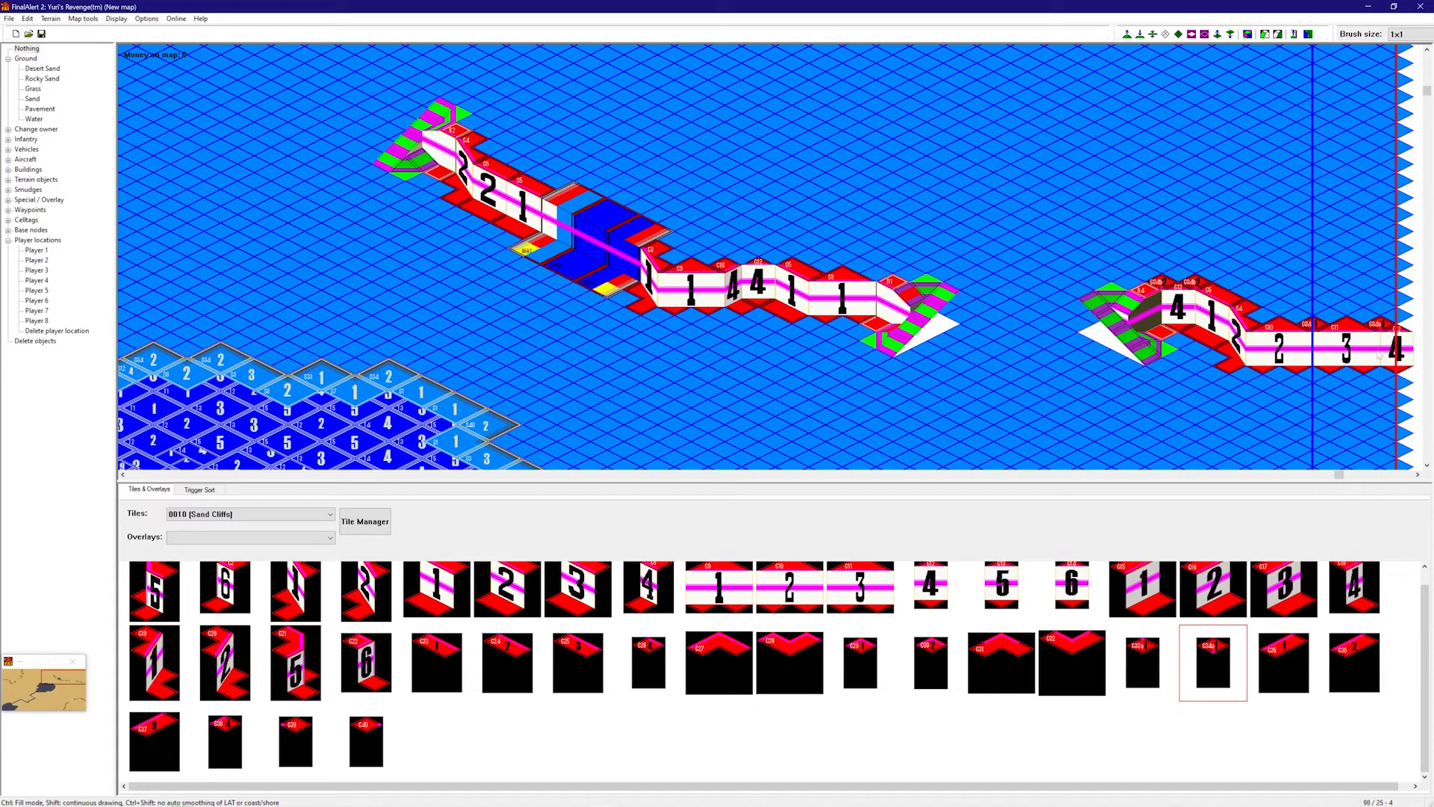
right_click_drag(1193, 421, 1061, 348)
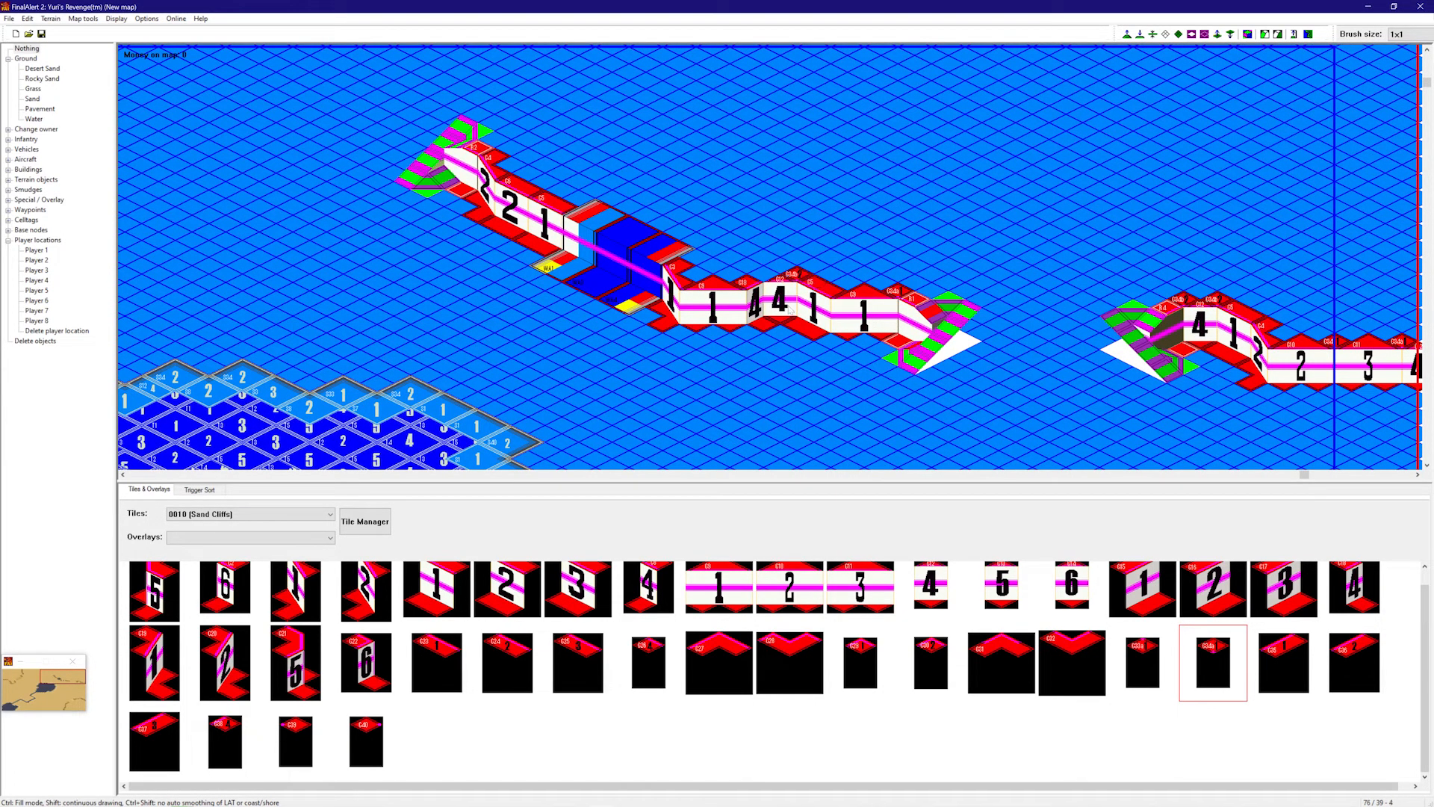
right_click_drag(740, 313, 1143, 365)
right_click(1296, 271)
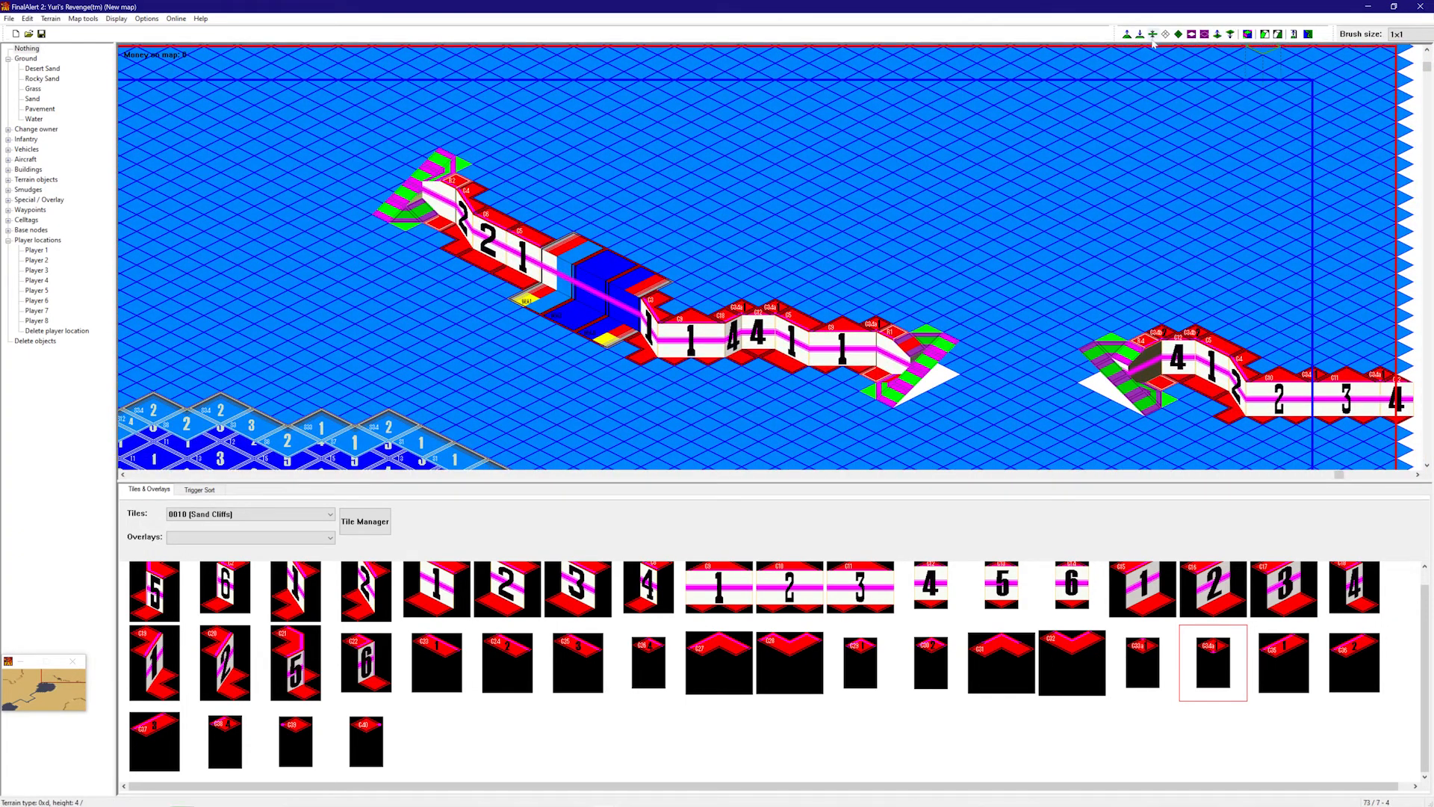
- Raise the ground behind the right cliff into a plateau stretching up-left to the cliff end
mouse_move(1197, 340)
left_mouse_down()
mouse_move(1270, 310)
mouse_move(1320, 353)
mouse_move(1398, 366)
left_mouse_up()
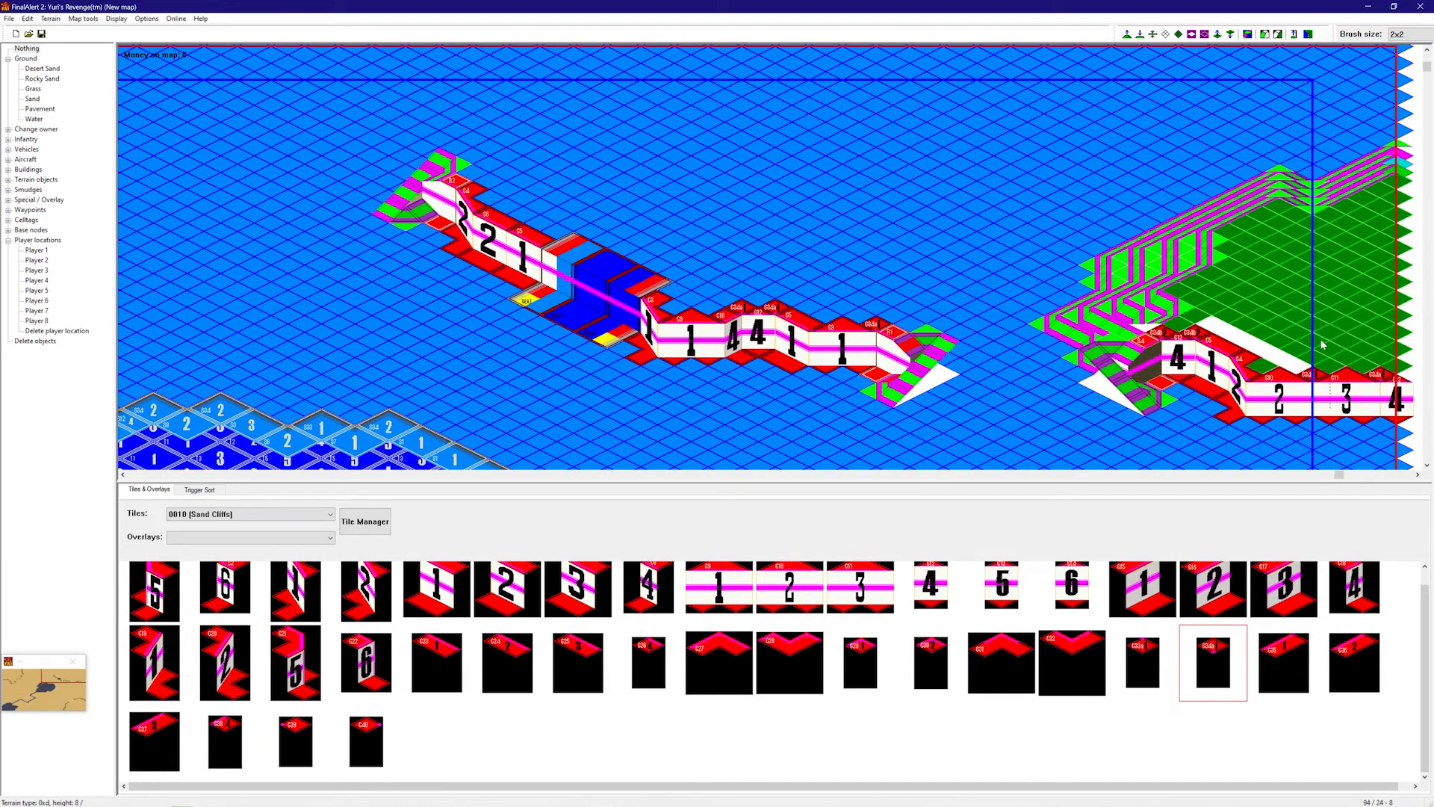
mouse_move(1378, 264)
left_mouse_down()
mouse_move(1313, 75)
mouse_move(1382, 56)
left_mouse_up()
right_click_drag(1373, 173, 1405, 109)
mouse_move(1374, 165)
left_mouse_down()
mouse_move(1377, 127)
mouse_move(1207, 192)
mouse_move(906, 178)
mouse_move(1142, 139)
left_mouse_up()
right_click_drag(1105, 204, 1151, 271)
mouse_move(1167, 284)
left_mouse_down()
mouse_move(1050, 200)
mouse_move(1062, 251)
mouse_move(1044, 271)
mouse_move(1058, 273)
mouse_move(814, 211)
mouse_move(566, 116)
mouse_move(546, 136)
left_mouse_up()
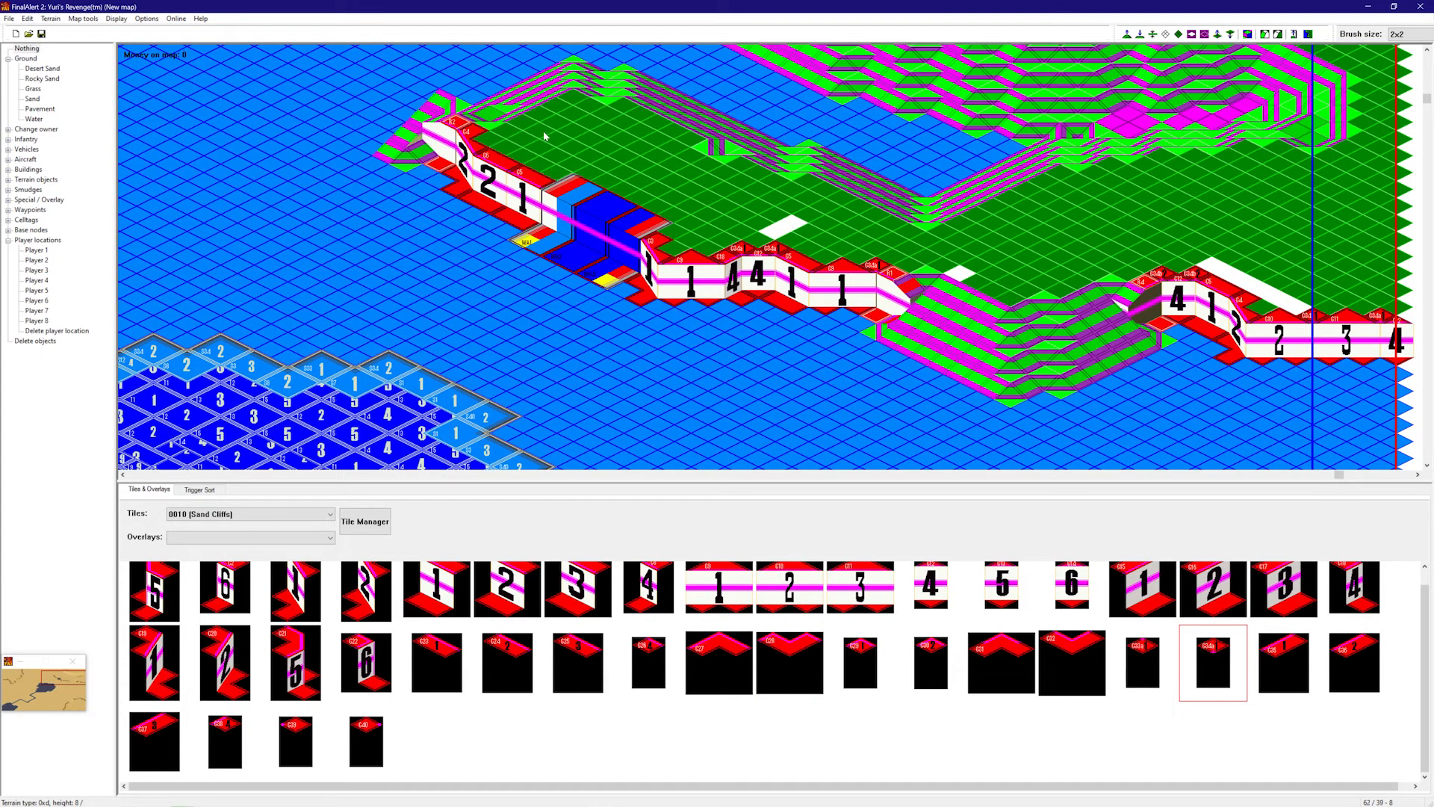
right_click_drag(546, 136, 596, 206)
mouse_move(688, 321)
left_mouse_down()
mouse_move(630, 248)
mouse_move(586, 245)
mouse_move(589, 261)
mouse_move(595, 144)
mouse_move(1068, 351)
mouse_move(1327, 271)
left_mouse_up()
- Flatten the sunken pits and leftover cliff box on the plateau, then show textured terrain
right_click_drag(1327, 271, 1201, 212)
mouse_move(1201, 212)
left_mouse_down()
mouse_move(1262, 217)
mouse_move(966, 336)
mouse_move(1150, 171)
left_mouse_up()
mouse_move(997, 187)
left_mouse_down()
mouse_move(707, 256)
mouse_move(598, 74)
mouse_move(1108, 86)
left_mouse_up()
right_click_drag(641, 119, 717, 158)
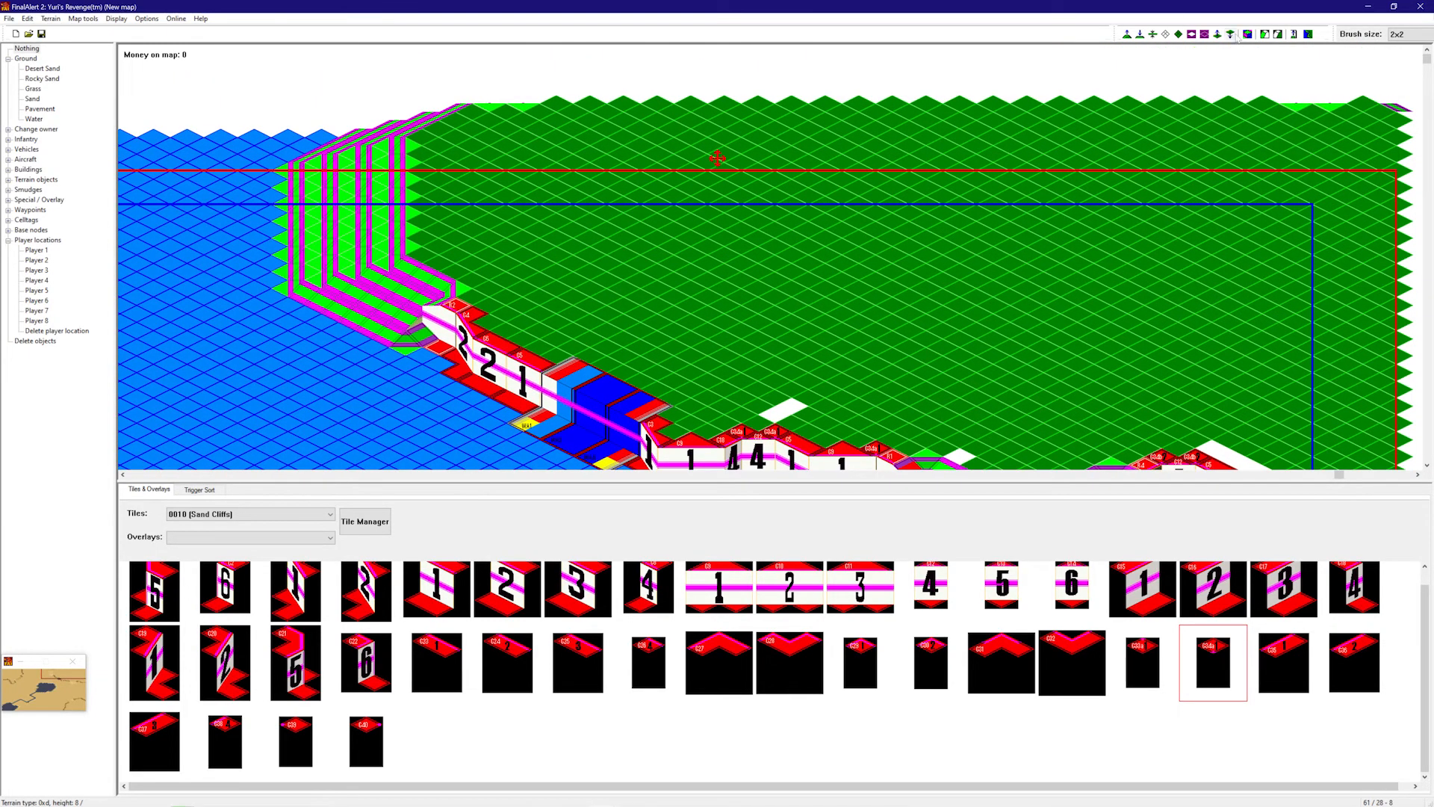
left_click(1247, 35)
right_click_drag(1236, 187, 1229, 276)
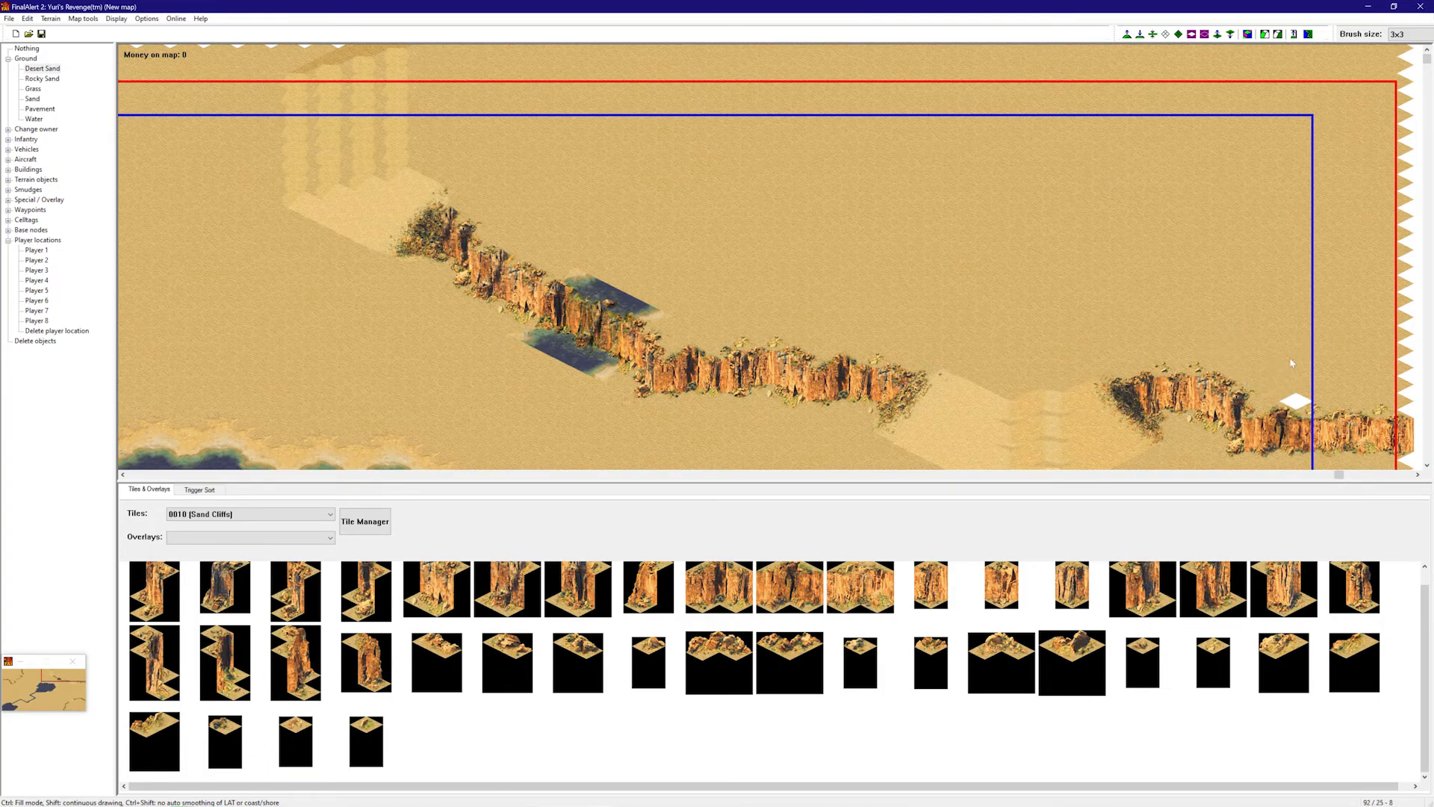
- Turn automatic shorelines back on by unchecking Options > Disable AutoShore
scroll(1268, 362, "down", 3)
right_click_drag(963, 308, 303, 373)
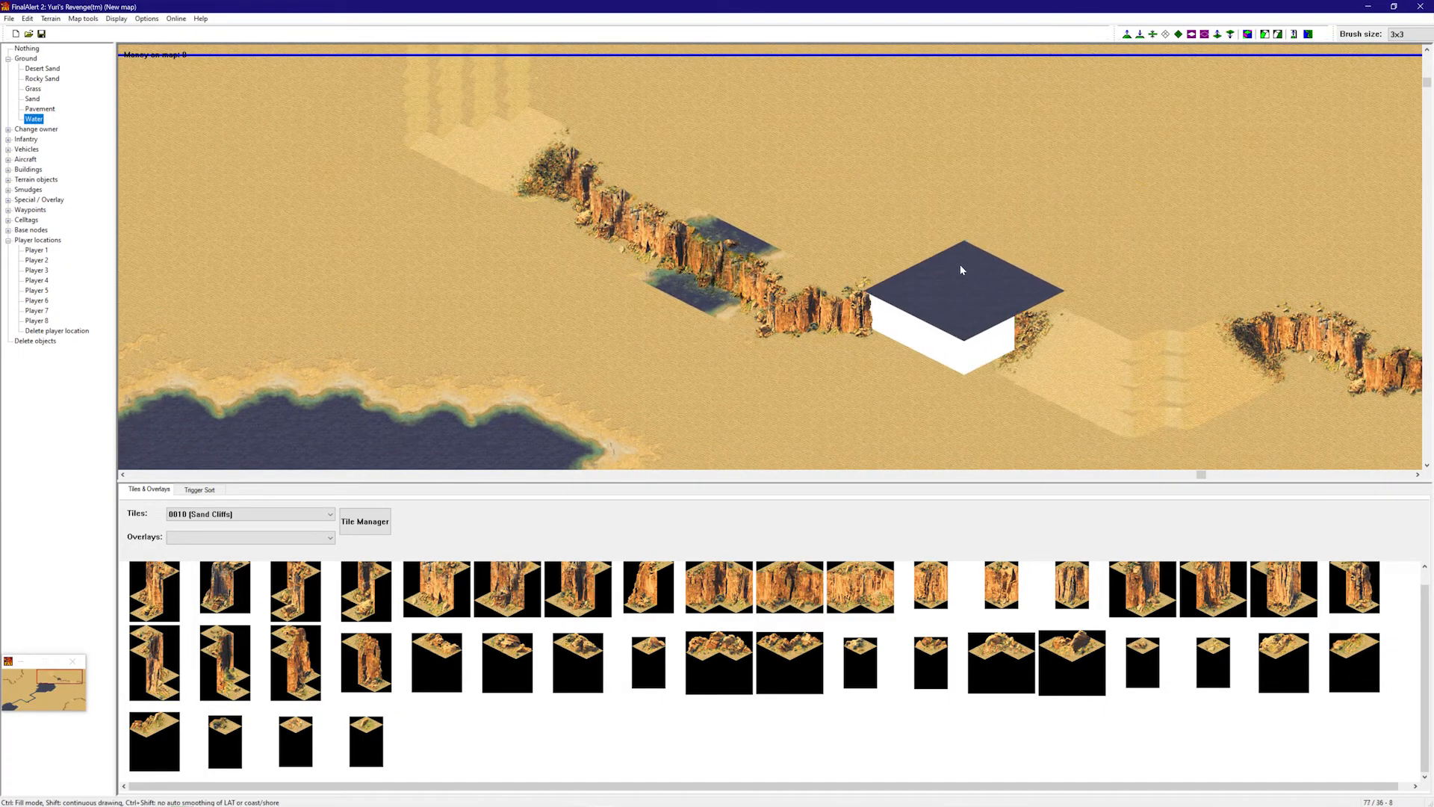
left_click(147, 19)
left_click(185, 80)
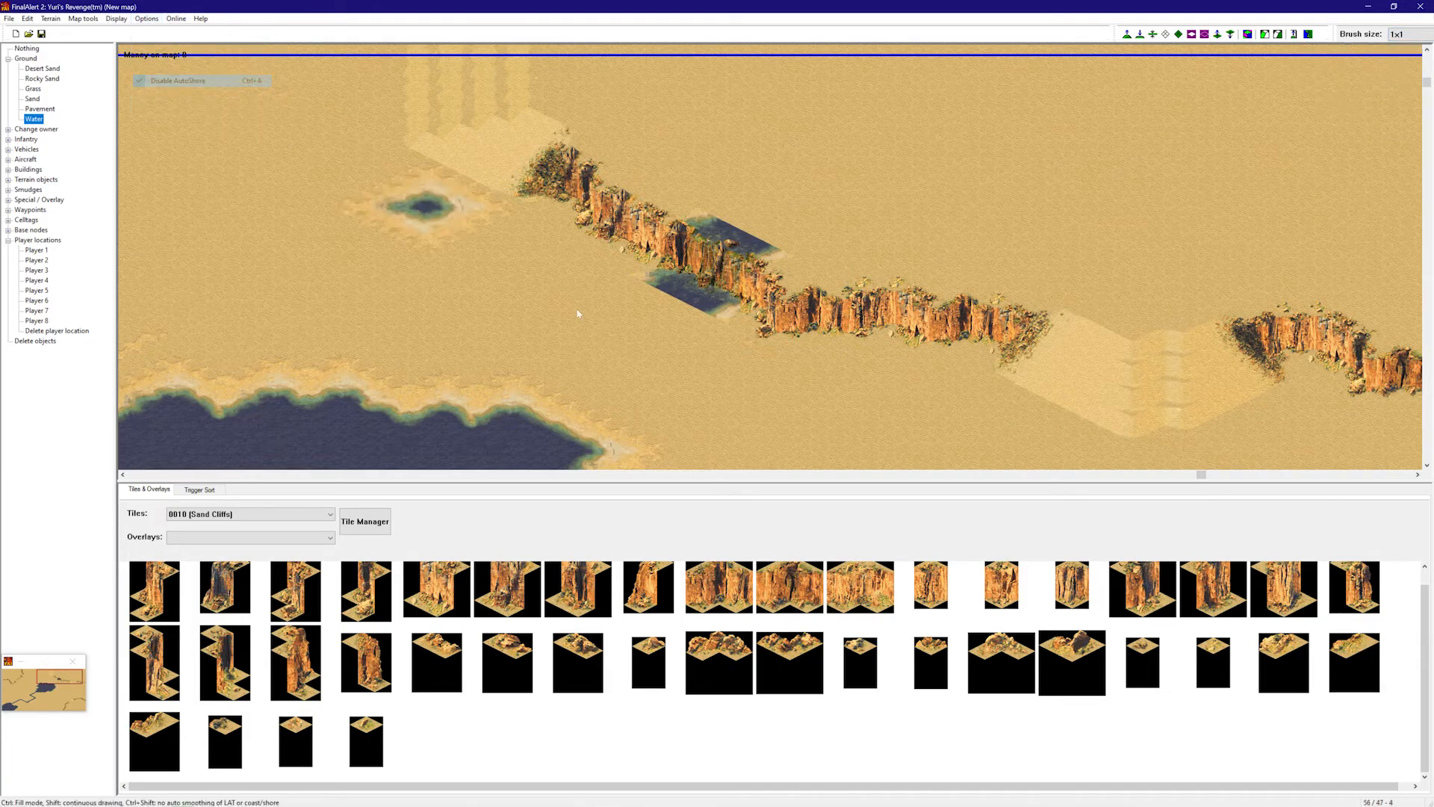
- Paint a water pool below the cliff with an arm reaching down-left into the lake
left_click_drag(670, 321, 691, 331)
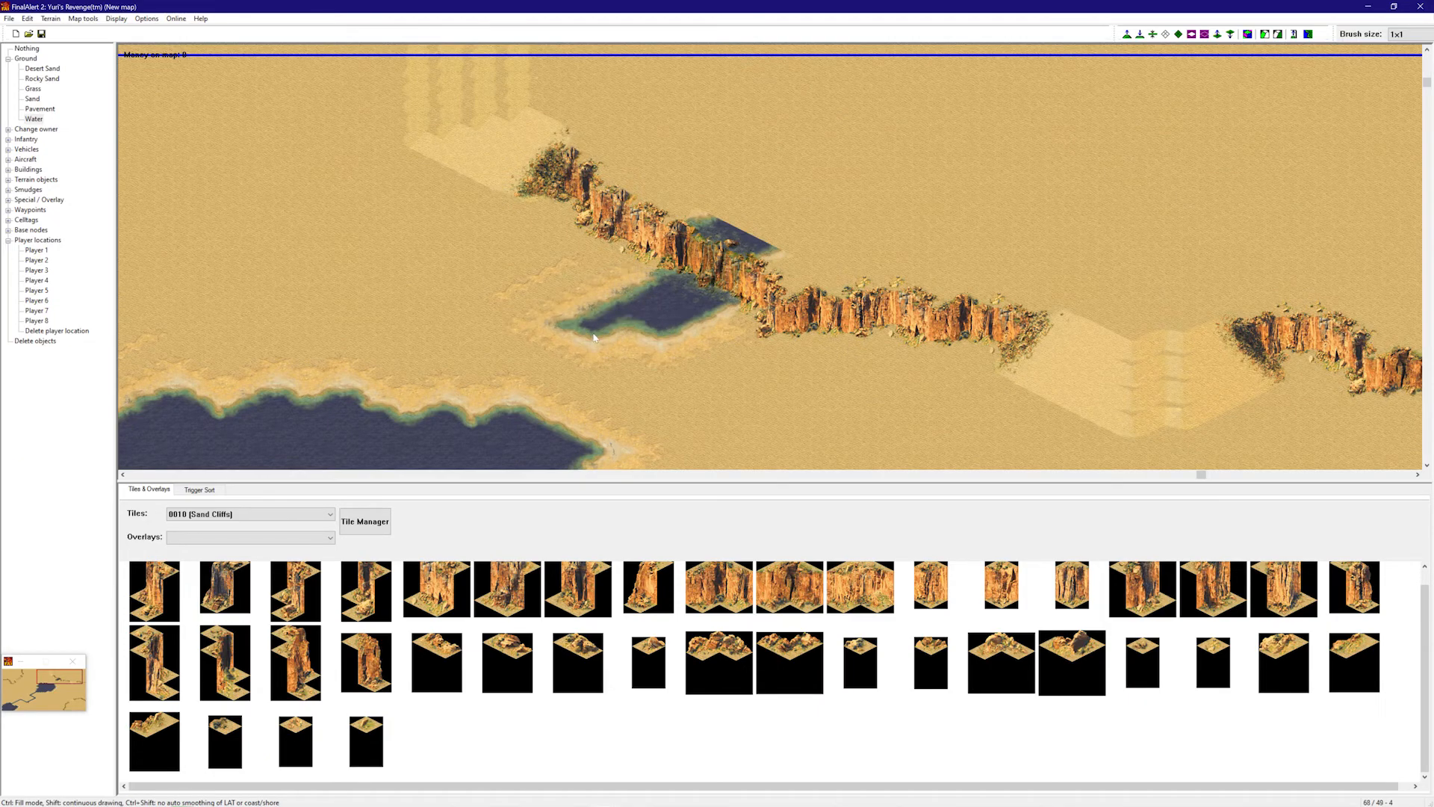
left_click(558, 348)
left_click(540, 357)
left_click(522, 367)
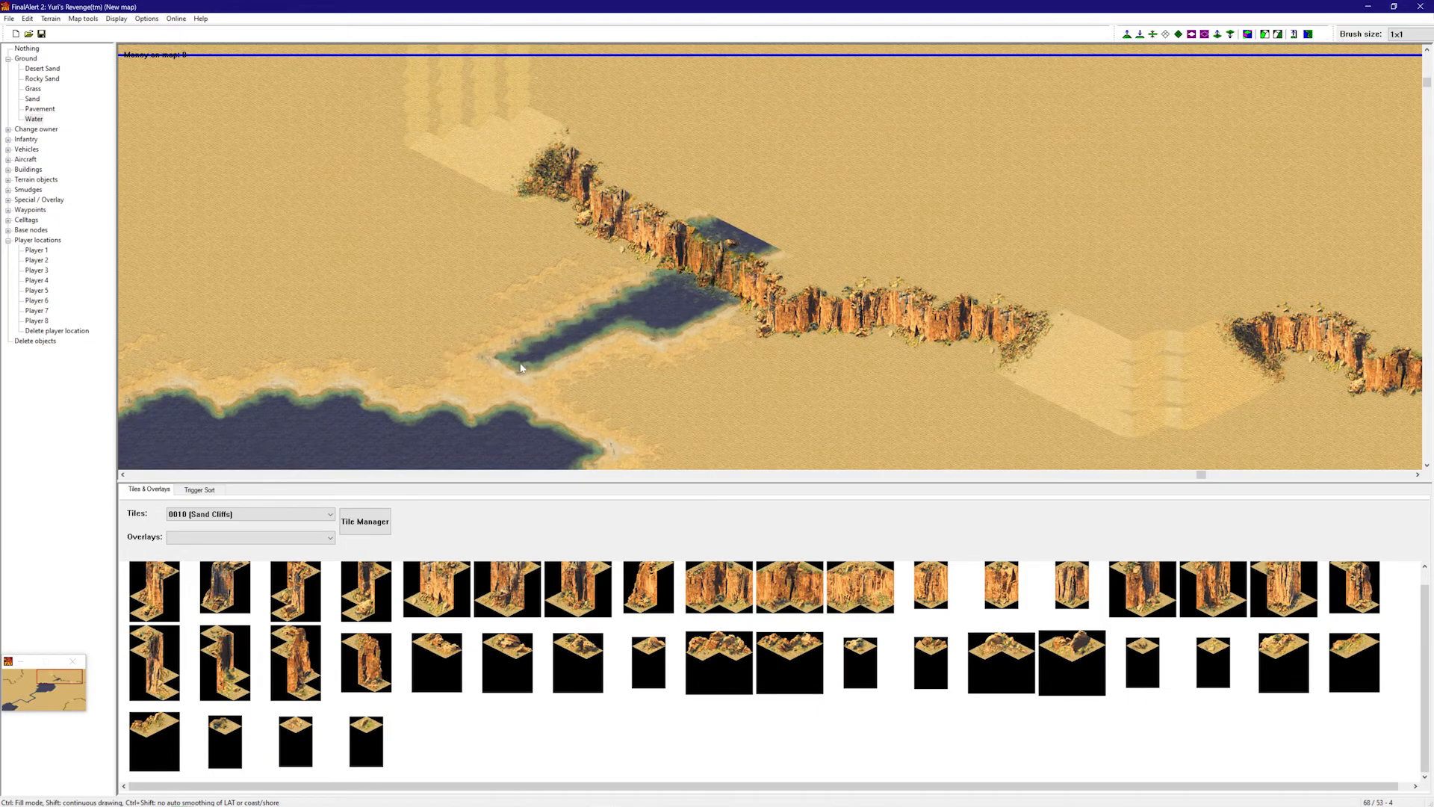
left_click(489, 385)
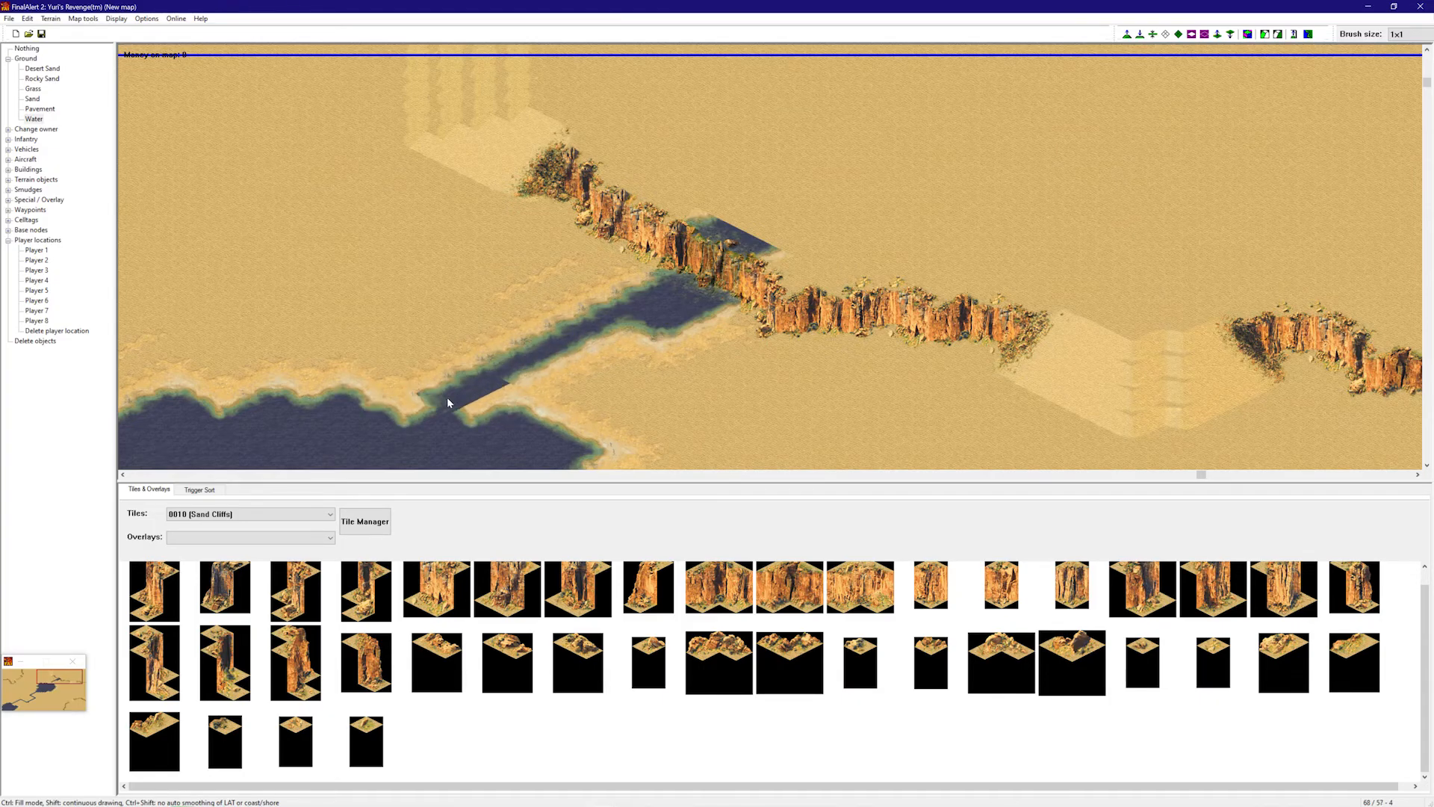
- Paint a river channel from behind the cliff up toward the map's top-right edge
right_click_drag(835, 377, 943, 321)
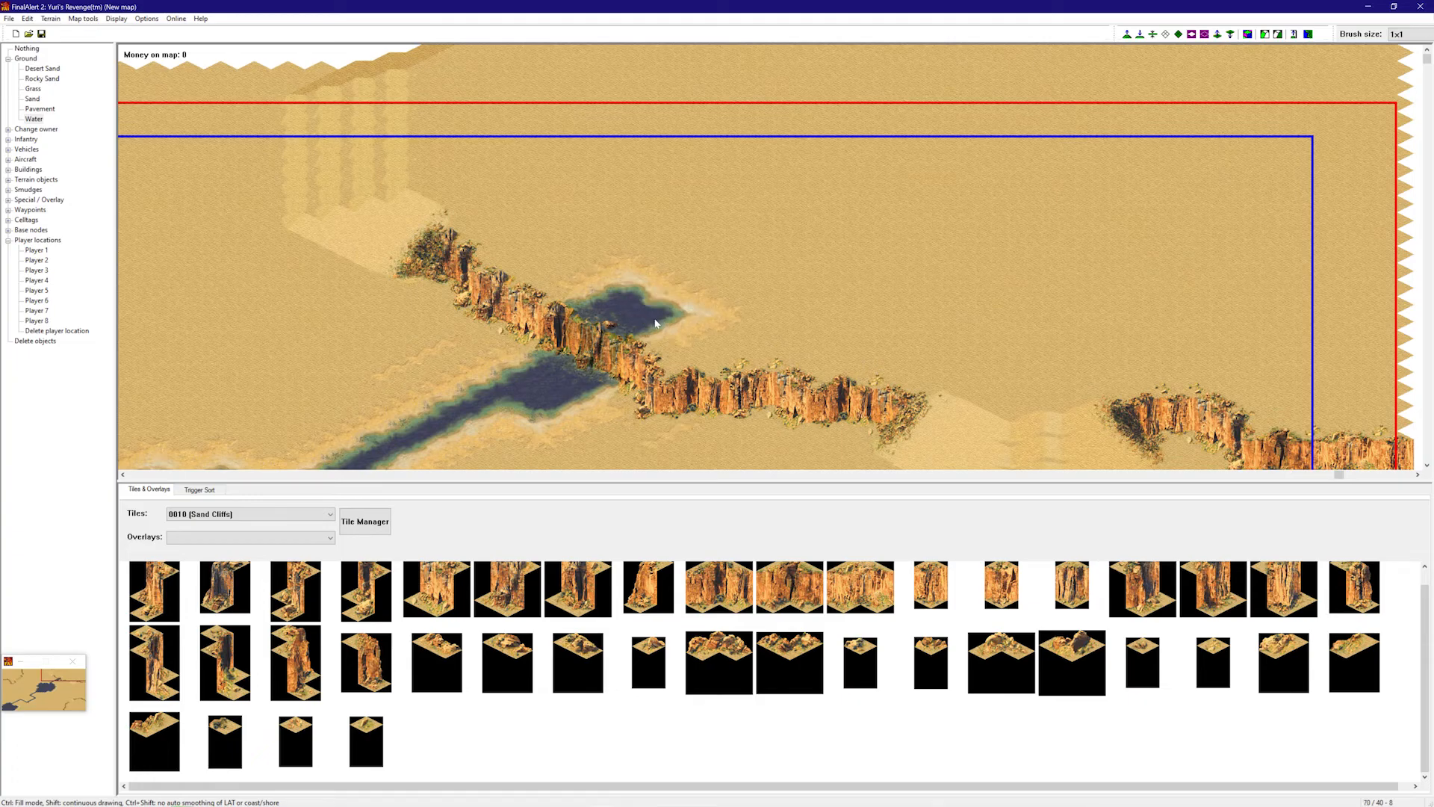
left_click(654, 305)
mouse_move(678, 293)
left_mouse_down()
mouse_move(773, 261)
mouse_move(840, 283)
left_mouse_up()
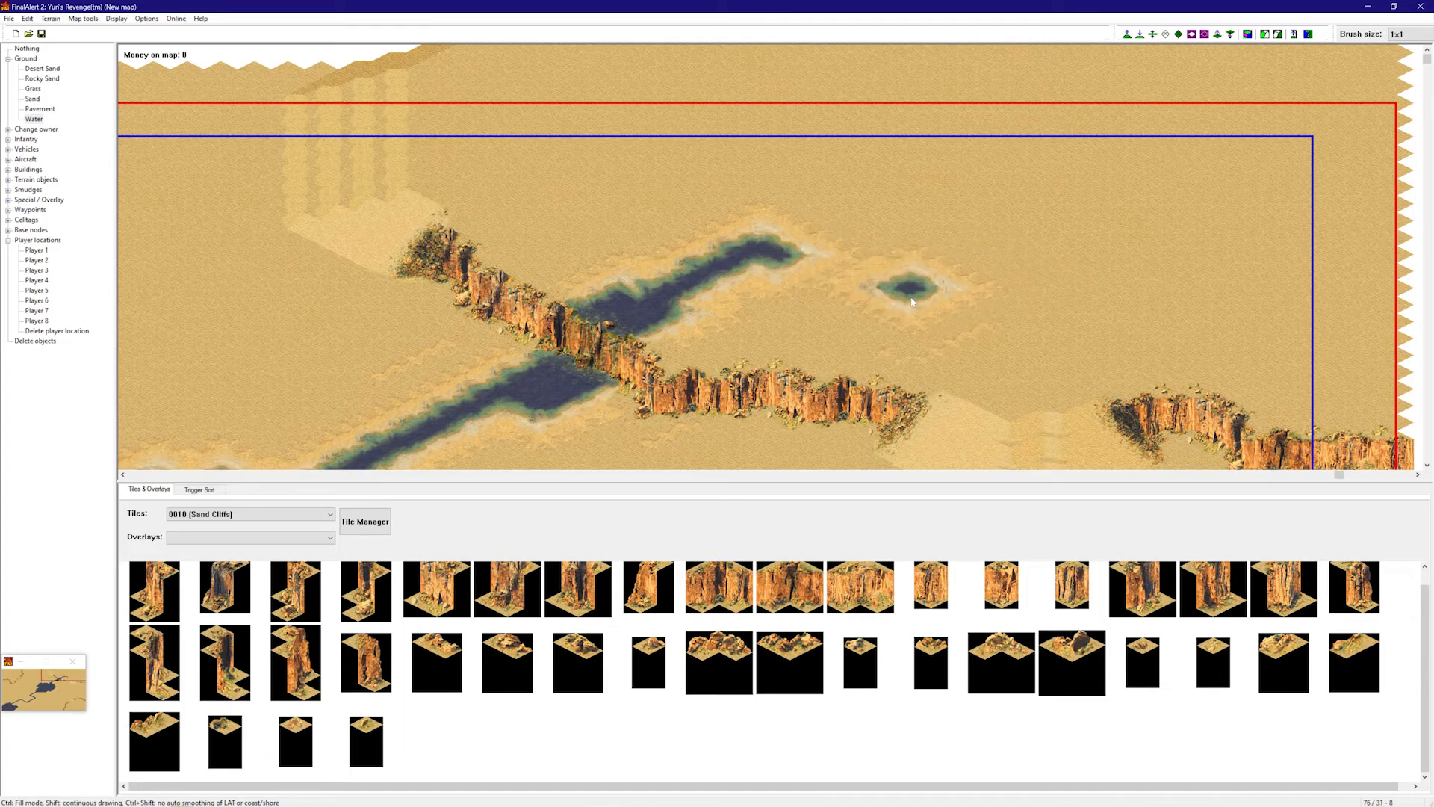
mouse_move(837, 291)
left_mouse_down()
mouse_move(999, 193)
mouse_move(1070, 173)
mouse_move(1120, 119)
mouse_move(1229, 141)
mouse_move(1315, 128)
mouse_move(1370, 138)
left_mouse_up()
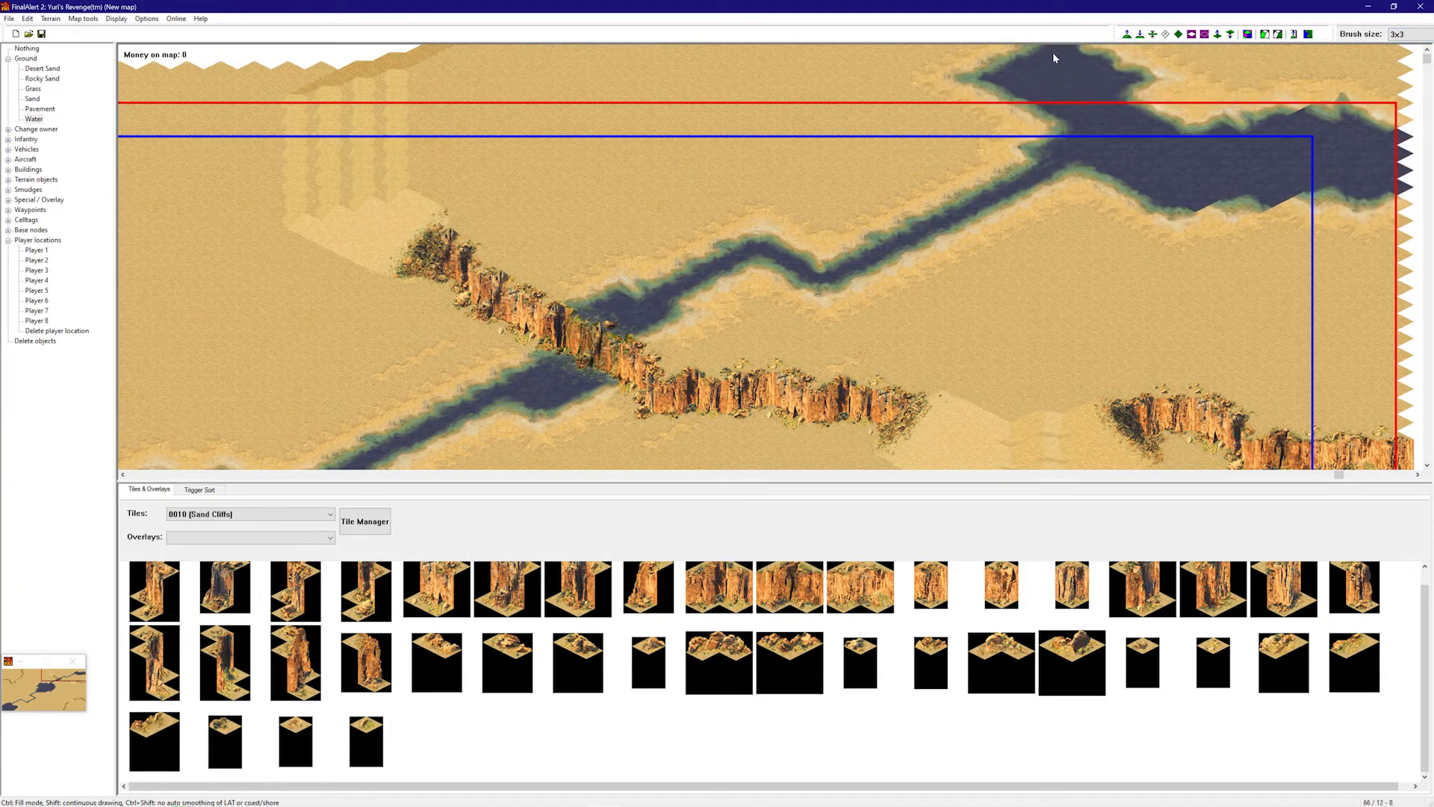
- Paint water along the top-right map edge to widen the river into a lake with a smooth lower shoreline
left_click(1059, 55)
right_click_drag(1120, 112, 1126, 83)
mouse_move(1024, 165)
left_mouse_down()
mouse_move(1170, 188)
mouse_move(1319, 176)
mouse_move(1106, 168)
left_mouse_up()
left_click_drag(1219, 180, 1348, 181)
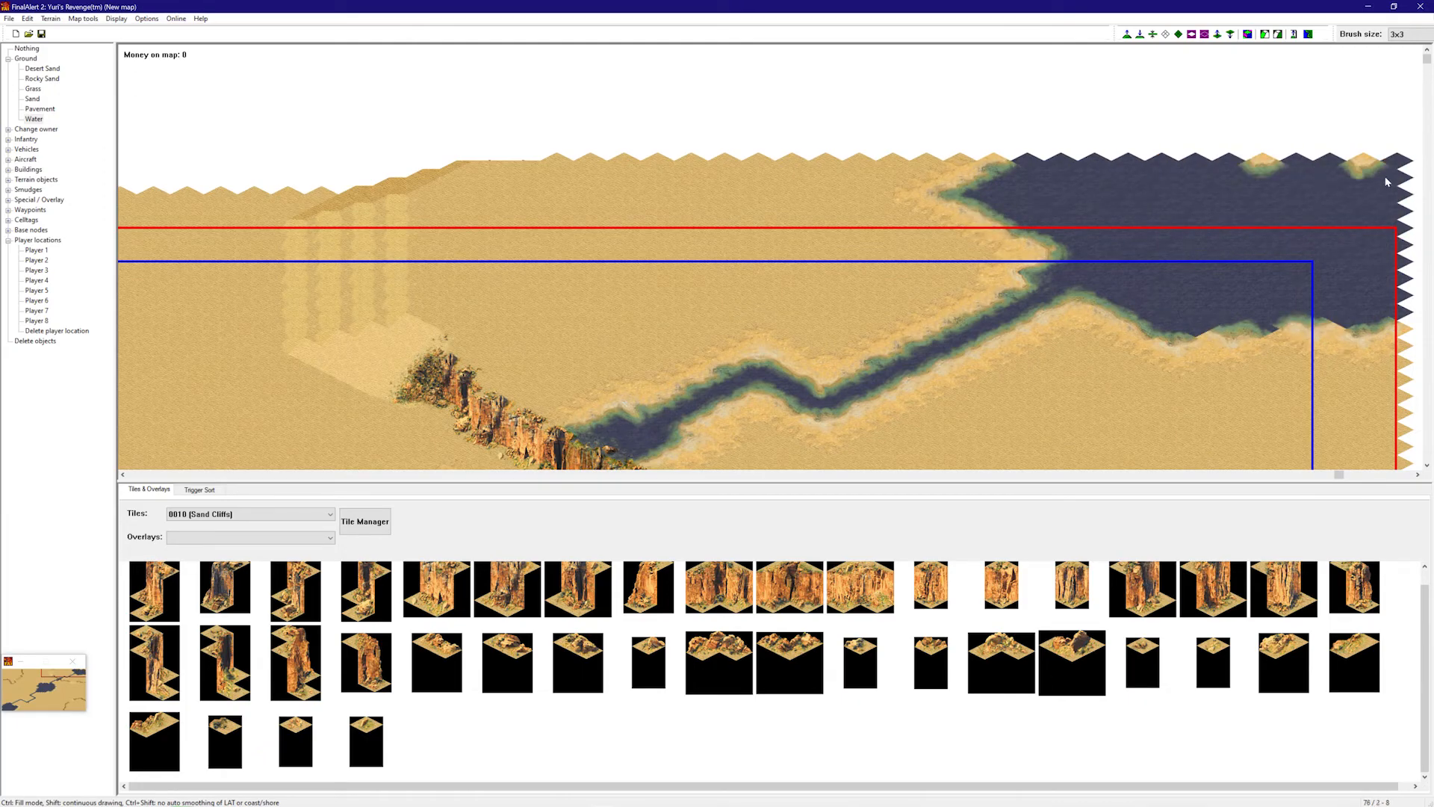
mouse_move(1258, 171)
left_mouse_down()
mouse_move(1217, 269)
mouse_move(1324, 272)
left_mouse_up()
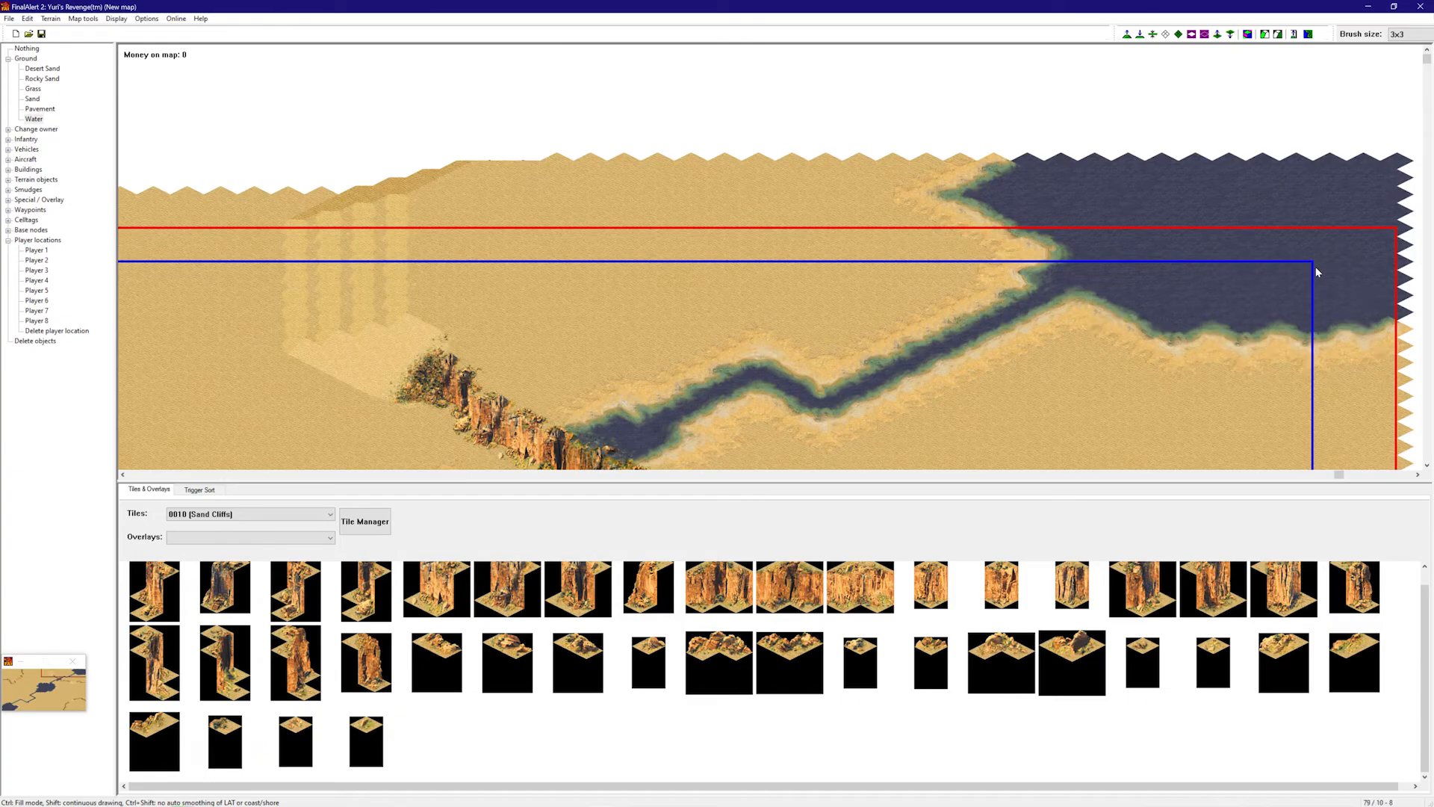
right_click_drag(1316, 272, 1319, 288)
- Drop the water brush and pan across the whole map to review the lake and terrain
right_click(926, 328)
mouse_move(903, 343)
right_mouse_down()
mouse_move(736, 429)
mouse_move(869, 380)
mouse_move(878, 359)
right_mouse_up()
right_click_drag(881, 327, 1203, 160)
mouse_move(1124, 183)
right_mouse_down()
mouse_move(570, 445)
mouse_move(597, 396)
right_mouse_up()
mouse_move(463, 273)
right_mouse_down()
mouse_move(226, 72)
mouse_move(313, 301)
right_mouse_up()
mouse_move(585, 336)
right_mouse_down()
mouse_move(330, 195)
mouse_move(839, 310)
mouse_move(841, 232)
right_mouse_up()
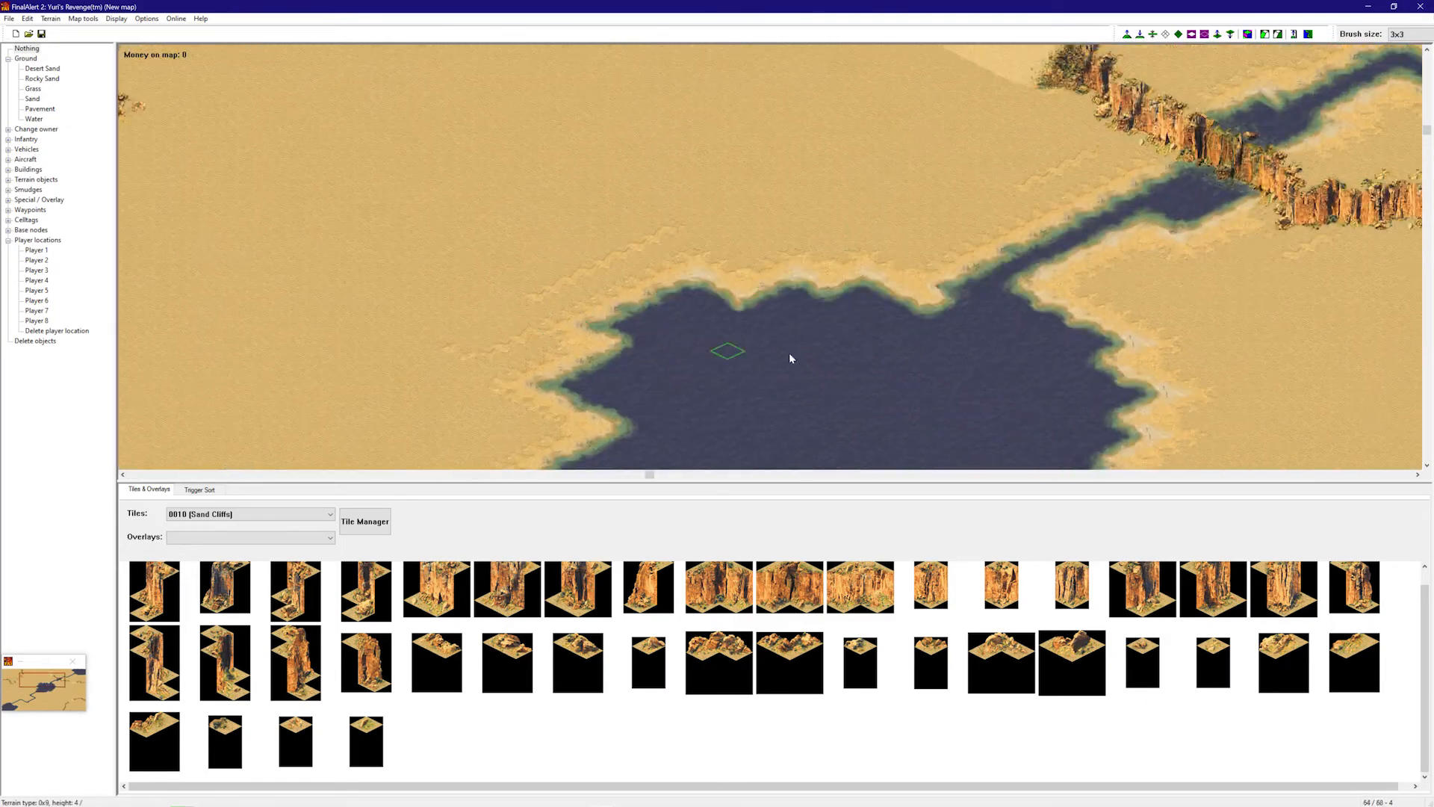
right_click_drag(728, 352, 928, 391)
mouse_move(867, 333)
right_mouse_down()
mouse_move(792, 418)
mouse_move(806, 411)
right_mouse_up()
right_click_drag(918, 324, 1004, 265)
mouse_move(994, 272)
right_mouse_down()
mouse_move(781, 1)
mouse_move(1046, 400)
mouse_move(1230, 271)
right_mouse_up()
mouse_move(1021, 227)
right_mouse_down()
mouse_move(1041, 359)
mouse_move(806, 172)
right_mouse_up()
mouse_move(885, 297)
right_mouse_down()
mouse_move(908, 187)
mouse_move(644, 439)
mouse_move(954, 178)
right_mouse_up()
mouse_move(999, 295)
right_mouse_down()
mouse_move(1123, 150)
mouse_move(813, 324)
mouse_move(746, 252)
right_mouse_up()
right_click_drag(864, 256, 954, 324)
mouse_move(1044, 304)
right_mouse_down()
mouse_move(1130, 289)
mouse_move(1076, 374)
mouse_move(816, 496)
mouse_move(685, 250)
right_mouse_up()
right_click_drag(884, 311, 721, 90)
mouse_move(694, 99)
right_mouse_down()
mouse_move(657, 112)
mouse_move(538, 93)
right_mouse_up()
right_click_drag(746, 127, 799, 67)
right_click_drag(861, 221, 802, 358)
right_click_drag(859, 299, 1074, 127)
mouse_move(788, 348)
right_mouse_down()
mouse_move(672, 440)
mouse_move(583, 463)
right_mouse_up()
right_click_drag(864, 291, 1083, 314)
right_click_drag(800, 321, 1225, 284)
right_click_drag(1023, 253, 1329, 164)
mouse_move(1167, 221)
right_mouse_down()
mouse_move(1210, 120)
mouse_move(1172, 392)
mouse_move(1296, 269)
right_mouse_up()
right_click_drag(1311, 327, 1381, 309)
right_click_drag(1034, 359, 992, 469)
mouse_move(918, 425)
right_mouse_down()
mouse_move(882, 291)
mouse_move(676, 362)
mouse_move(863, 238)
mouse_move(775, 208)
right_mouse_up()
mouse_move(650, 166)
right_mouse_down()
mouse_move(608, 192)
mouse_move(733, 294)
mouse_move(944, 383)
mouse_move(736, 224)
right_mouse_up()
mouse_move(553, 166)
right_mouse_down()
mouse_move(649, 269)
mouse_move(862, 263)
mouse_move(568, 373)
right_mouse_up()
- Select the 0076 Sand Shoreline Bridges tile set in the Tiles list
scroll(285, 521, "down", 5)
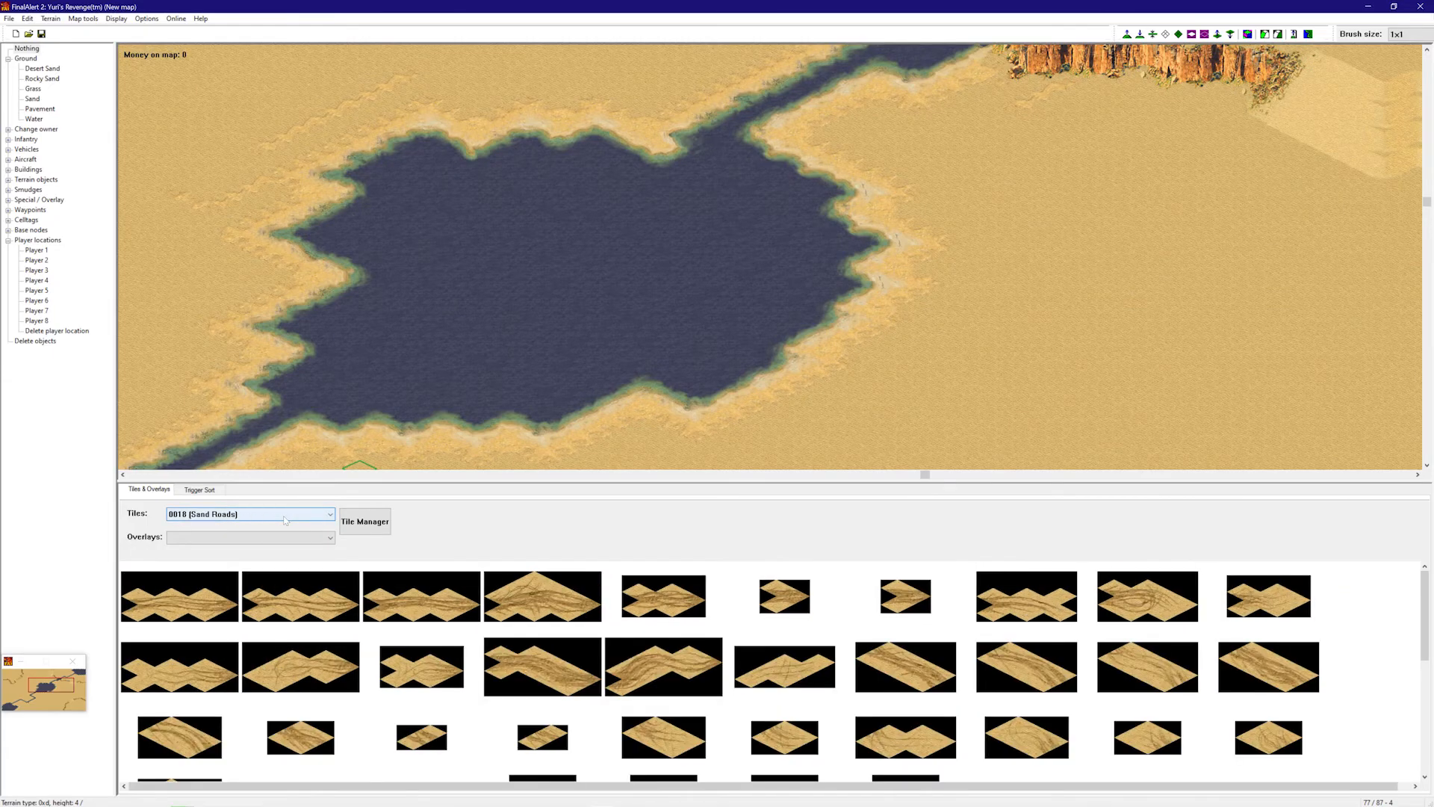
scroll(285, 520, "down", 6)
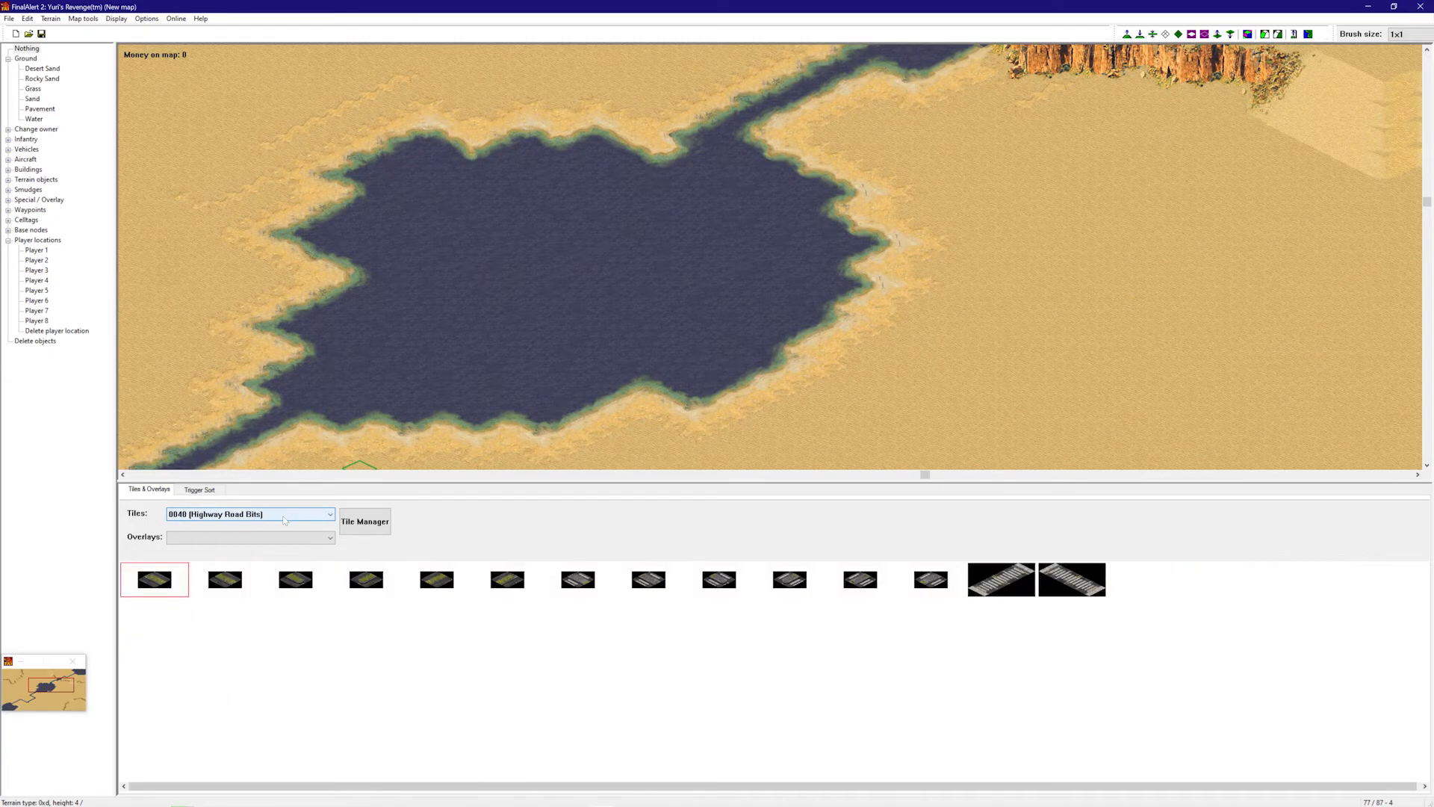
scroll(285, 520, "down", 5)
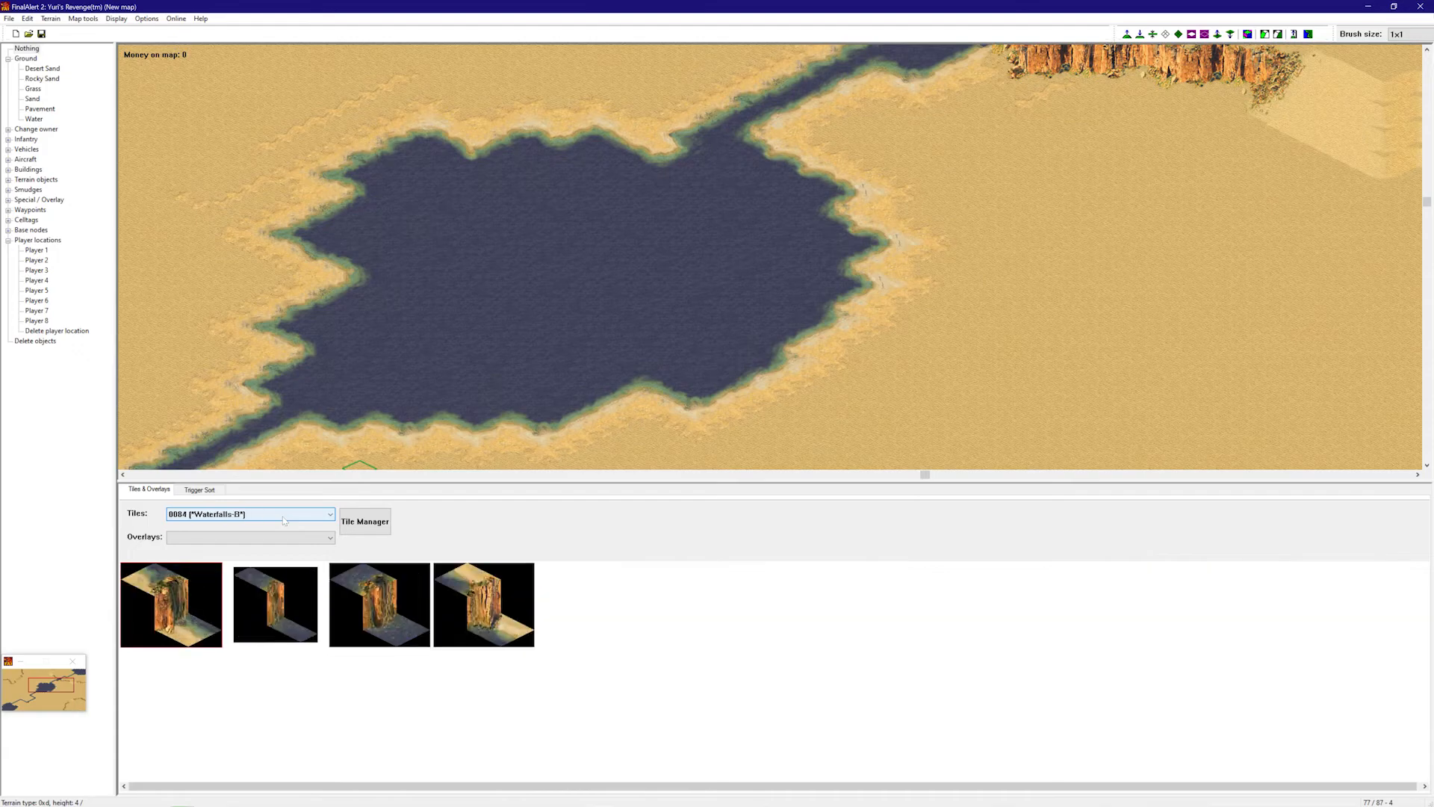
scroll(286, 521, "up", 4)
scroll(285, 521, "down", 3)
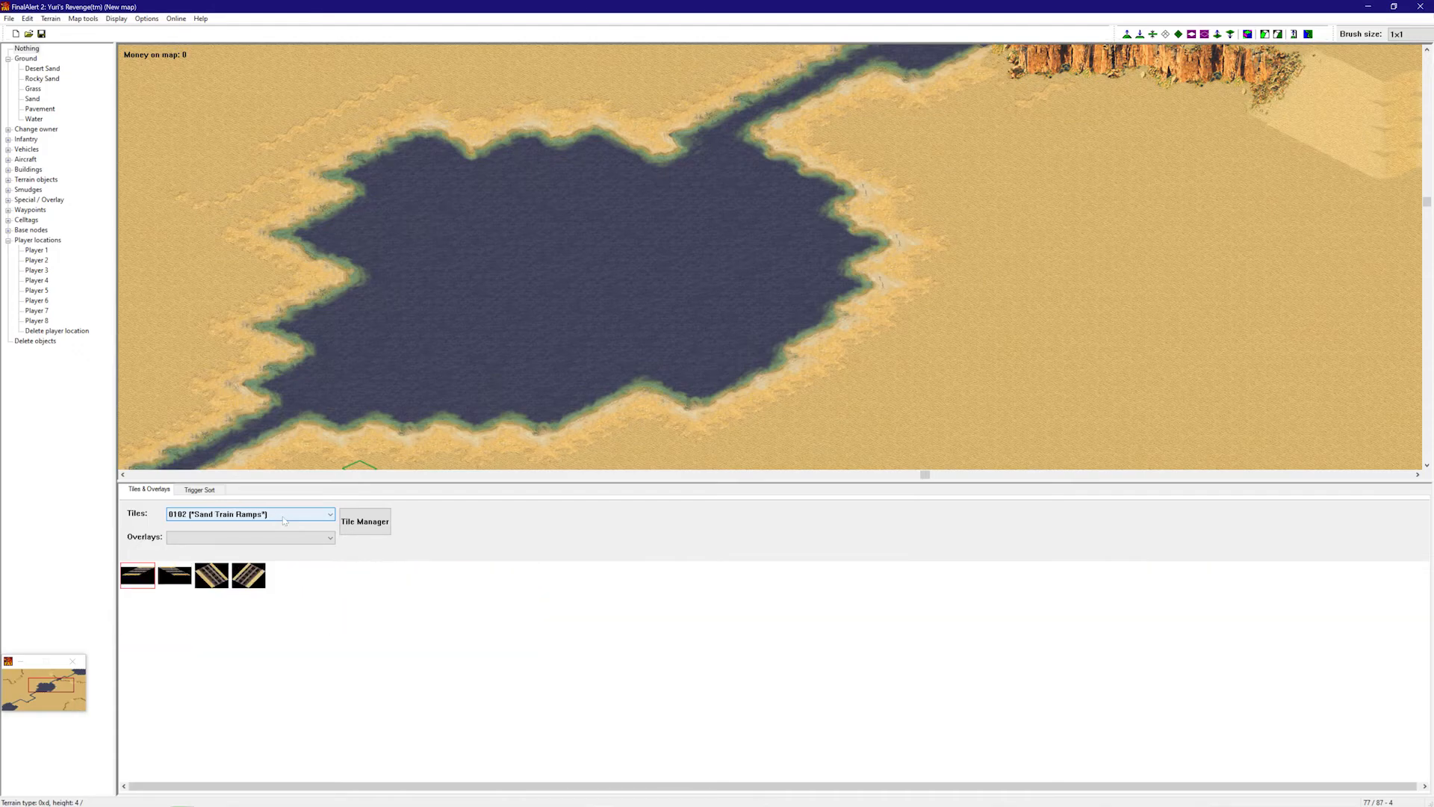
scroll(283, 520, "up", 5)
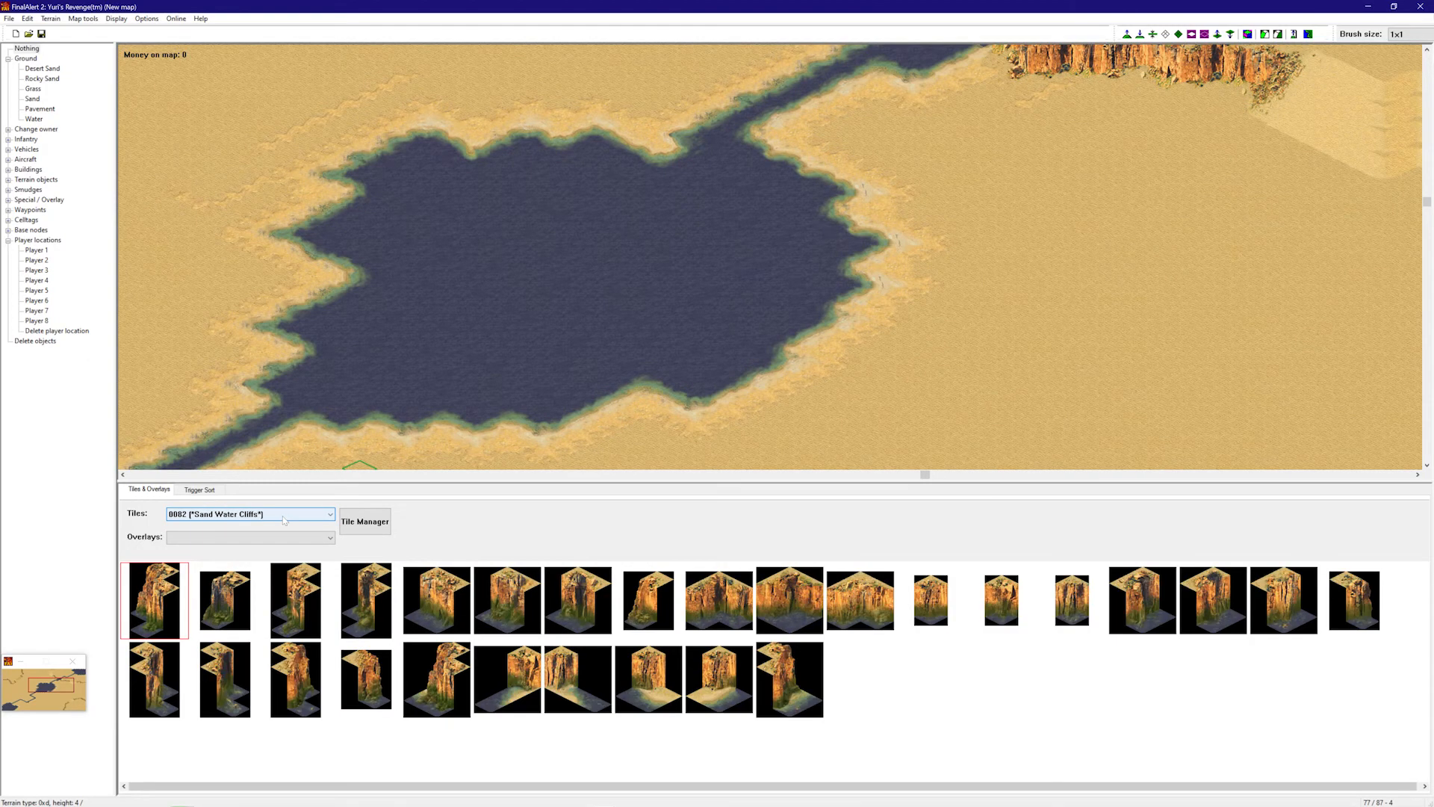
scroll(283, 521, "up", 6)
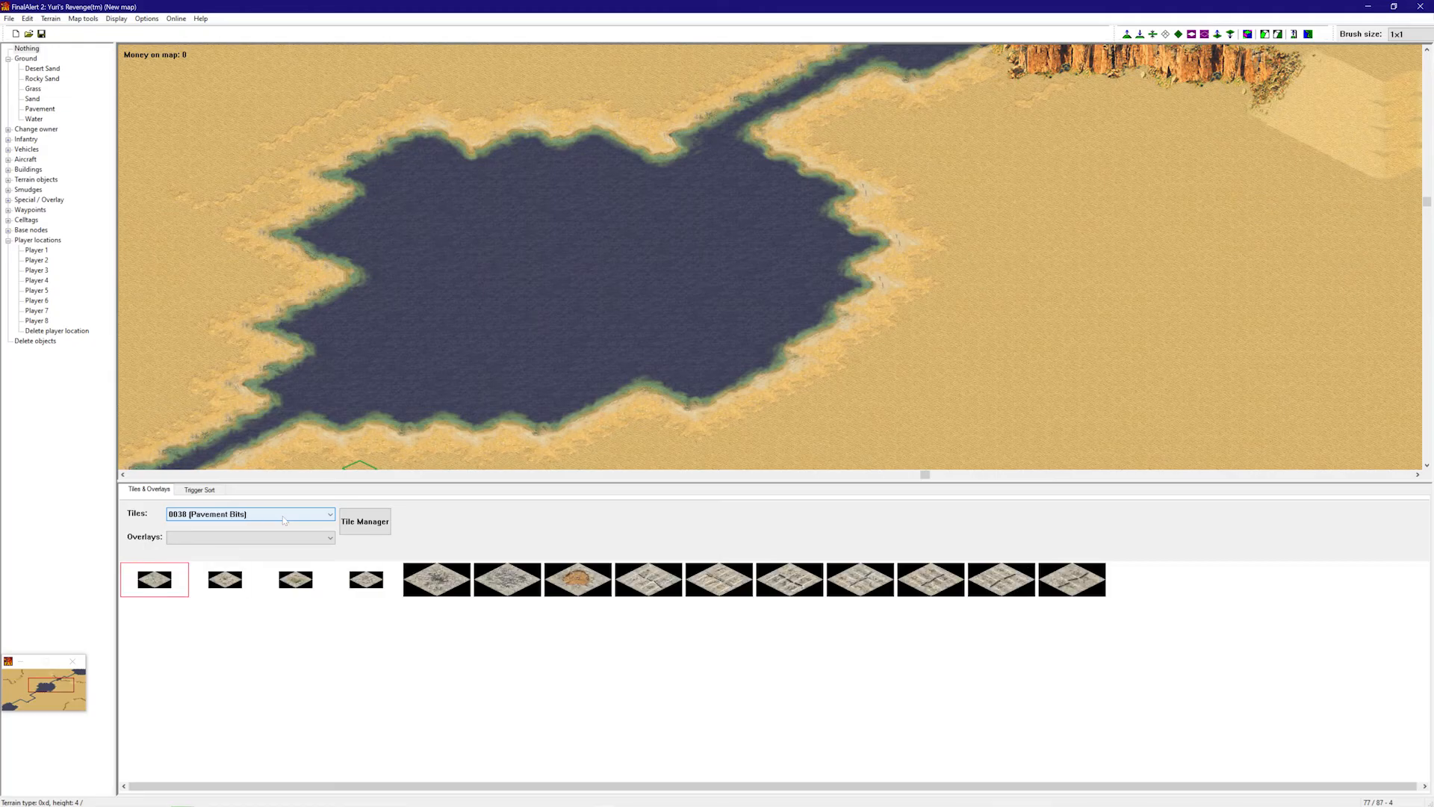
scroll(285, 521, "up", 5)
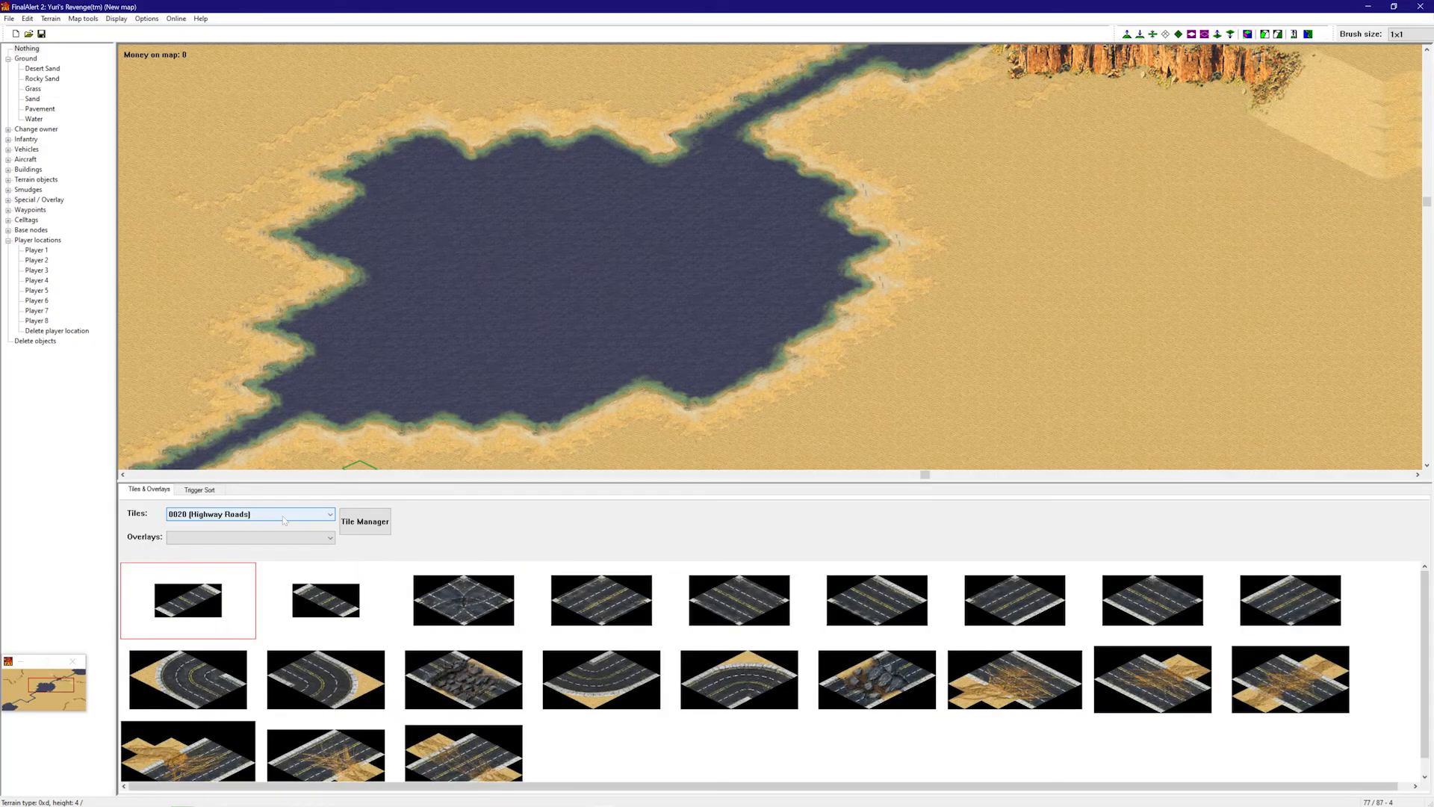
scroll(284, 521, "up", 3)
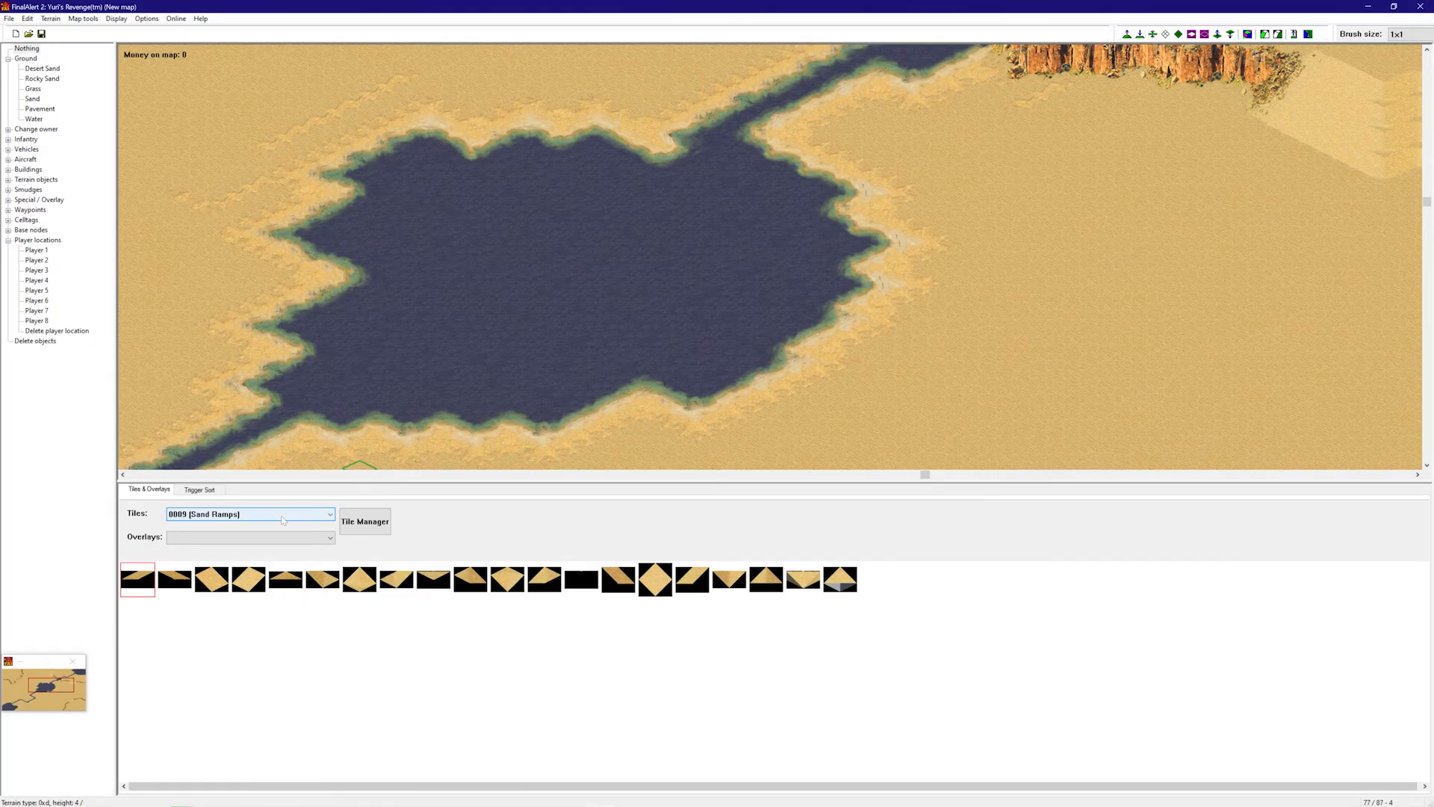
left_click(283, 519)
scroll(261, 597, "down", 3)
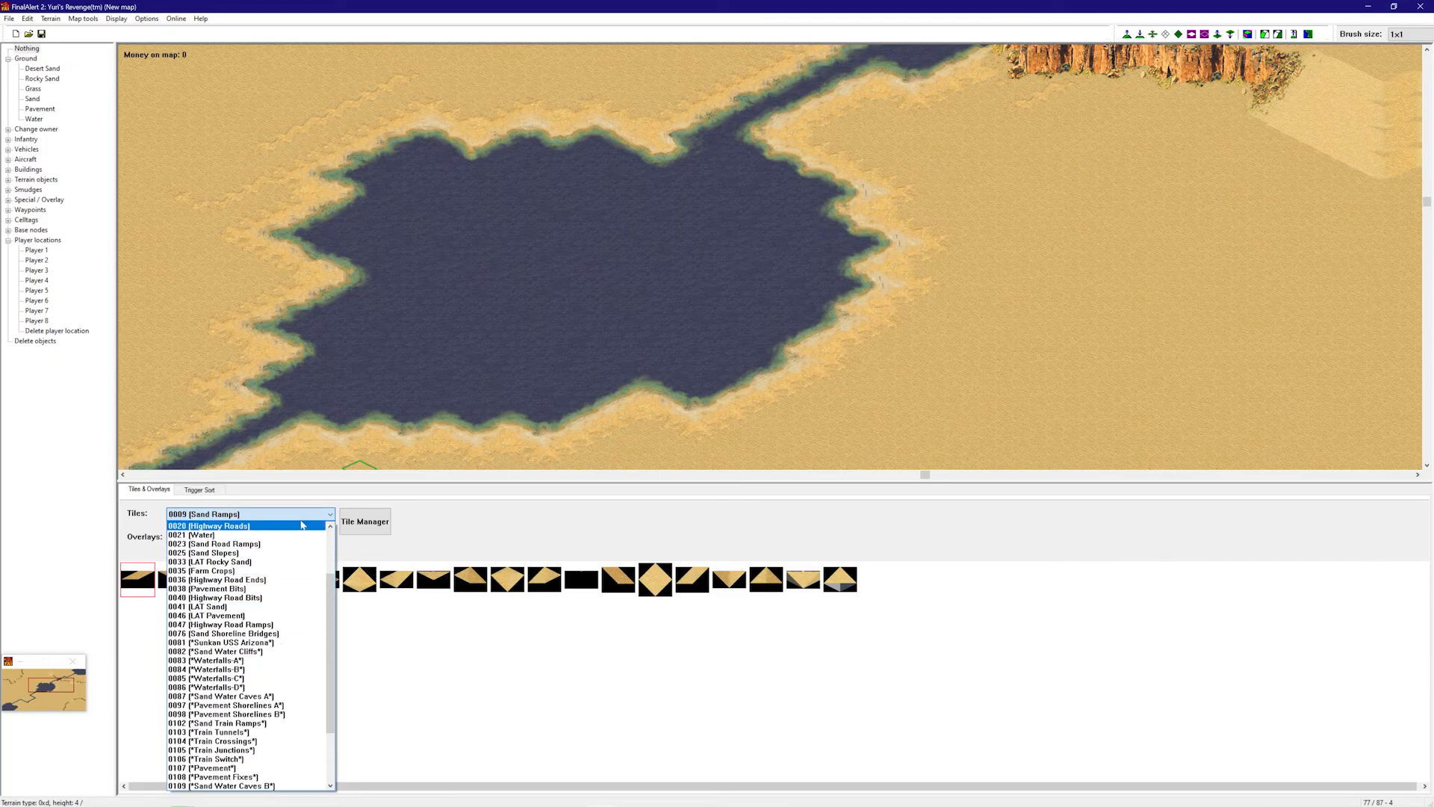
left_click(240, 526)
- Browse the Sand Shoreline Bridges tiles to find the river-crossing pieces
scroll(240, 523, "down", 2)
scroll(240, 523, "down", 13)
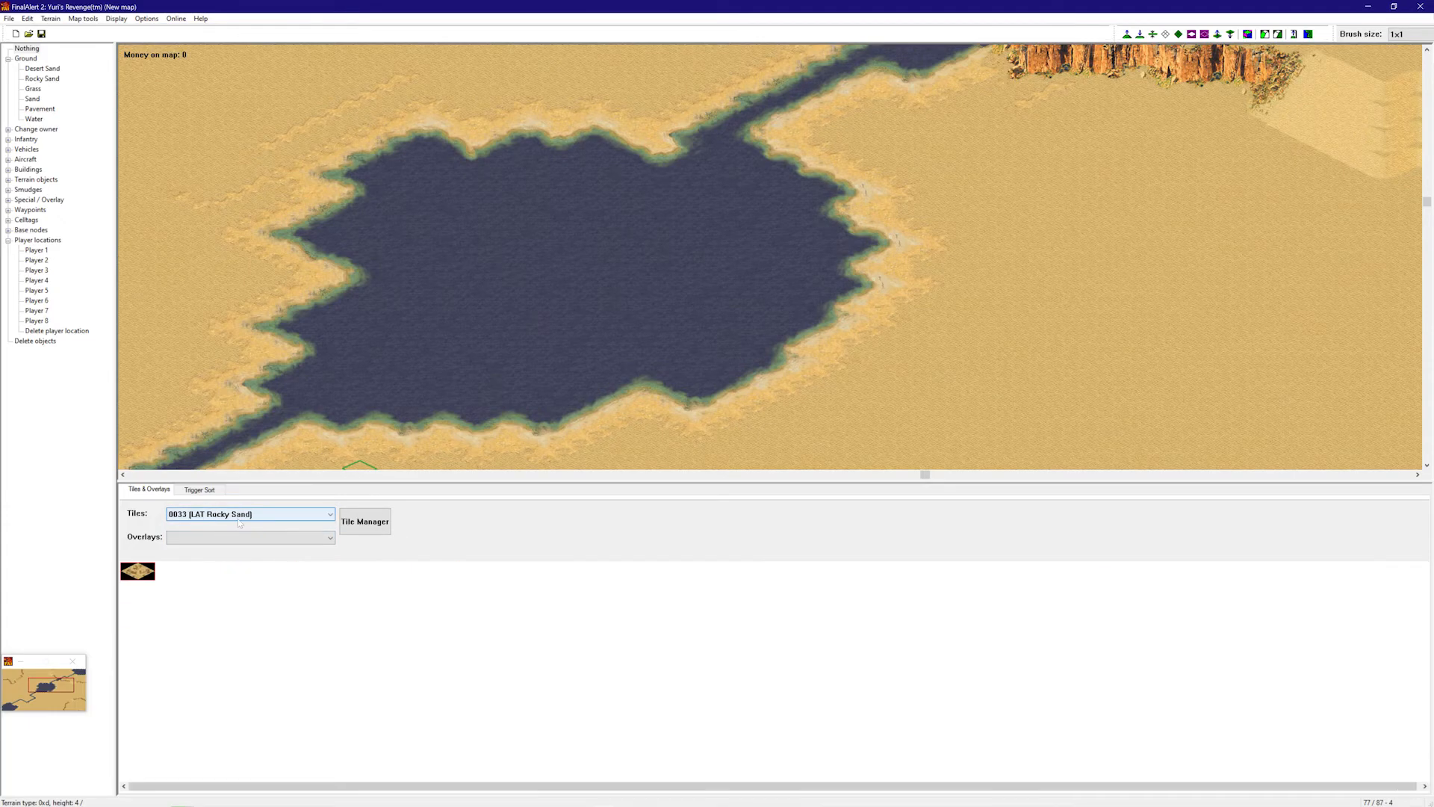
scroll(239, 523, "down", 20)
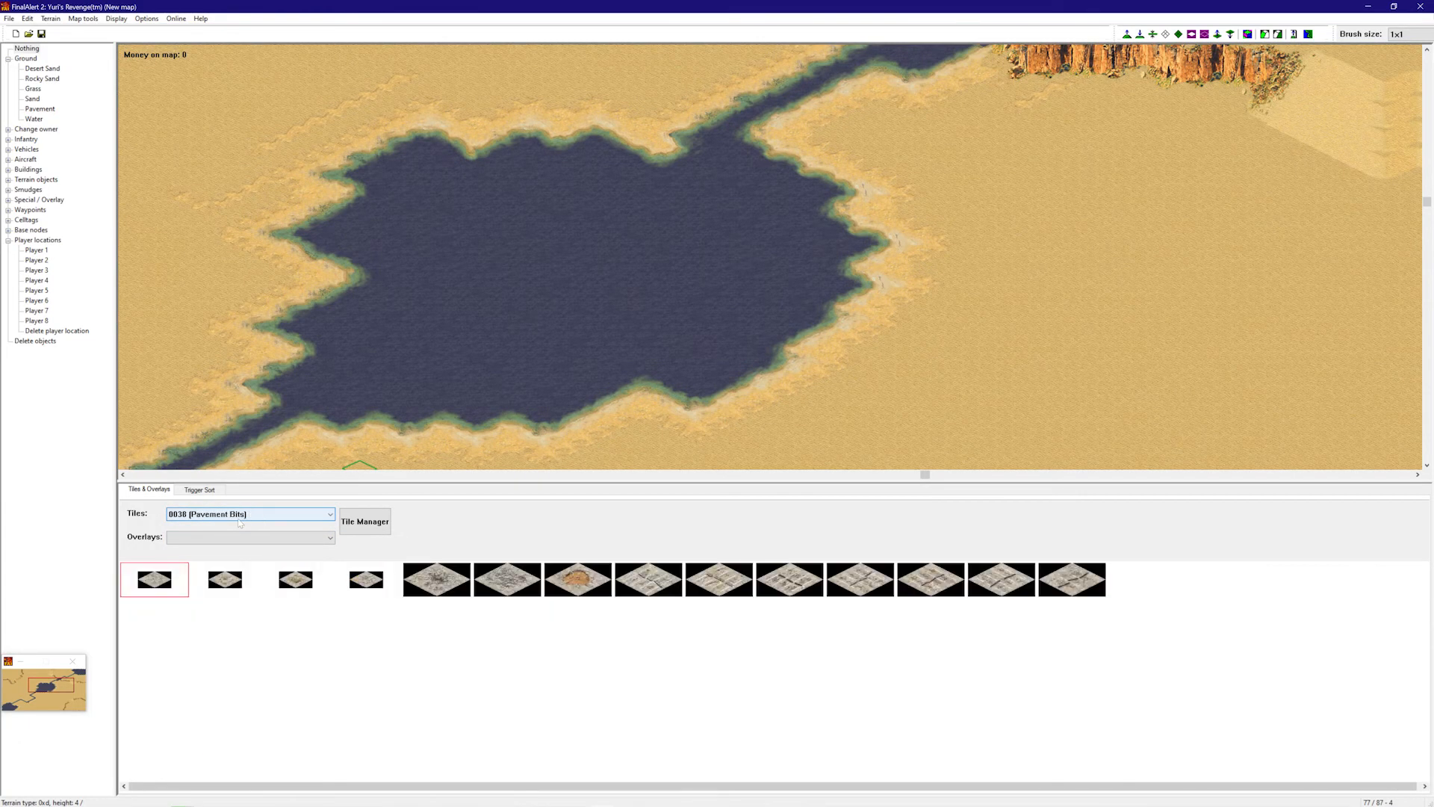
scroll(240, 525, "down", 5)
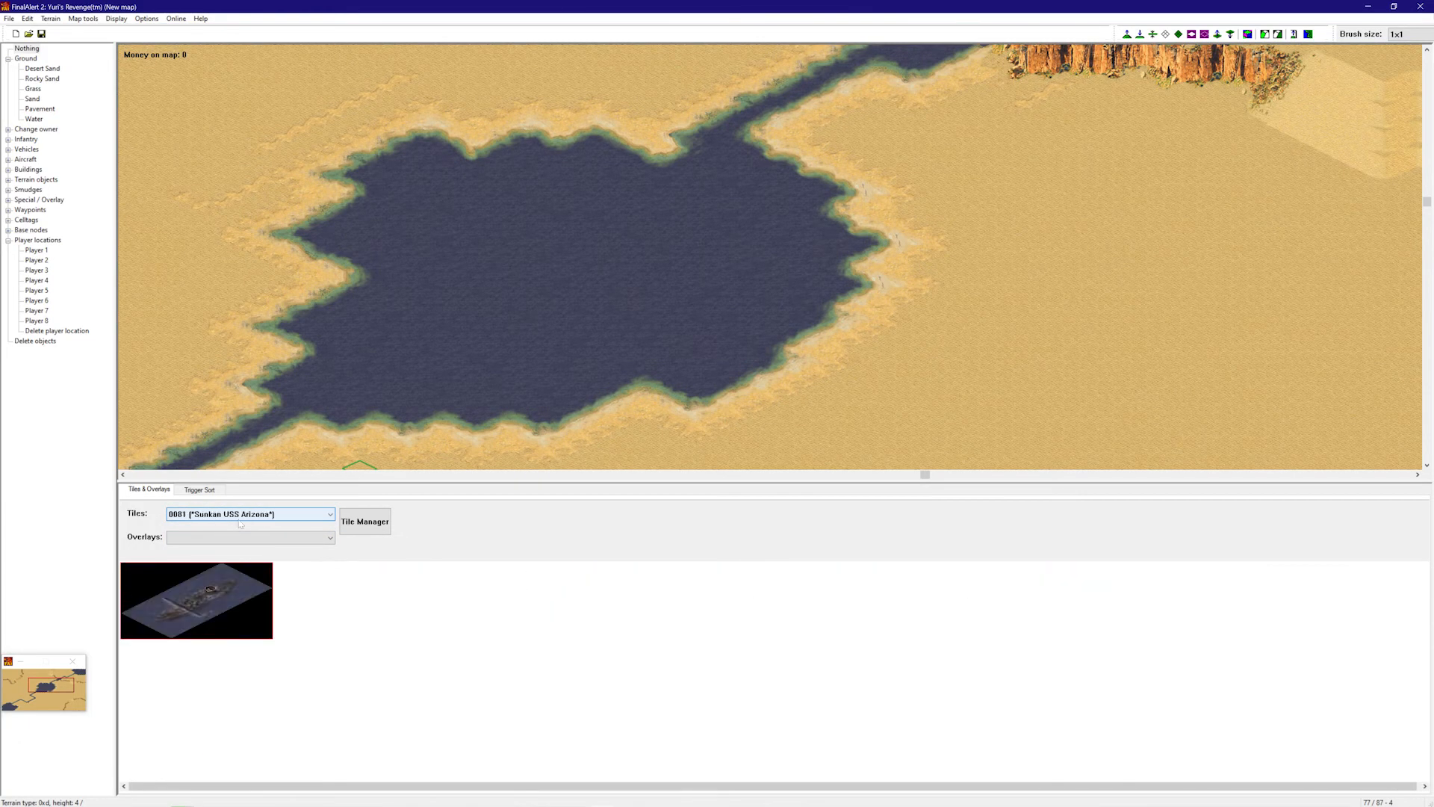
scroll(241, 525, "down", 6)
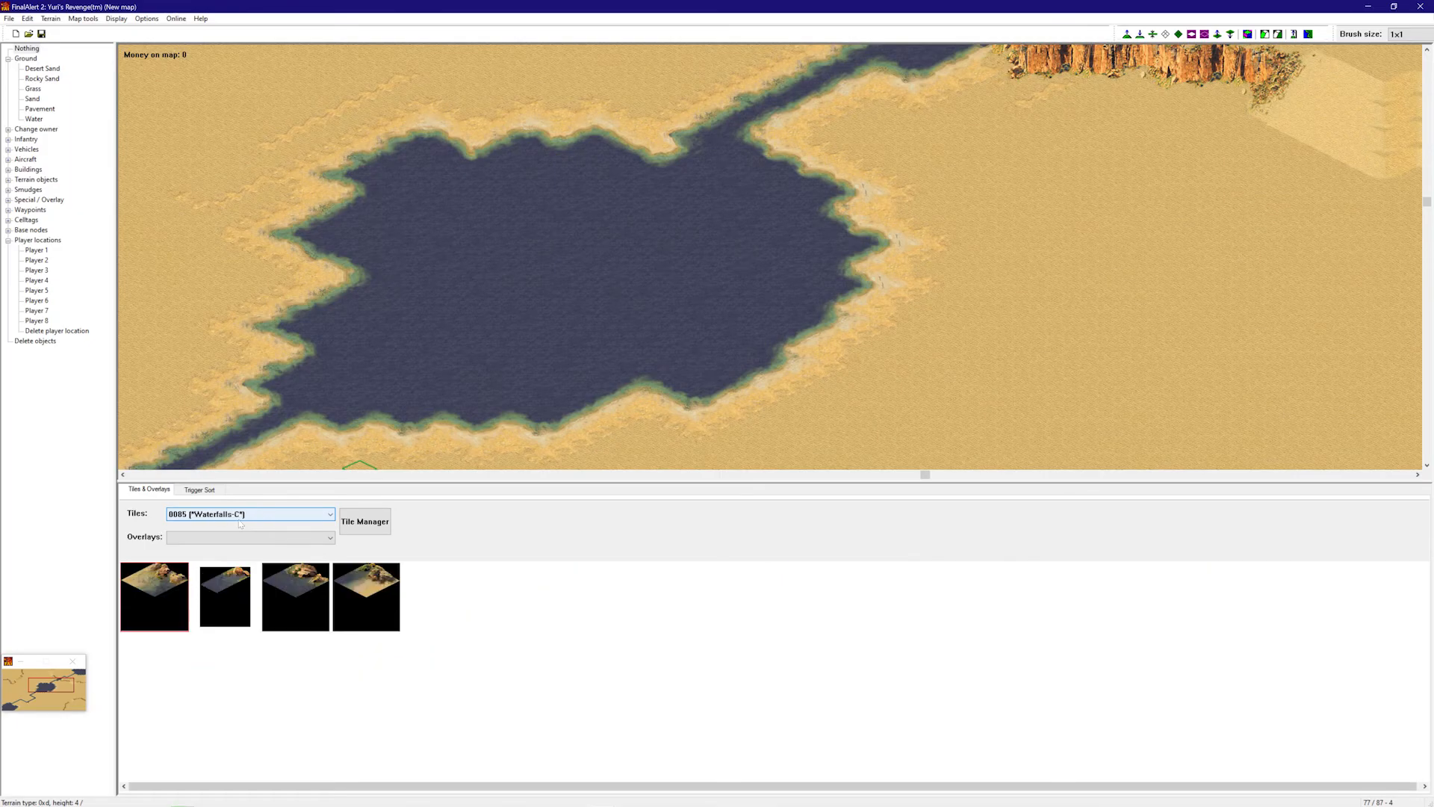
scroll(240, 525, "up", 2)
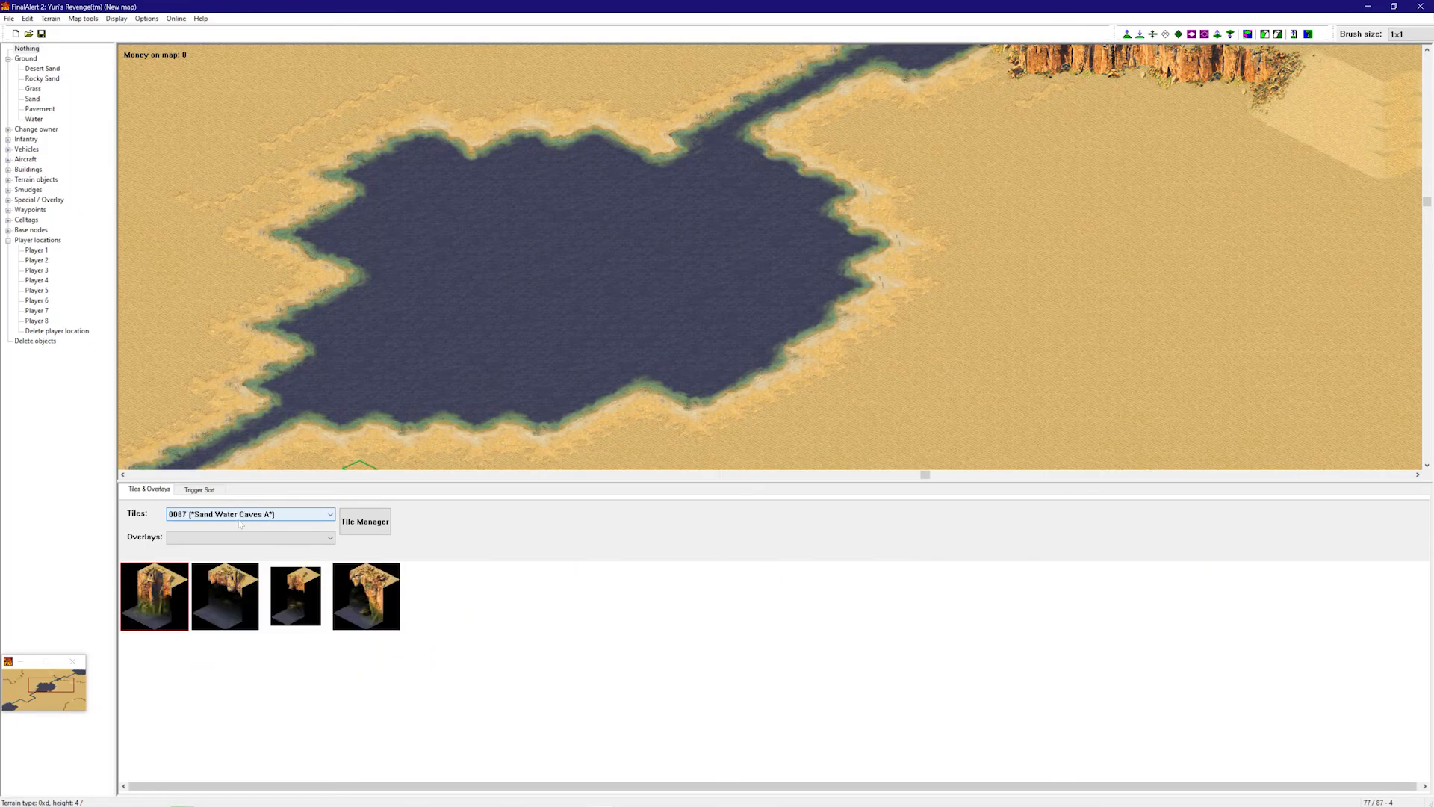
scroll(240, 524, "up", 3)
scroll(240, 525, "up", 20)
scroll(241, 525, "up", 1)
scroll(242, 524, "down", 20)
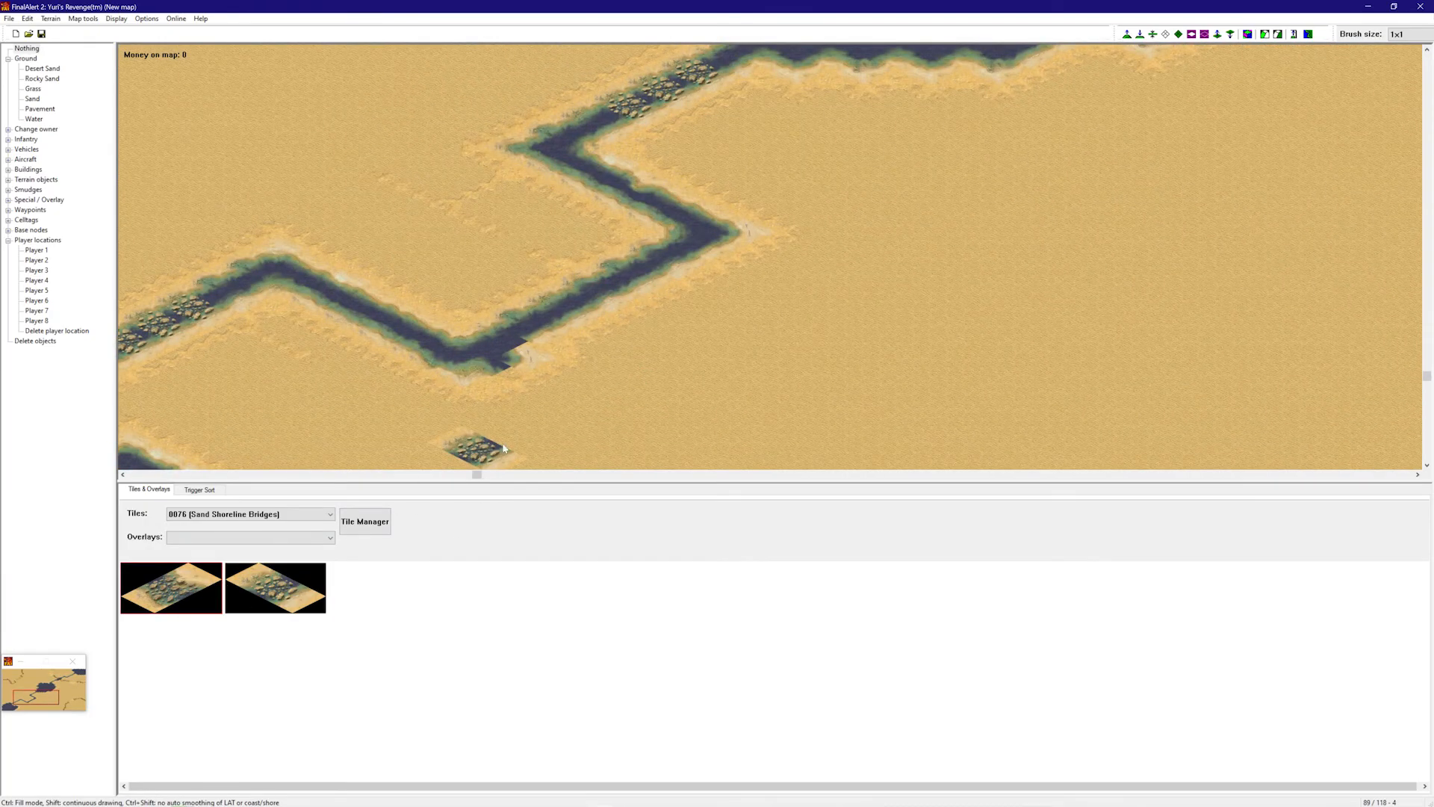
right_click_drag(635, 343, 732, 299)
right_click_drag(598, 262, 706, 187)
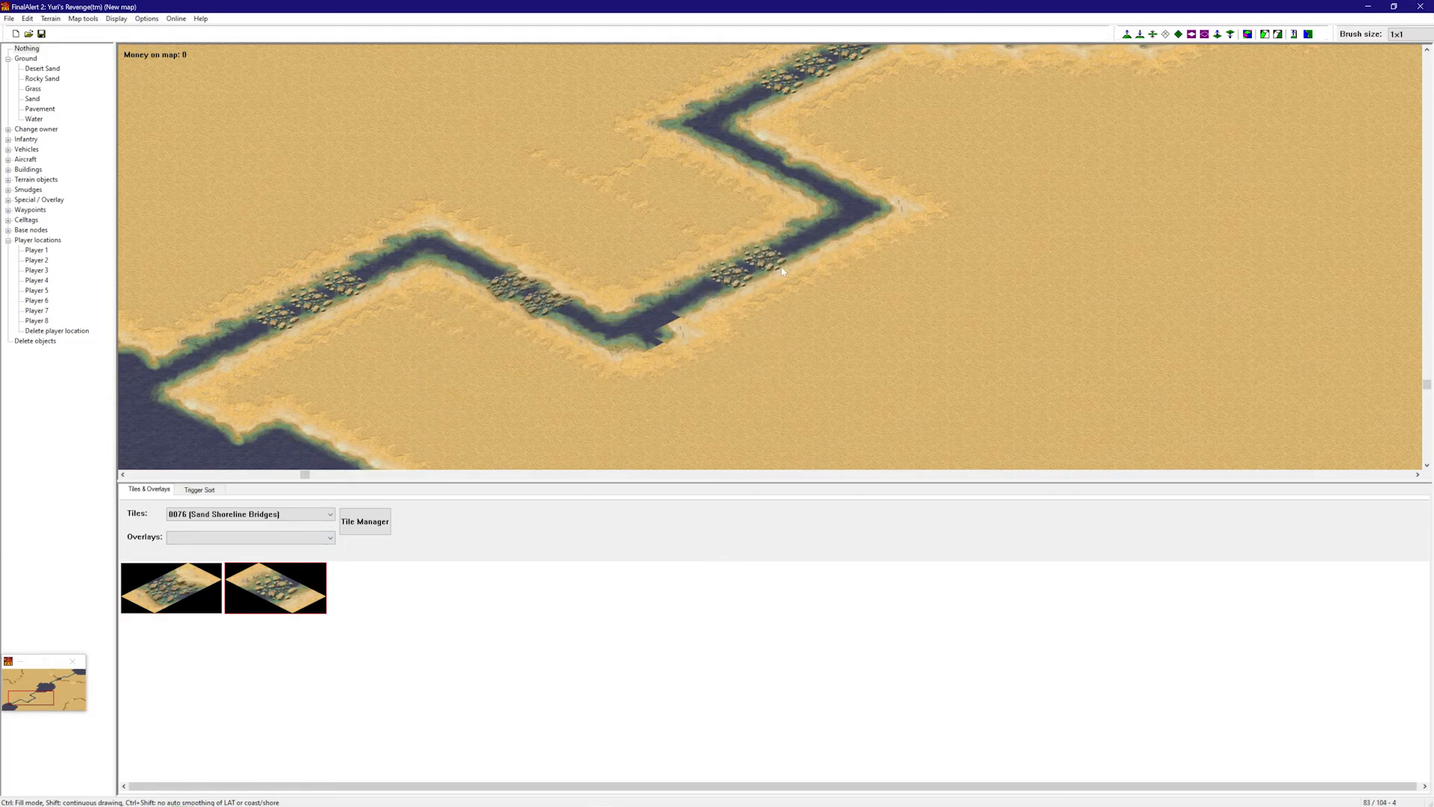
right_click_drag(808, 262, 955, 452)
right_click(981, 279)
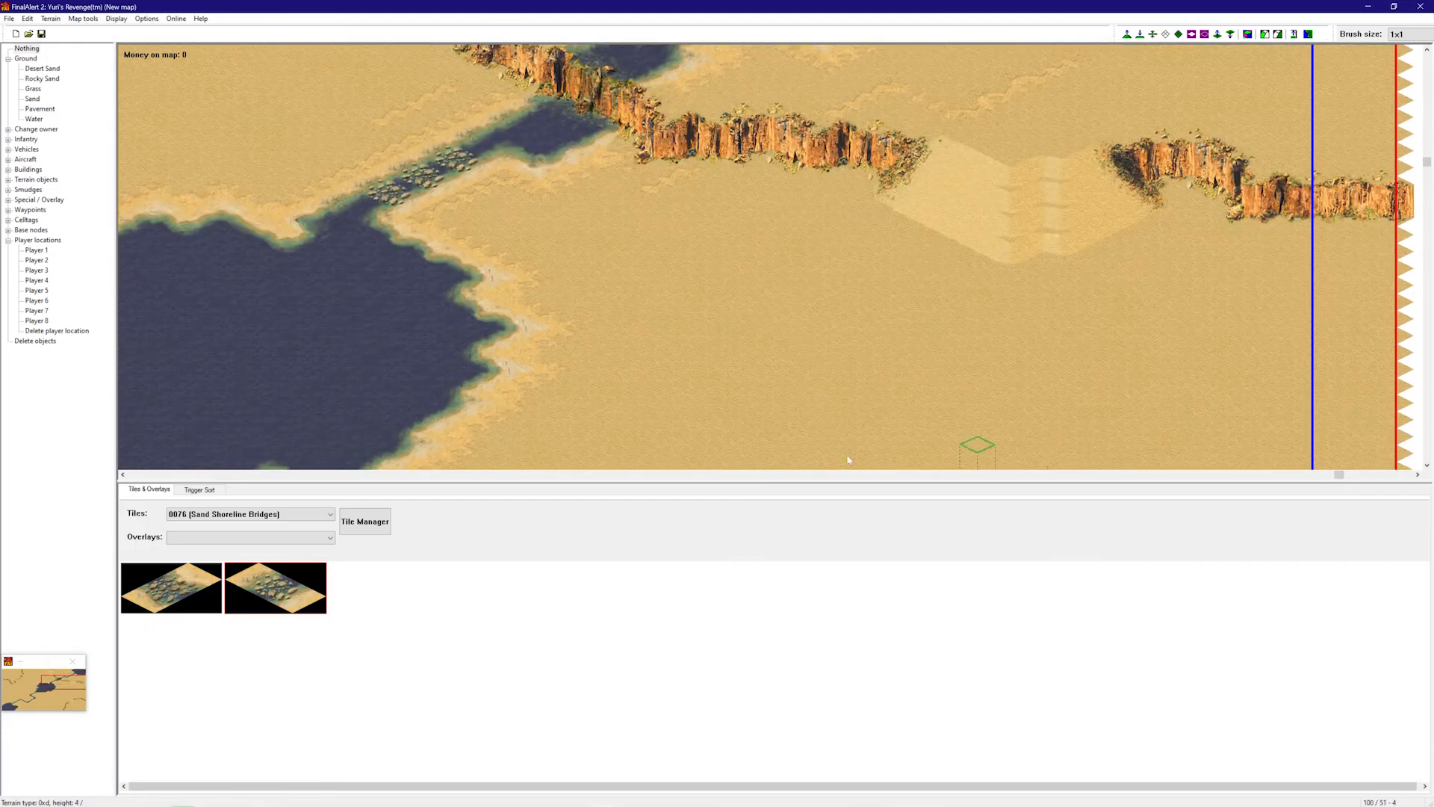
scroll(202, 520, "up", 20)
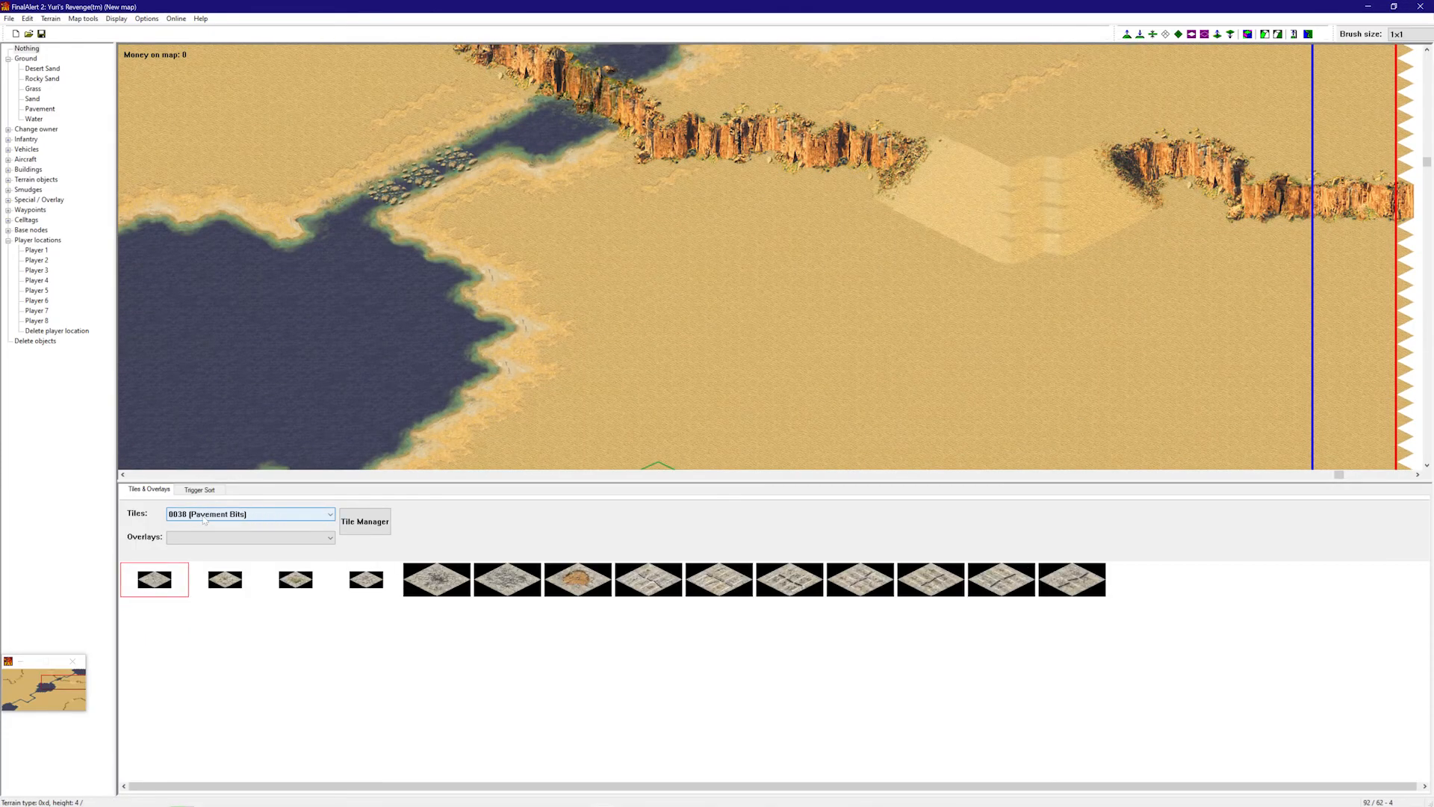
scroll(204, 520, "up", 11)
right_click_drag(470, 384, 373, 449)
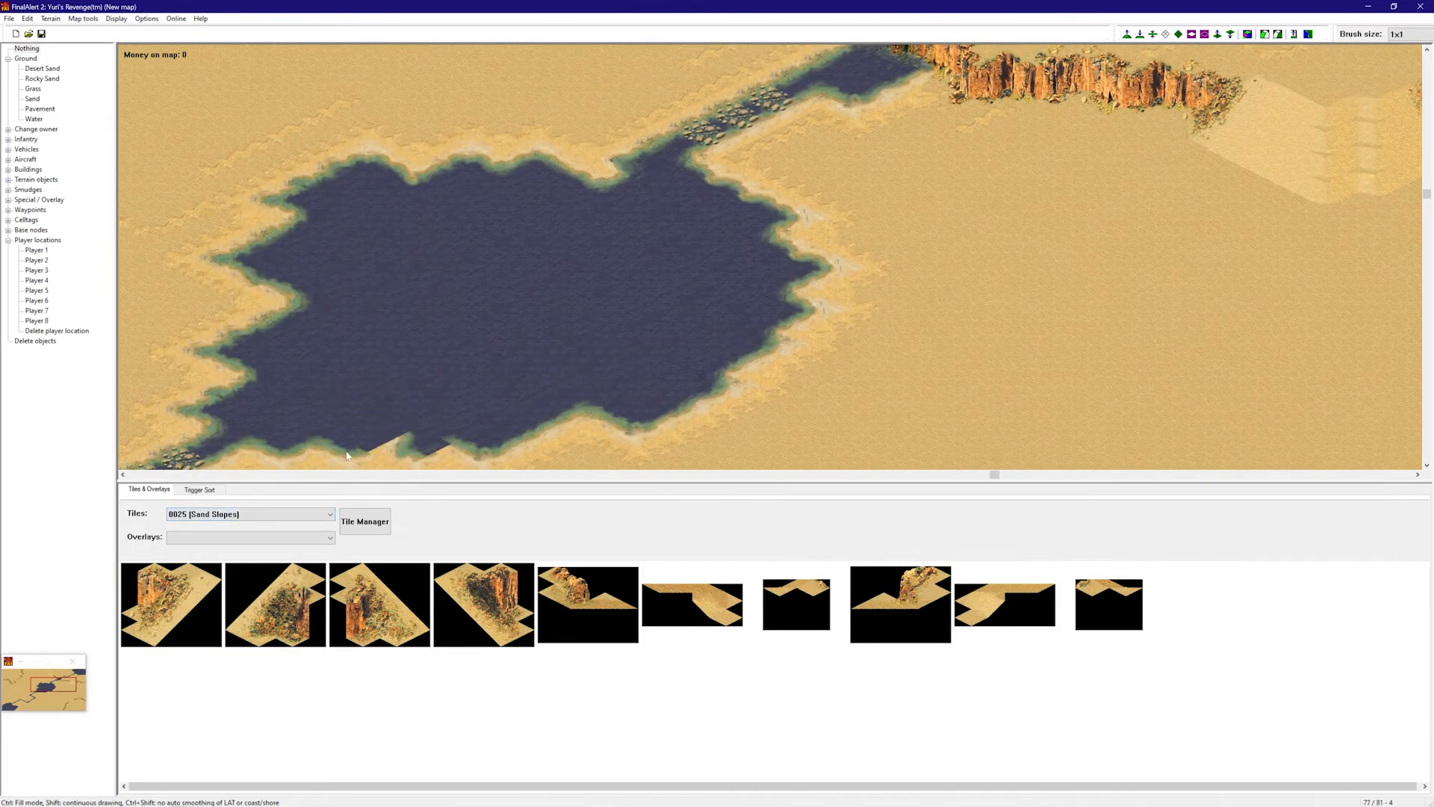
scroll(216, 520, "up", 12)
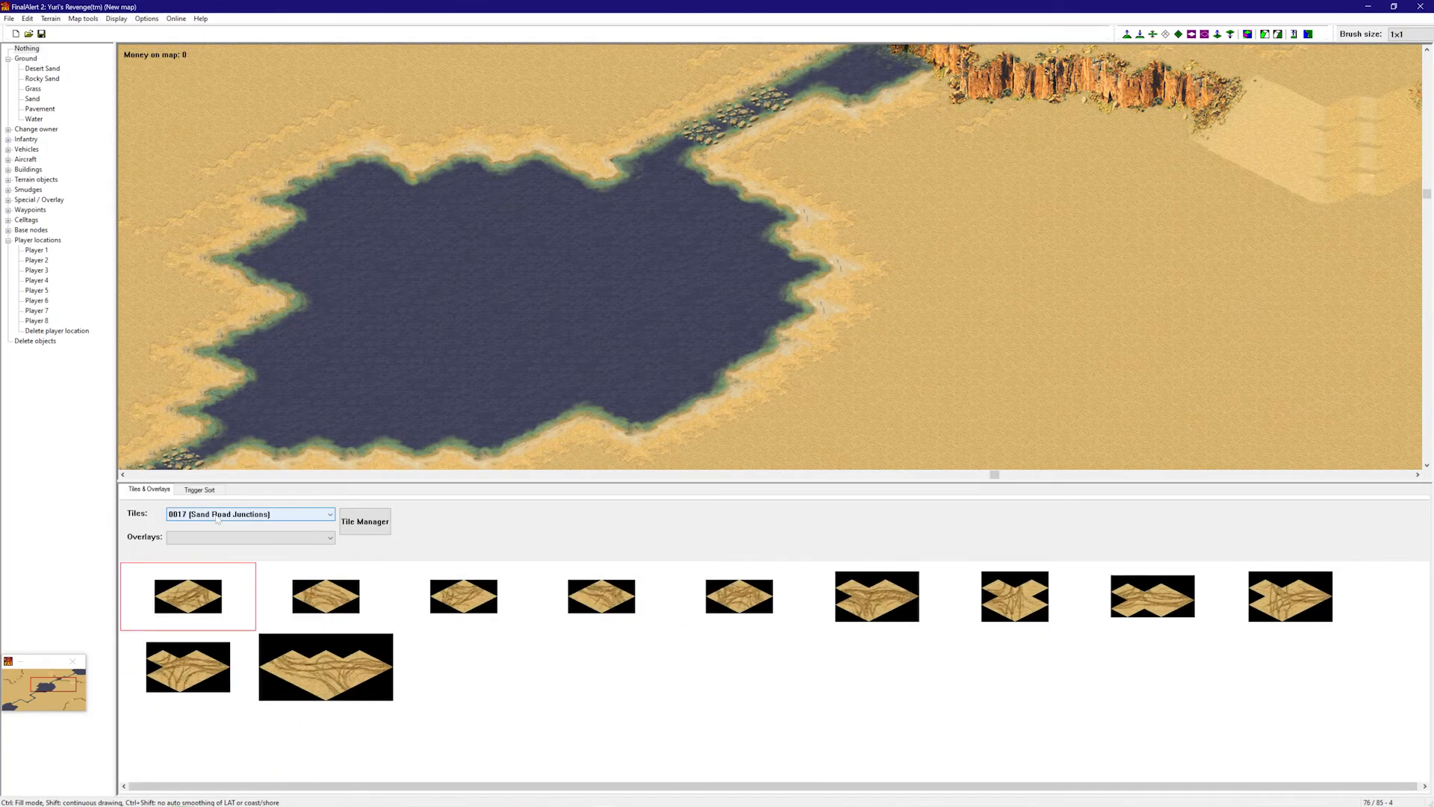
- Choose Small bridge (at the ground) under Special / Overlay > Bridges, then undo a trial span over the lake
scroll(217, 518, "up", 13)
right_click_drag(317, 291, 243, 267)
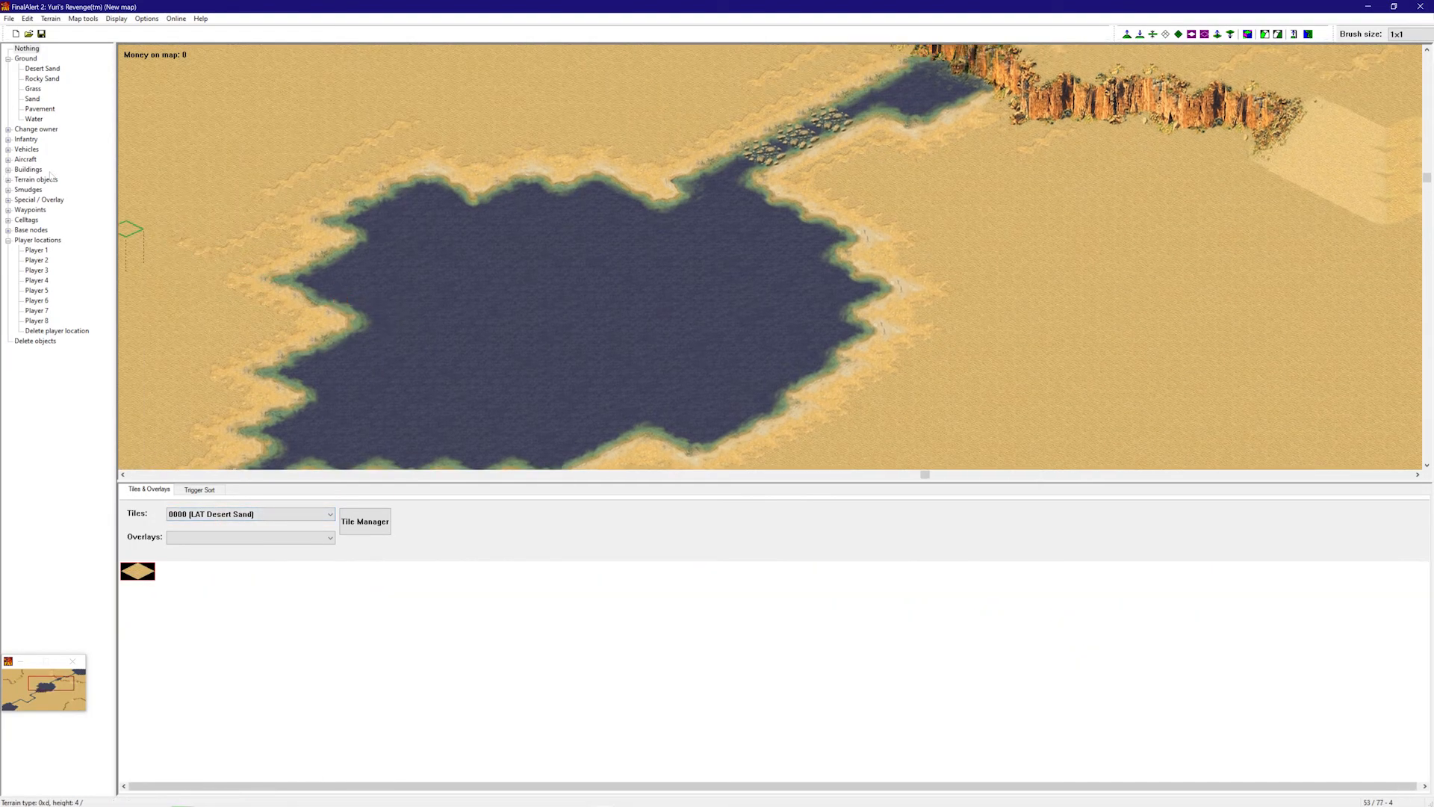
left_click(8, 200)
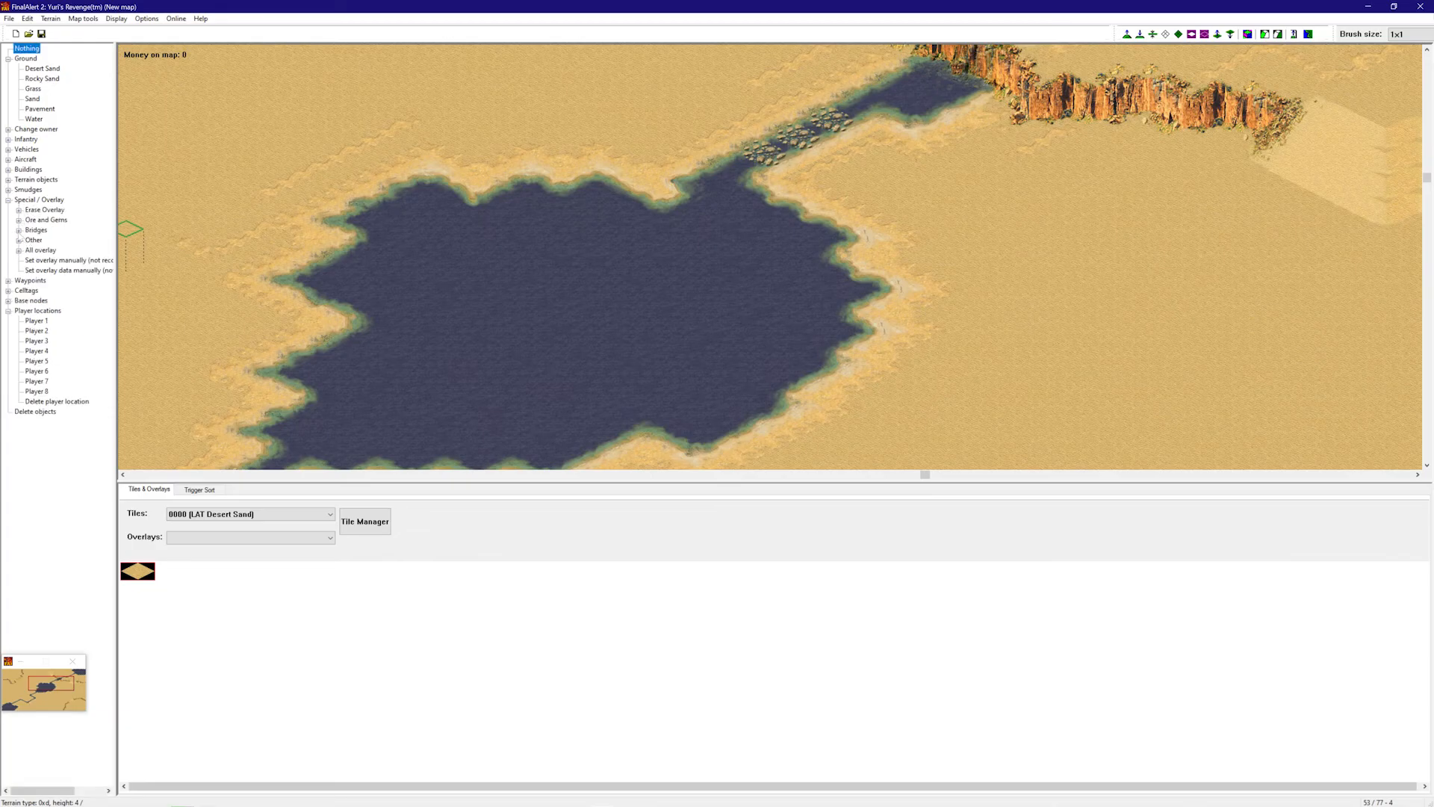
left_click(19, 230)
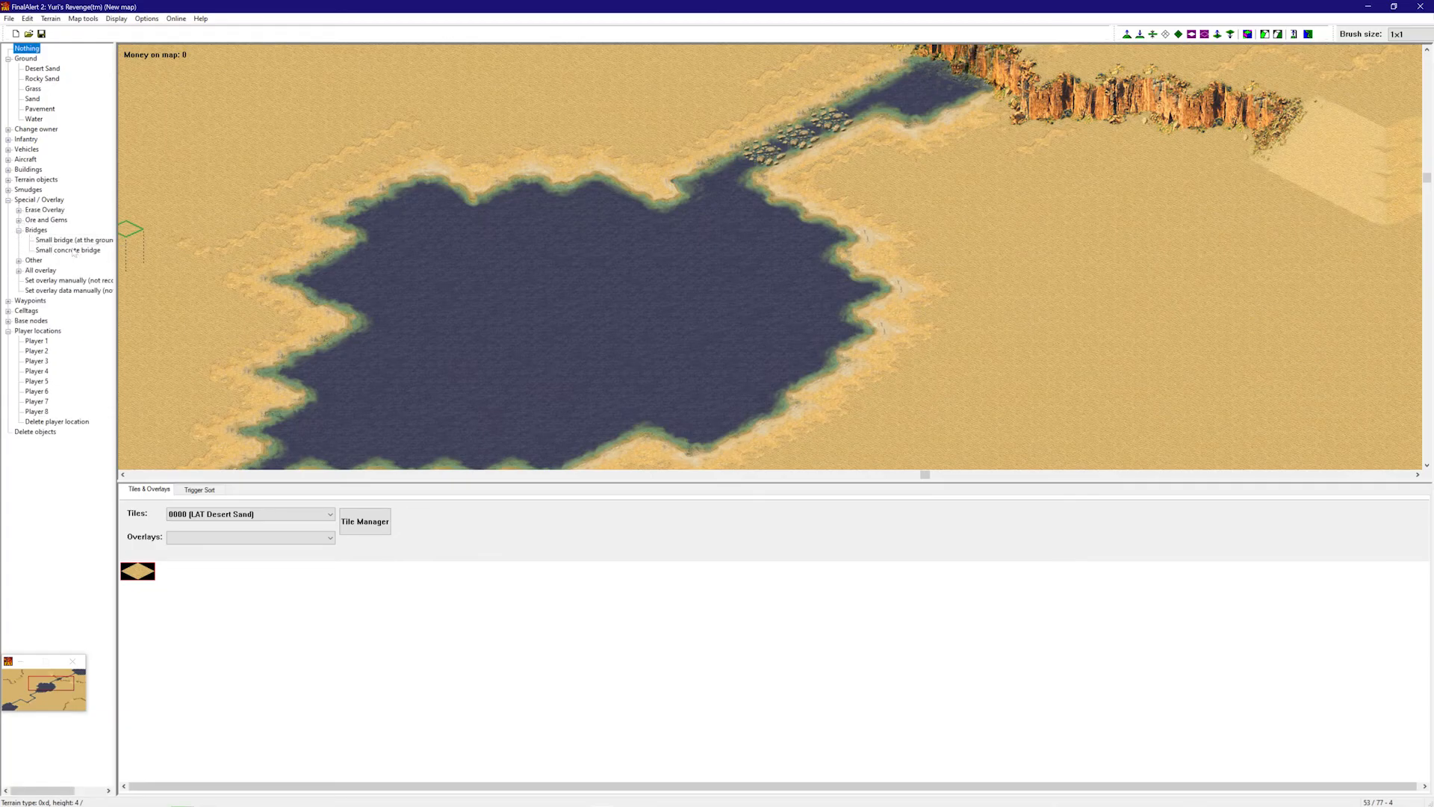
right_click_drag(879, 411, 853, 420)
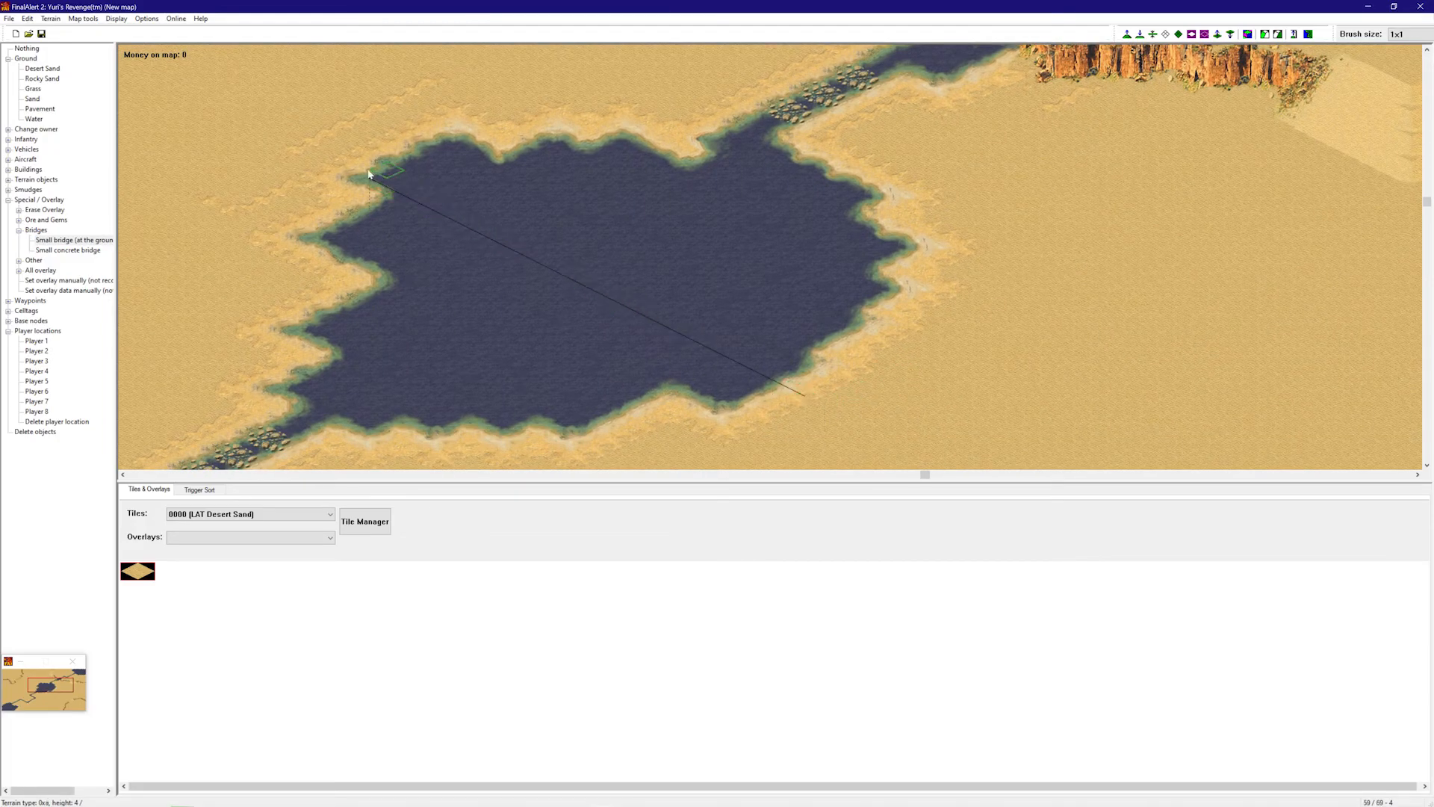
left_click(323, 159)
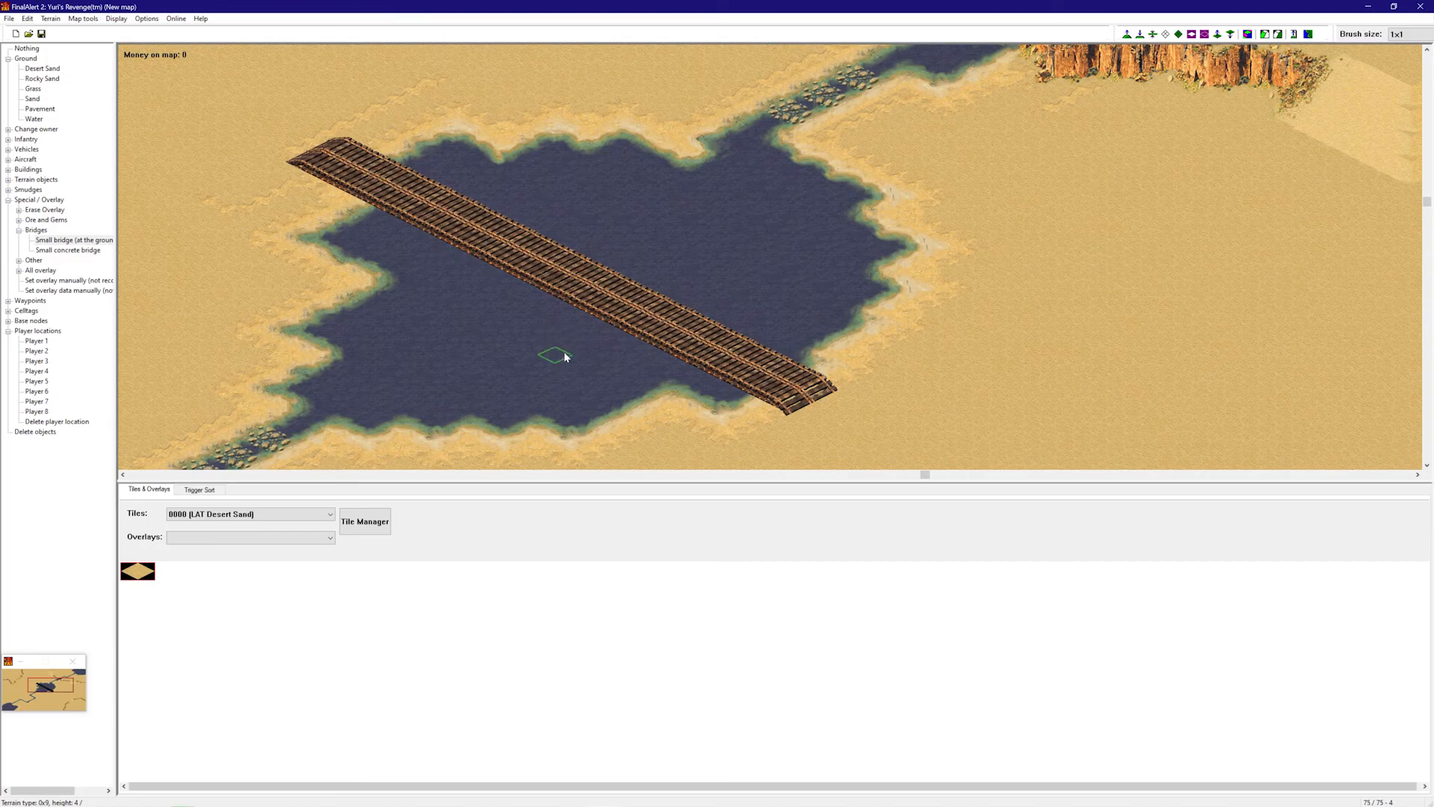
key("ctrl+z")
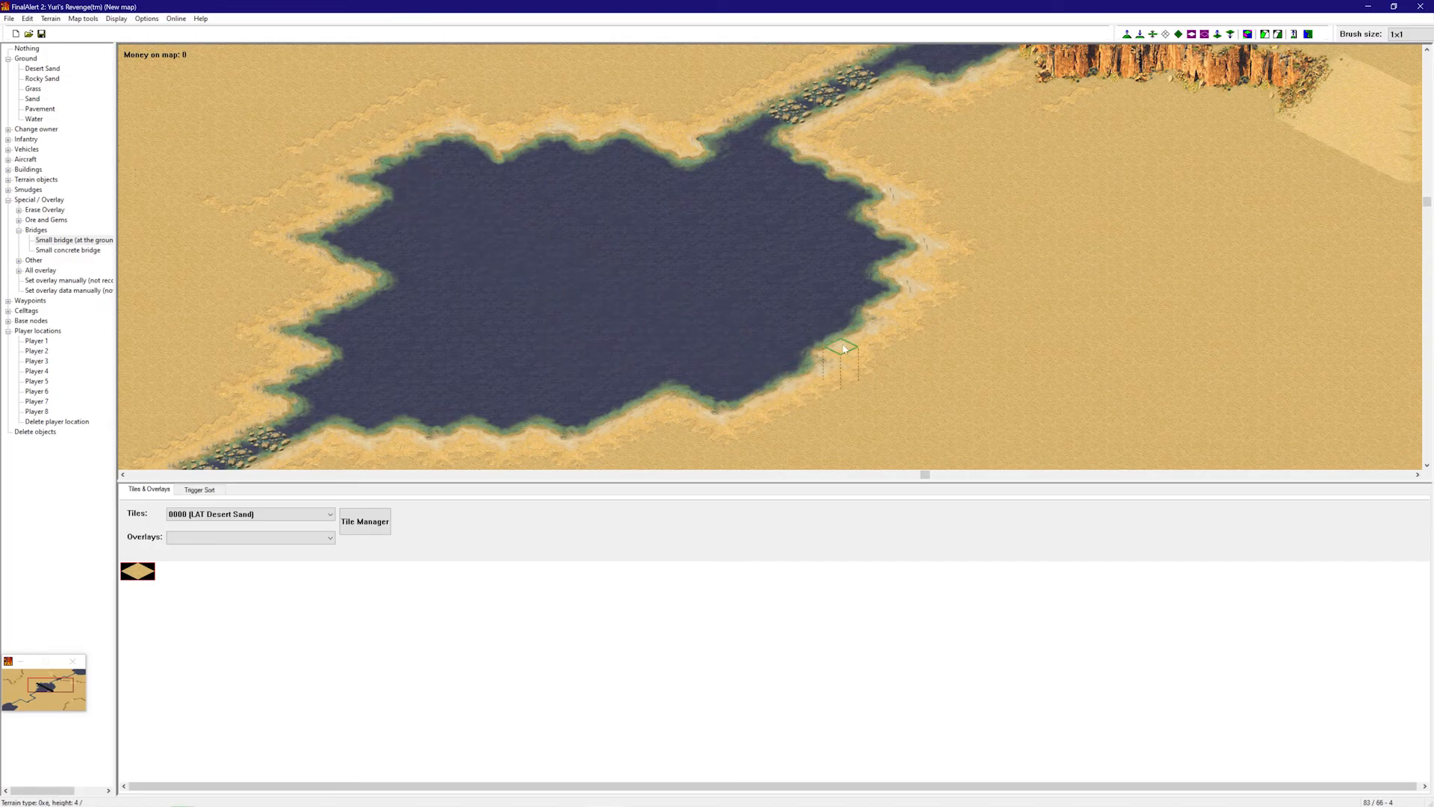
- Lay the small wooden bridge across the central lake
left_click(386, 138)
mouse_move(724, 378)
right_mouse_down()
mouse_move(736, 336)
mouse_move(670, 298)
mouse_move(741, 319)
mouse_move(858, 437)
right_mouse_up()
right_click(669, 298)
right_click_drag(896, 282, 239, 186)
- Place Bridge Repair Huts from Buildings > Other at the bridge ends
left_click(8, 170)
left_click(18, 210)
left_click(54, 89)
right_click_drag(451, 187, 836, 426)
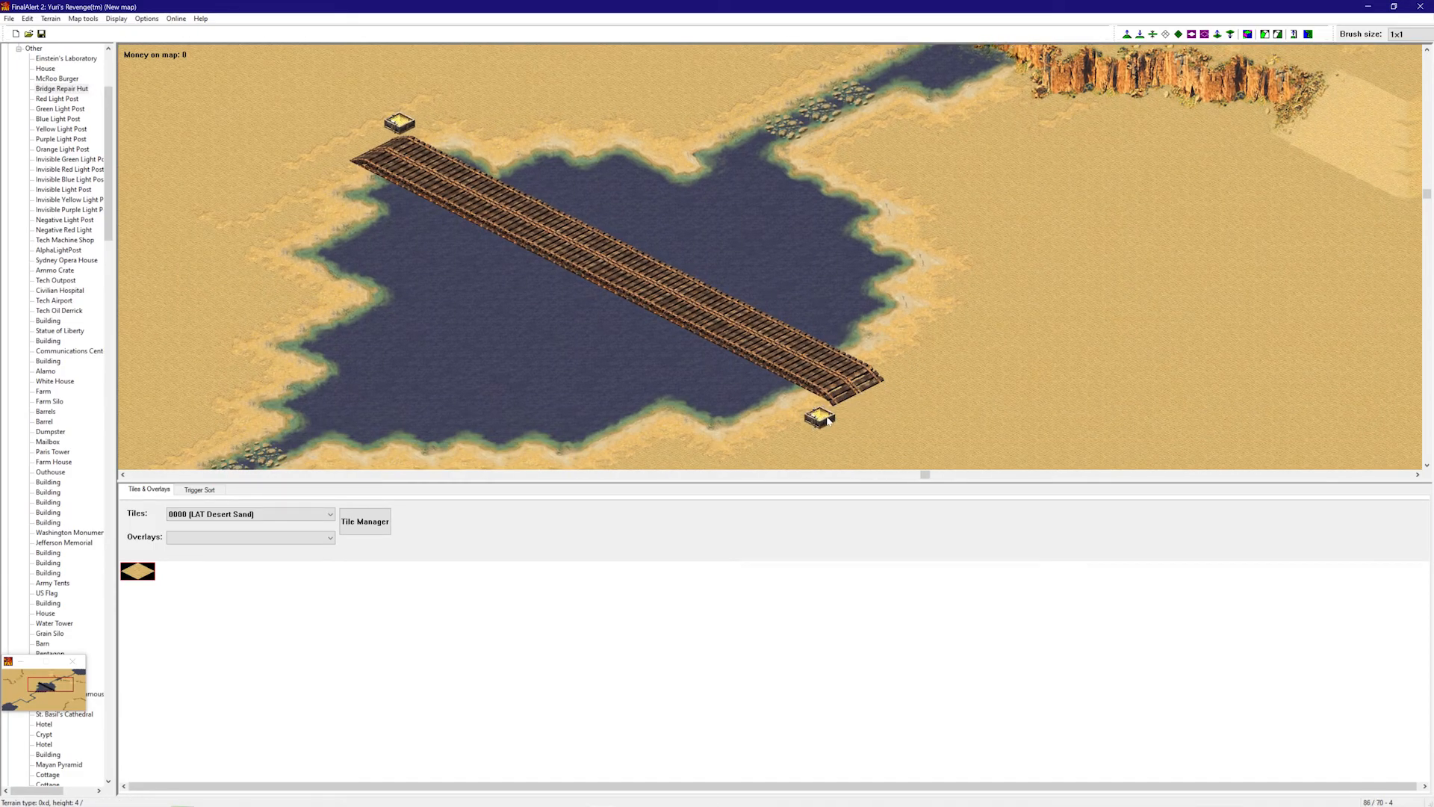
right_click(847, 380)
right_click_drag(849, 374, 708, 310)
right_click_drag(866, 203, 624, 169)
right_click_drag(711, 278, 922, 80)
right_click_drag(841, 188, 385, 314)
right_click_drag(224, 339, 187, 323)
right_click_drag(569, 315, 553, 285)
- Turn on the coloured height framework and lay Sand Slopes pieces to start the first hill
scroll(197, 517, "down", 20)
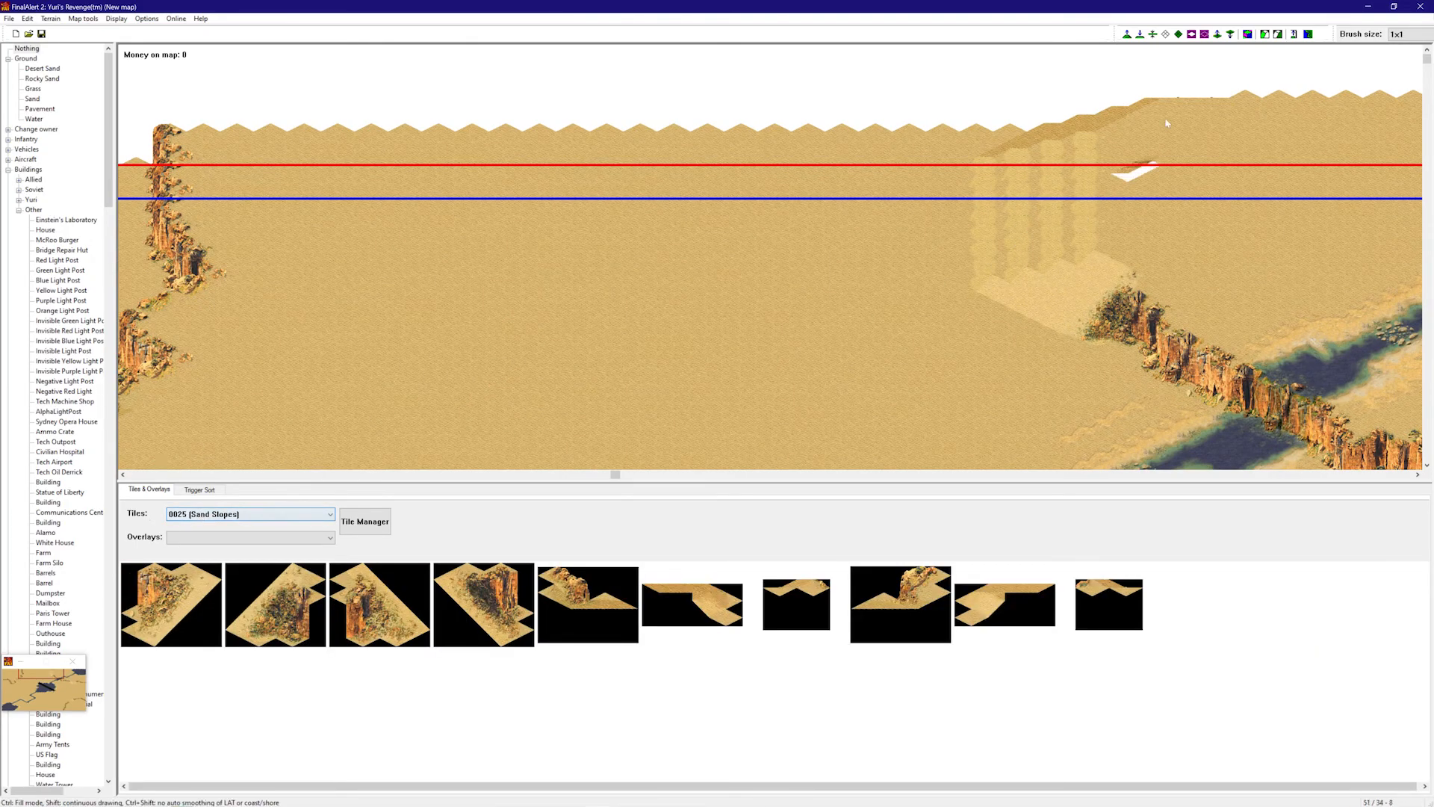
left_click(1247, 34)
right_click_drag(694, 306, 433, 445)
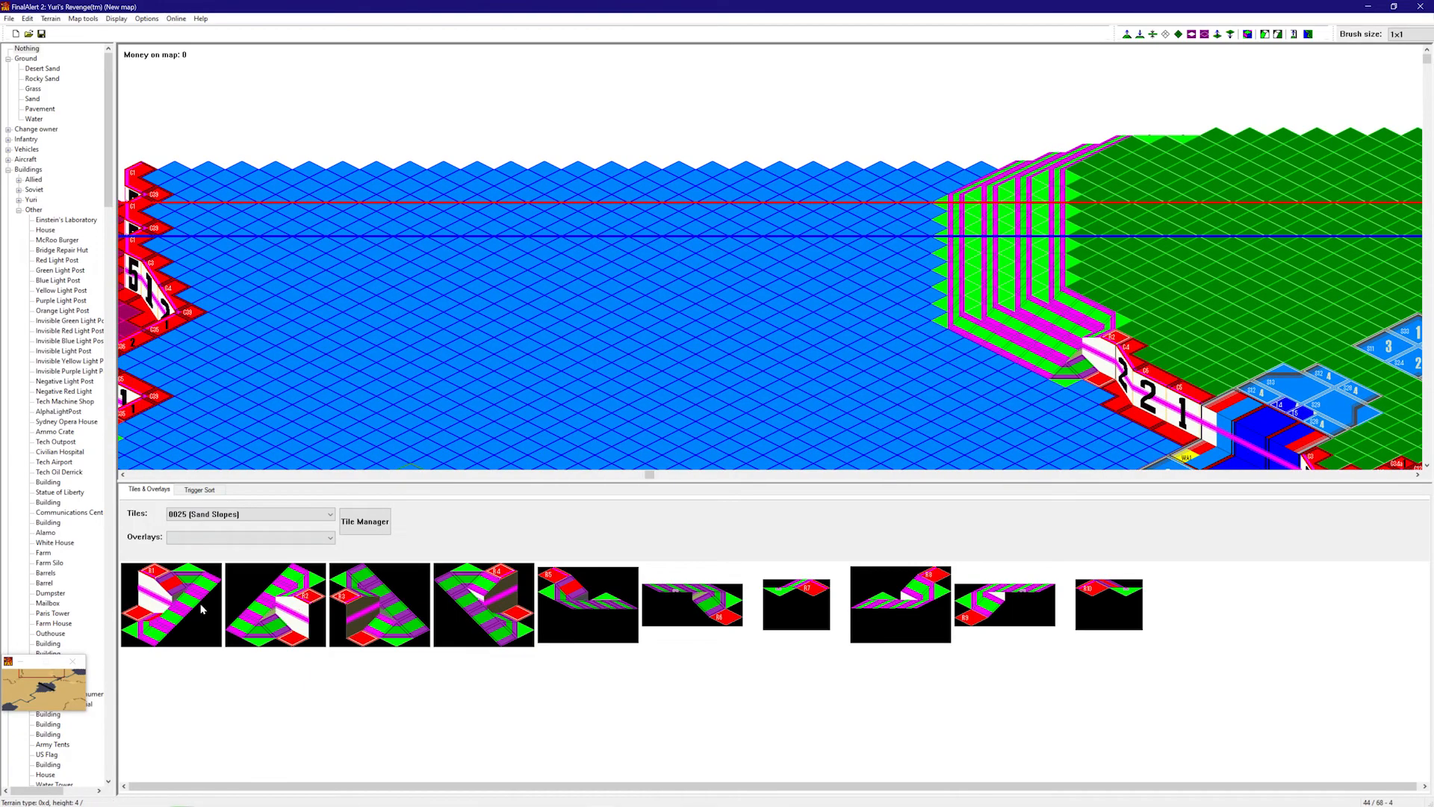
left_click(201, 608)
left_click(452, 394)
left_click(436, 453)
left_click(487, 592)
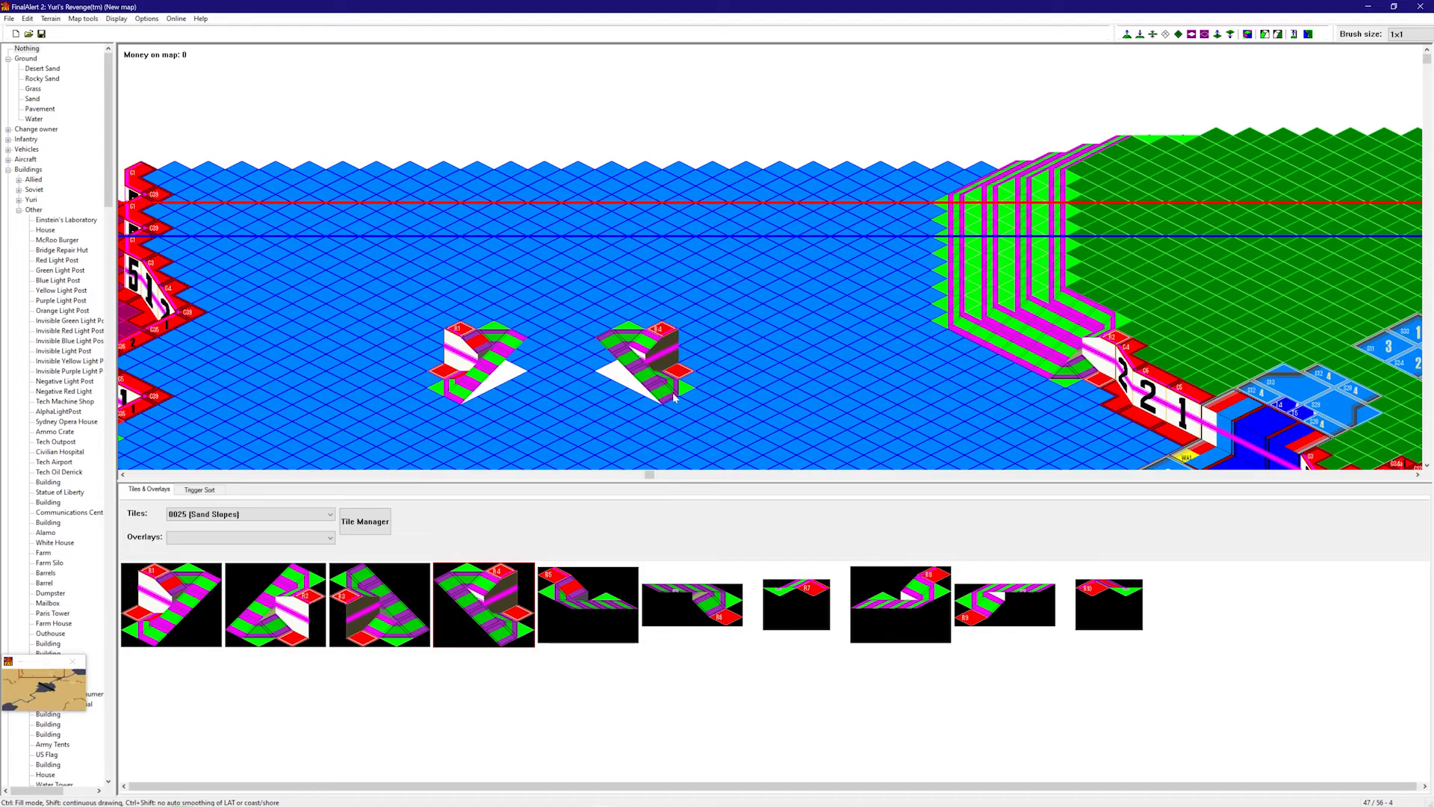
left_click(675, 392)
right_click_drag(738, 266, 637, 119)
right_click_drag(669, 182, 809, 377)
right_click_drag(692, 451, 629, 373)
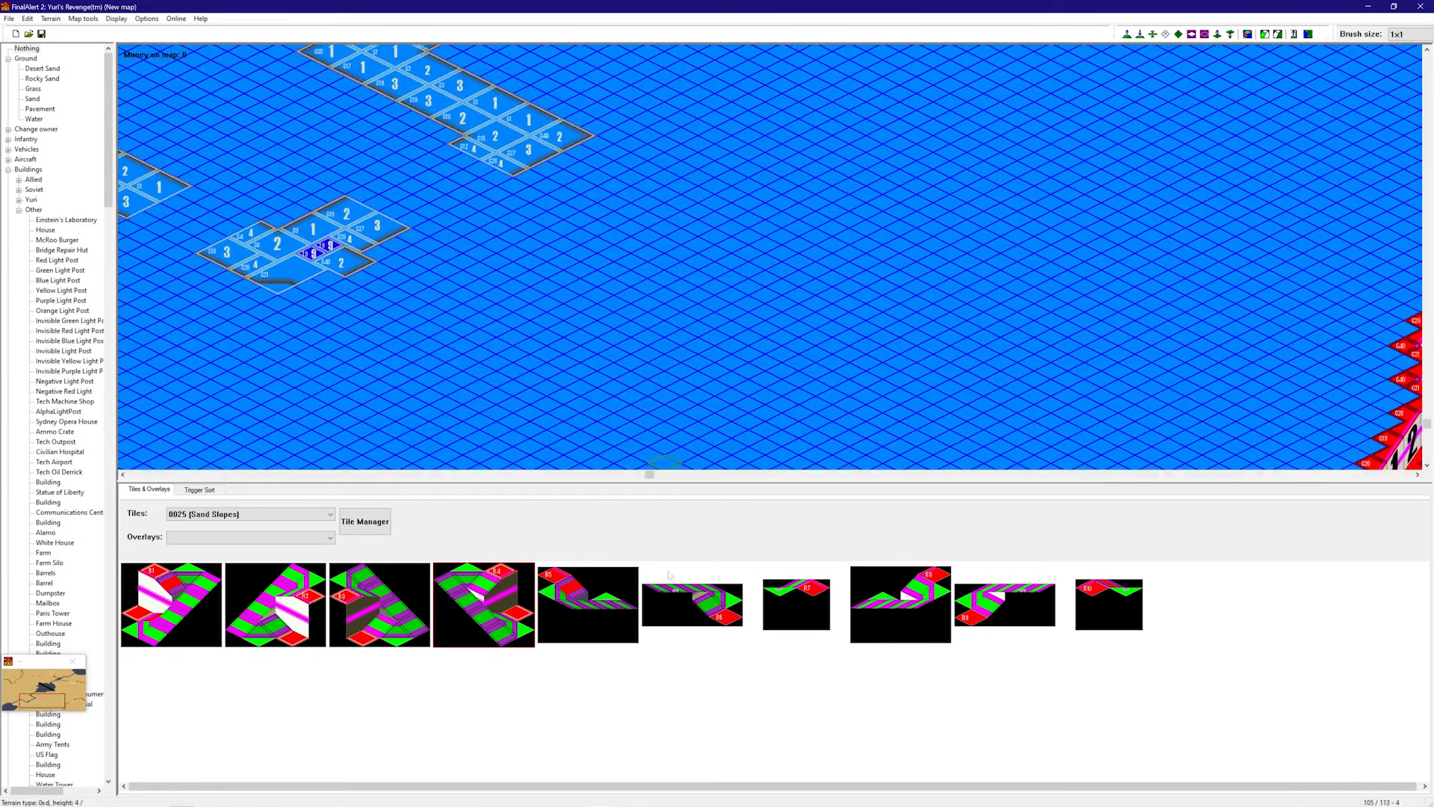
- Stamp more Sand Slopes pieces, ending with a corner slope, to form the second hill
left_click(918, 576)
left_click(602, 608)
left_click(662, 614)
right_click_drag(822, 340, 850, 299)
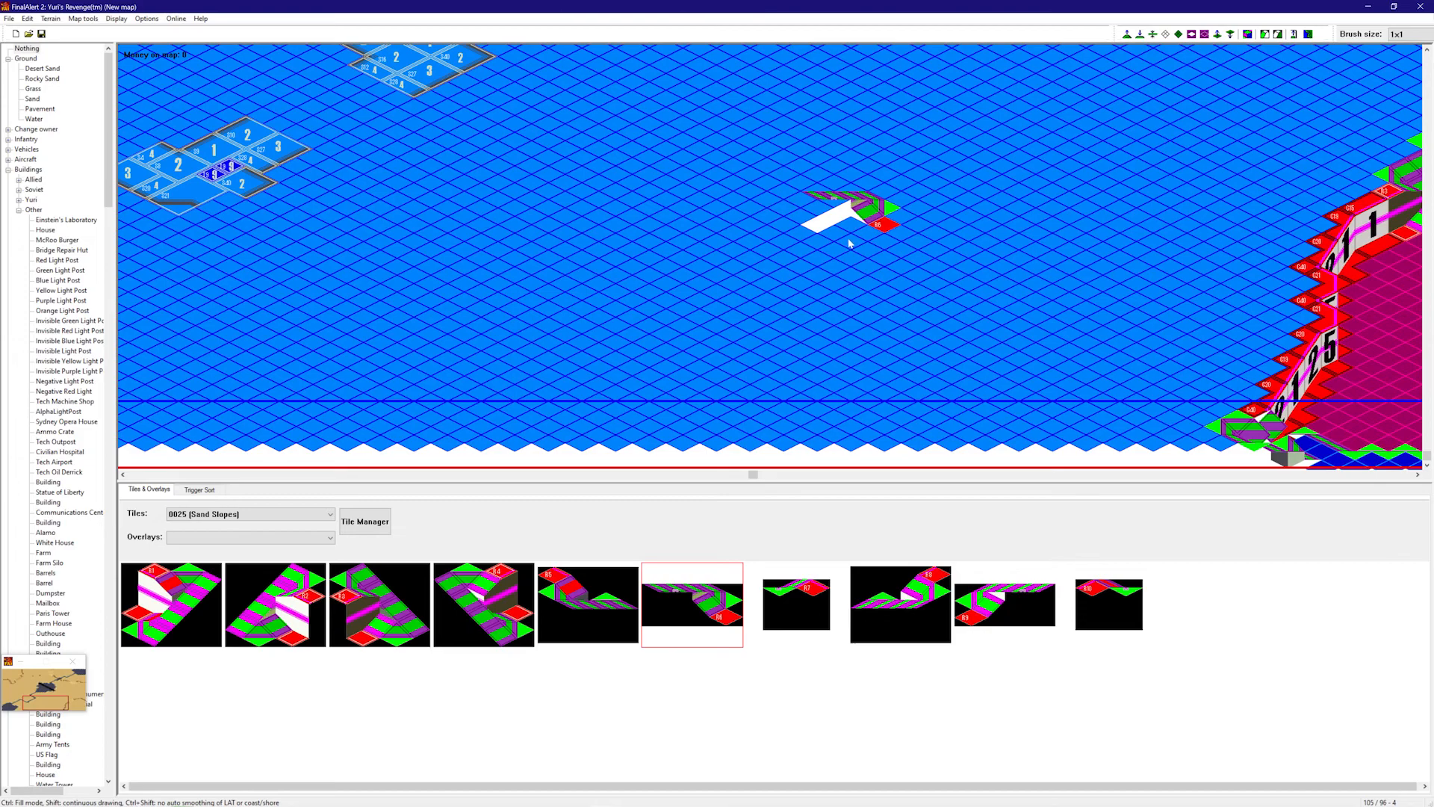
left_click(849, 246)
left_click(987, 597)
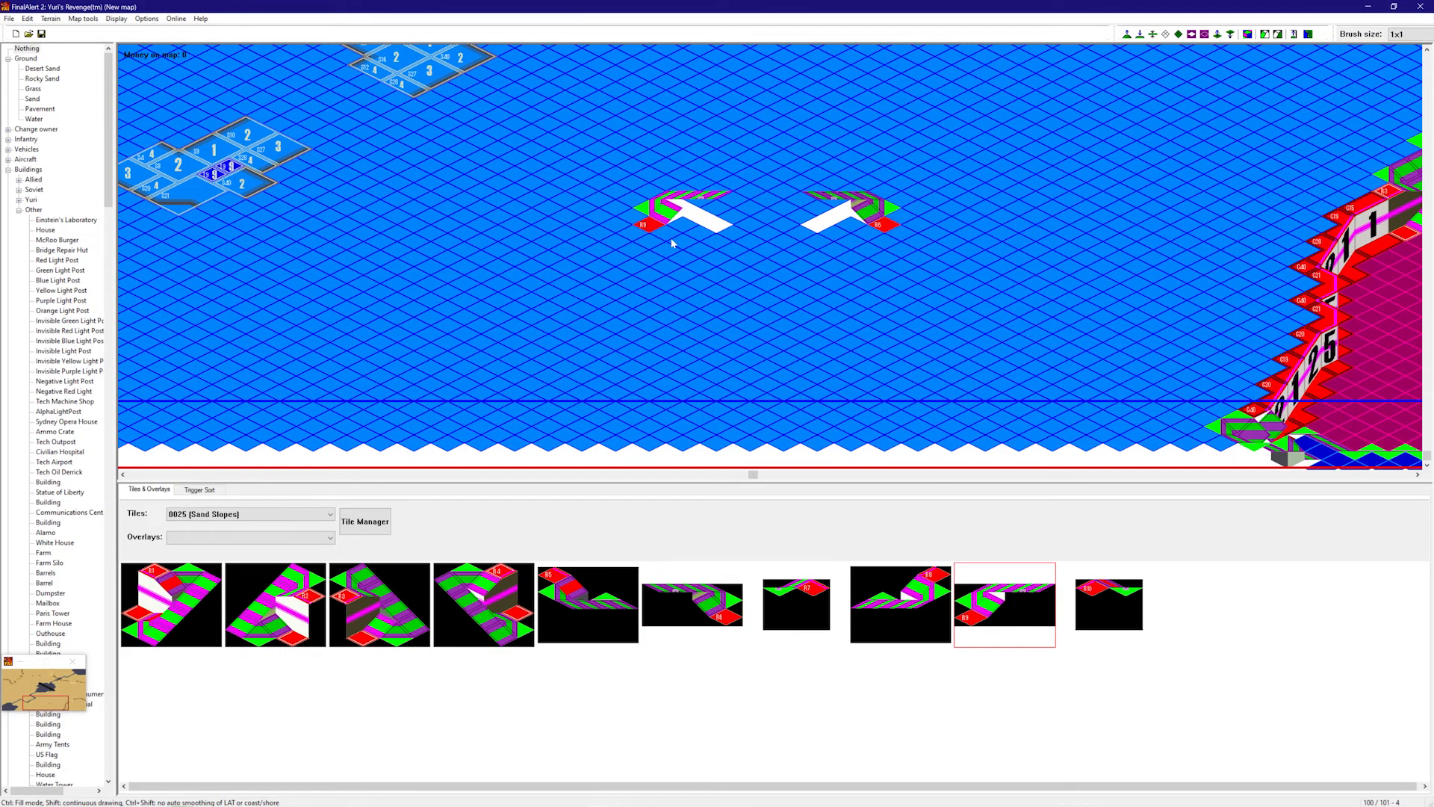
left_click(655, 241)
left_click(1109, 603)
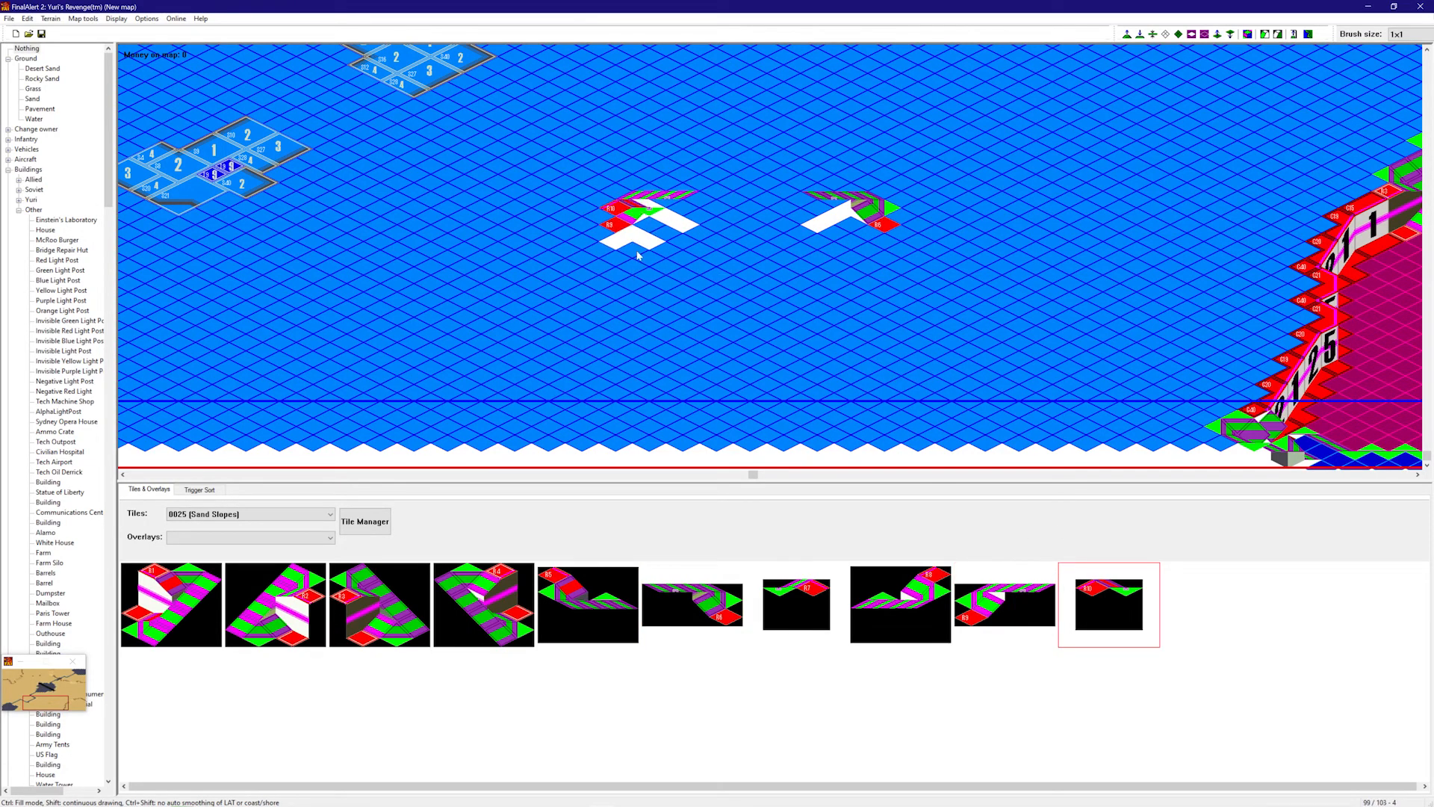
left_click(796, 603)
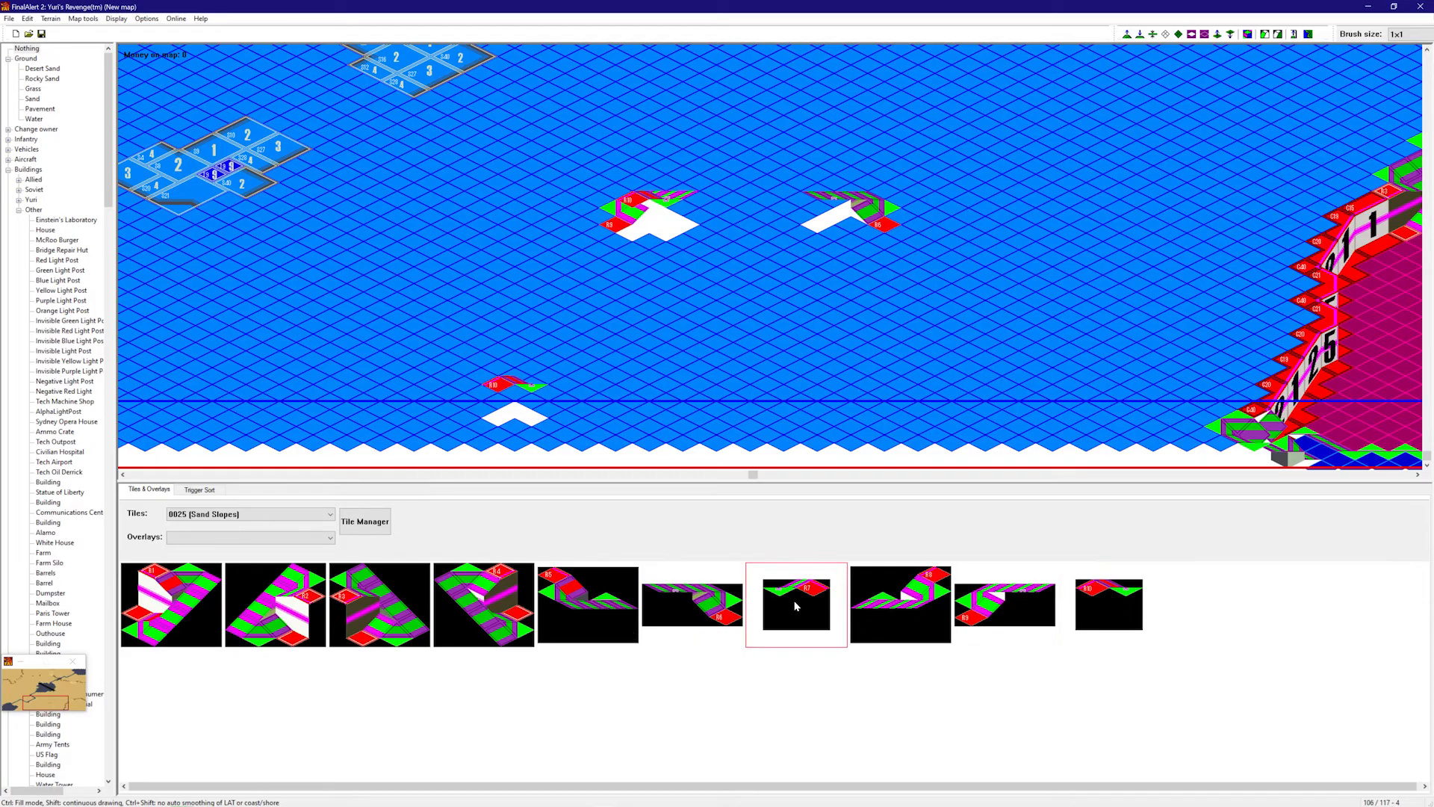
left_click(854, 249)
right_click_drag(838, 337, 803, 93)
right_click_drag(778, 226, 691, 121)
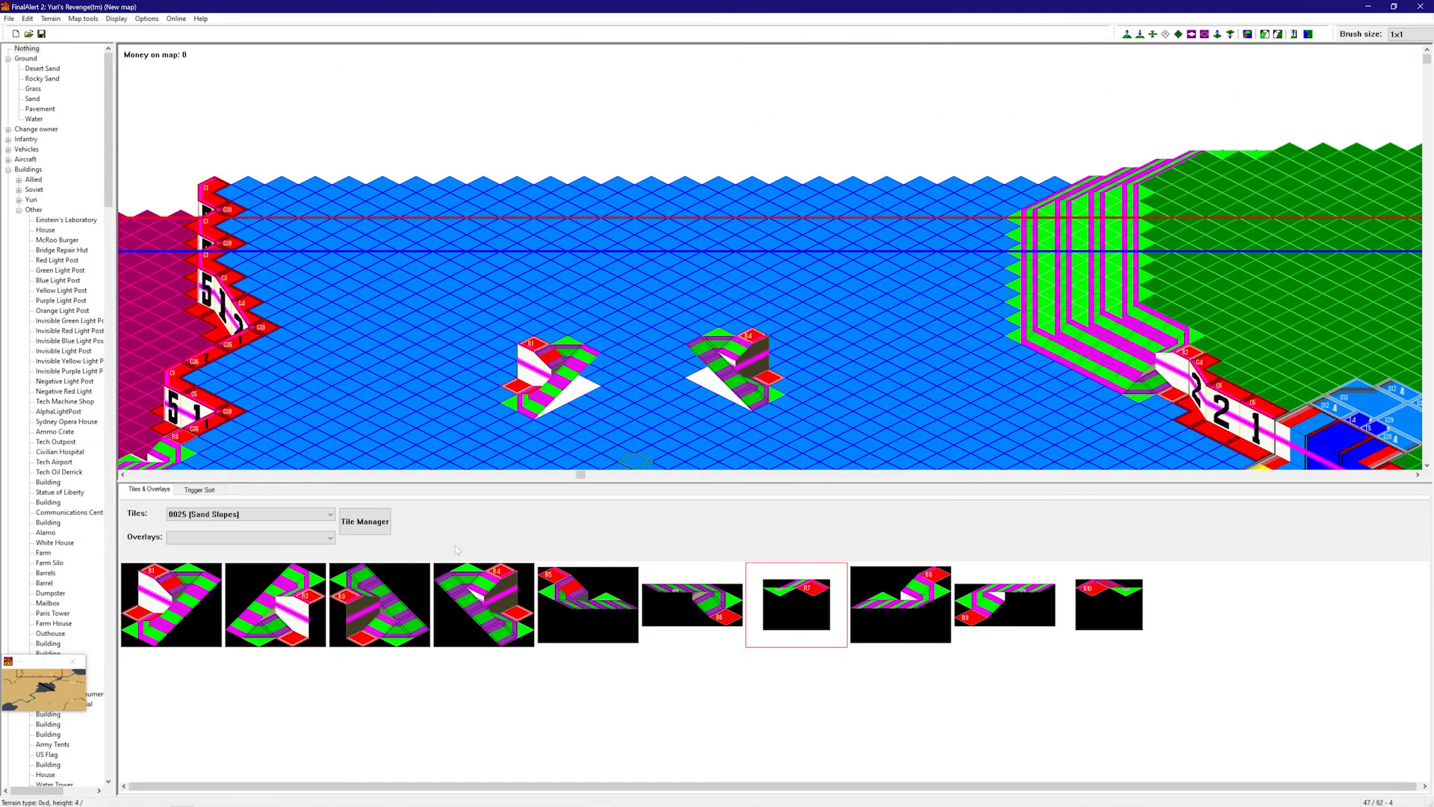
scroll(270, 520, "up", 2)
scroll(270, 520, "up", 5)
- Stack a column of Sand Cliffs pieces beside the first slope, capping it at the top
left_click(270, 582)
left_click(511, 357)
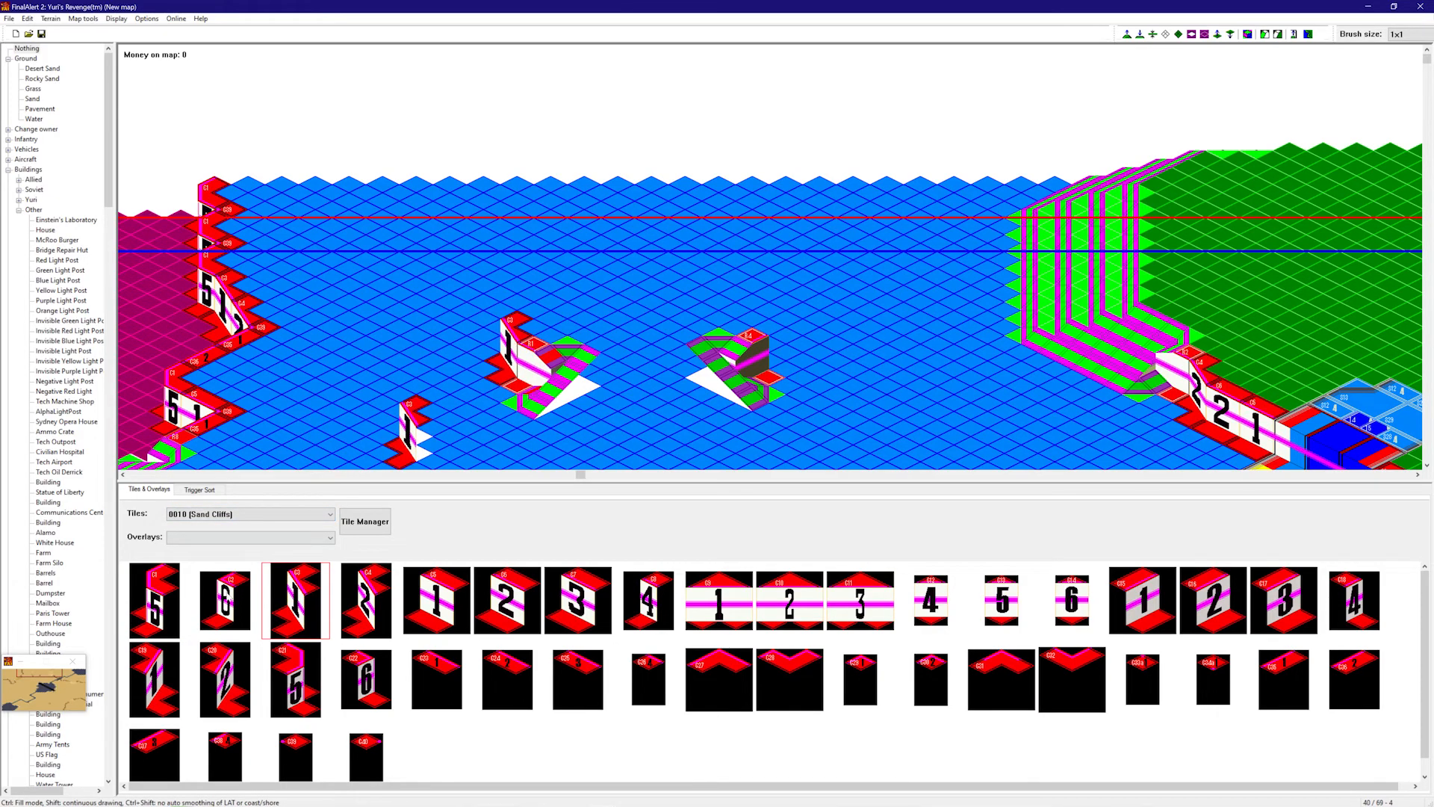
left_click(385, 597)
left_click(421, 586)
left_click(481, 360)
left_click(371, 598)
left_click(452, 335)
left_click(154, 598)
left_click(433, 309)
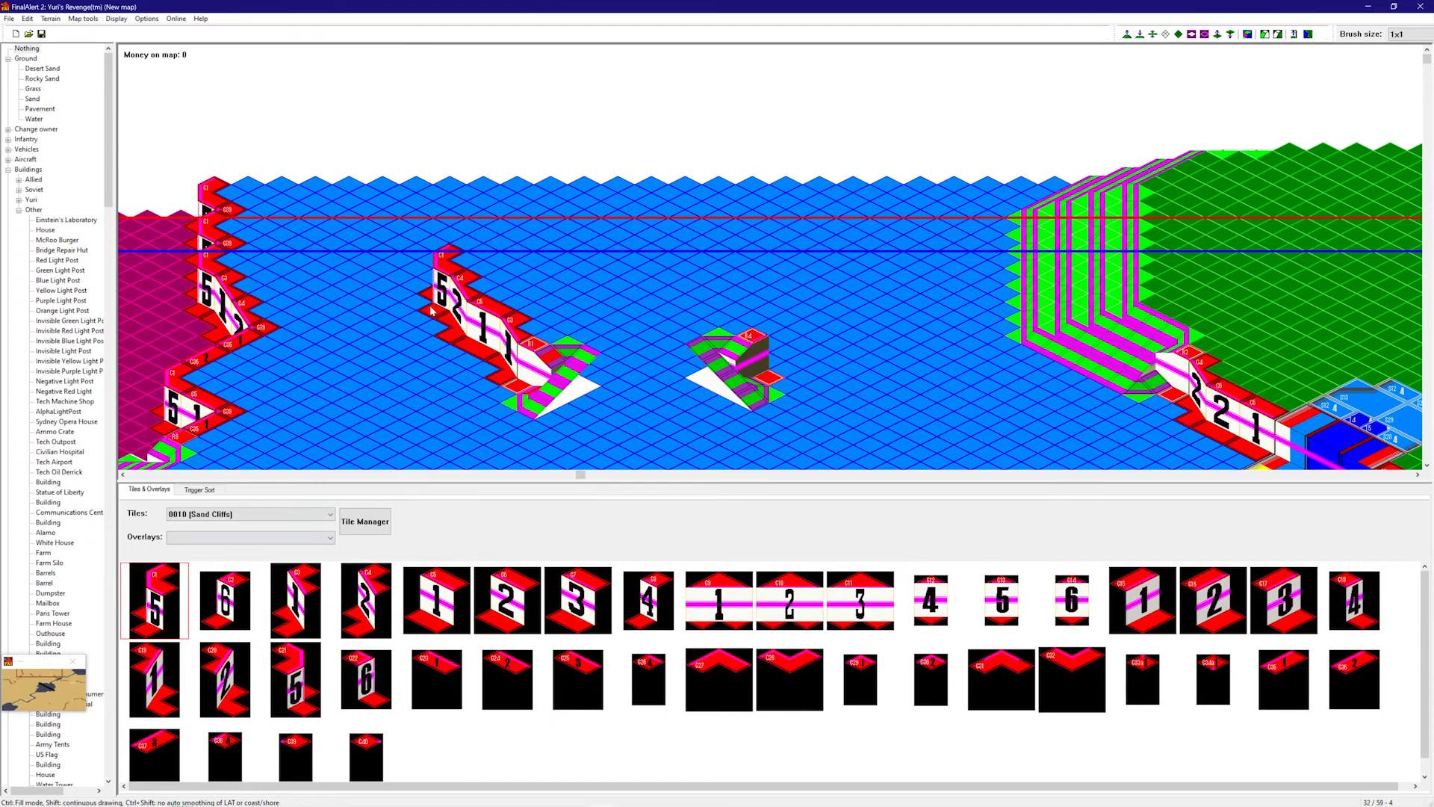
right_click(459, 429)
key("f")
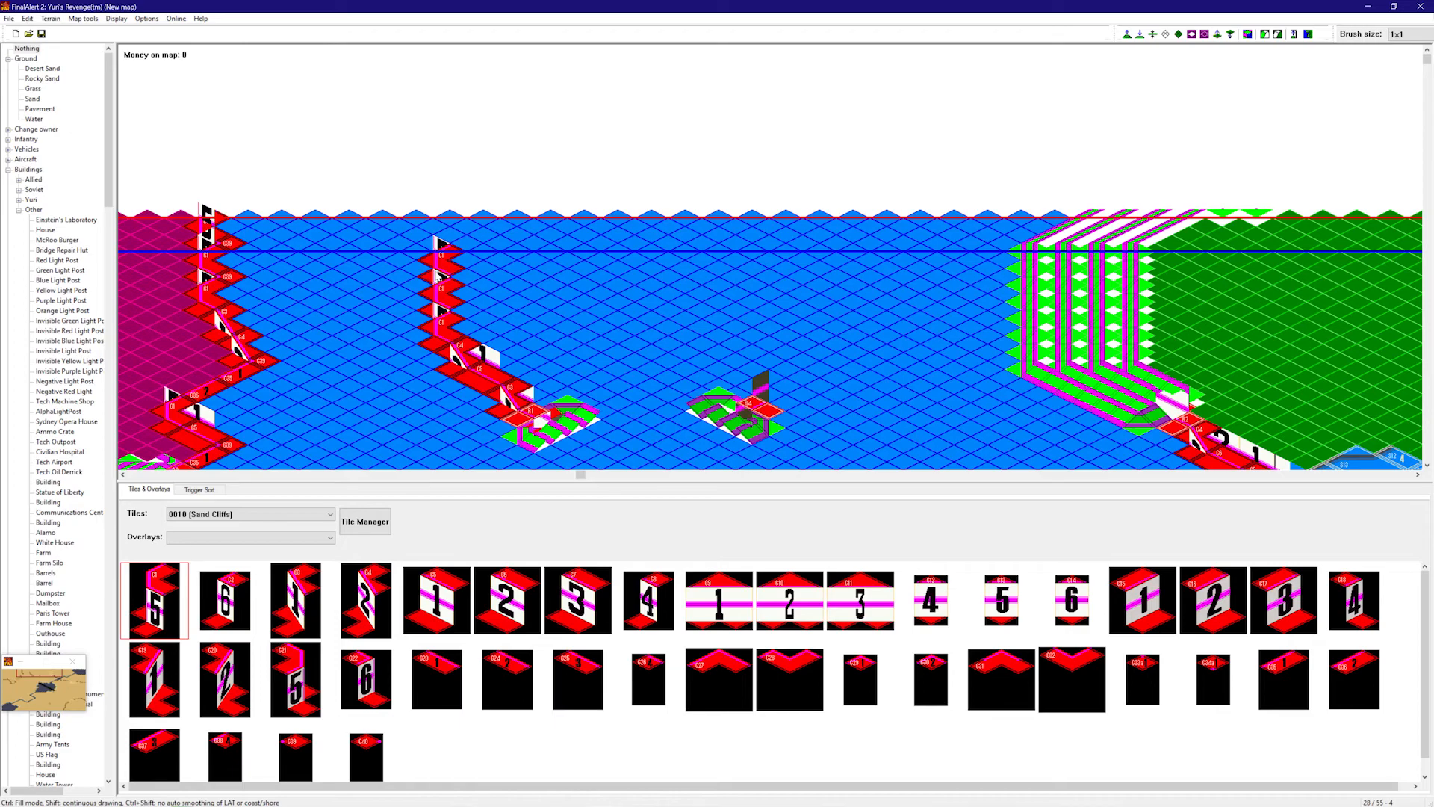
left_click(440, 216)
key("f")
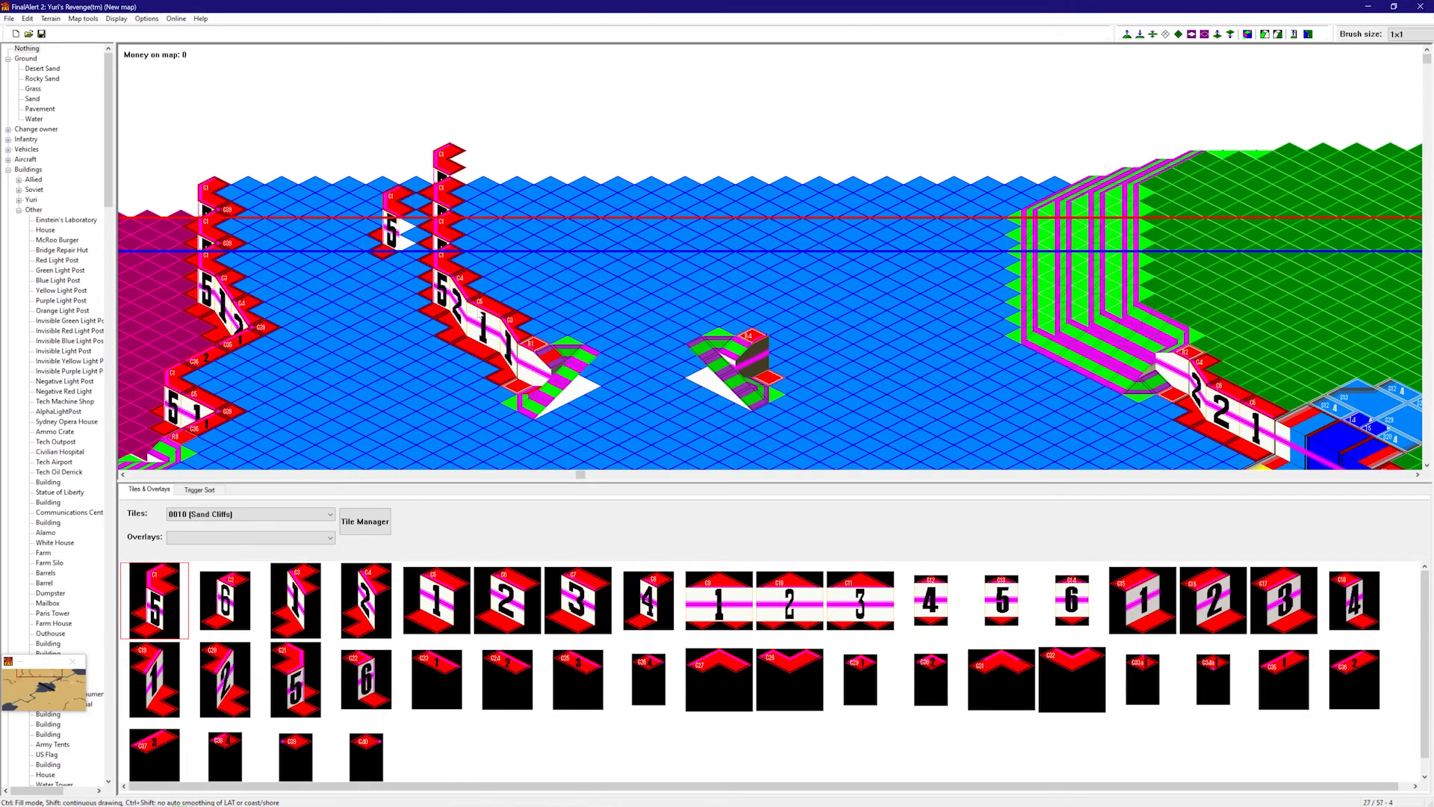
right_click_drag(629, 359, 687, 346)
right_click(688, 347)
- Chain C15, C16, C20, C19 and three C21 cliff pieces up-right from the central raised block
left_click(1173, 604)
left_click(728, 355)
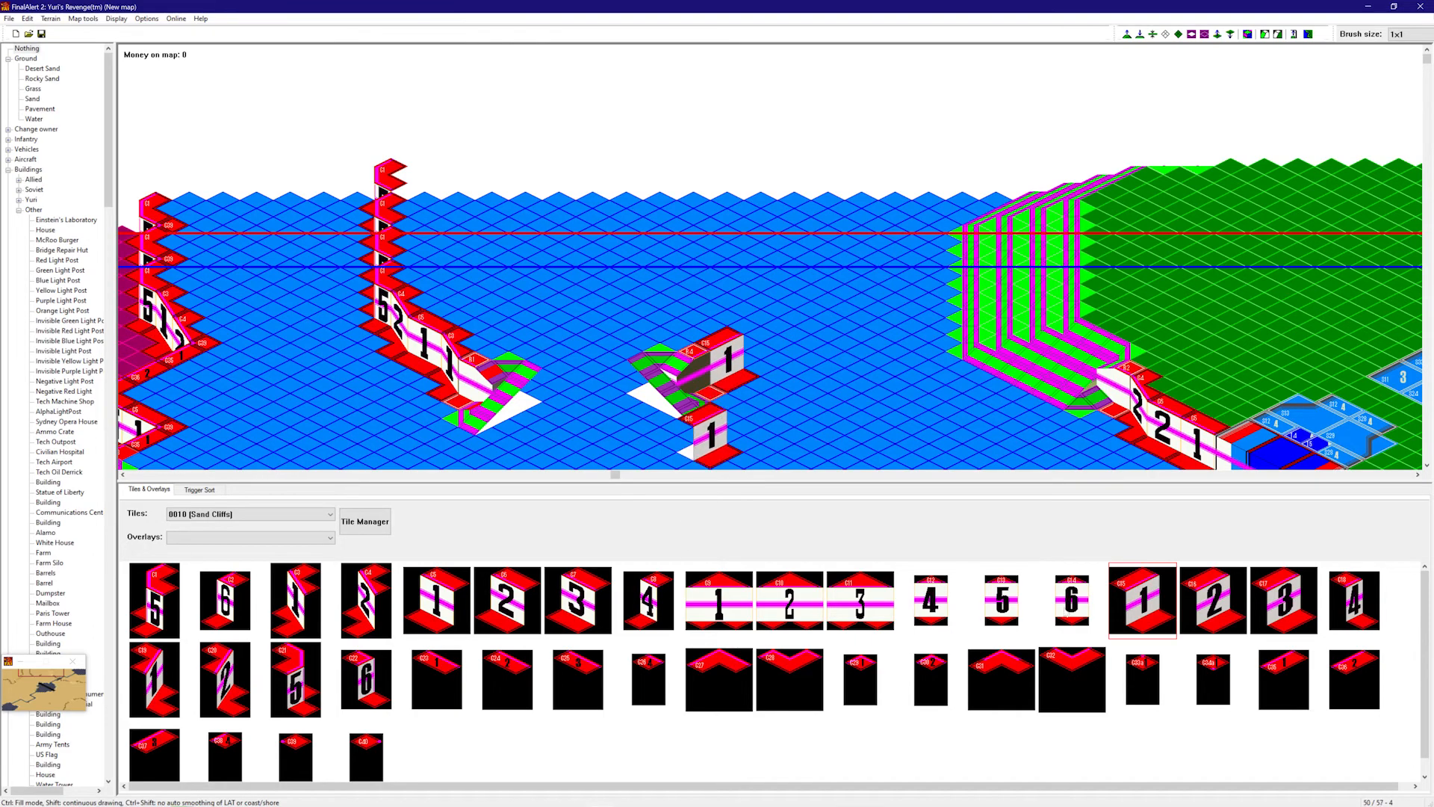
left_click(1197, 609)
left_click(759, 349)
left_click(258, 681)
left_click(785, 340)
left_click(142, 678)
left_click(818, 328)
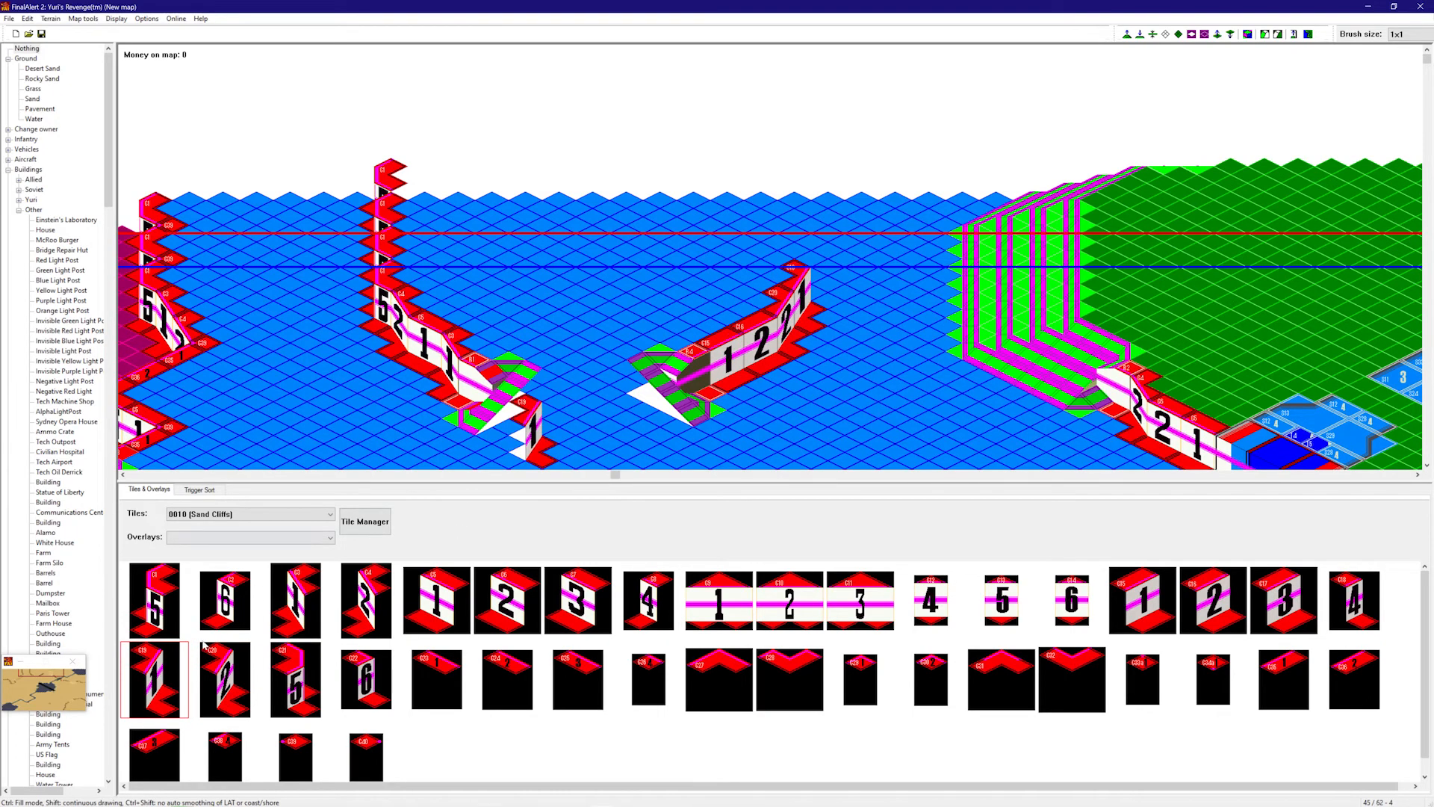
left_click(301, 667)
left_click(834, 302)
key("f")
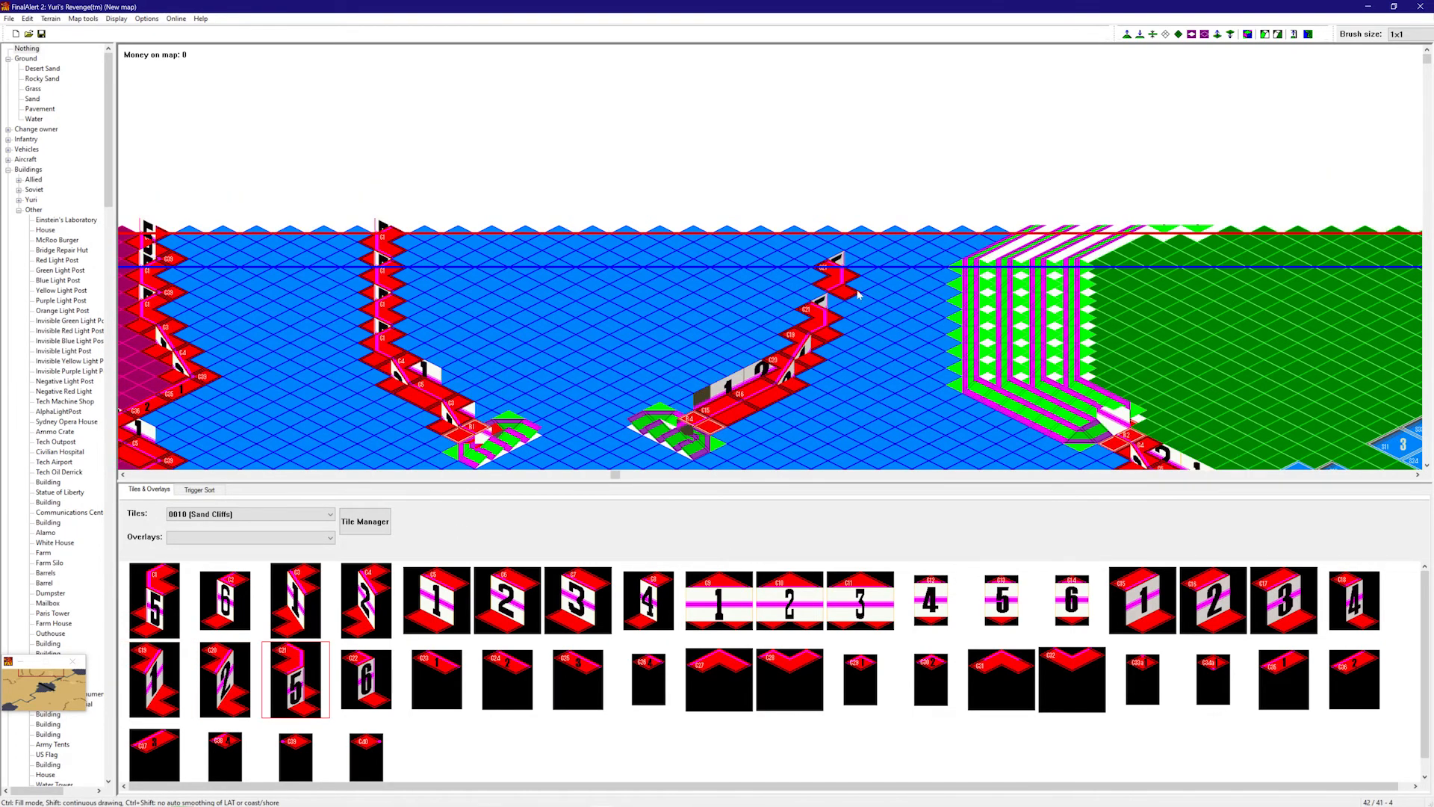
left_click(824, 301)
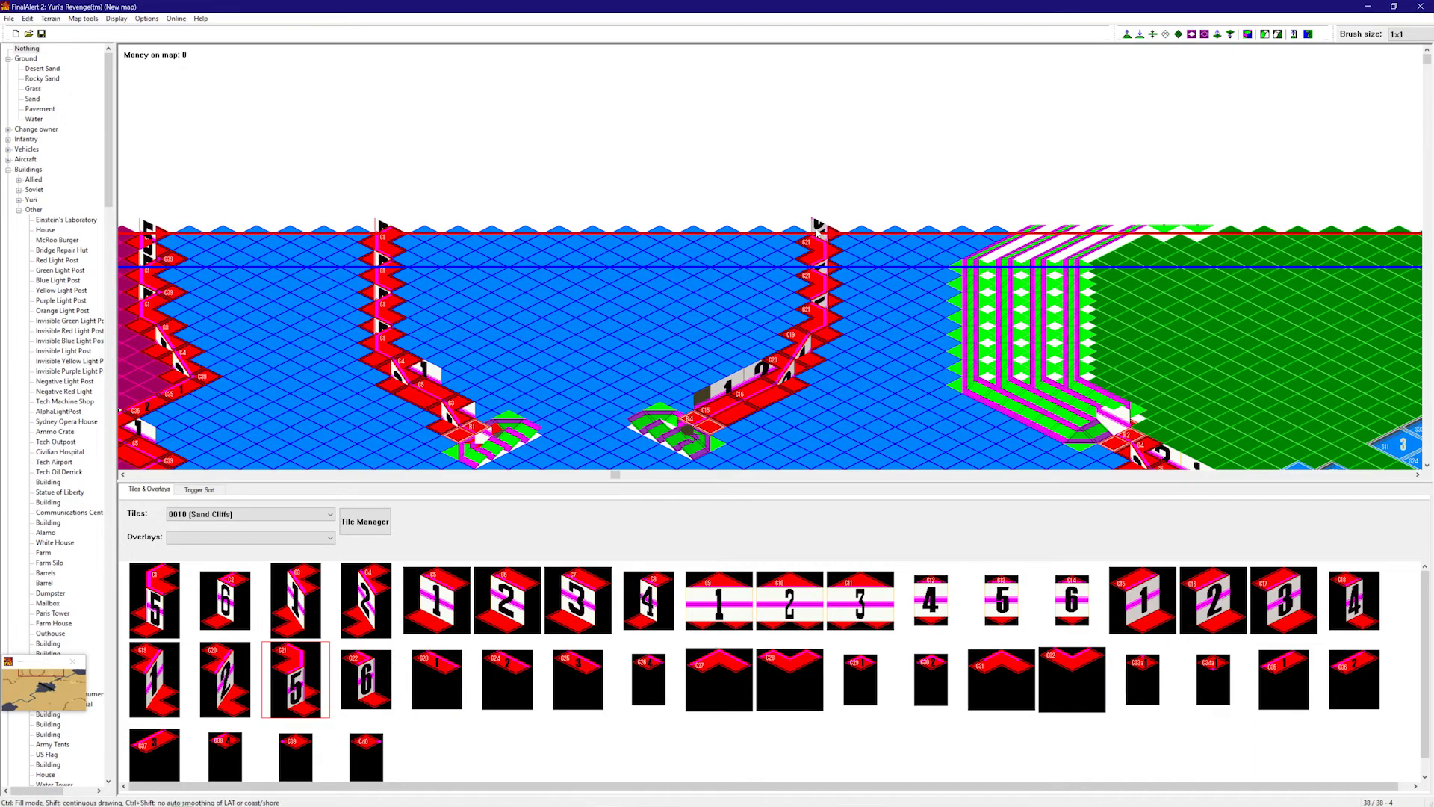
left_click(841, 256)
key("f")
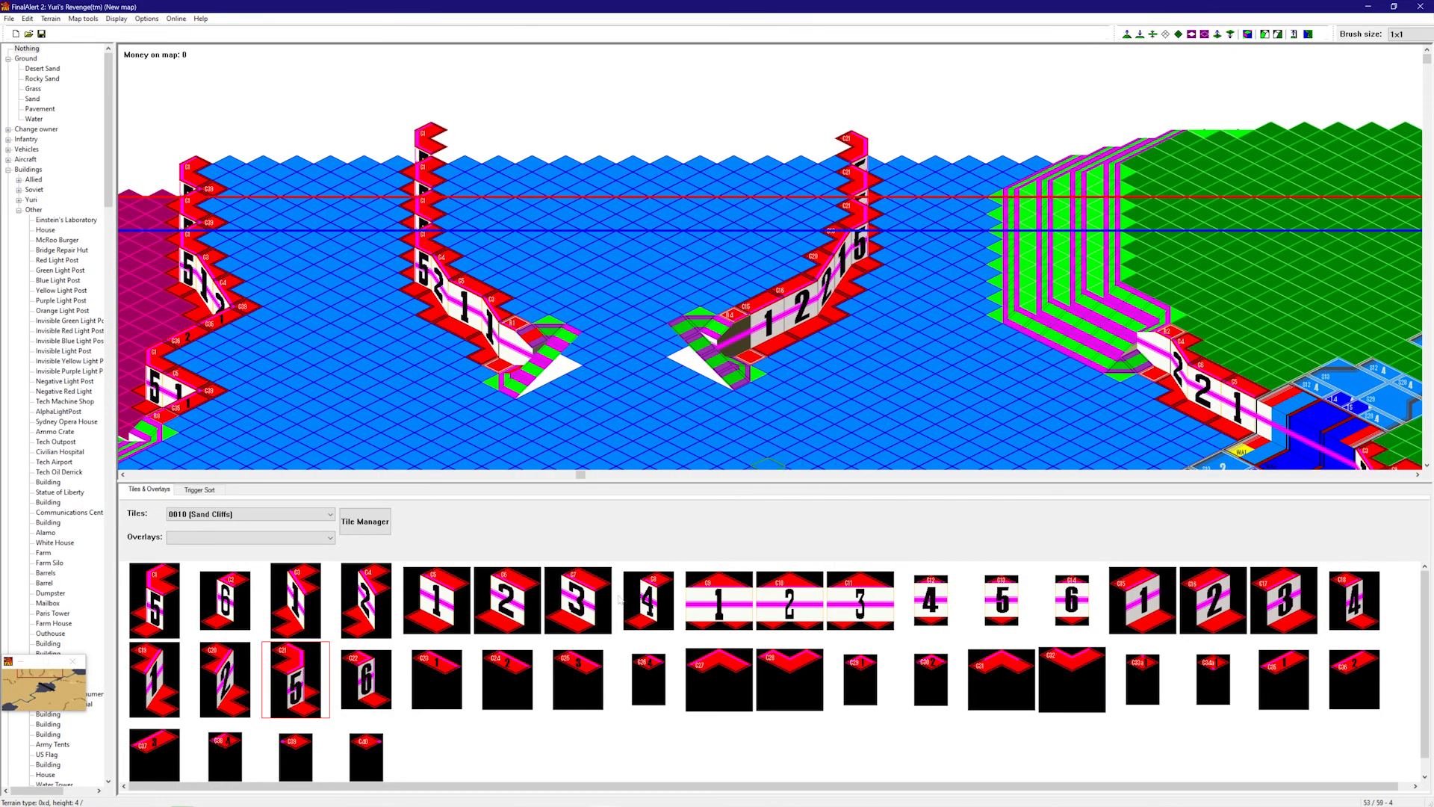
- Select the C39 and C40 cliff pieces while toggling the flat height view
key("f")
left_click(296, 753)
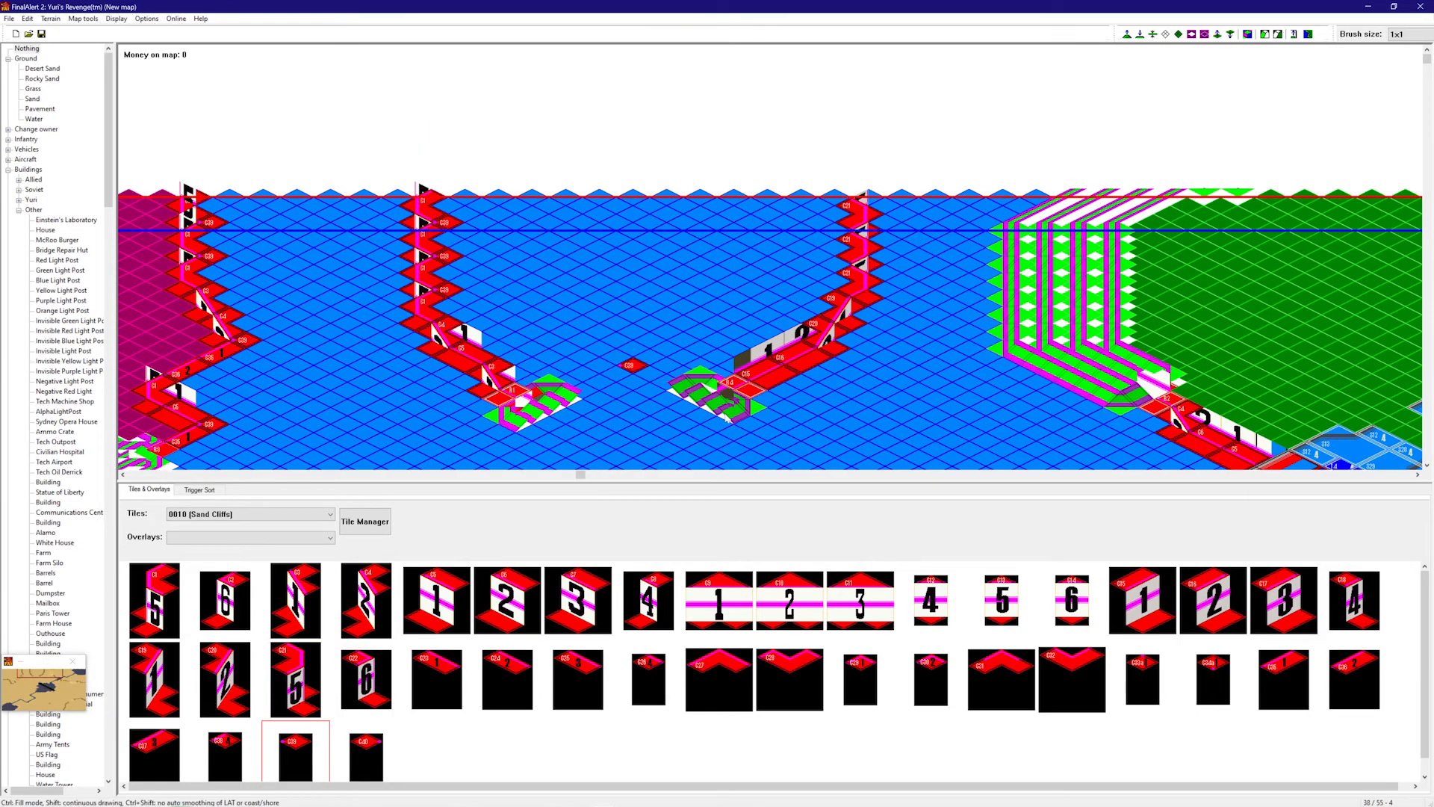
key("f")
key("f")
left_click(366, 756)
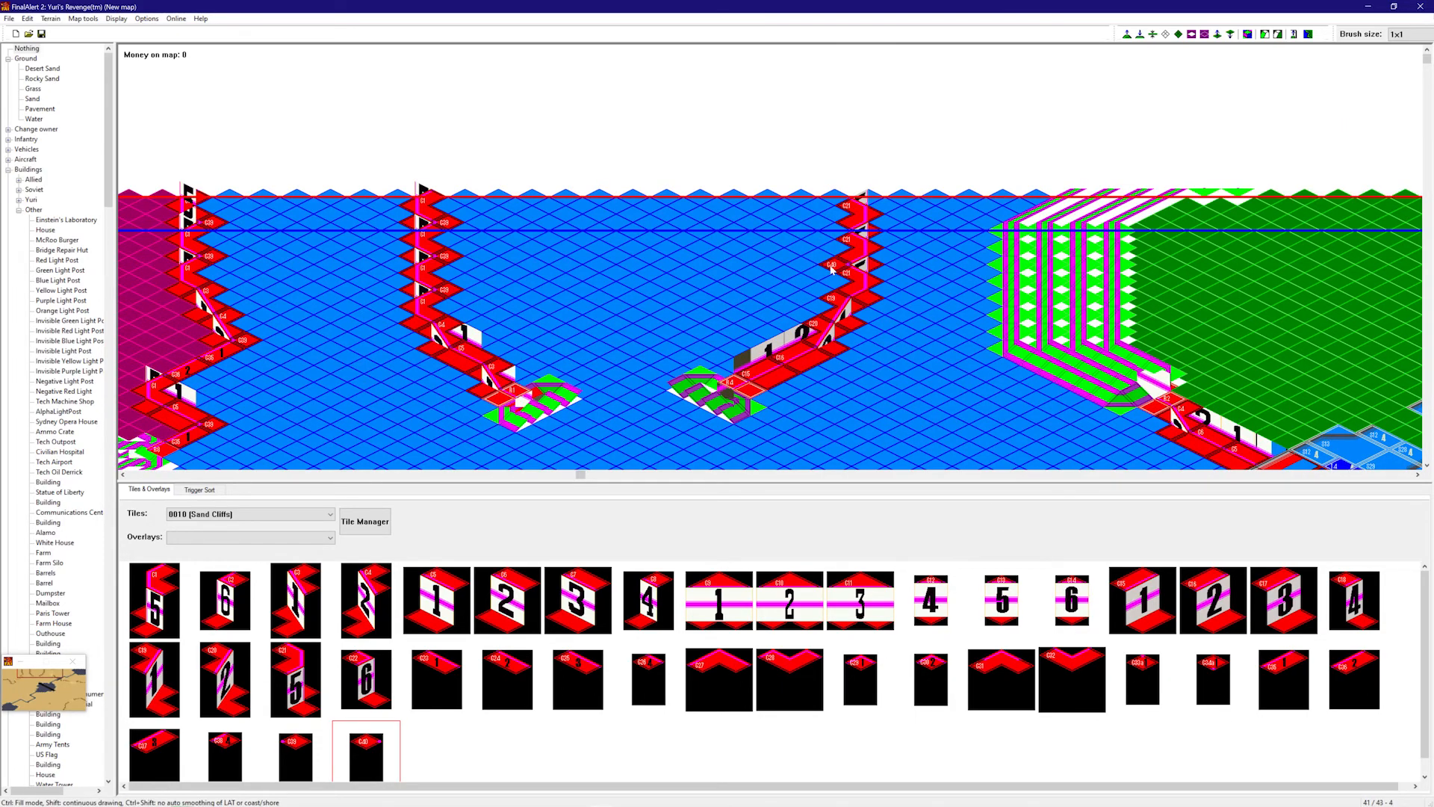
key("f")
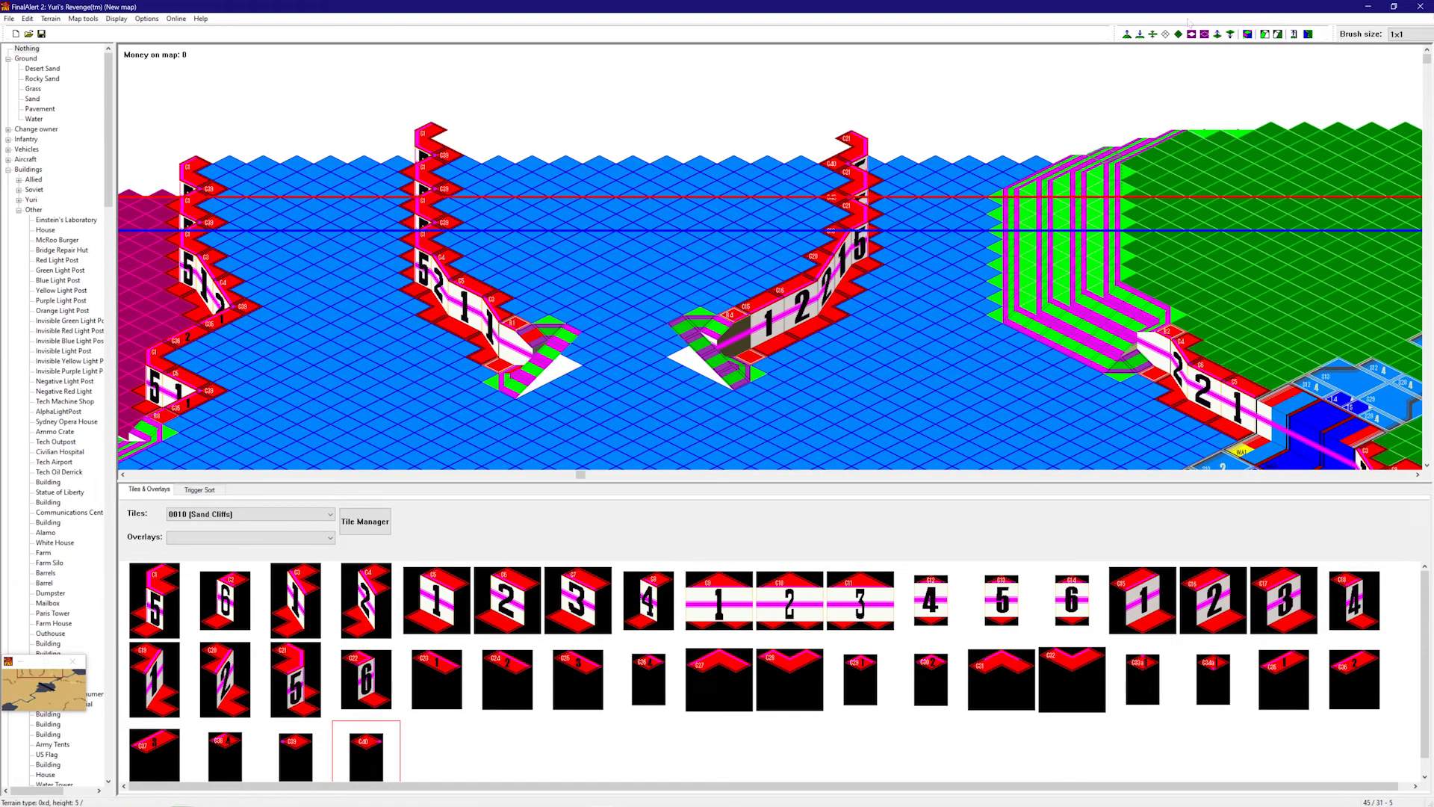
- Raise the ground beside the right cliff into a height-8 plateau
left_click_drag(854, 169, 688, 153)
key("ctrl+z")
key("f")
left_click(388, 746)
key("f")
mouse_move(833, 166)
left_mouse_down()
mouse_move(818, 153)
mouse_move(755, 160)
mouse_move(711, 230)
mouse_move(738, 216)
mouse_move(658, 321)
mouse_move(627, 328)
mouse_move(553, 284)
mouse_move(495, 221)
mouse_move(597, 224)
mouse_move(672, 154)
mouse_move(611, 116)
left_mouse_up()
- Start a sand cliff beside the left slope with C35, C1, C36 and C3 pieces
right_click_drag(695, 140, 814, 286)
right_click_drag(709, 327, 568, 434)
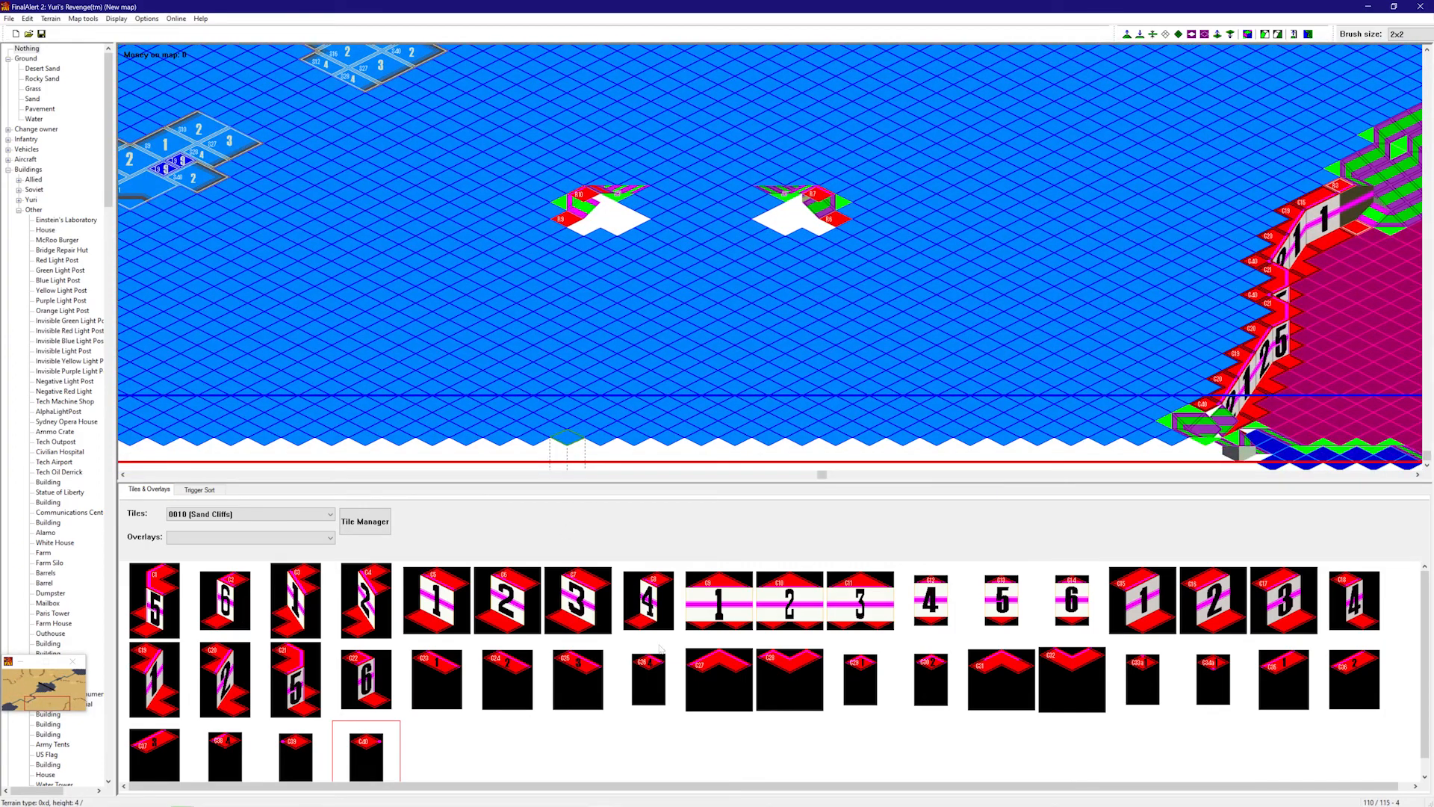
left_click(1292, 671)
left_click(557, 221)
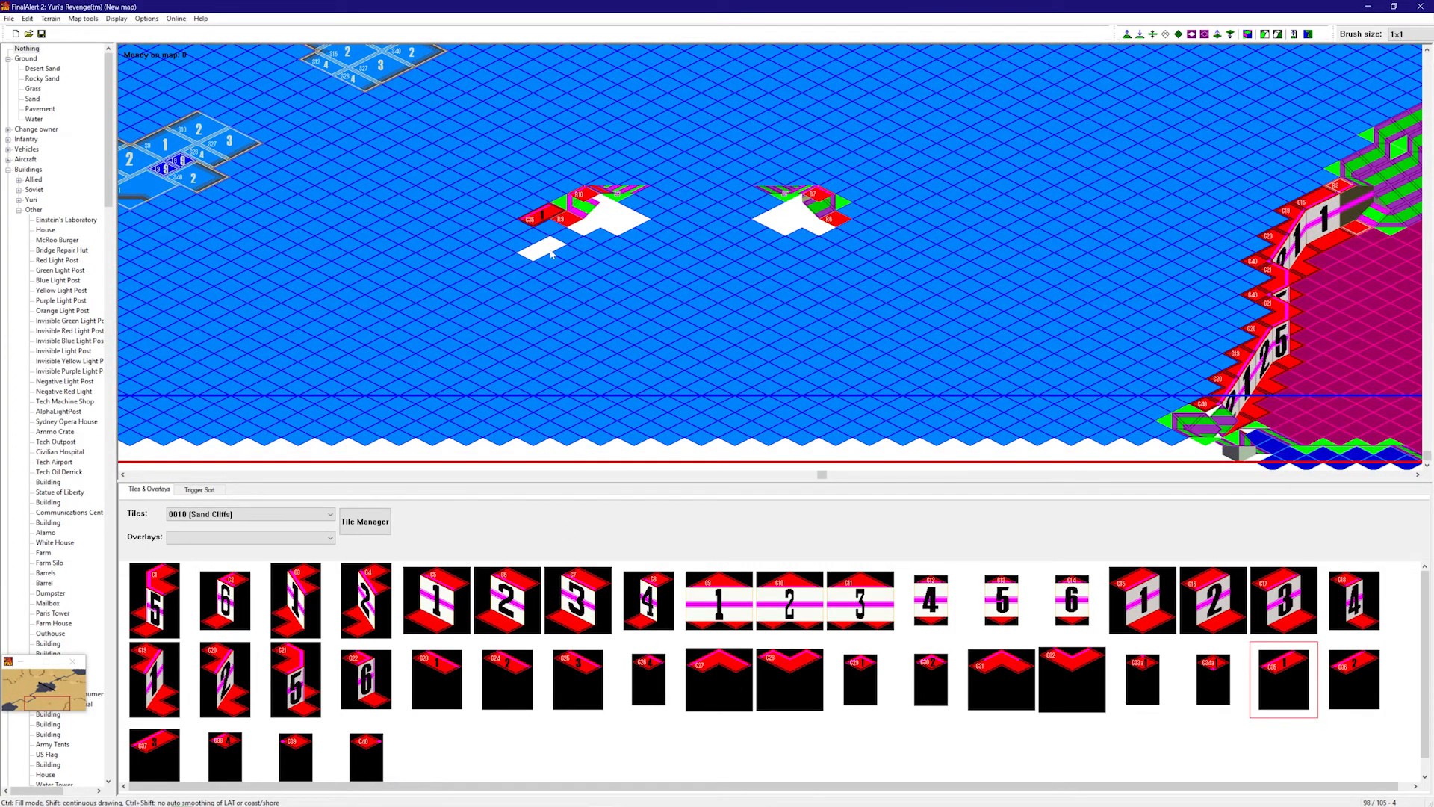
left_click(155, 606)
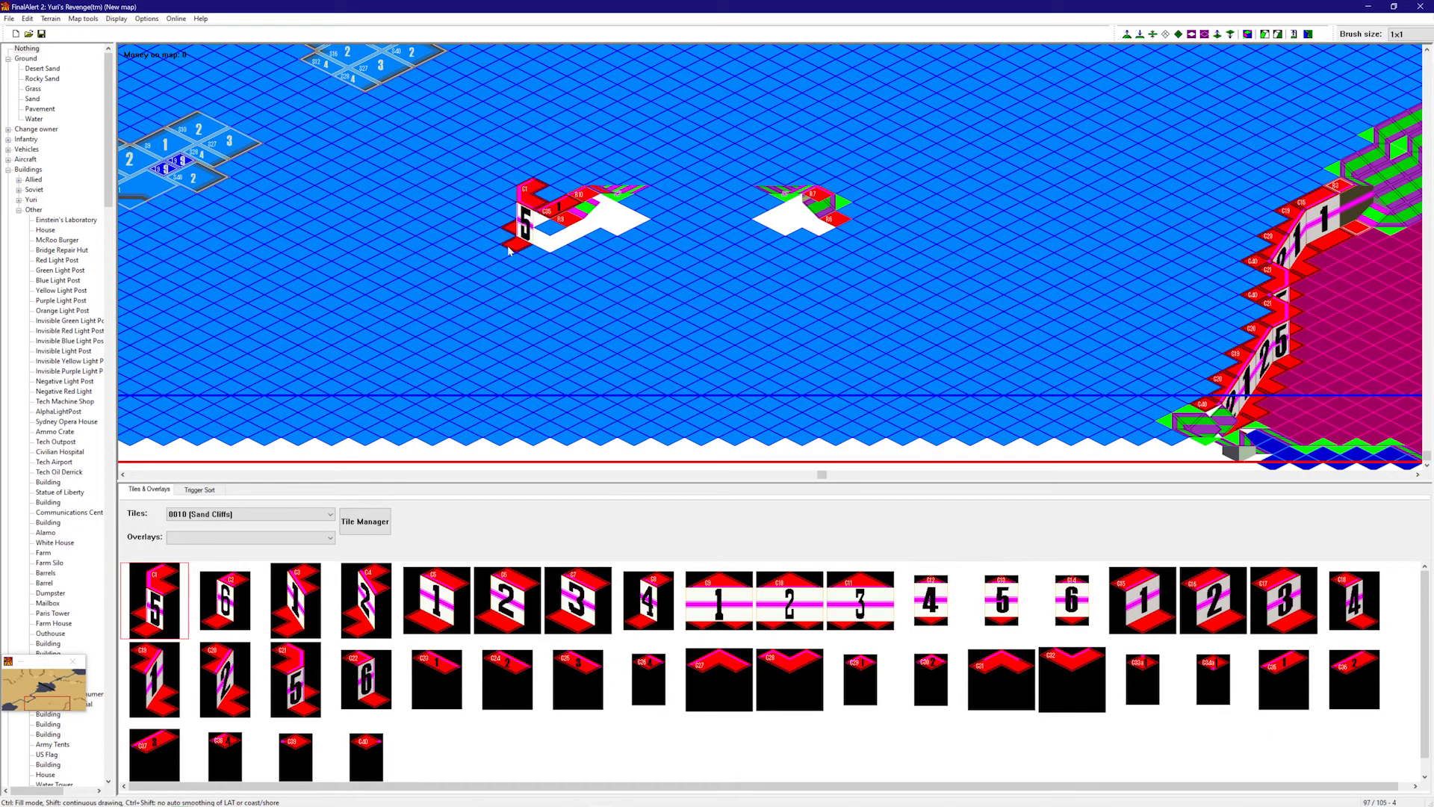
left_click(527, 258)
left_click(1331, 667)
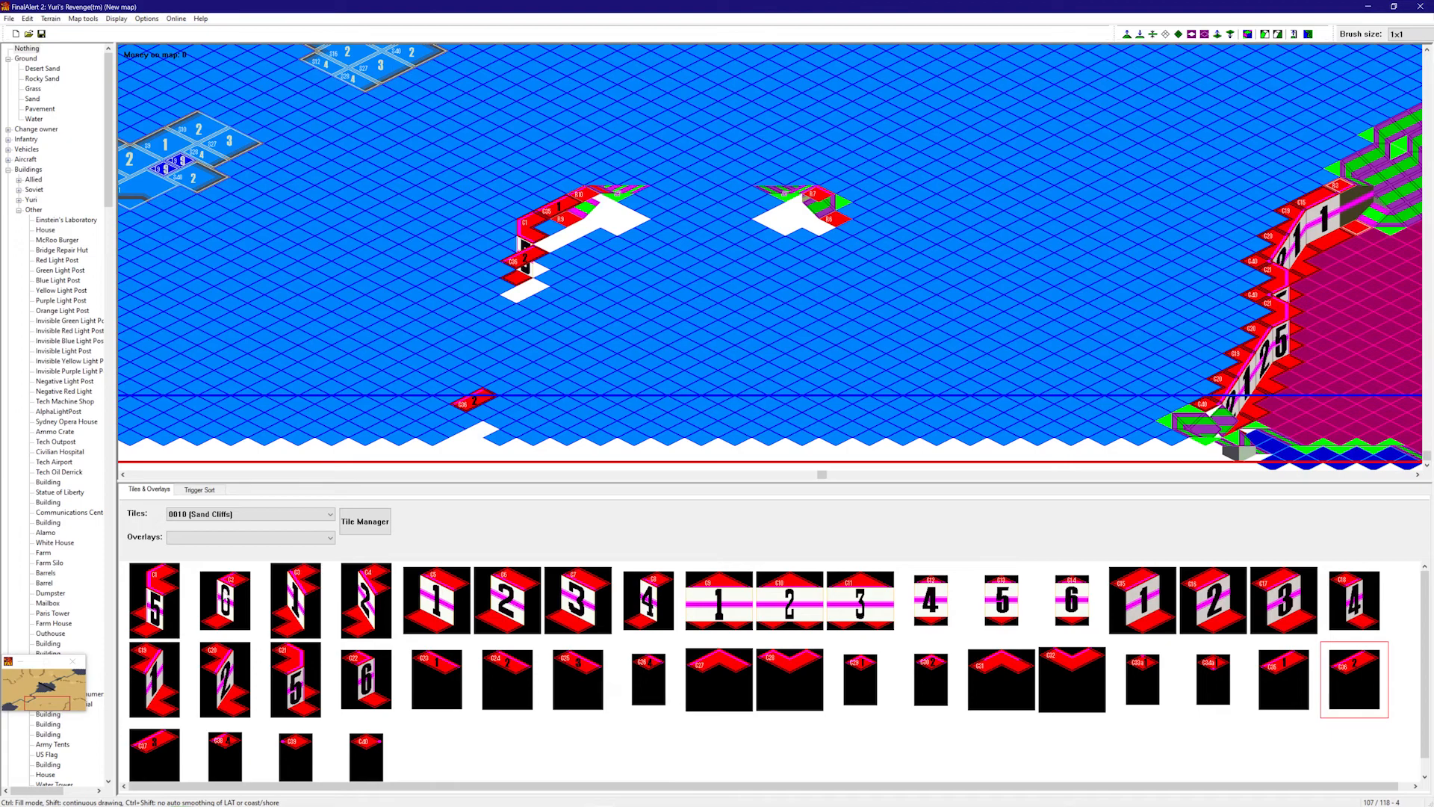
left_click(156, 597)
left_click(491, 299)
left_click(296, 599)
- Extend the cliff line toward the bottom edge with C3, C1 and C36 pieces
left_click(493, 370)
left_click(496, 356)
left_click(156, 598)
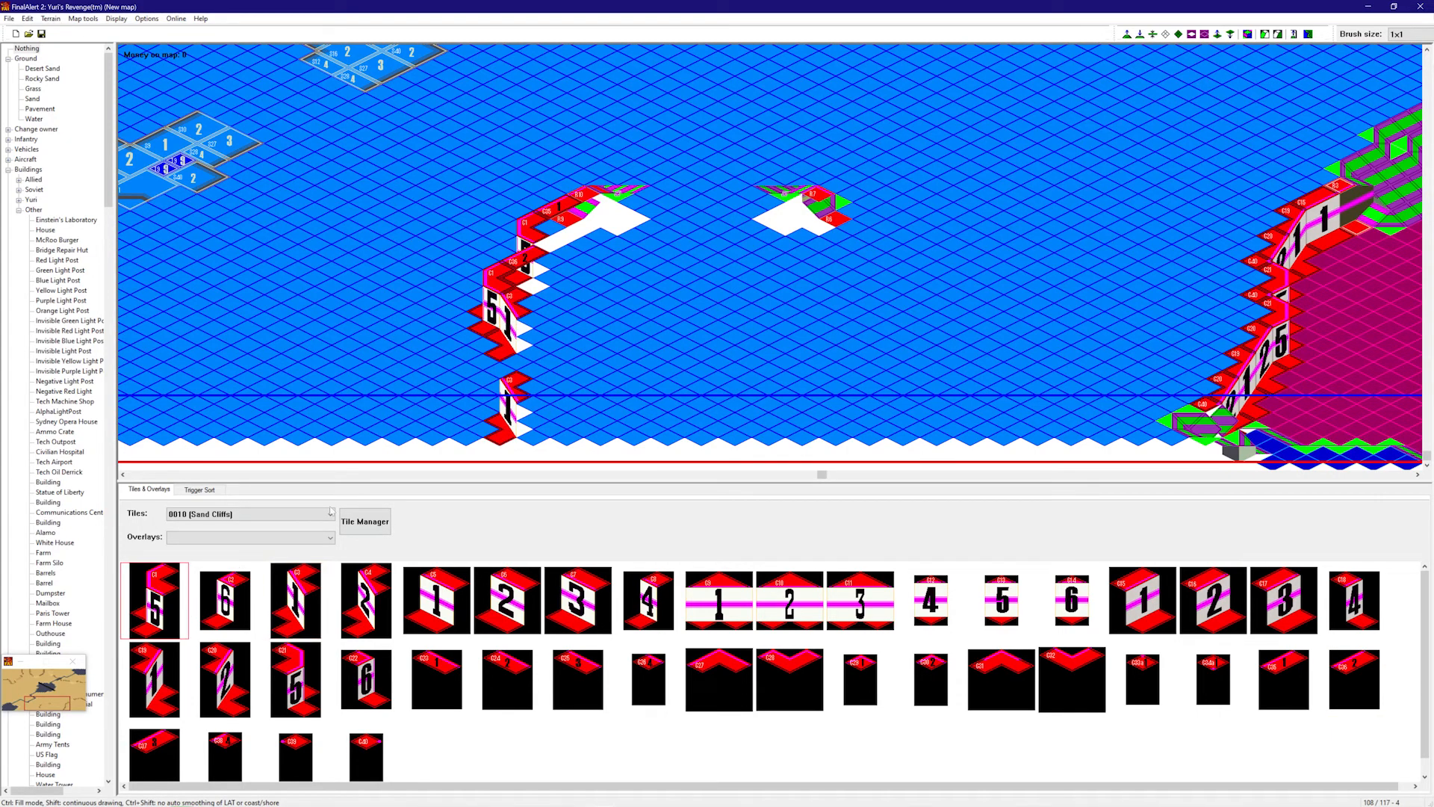
left_click(502, 393)
left_click(1262, 685)
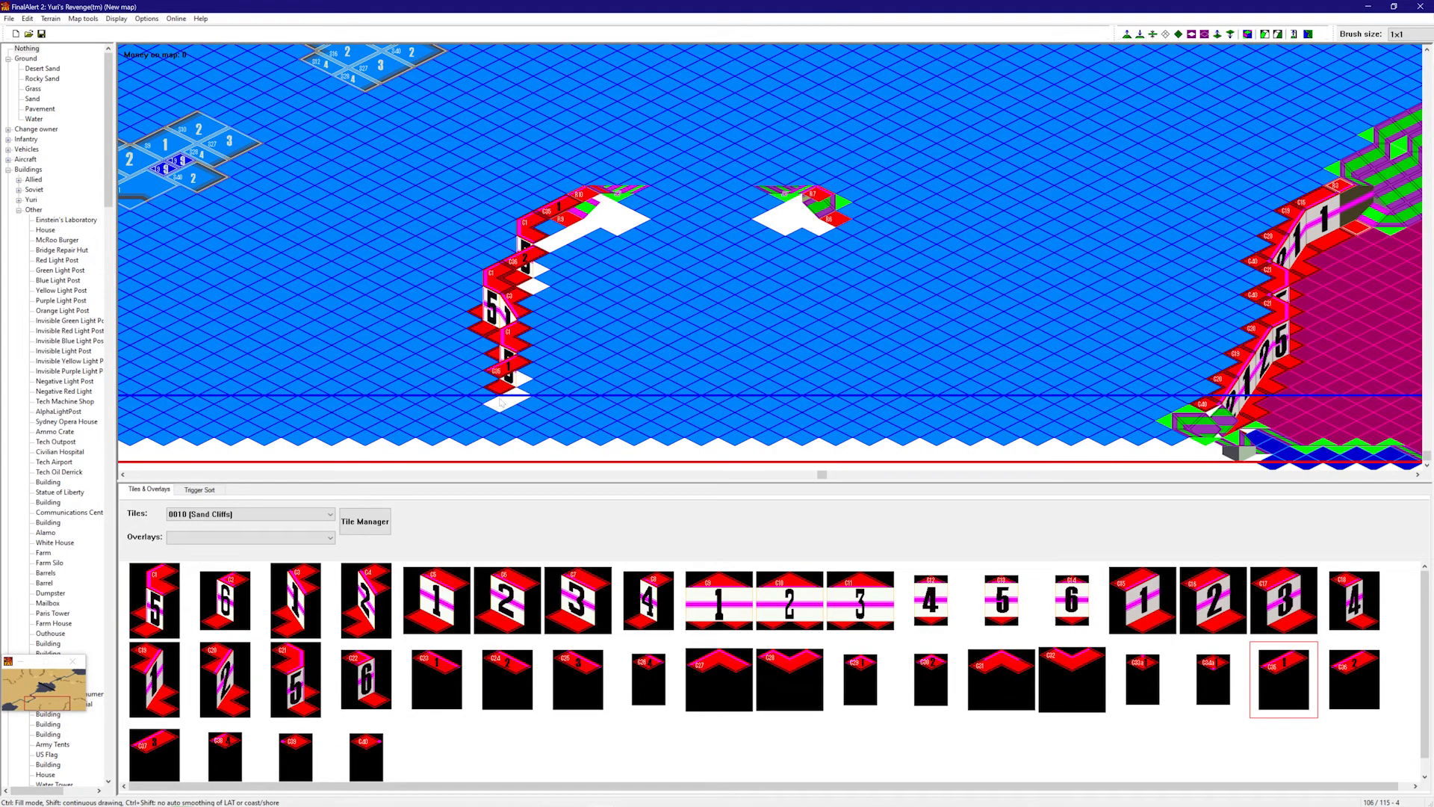
left_click(1354, 679)
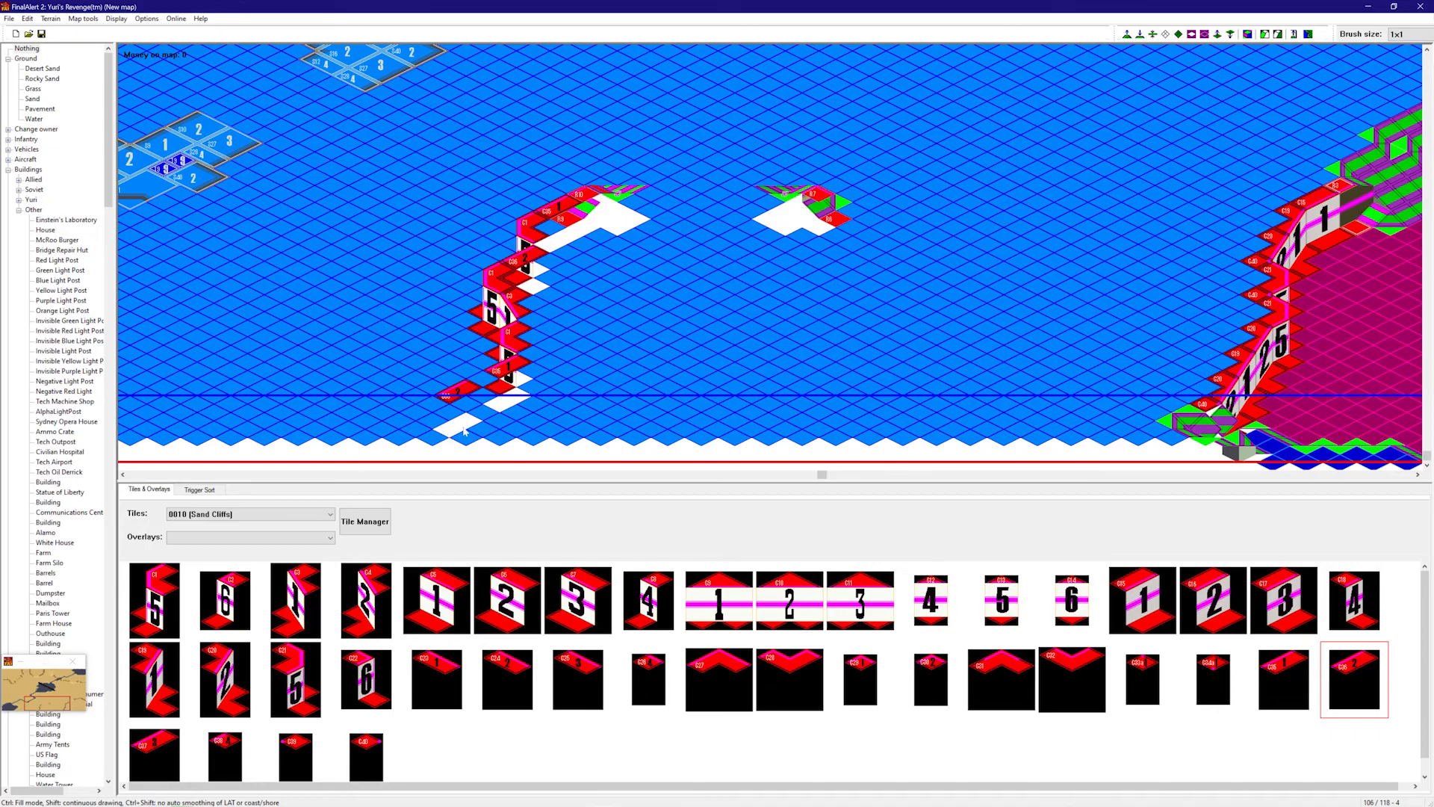
left_click(489, 432)
left_click(1285, 676)
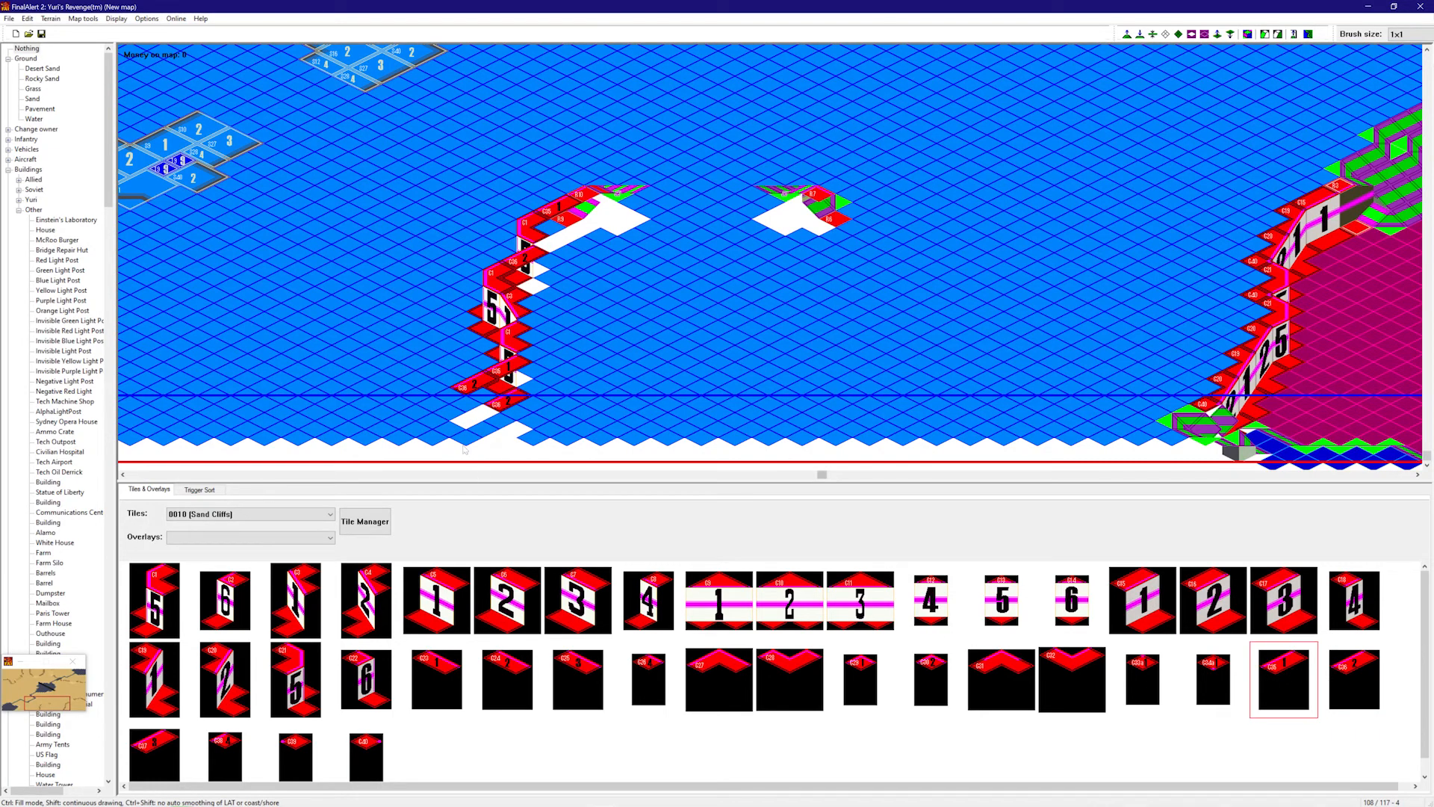
middle_click_drag(728, 343, 762, 372)
- Place C31 and C27 sand cliff pieces after the C25 piece
right_click_drag(762, 372, 765, 368)
right_click_drag(765, 369, 515, 391)
right_click_drag(515, 391, 710, 362)
left_click(800, 667)
left_click(726, 671)
left_click(577, 676)
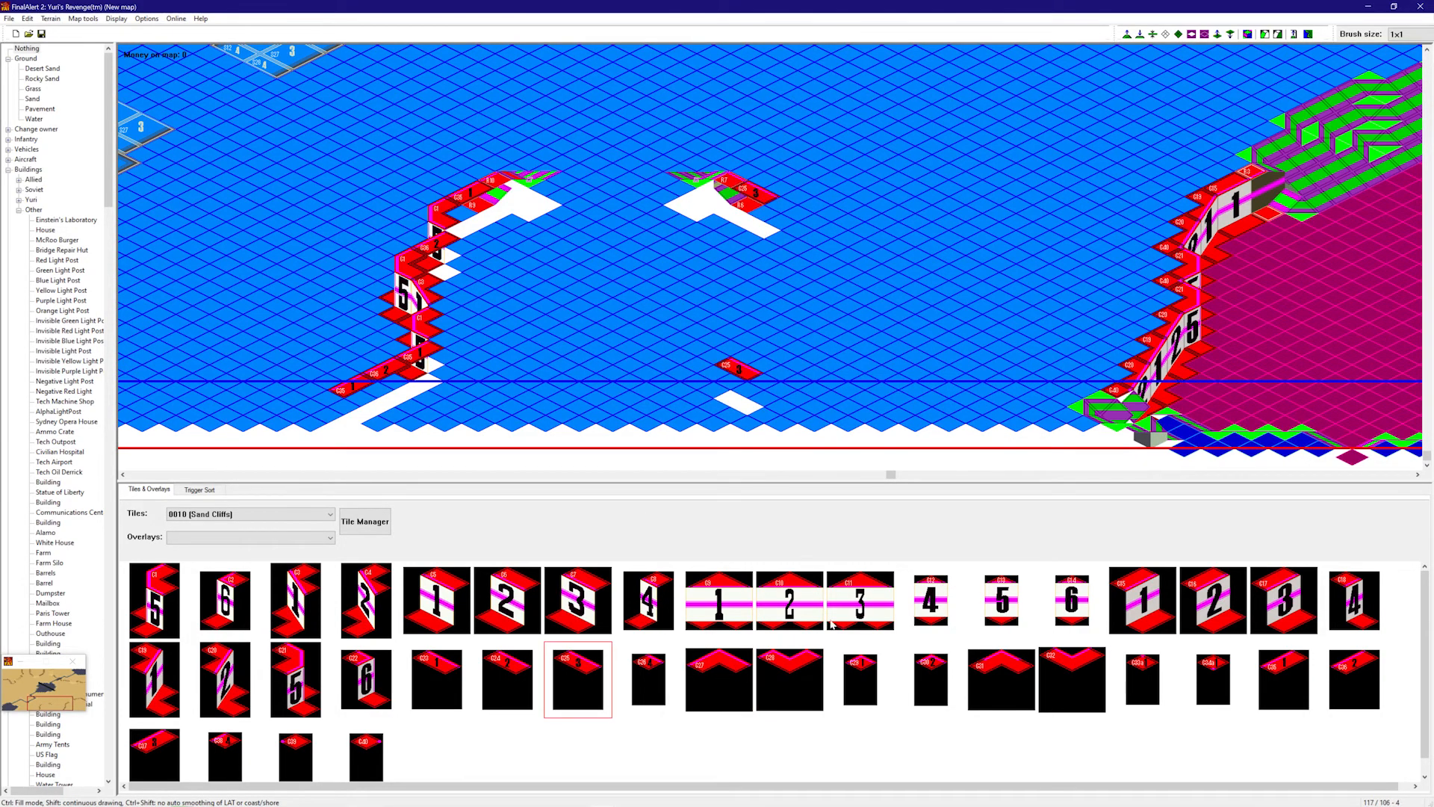
left_click(985, 670)
left_click(795, 249)
right_click_drag(867, 271, 913, 274)
left_click(718, 676)
left_click(800, 237)
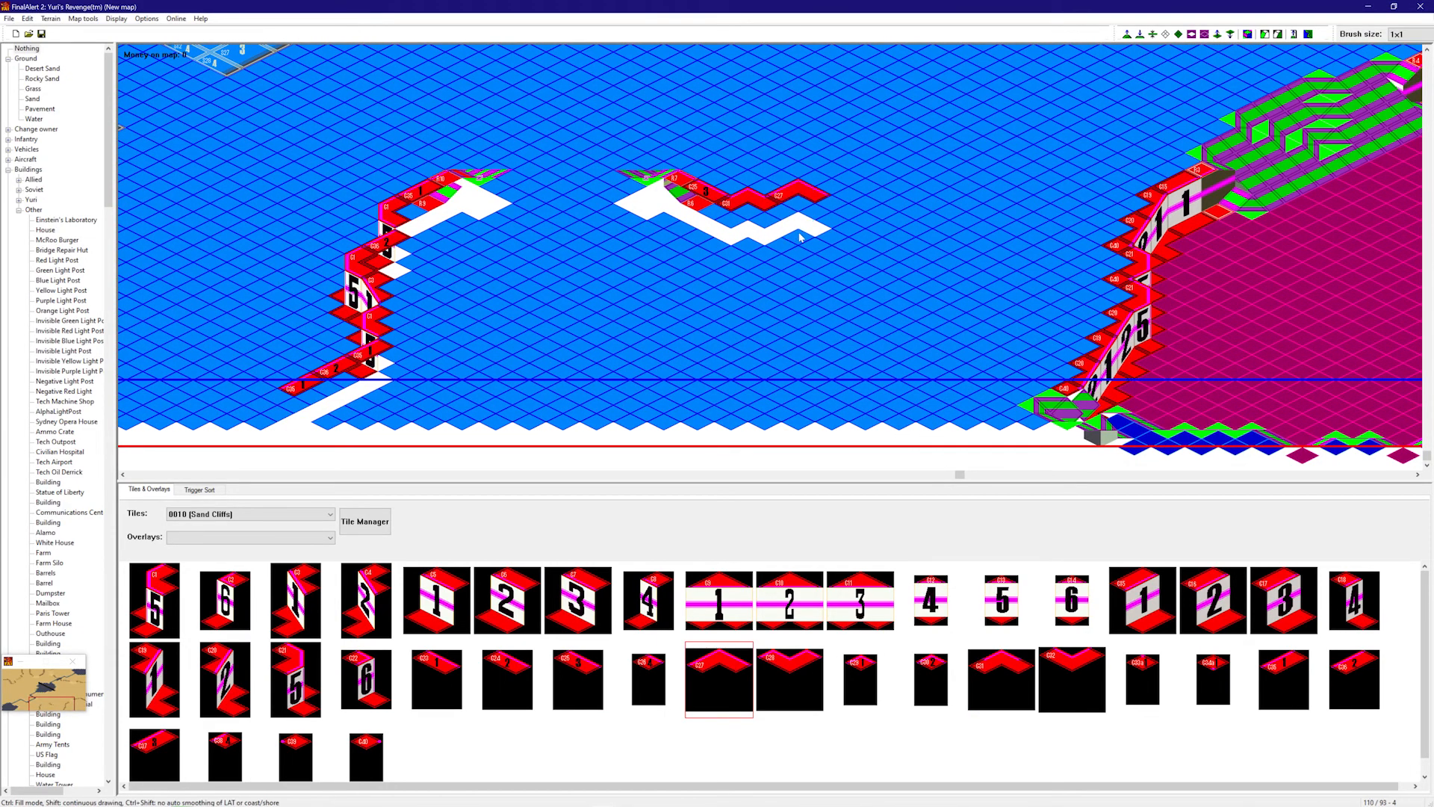
- Continue the outline with C21, C15 and C19 cliff pieces
scroll(314, 653, "down", 1)
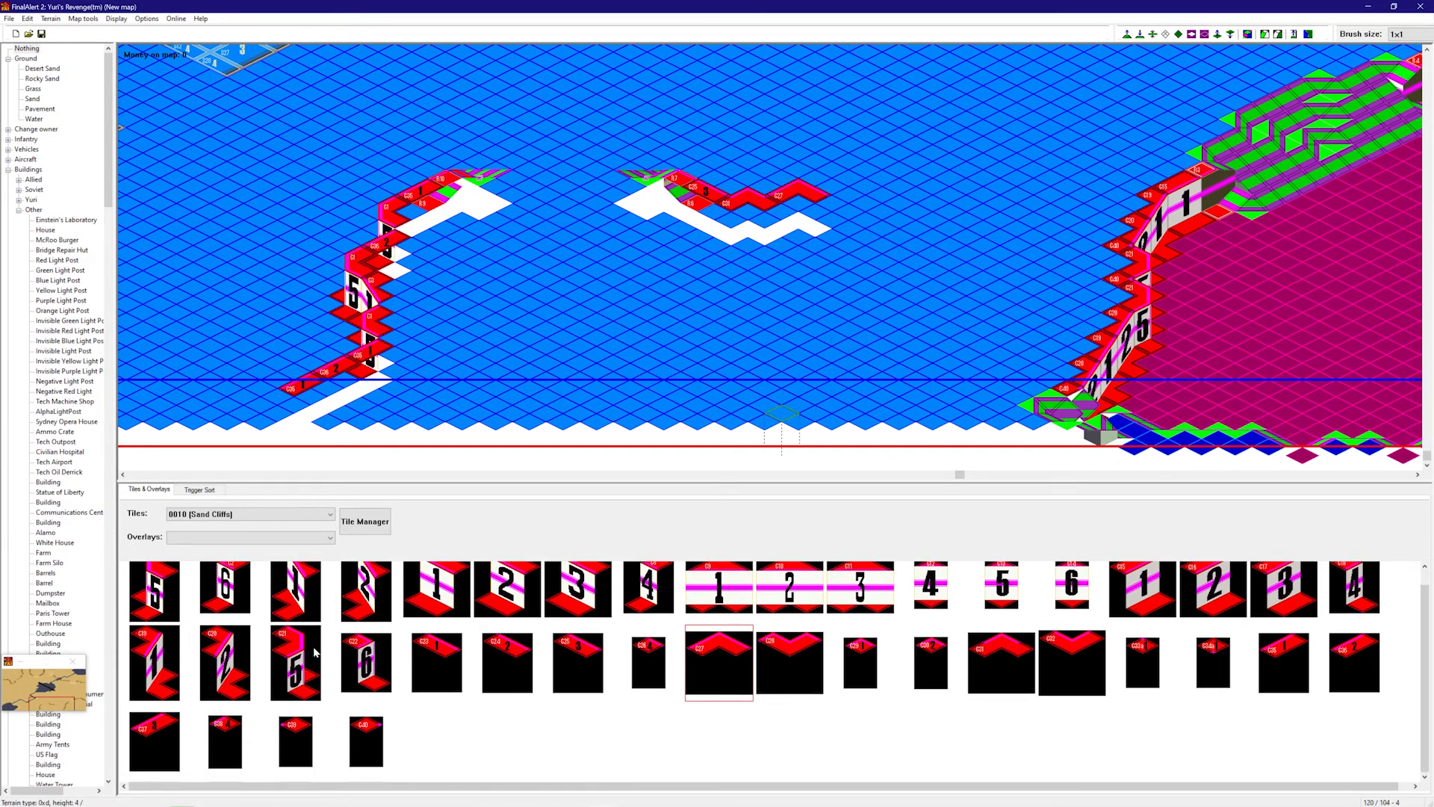
left_click(315, 674)
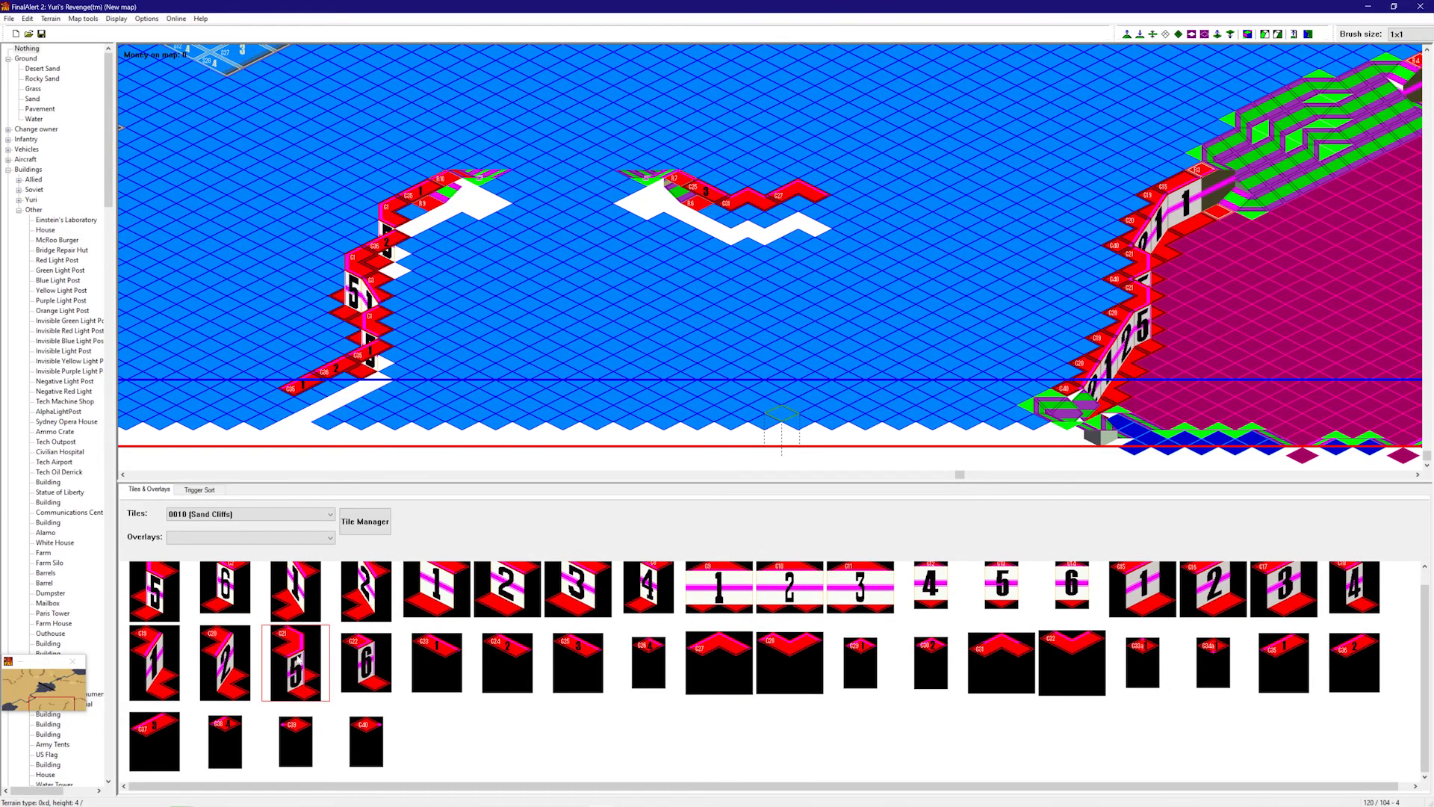
left_click(840, 264)
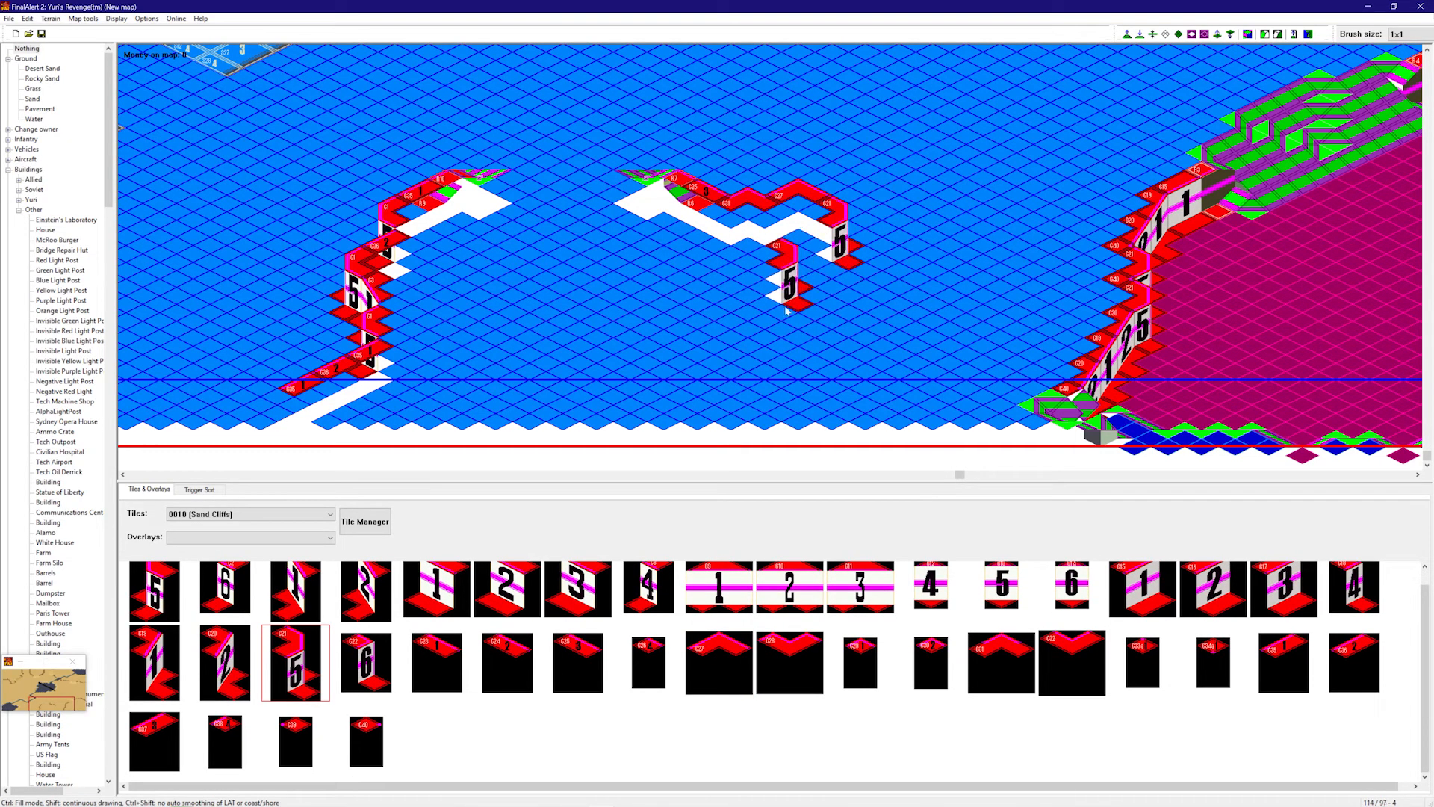
scroll(995, 653, "up", 1)
left_click(1143, 601)
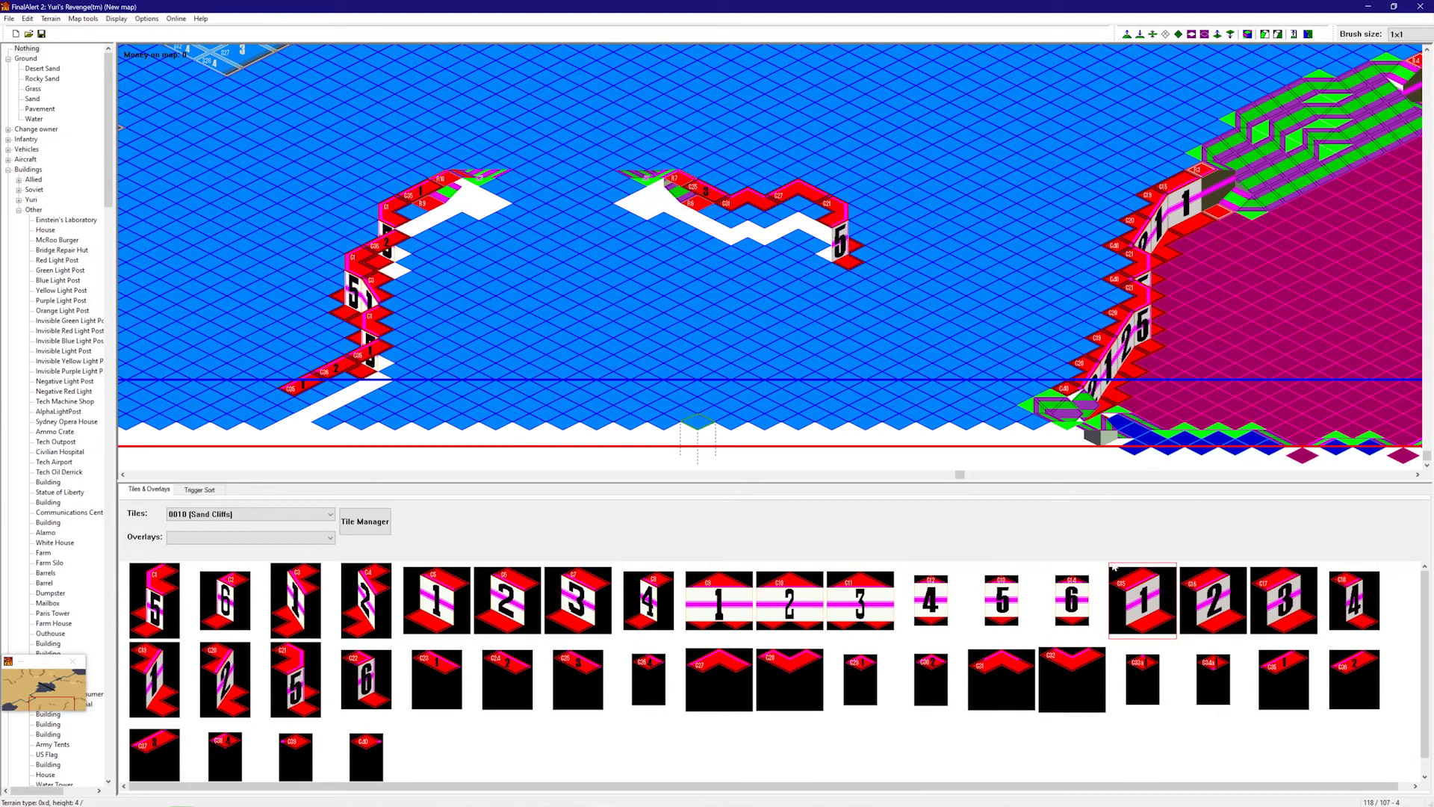
left_click(812, 261)
left_click(169, 681)
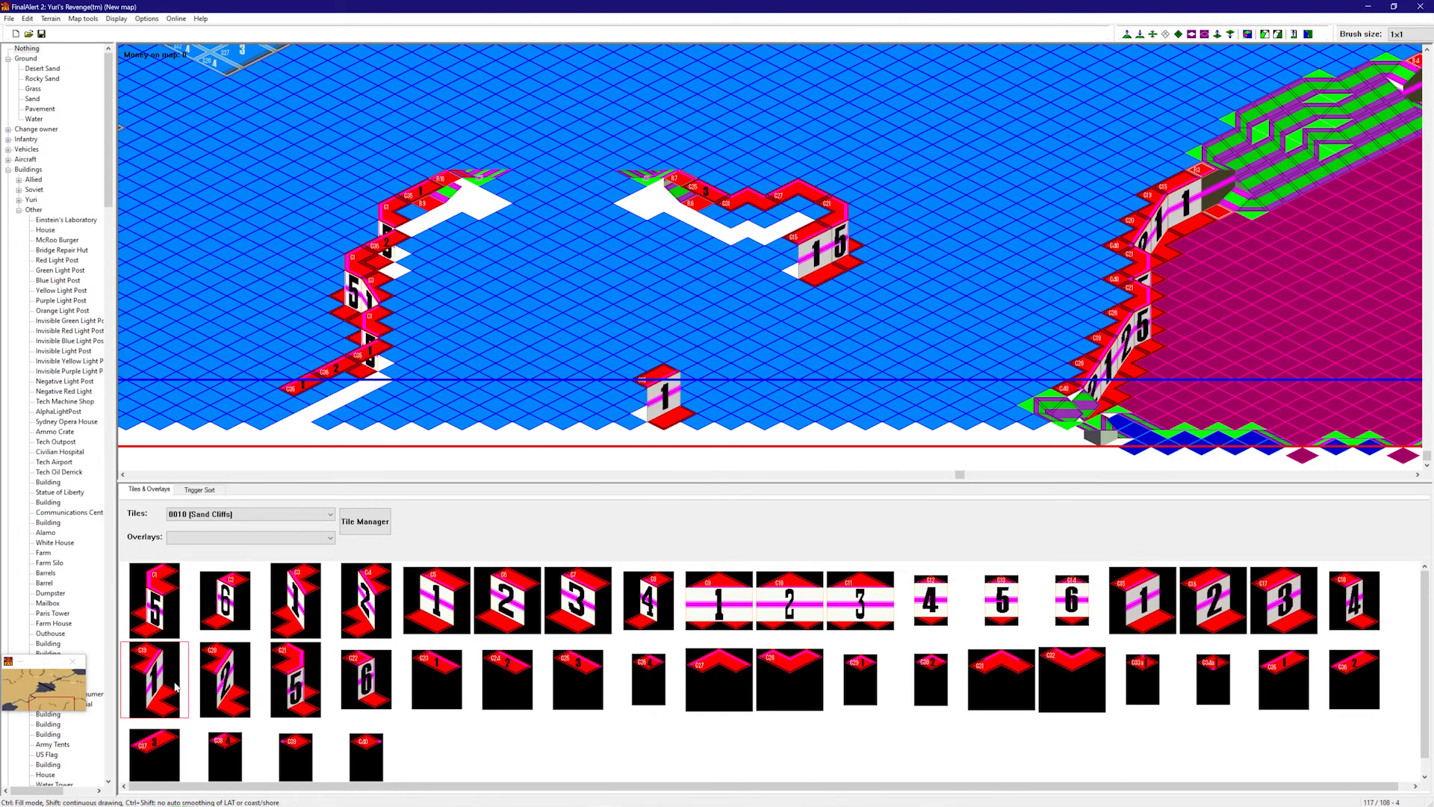
left_click(796, 306)
- Run the cliff south with a C20, two C21 pieces and a C20 at the bottom
left_click(225, 680)
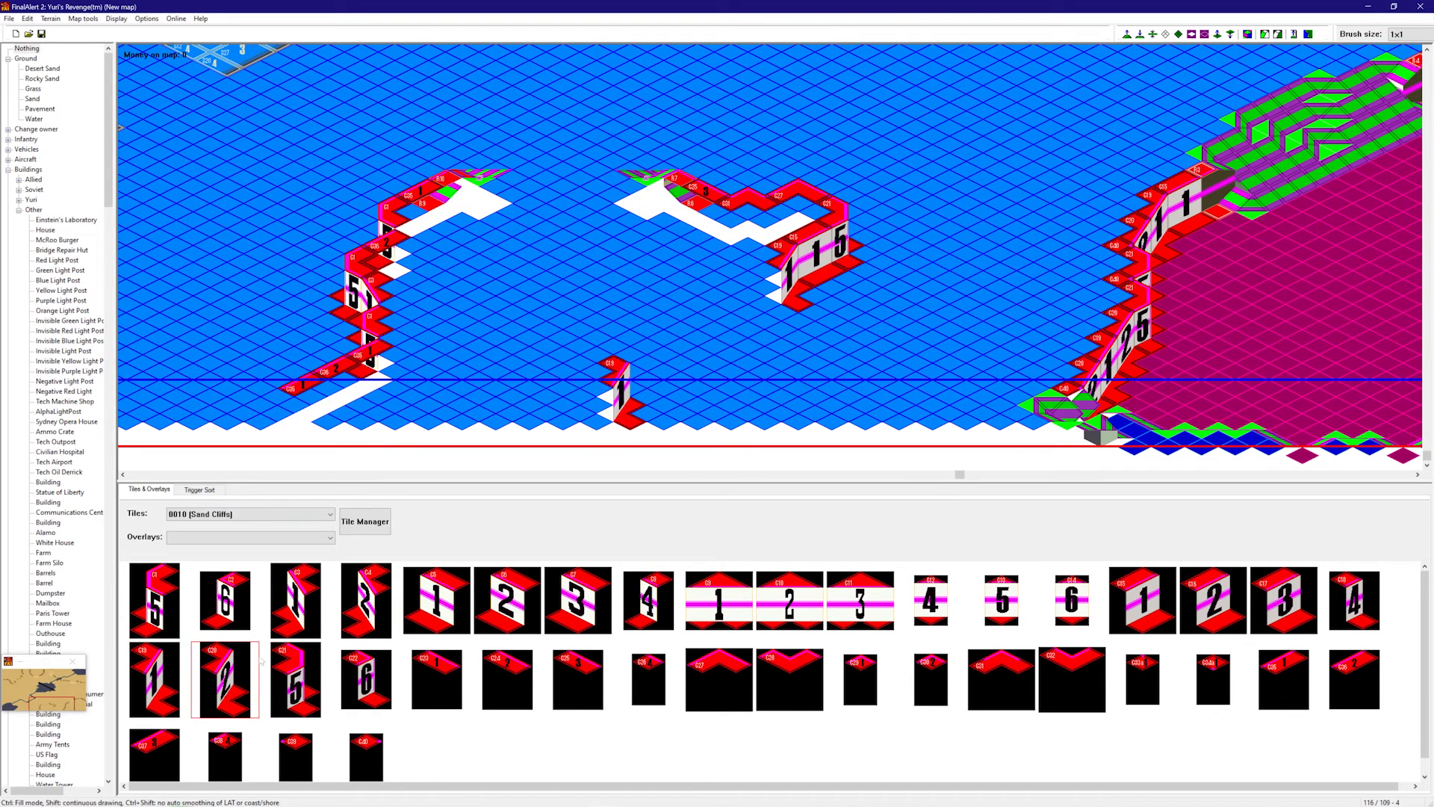
left_click(777, 325)
left_click(303, 676)
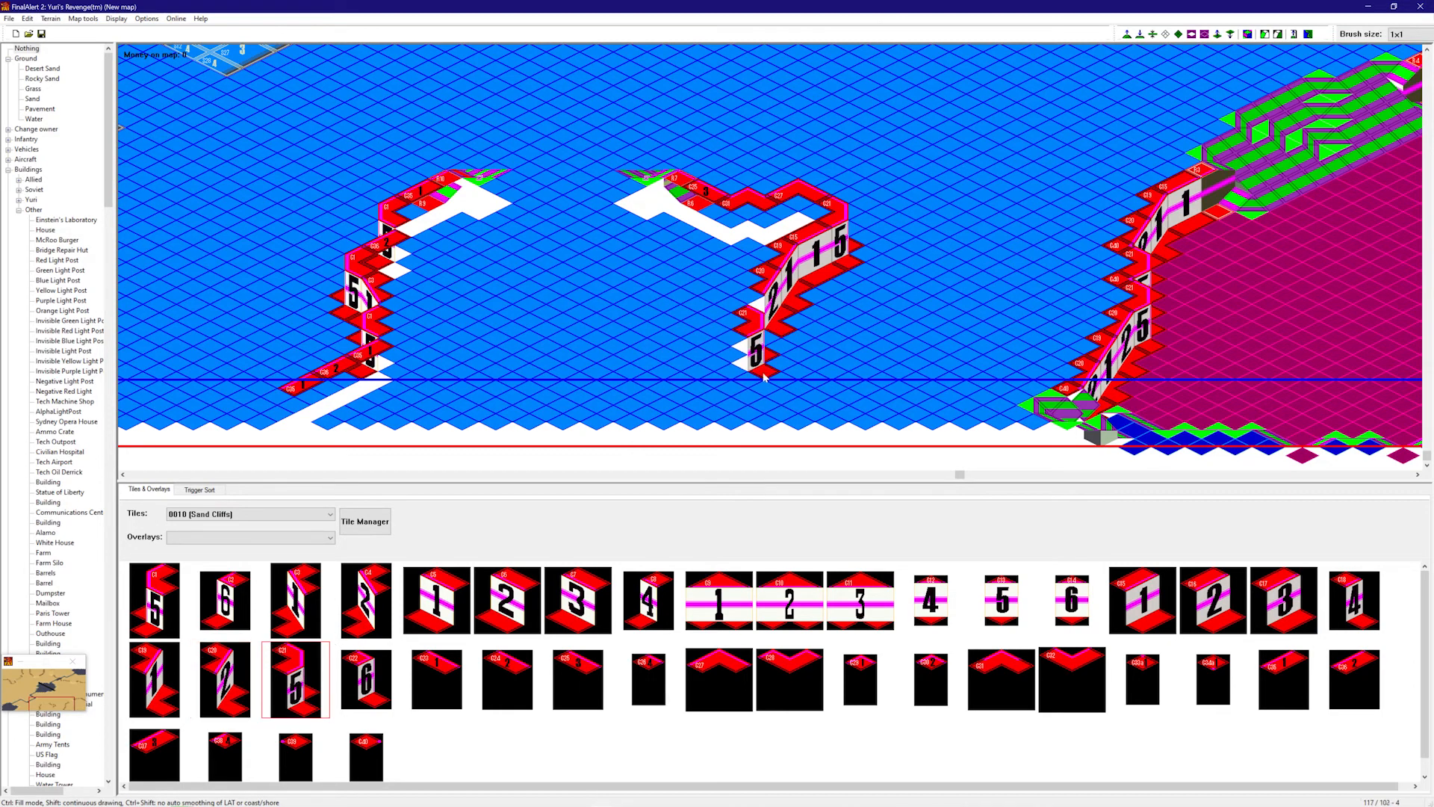
left_click(792, 362)
left_click(791, 397)
middle_click(803, 420)
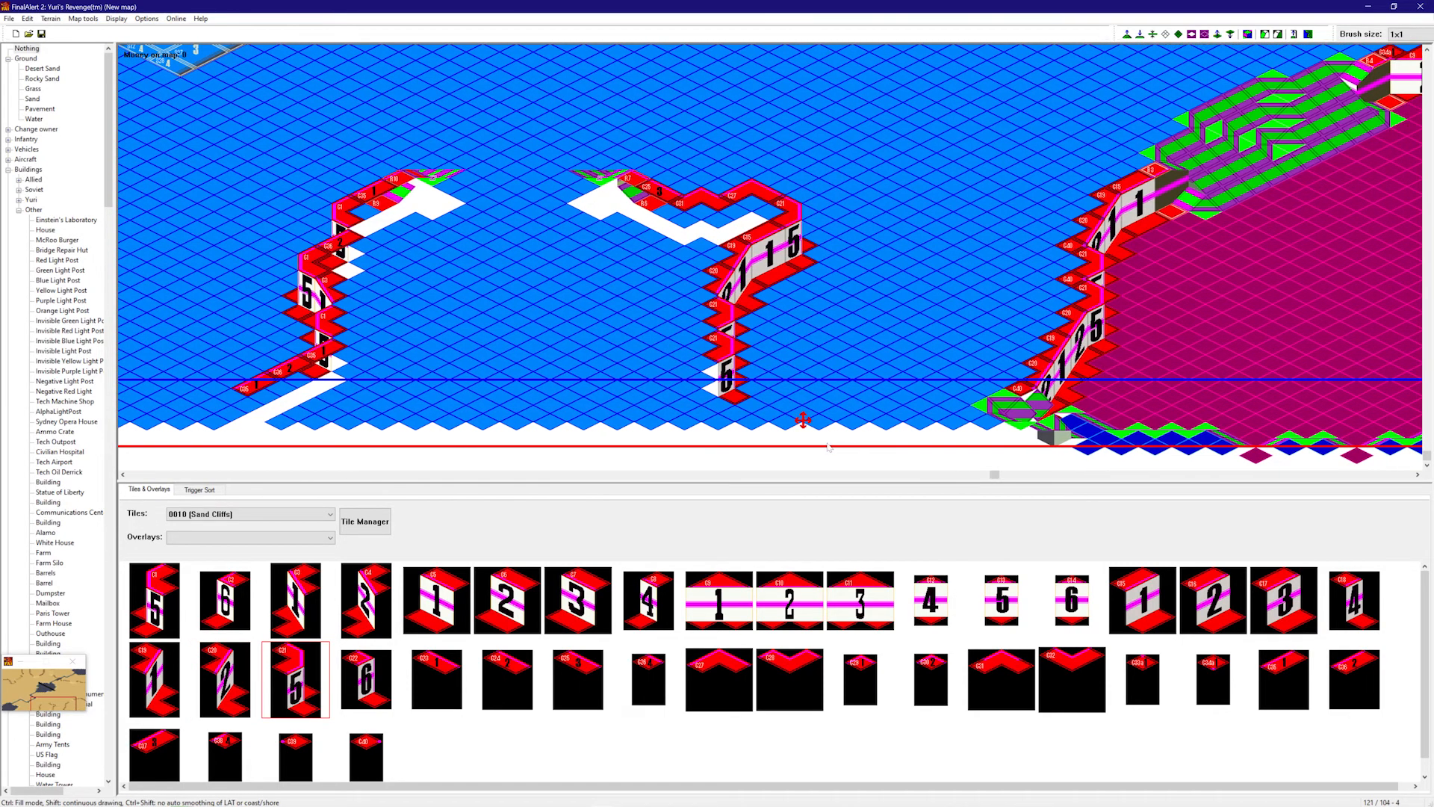
left_click(225, 678)
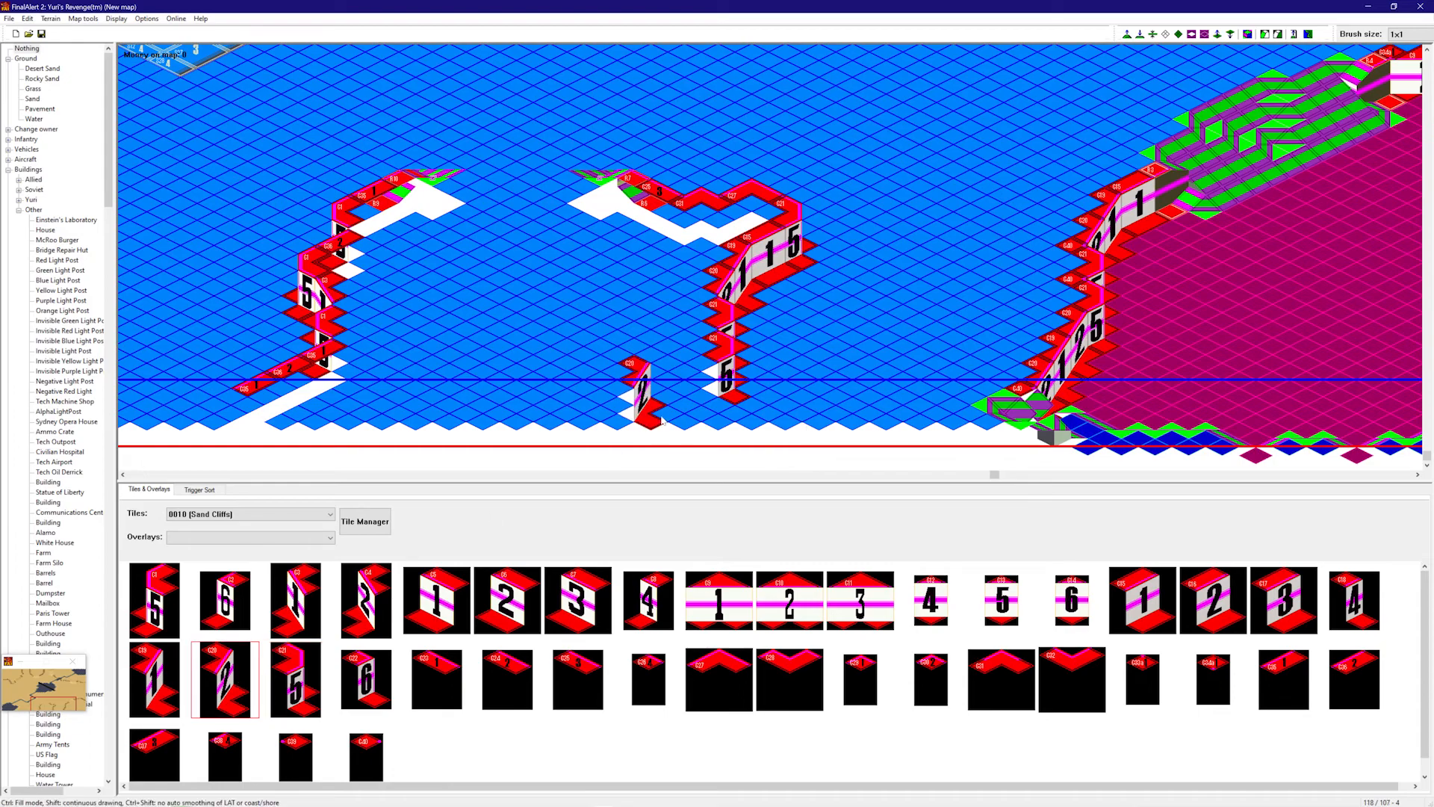
left_click(723, 424)
right_click_drag(814, 348, 738, 365)
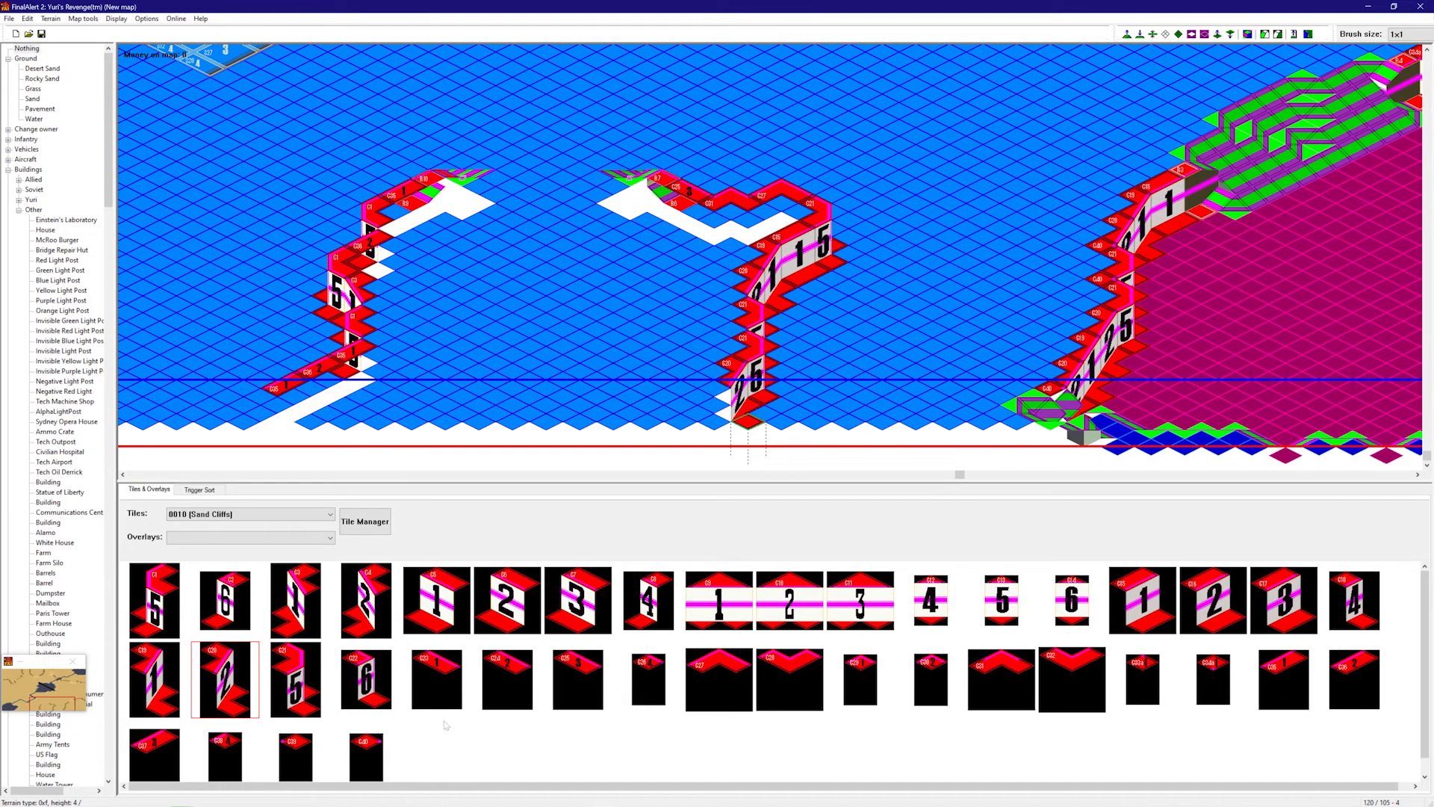
- Close the outline with a final C39 sand cliff piece and restore the height view
left_click(365, 753)
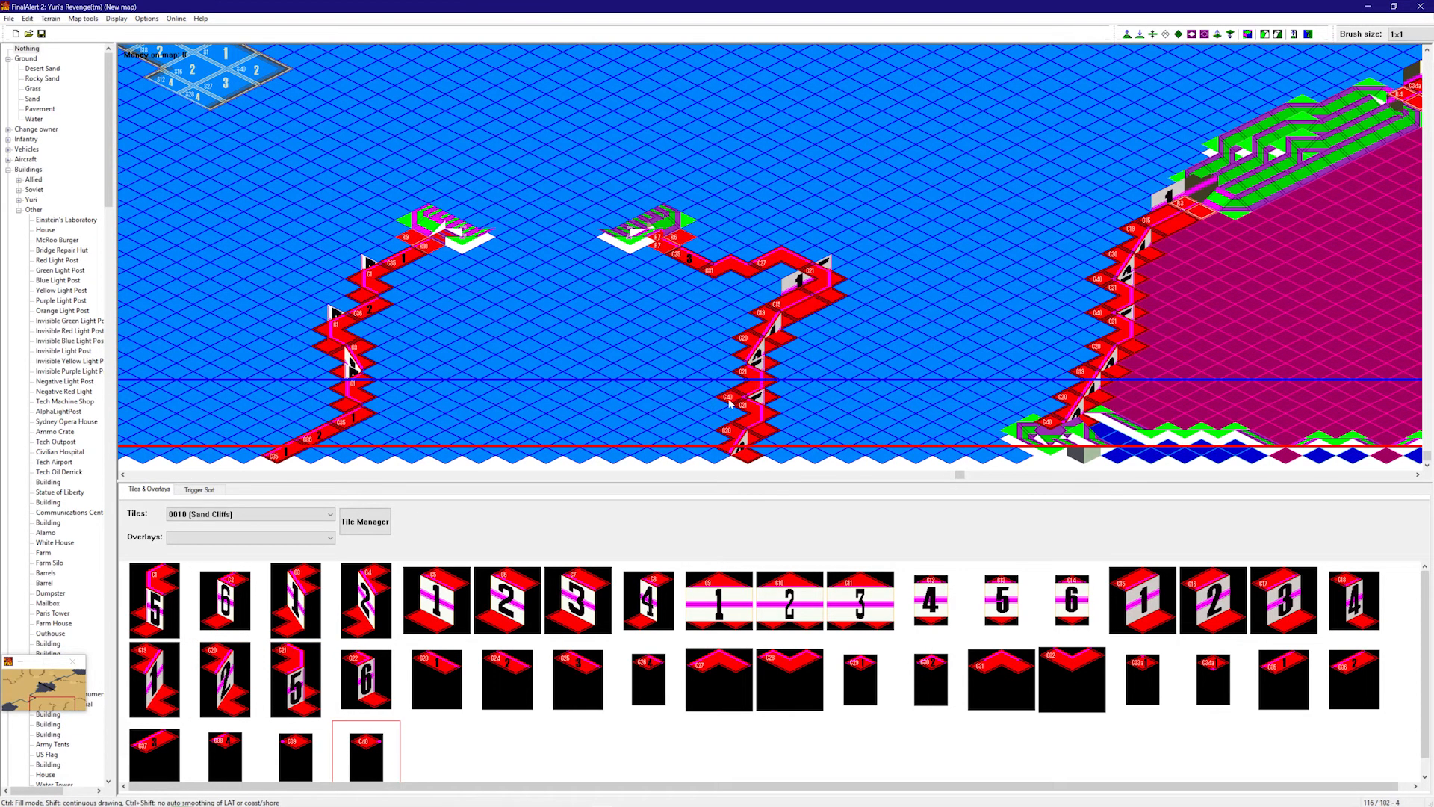
right_click_drag(816, 269, 634, 336)
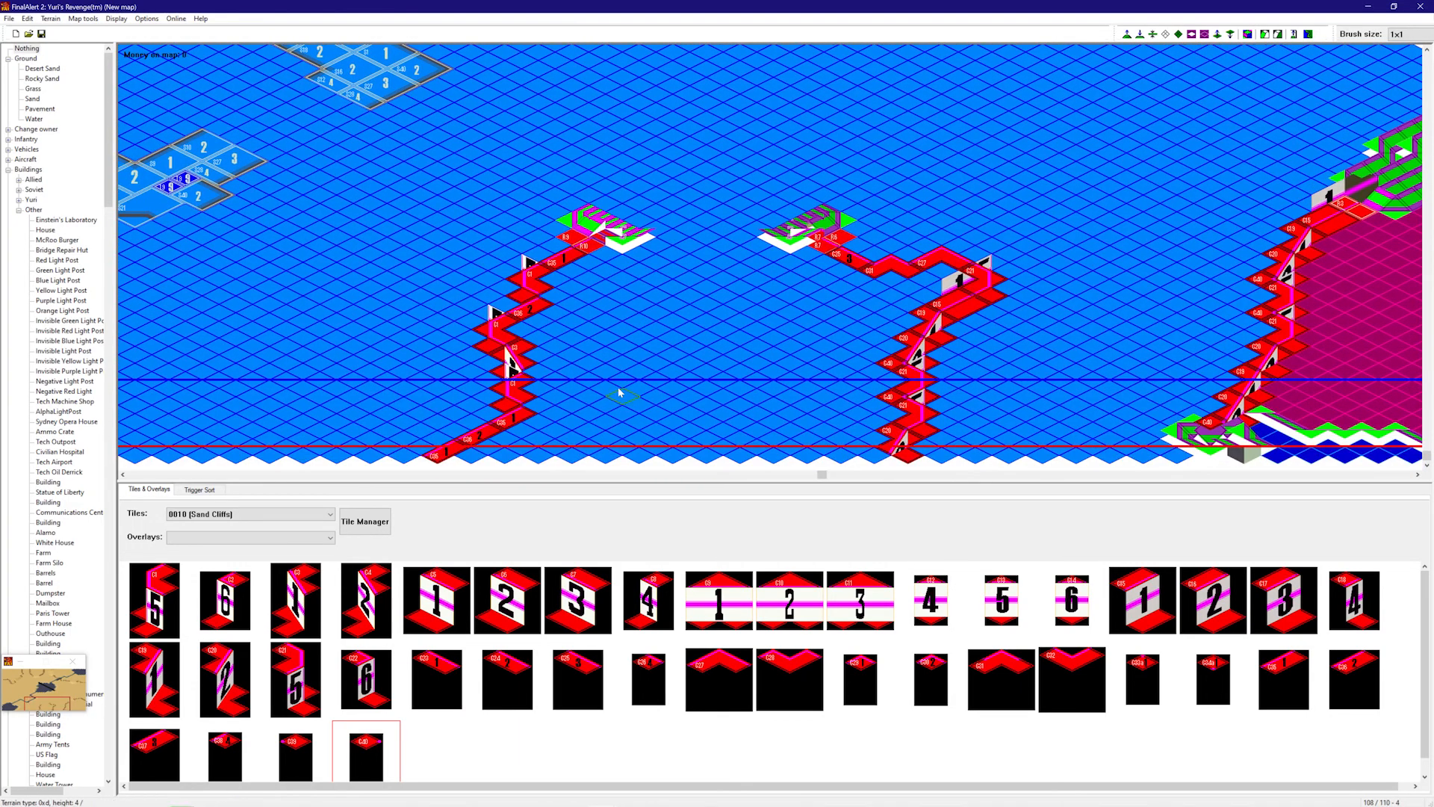
key("f")
left_click(299, 754)
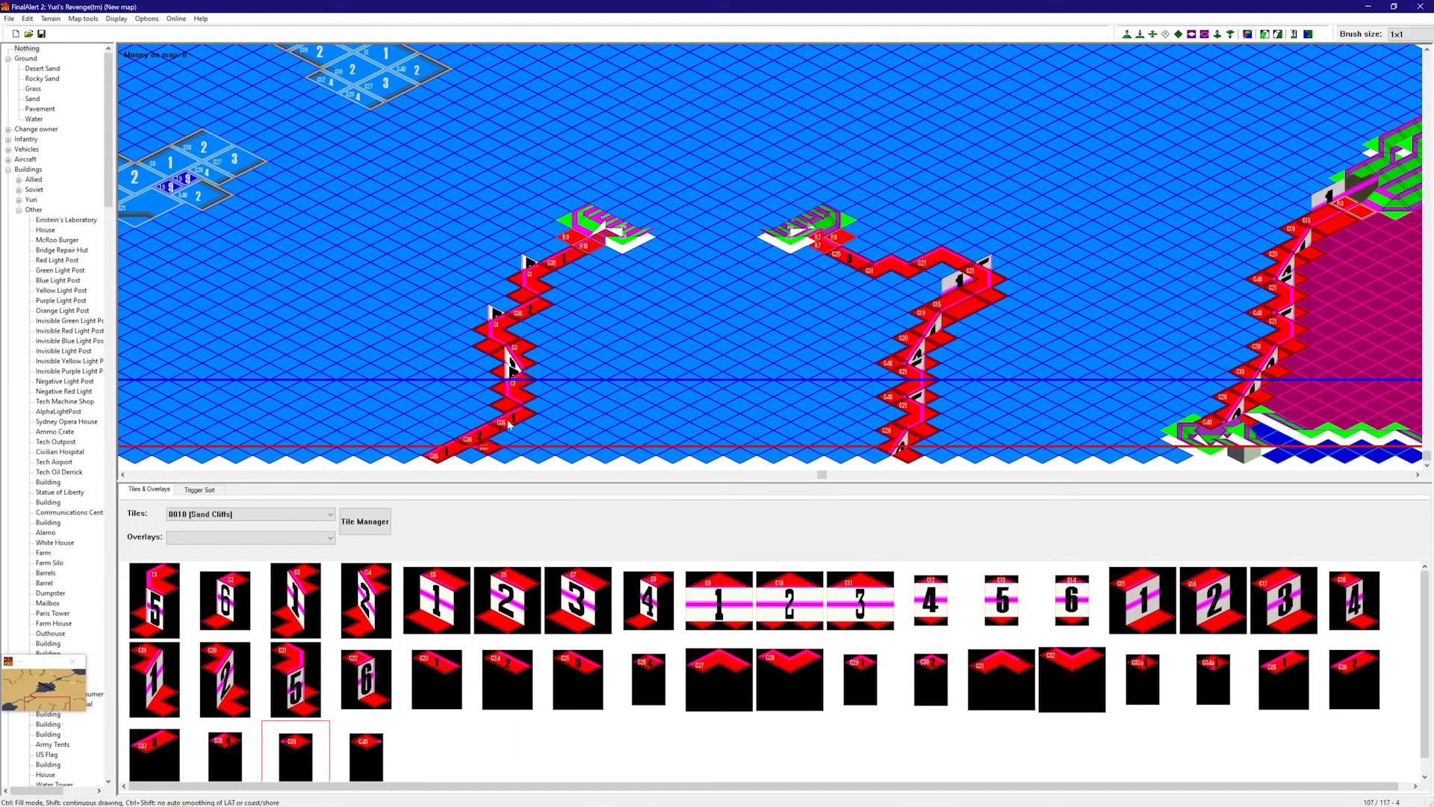
left_click(530, 370)
key("f")
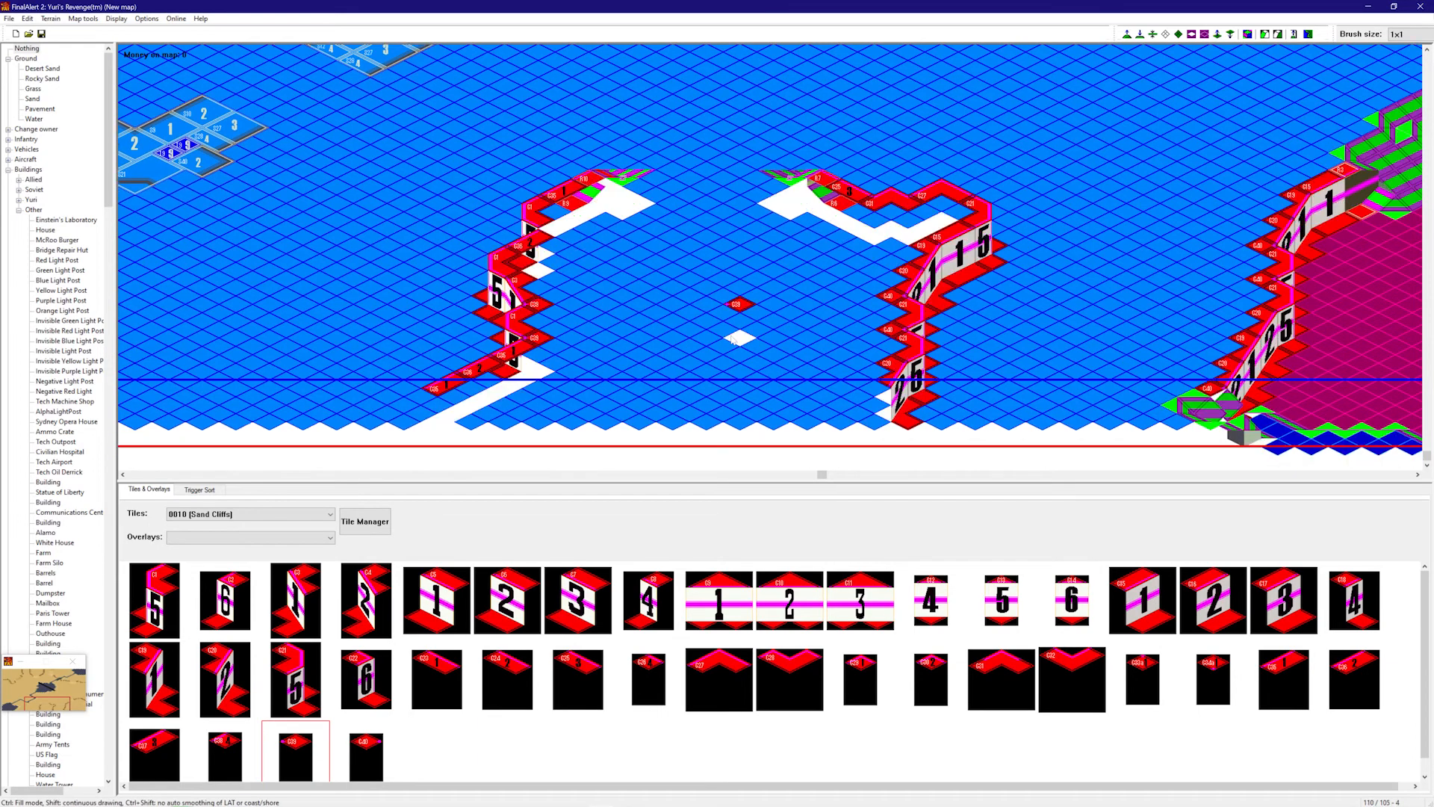
right_click_drag(859, 254, 1064, 178)
- Paint the ground along the cliff edge and the interior up to one level plateau
mouse_move(799, 312)
left_mouse_down()
mouse_move(717, 360)
mouse_move(408, 415)
left_mouse_up()
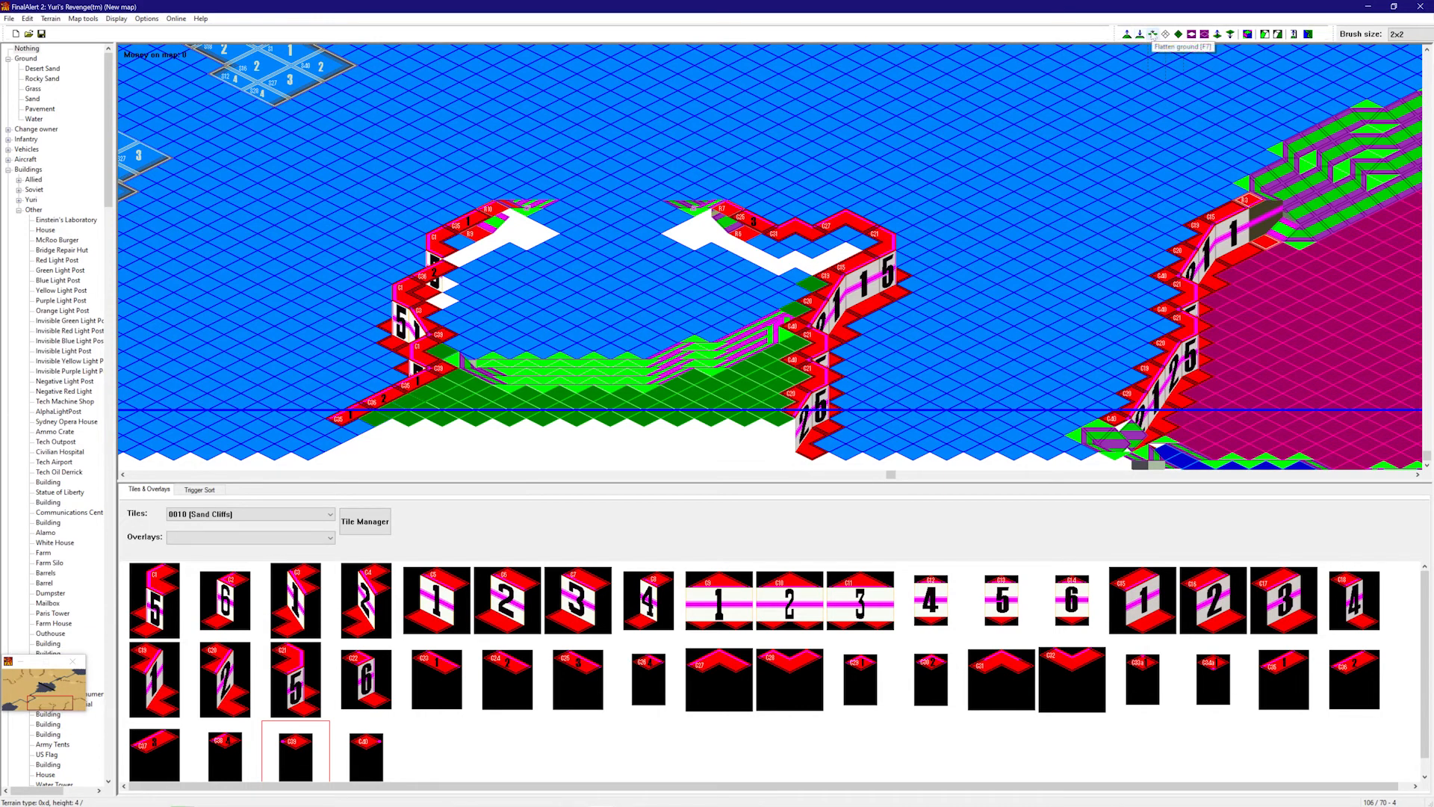
mouse_move(709, 399)
left_mouse_down()
mouse_move(490, 299)
mouse_move(544, 352)
mouse_move(540, 284)
mouse_move(573, 231)
mouse_move(642, 187)
mouse_move(814, 291)
mouse_move(708, 316)
mouse_move(551, 278)
left_mouse_up()
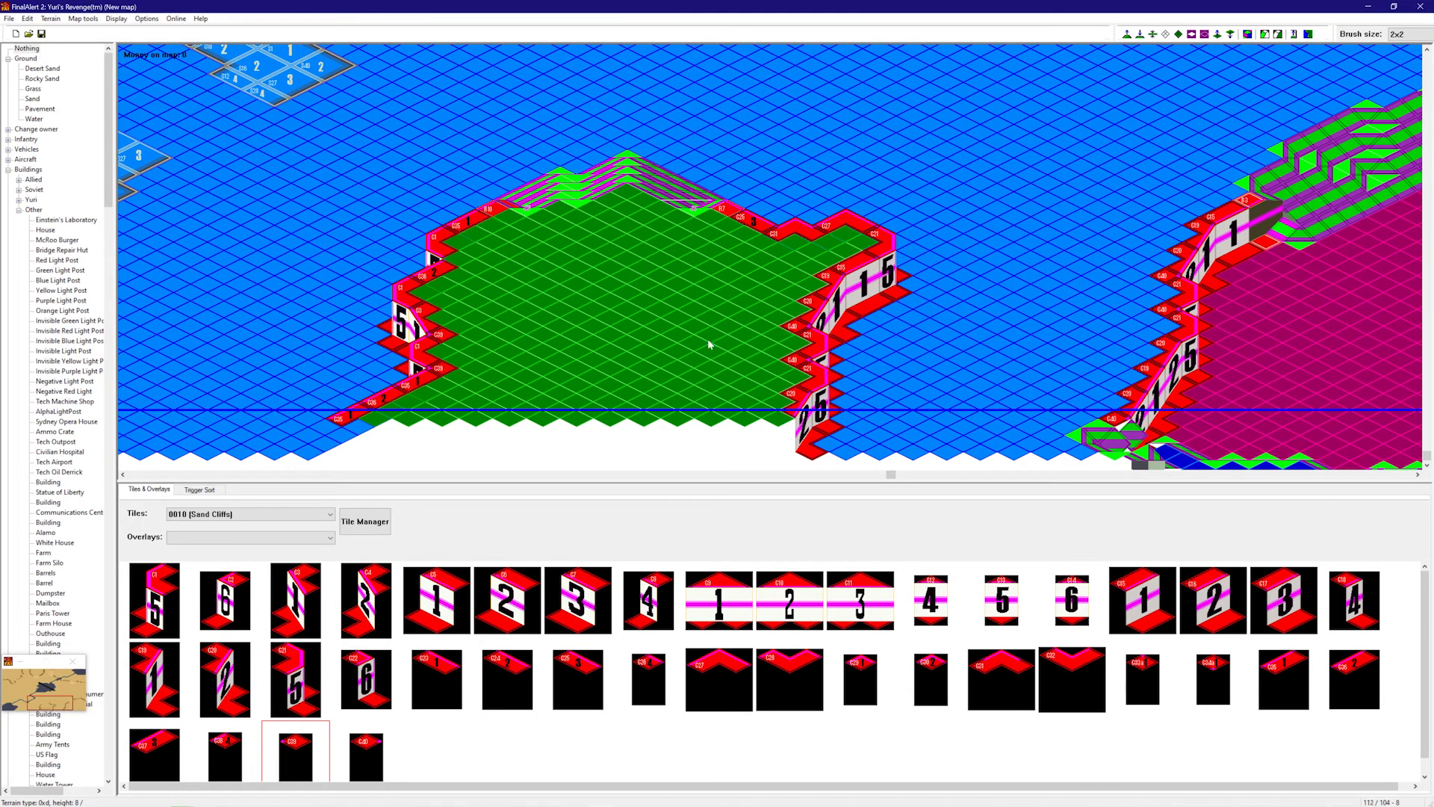
right_click_drag(696, 341, 512, 147)
right_click_drag(640, 265, 1220, 102)
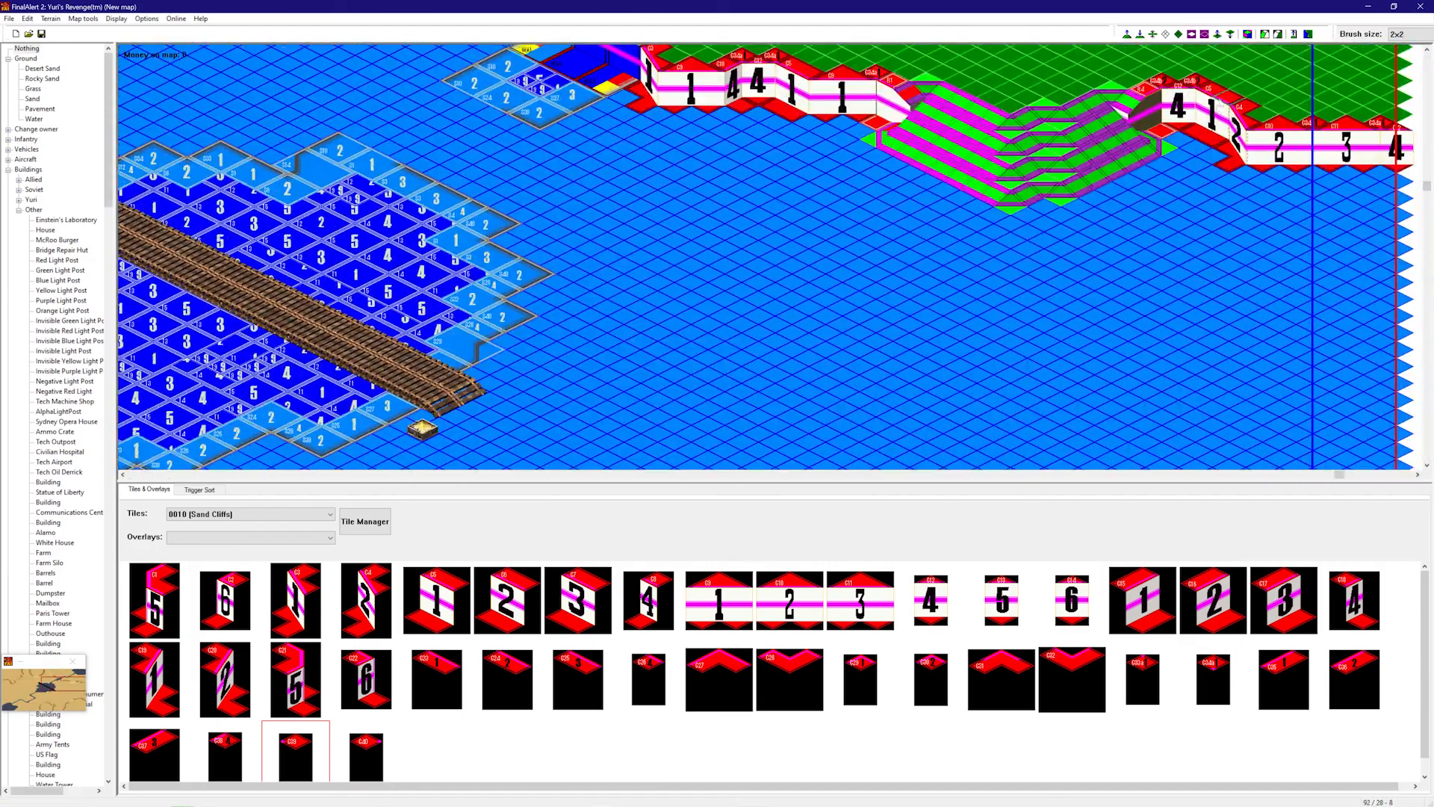
- Switch off framework mode and collapse the Buildings list in the object tree
left_click(1247, 34)
right_click_drag(1046, 246, 854, 298)
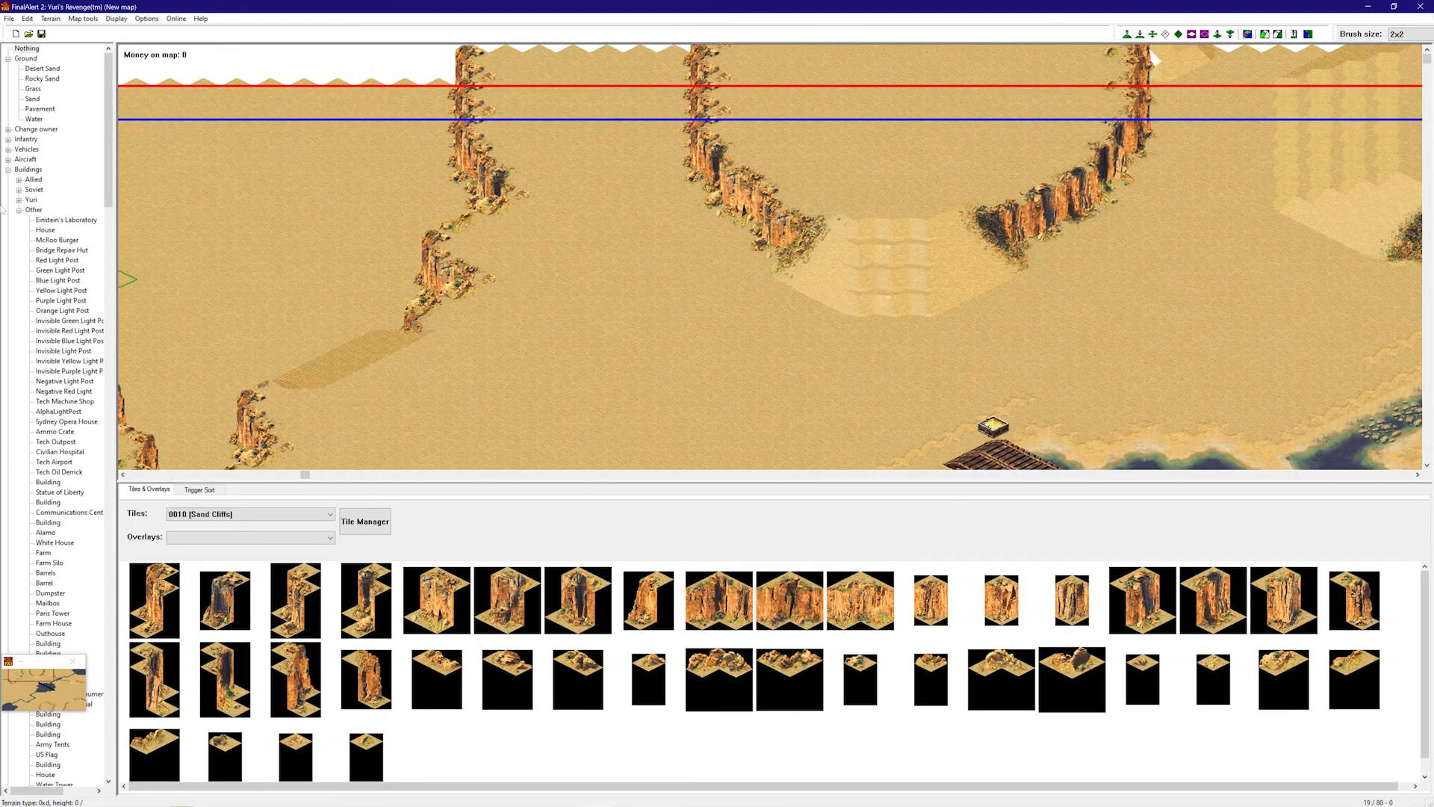
left_click(9, 170)
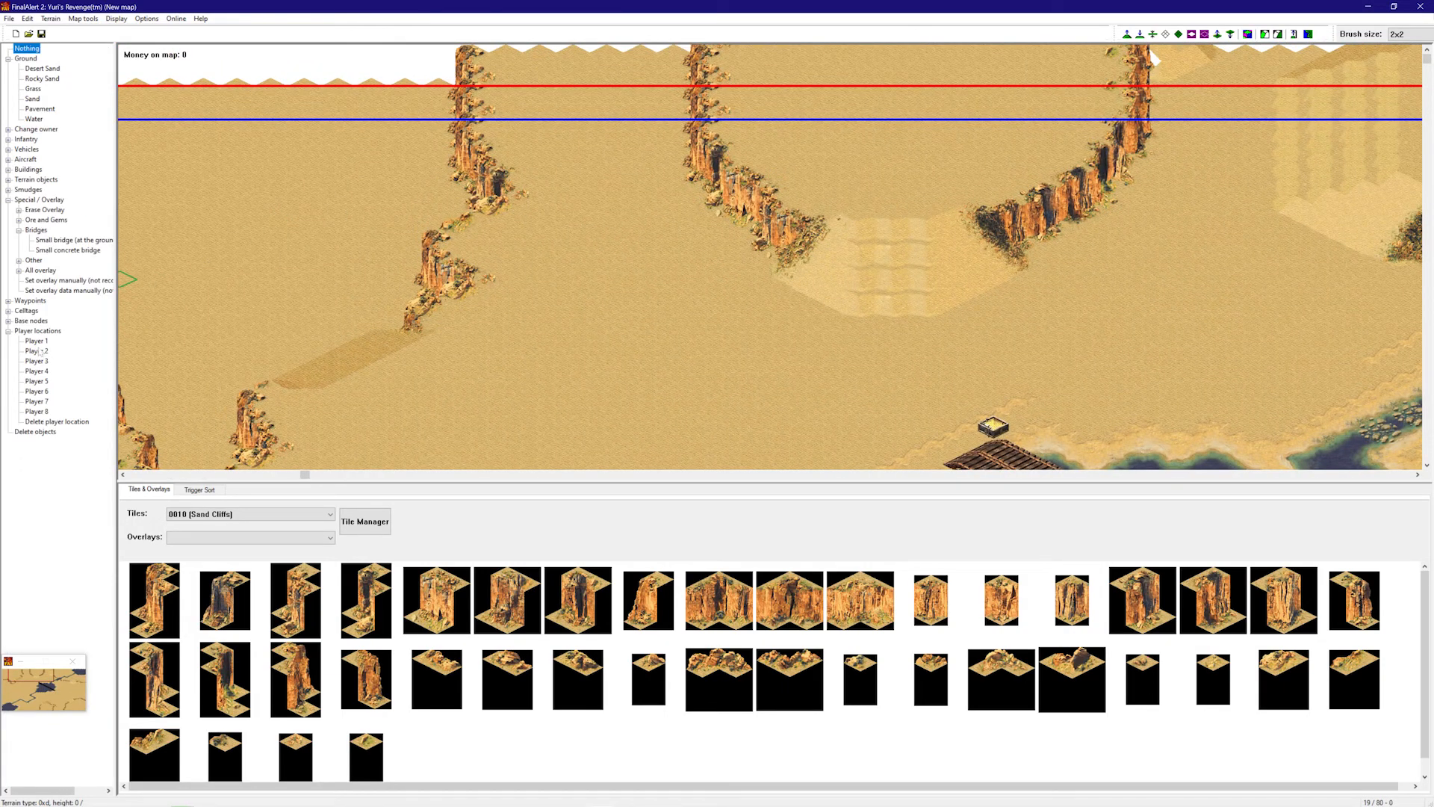
- Pan around the textured map to inspect the cliff ridges, river and bridged lake
right_click_drag(575, 336, 563, 419)
right_click_drag(735, 330, 759, 310)
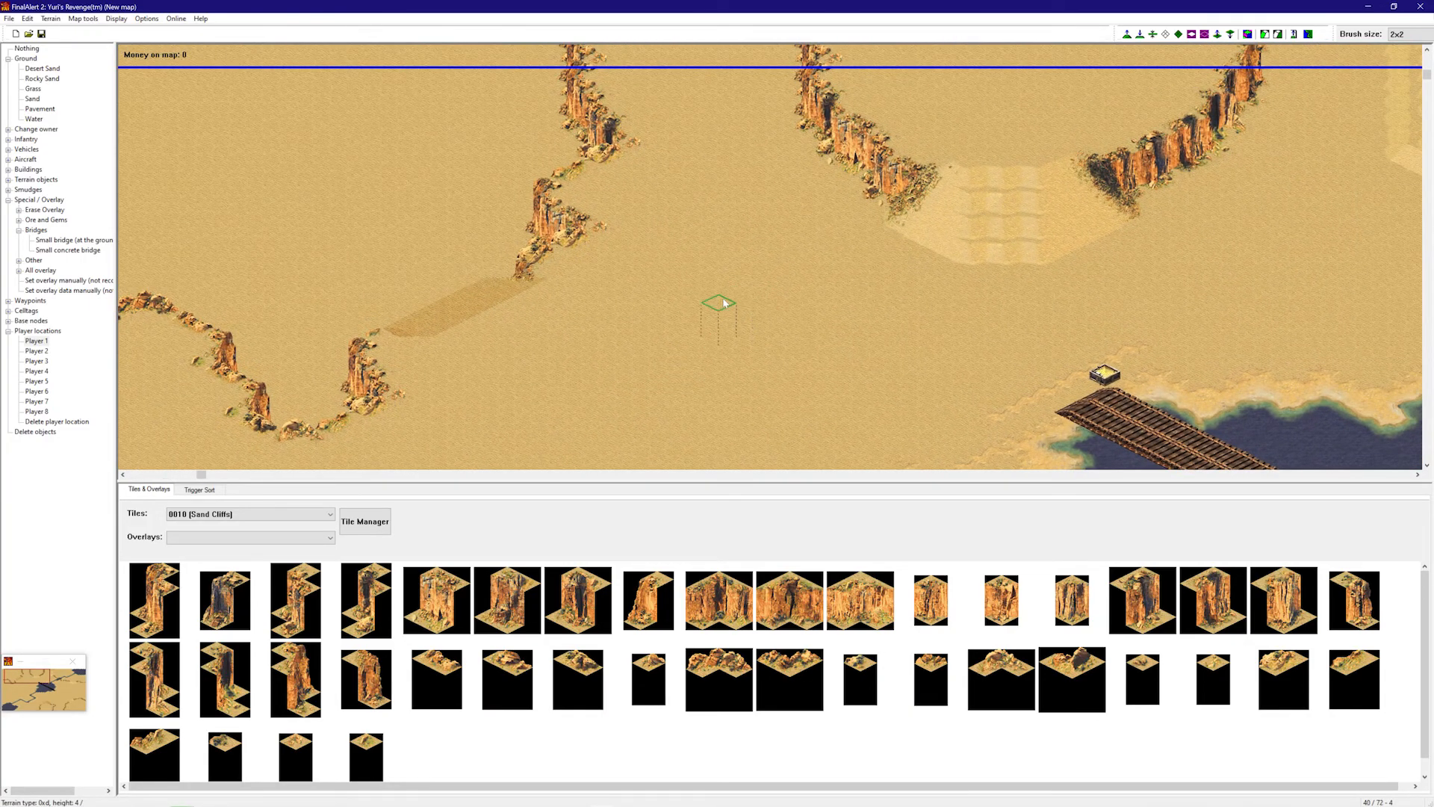
right_click_drag(806, 184, 1052, 405)
right_click_drag(935, 348, 576, 132)
right_click_drag(576, 131, 864, 252)
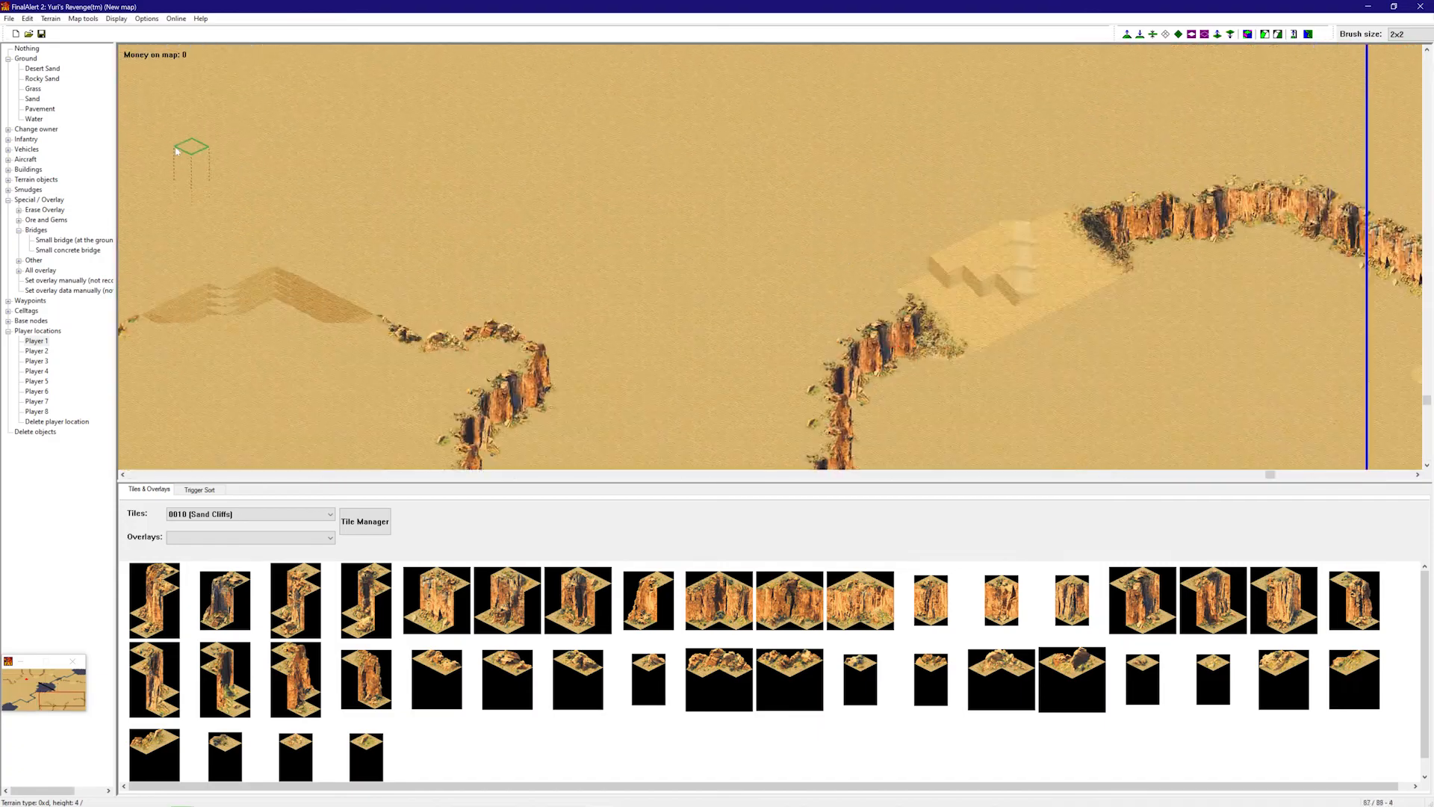
right_click_drag(705, 223, 1074, 135)
right_click_drag(727, 52, 288, 310)
right_click_drag(539, 250, 227, 143)
right_click_drag(389, 382, 508, 206)
right_click_drag(657, 364, 754, 193)
- Lower the sand near the left edge into a stepped pit with terraced sides
left_click(1140, 34)
right_click_drag(892, 117, 603, 131)
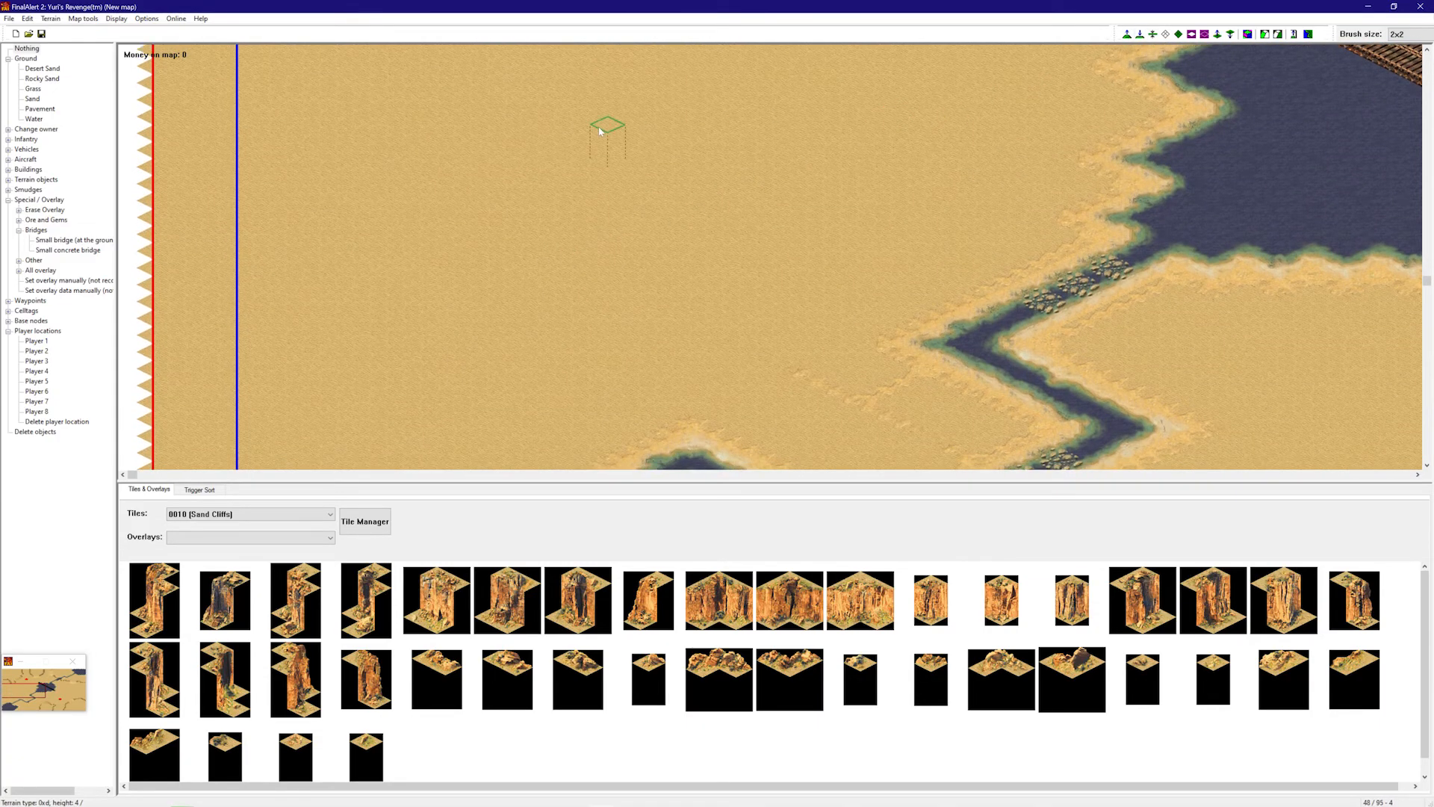
left_click(234, 298)
left_click(234, 298)
left_click(233, 298)
mouse_move(234, 300)
left_mouse_down()
mouse_move(282, 320)
mouse_move(265, 315)
left_mouse_up()
left_click(301, 312)
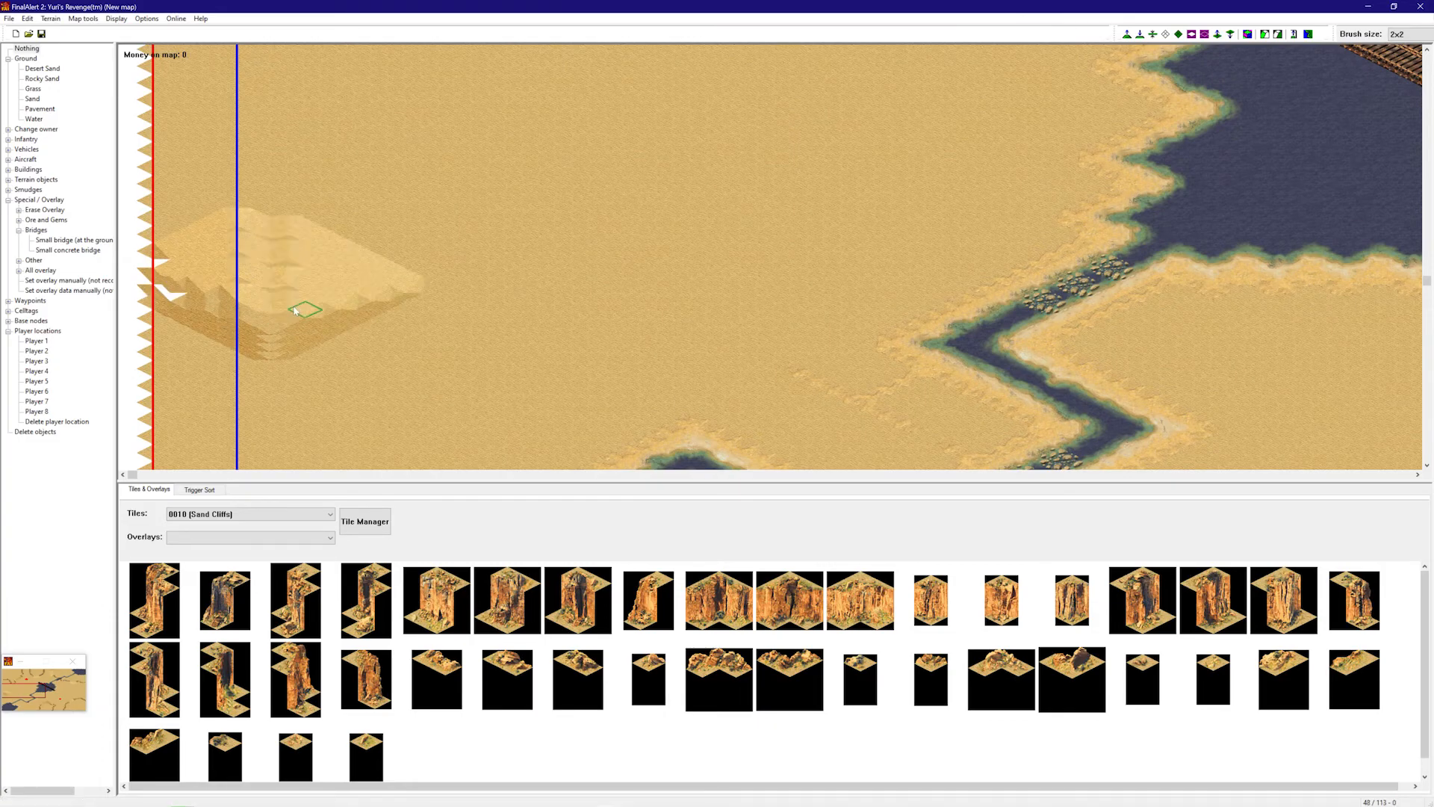
left_click(274, 286)
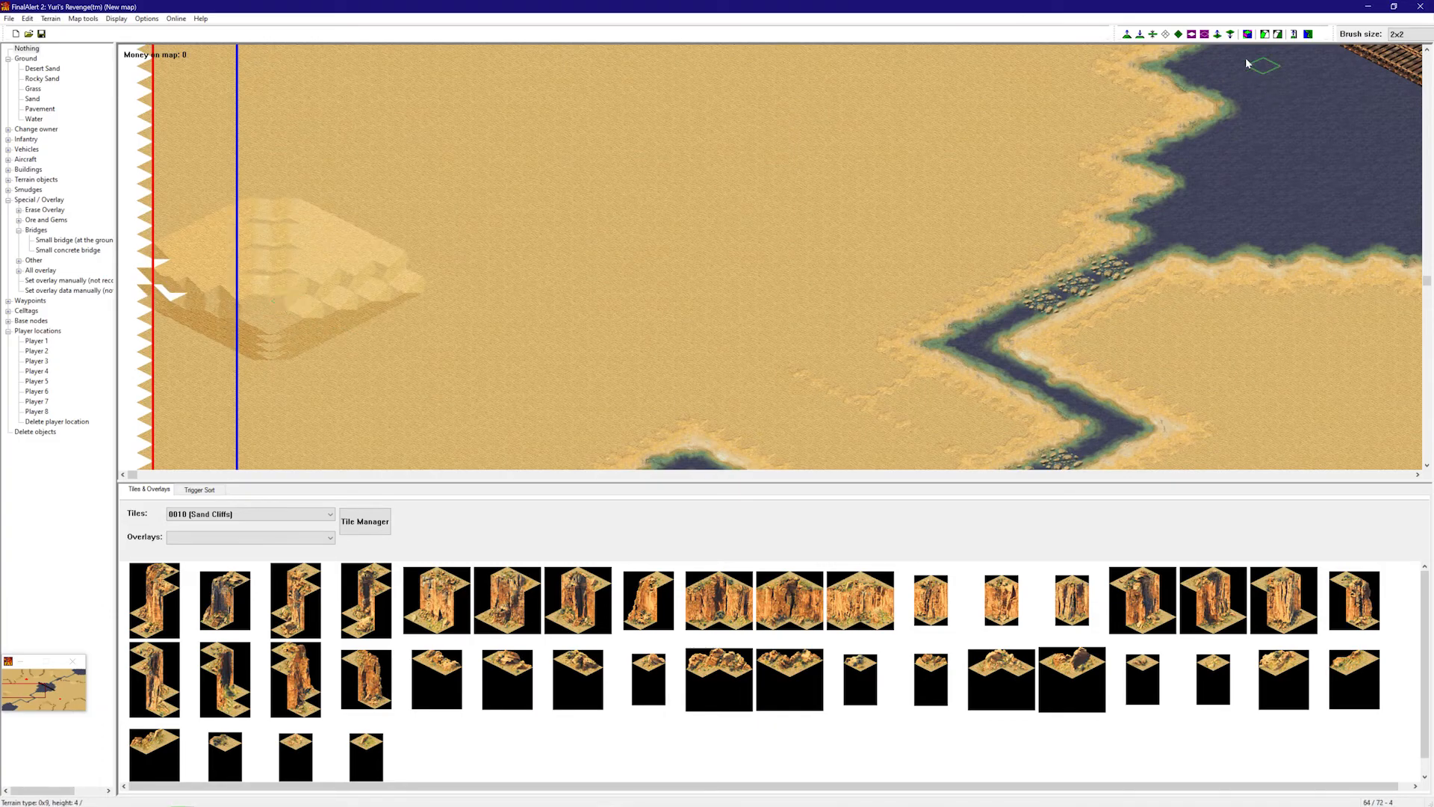
- In framework view, widen the left terraced area toward its lower right corner
left_click(1248, 35)
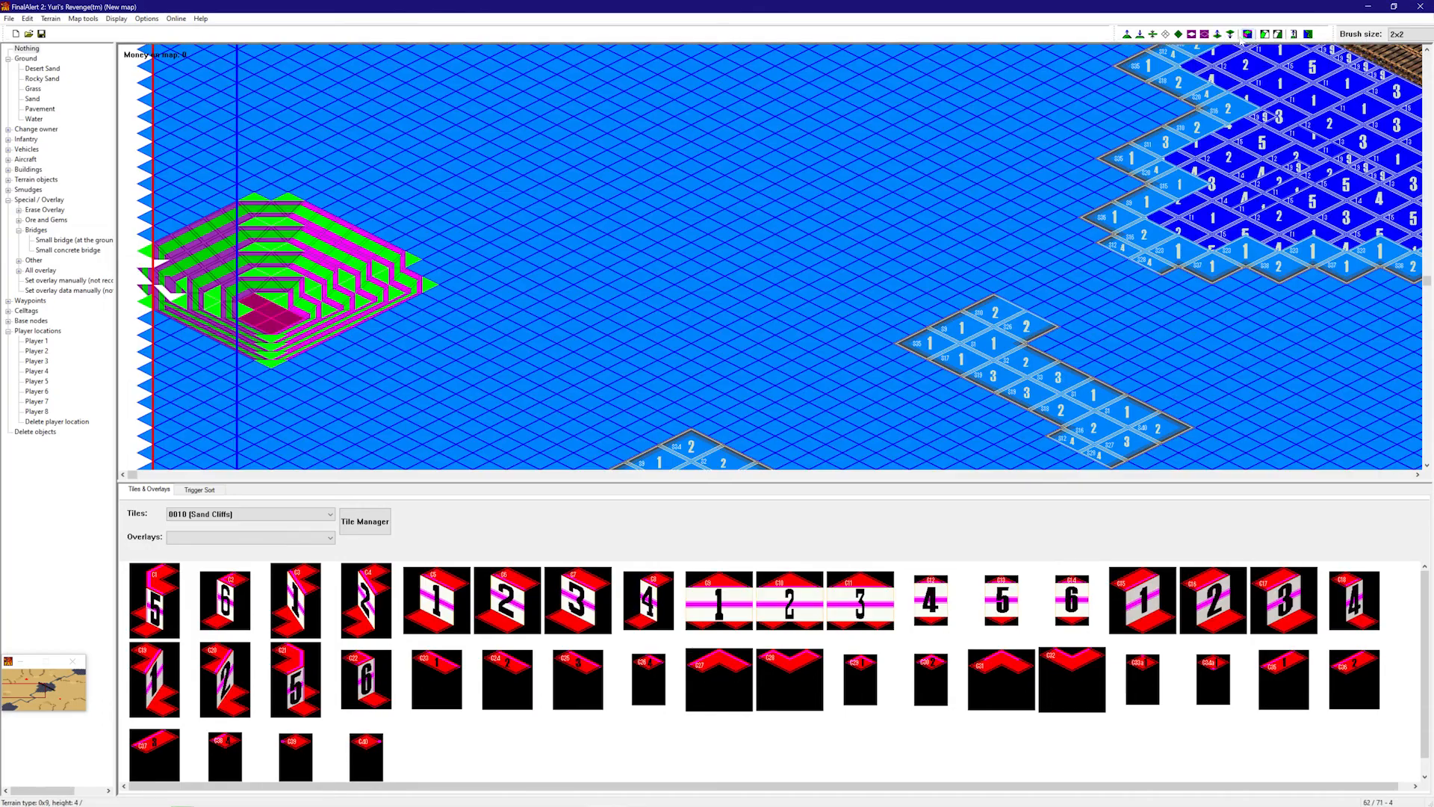
left_click(293, 305)
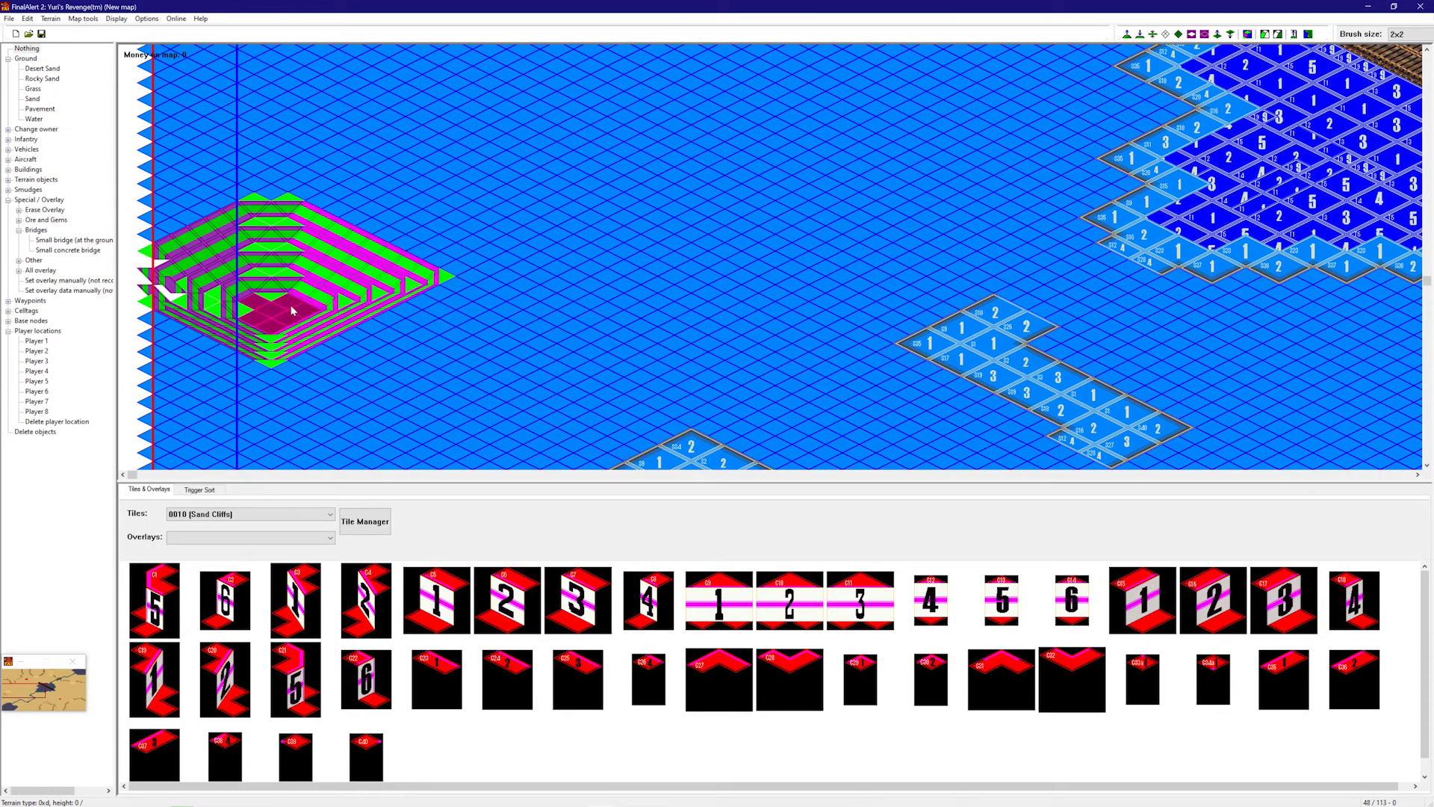
left_click(303, 319)
left_click(286, 329)
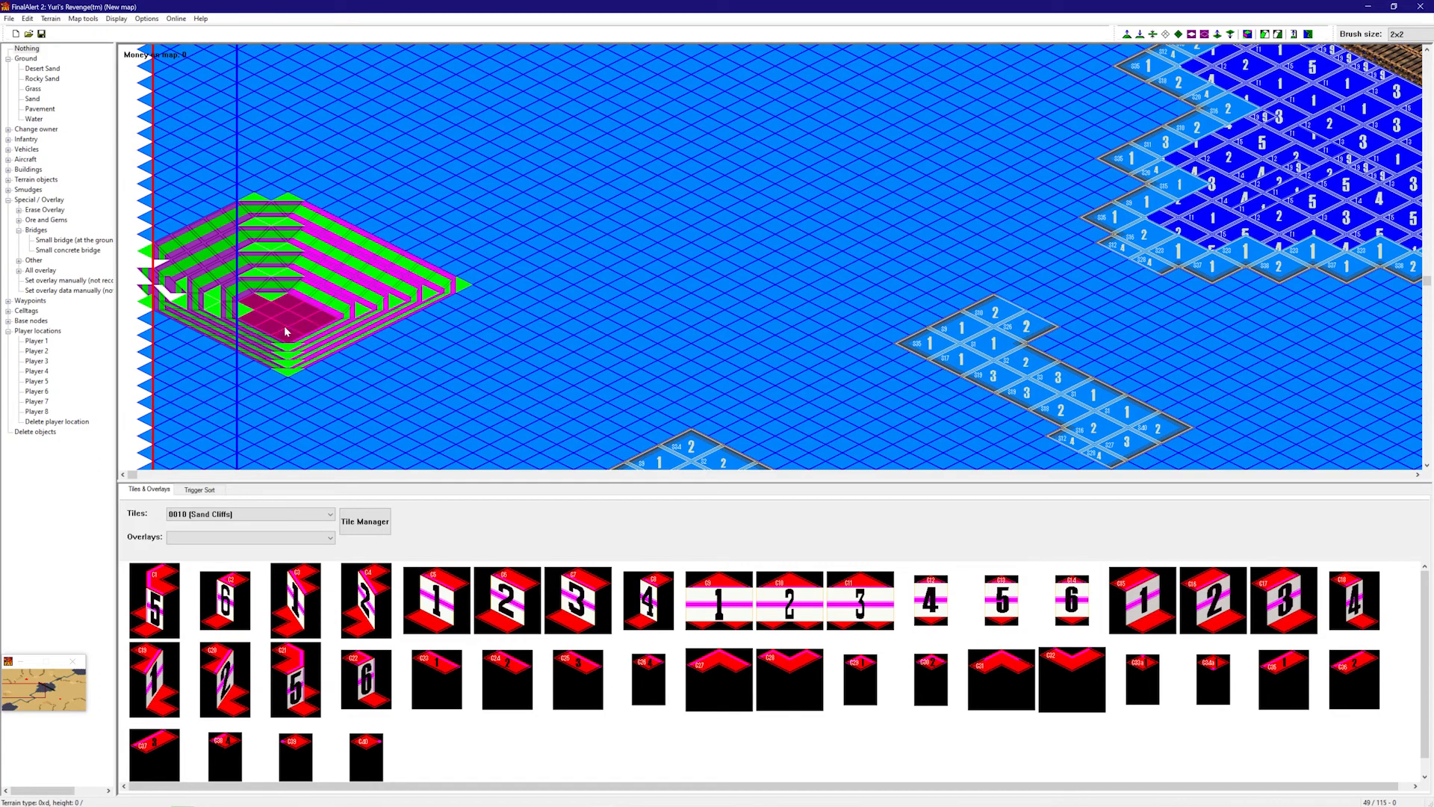
right_click_drag(359, 273, 1008, 348)
right_click_drag(1028, 296, 359, 298)
right_click_drag(717, 240, 1225, 212)
mouse_move(1203, 214)
right_mouse_down()
mouse_move(1239, 202)
mouse_move(1262, 114)
right_mouse_up()
mouse_move(1177, 142)
right_mouse_down()
mouse_move(1198, 72)
mouse_move(1206, 227)
mouse_move(1149, 57)
right_mouse_up()
- Step a second terraced area down to a flat height-0 centre and widen it leftward
left_click(1210, 165)
left_click(1212, 170)
left_click(1212, 172)
left_click(1211, 180)
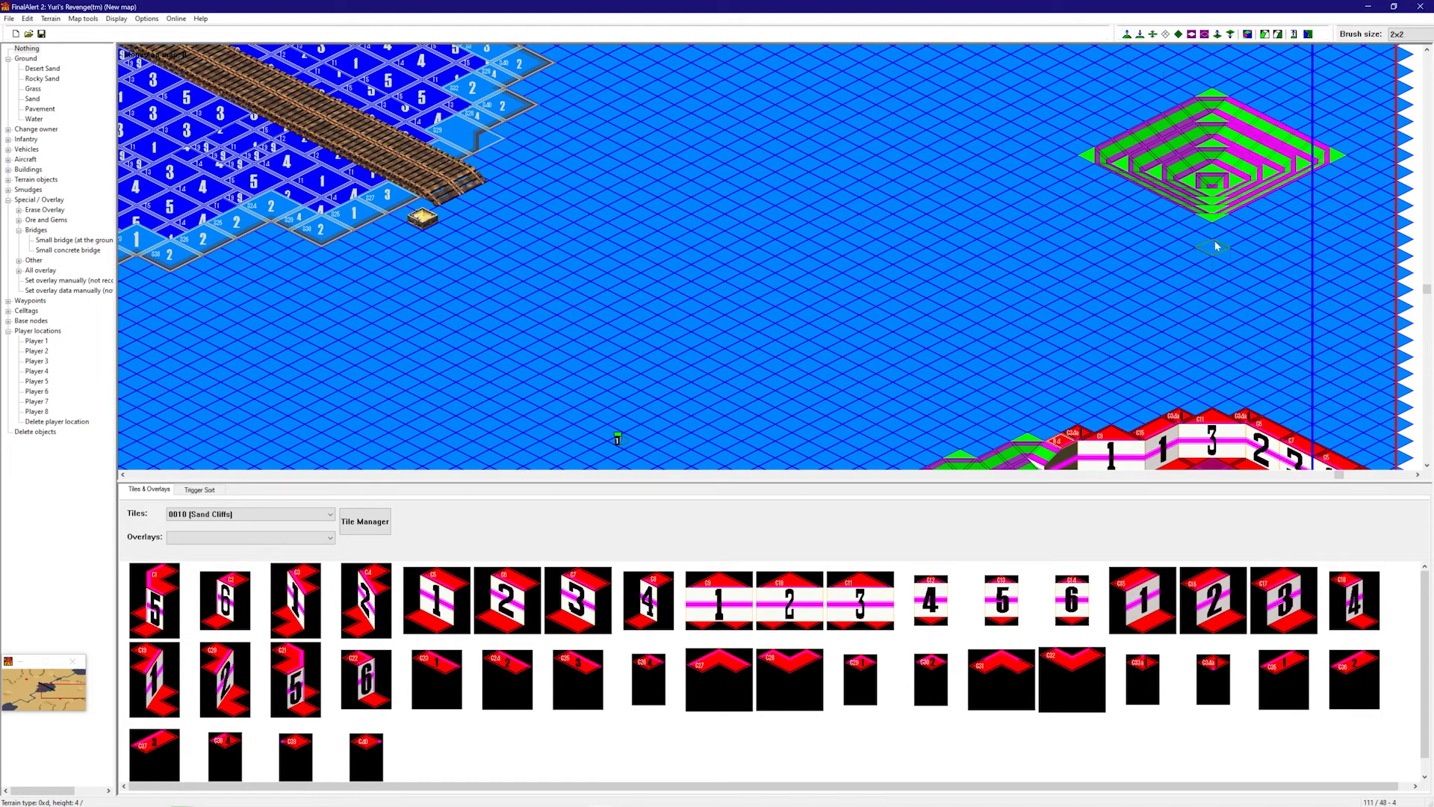
left_click(1212, 191)
left_click(1209, 194)
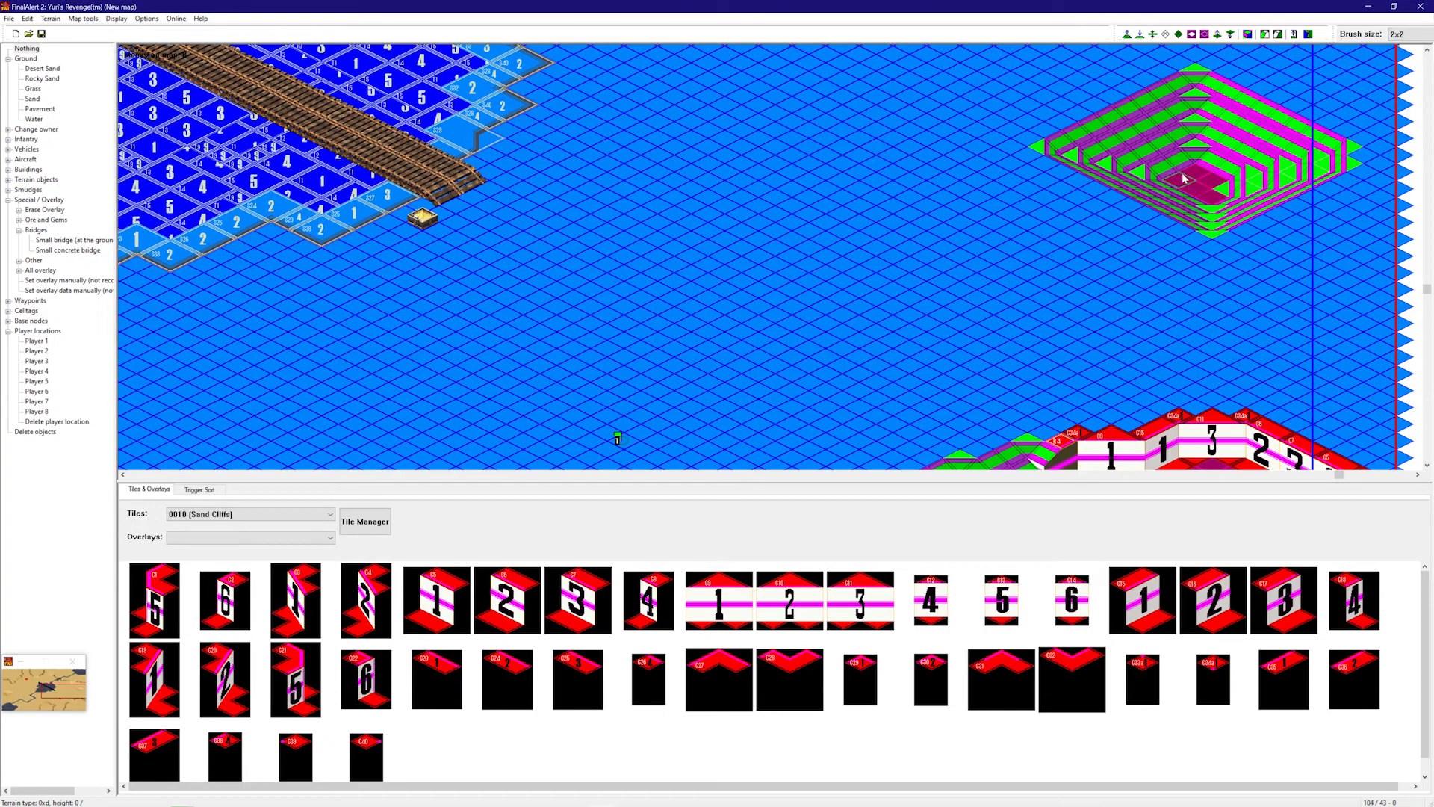
left_click(1182, 181)
left_click(1175, 198)
right_click_drag(1158, 204, 534, 304)
right_click_drag(630, 278, 423, 132)
mouse_move(699, 171)
right_mouse_down()
mouse_move(811, 25)
mouse_move(795, 170)
mouse_move(1113, 84)
right_mouse_up()
- Return to textured terrain and look over both terraced areas across the map
left_click(1247, 35)
mouse_move(928, 282)
right_mouse_down()
mouse_move(570, 137)
mouse_move(1103, 259)
right_mouse_up()
mouse_move(1182, 220)
right_mouse_down()
mouse_move(757, 334)
mouse_move(1047, 398)
right_mouse_up()
mouse_move(822, 297)
right_mouse_down()
mouse_move(950, 326)
mouse_move(691, 227)
mouse_move(767, 275)
mouse_move(698, 182)
mouse_move(507, 6)
right_mouse_up()
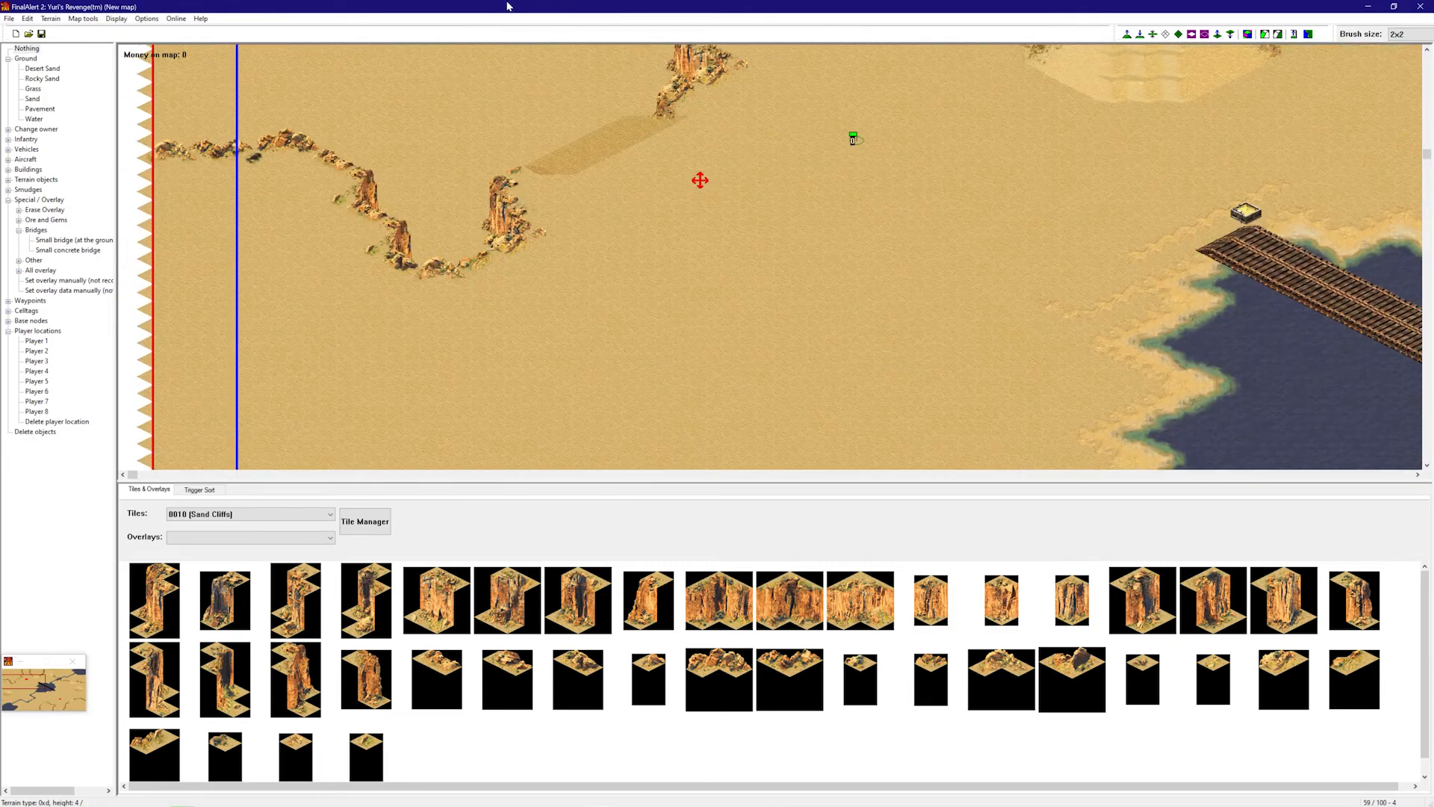
right_click_drag(714, 227, 568, 134)
mouse_move(554, 198)
right_mouse_down()
mouse_move(836, 441)
mouse_move(1024, 441)
right_mouse_up()
mouse_move(1024, 416)
right_mouse_down()
mouse_move(1152, 282)
mouse_move(1165, 239)
right_mouse_up()
mouse_move(1075, 289)
right_mouse_down()
mouse_move(1206, 113)
mouse_move(1195, 128)
right_mouse_up()
mouse_move(1079, 271)
right_mouse_down()
mouse_move(1143, 321)
mouse_move(1083, 142)
right_mouse_up()
right_click_drag(966, 189, 672, 217)
right_click_drag(518, 231, 359, 243)
mouse_move(460, 234)
right_mouse_down()
mouse_move(258, 383)
mouse_move(299, 362)
right_mouse_up()
mouse_move(519, 260)
right_mouse_down()
mouse_move(727, 64)
mouse_move(720, 75)
right_mouse_up()
right_click_drag(695, 101, 609, 193)
mouse_move(788, 222)
right_mouse_down()
mouse_move(796, 249)
mouse_move(746, 297)
right_mouse_up()
right_click_drag(759, 240, 451, 142)
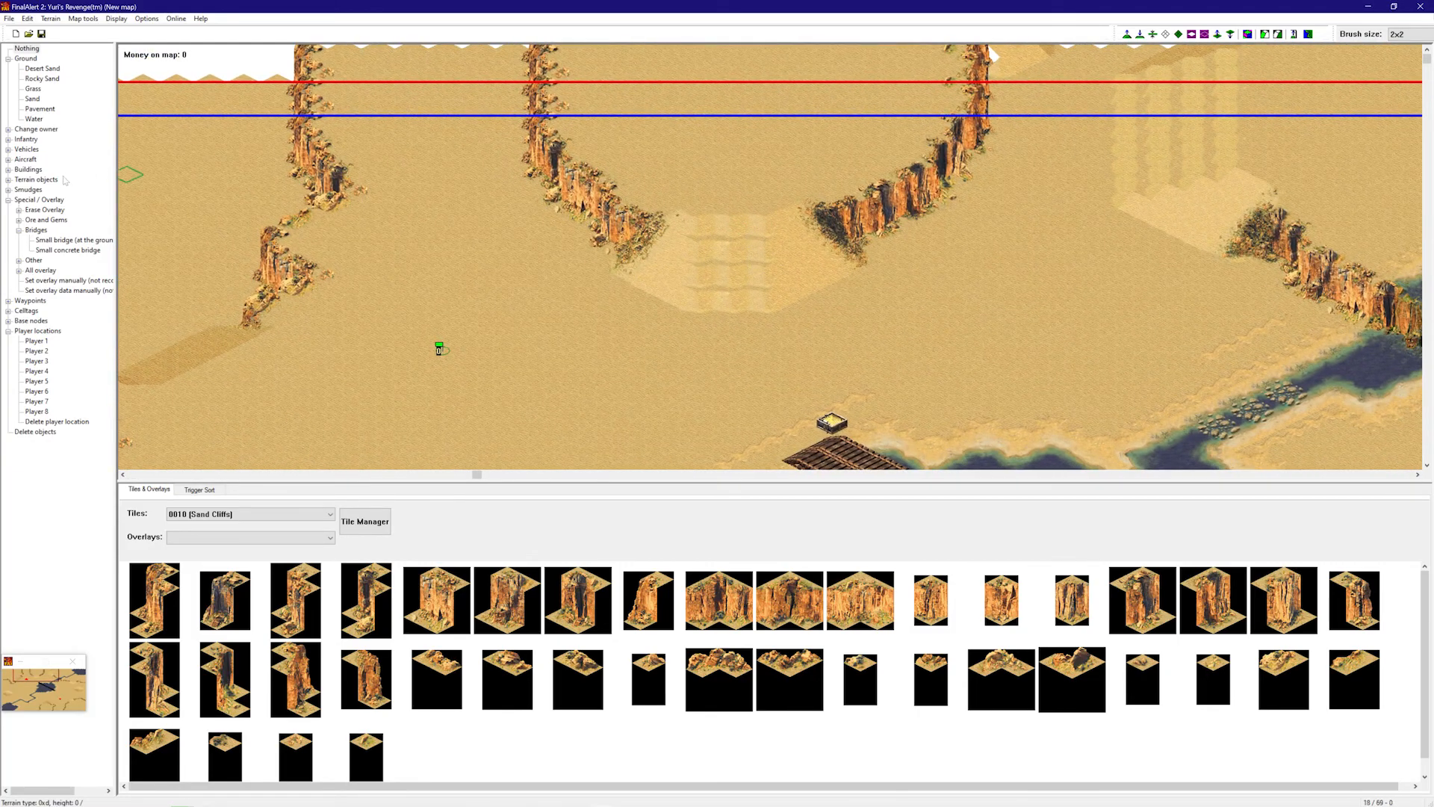
right_click_drag(159, 257, 74, 206)
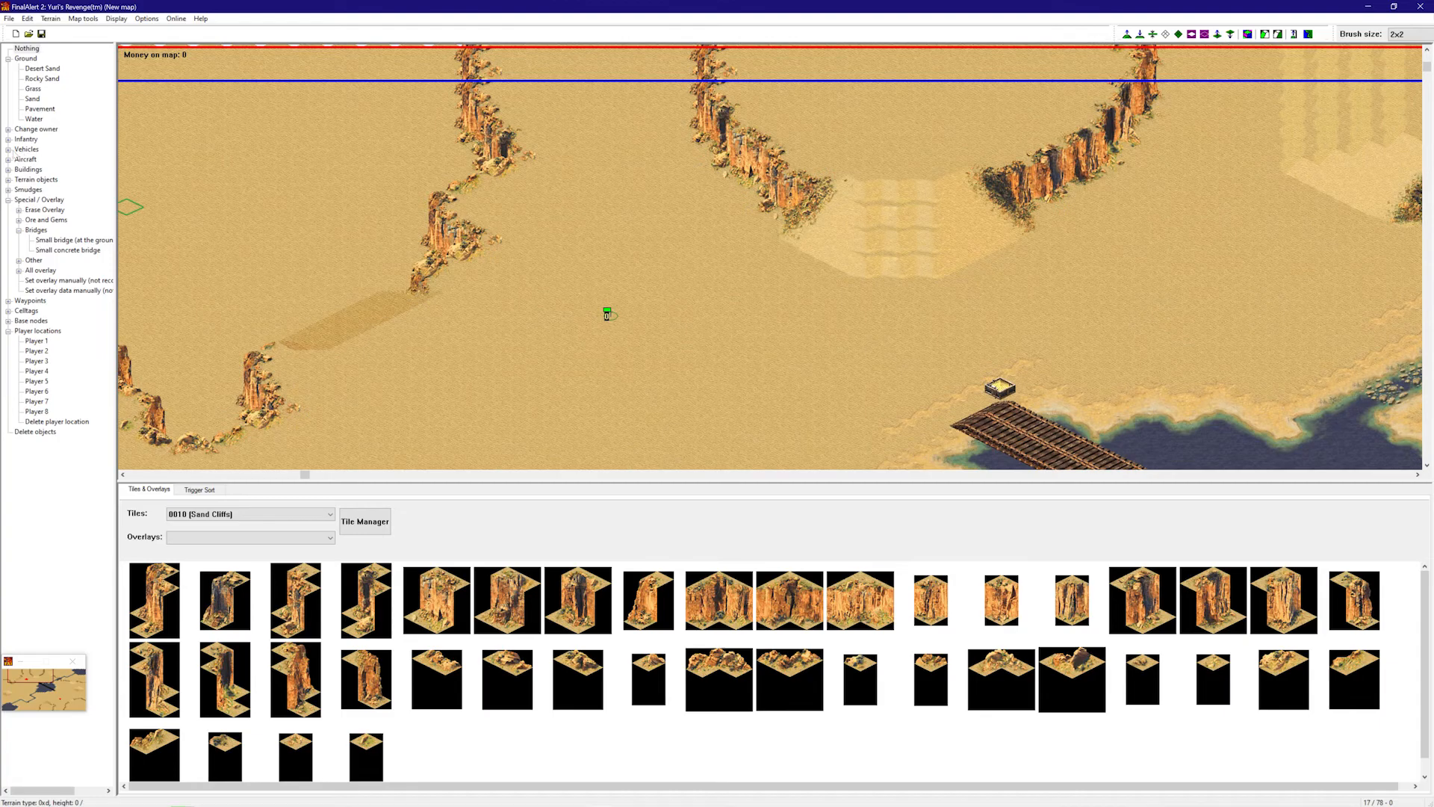
- Expand the Other buildings list and try the Tech Machine Shop, then cancel placement
left_click(8, 170)
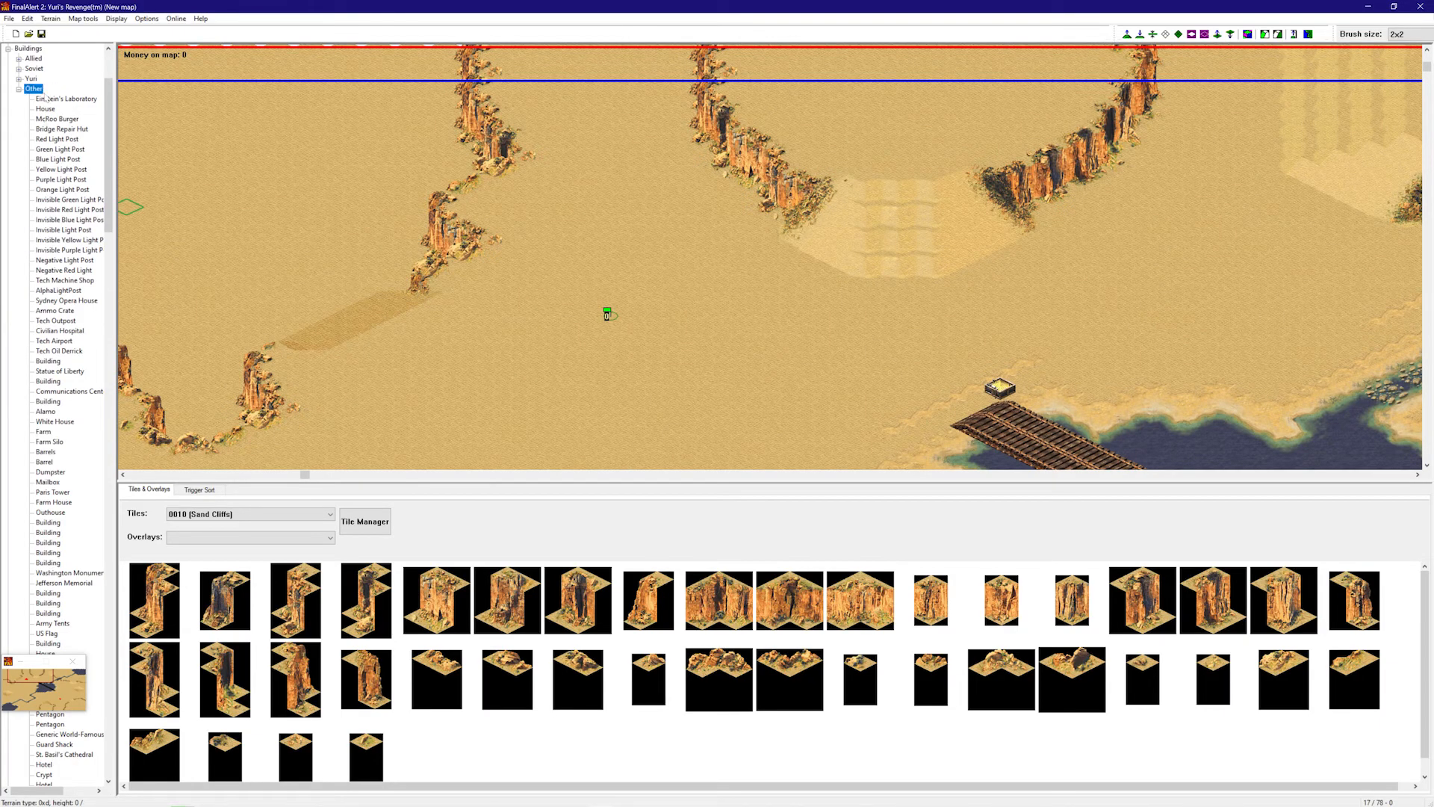
left_click(56, 320)
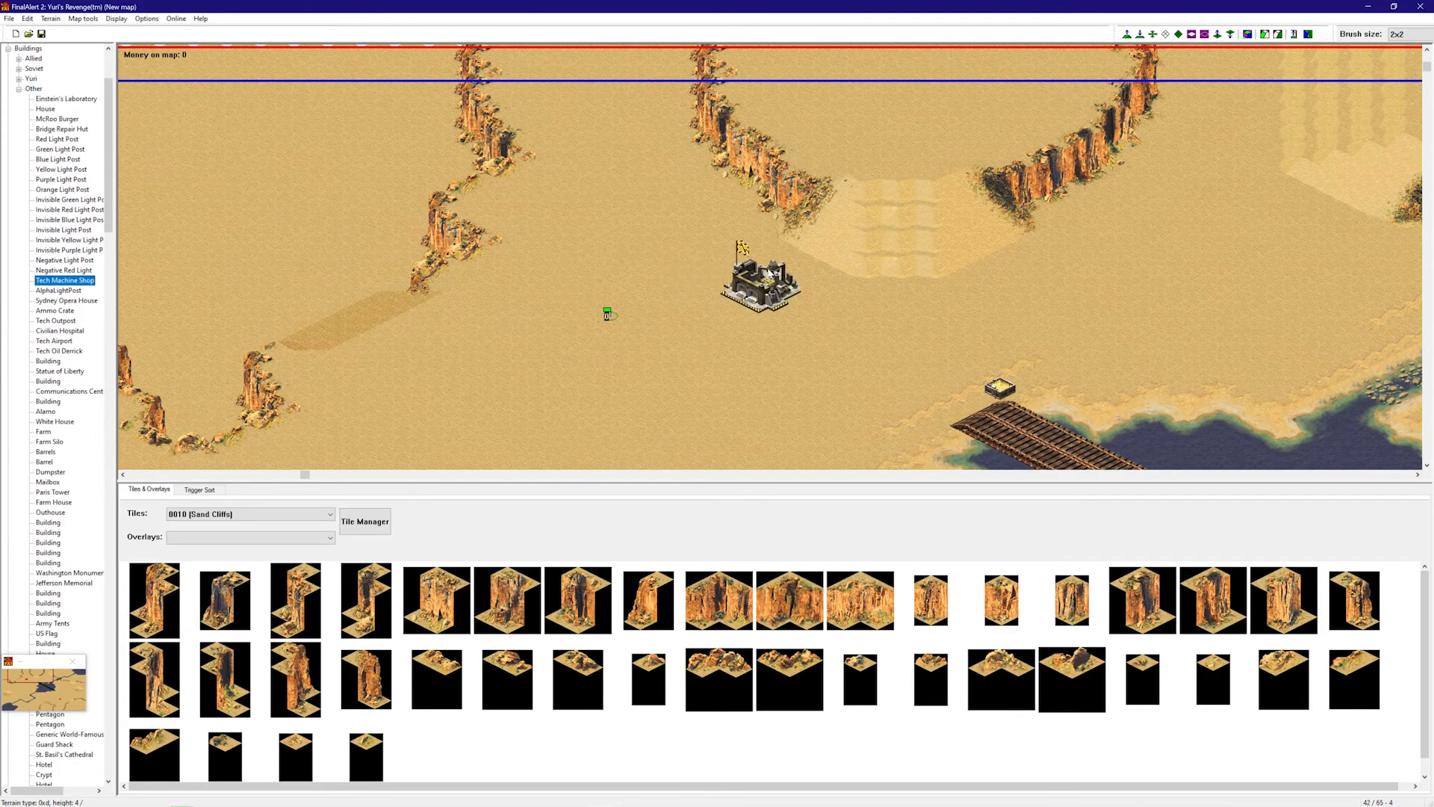
right_click_drag(711, 285, 833, 342)
right_click_drag(929, 335, 971, 258)
right_click_drag(769, 244, 330, 422)
mouse_move(605, 387)
right_mouse_down()
mouse_move(597, 445)
mouse_move(696, 390)
right_mouse_up()
mouse_move(727, 357)
right_mouse_down()
mouse_move(852, 338)
mouse_move(1194, 208)
mouse_move(1188, 196)
right_mouse_up()
right_click_drag(1036, 226, 840, 251)
right_click_drag(775, 252, 670, 195)
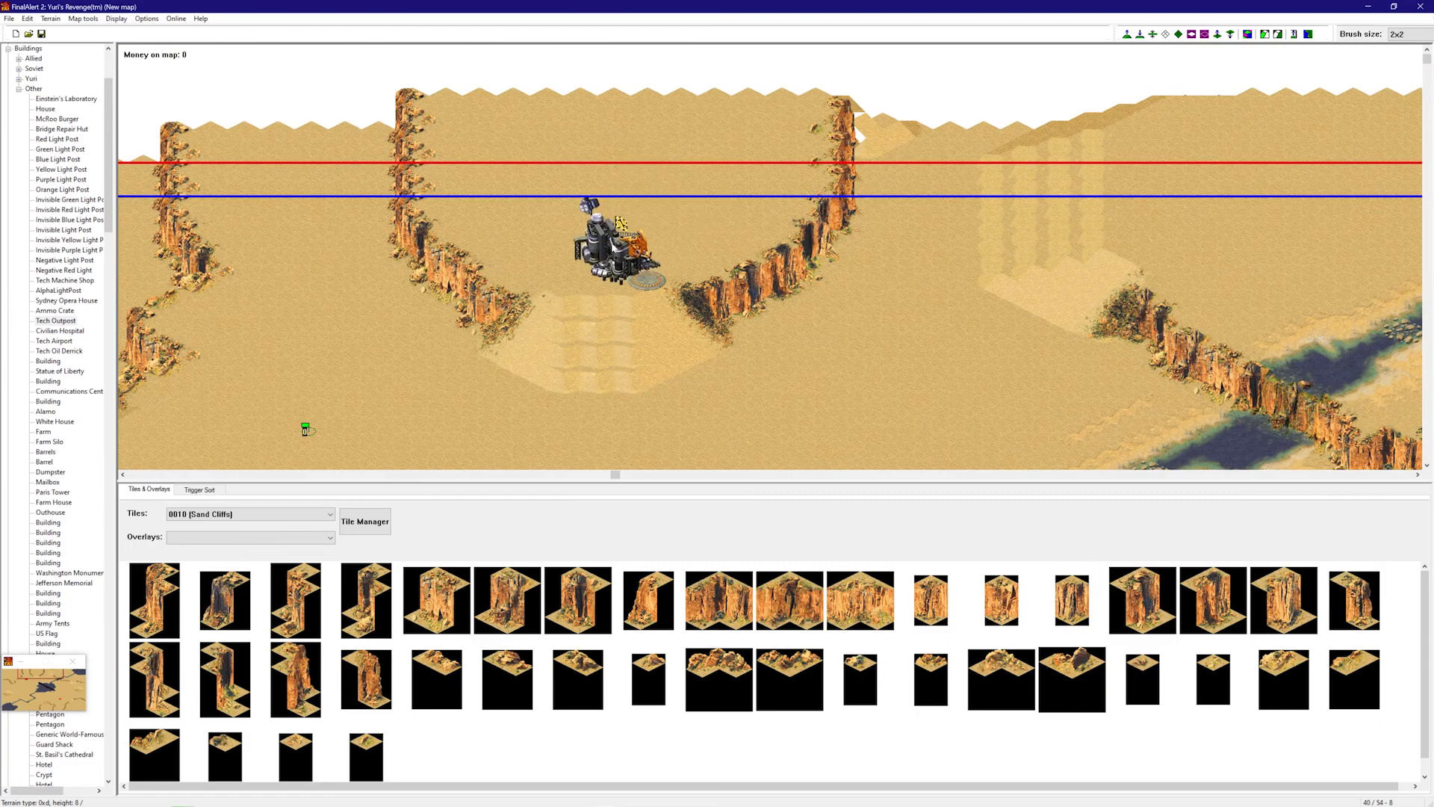
right_click(598, 245)
- Place a Tech Airport on the plateau and nudge it into position
left_click(65, 402)
left_click(56, 443)
left_click(53, 461)
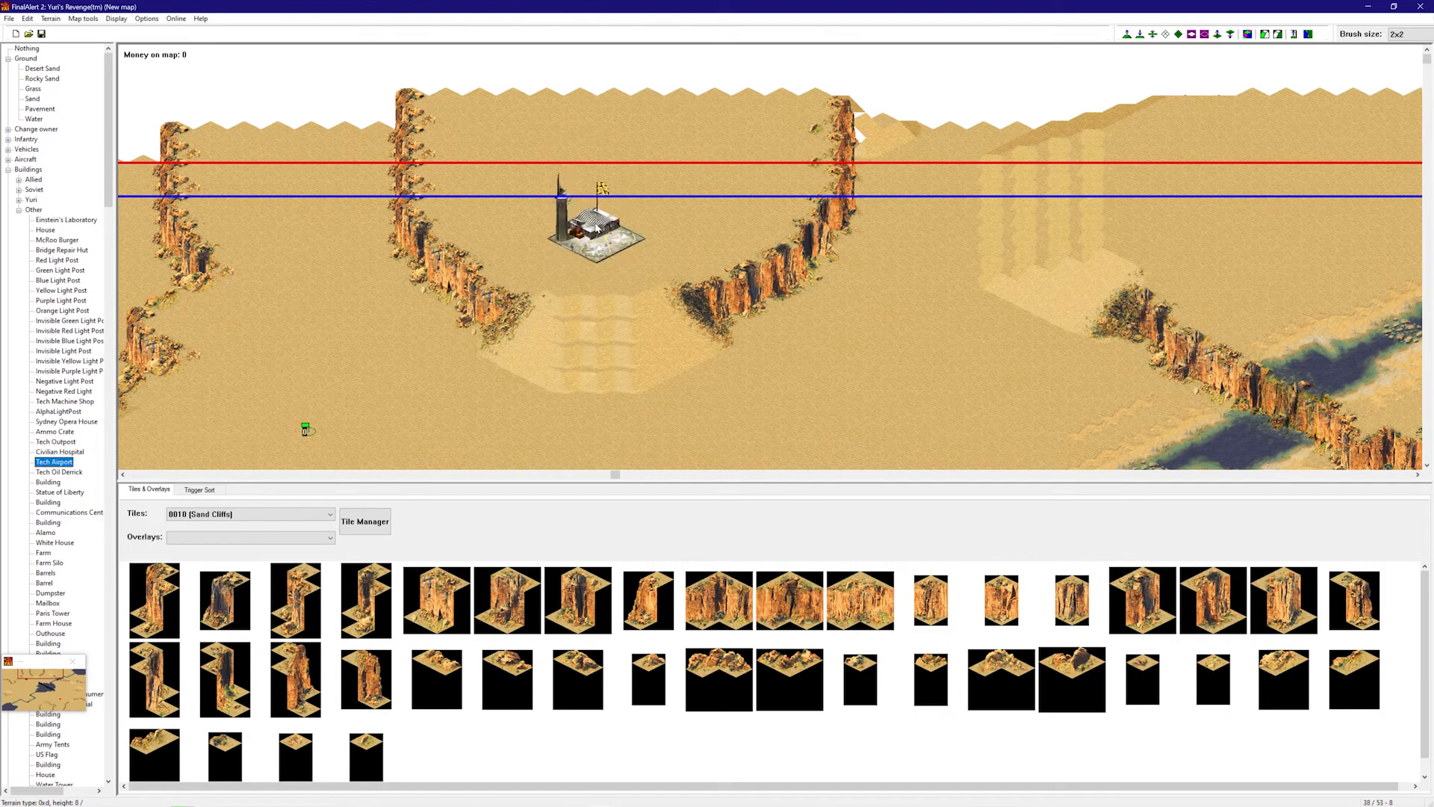
left_click(596, 244)
right_click_drag(764, 169, 777, 248)
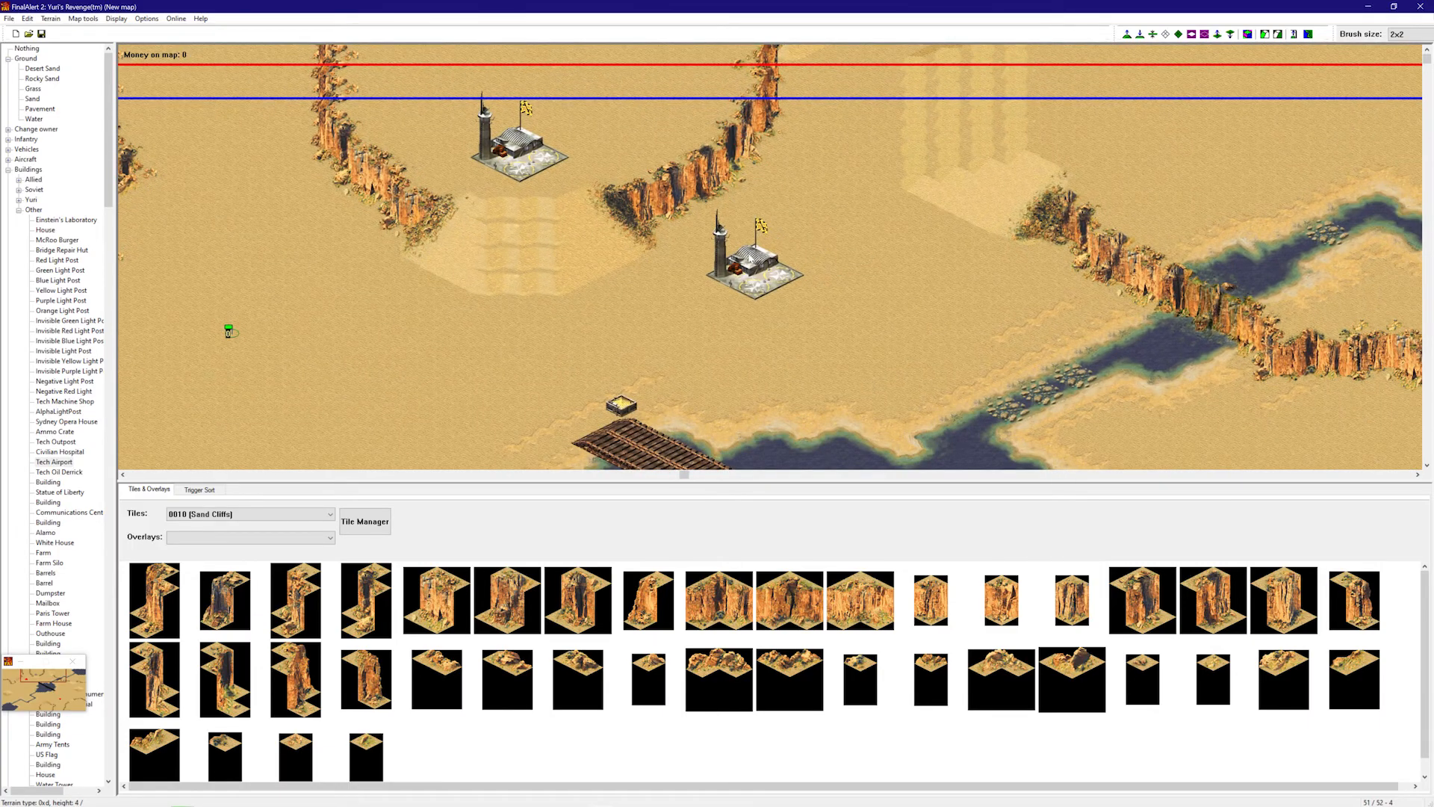
right_click(750, 257)
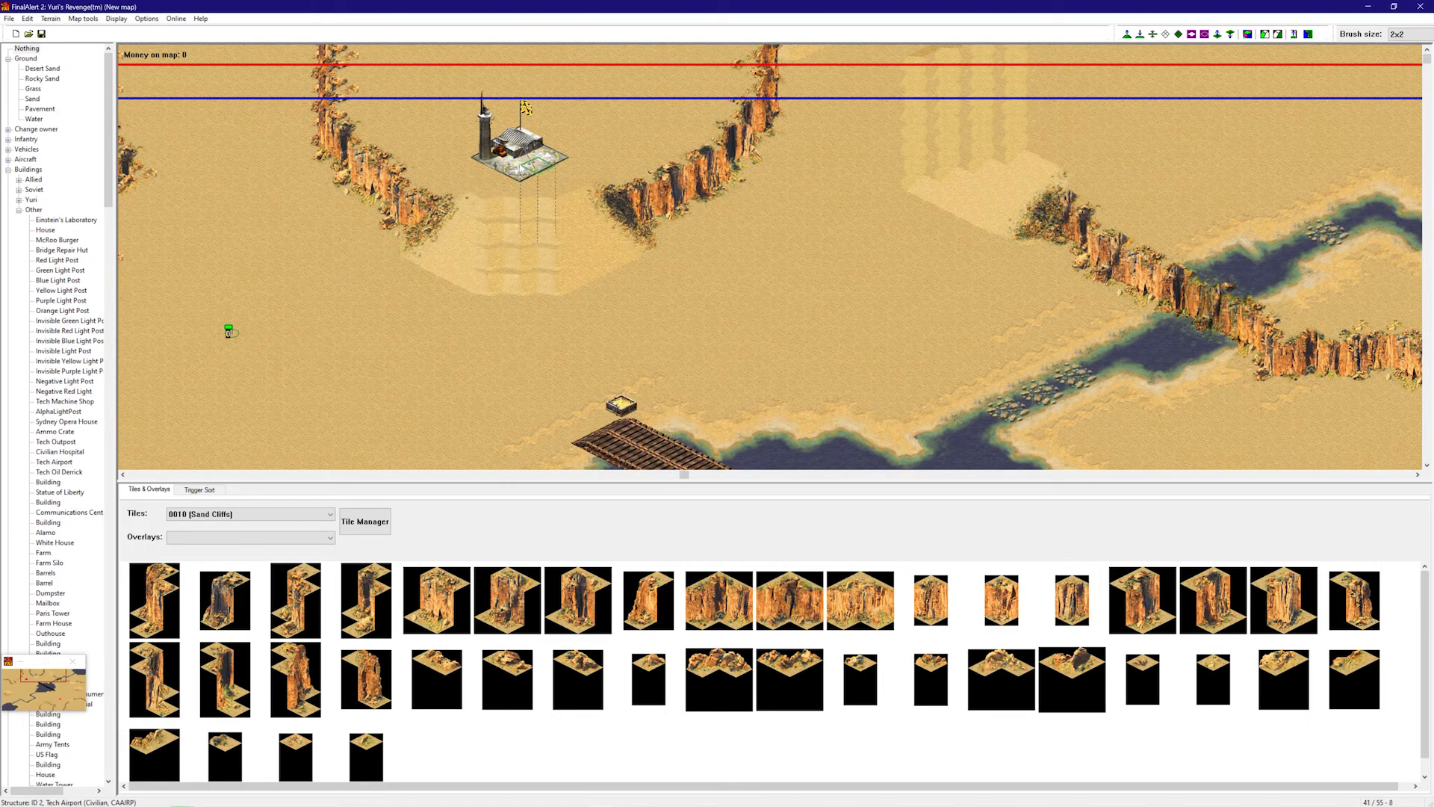
left_click(521, 171)
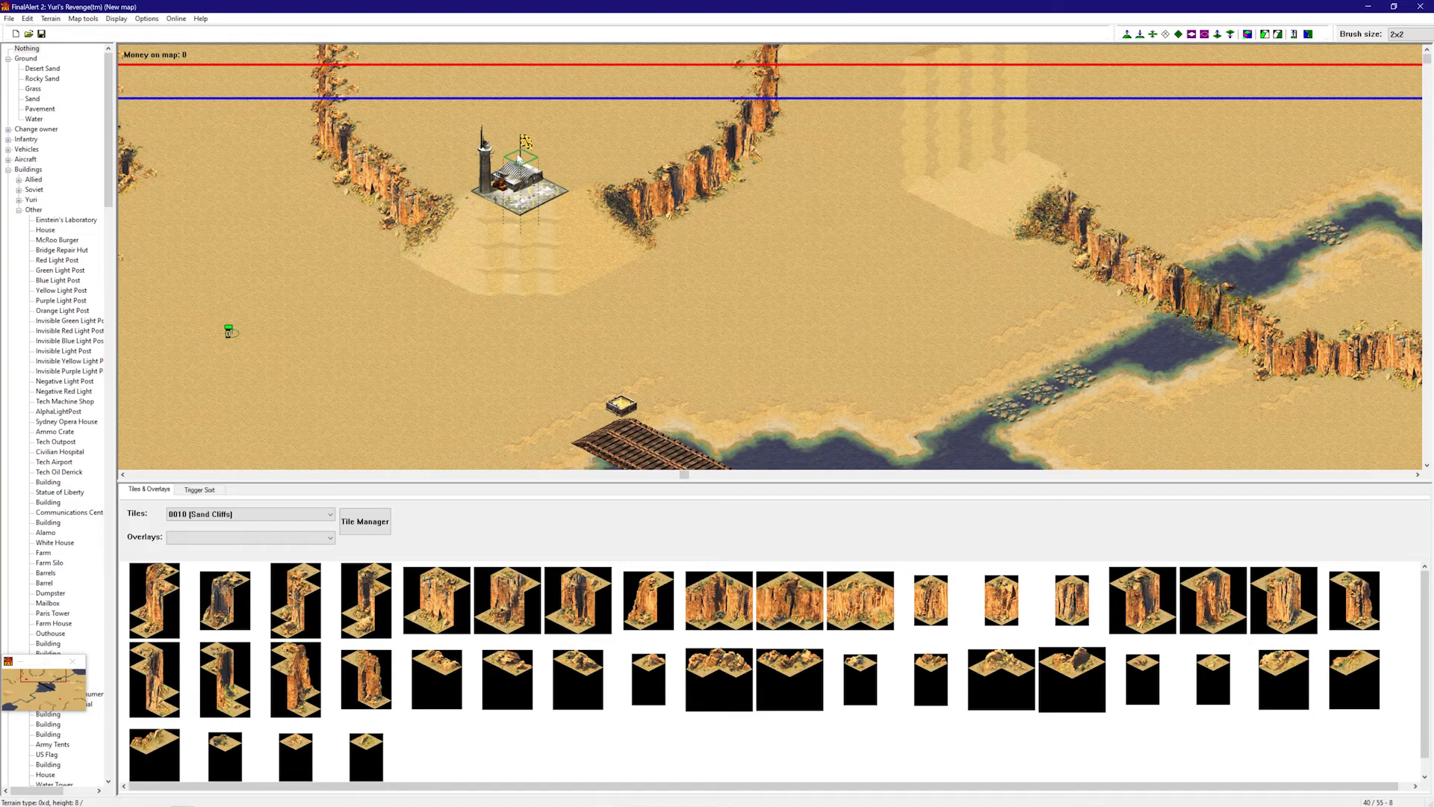
left_click(519, 157)
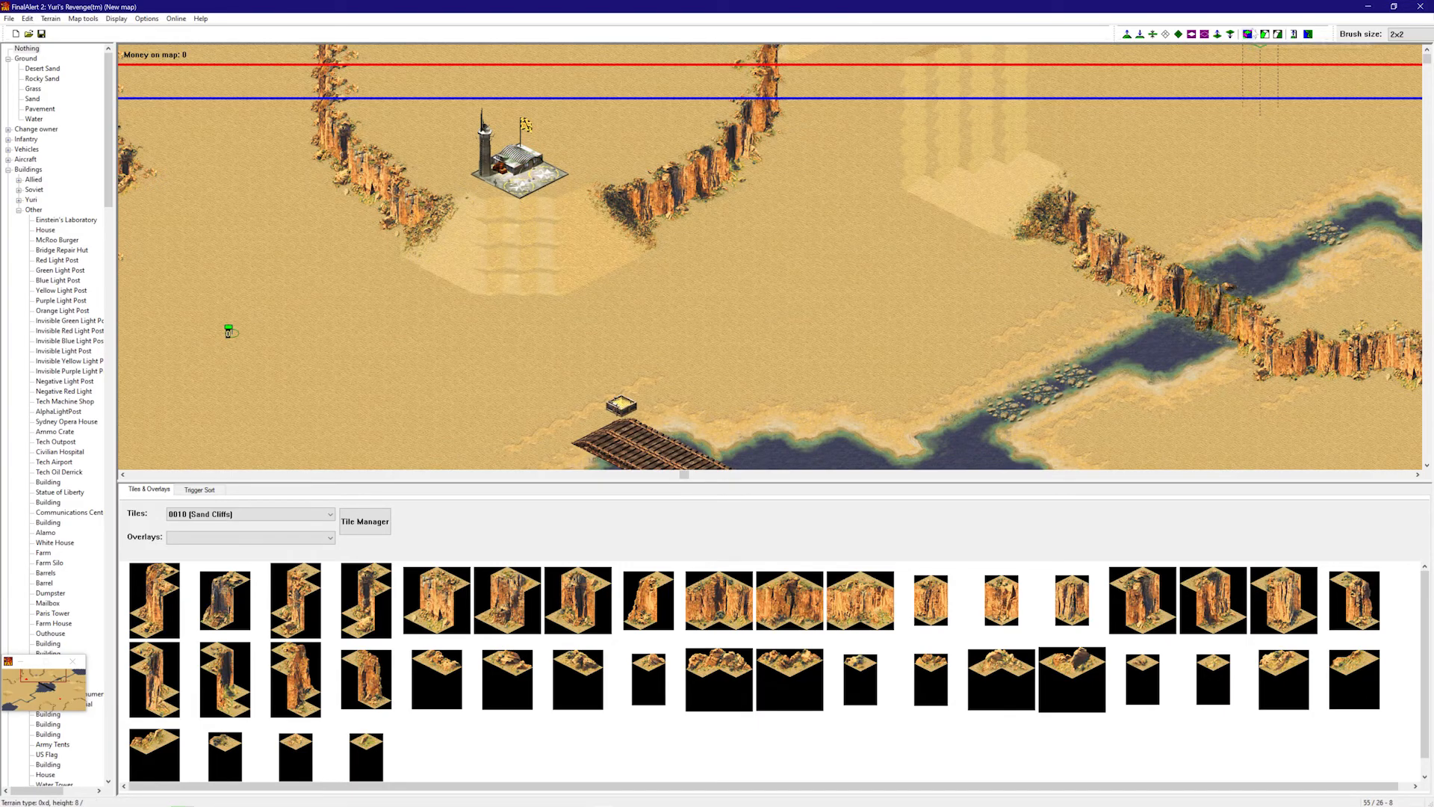
left_click(1247, 34)
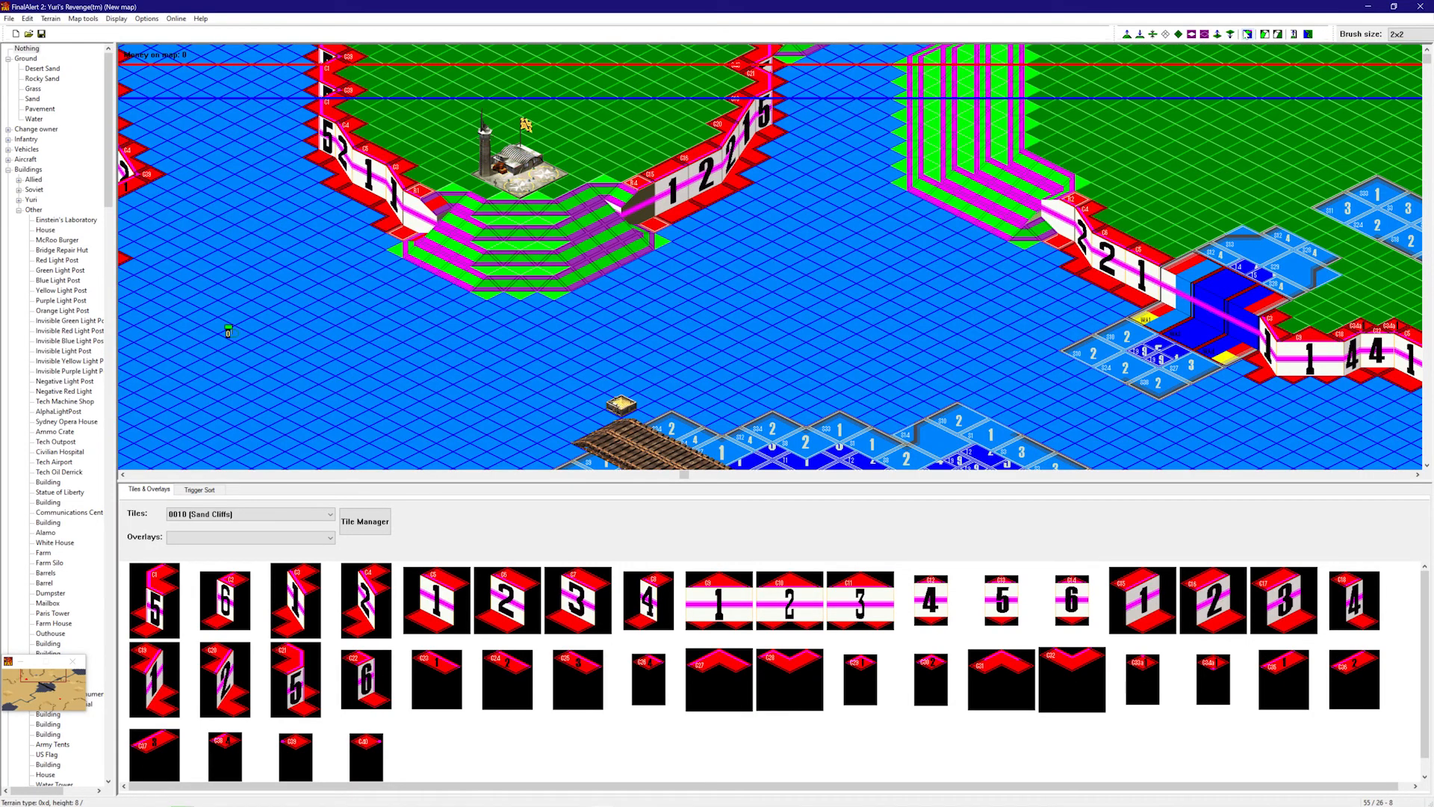
- Turn framework mode off and select the Tech Oil Derrick under Buildings > Other
left_click(1246, 33)
left_click_drag(1427, 59, 1426, 456)
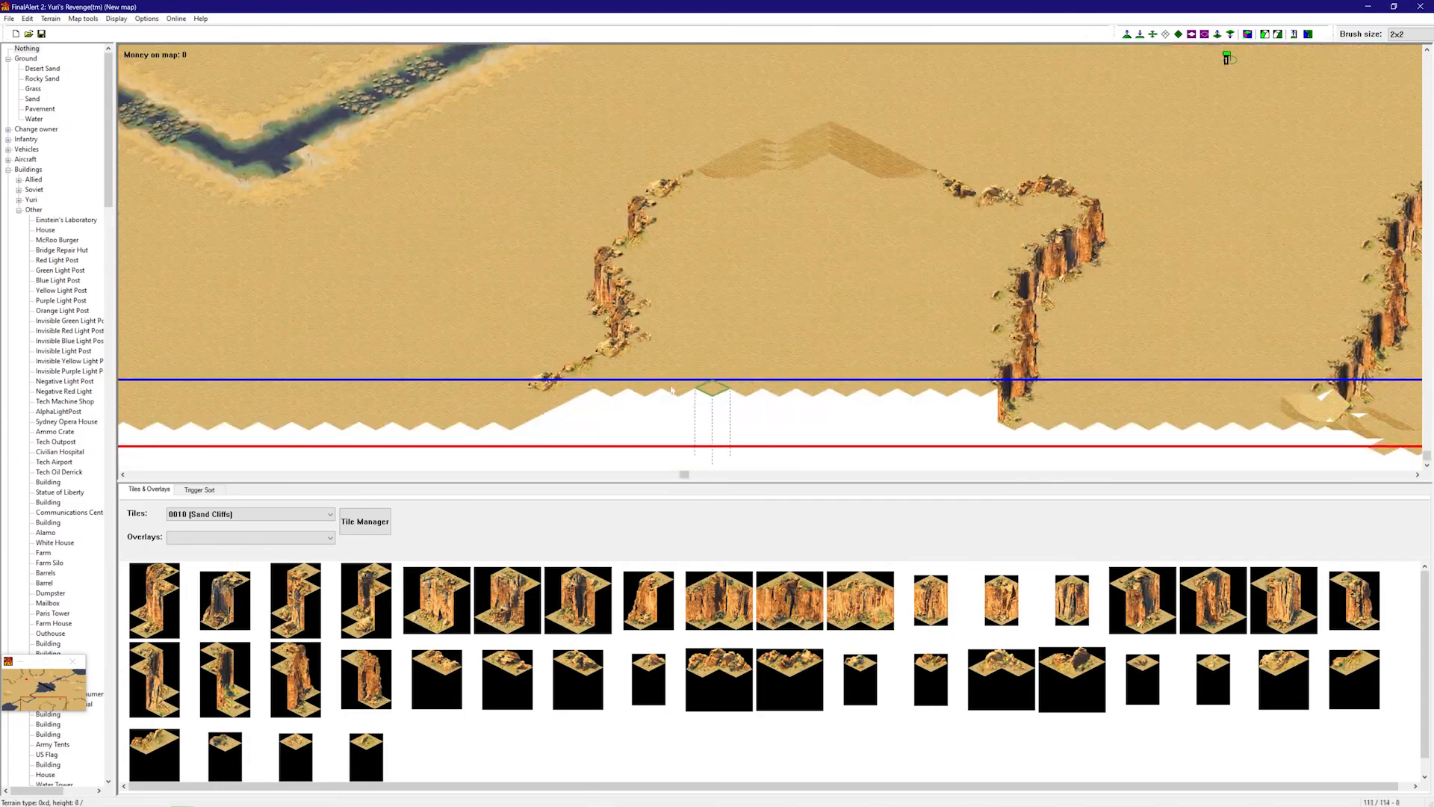
left_click(53, 462)
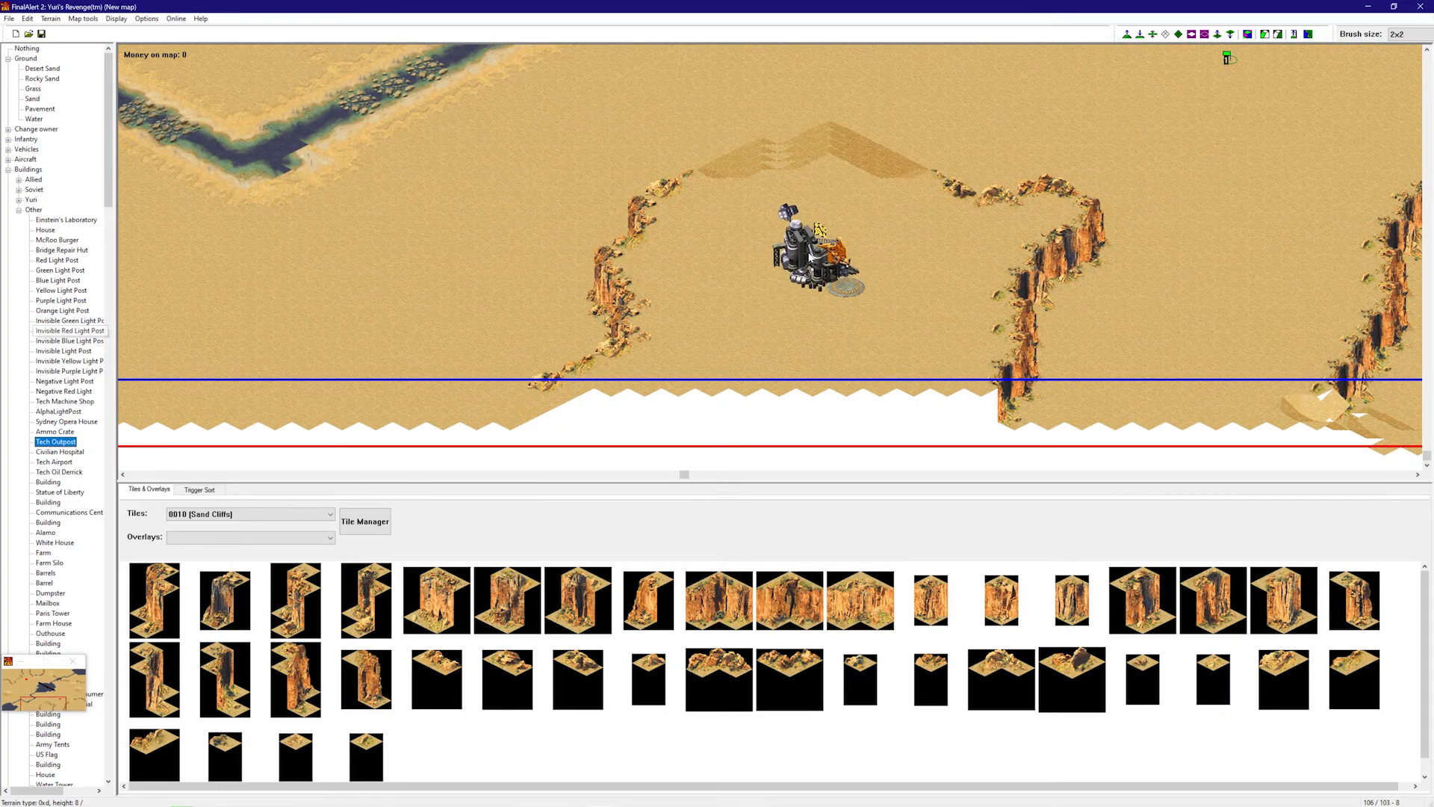
right_click_drag(812, 249, 644, 71)
right_click_drag(718, 170, 478, 187)
left_click(59, 471)
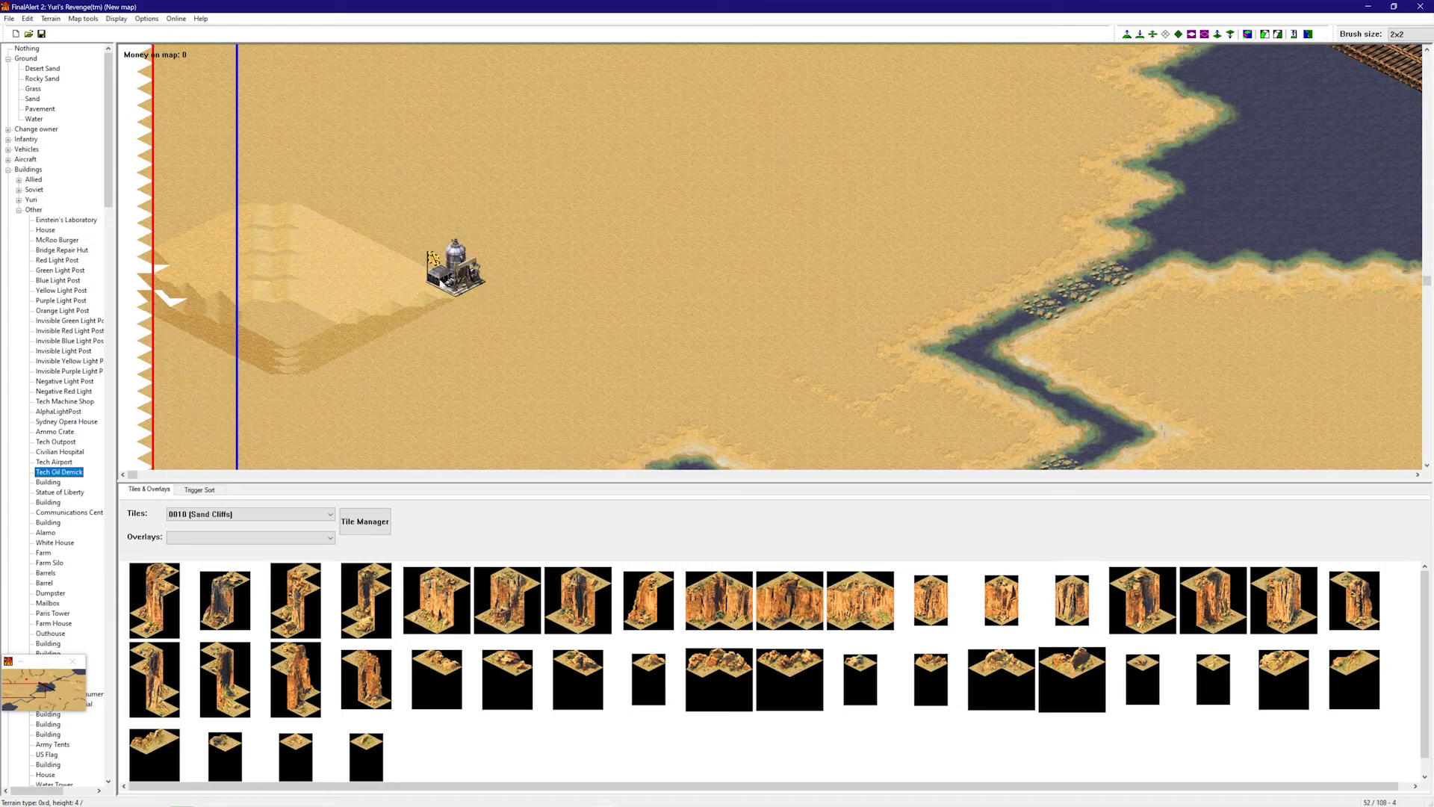
- Place one Tech Oil Derrick on the terraced sand hill, then stop placing derricks
right_click_drag(429, 288, 1137, 346)
right_click_drag(1136, 346, 1296, 136)
left_click(1163, 244)
right_click_drag(1193, 326, 703, 320)
right_click(702, 319)
- Pan across the map to review the derricks on the terraces beside the plateau airport
right_click_drag(358, 343, 1106, 366)
right_click_drag(1014, 390, 720, 239)
right_click_drag(720, 239, 988, 174)
right_click_drag(988, 174, 717, 224)
right_click_drag(682, 217, 406, 141)
right_click_drag(563, 256, 345, 131)
right_click_drag(657, 231, 653, 392)
right_click_drag(730, 349, 859, 232)
right_click_drag(771, 317, 647, 291)
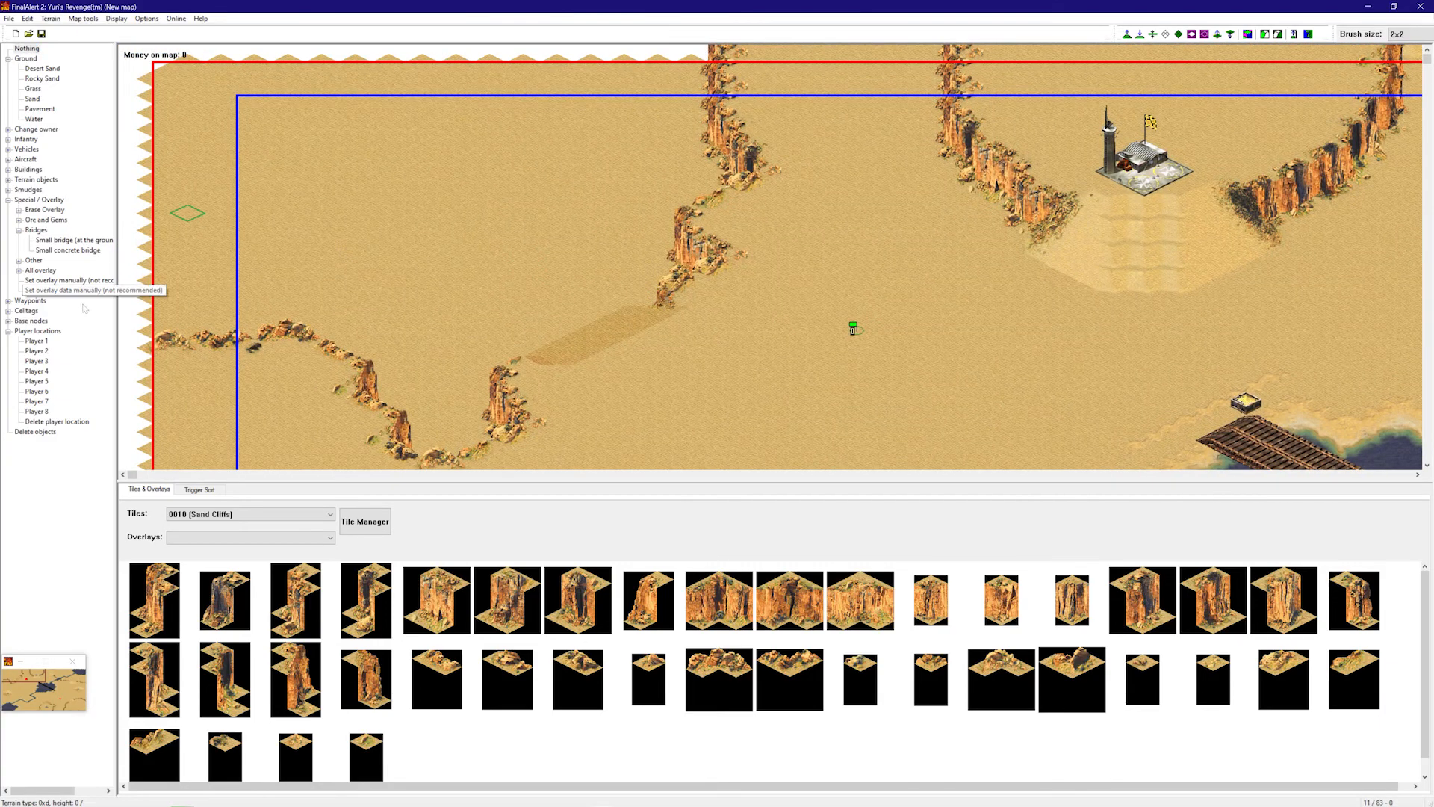
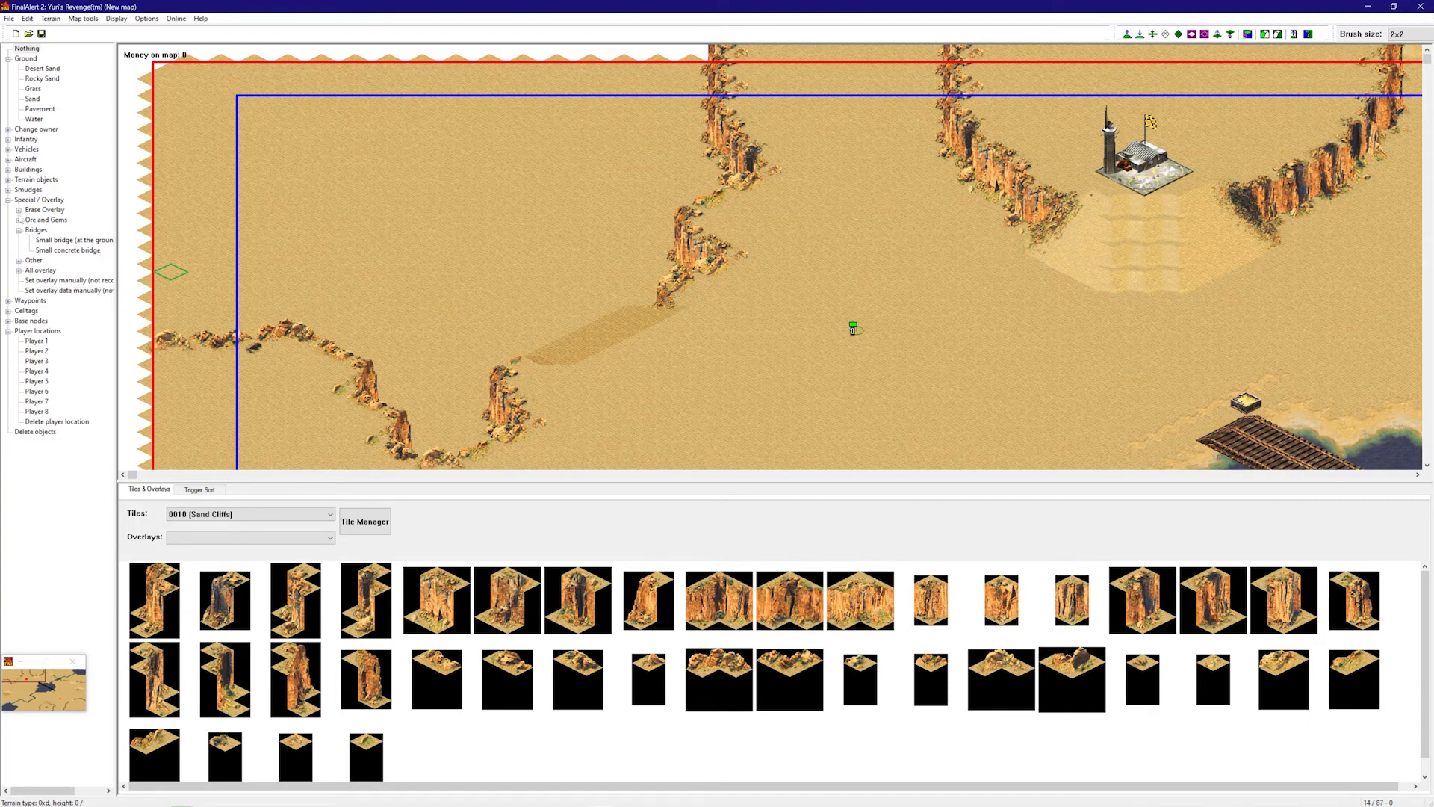
- Choose Paint Ore with a 4x4 brush and paint an ore patch on the open sand
left_click(18, 219)
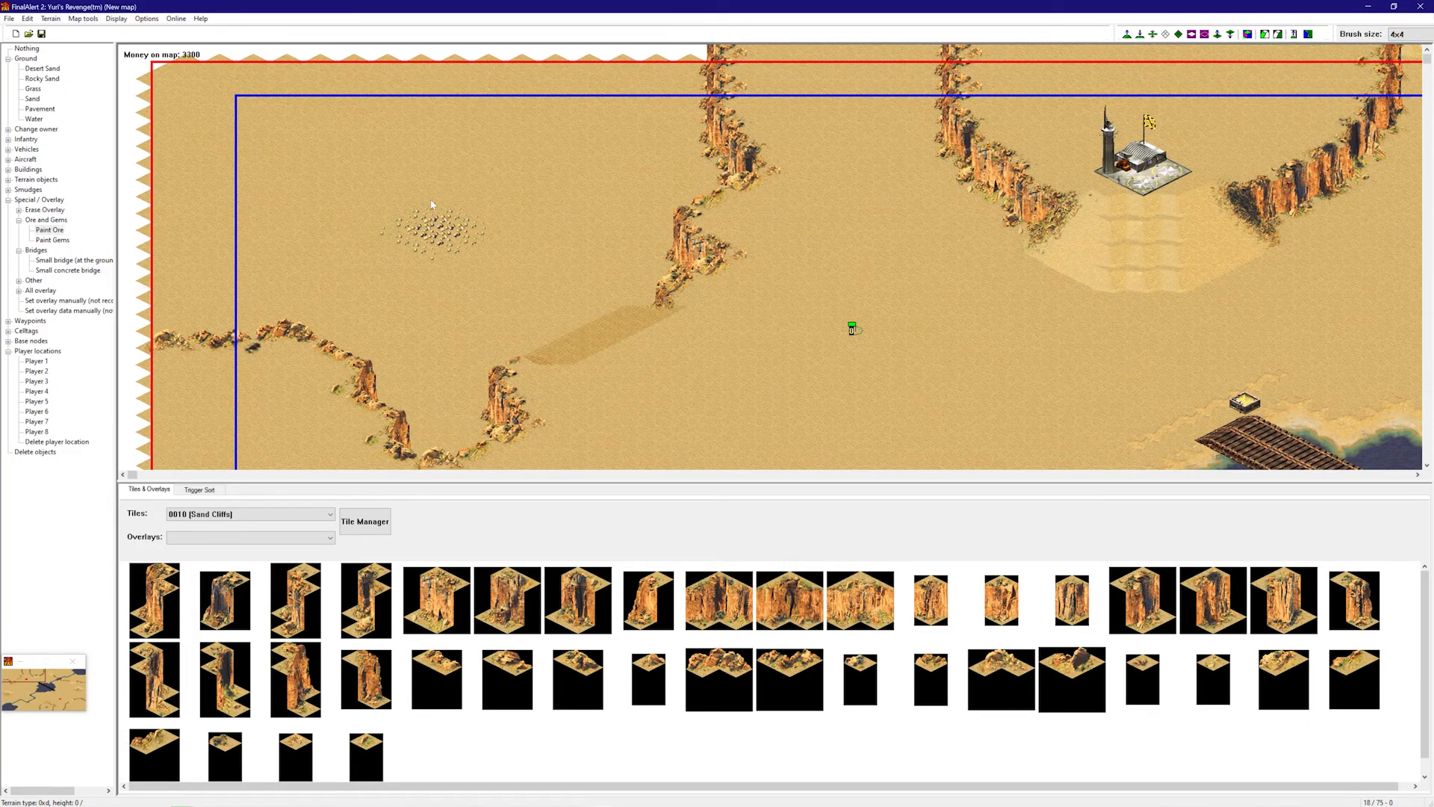
left_click(474, 192)
mouse_move(411, 176)
left_mouse_down()
mouse_move(418, 217)
mouse_move(404, 246)
mouse_move(448, 276)
mouse_move(537, 216)
mouse_move(508, 169)
mouse_move(432, 151)
left_mouse_up()
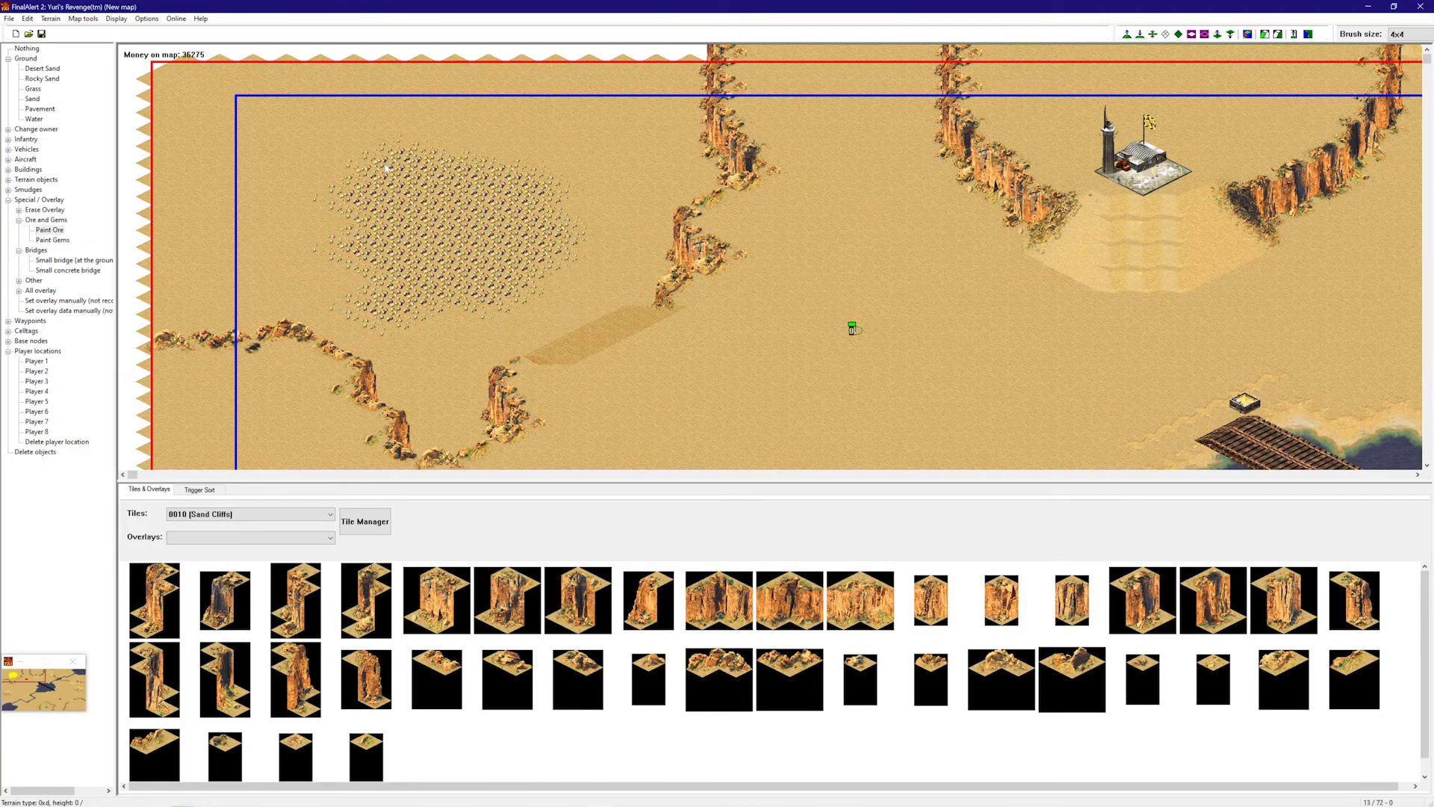
- Paint a large ore field on the sand in the map's bottom-right area
right_click_drag(432, 154, 1121, 248)
mouse_move(1124, 243)
left_mouse_down()
mouse_move(1124, 295)
mouse_move(1068, 299)
mouse_move(1105, 351)
mouse_move(1188, 289)
mouse_move(1081, 254)
mouse_move(1041, 271)
left_mouse_up()
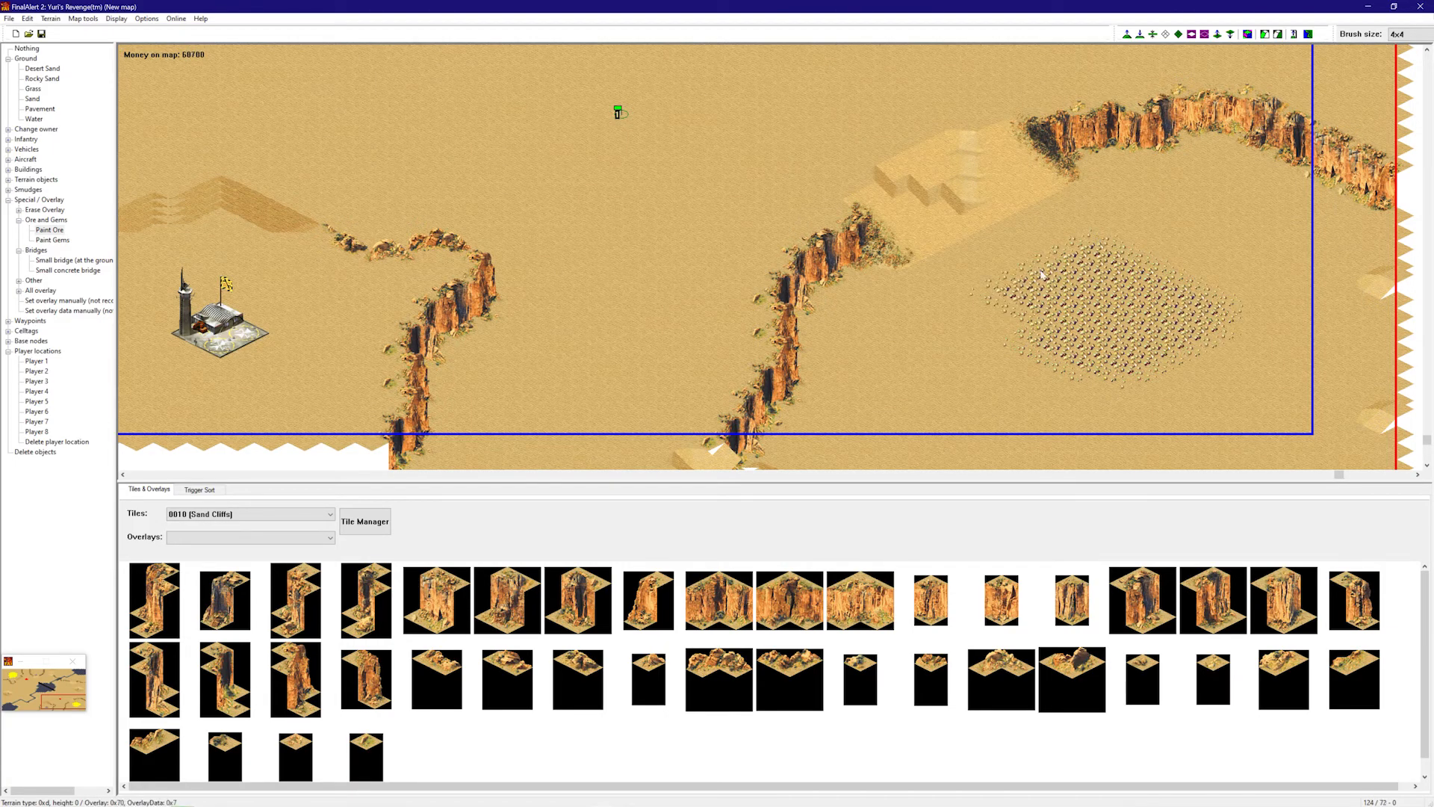
left_click_drag(1181, 301, 1154, 231)
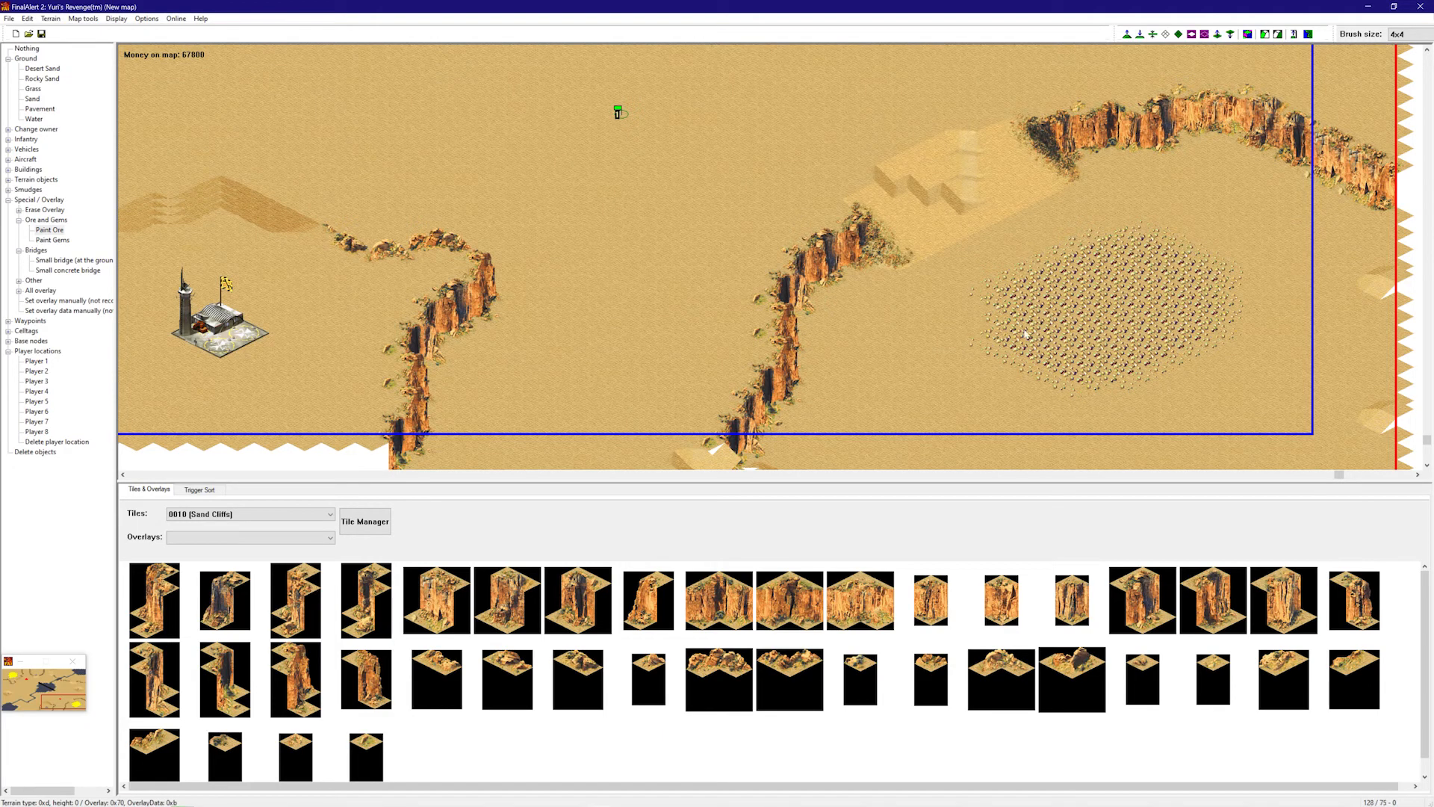
right_click_drag(1149, 279, 1076, 209)
right_click_drag(970, 249, 974, 179)
right_click_drag(848, 255, 669, 297)
- Paint more ore toward the map's left side, then switch to Paint Gems
mouse_move(800, 302)
right_mouse_down()
mouse_move(515, 336)
mouse_move(252, 247)
right_mouse_up()
right_click_drag(497, 263, 335, 144)
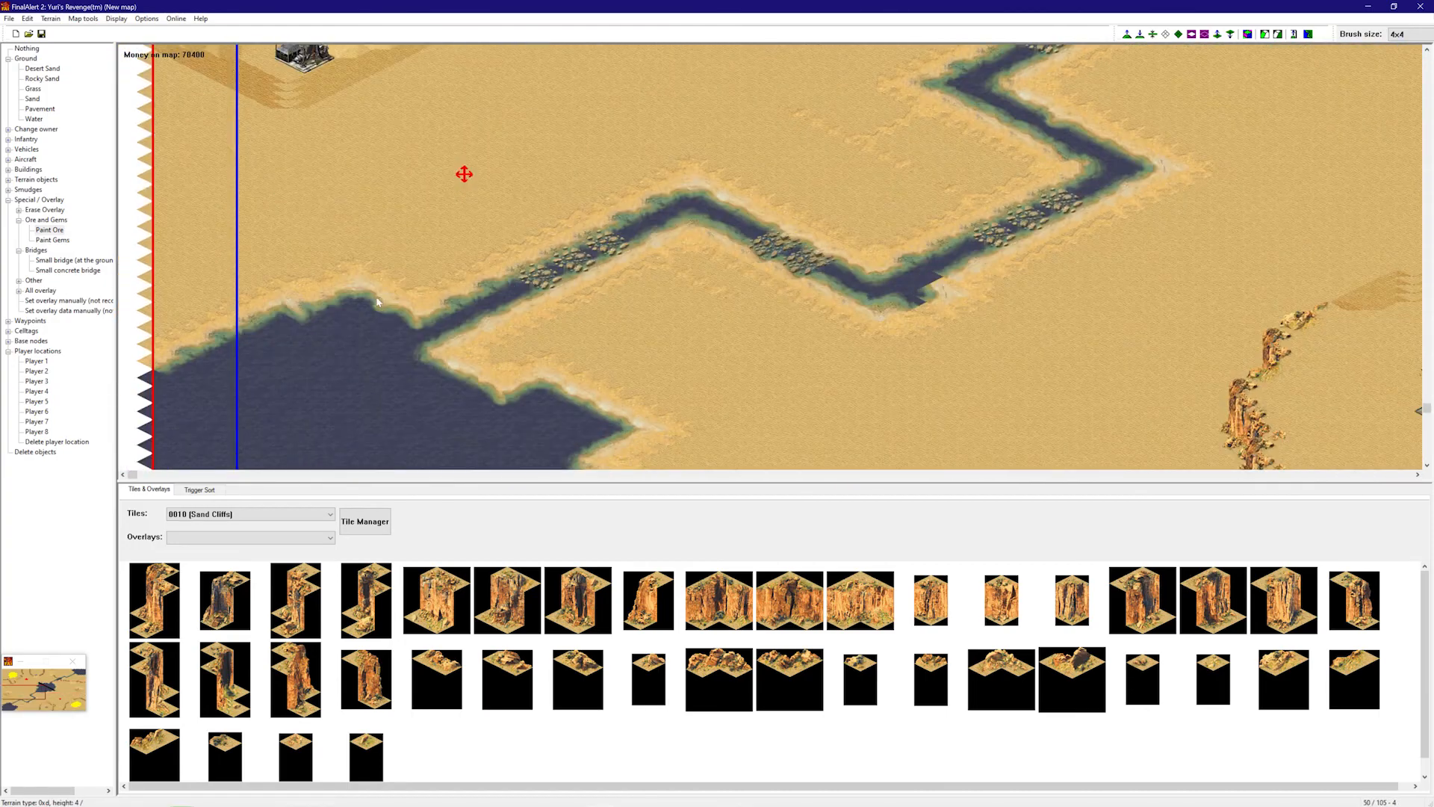
right_click_drag(528, 240, 576, 144)
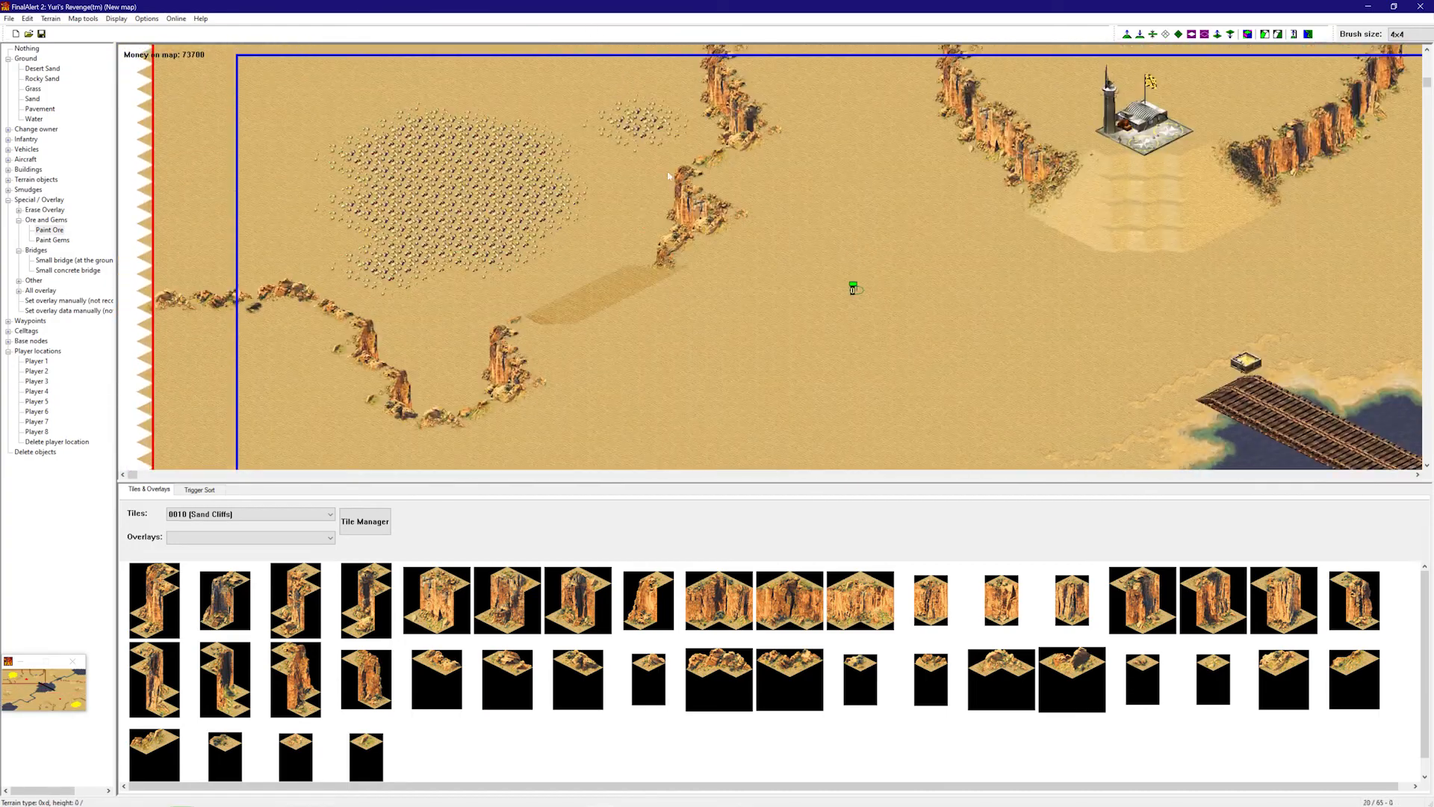
right_click_drag(668, 176, 1045, 168)
mouse_move(1011, 246)
right_mouse_down()
mouse_move(1075, 327)
mouse_move(1061, 298)
right_mouse_up()
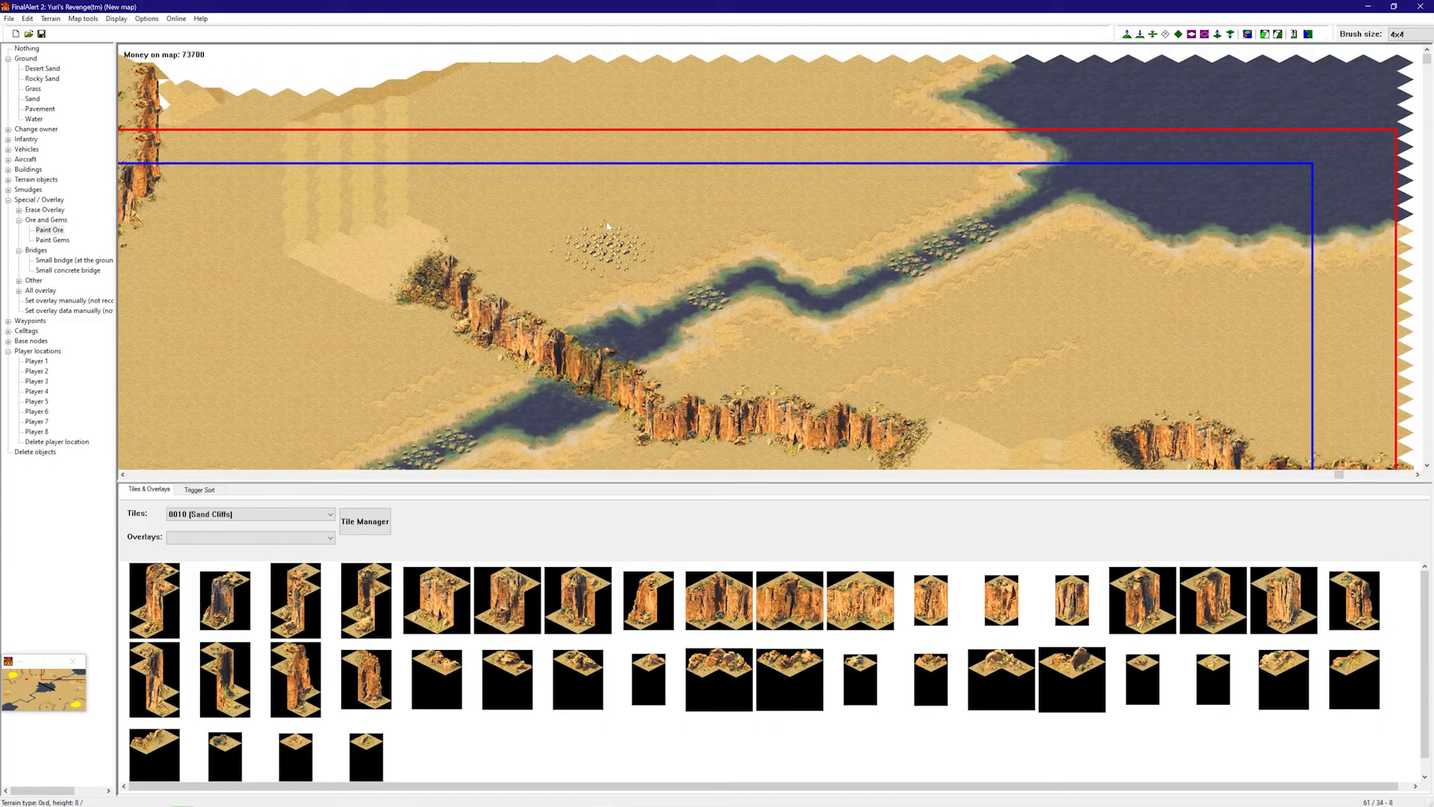
right_click_drag(527, 250, 336, 265)
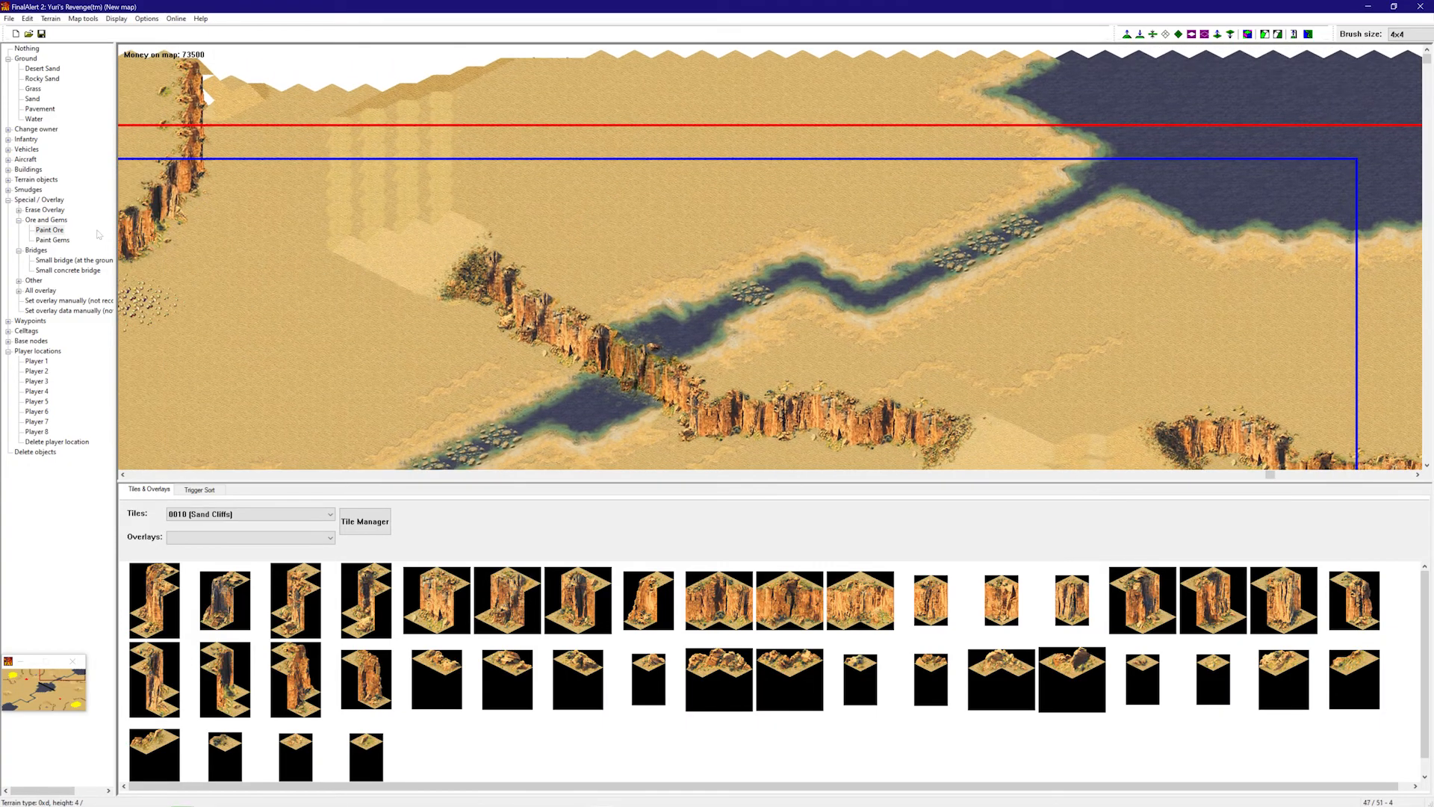
left_click(52, 240)
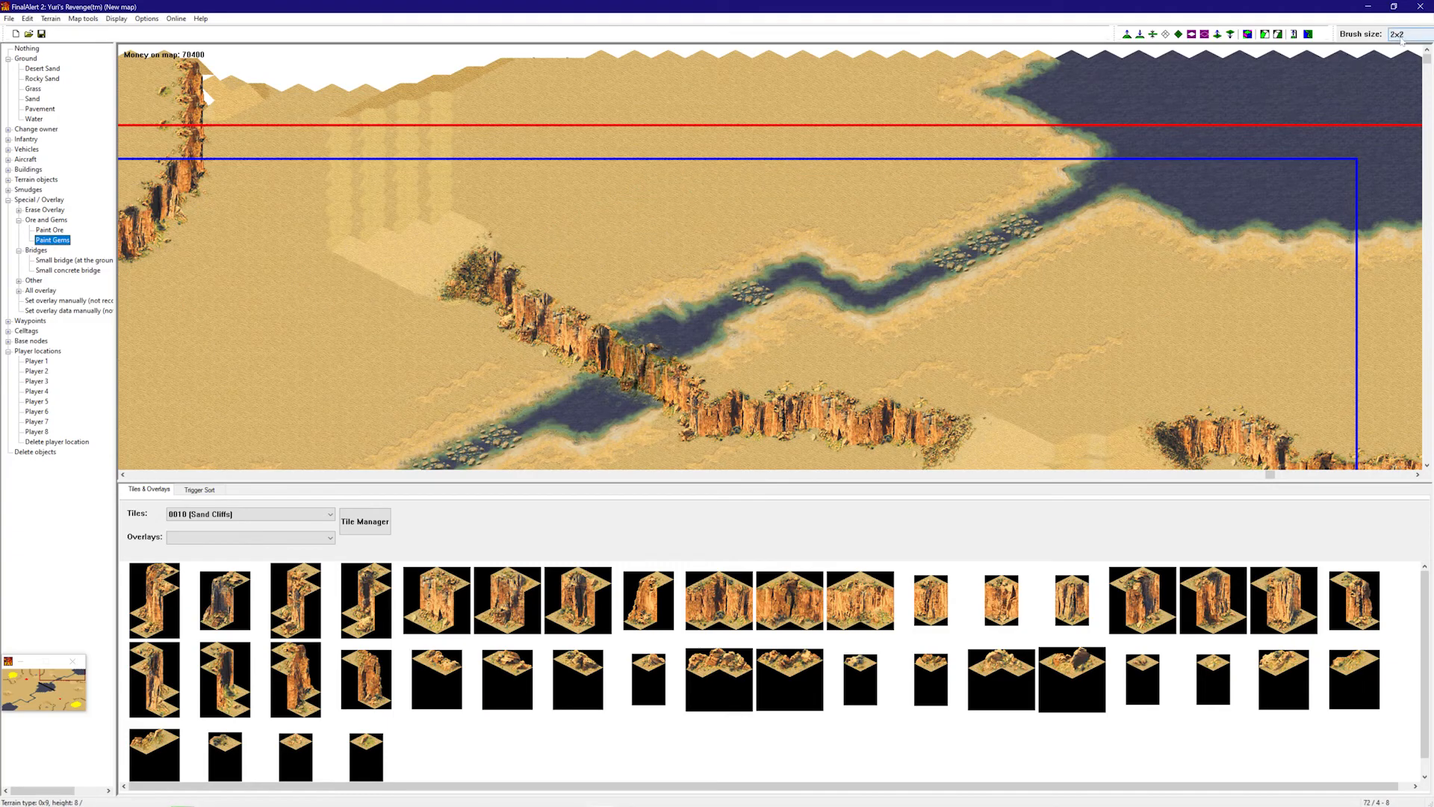
- Paint rows of gems on the sand between the river cliffs
left_click(617, 203)
left_click_drag(694, 203, 758, 203)
mouse_move(845, 199)
right_mouse_down()
mouse_move(986, 217)
mouse_move(1164, 297)
right_mouse_up()
left_click_drag(1195, 288, 1061, 302)
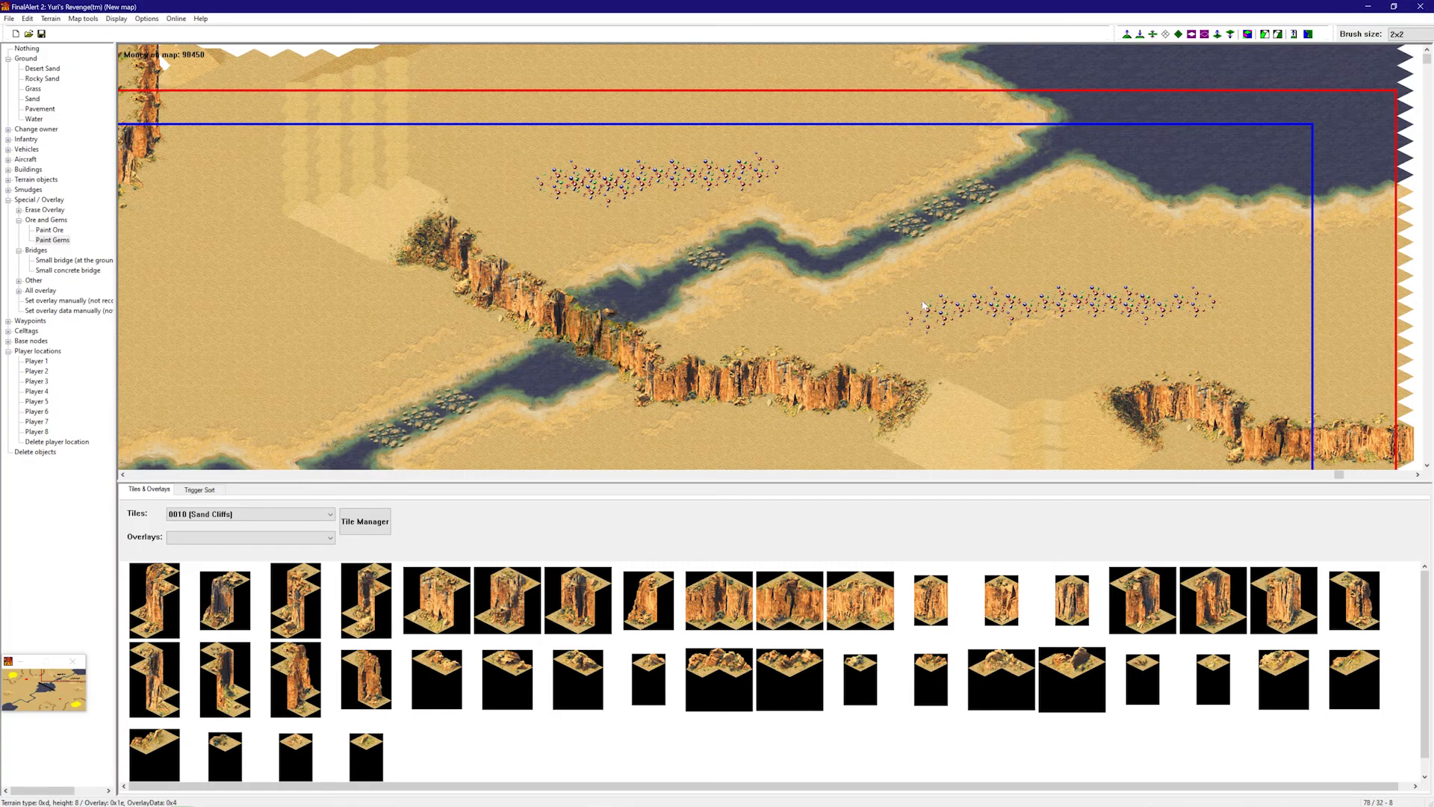
- Drop gem patches near the flagged base building and farther left
mouse_move(879, 145)
right_mouse_down()
mouse_move(1012, 290)
mouse_move(1136, 351)
mouse_move(1068, 360)
mouse_move(585, 298)
mouse_move(1057, 269)
mouse_move(769, 364)
mouse_move(953, 311)
mouse_move(809, 160)
mouse_move(767, 441)
mouse_move(522, 352)
mouse_move(800, 329)
mouse_move(650, 272)
right_mouse_up()
right_click_drag(577, 210, 854, 346)
right_click_drag(871, 292, 806, 222)
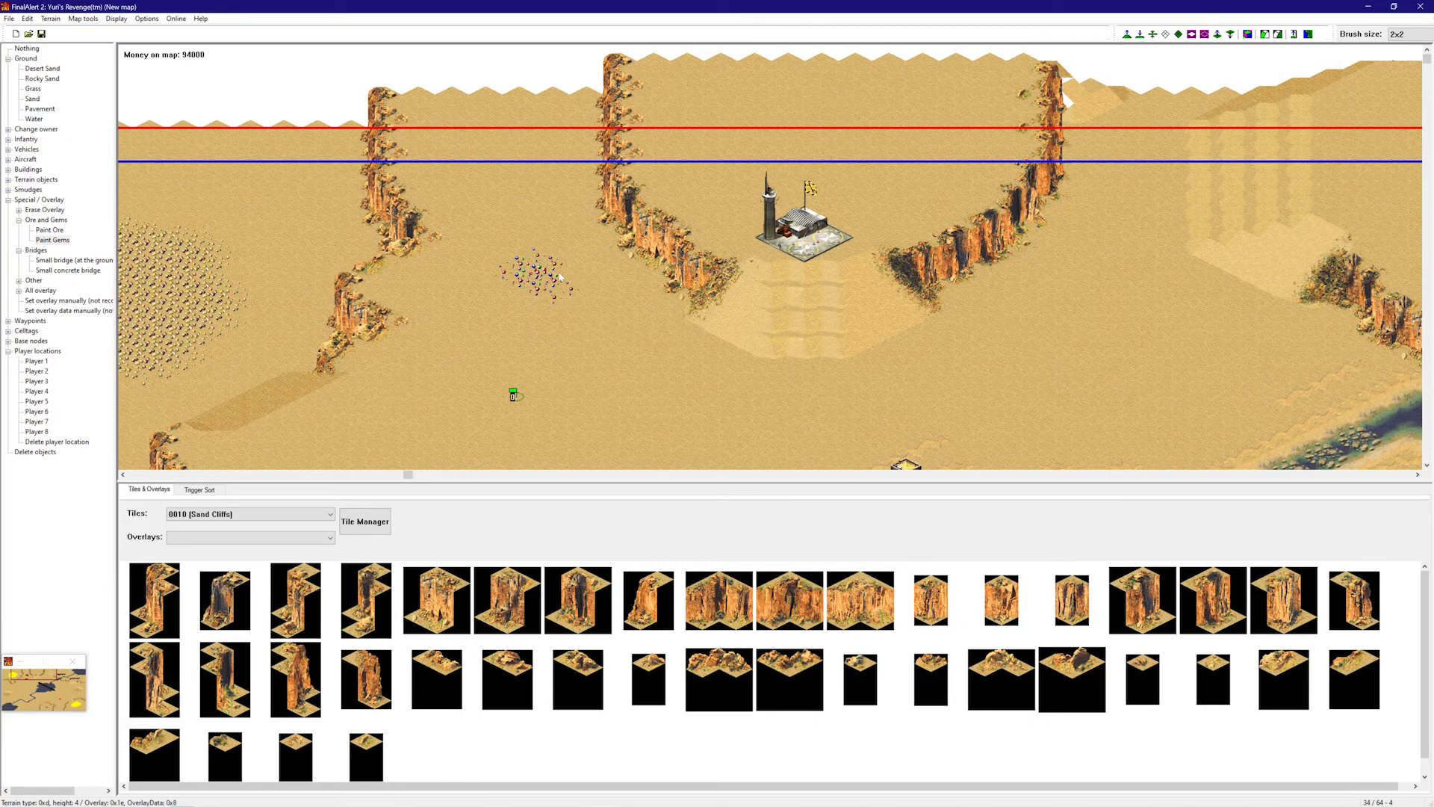
left_click(508, 296)
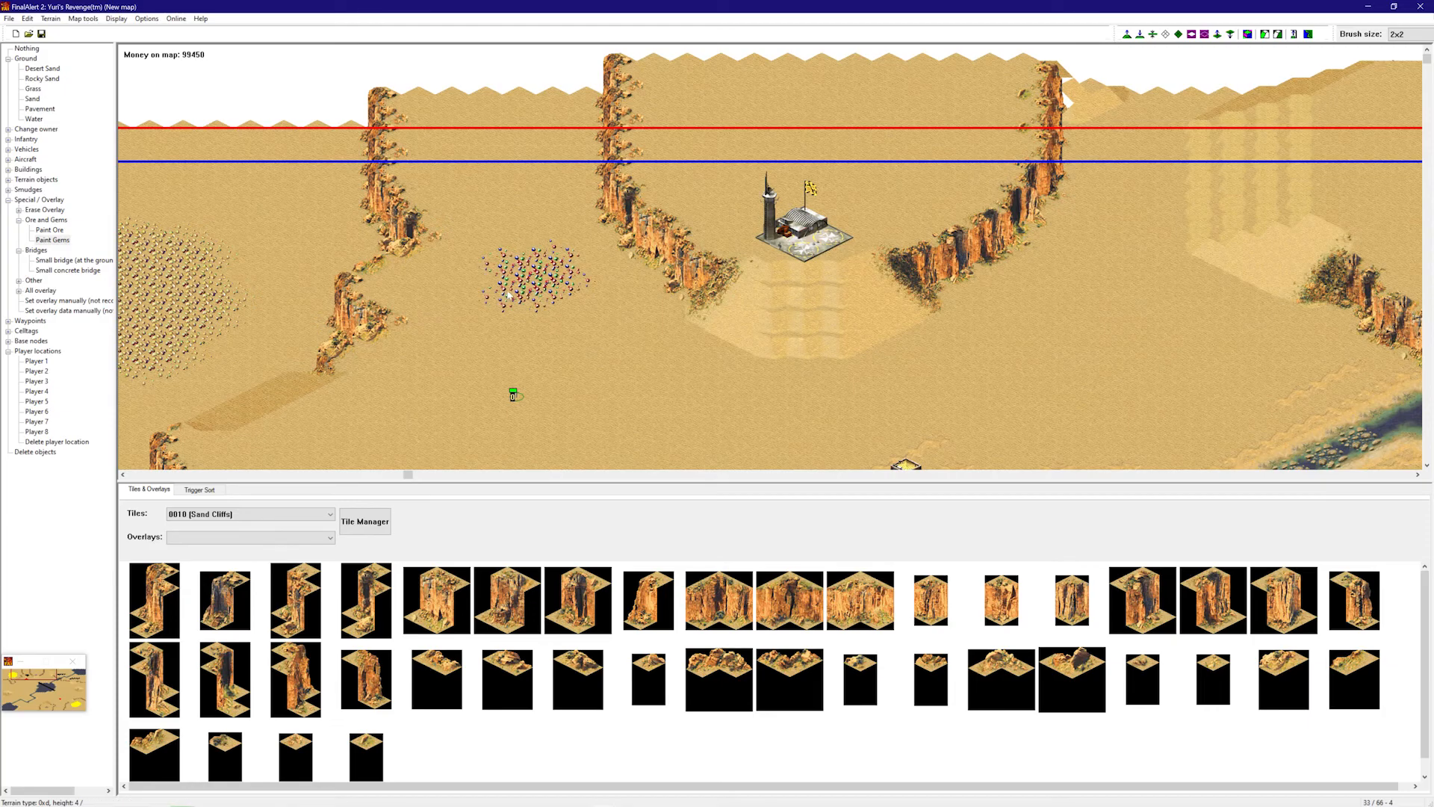
right_click_drag(553, 202, 651, 336)
mouse_move(693, 316)
left_mouse_down()
mouse_move(661, 323)
mouse_move(652, 294)
mouse_move(627, 299)
mouse_move(644, 322)
left_mouse_up()
mouse_move(669, 346)
right_mouse_down()
mouse_move(768, 217)
mouse_move(231, 239)
right_mouse_up()
left_click(47, 239)
- Switch back to Paint Ore and paint an ore patch near the river
scroll(133, 216, "down", 2)
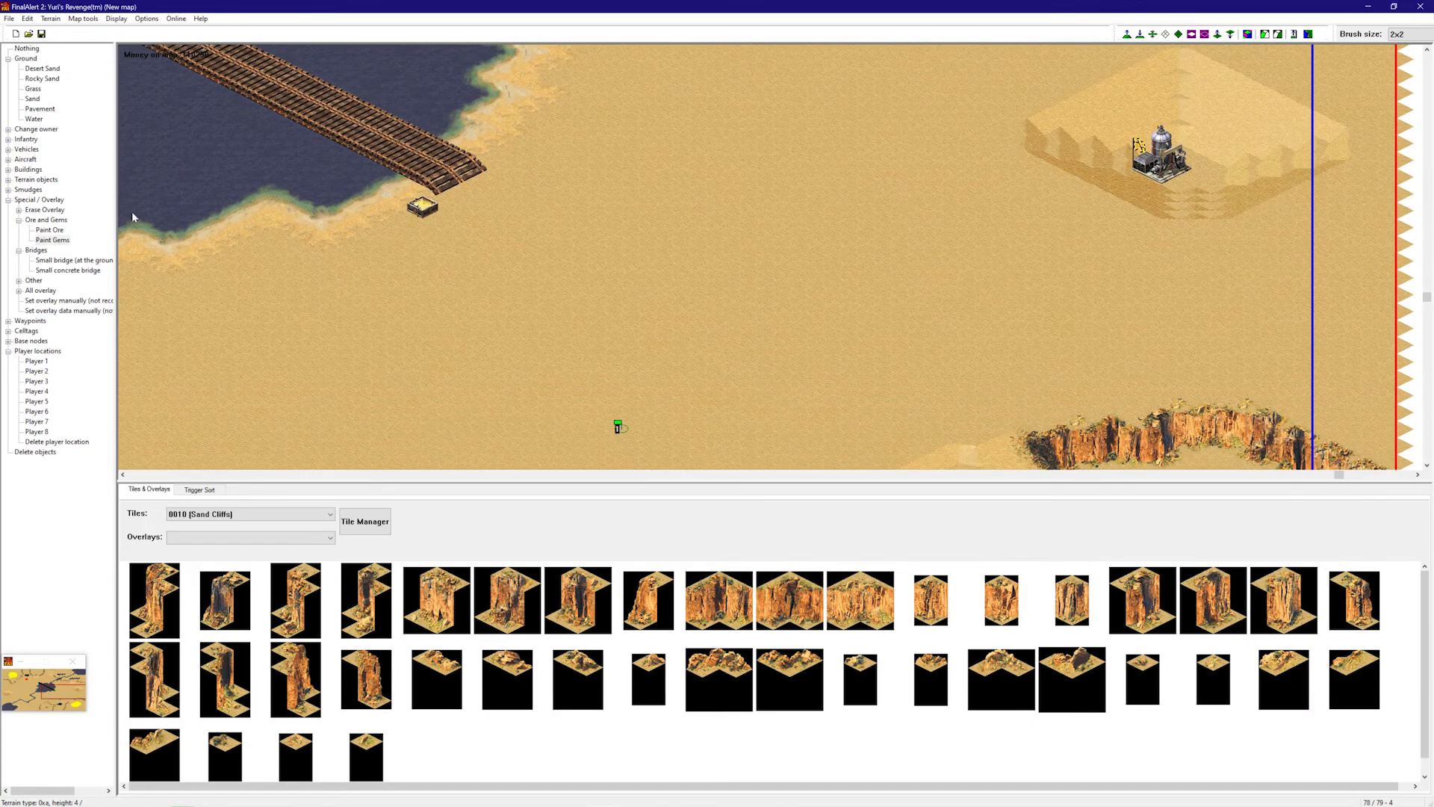
left_click(49, 229)
right_click_drag(606, 239, 528, 262)
mouse_move(663, 225)
right_mouse_down()
mouse_move(1058, 30)
mouse_move(799, 244)
mouse_move(730, 236)
mouse_move(640, 321)
mouse_move(475, 315)
mouse_move(630, 186)
mouse_move(698, 294)
mouse_move(755, 317)
mouse_move(788, 293)
right_mouse_up()
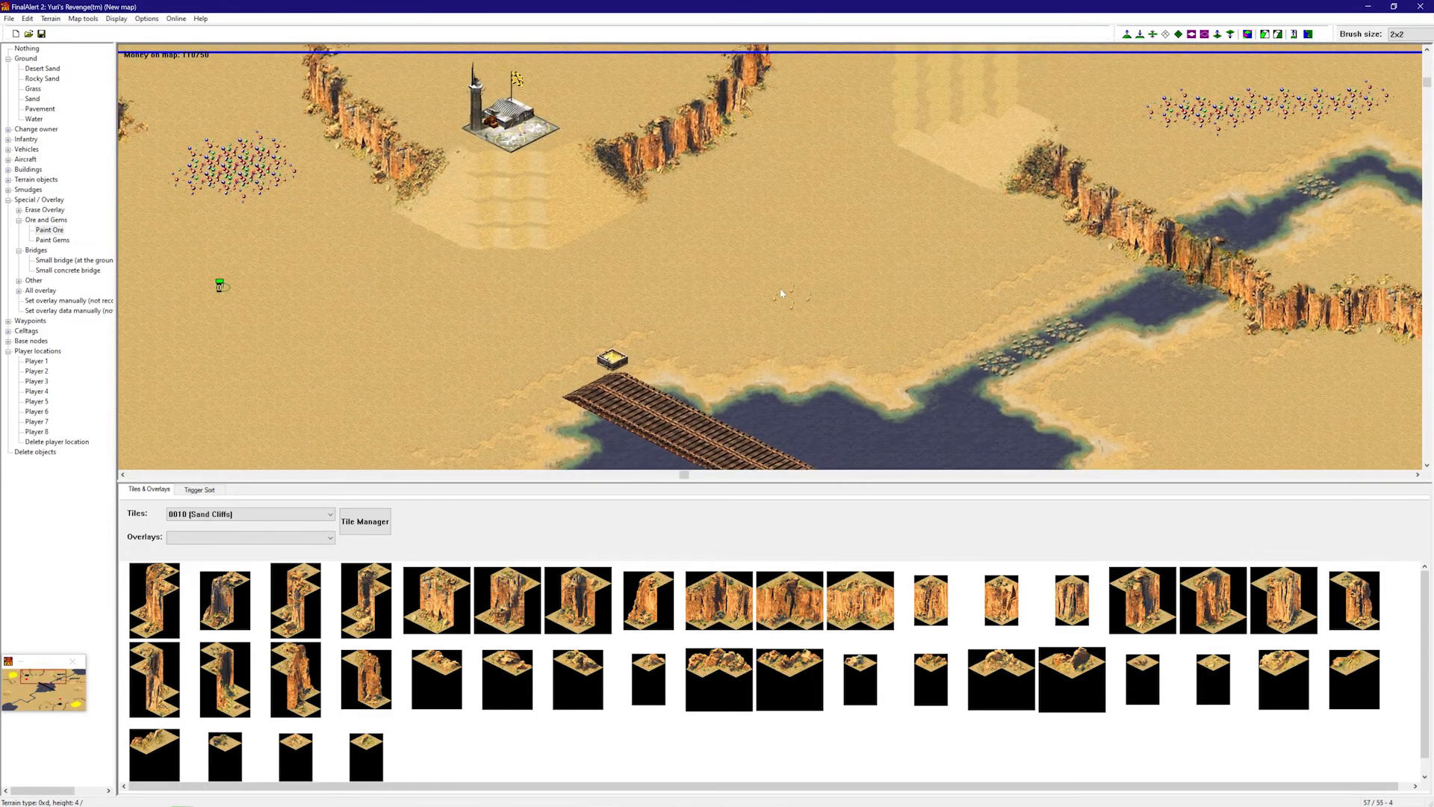
mouse_move(790, 239)
left_mouse_down()
mouse_move(749, 245)
mouse_move(809, 263)
left_mouse_up()
right_click_drag(809, 263, 817, 275)
mouse_move(769, 215)
left_mouse_down()
mouse_move(771, 193)
mouse_move(706, 177)
mouse_move(679, 209)
mouse_move(743, 241)
mouse_move(747, 217)
mouse_move(791, 176)
mouse_move(828, 179)
mouse_move(840, 196)
mouse_move(807, 213)
left_mouse_up()
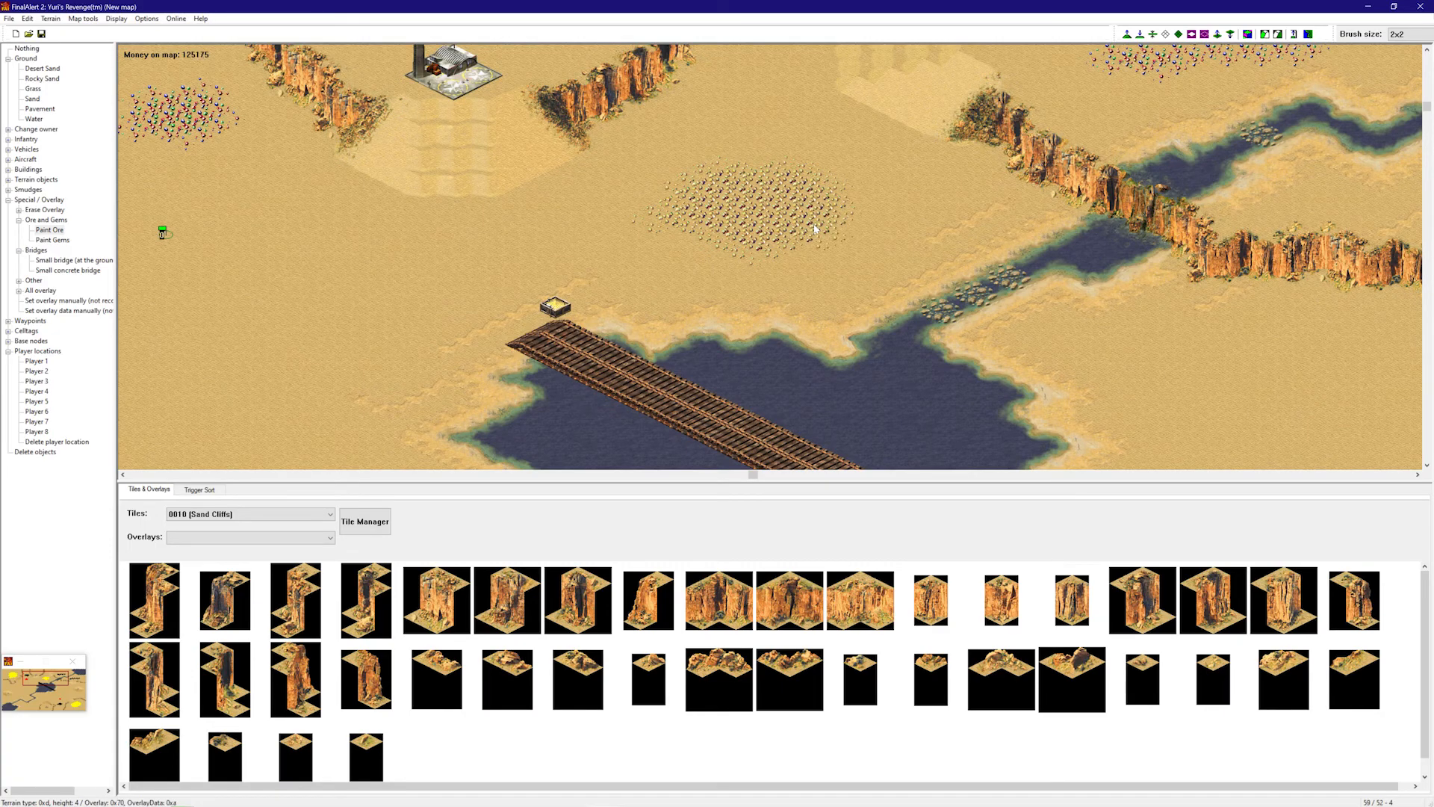
- Paint a wide ore patch on another stretch of open sand
mouse_move(806, 224)
right_mouse_down()
mouse_move(812, 258)
mouse_move(875, 344)
right_mouse_up()
right_click_drag(832, 285, 844, 403)
mouse_move(576, 298)
right_mouse_down()
mouse_move(490, 234)
mouse_move(579, 79)
mouse_move(871, 244)
mouse_move(807, 295)
mouse_move(523, 286)
right_mouse_up()
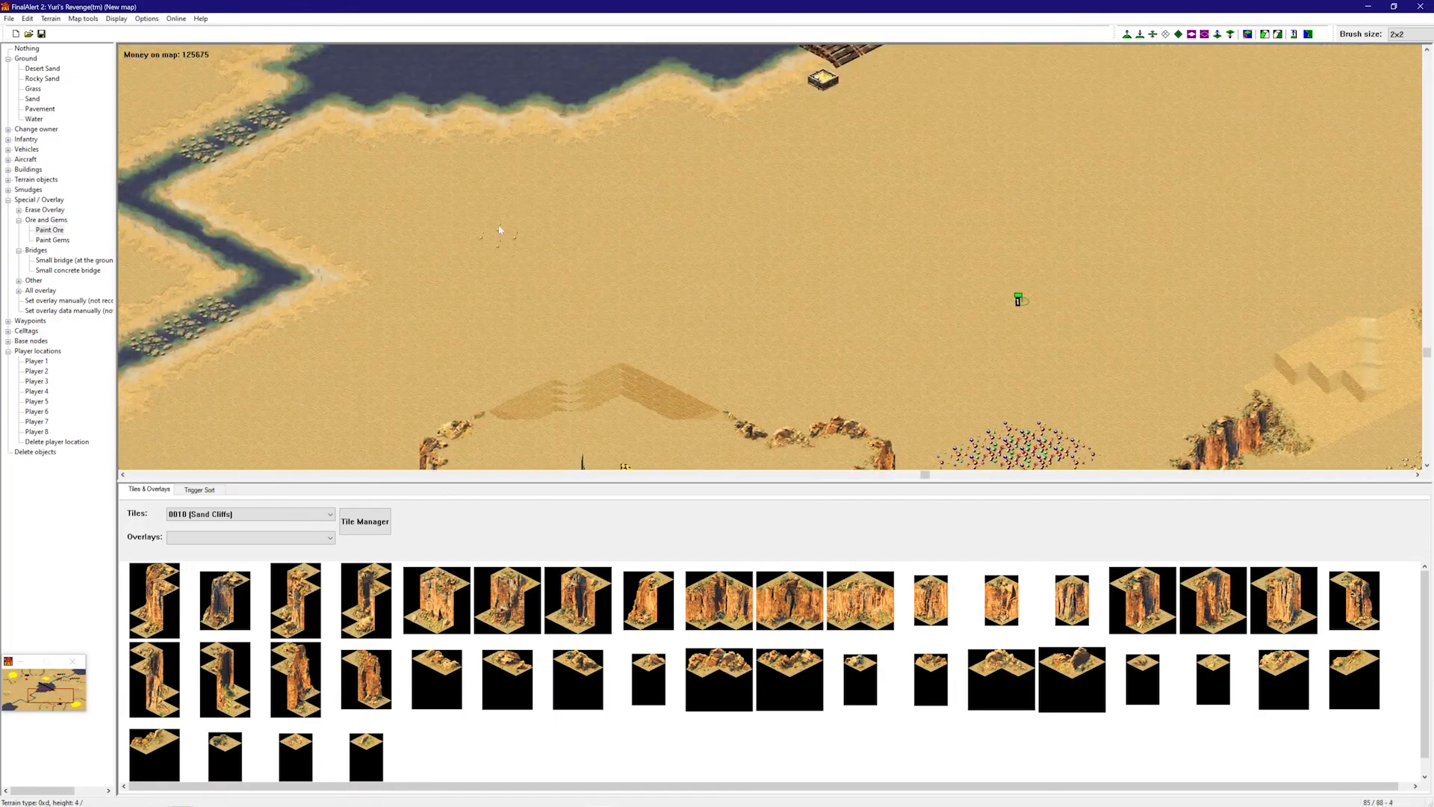
left_click(479, 221)
left_click_drag(513, 236, 548, 264)
left_click_drag(437, 229, 470, 217)
mouse_move(526, 273)
left_mouse_down()
mouse_move(545, 224)
mouse_move(579, 220)
mouse_move(605, 253)
left_mouse_up()
left_click_drag(478, 281, 451, 271)
- Paint a further ore patch on the sand in the lower part of the map
mouse_move(538, 260)
right_mouse_down()
mouse_move(839, 240)
mouse_move(912, 264)
right_mouse_up()
mouse_move(912, 266)
right_mouse_down()
mouse_move(1034, 170)
mouse_move(605, 188)
mouse_move(505, 333)
mouse_move(672, 346)
mouse_move(894, 243)
mouse_move(814, 239)
mouse_move(775, 257)
right_mouse_up()
right_click_drag(867, 343, 882, 415)
mouse_move(407, 201)
left_mouse_down()
mouse_move(354, 246)
mouse_move(366, 218)
mouse_move(407, 224)
mouse_move(437, 256)
mouse_move(478, 243)
mouse_move(408, 288)
mouse_move(459, 258)
mouse_move(454, 216)
mouse_move(482, 229)
mouse_move(473, 215)
left_mouse_up()
- Paint an ore patch next to the oil derrick at the map's right edge
mouse_move(483, 195)
right_mouse_down()
mouse_move(1133, 250)
mouse_move(1270, 211)
right_mouse_up()
mouse_move(1088, 243)
right_mouse_down()
mouse_move(1162, 359)
mouse_move(1177, 327)
mouse_move(1147, 275)
right_mouse_up()
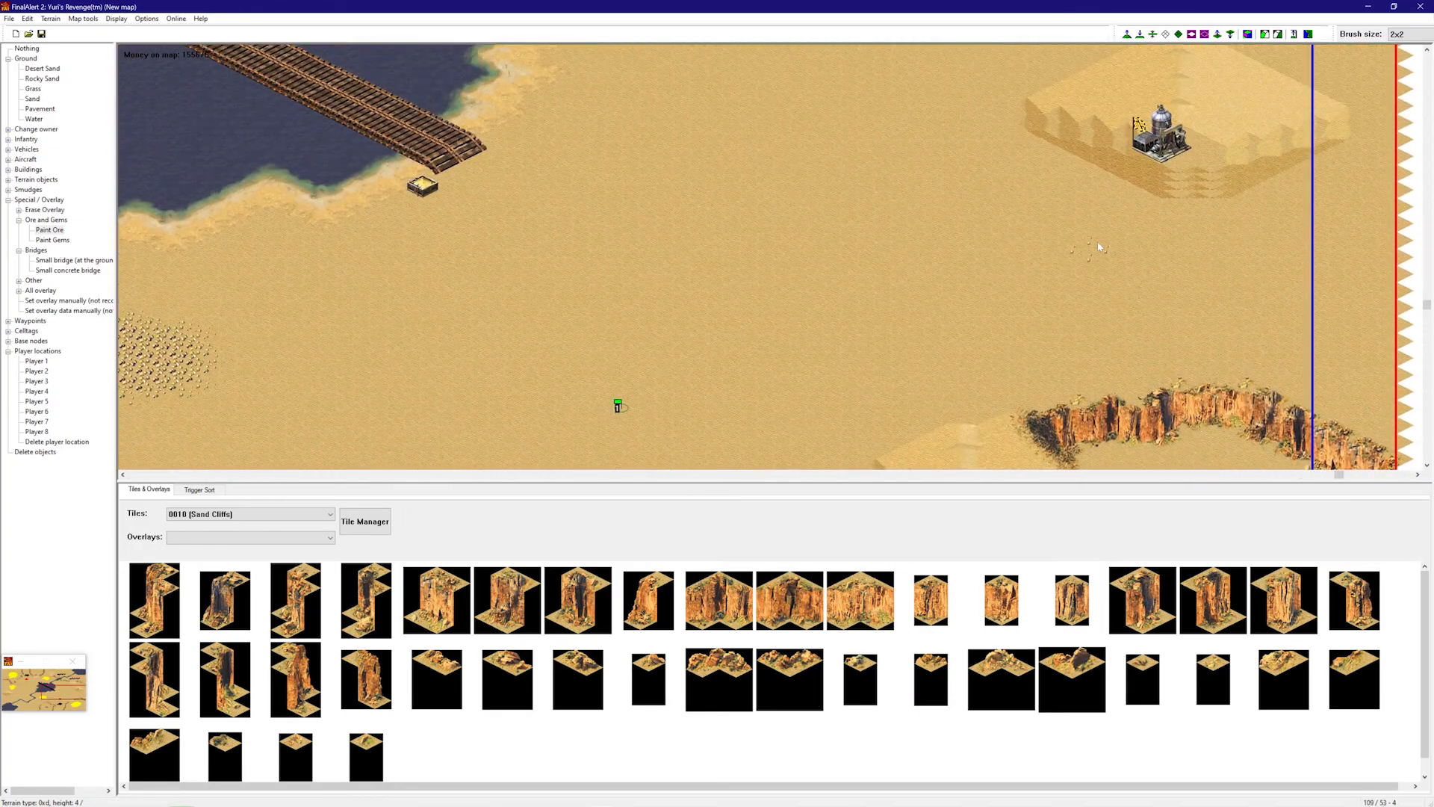
mouse_move(1082, 315)
left_mouse_down()
mouse_move(1138, 309)
mouse_move(1126, 297)
left_mouse_up()
right_click_drag(1126, 297, 1128, 317)
left_click_drag(1112, 205, 1134, 195)
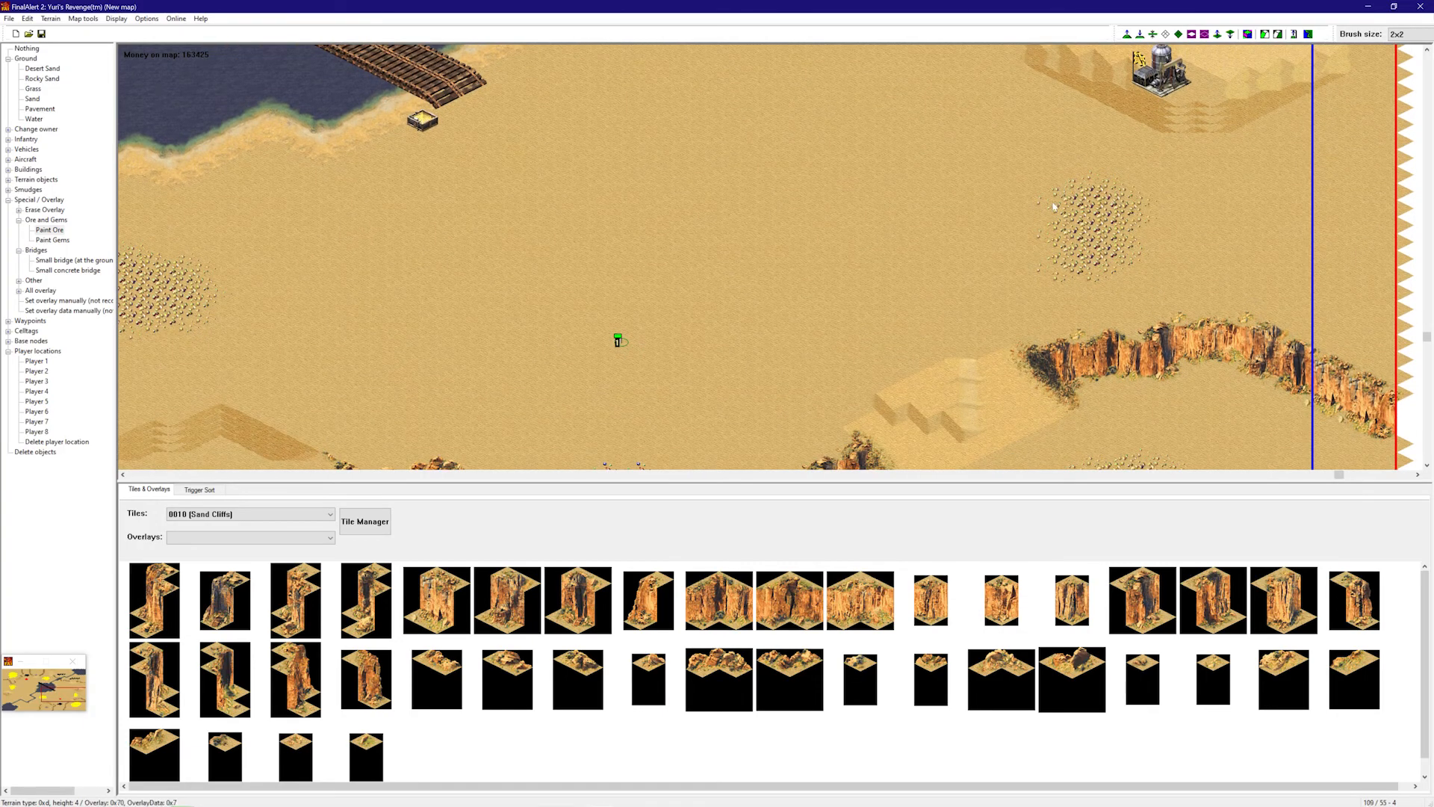
mouse_move(1073, 263)
left_mouse_down()
mouse_move(1150, 228)
mouse_move(1151, 209)
mouse_move(1162, 217)
mouse_move(1078, 159)
left_mouse_up()
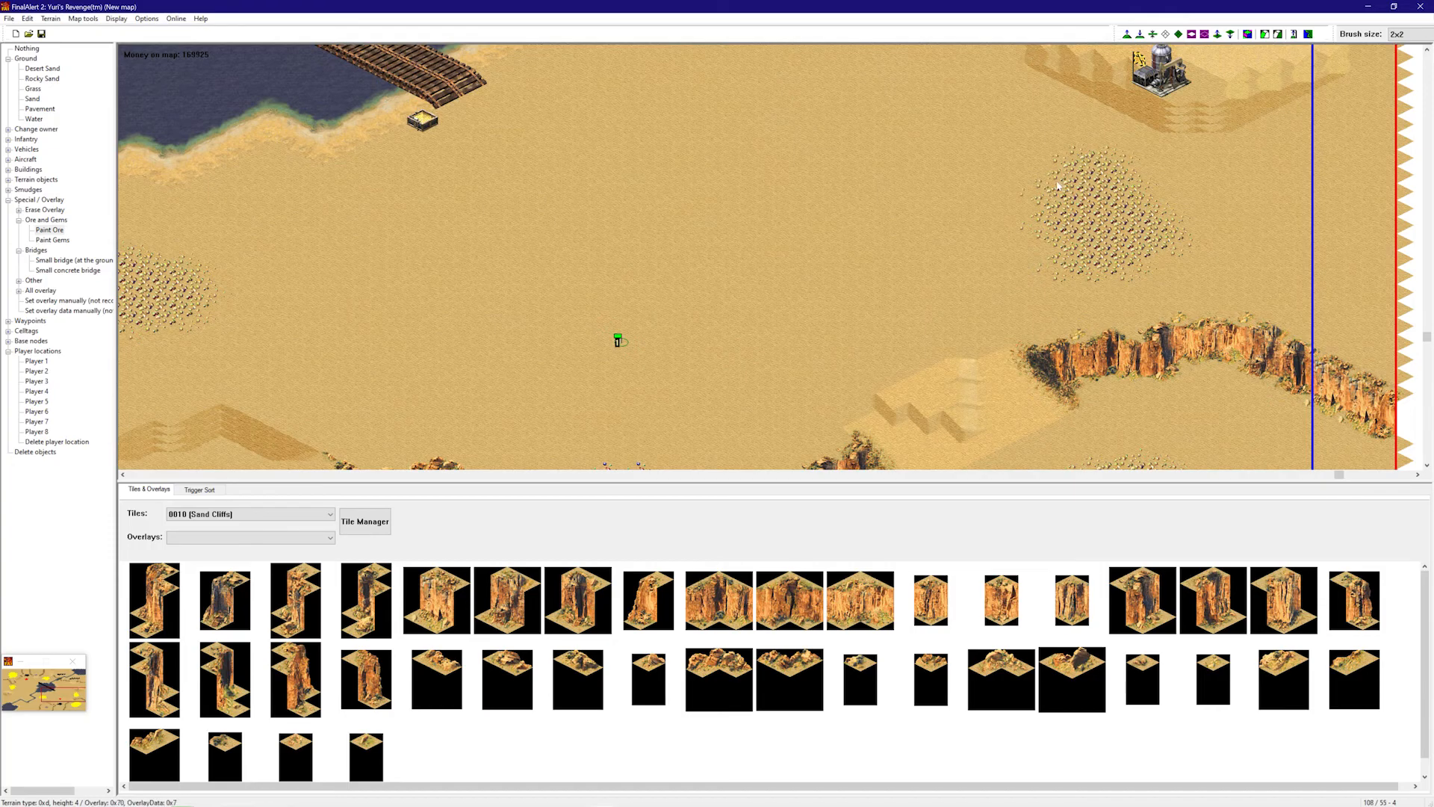
- Paint a small ore dab and an ore patch beside the river on the left
right_click_drag(1143, 211, 260, 426)
right_click_drag(679, 231, 874, 269)
right_click_drag(846, 353, 466, 393)
right_click_drag(730, 307, 418, 149)
right_click_drag(135, 224, 597, 120)
mouse_move(1057, 260)
right_mouse_down()
mouse_move(1097, 452)
mouse_move(1083, 433)
right_mouse_up()
right_click_drag(909, 336, 568, 381)
right_click_drag(730, 301, 523, 194)
right_click_drag(649, 240, 672, 359)
left_click(754, 267)
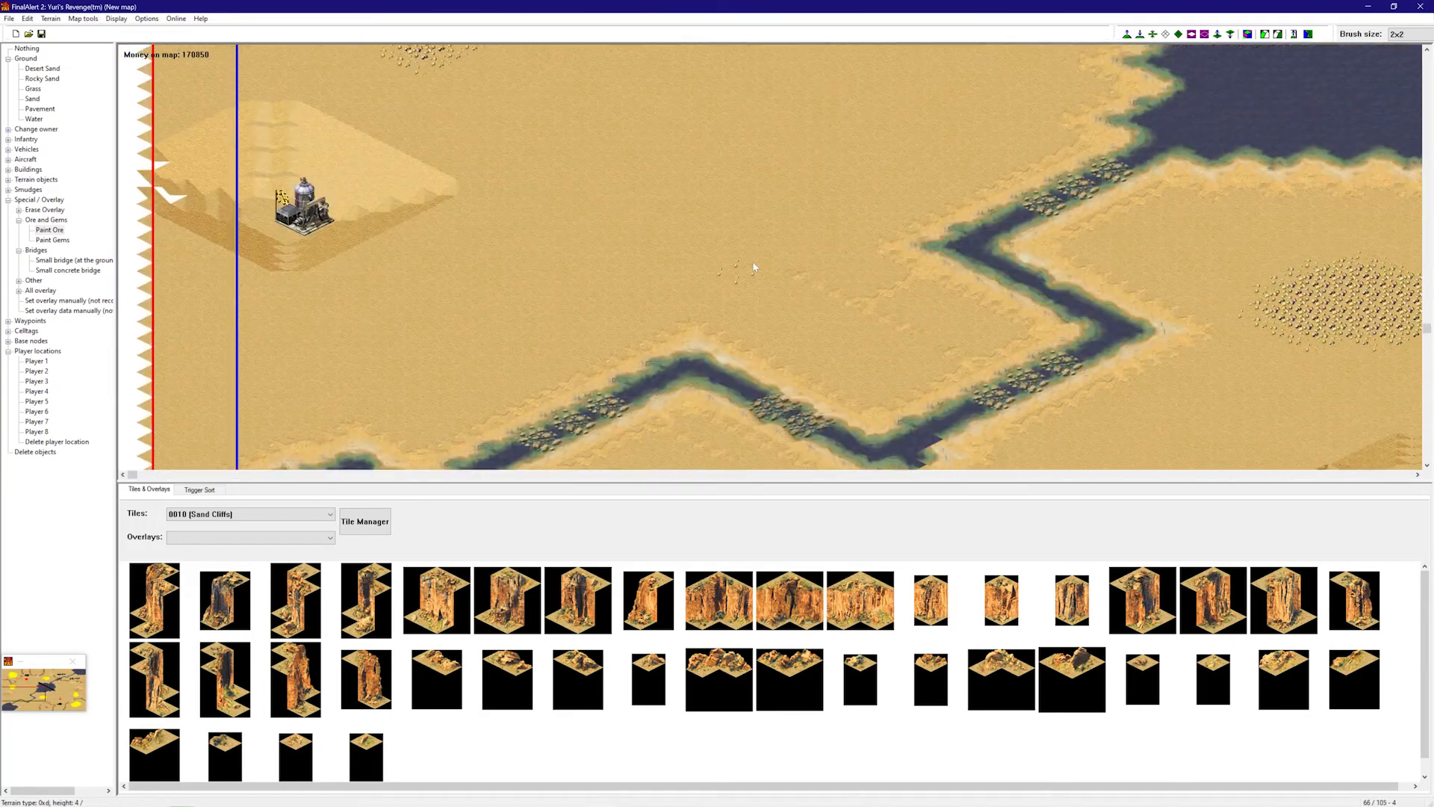
right_click_drag(753, 268, 655, 248)
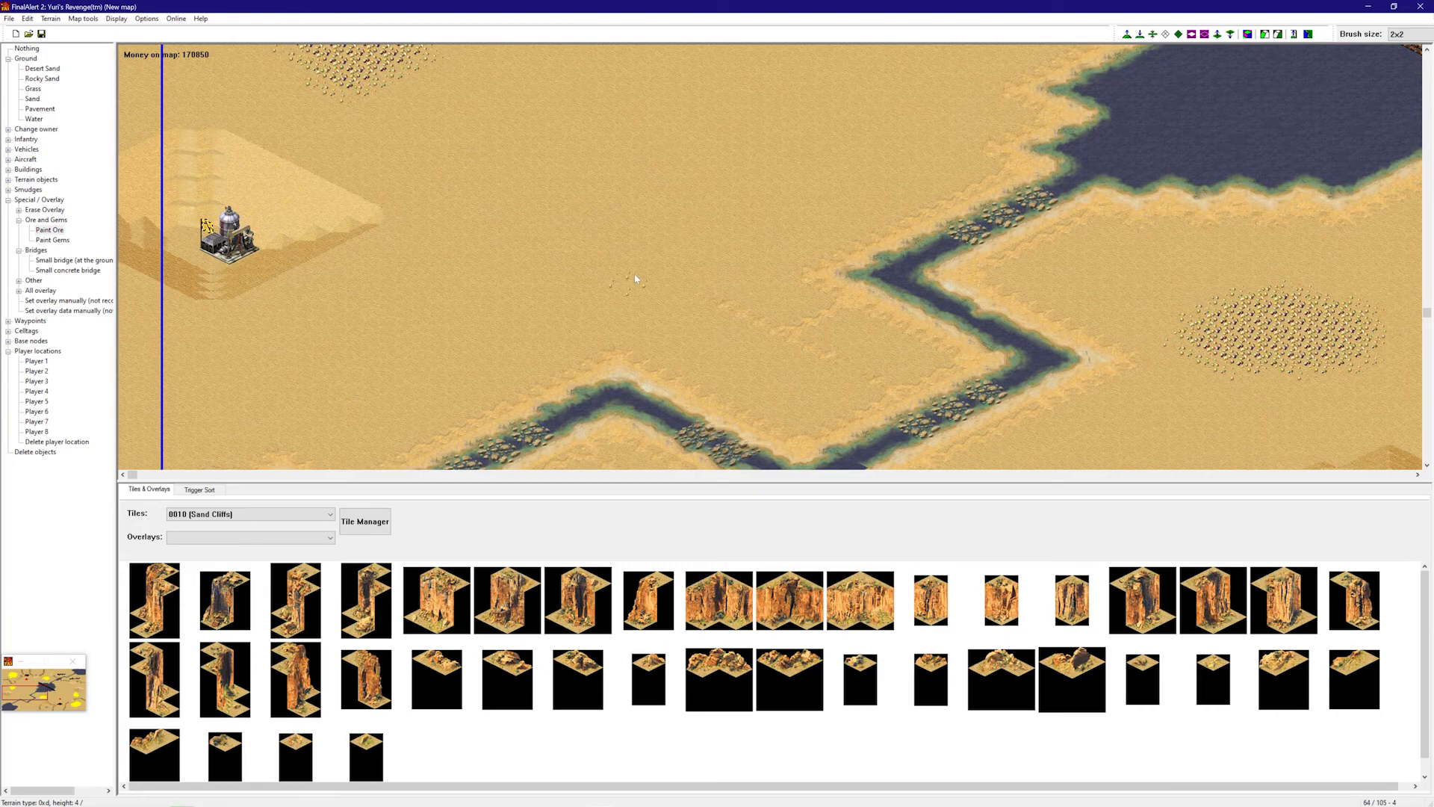
mouse_move(655, 263)
left_mouse_down()
mouse_move(633, 246)
mouse_move(634, 218)
mouse_move(659, 276)
left_mouse_up()
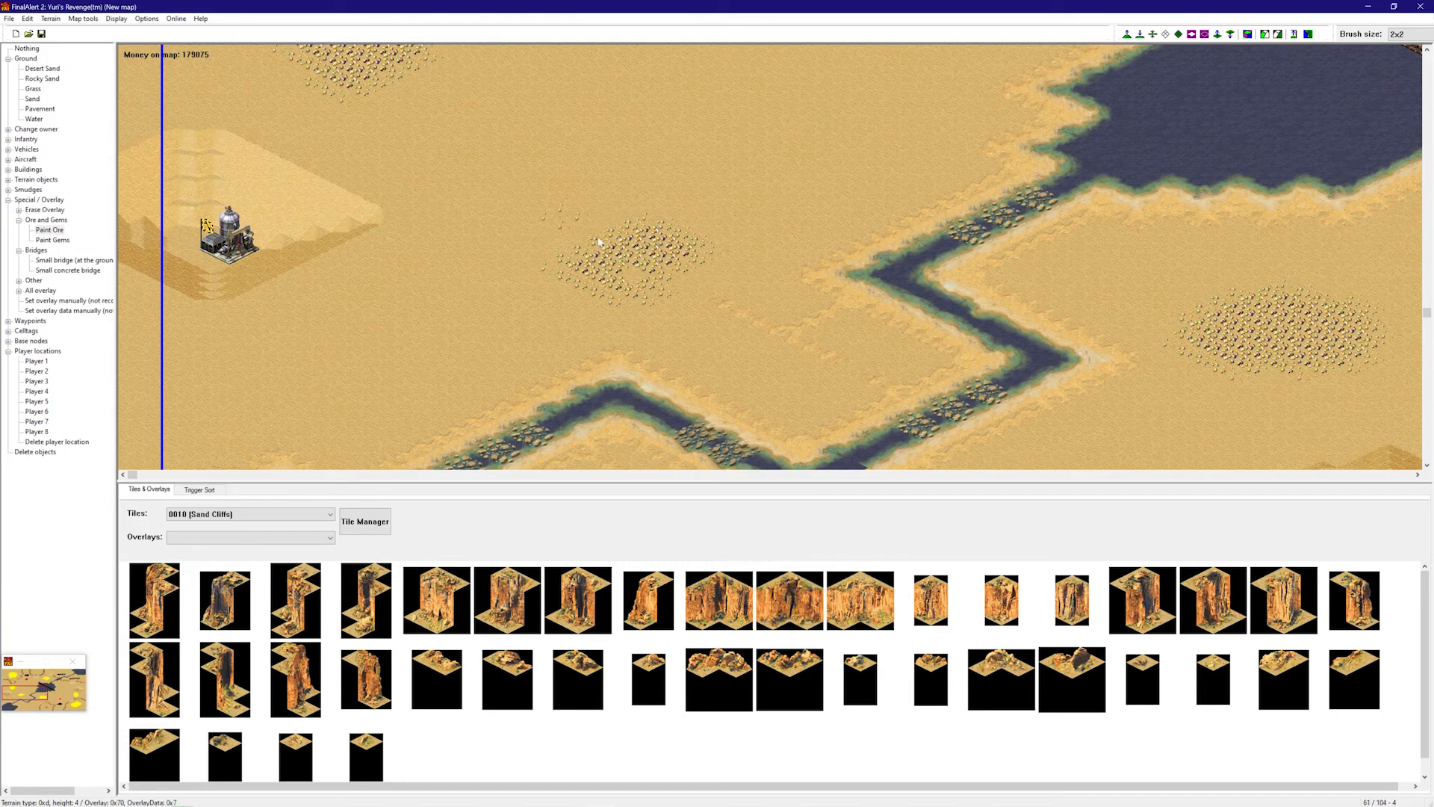
mouse_move(622, 198)
left_mouse_down()
mouse_move(575, 224)
mouse_move(644, 270)
left_mouse_up()
- Paint an ore field around the wooden bridge
left_click_drag(548, 284, 590, 299)
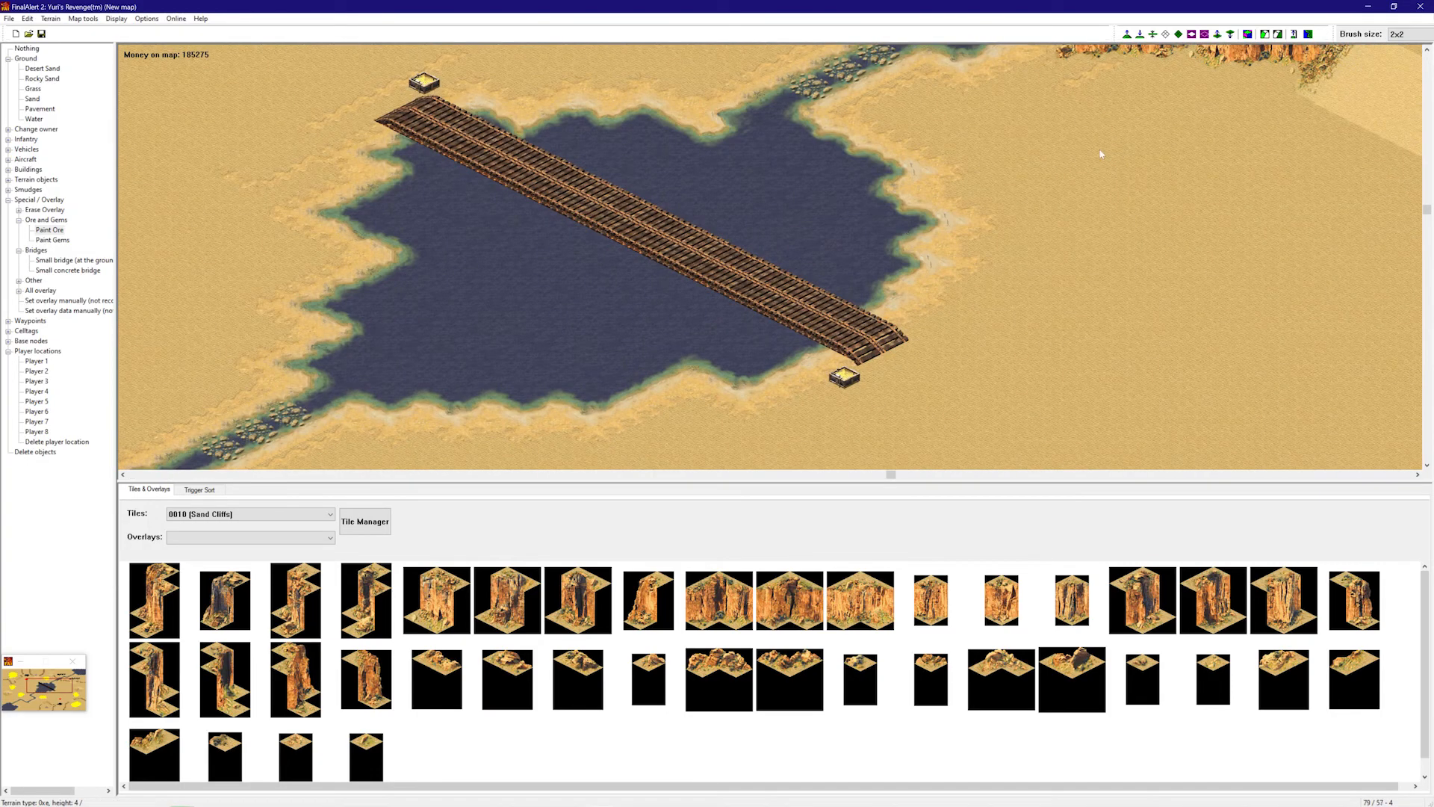
right_click_drag(1100, 155, 1090, 153)
left_click(954, 206)
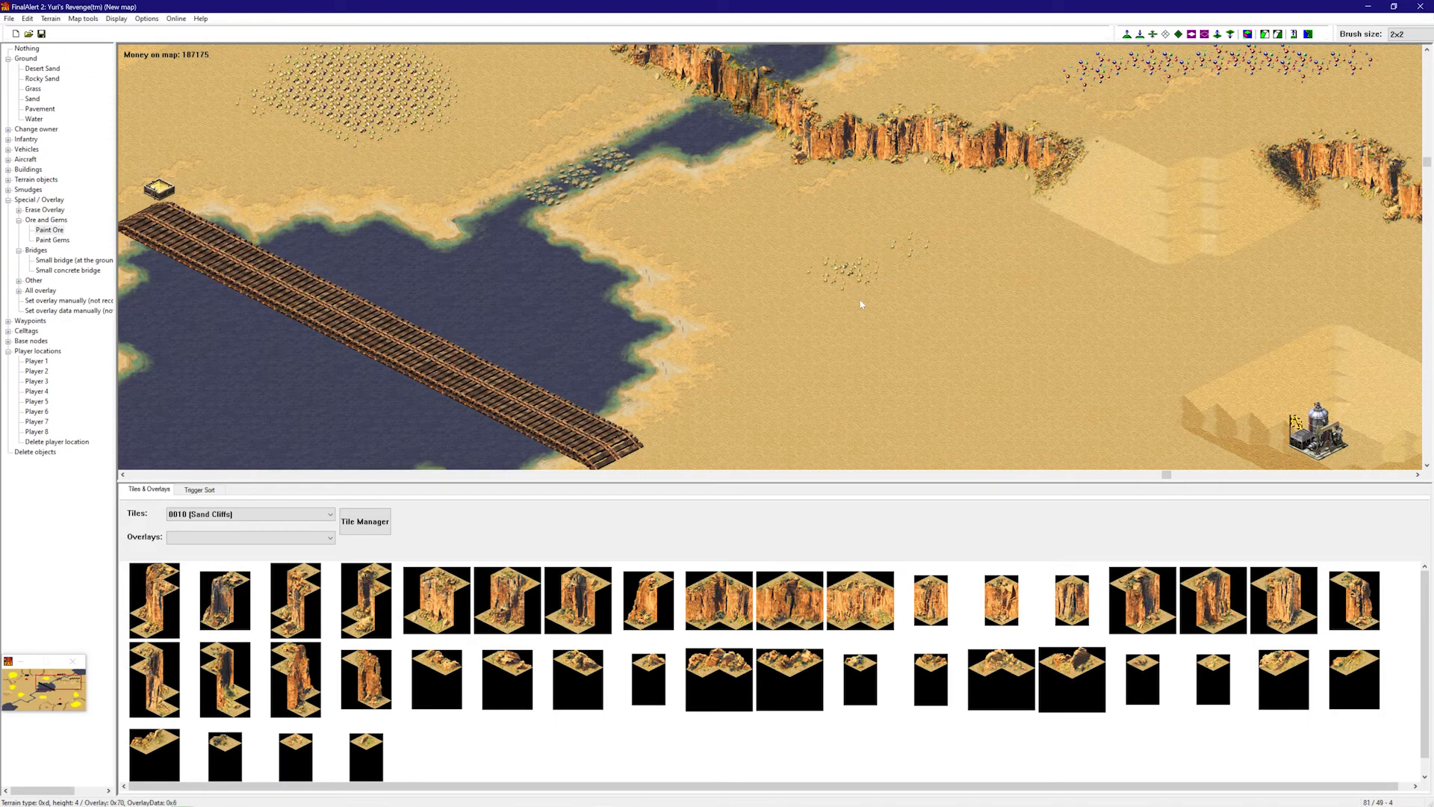
left_click_drag(918, 280, 832, 258)
mouse_move(868, 302)
left_mouse_down()
mouse_move(909, 263)
mouse_move(870, 286)
left_mouse_up()
mouse_move(826, 236)
left_mouse_down()
mouse_move(818, 304)
mouse_move(919, 321)
left_mouse_up()
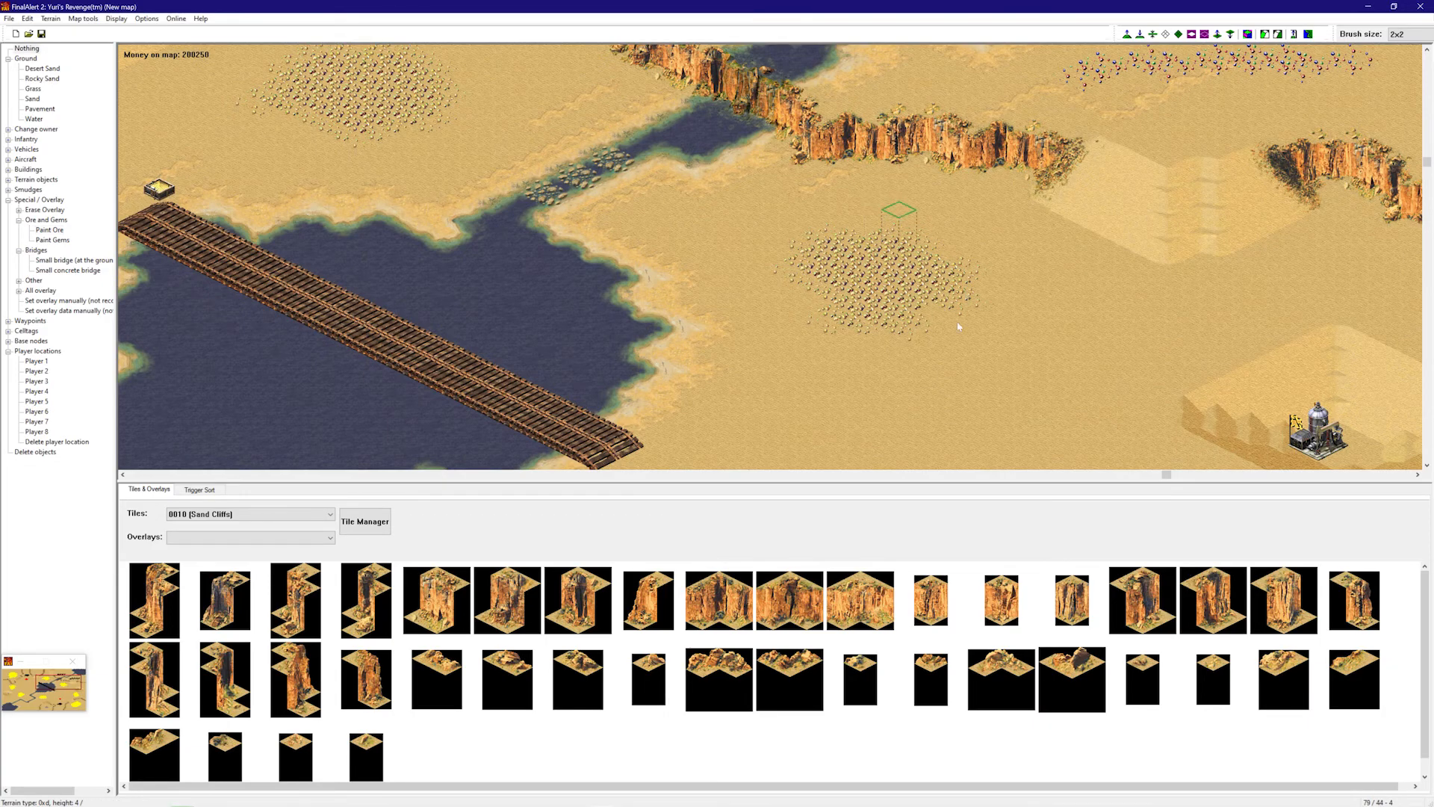
- Pan across the map back to the bridge and lake, and expand Terrain objects
right_click_drag(1015, 237, 844, 291)
right_click_drag(695, 224, 597, 239)
right_click_drag(589, 154, 186, 3)
right_click_drag(557, 200, 944, 69)
right_click_drag(730, 208, 374, 388)
right_click_drag(355, 304, 129, 258)
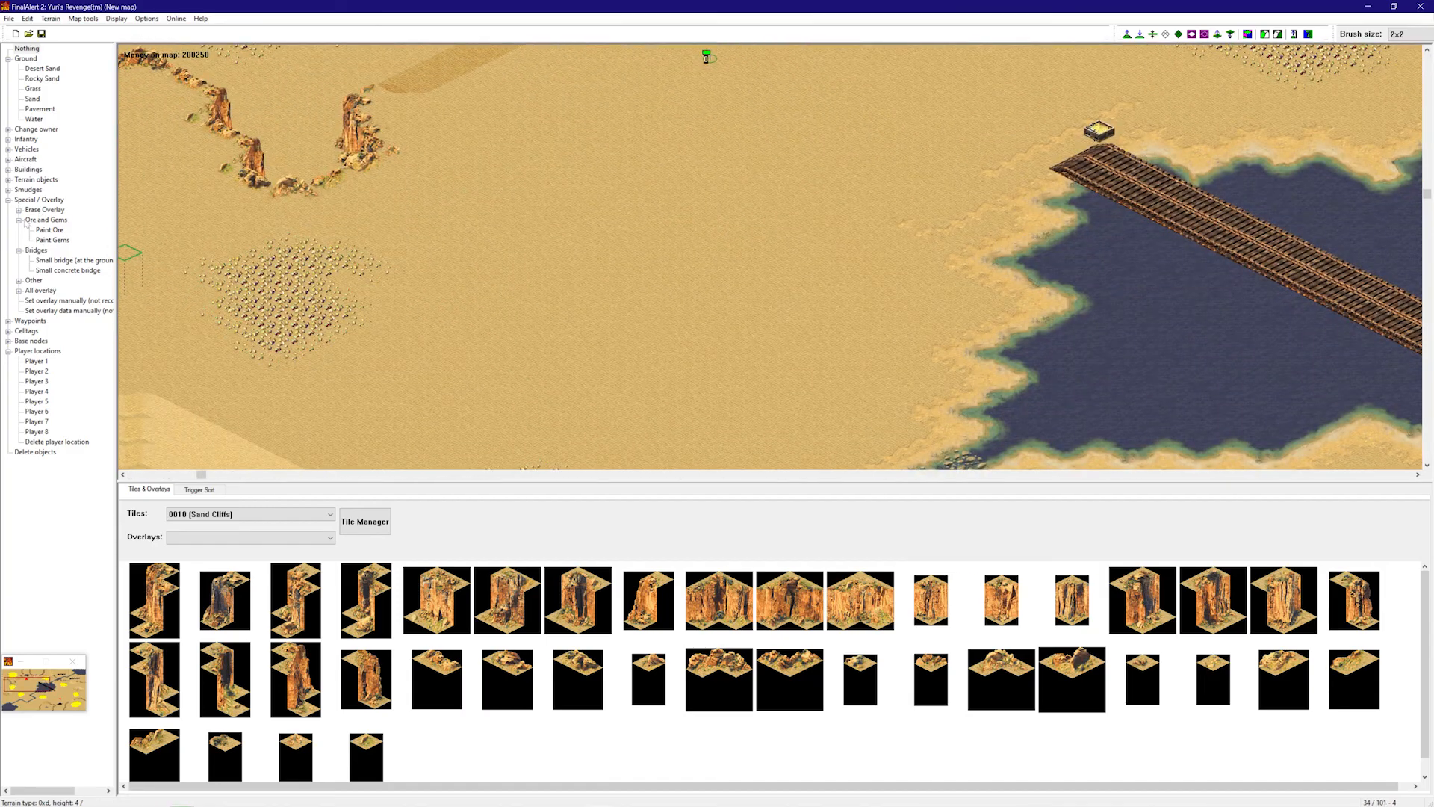
left_click(9, 180)
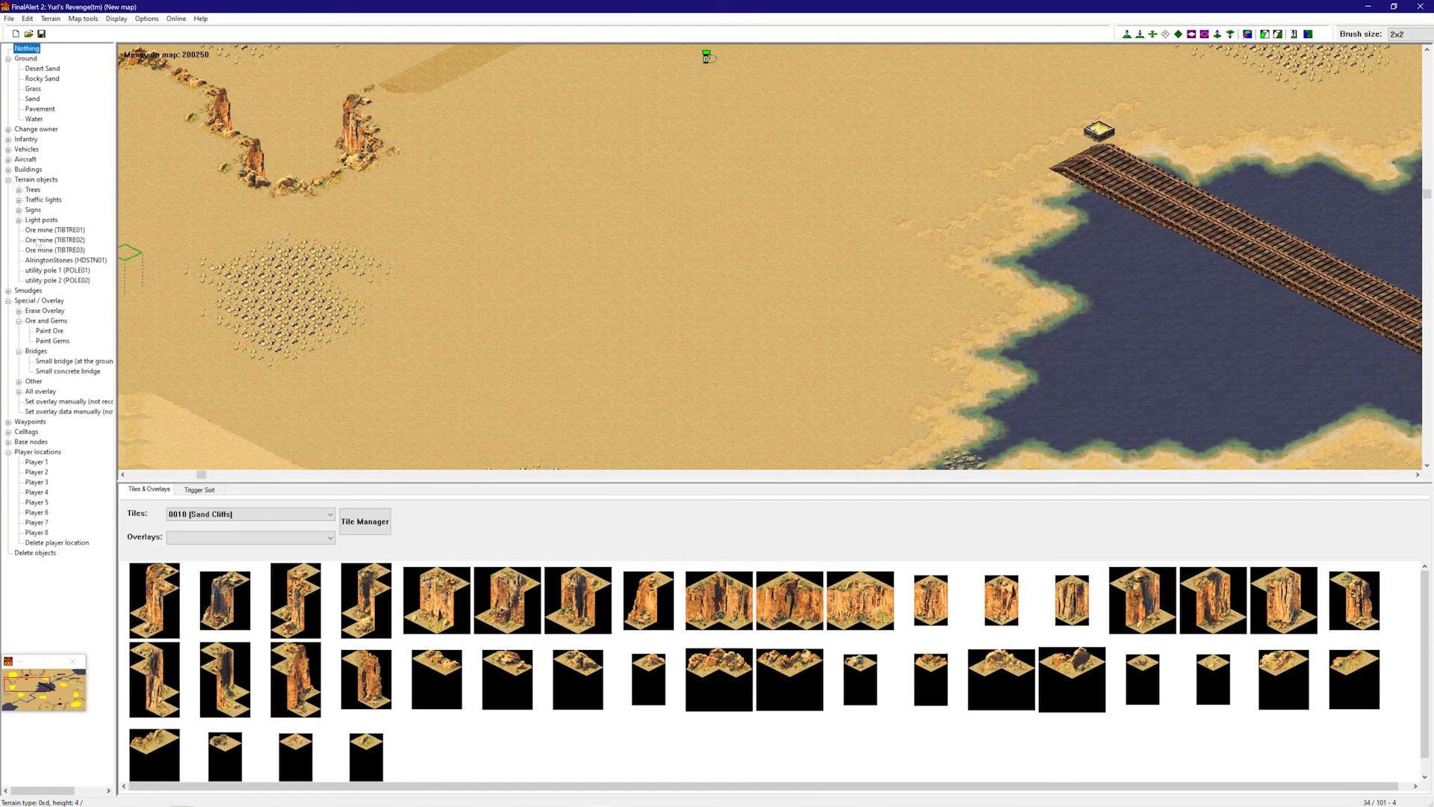
- Select Ore mine (TIBTRE01) and place one inside an ore field on the right
right_click_drag(351, 263, 217, 224)
left_click(60, 230)
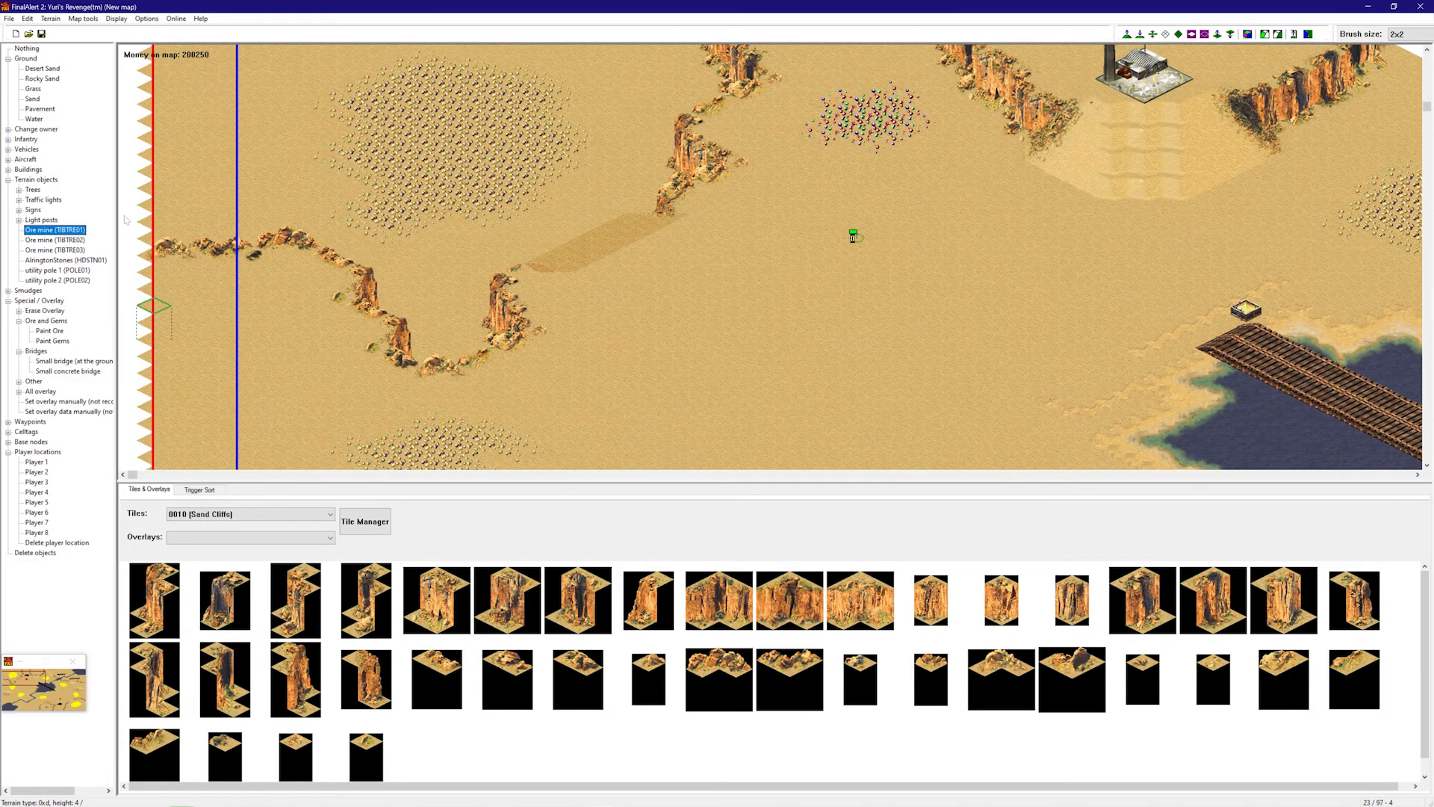
right_click_drag(469, 121, 471, 78)
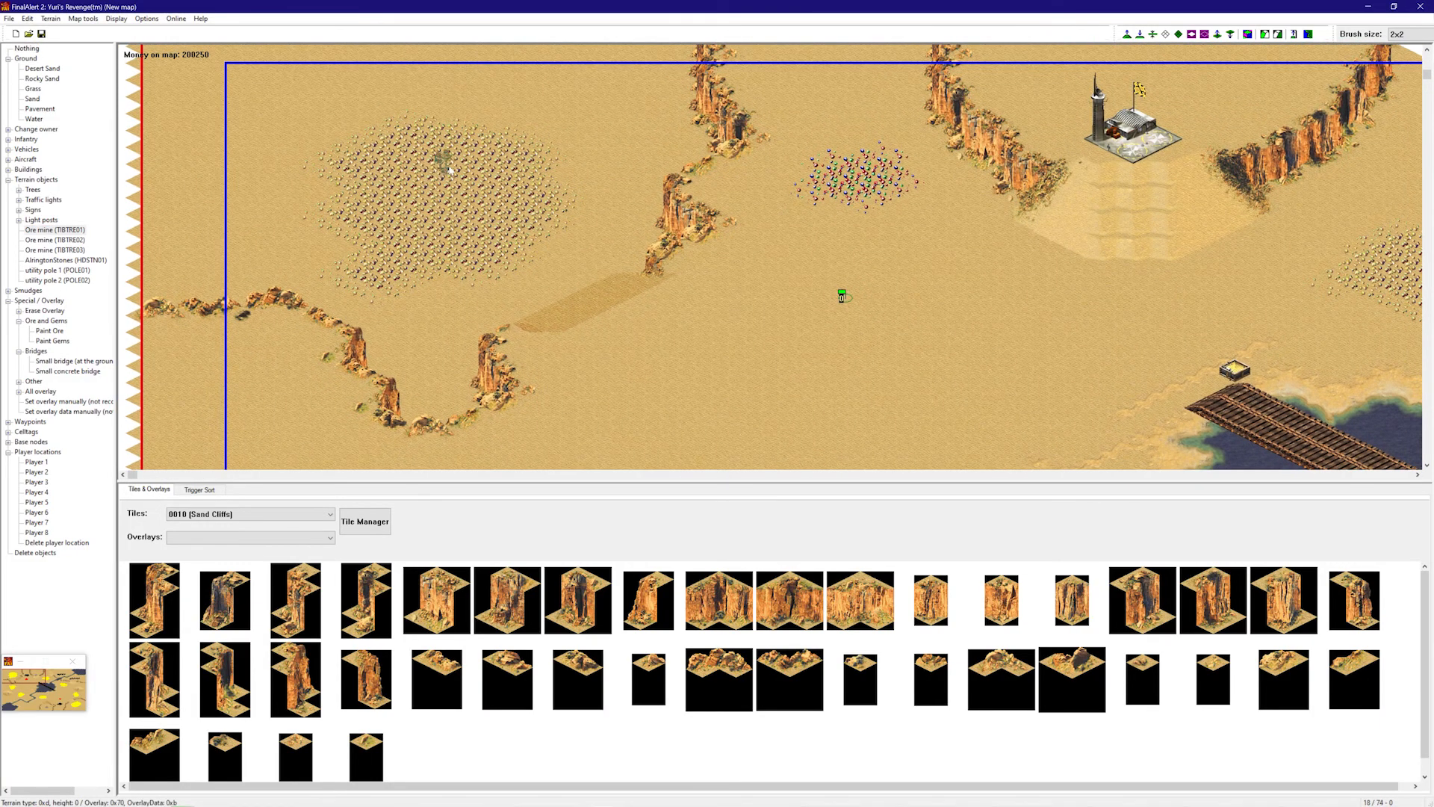
right_click_drag(570, 147, 1078, 213)
left_click(756, 213)
right_click_drag(802, 208, 634, 199)
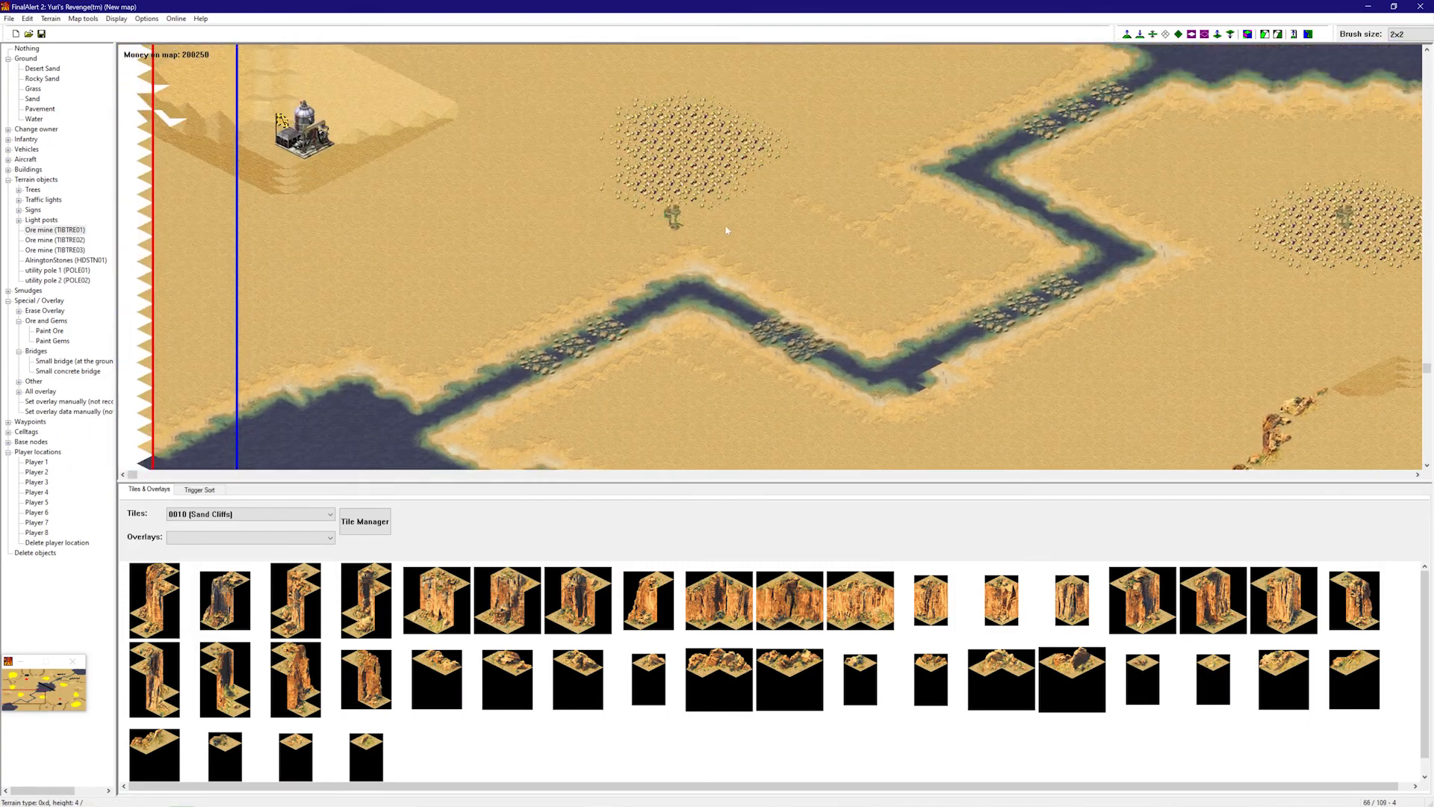
- Move across the other ore fields, then stop placing ore mines
right_click_drag(687, 152, 534, 289)
right_click_drag(483, 351, 1226, 241)
right_click_drag(1061, 273, 1075, 363)
right_click_drag(1022, 421, 1094, 457)
right_click_drag(1088, 362, 1244, 511)
right_click_drag(1210, 295, 550, 73)
right_click(758, 262)
- Pan up the map's right edge to the lake's northern cliffs to review the fields
right_click_drag(641, 248, 983, 278)
right_click_drag(1152, 266, 630, 200)
right_click_drag(809, 229, 983, 282)
right_click_drag(890, 274, 1038, 366)
right_click_drag(1075, 250, 1132, 359)
right_click_drag(1098, 273, 1231, 49)
right_click_drag(1180, 142, 1218, 235)
right_click_drag(1139, 88, 1120, 52)
right_click_drag(1113, 142, 816, 181)
right_click_drag(970, 108, 1049, 77)
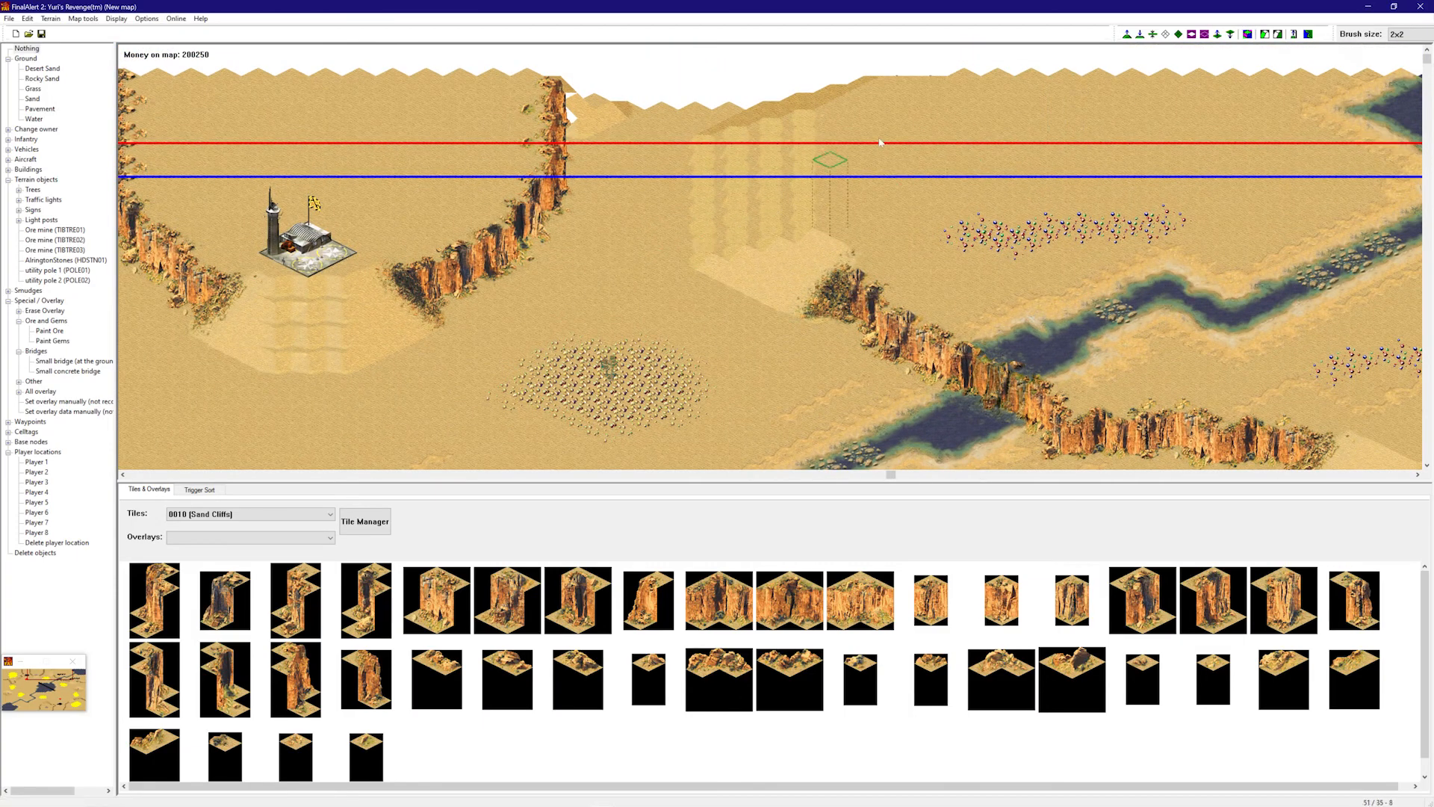
- In framework view, flatten a plateau beside the cliffs and lower the slopes to its left
left_click(1248, 34)
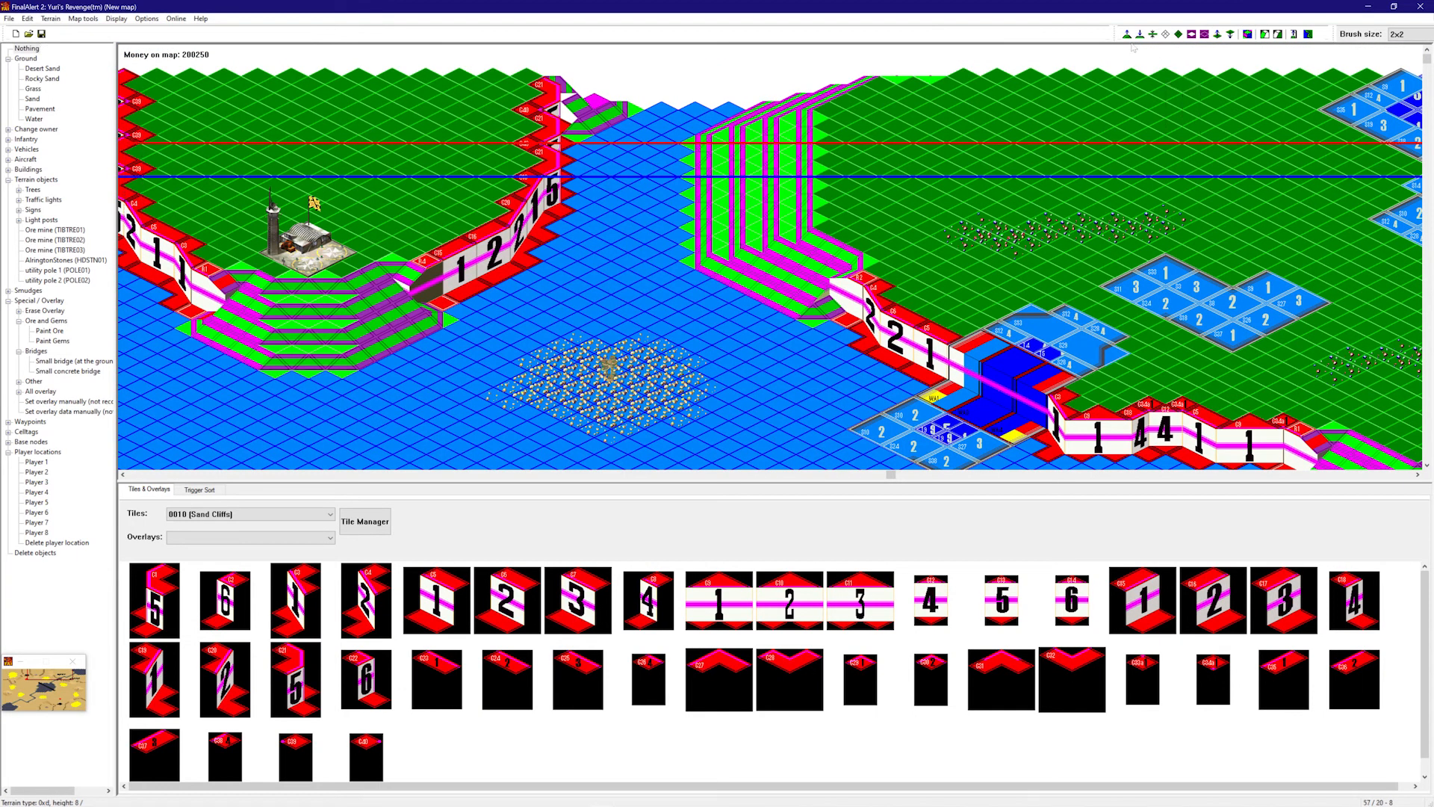
left_click_drag(761, 226, 696, 287)
left_click(649, 270)
left_click(801, 191)
left_click(827, 202)
right_click_drag(831, 207, 1138, 334)
- Rework the valley terraces into a green plateau with slopes around it
left_click(1017, 364)
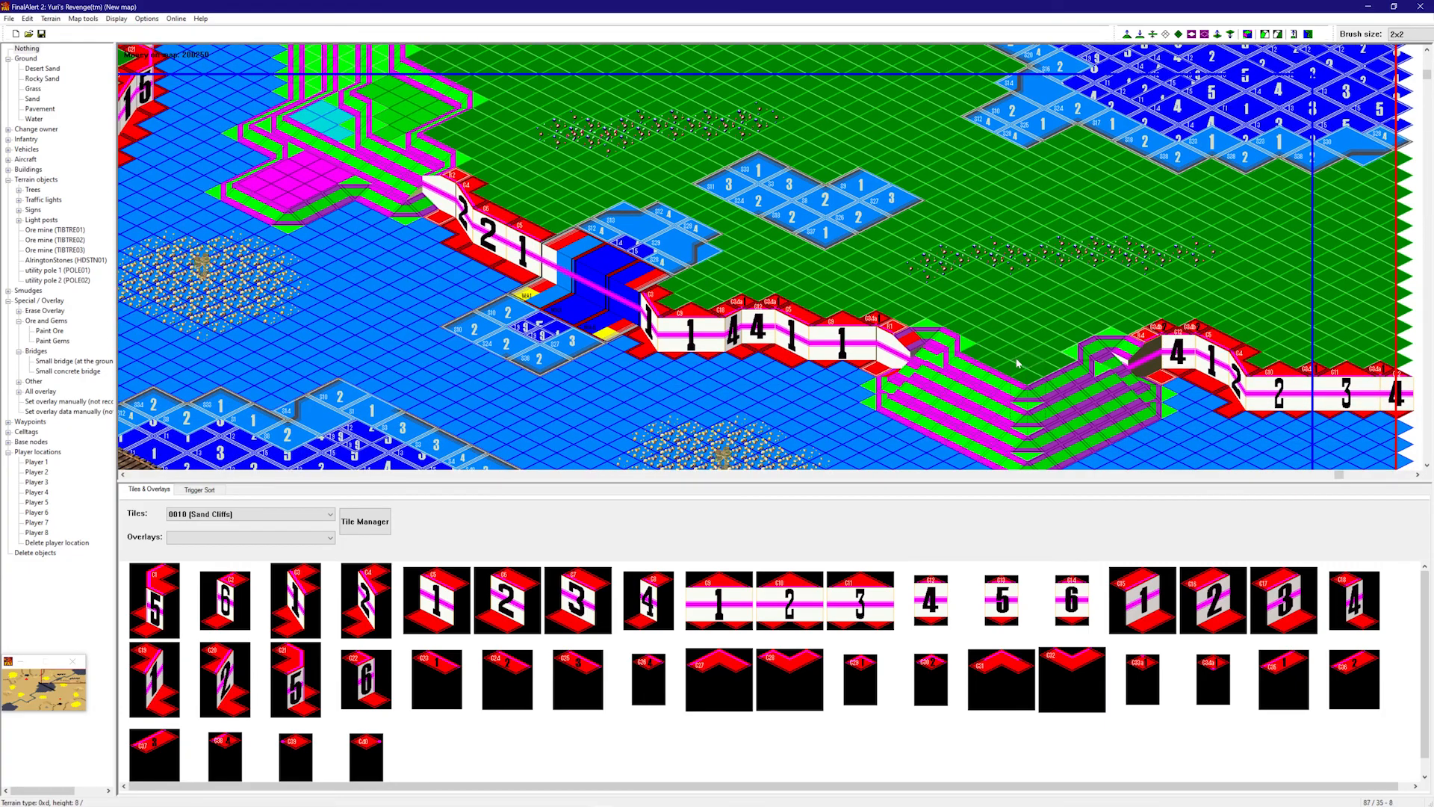
left_click(919, 431)
left_click(997, 375)
left_click(1003, 315)
left_click(969, 309)
right_click_drag(1000, 366, 1038, 404)
- Reshape the slopes right of the valley plateau and the basin terrain
left_click(1151, 385)
left_click(1116, 381)
left_click(1068, 293)
right_click_drag(1091, 315, 1094, 348)
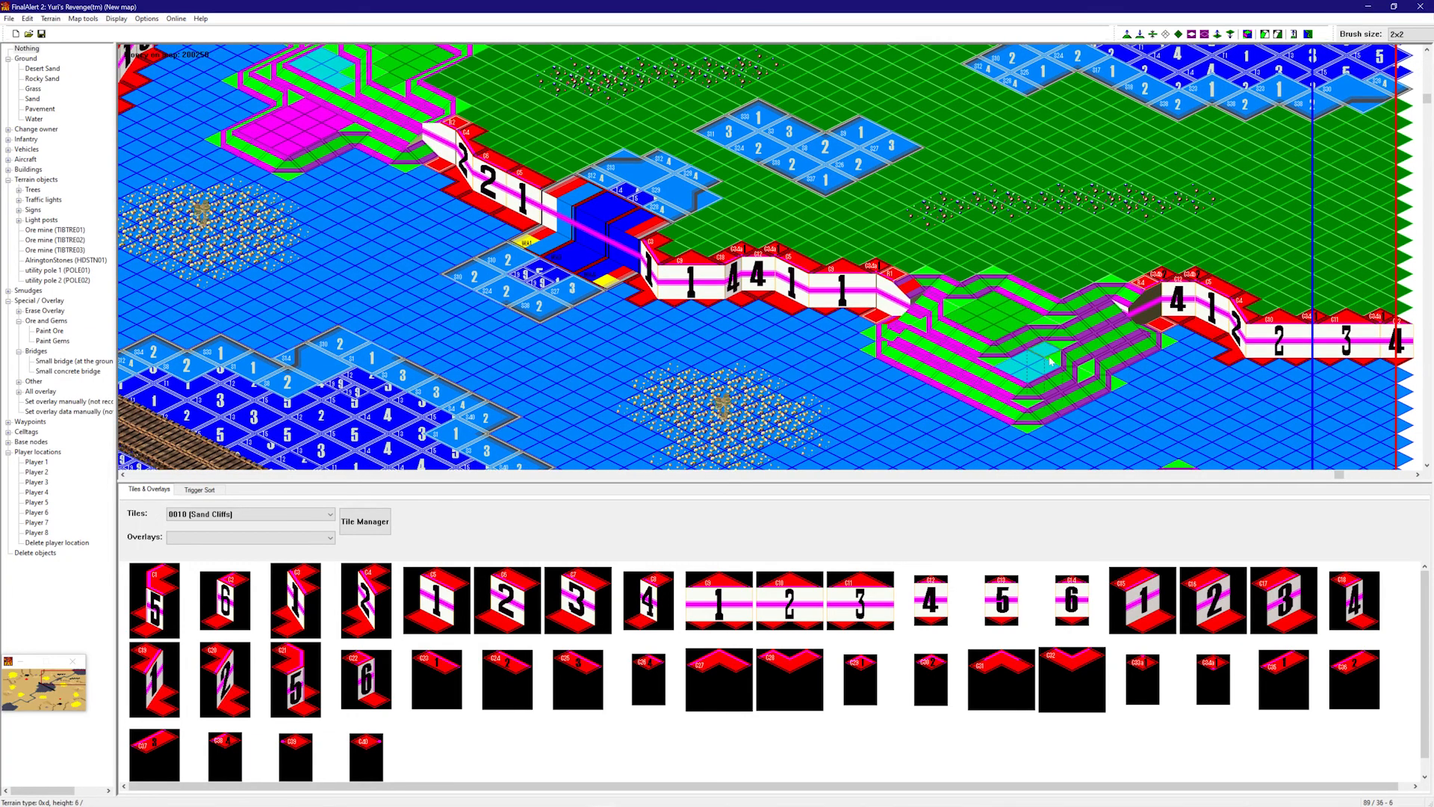
left_click(1042, 402)
left_click(1091, 415)
left_click(983, 408)
right_click_drag(985, 408, 1068, 475)
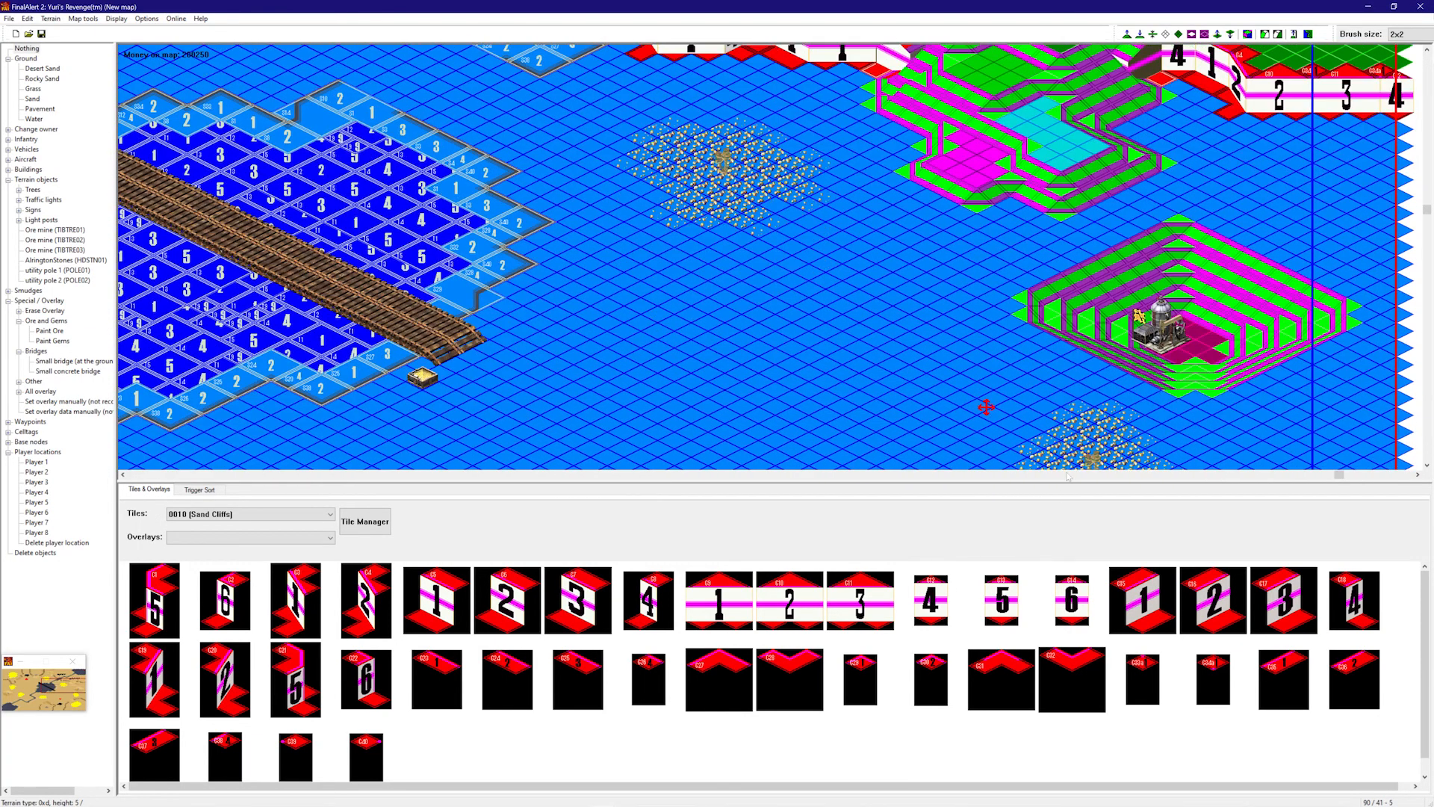
- Dig a pit and sloped channel, then drop the oil derrick's ground two levels
left_click(1189, 264)
left_click(1094, 284)
left_click(1031, 323)
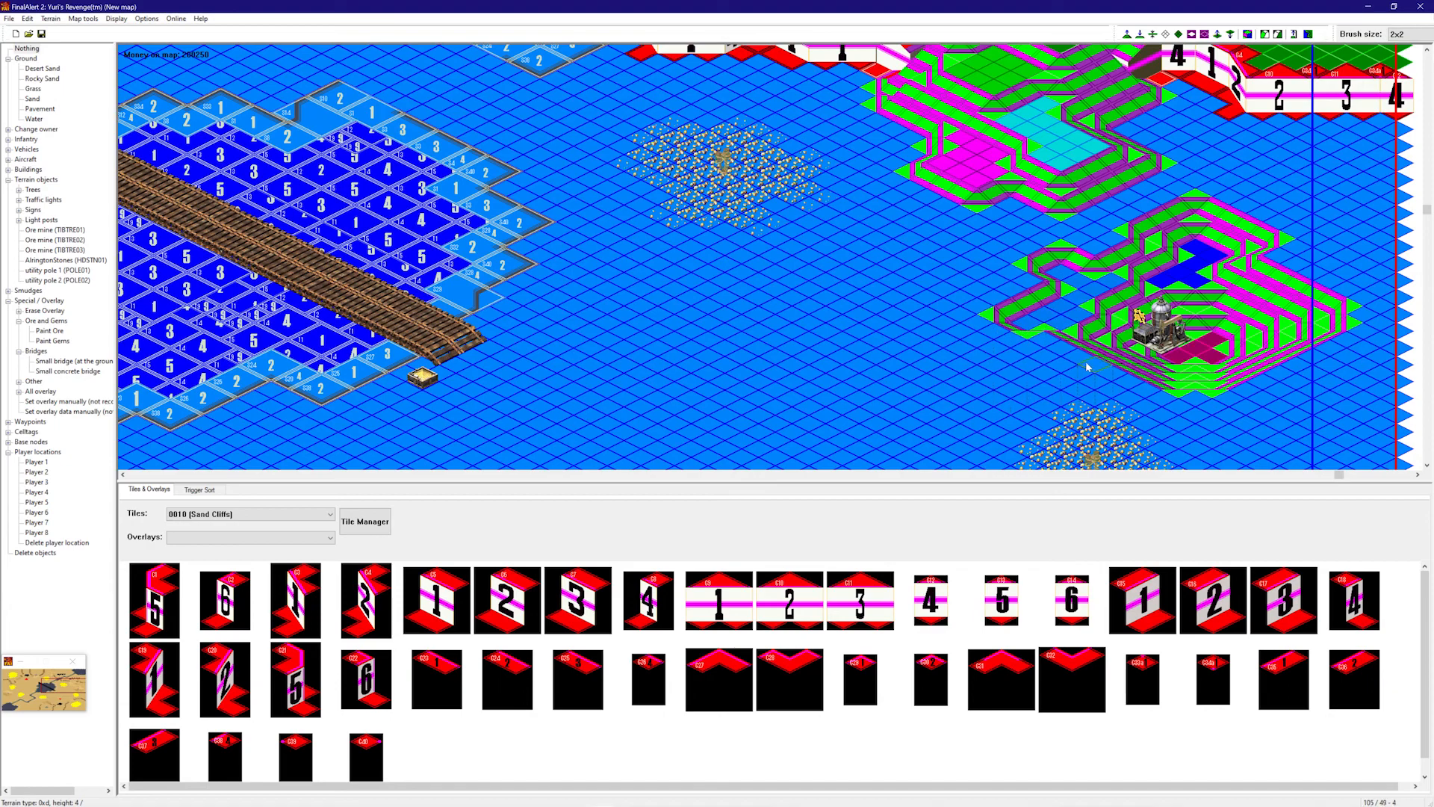
left_click(1113, 358)
left_click(1150, 345)
left_click(1154, 344)
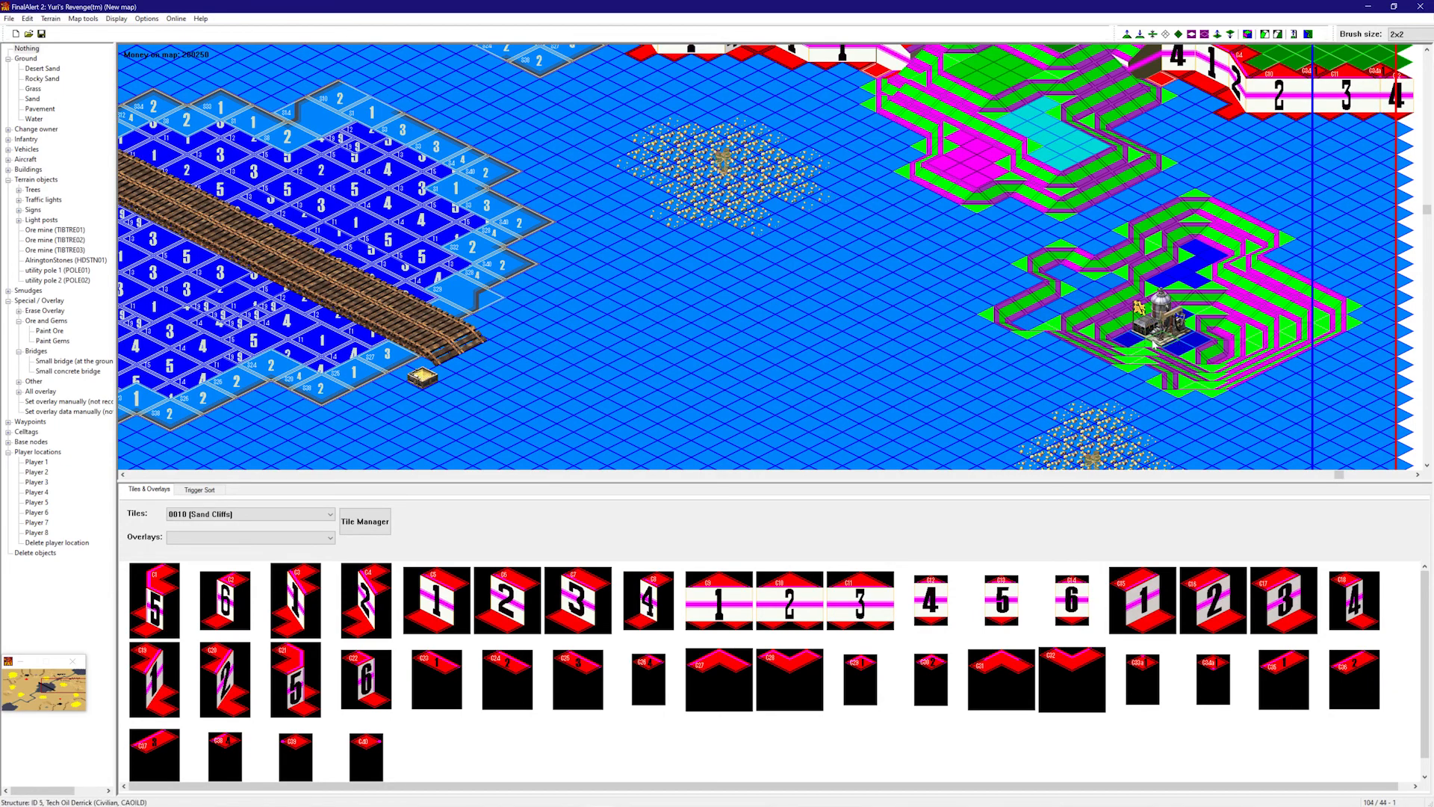
left_click(1193, 368)
left_click(1154, 360)
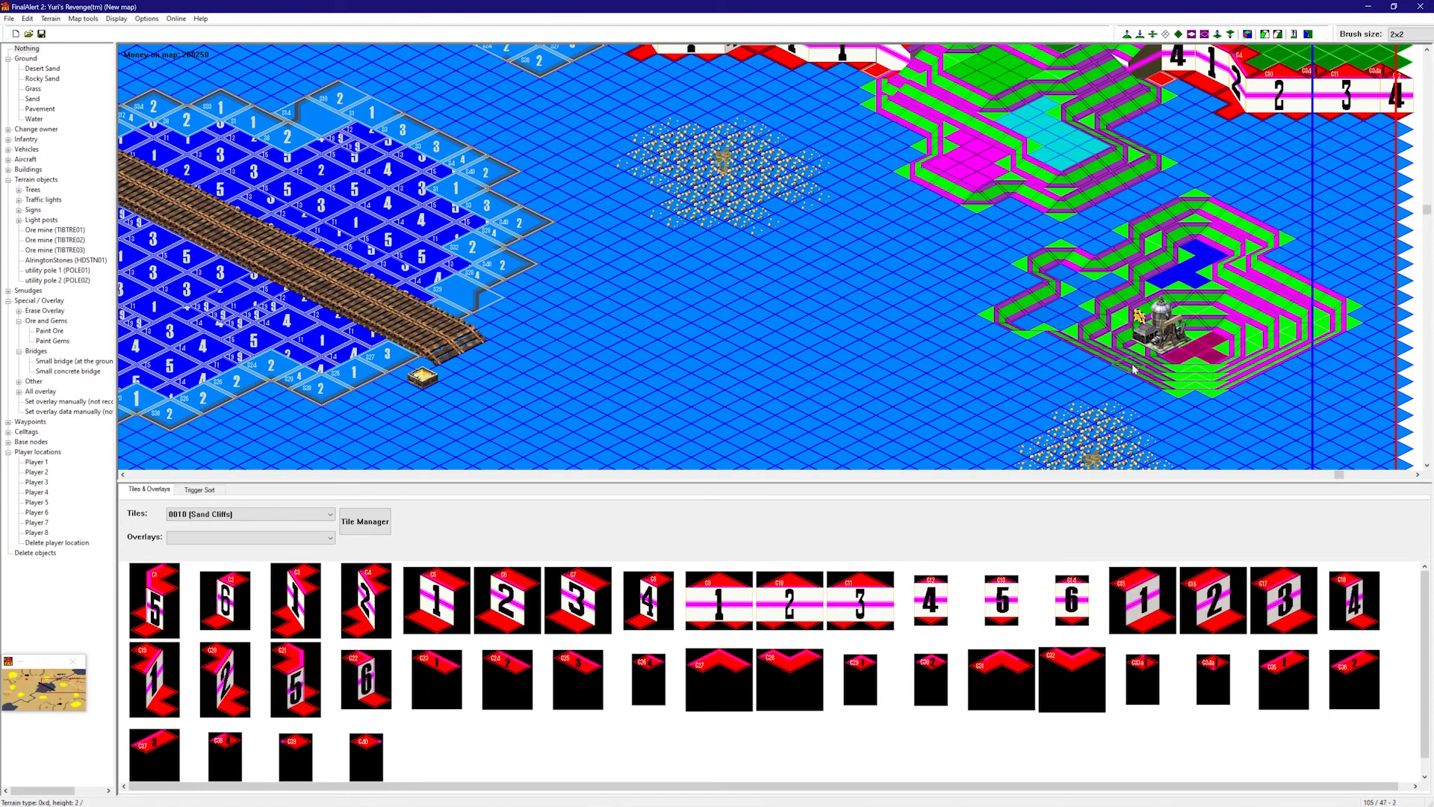
- Reshape the slopes left of and above the derrick, extending a ridge up-left
left_click(1121, 366)
left_click(1100, 374)
left_click(1148, 348)
left_click(1092, 319)
left_click(1154, 305)
right_click_drag(1159, 339, 1178, 390)
left_click(1005, 298)
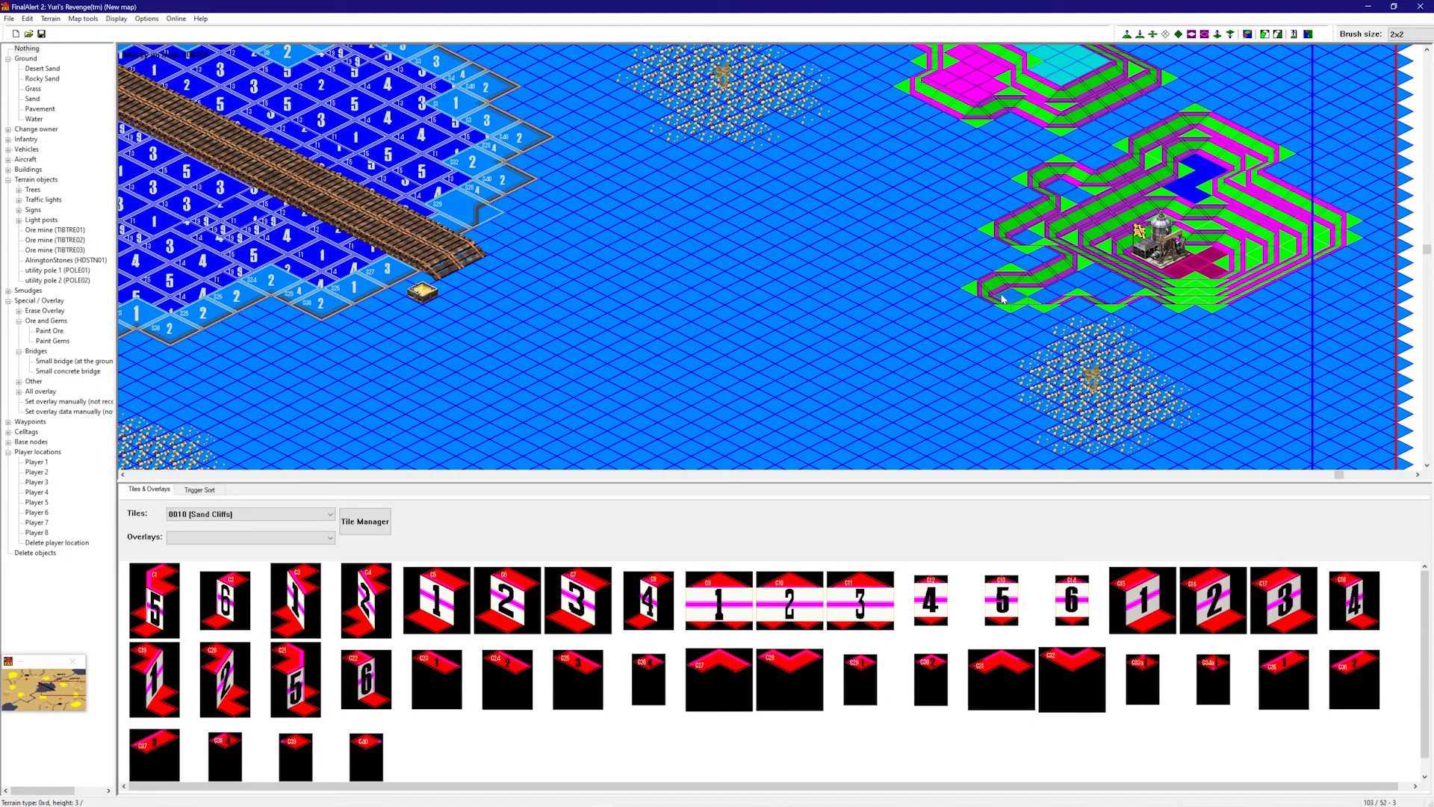
left_click(1014, 224)
left_click(1087, 233)
right_click_drag(1202, 254, 1203, 331)
- Flatten and lower the dark-blue patch and the strip running up-left
left_click_drag(943, 132, 785, 51)
left_click(986, 165)
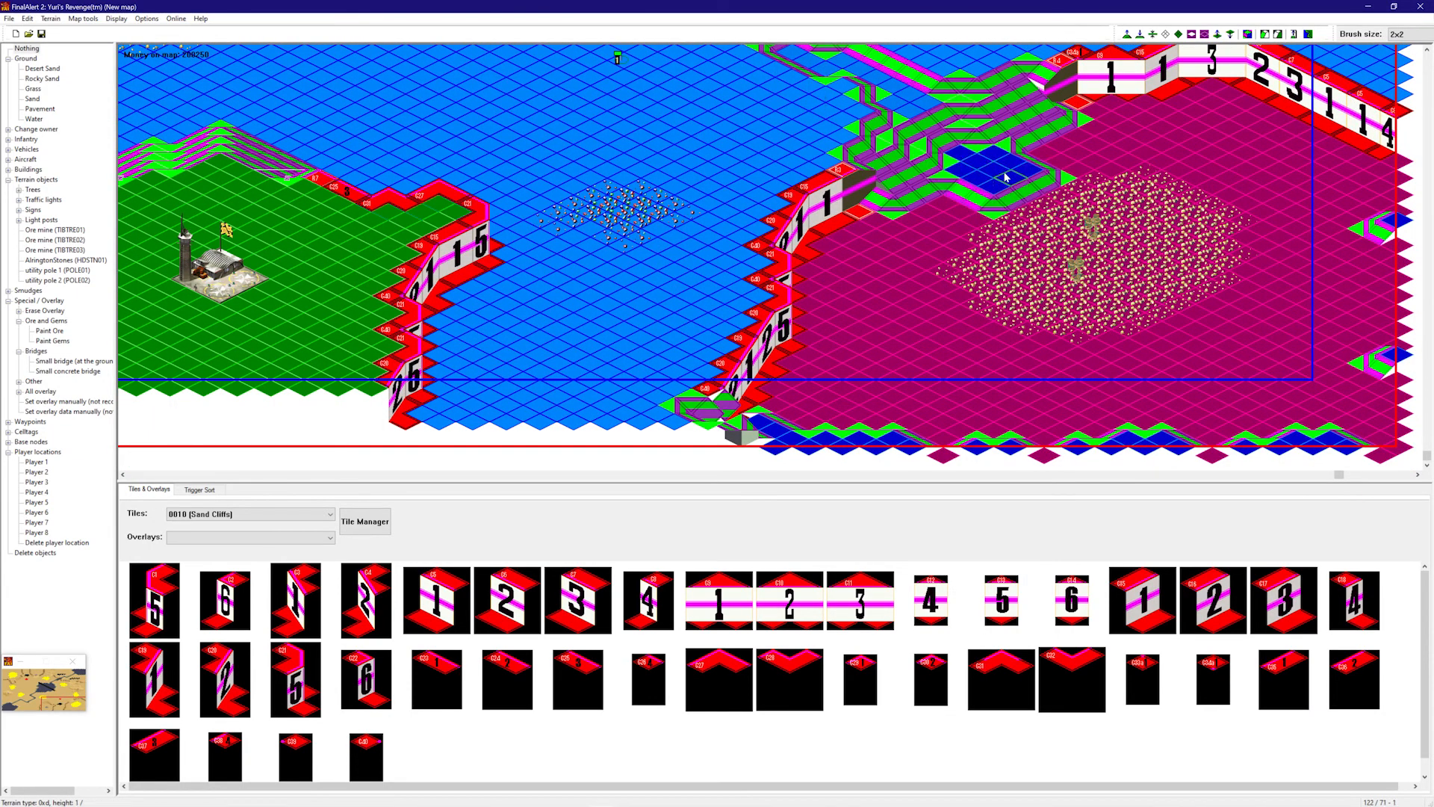
left_click(1016, 207)
left_click(1035, 185)
left_click(1008, 190)
right_click_drag(1008, 174, 999, 147)
left_click(923, 110)
left_click(920, 88)
right_click_drag(871, 151, 668, 186)
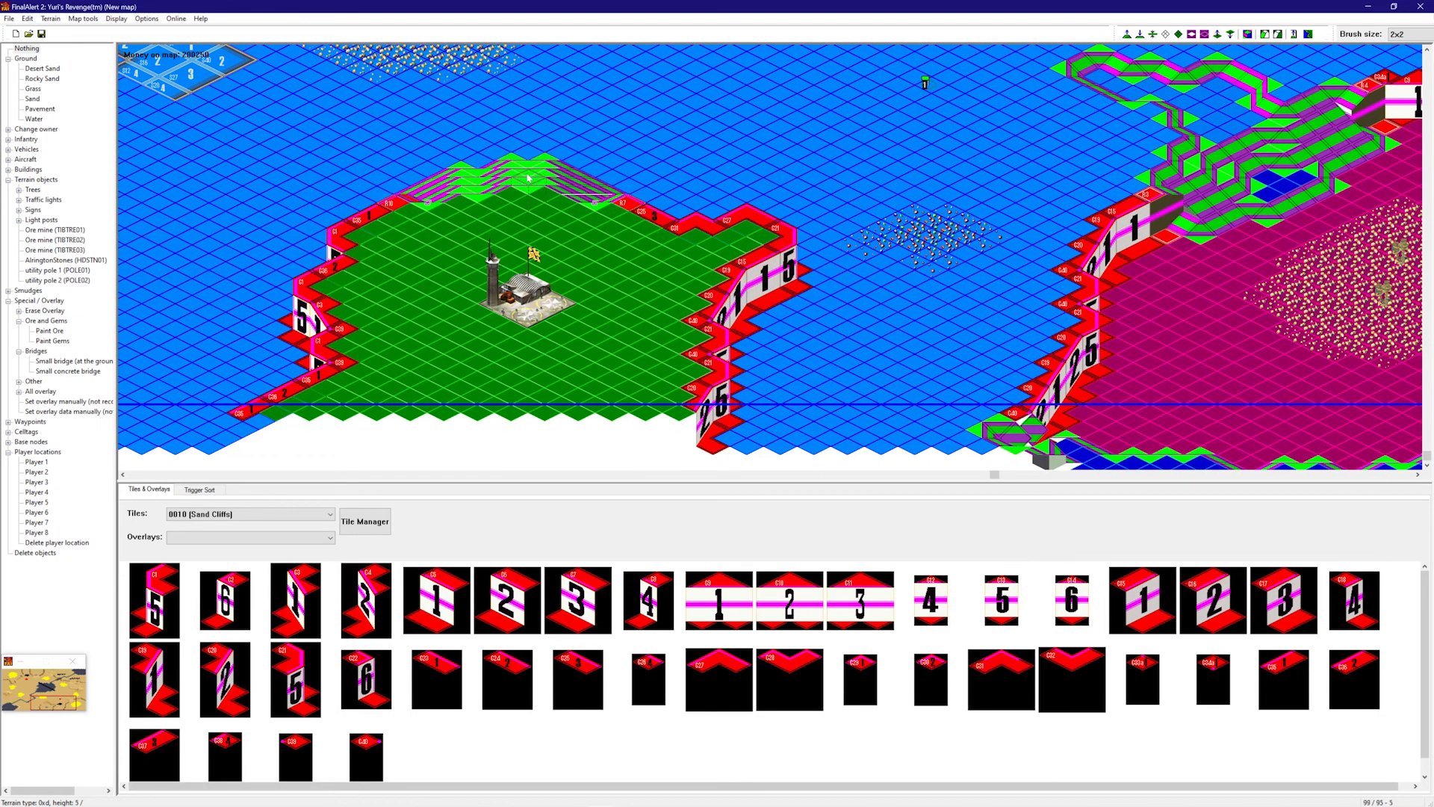
- Raise a plateau behind the airport's grass area and extend it to the right
left_click(531, 147)
left_click(516, 213)
right_click_drag(548, 244, 505, 228)
left_click(608, 231)
right_click_drag(634, 200, 622, 201)
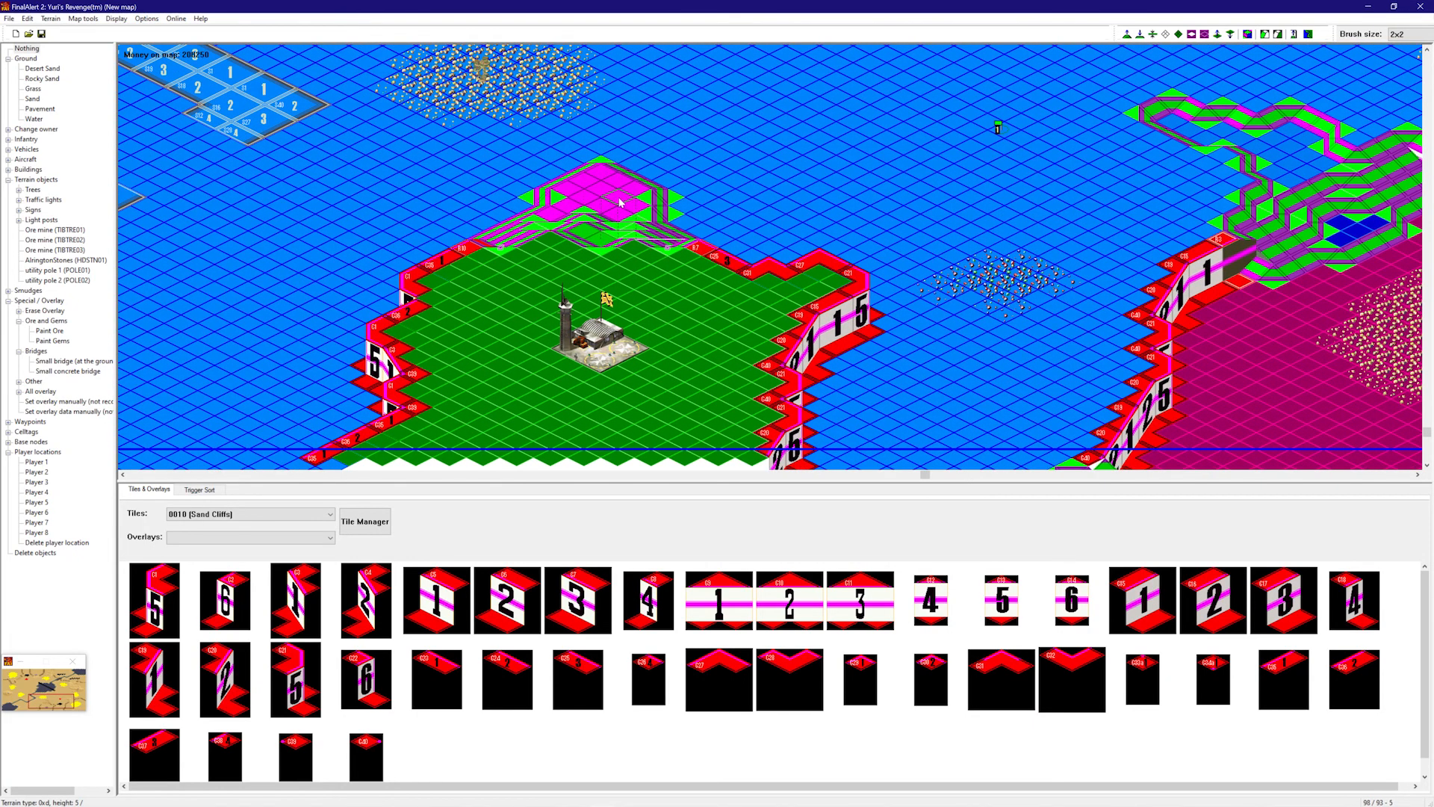
left_click(654, 183)
right_click_drag(732, 212, 353, 330)
- Raise a plateau arm up-right and extend flat ground around the oil derrick
left_click(352, 330)
left_click(386, 316)
left_click(362, 338)
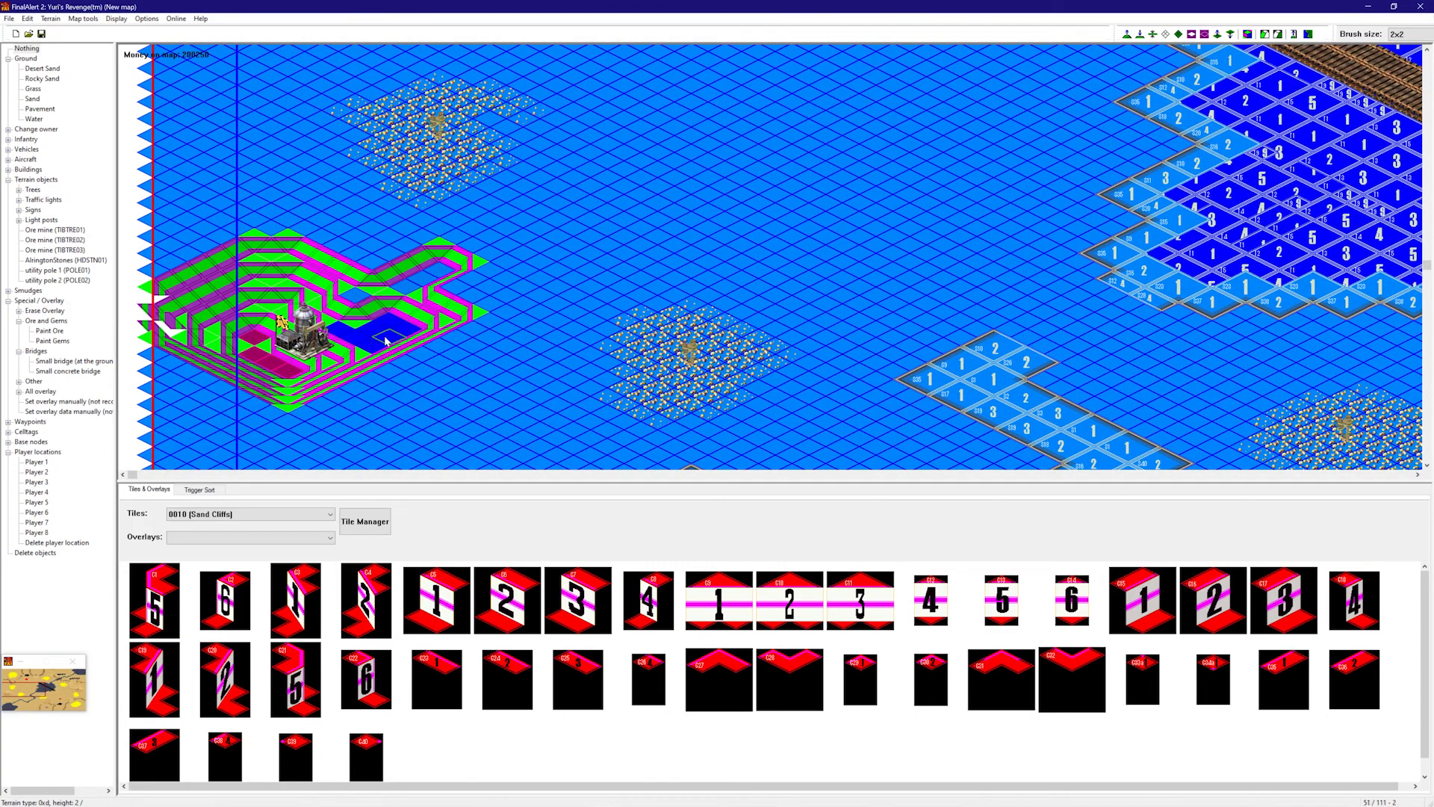
left_click(300, 349)
left_click(317, 343)
left_click(308, 346)
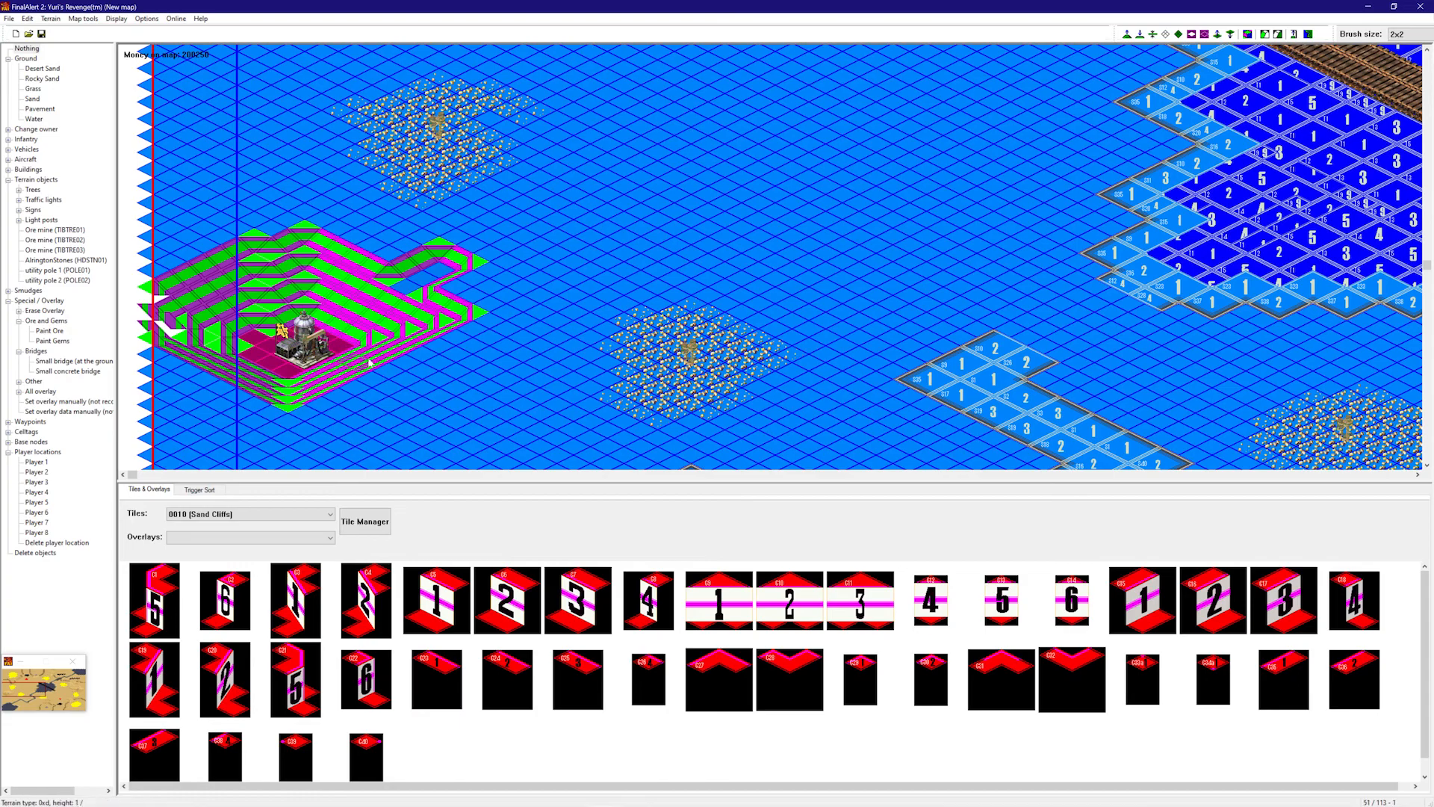
left_click(395, 336)
left_click(406, 396)
left_click(448, 331)
- Reshape the slopes of the derrick plateau
left_click(482, 378)
right_click_drag(478, 389, 558, 278)
left_click(350, 382)
left_click(300, 403)
- Shape the ground below the rocky plateau into a straight ramp
left_click(605, 294)
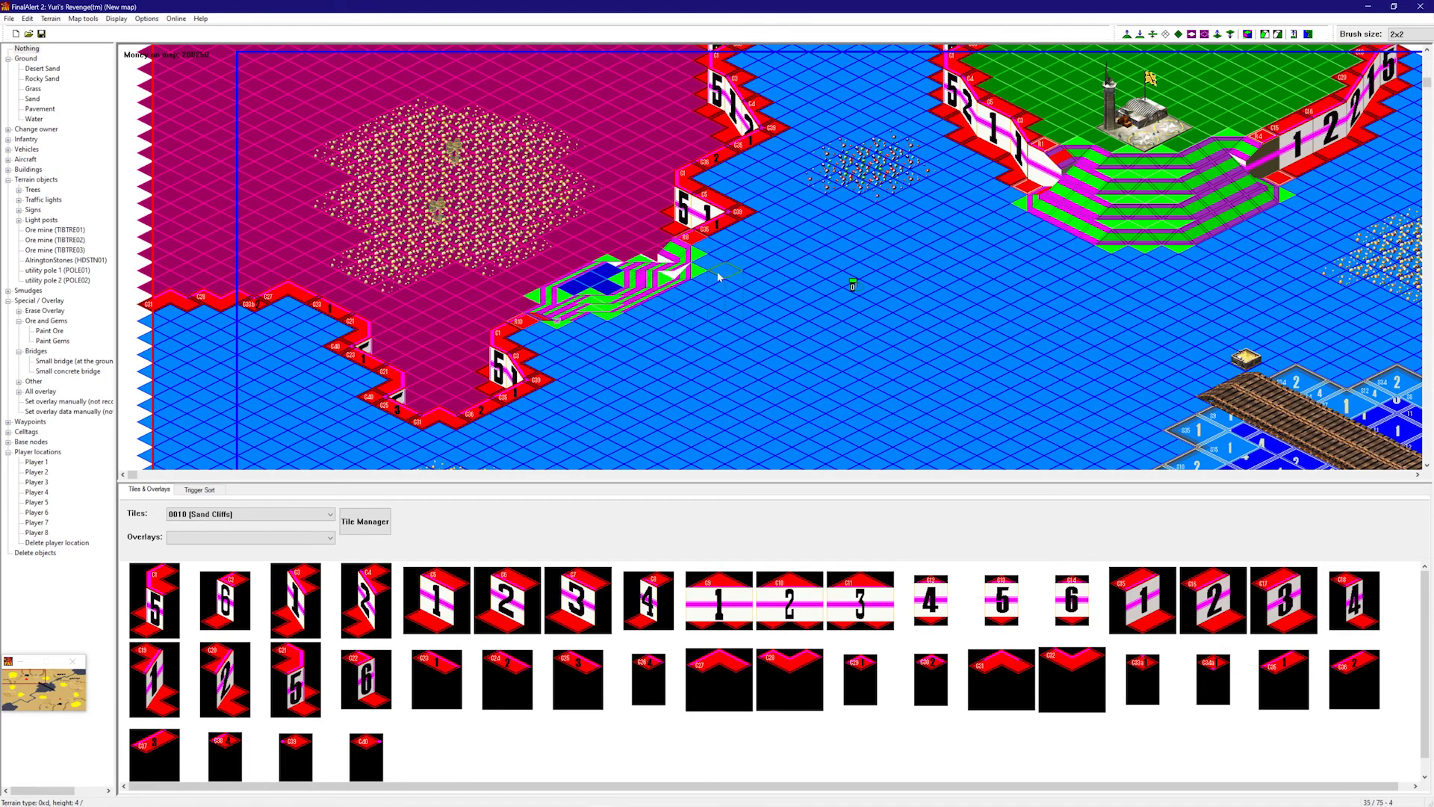
left_click(614, 280)
left_click(596, 269)
left_click(586, 275)
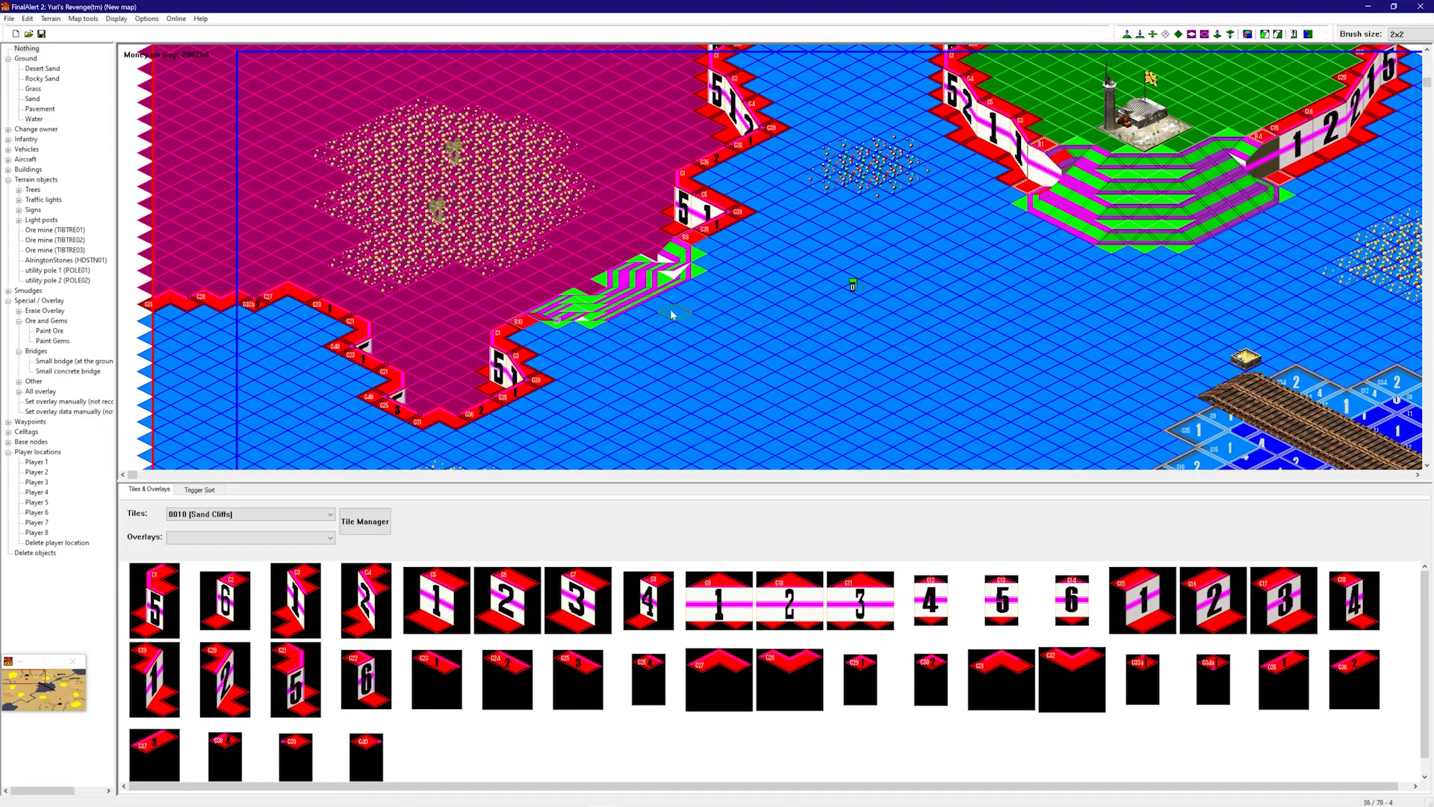
left_click(603, 297)
left_click(624, 314)
right_click_drag(704, 276, 868, 268)
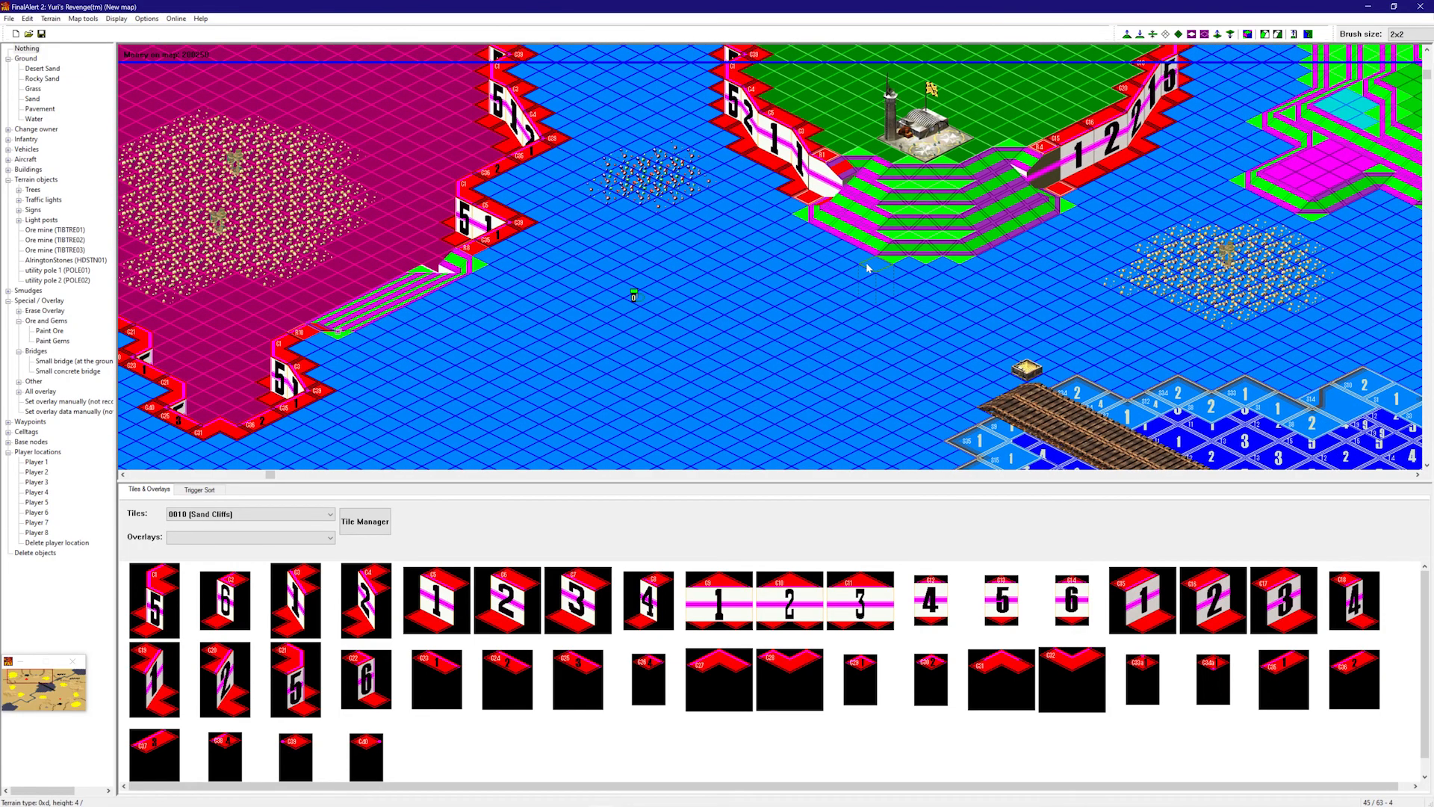
- Widen the ramp below the airport, trim its stepped slopes, and turn framework view off
left_click_drag(928, 235, 874, 314)
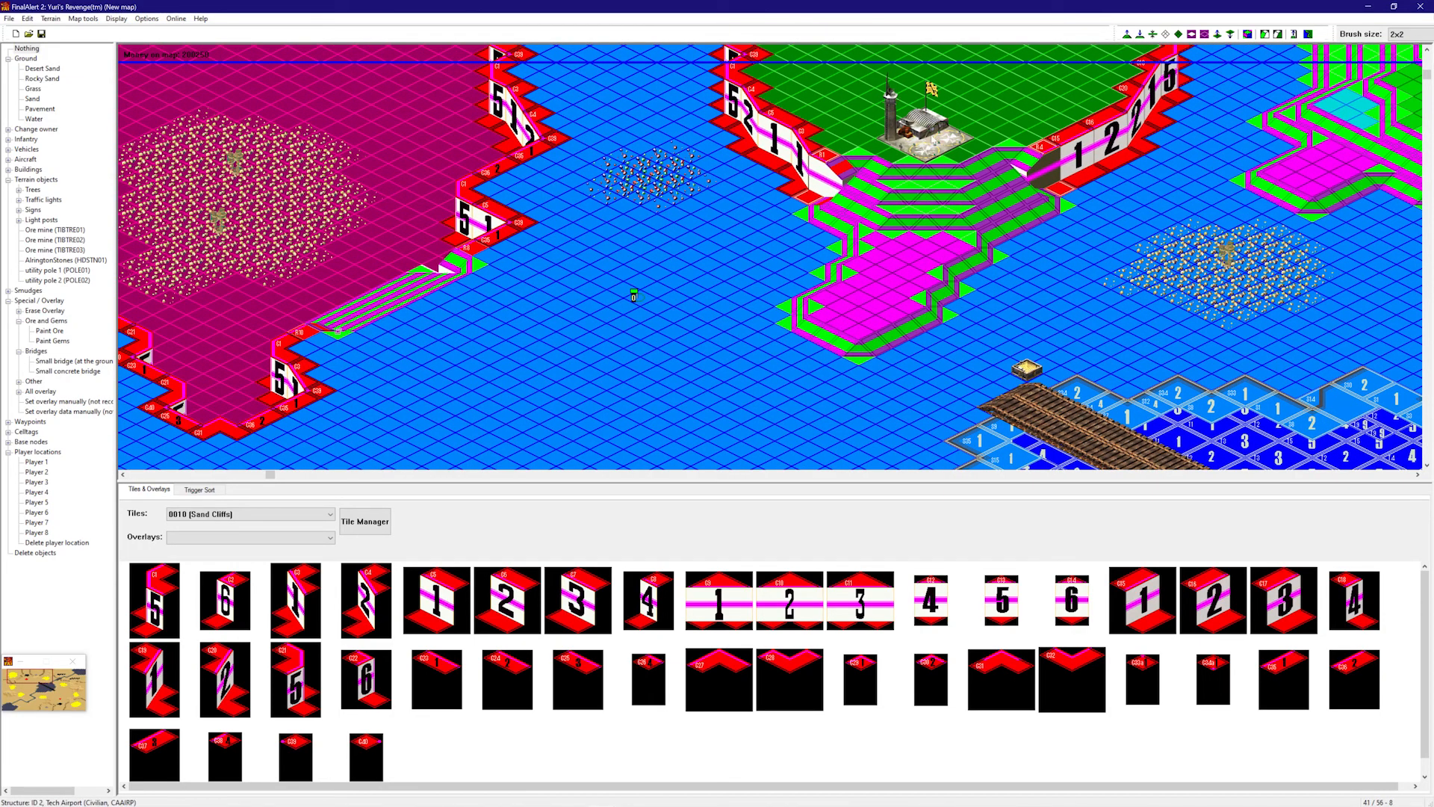
left_click_drag(926, 175, 936, 193)
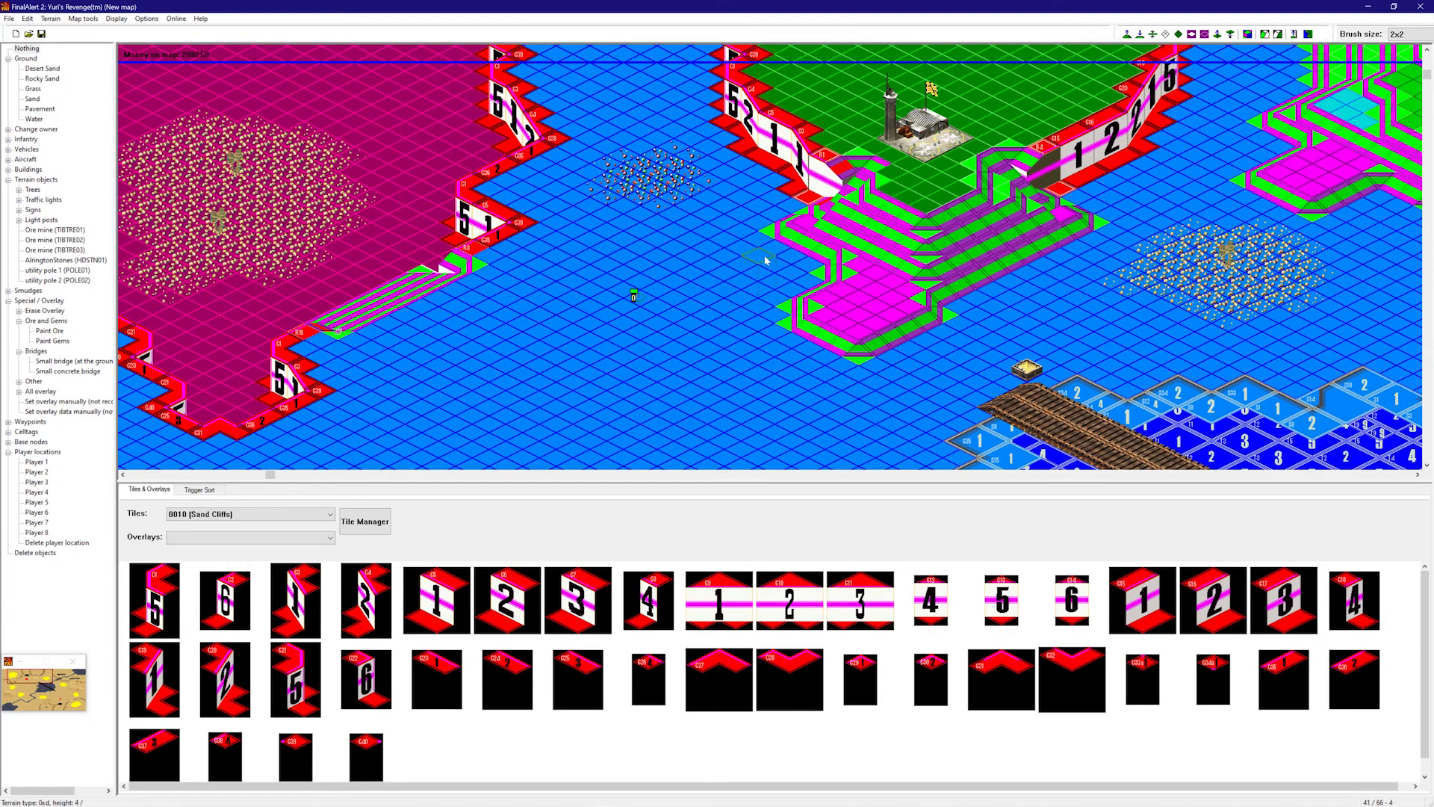
left_click_drag(760, 251, 811, 247)
left_click(820, 233)
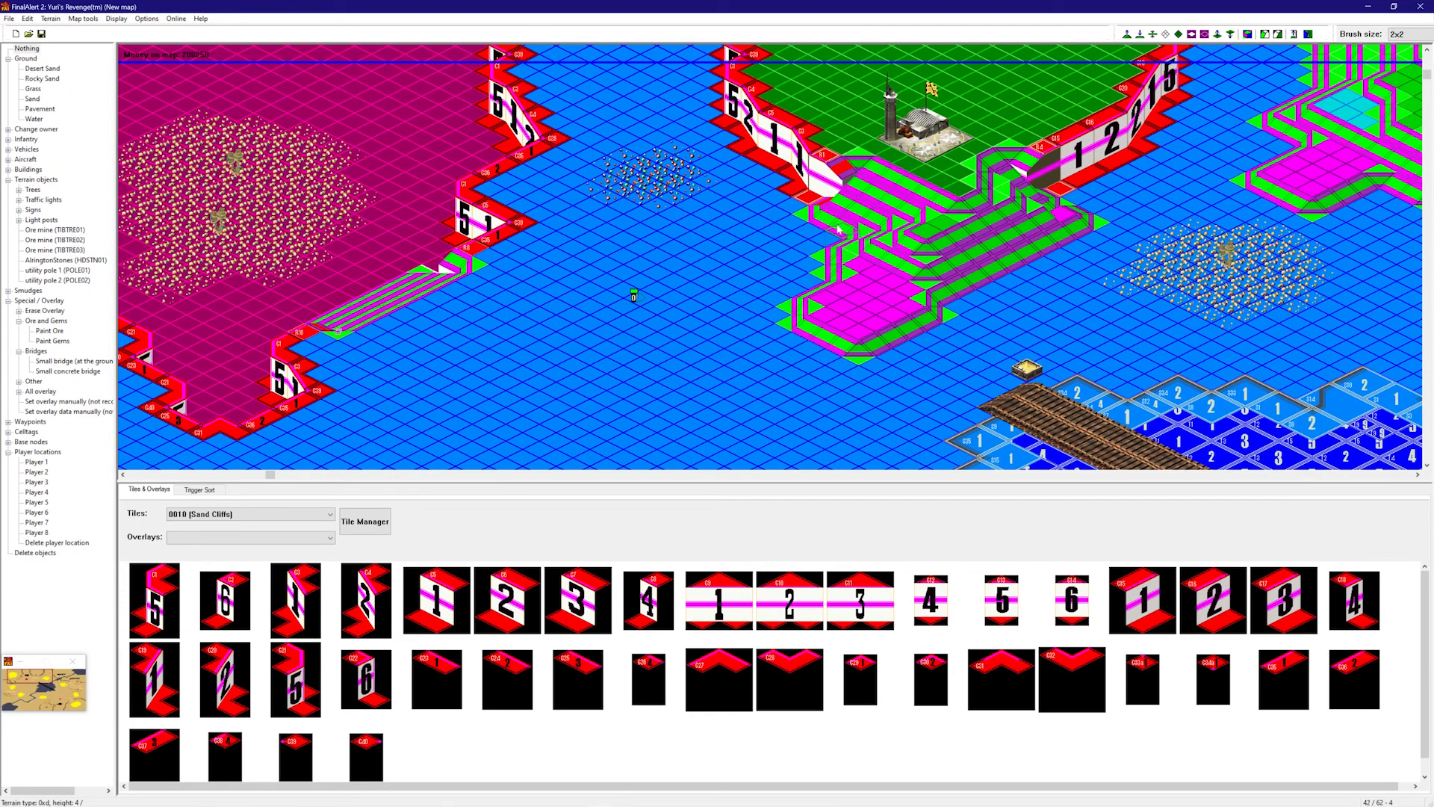
left_click(1078, 248)
left_click(1030, 245)
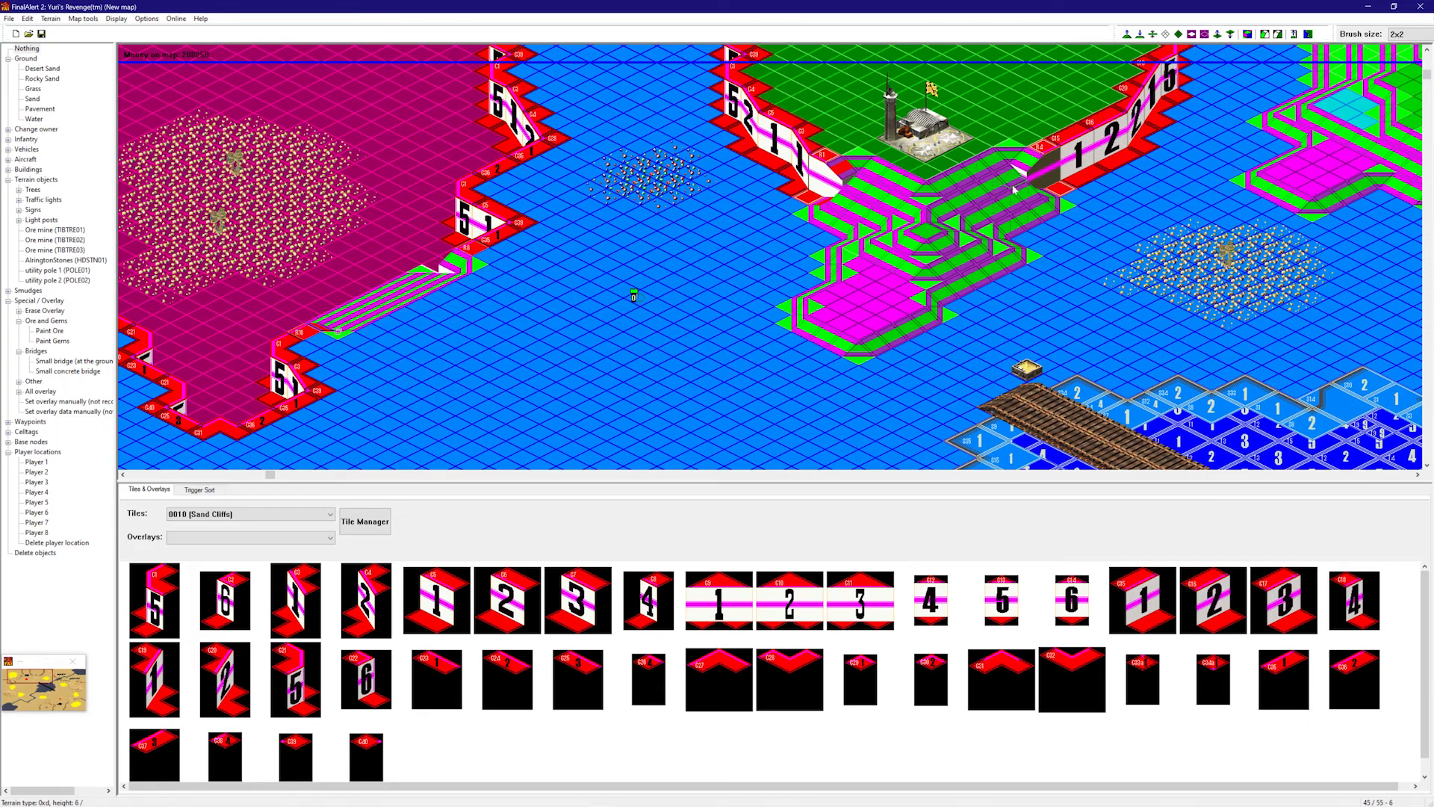
right_click_drag(847, 273, 873, 205)
right_click_drag(874, 204, 1264, 50)
left_click(1246, 39)
right_click_drag(952, 183, 971, 258)
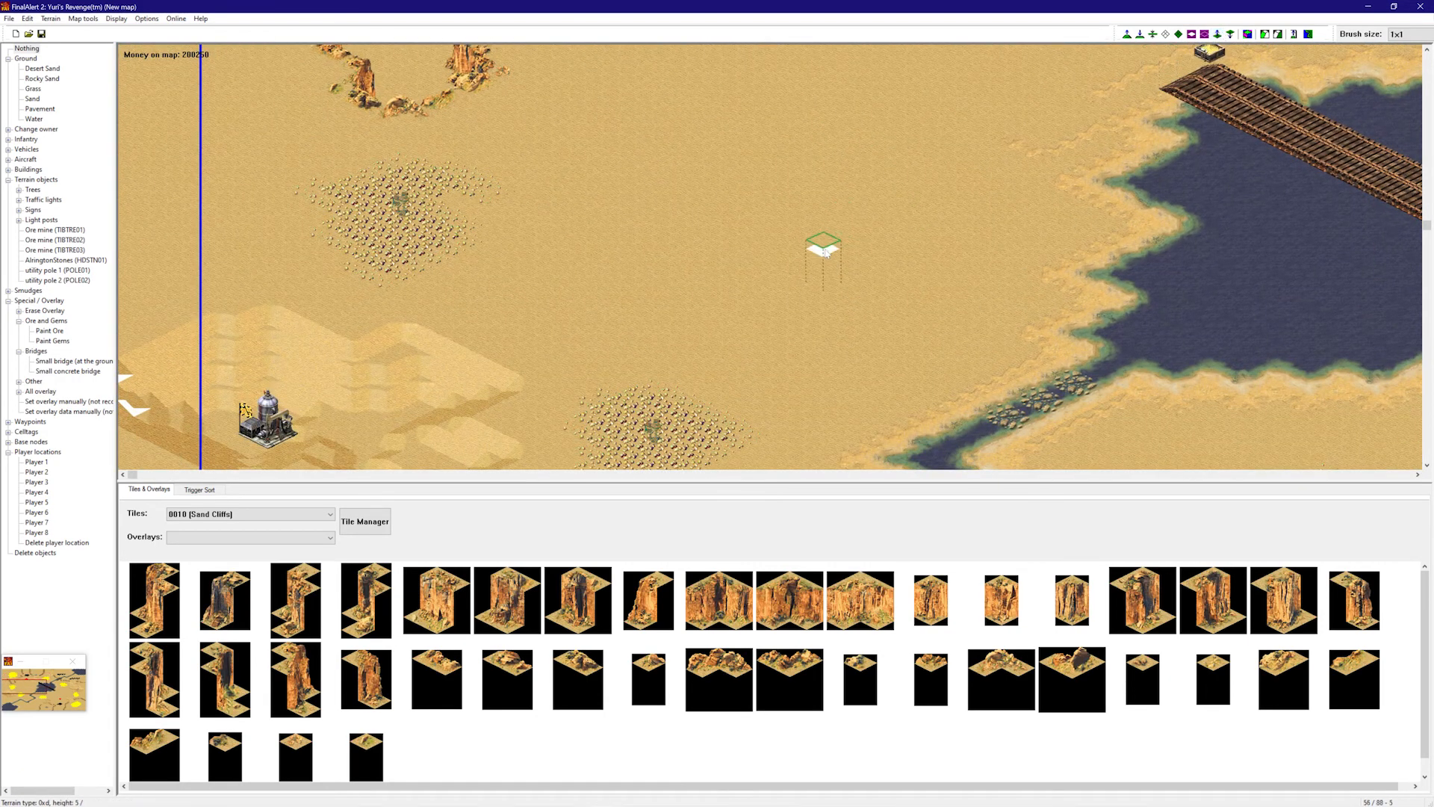
- Set the brush to 2x2 and raise a first small sand hill
right_click_drag(822, 248, 846, 311)
right_click_drag(926, 266, 899, 158)
right_click_drag(901, 156, 1154, 59)
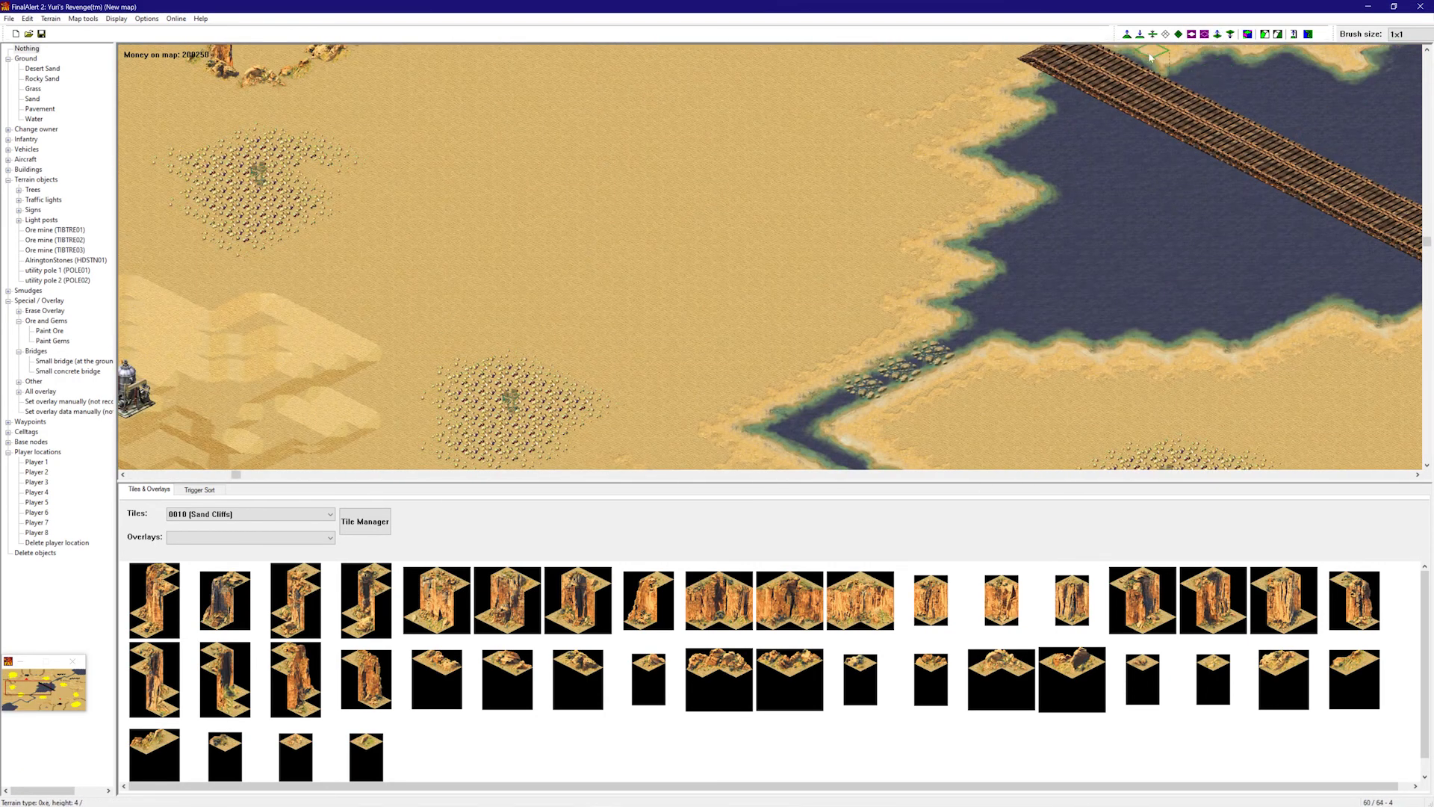
left_click(1127, 35)
mouse_move(723, 288)
right_mouse_down()
mouse_move(858, 401)
mouse_move(781, 440)
right_mouse_up()
right_click_drag(598, 381, 585, 393)
left_click(602, 361)
- Raise several more small sand hills across the open desert
right_click_drag(518, 330, 1135, 56)
left_click(830, 336)
right_click_drag(1107, 137, 1184, 450)
left_click(983, 206)
right_click_drag(964, 320, 961, 374)
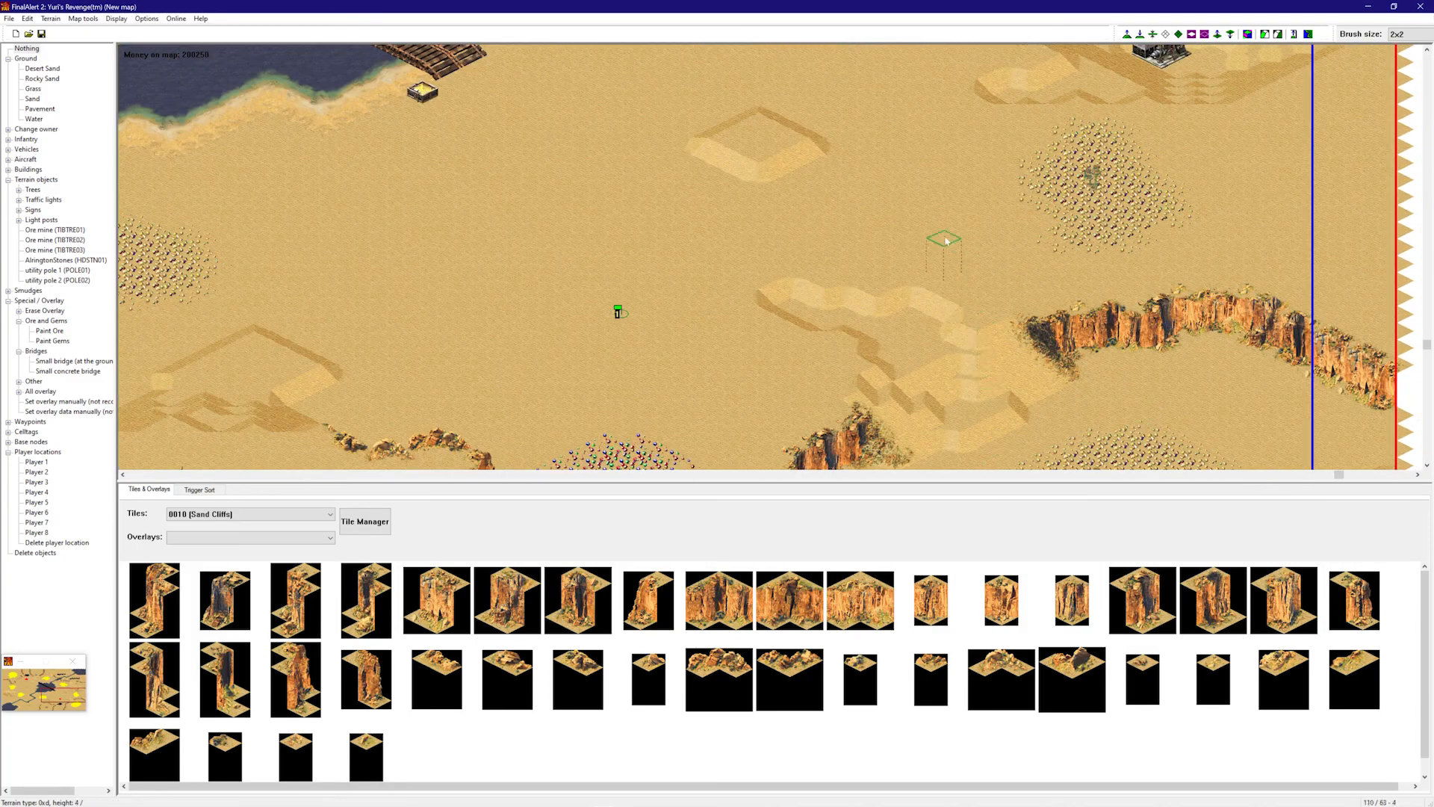
right_click_drag(1159, 245, 693, 311)
left_click(836, 382)
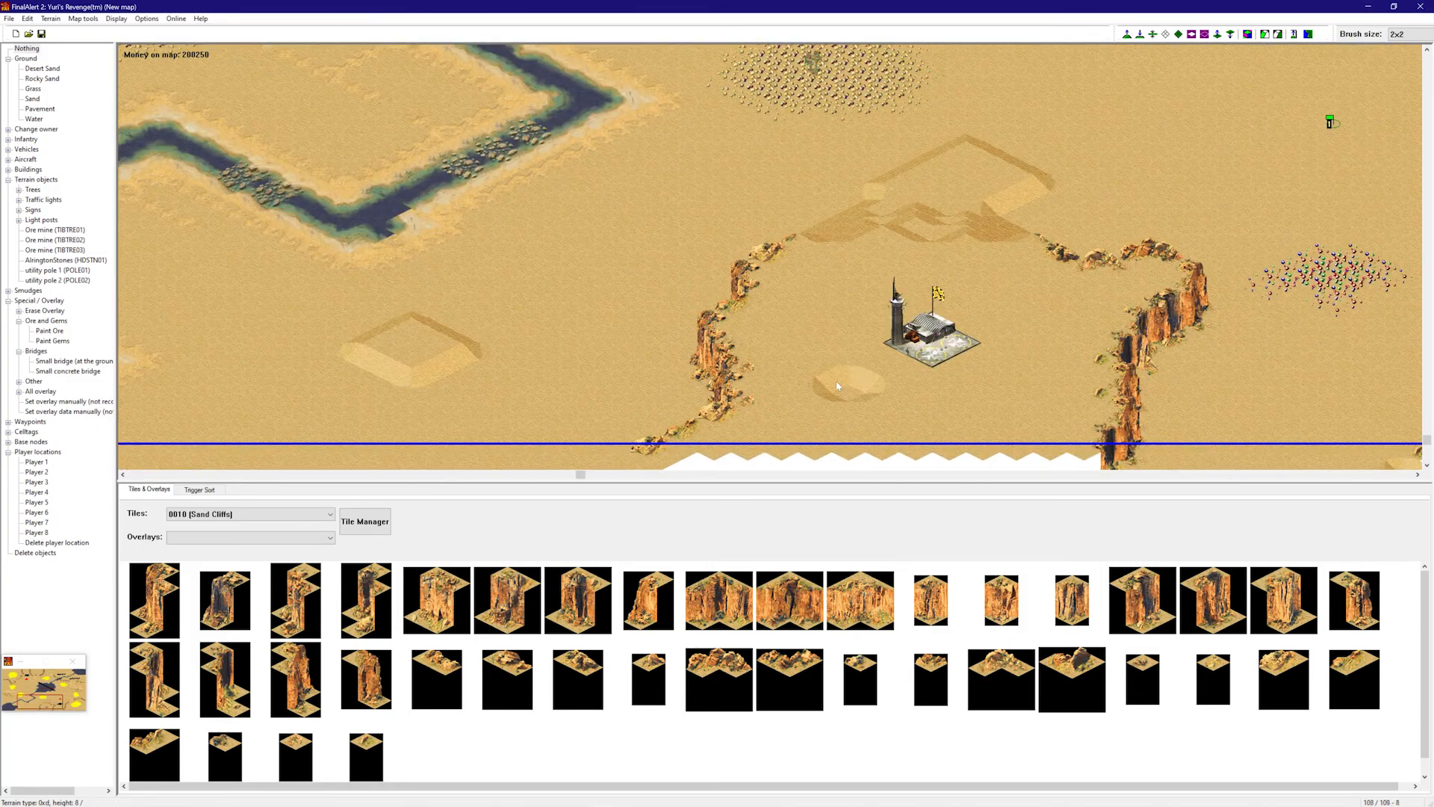
left_click(821, 288)
right_click_drag(821, 287, 172, 131)
left_click(768, 255)
left_click(526, 286)
right_click_drag(594, 189, 1272, 54)
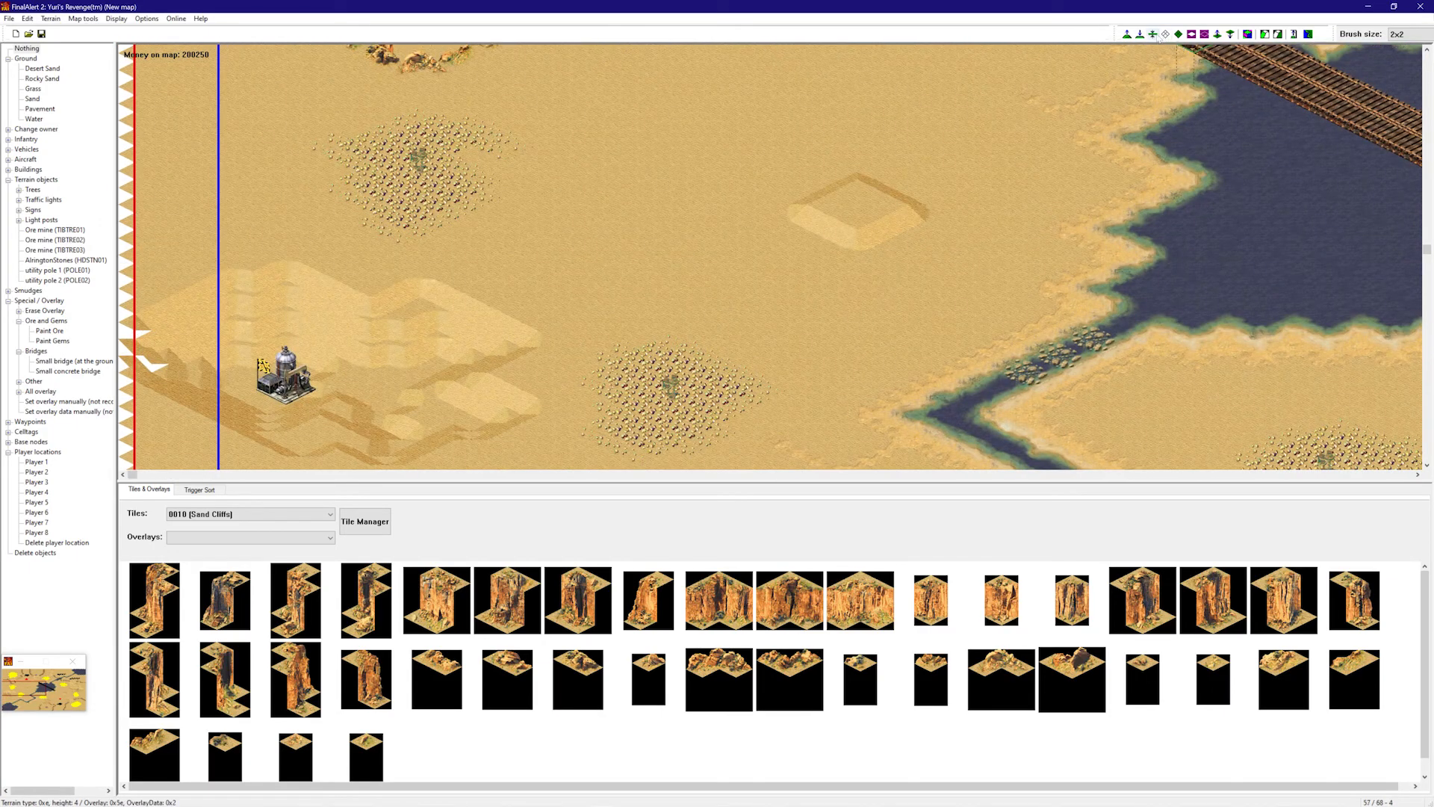
- Raise a sand hill on the desert floor and reshape its front
left_click(879, 222)
right_click_drag(846, 228, 921, 212)
left_click(814, 307)
right_click_drag(816, 295, 1056, 214)
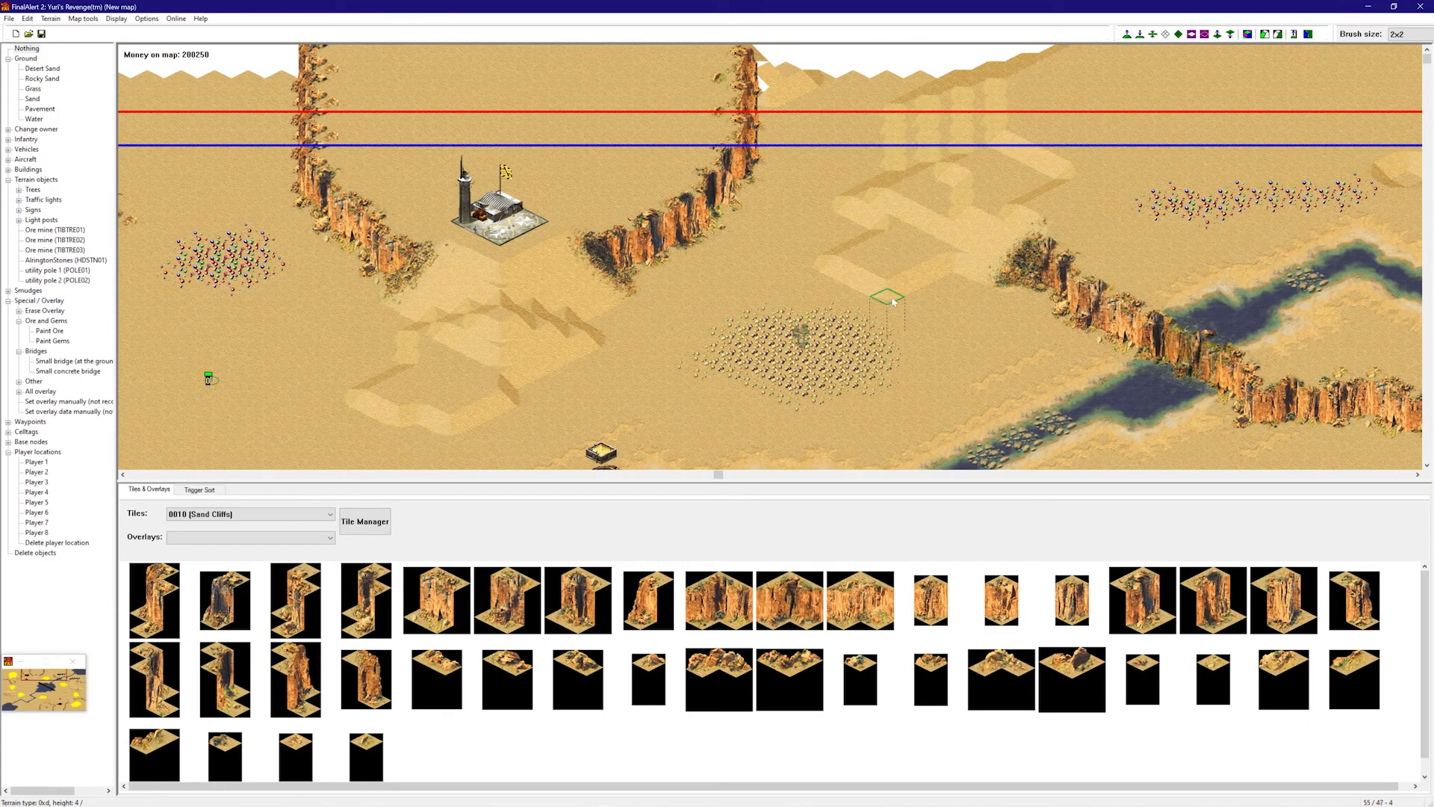
right_click_drag(894, 301, 1110, 344)
right_click_drag(844, 278, 747, 307)
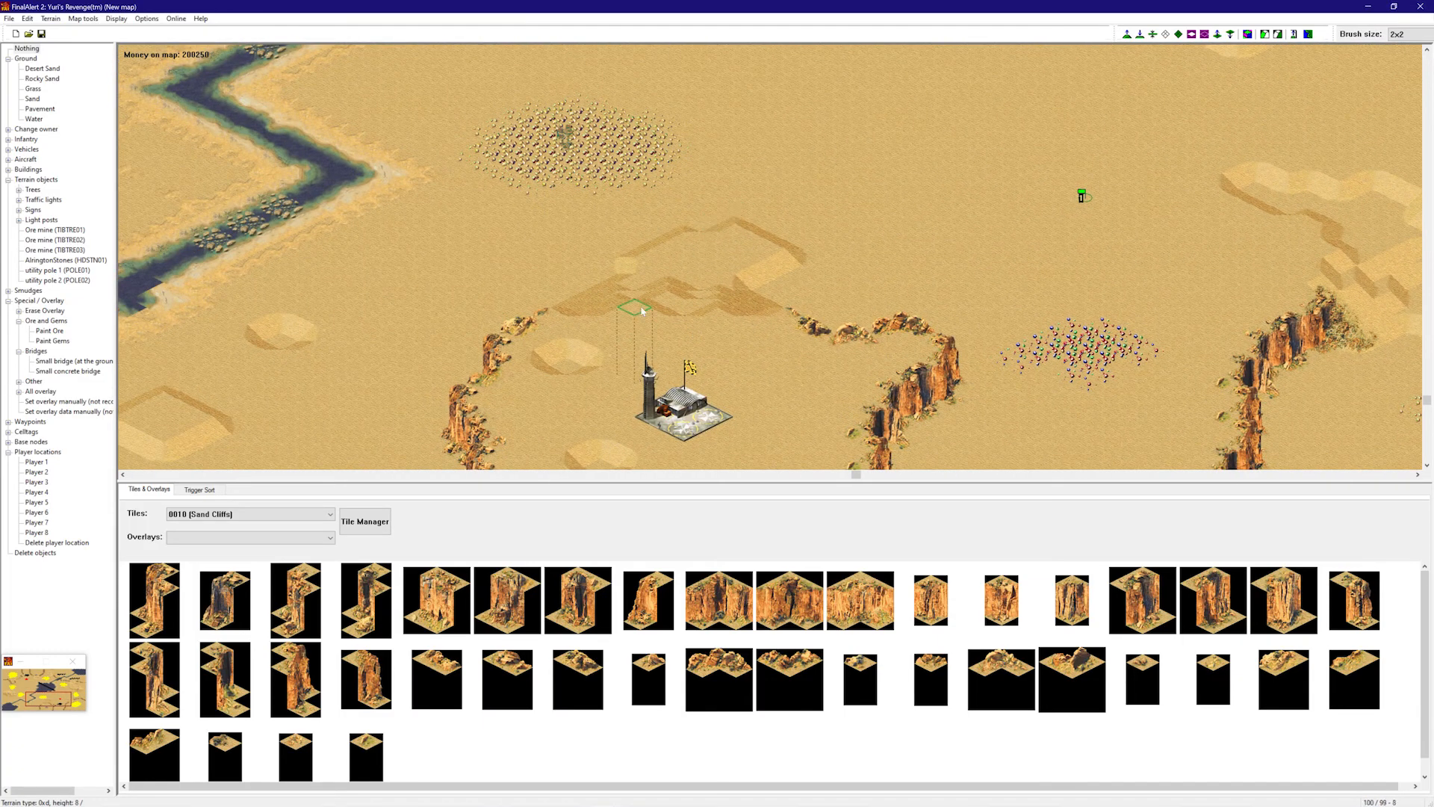
right_click_drag(649, 314, 636, 328)
- Raise and extend a small hill beside the airport and widen the lower-left hill
left_click(664, 348)
left_click(672, 358)
left_click(672, 372)
right_click_drag(596, 388, 572, 396)
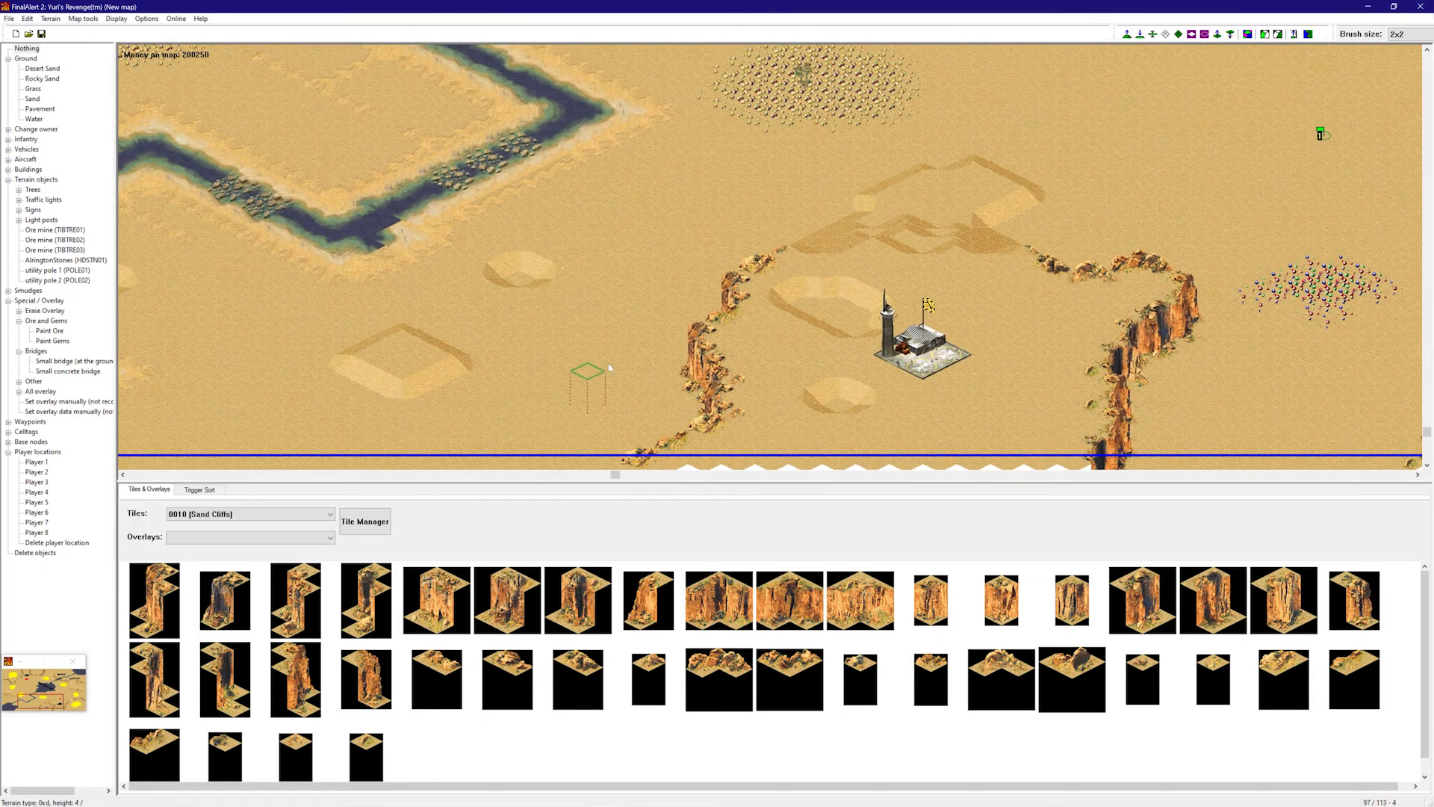
left_click(528, 288)
left_click(519, 280)
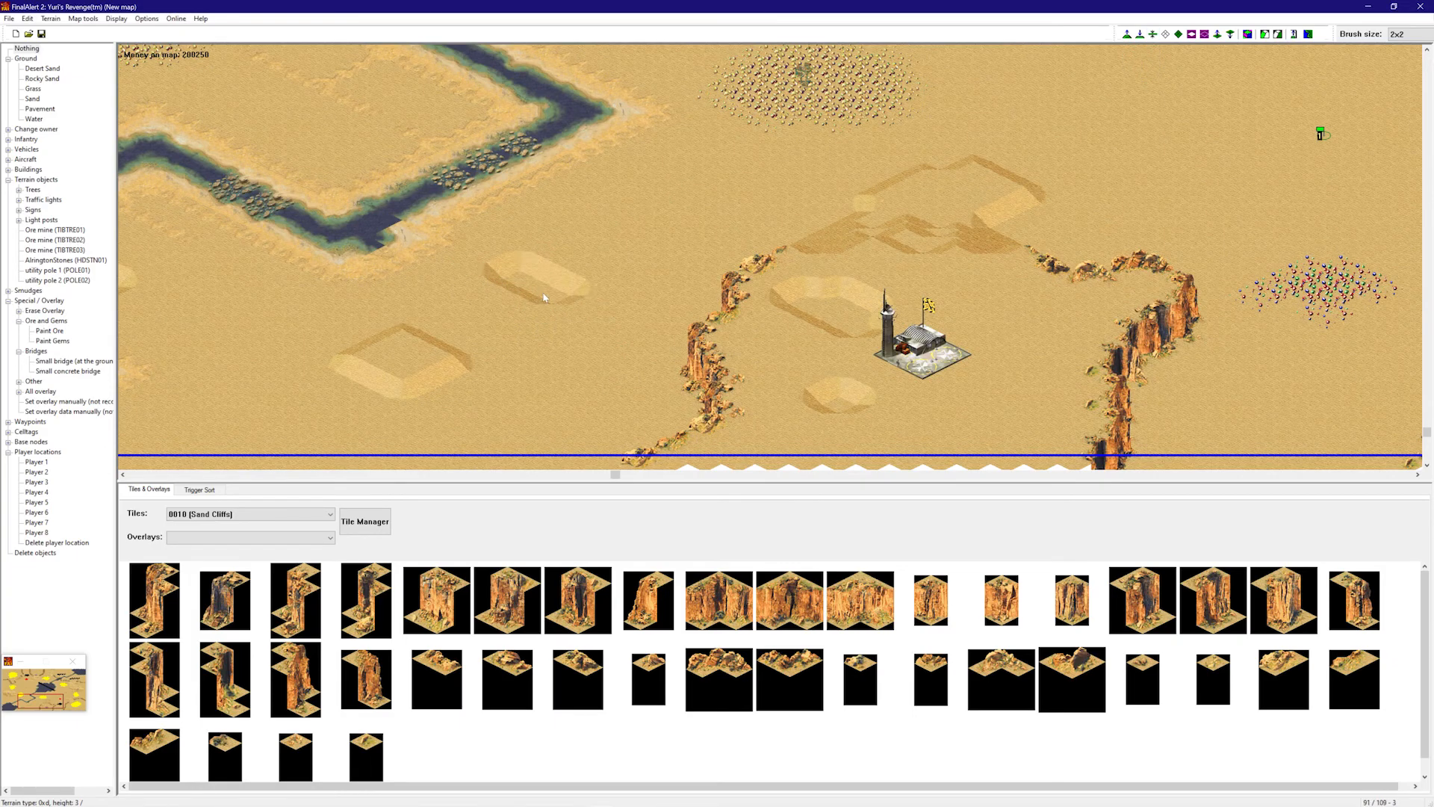
left_click(434, 356)
mouse_move(496, 352)
right_mouse_down()
mouse_move(442, 298)
mouse_move(1069, 192)
mouse_move(813, 156)
mouse_move(769, 297)
mouse_move(727, 339)
mouse_move(540, 342)
mouse_move(489, 216)
mouse_move(508, 250)
mouse_move(571, 198)
mouse_move(620, 192)
mouse_move(205, 164)
mouse_move(172, 112)
right_mouse_up()
- Pick Rocky Sand and paint a trail down the map plus patches right of the building
left_click(43, 78)
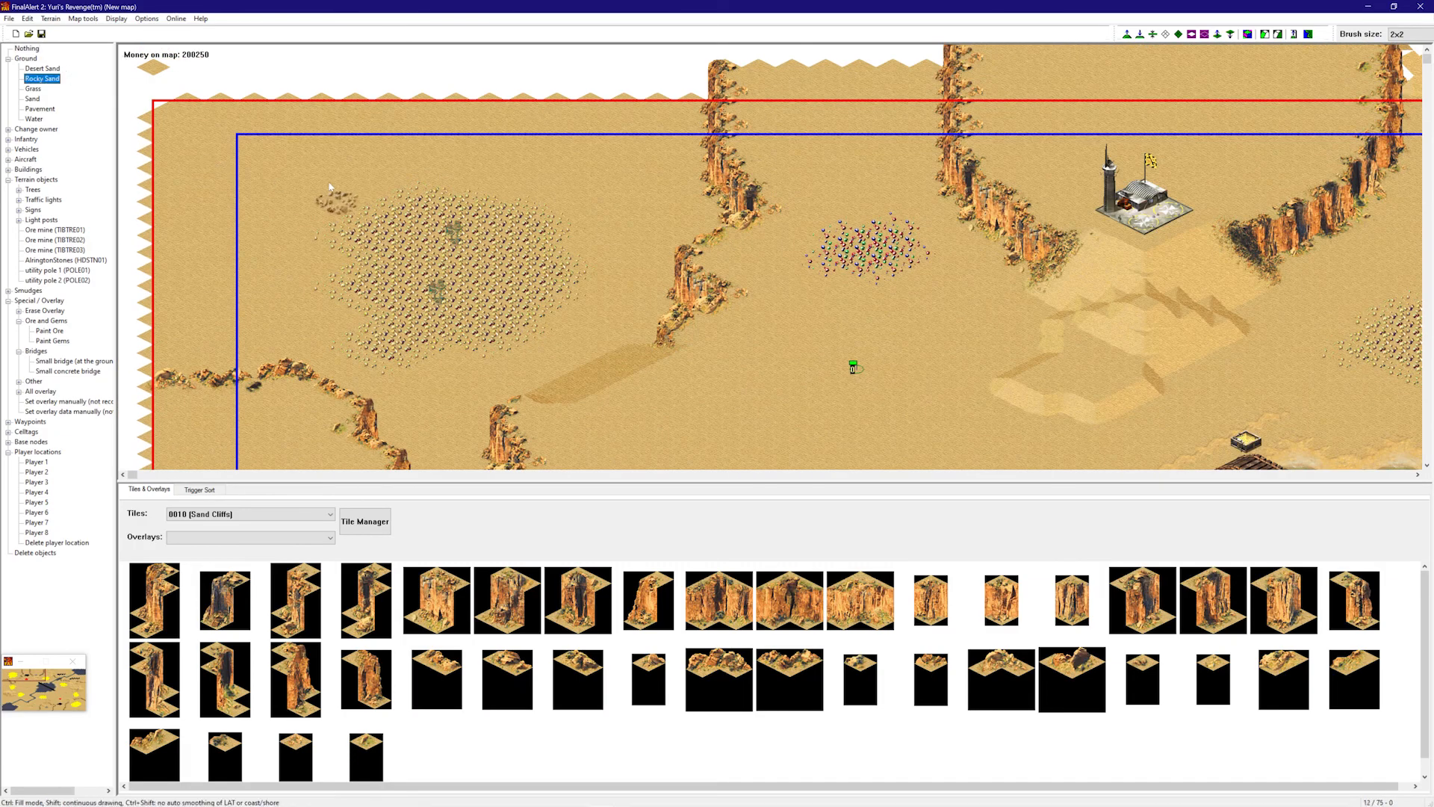
right_click_drag(1080, 86, 781, 150)
left_click_drag(811, 166, 854, 276)
left_click(899, 305)
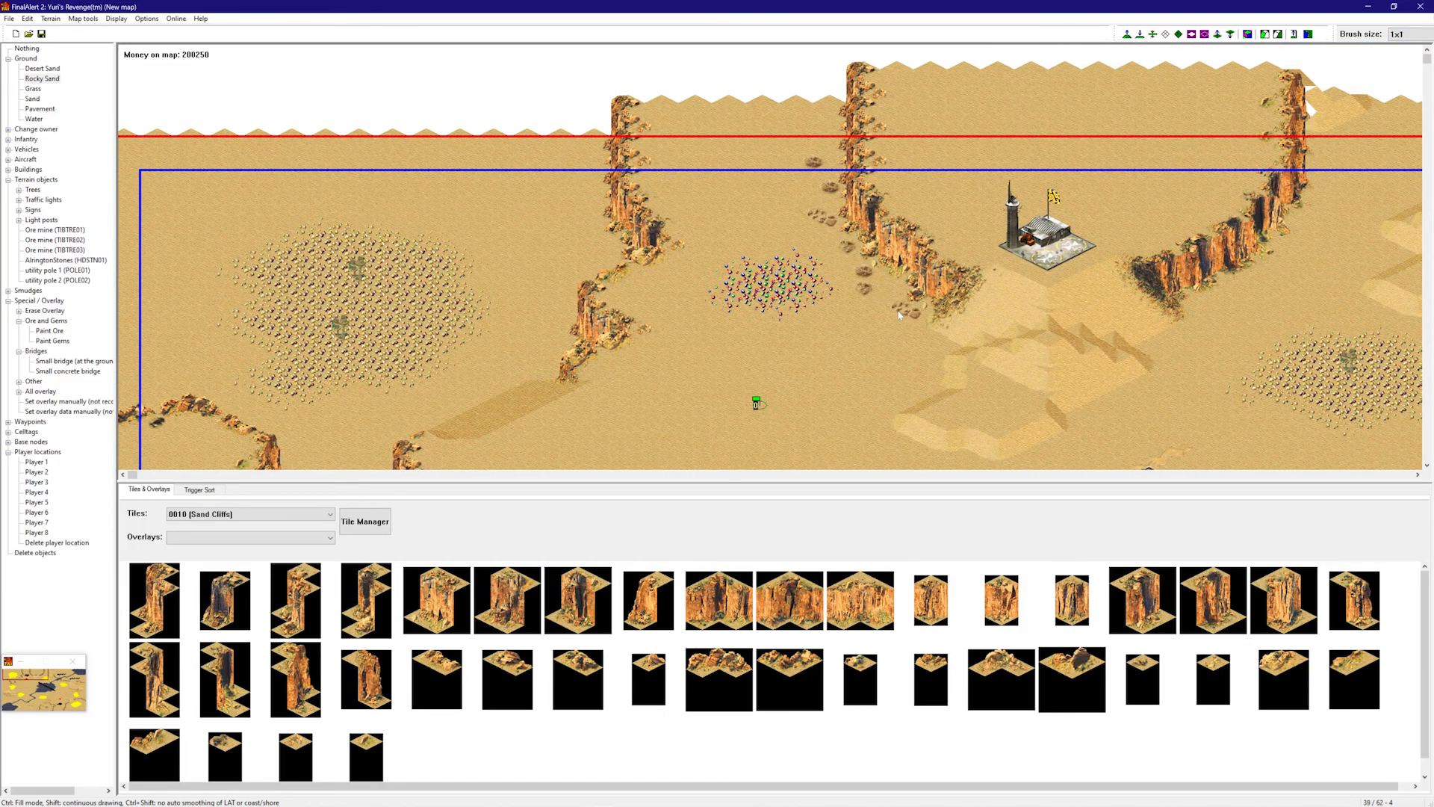
left_click(881, 282)
mouse_move(910, 198)
left_mouse_down()
mouse_move(901, 166)
mouse_move(937, 229)
left_mouse_up()
left_click(963, 254)
right_click_drag(965, 253, 1049, 241)
left_click(1018, 239)
left_click(1051, 239)
left_click(1052, 223)
left_click(1101, 214)
left_click_drag(1132, 150, 1037, 239)
right_click_drag(1038, 239, 1129, 136)
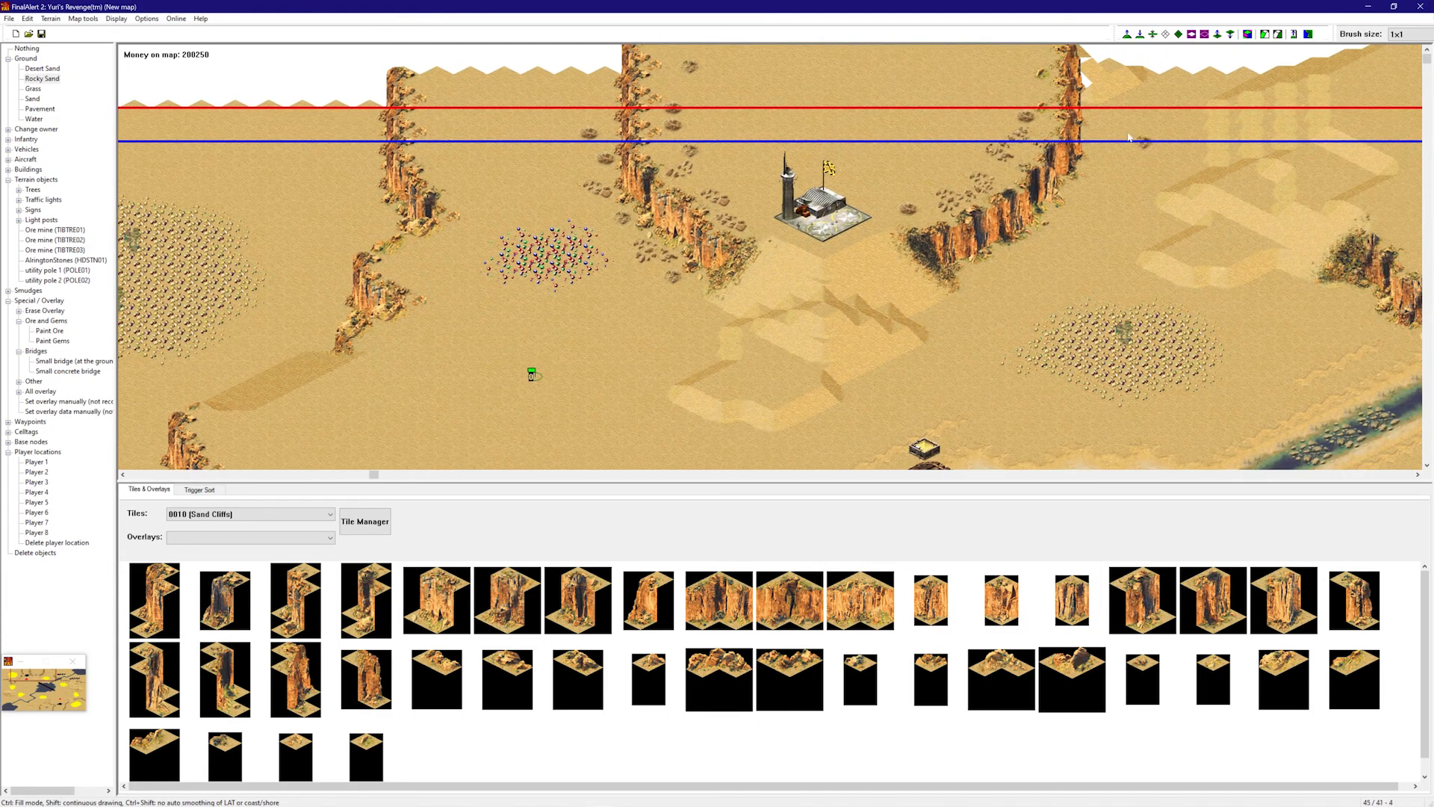
- Scatter Rocky Sand along the cliff edge, near its top and down its side
left_click(1031, 246)
right_click_drag(987, 270, 686, 85)
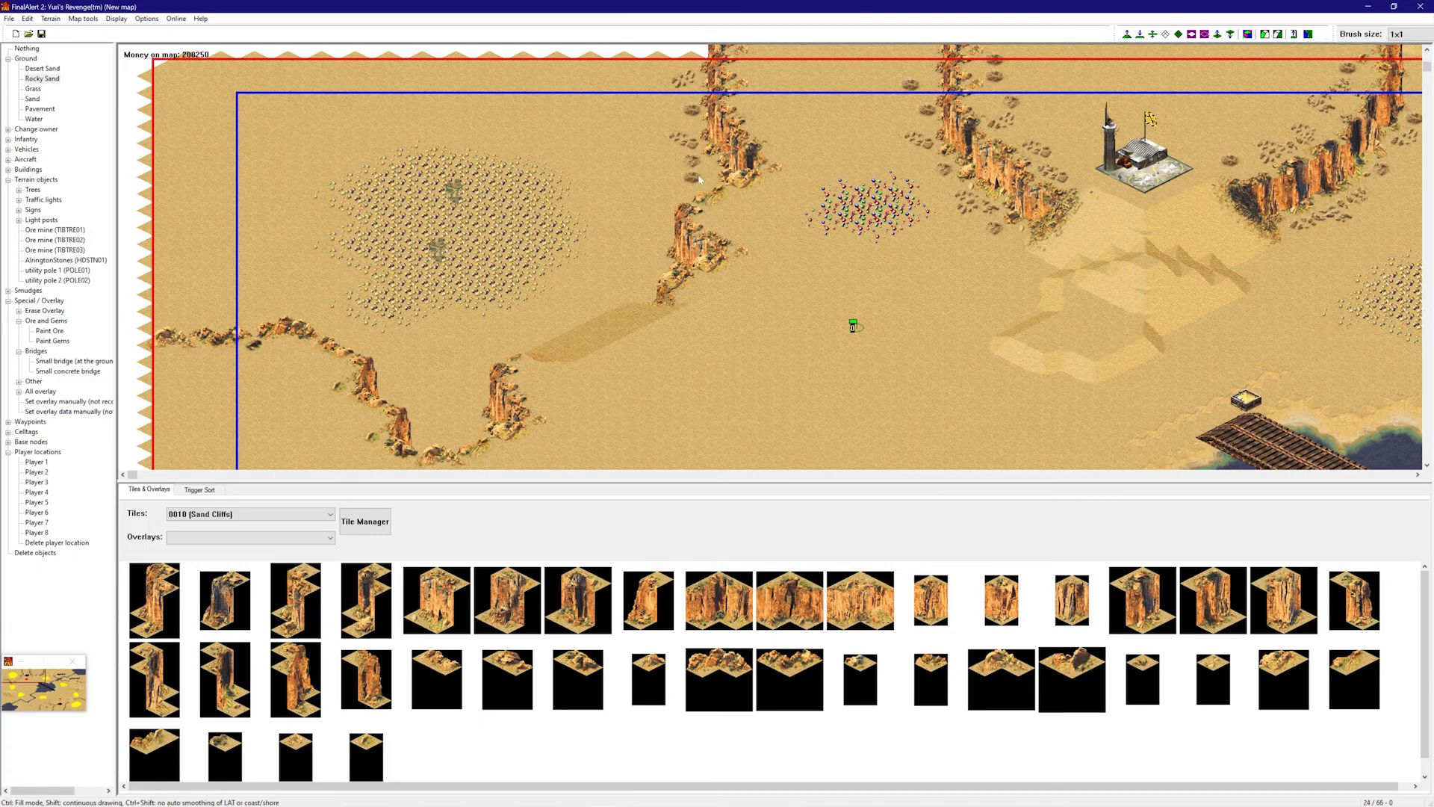
left_click_drag(678, 202, 650, 269, "shift")
scroll(513, 363, "down", 2)
mouse_move(469, 359)
left_mouse_down("shift")
mouse_move(470, 345)
mouse_move(459, 384)
mouse_move(429, 374)
mouse_move(393, 330)
left_mouse_up("shift")
left_click(385, 318)
left_click(333, 289)
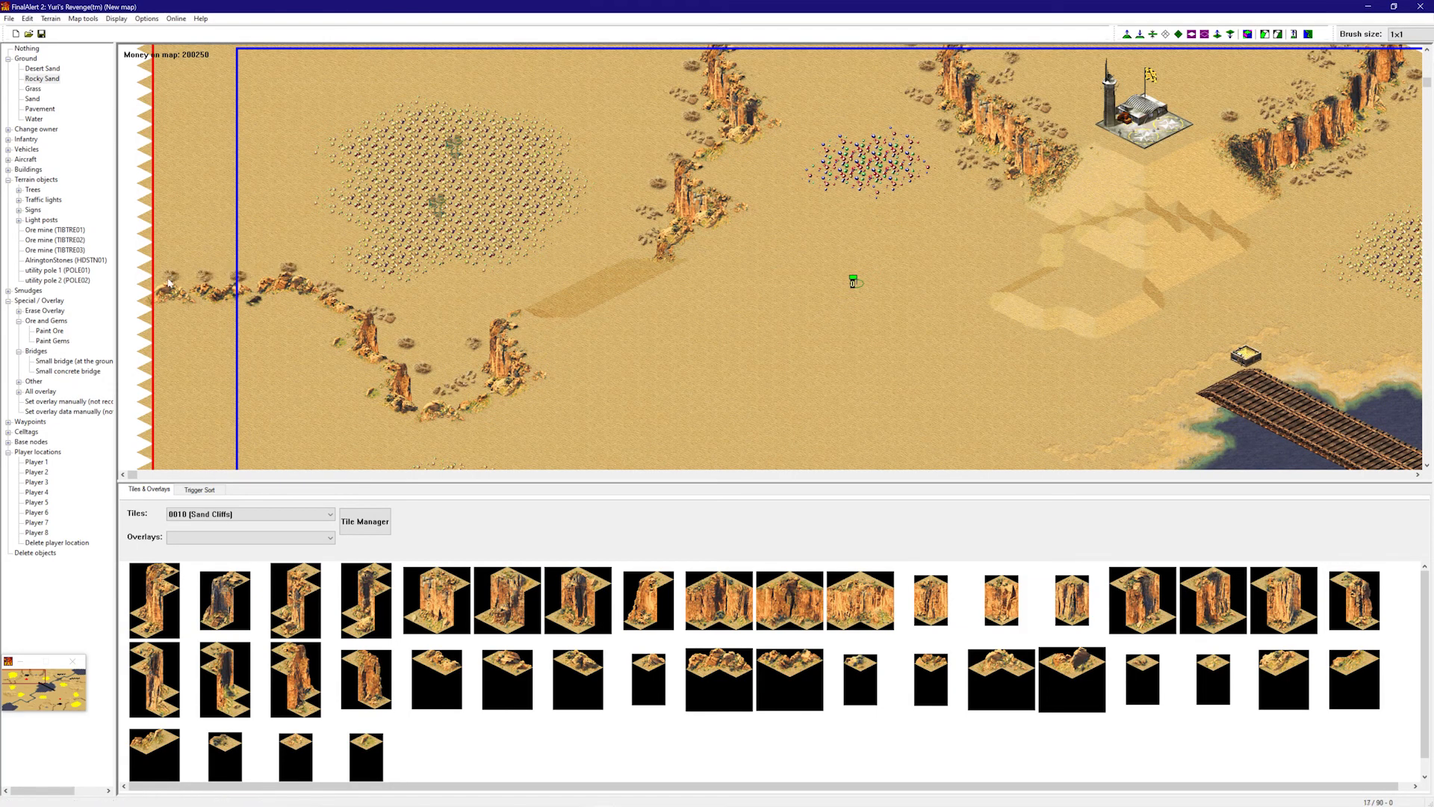
mouse_move(331, 325)
left_mouse_down("shift")
mouse_move(323, 351)
mouse_move(356, 374)
mouse_move(365, 403)
mouse_move(424, 432)
mouse_move(542, 400)
left_mouse_up("shift")
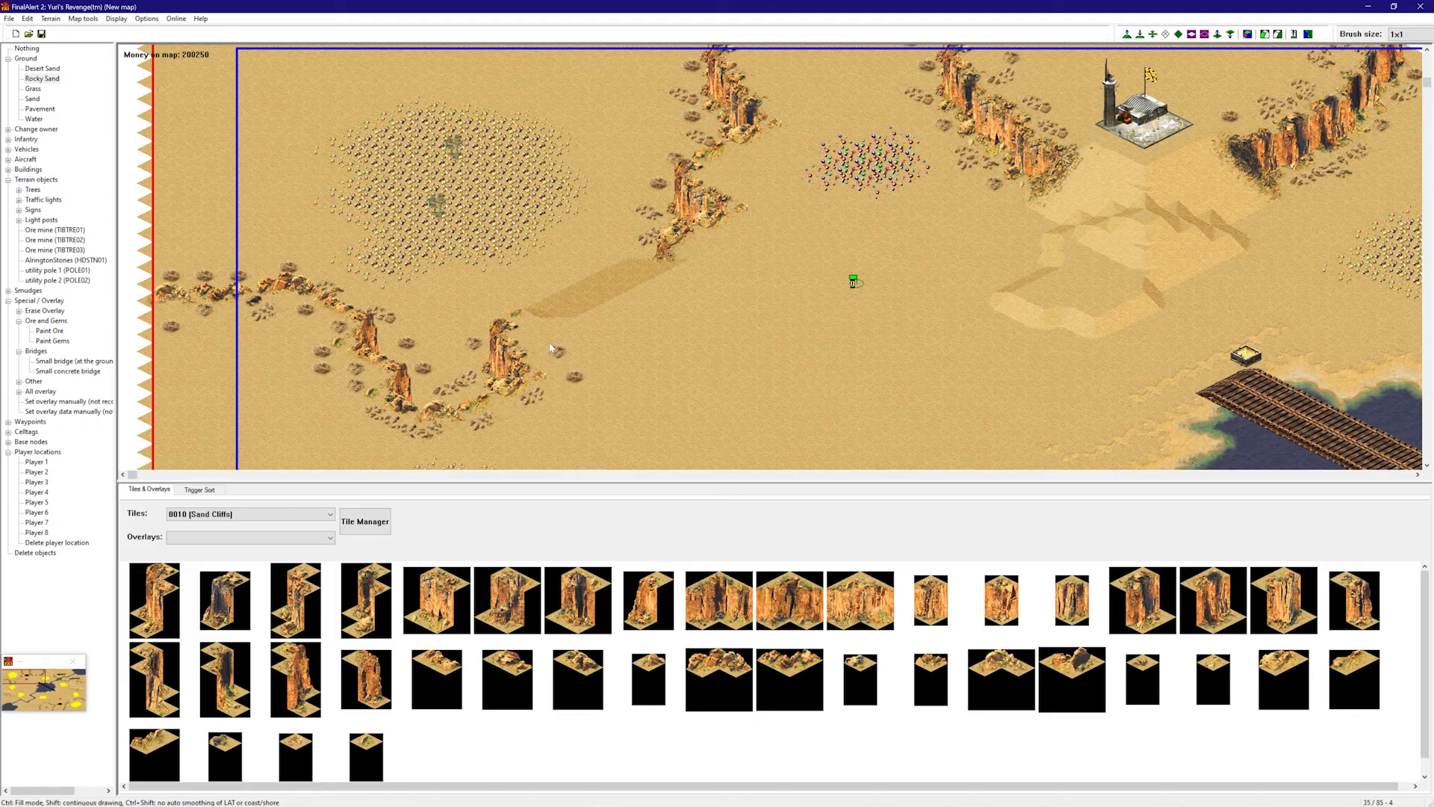
right_click_drag(543, 323, 761, 182)
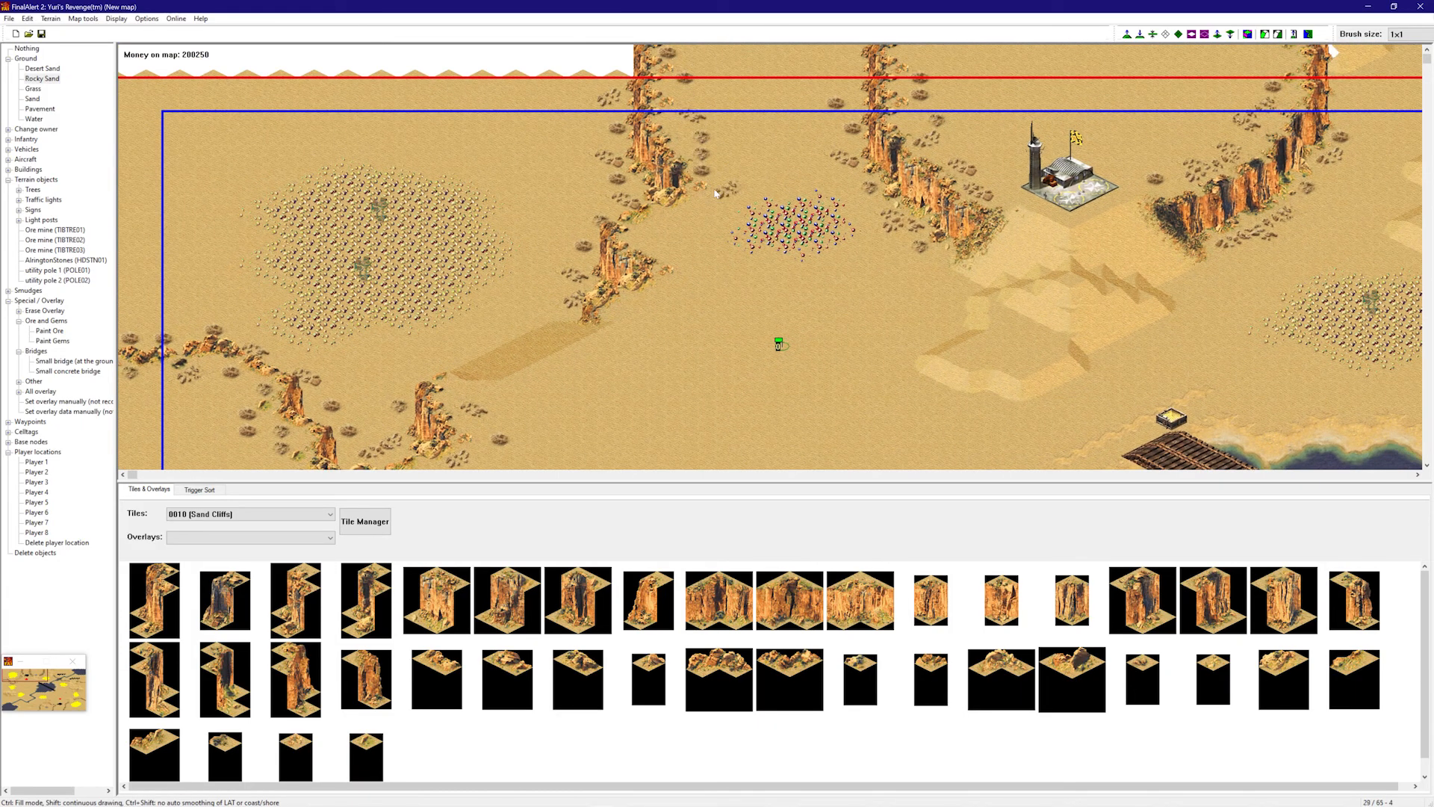
mouse_move(694, 207)
left_mouse_down("shift")
mouse_move(648, 224)
mouse_move(642, 242)
mouse_move(683, 273)
mouse_move(656, 294)
left_mouse_up("shift")
- Add Rocky Sand patches around the cliff beside the river, filling gaps along its top edge
right_click_drag(634, 306, 740, 295)
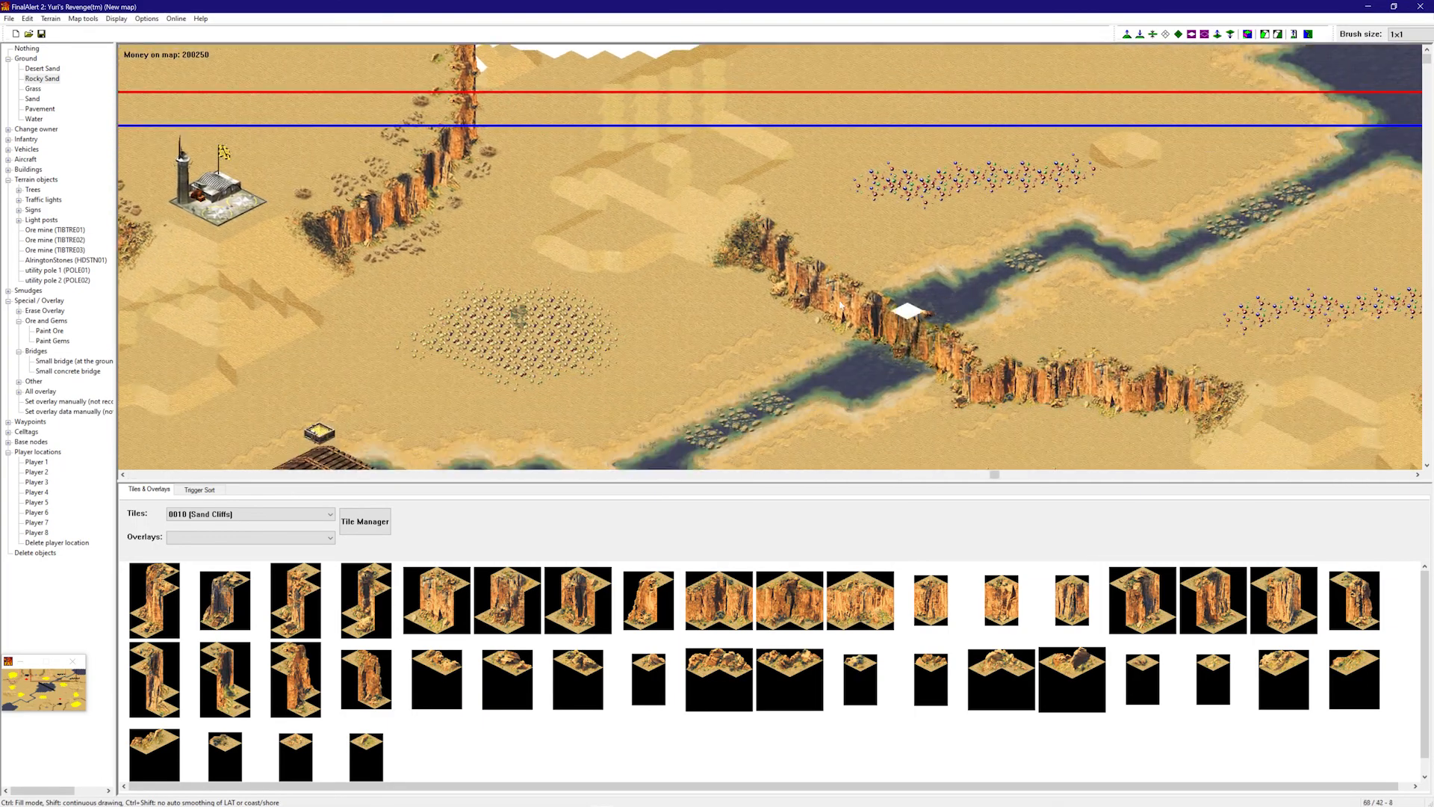
left_click(758, 288)
left_click(774, 313)
left_click(807, 328)
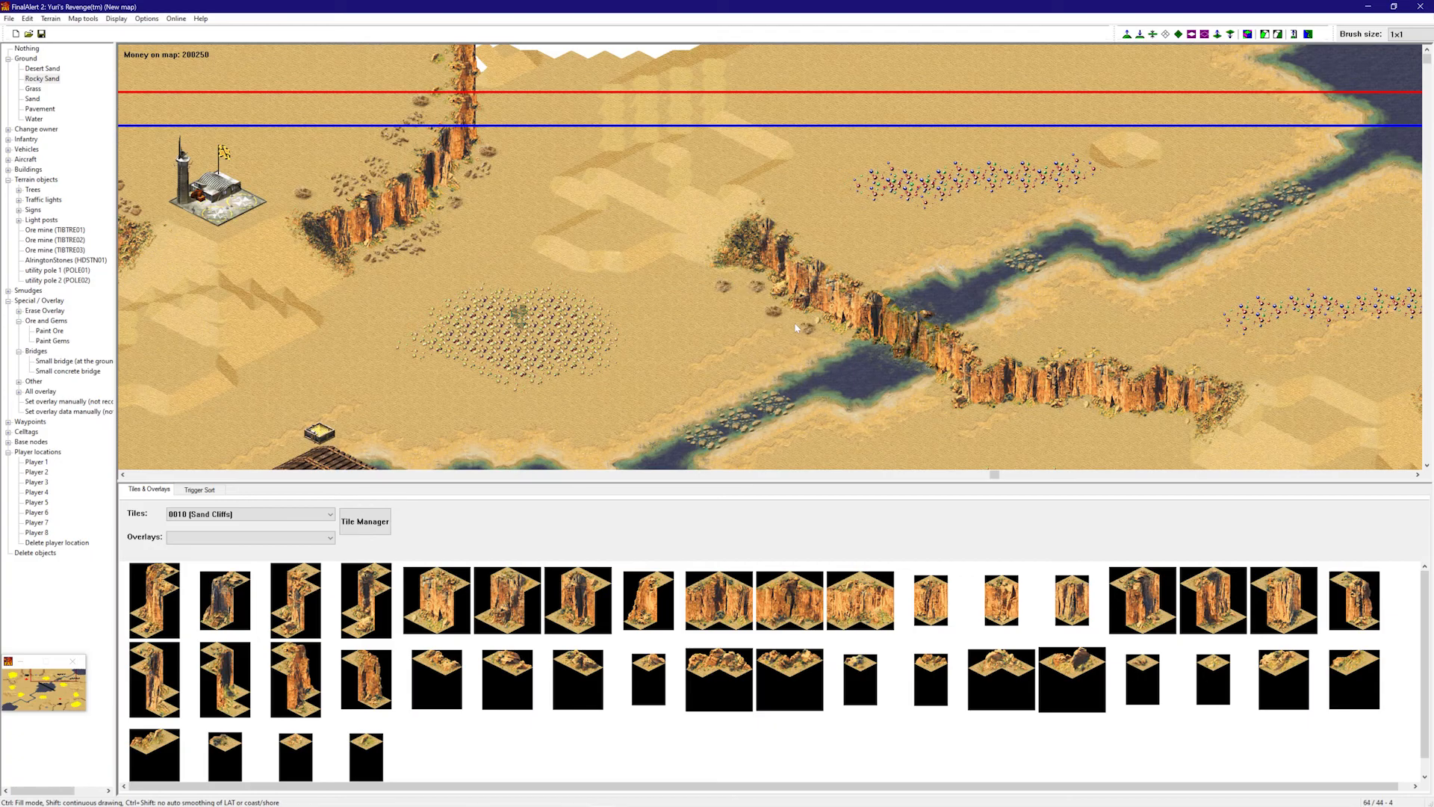
left_click(858, 254)
left_click(838, 245)
left_click(840, 258)
right_click_drag(869, 269, 915, 287)
left_click(793, 283)
left_click(834, 287)
left_click(710, 280)
left_click(771, 279)
left_click(814, 287)
- Line the base of the river cliff with Rocky Sand patches
left_click(860, 366)
left_click(826, 366)
left_click(792, 366)
left_click(760, 352)
left_click(709, 358)
left_click(676, 355)
left_click(651, 354)
- Place and join Rocky Sand patches along the eastern cliff, with one below it
right_click_drag(1124, 231, 1144, 263)
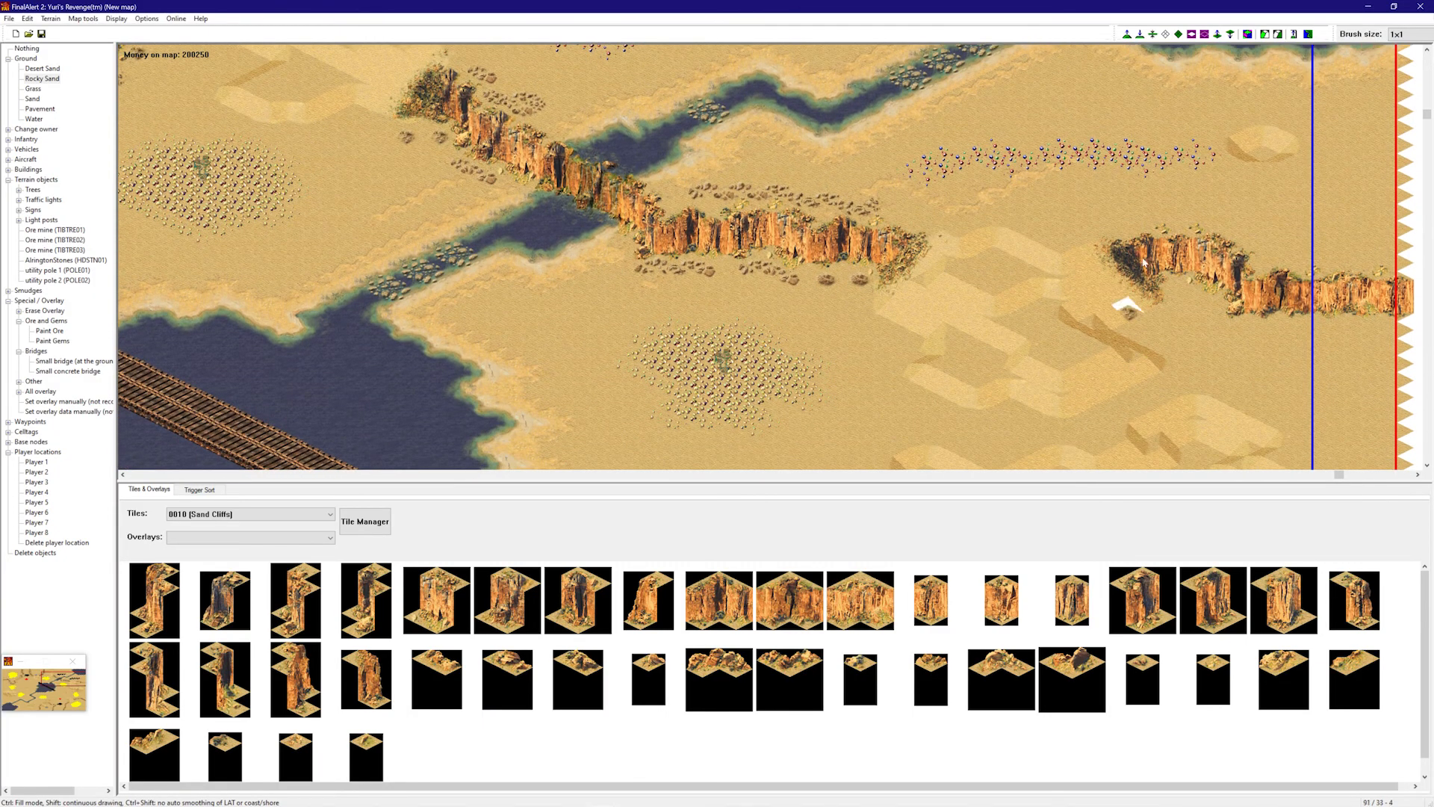
left_click(1128, 225)
left_click(1158, 223)
left_click_drag(1237, 233, 1285, 255)
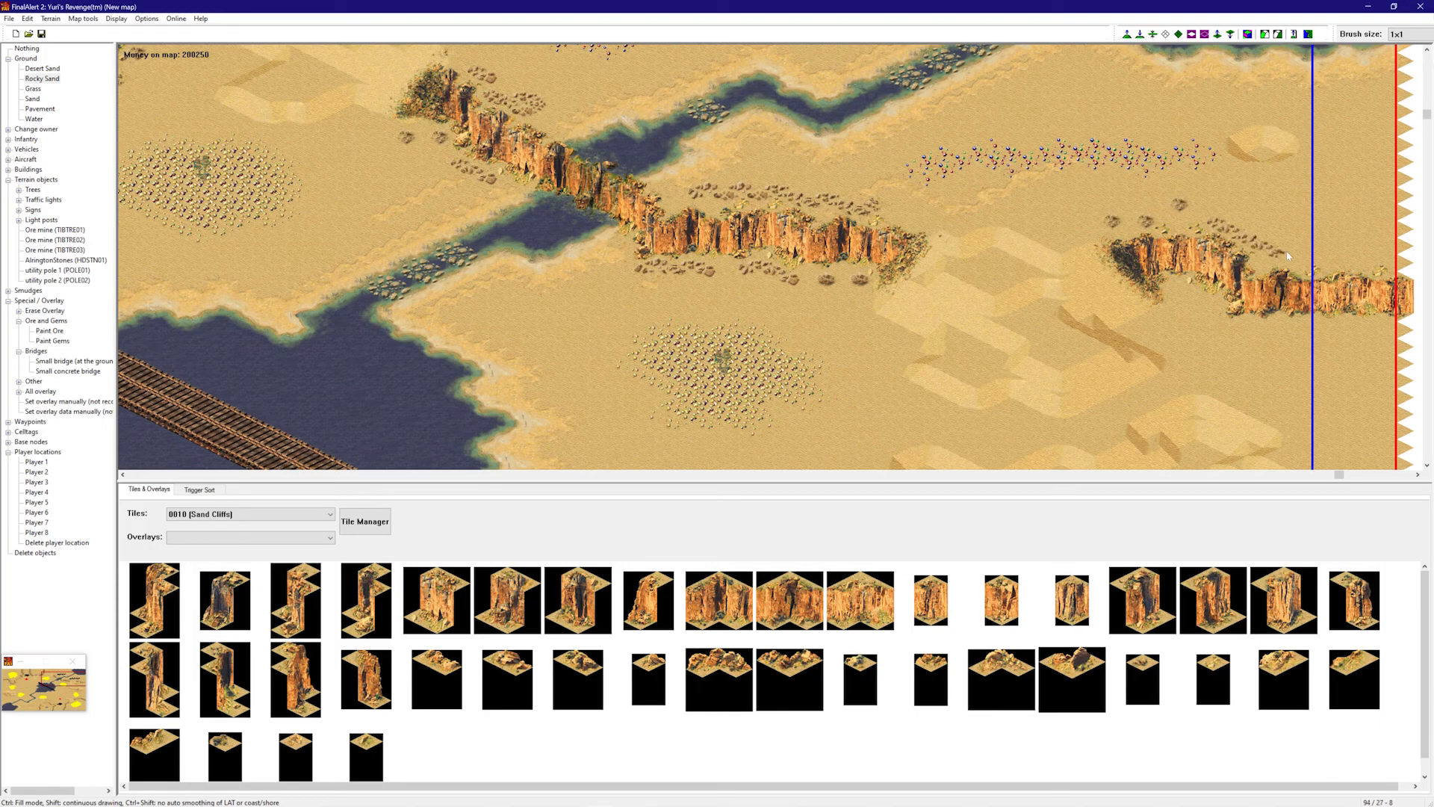
left_click(1327, 259)
left_click(1264, 232)
left_click(1200, 215)
left_click(1165, 215)
left_click(1131, 228)
left_click(1200, 329)
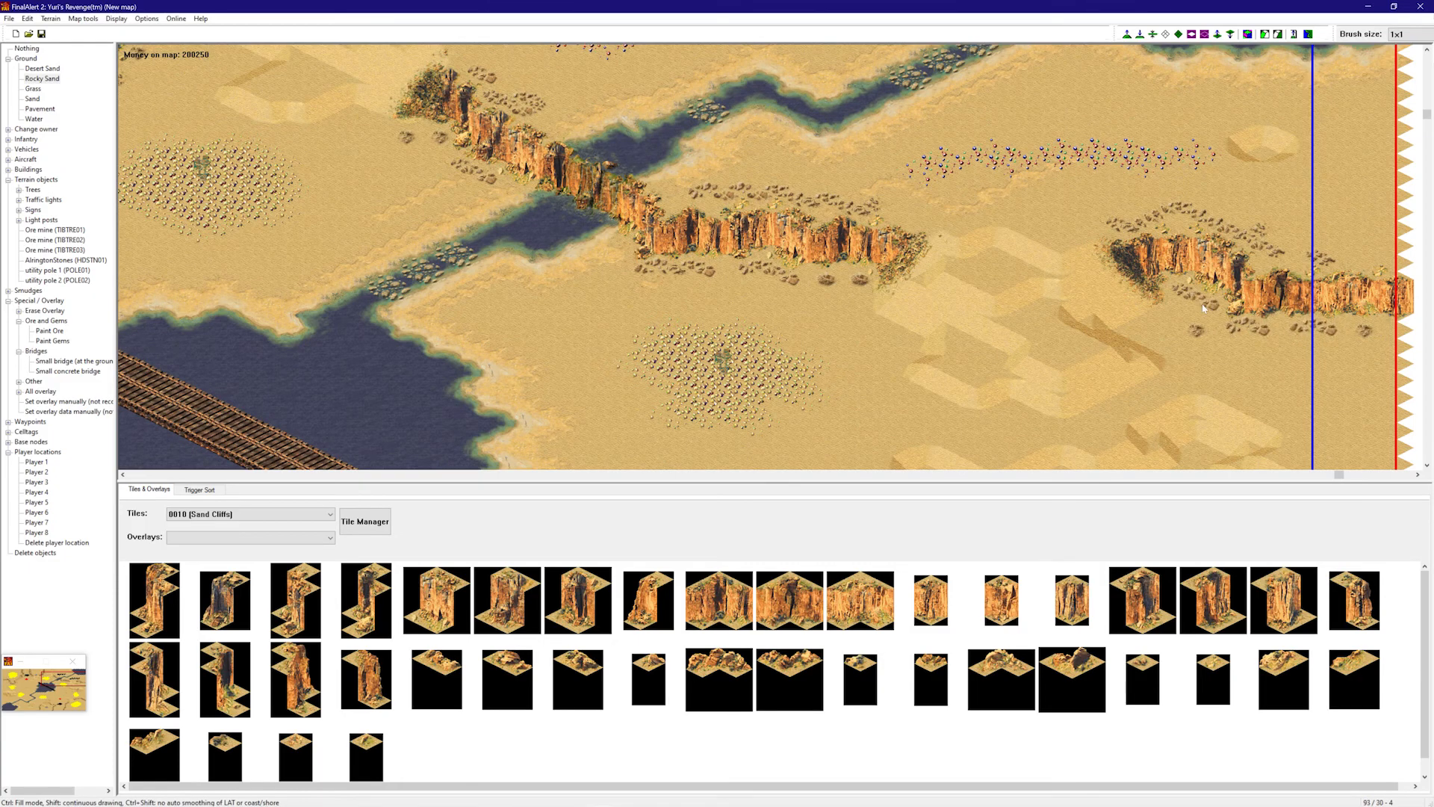
- Paint Rocky Sand along the first cliff south of the airport, from its upper end downward
scroll(1300, 180, "up", 3)
mouse_move(1299, 181)
right_mouse_down()
mouse_move(1280, 290)
mouse_move(971, 256)
mouse_move(1144, 403)
right_mouse_up()
mouse_move(1124, 237)
right_mouse_down()
mouse_move(403, 232)
mouse_move(631, 230)
right_mouse_up()
mouse_move(633, 230)
right_mouse_down()
mouse_move(433, 123)
mouse_move(797, 112)
right_mouse_up()
right_click_drag(797, 128, 1045, 109)
right_click_drag(818, 109, 1113, 449)
mouse_move(896, 259)
right_mouse_down()
mouse_move(769, 217)
mouse_move(545, 305)
right_mouse_up()
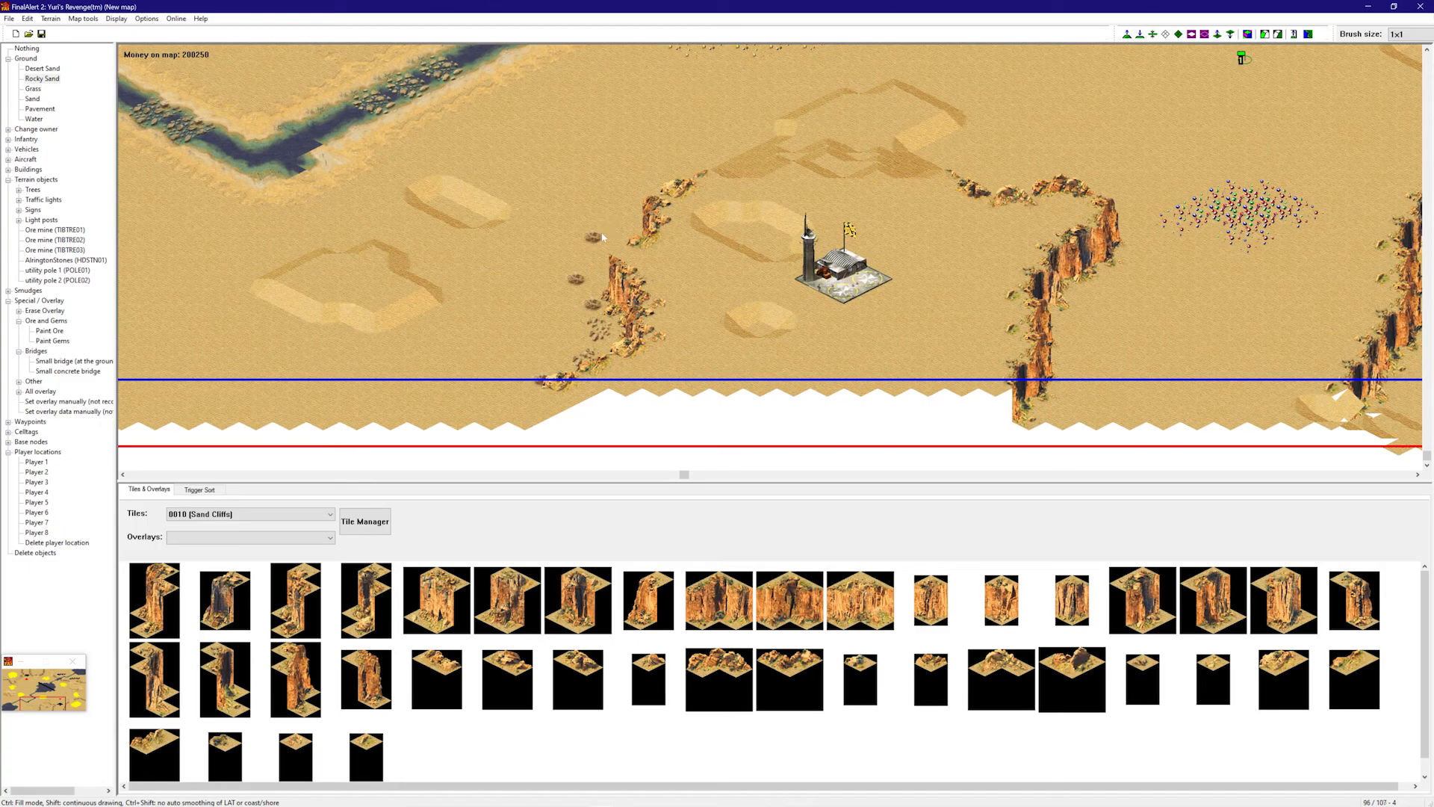
left_click(596, 269)
left_click(642, 199)
left_click_drag(654, 189, 587, 251)
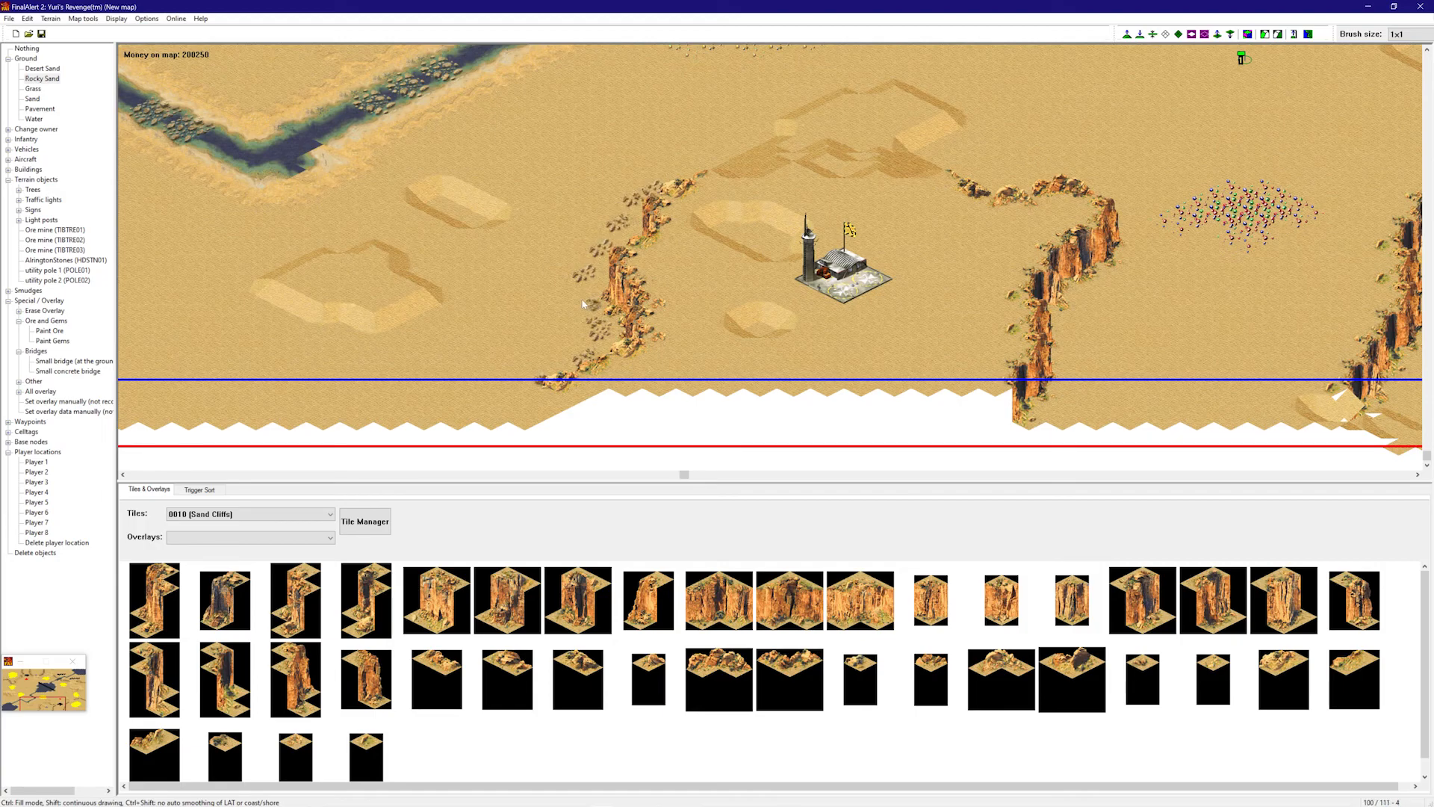
left_click_drag(702, 205, 725, 188)
mouse_move(662, 278)
left_mouse_down()
mouse_move(675, 312)
mouse_move(609, 381)
left_mouse_up()
- Edge the next southern cliff with Rocky Sand at its top, sides and base
right_click_drag(666, 361, 949, 258)
mouse_move(692, 208)
left_mouse_down()
mouse_move(789, 209)
mouse_move(763, 239)
left_mouse_up()
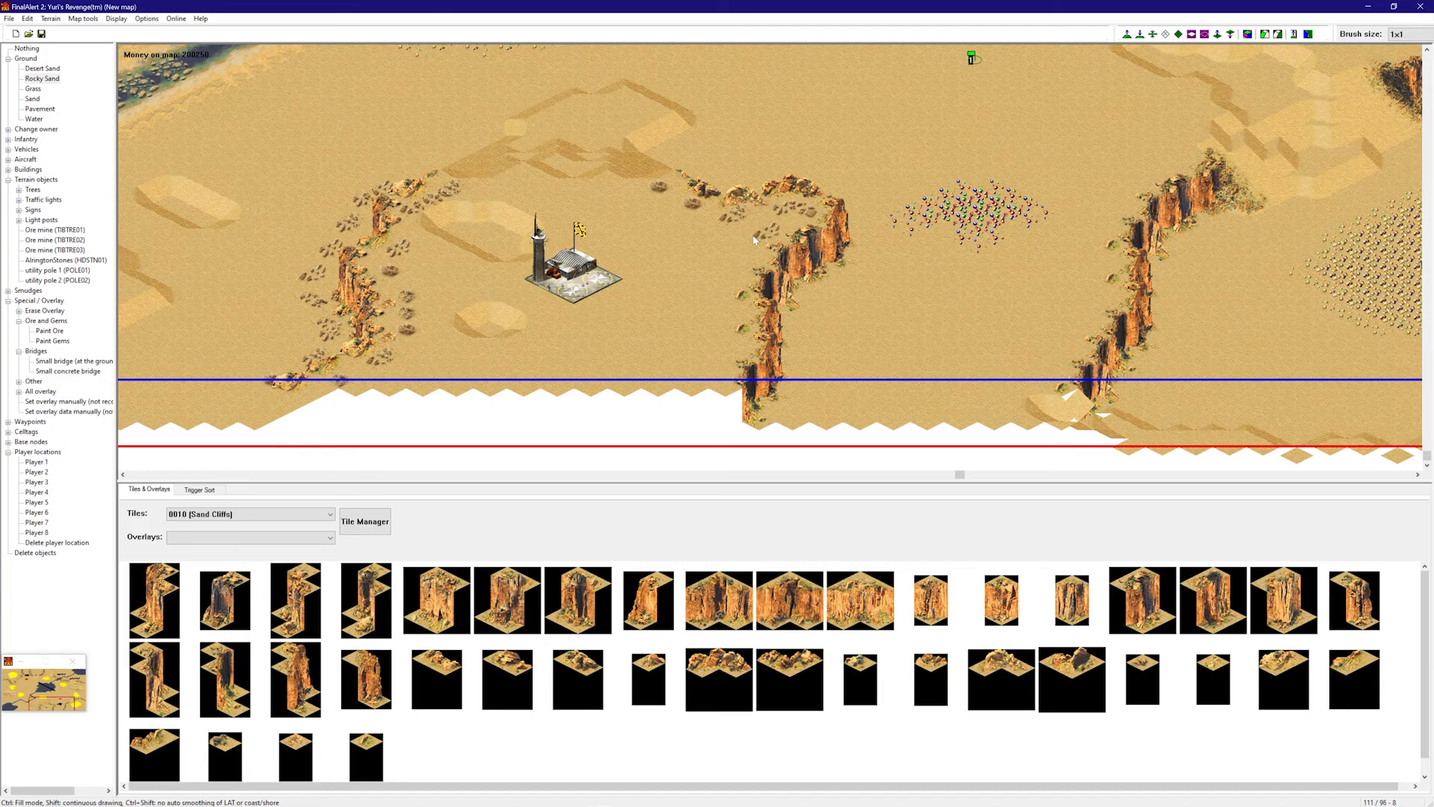
left_click(717, 290)
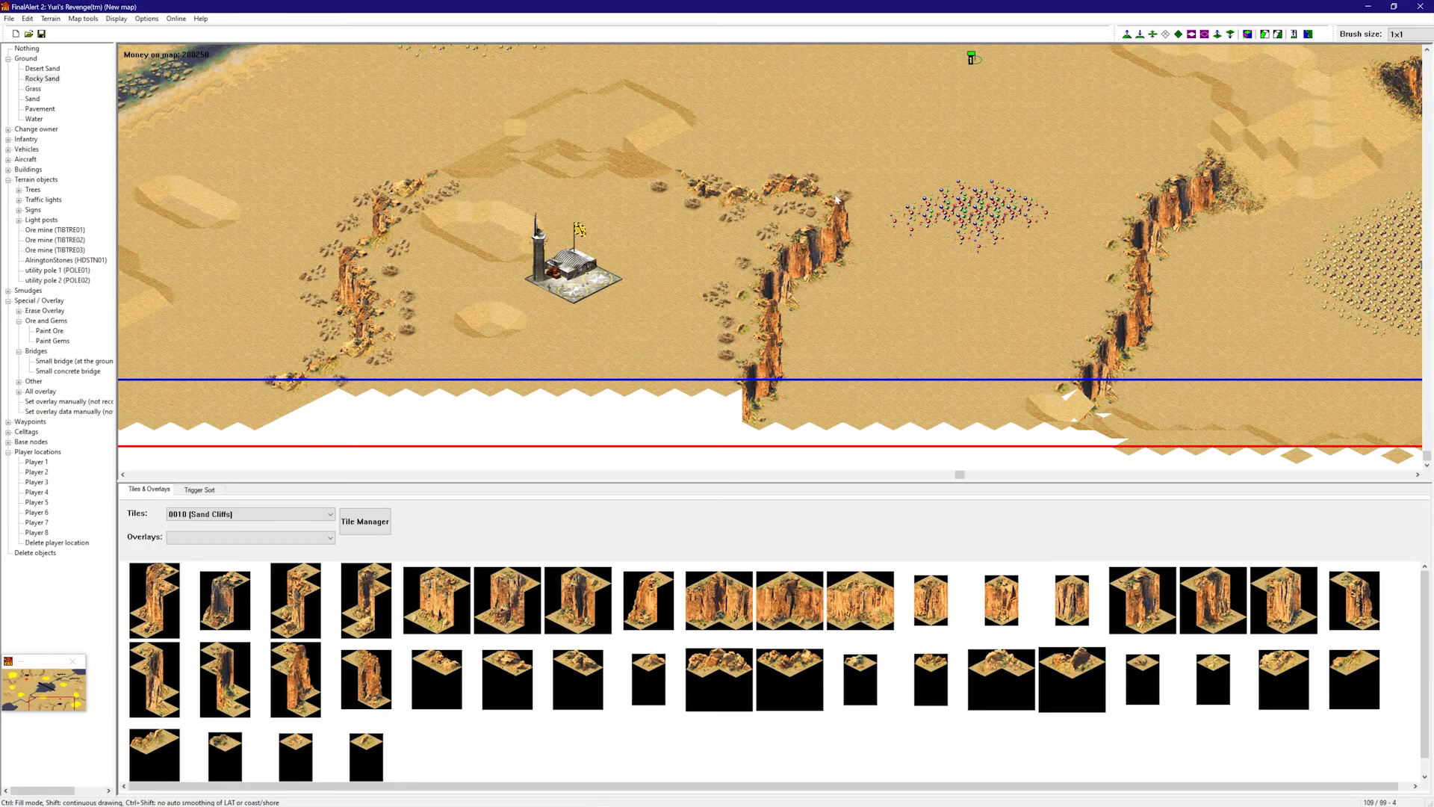
left_click(864, 221)
left_click(797, 361)
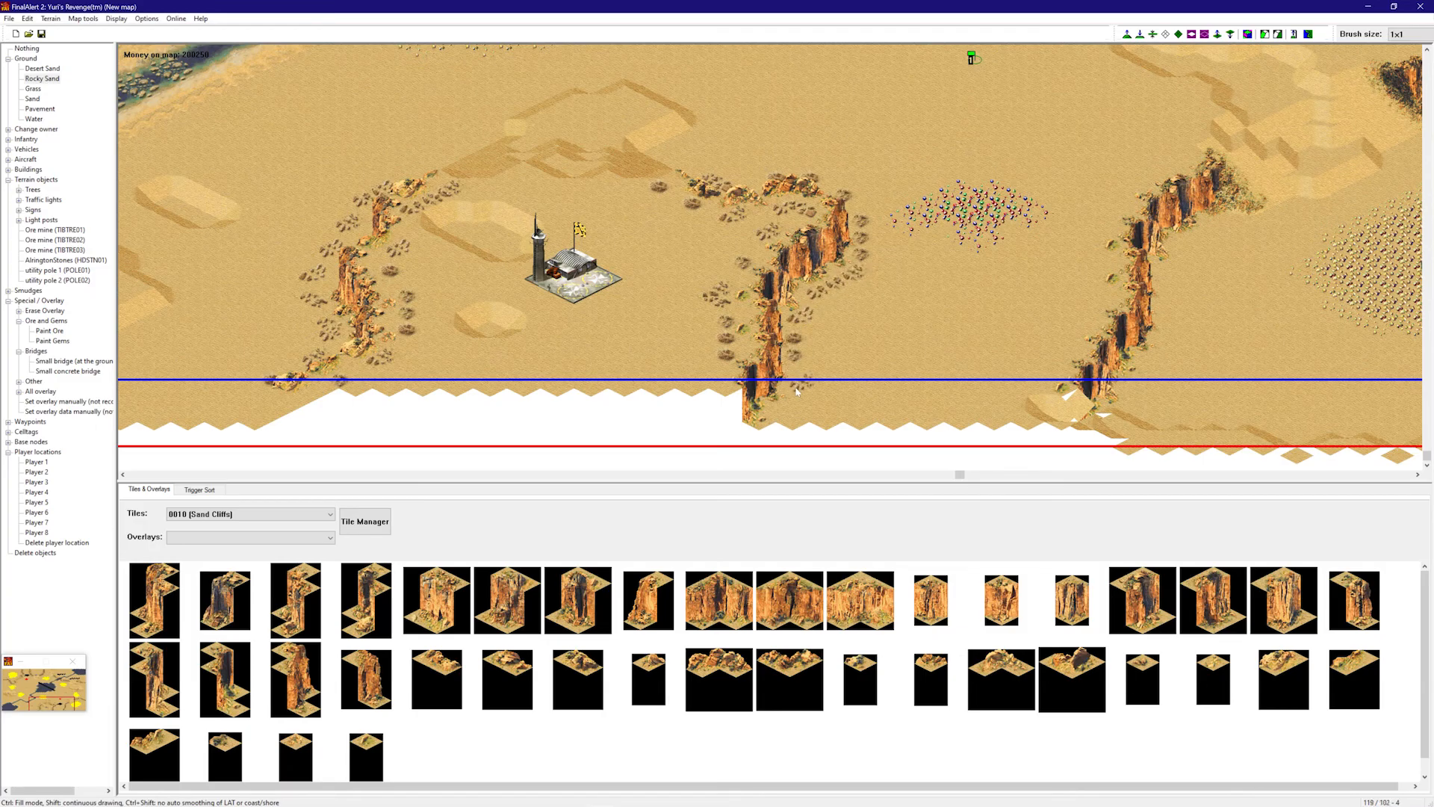
right_click_drag(802, 360, 994, 361)
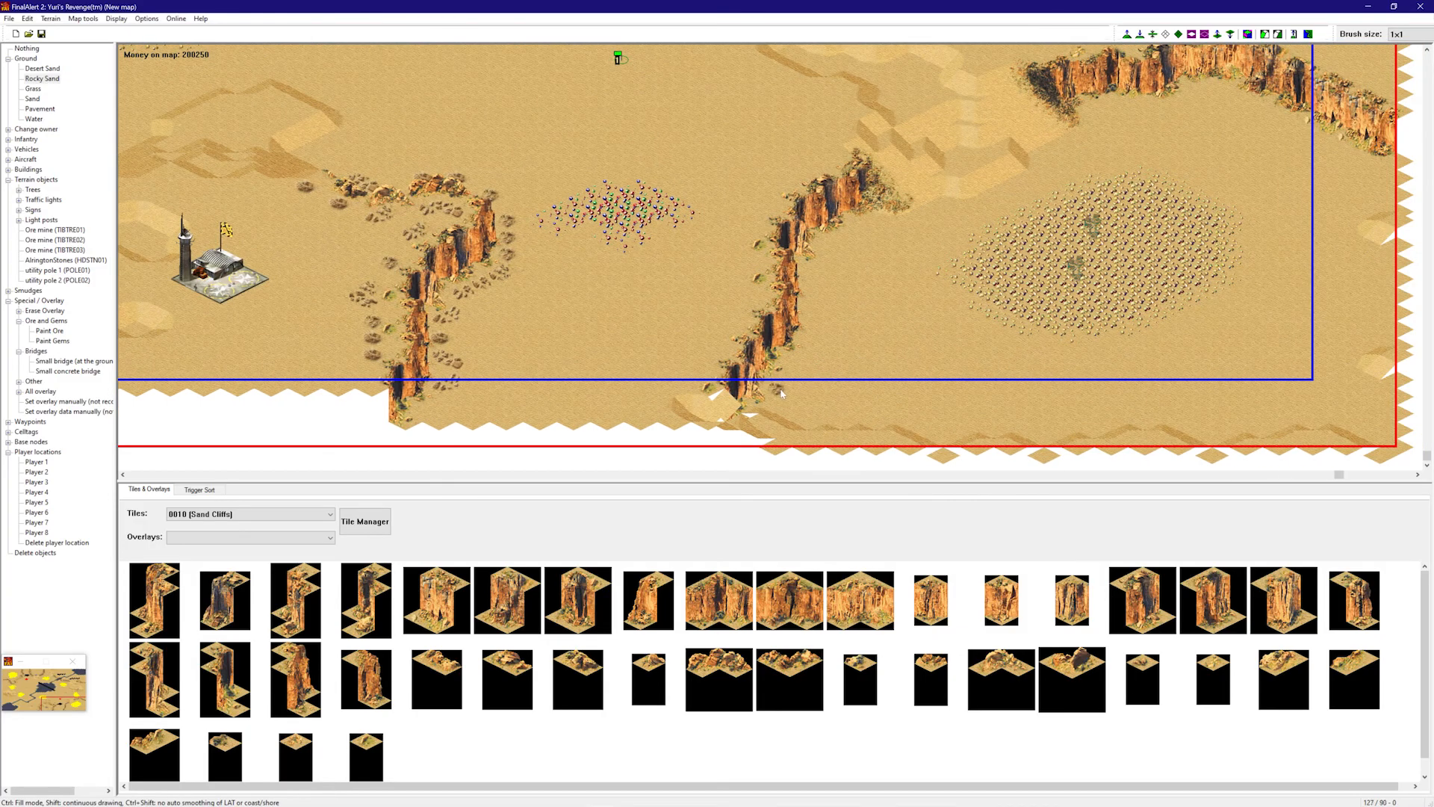
mouse_move(803, 364)
left_mouse_down()
mouse_move(824, 330)
mouse_move(818, 302)
left_mouse_up()
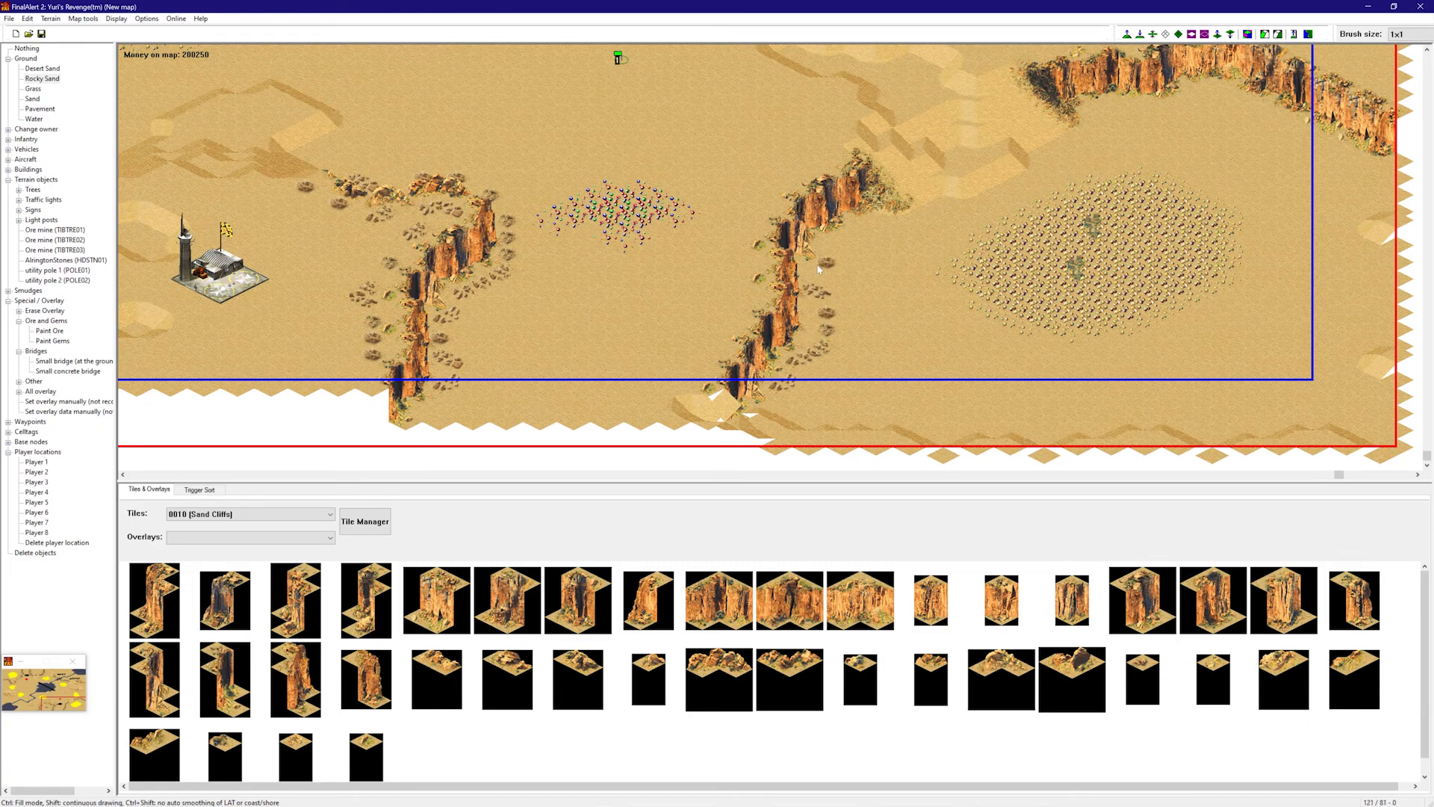
mouse_move(828, 245)
left_mouse_down()
mouse_move(857, 238)
mouse_move(840, 238)
left_mouse_up()
left_click(812, 285)
left_click(688, 356)
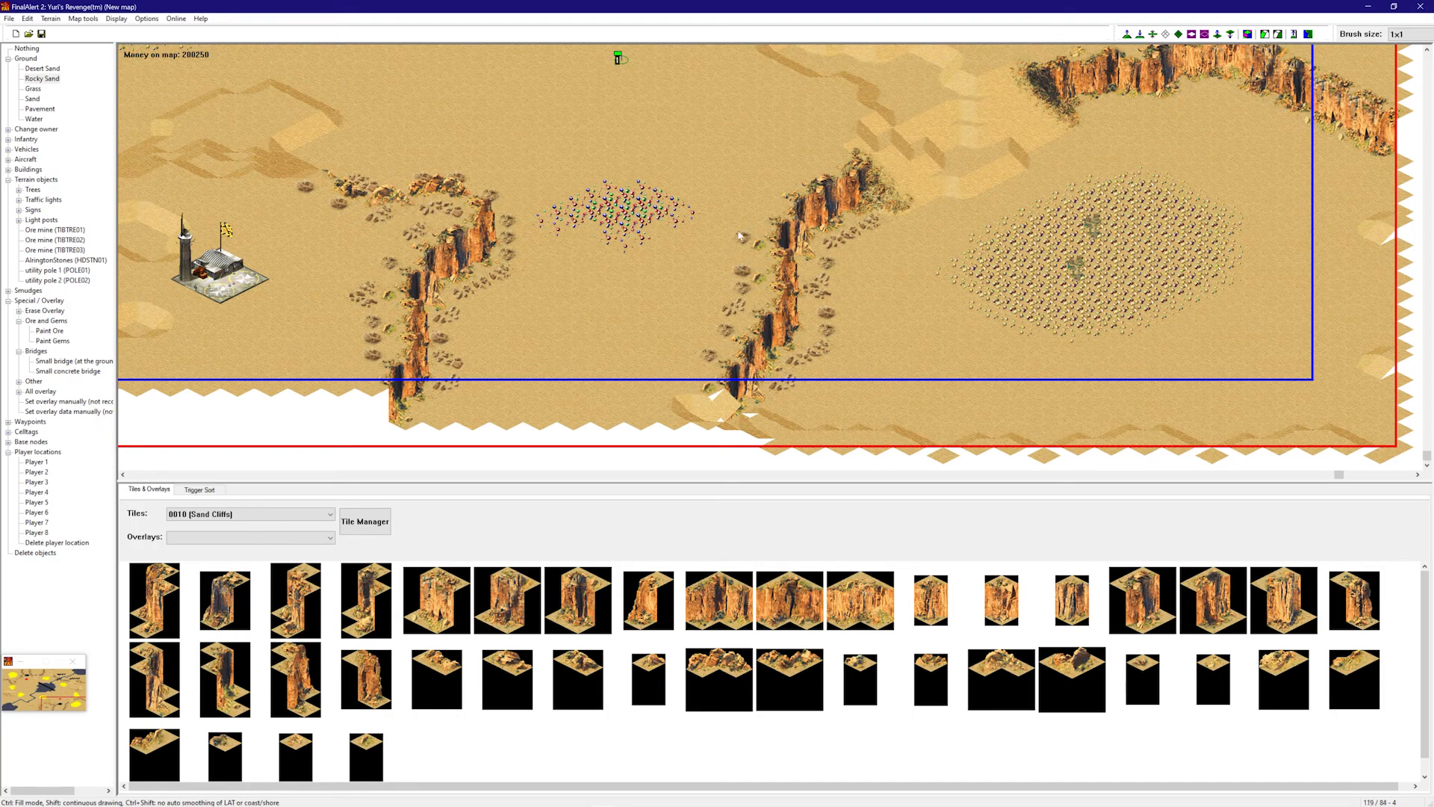
mouse_move(755, 211)
left_mouse_down()
mouse_move(780, 177)
mouse_move(821, 162)
mouse_move(778, 182)
left_mouse_up()
- Paint a Rocky Sand trail along the cliff near the eastern border
scroll(779, 181, "up", 3)
mouse_move(1049, 219)
left_mouse_down()
mouse_move(1262, 187)
mouse_move(1312, 210)
mouse_move(1195, 191)
mouse_move(1120, 199)
mouse_move(1065, 236)
left_mouse_up()
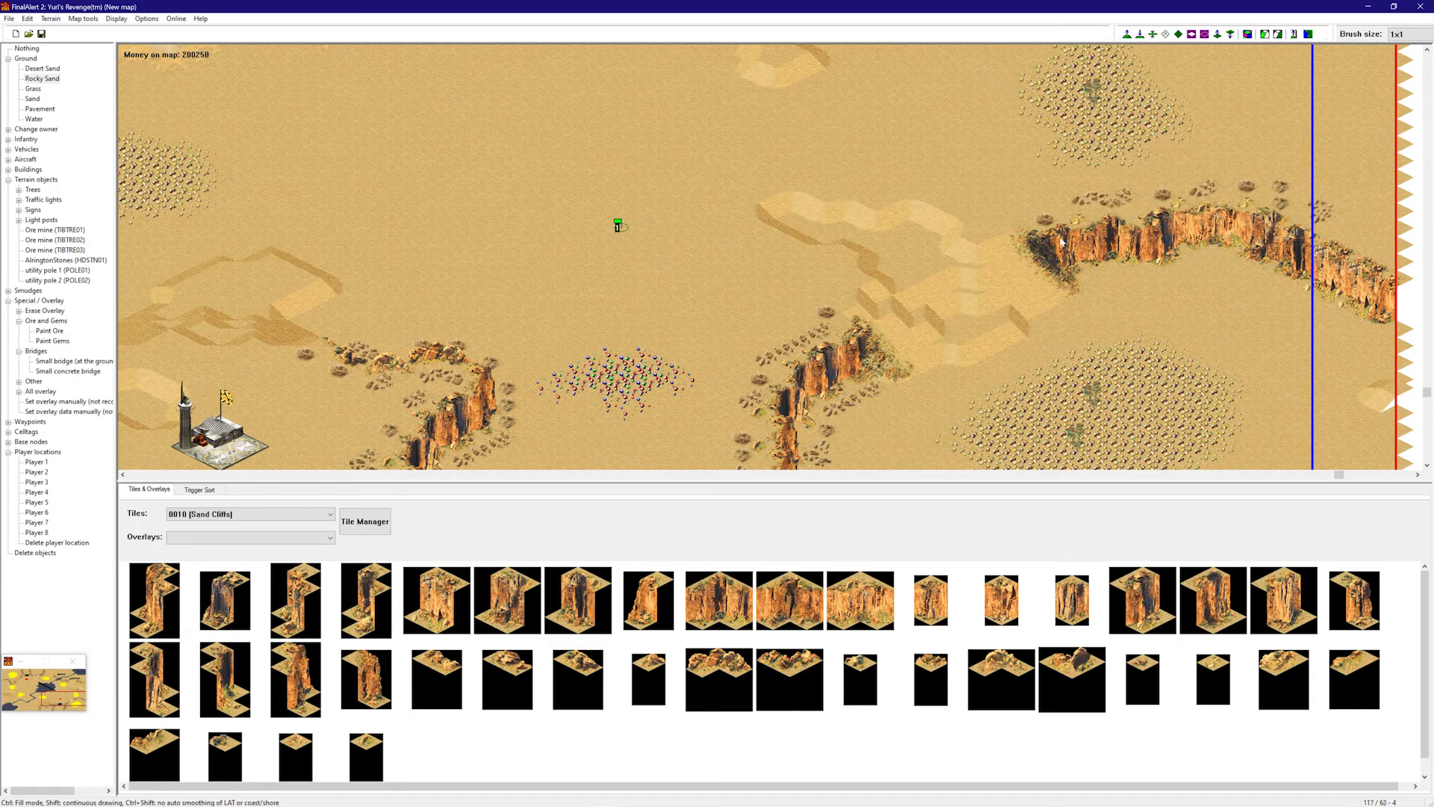
left_click_drag(1188, 272, 1235, 268)
left_click(1251, 281)
left_click_drag(1245, 281, 1301, 294)
mouse_move(1301, 302)
right_mouse_down()
mouse_move(903, 137)
mouse_move(672, 86)
right_mouse_up()
right_click_drag(675, 249, 452, 372)
- Switch to Pavement and pave sand patches behind and left of the airport
left_click(40, 87)
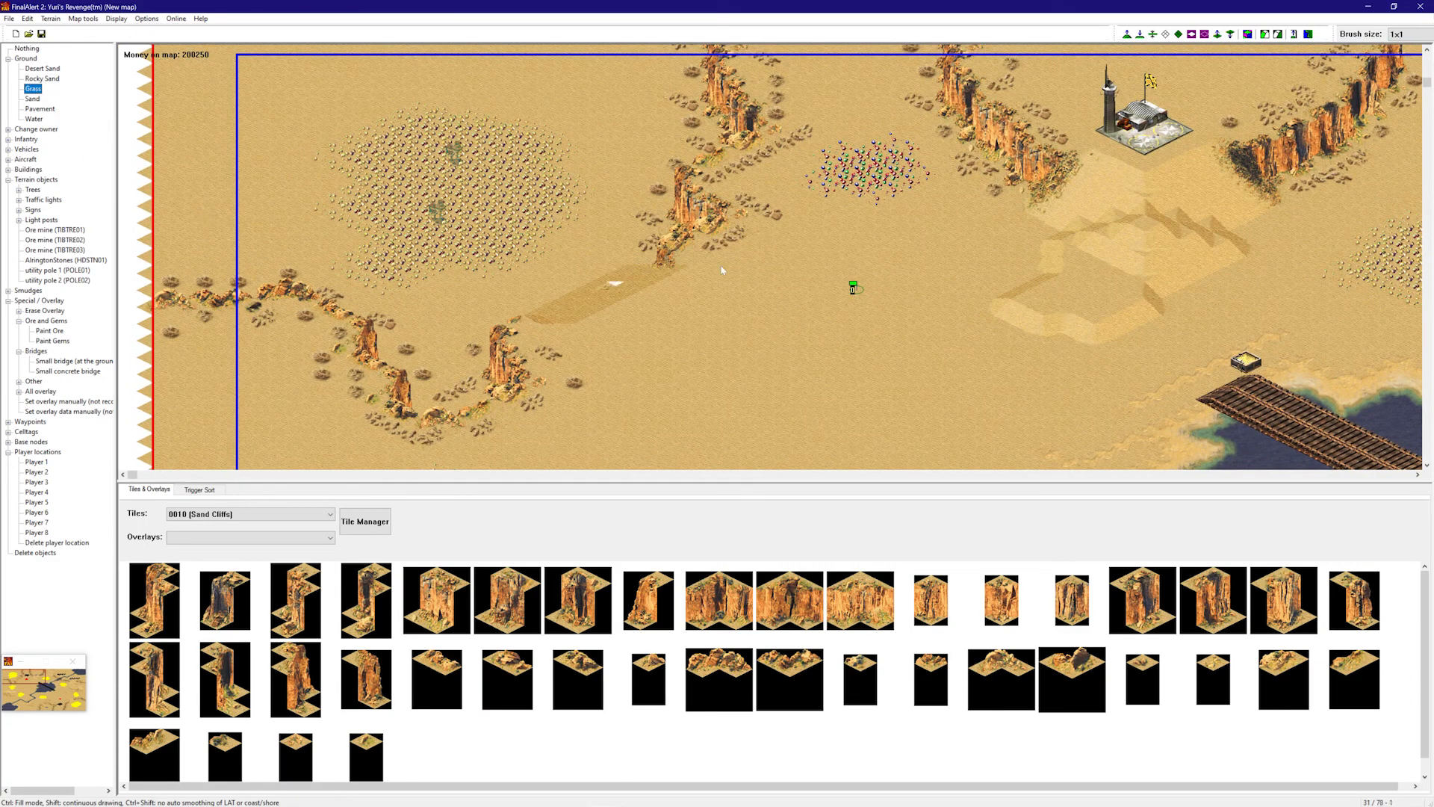
right_click_drag(729, 243, 765, 254)
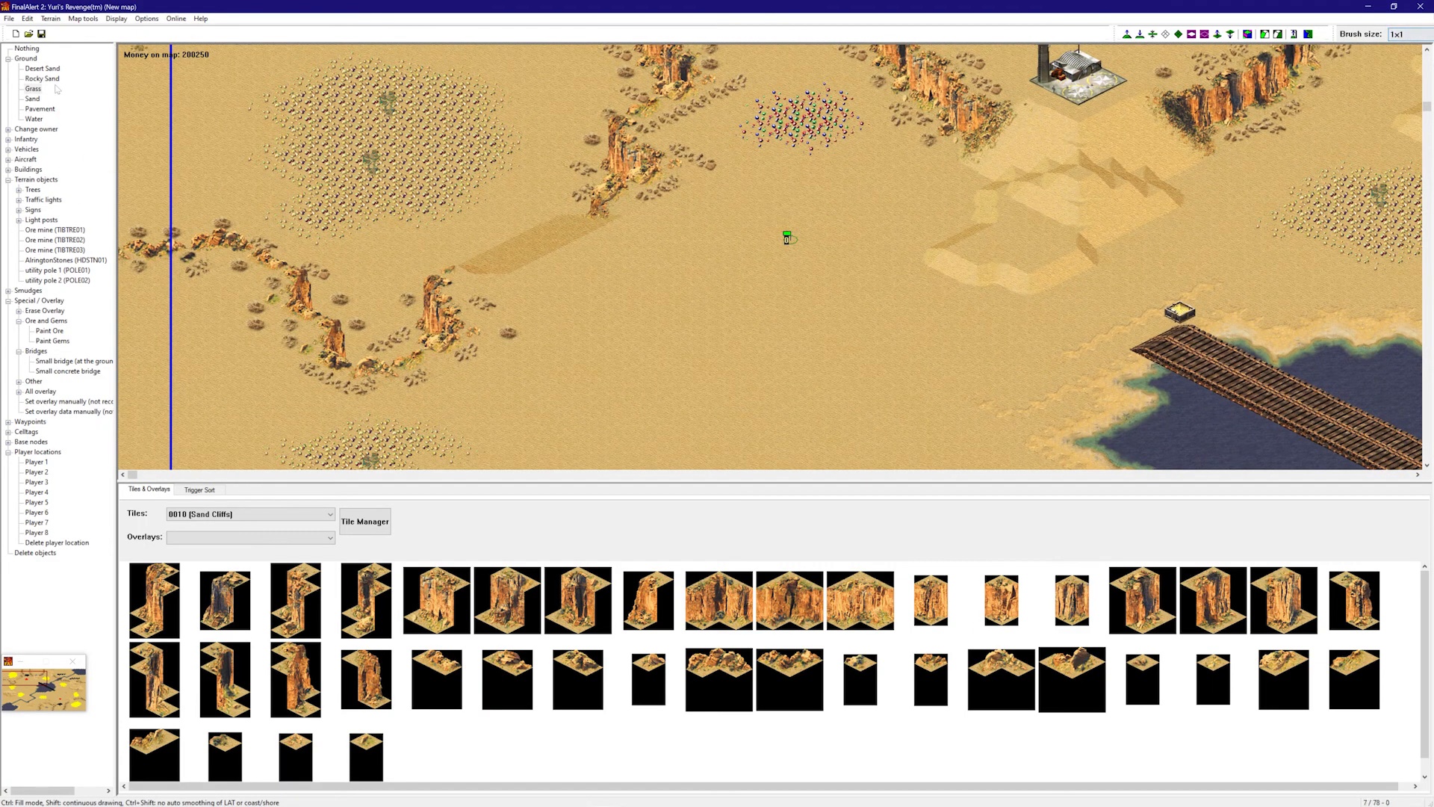
left_click(35, 120)
left_click(44, 110)
mouse_move(515, 291)
right_mouse_down()
mouse_move(473, 236)
mouse_move(888, 209)
right_mouse_up()
left_click(735, 217)
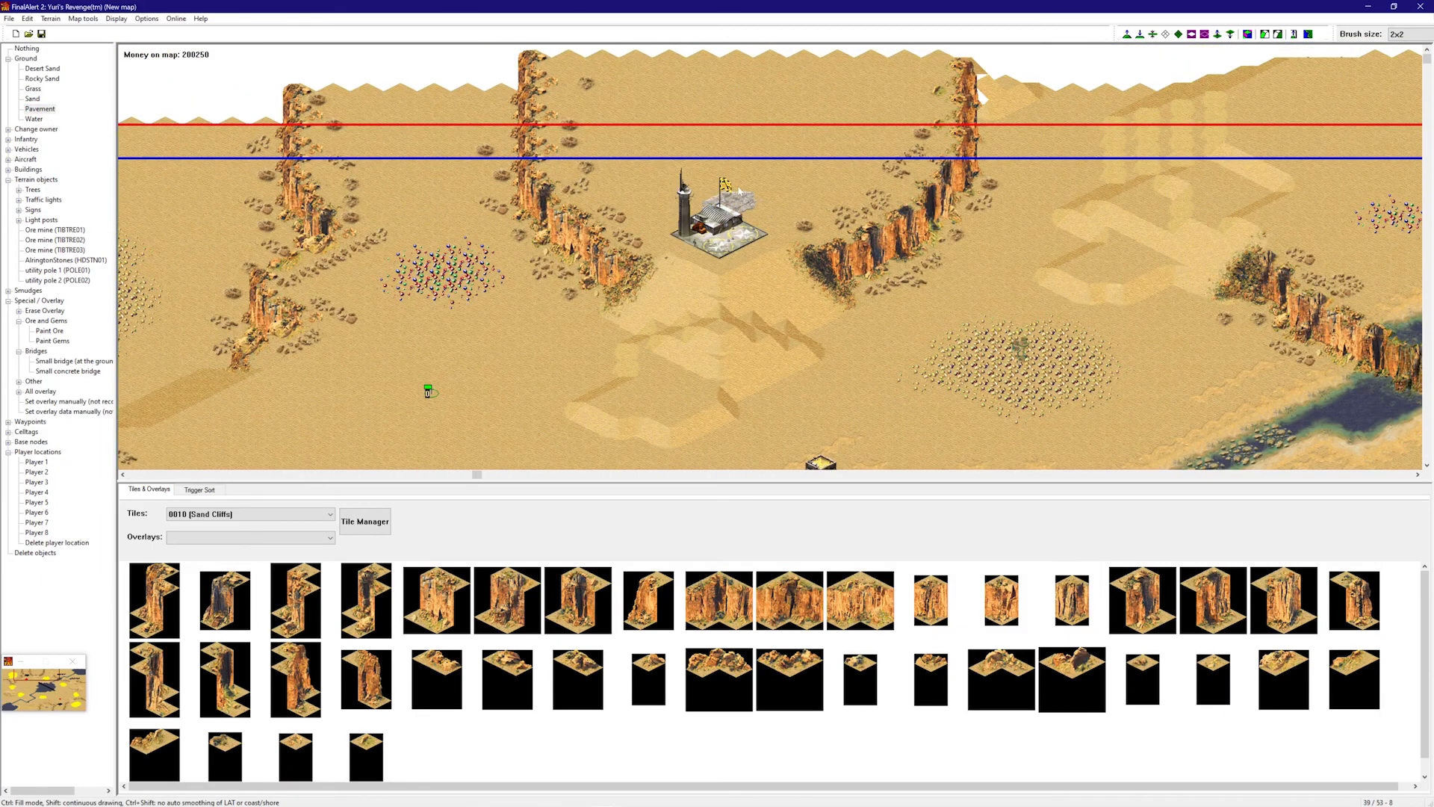
left_click(654, 210)
right_click_drag(695, 222, 660, 327)
right_click_drag(812, 131, 879, 87)
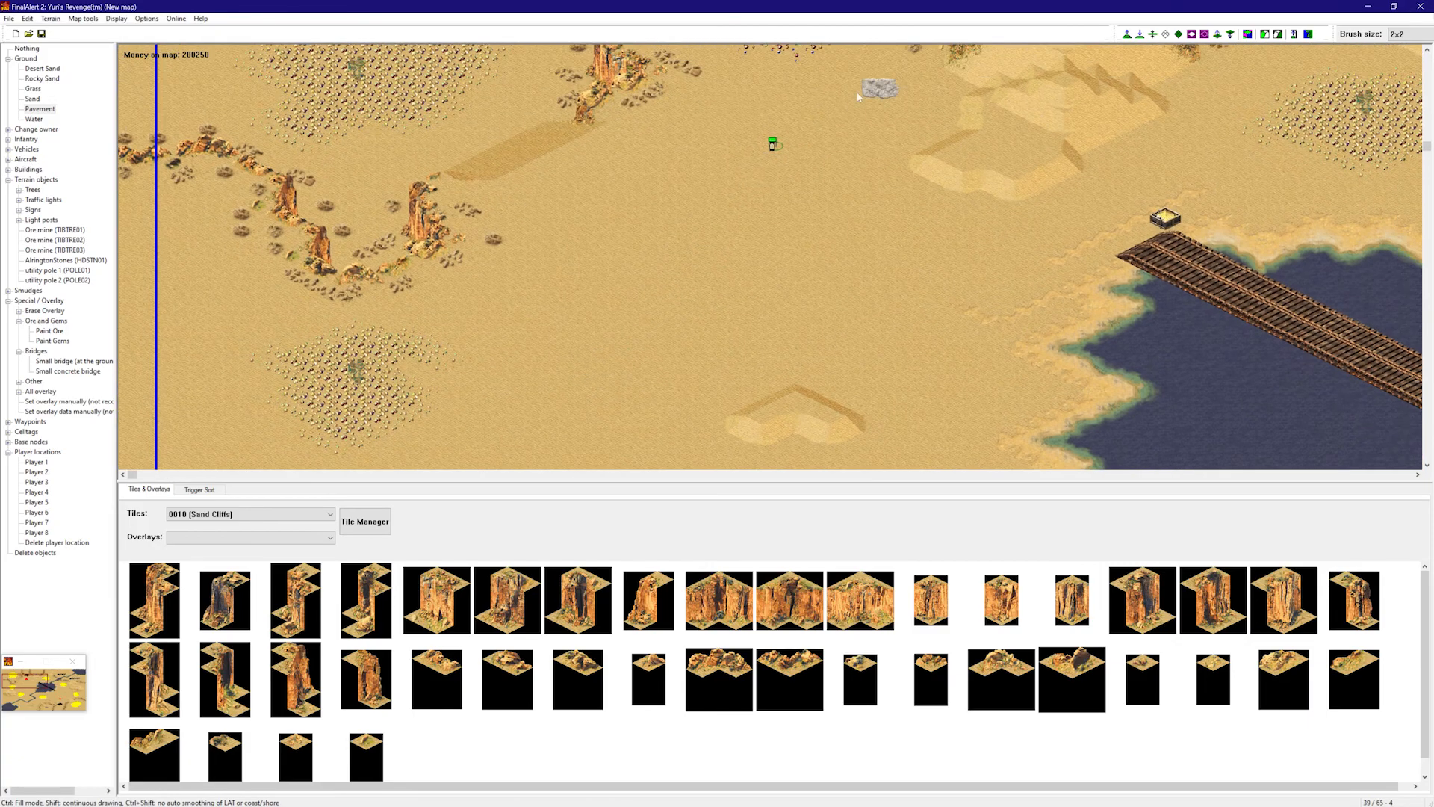
left_click_drag(770, 139, 744, 165)
left_click(801, 154)
left_click(714, 204)
- Paint a ring of Pavement around the Tech Oil Derrick
right_click_drag(874, 196, 1240, 119)
right_click_drag(1022, 144, 1262, 105)
right_click_drag(1082, 141, 1225, 351)
right_click_drag(1015, 250, 1195, 142)
right_click_drag(1172, 189, 1274, 149)
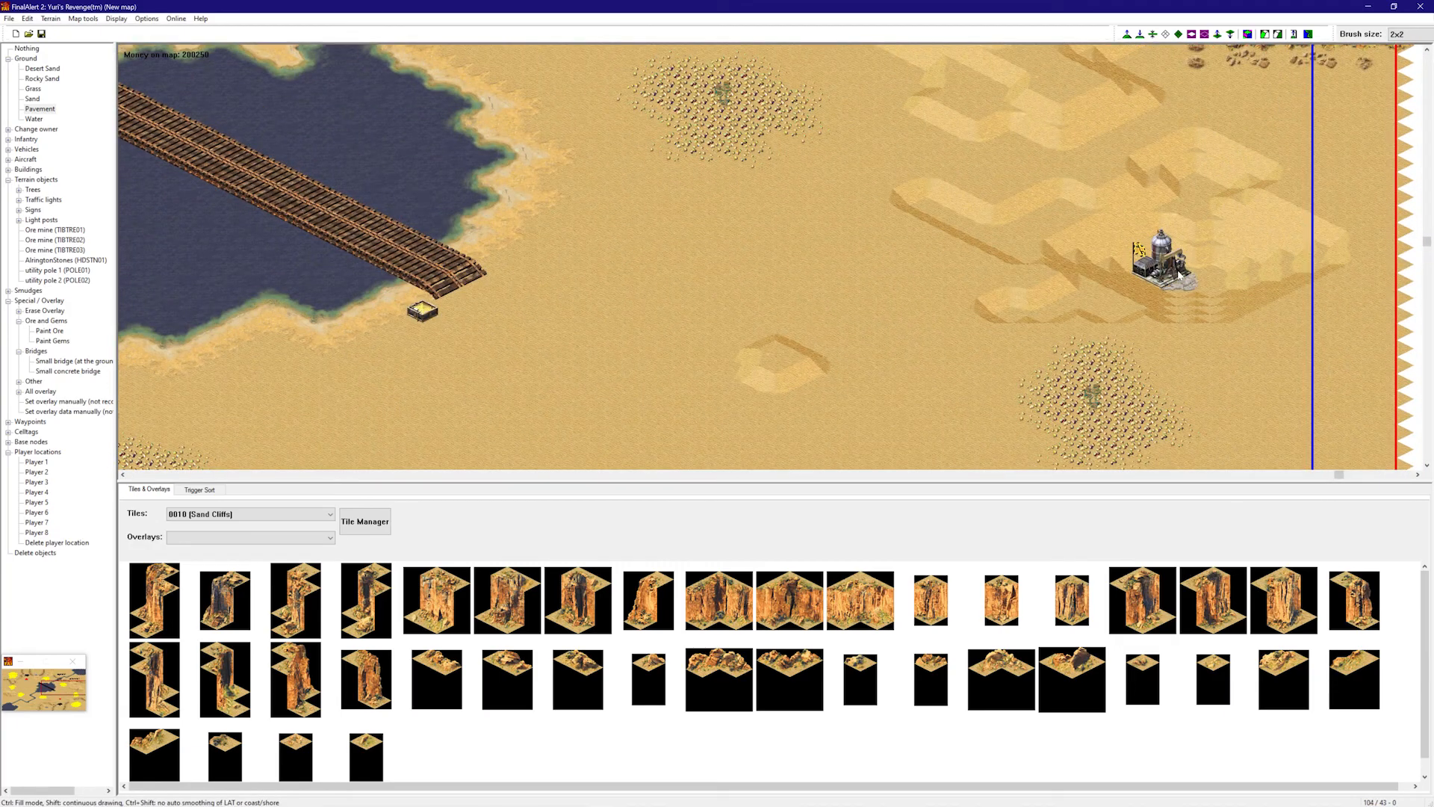
right_click_drag(1173, 275, 515, 232)
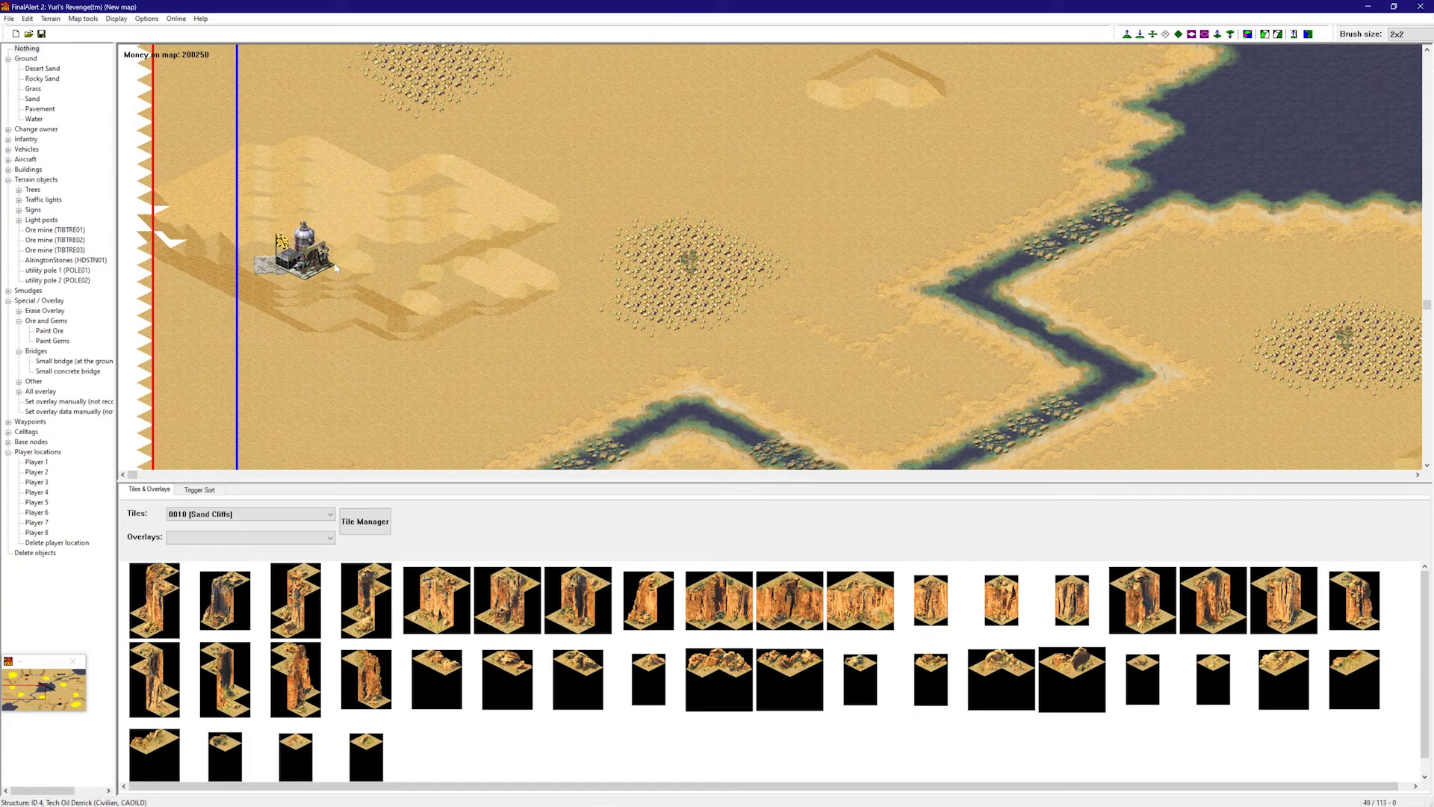
left_click(37, 110)
right_click_drag(485, 151, 1000, 365)
mouse_move(792, 246)
left_mouse_down()
mouse_move(833, 241)
mouse_move(799, 299)
mouse_move(702, 284)
mouse_move(667, 236)
left_mouse_up()
mouse_move(675, 238)
right_mouse_down()
mouse_move(870, 269)
mouse_move(1116, 153)
right_mouse_up()
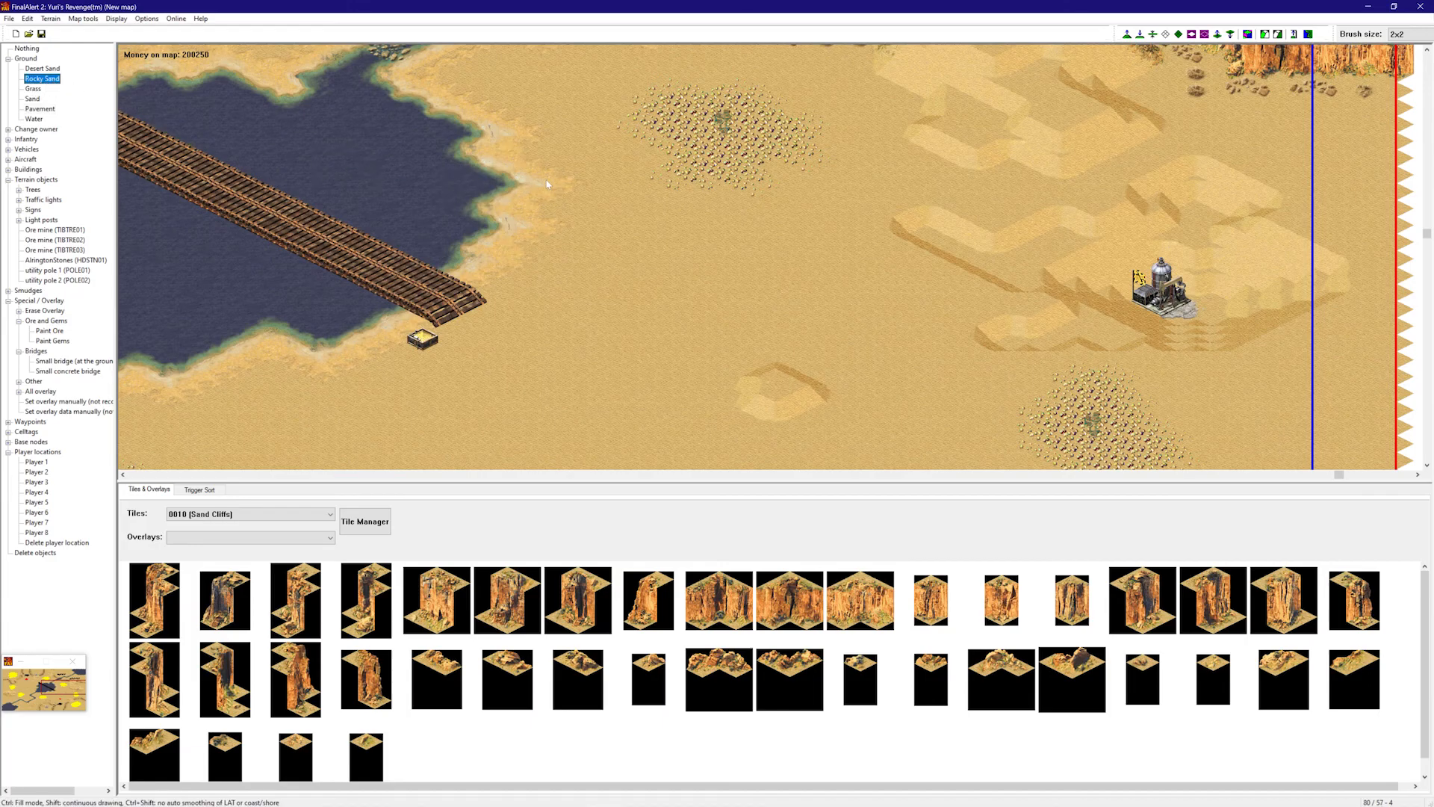
- Paint Rocky Sand along the top and right edges of the ore fields
right_click_drag(636, 187, 716, 112)
right_click_drag(732, 215, 1120, 129)
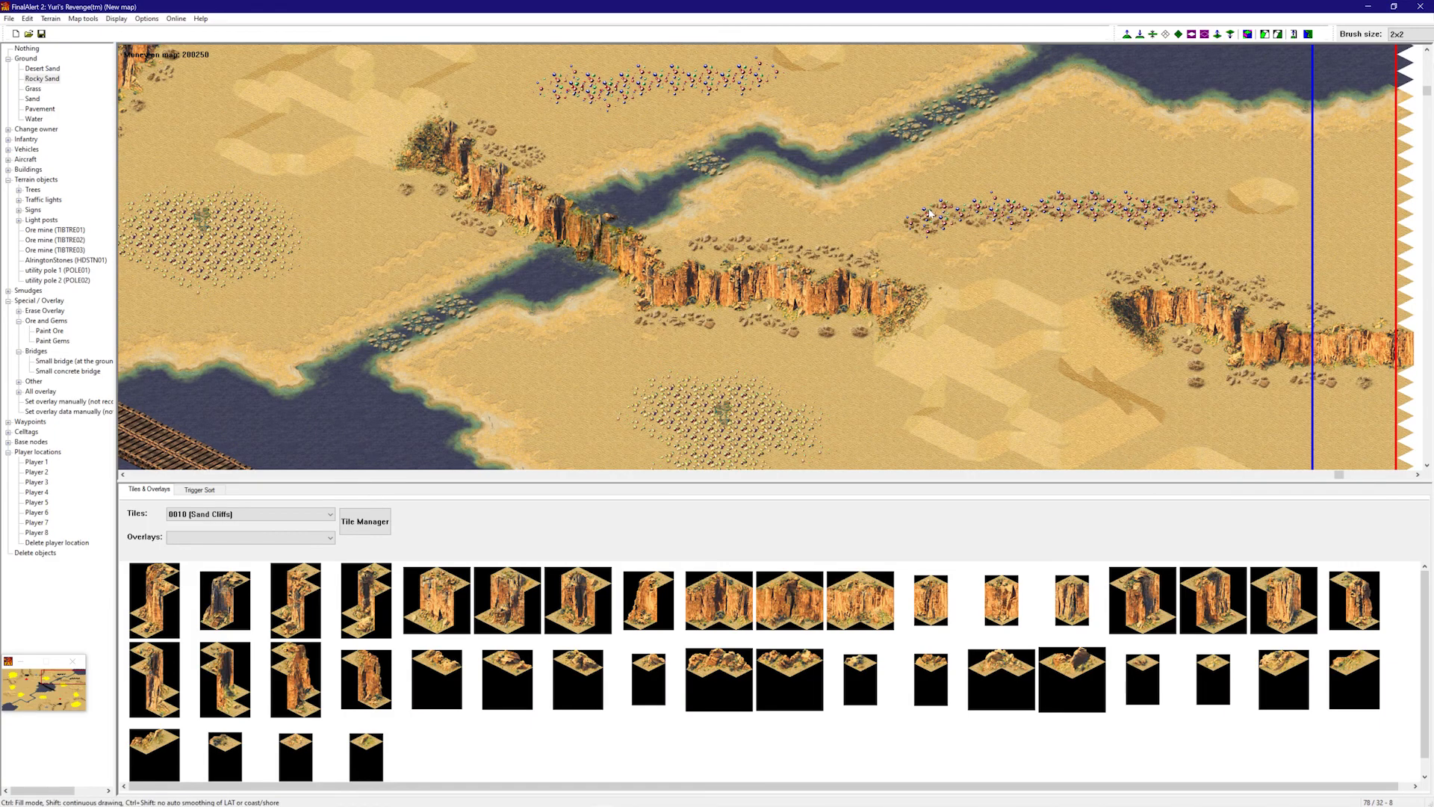
right_click_drag(919, 217, 844, 179)
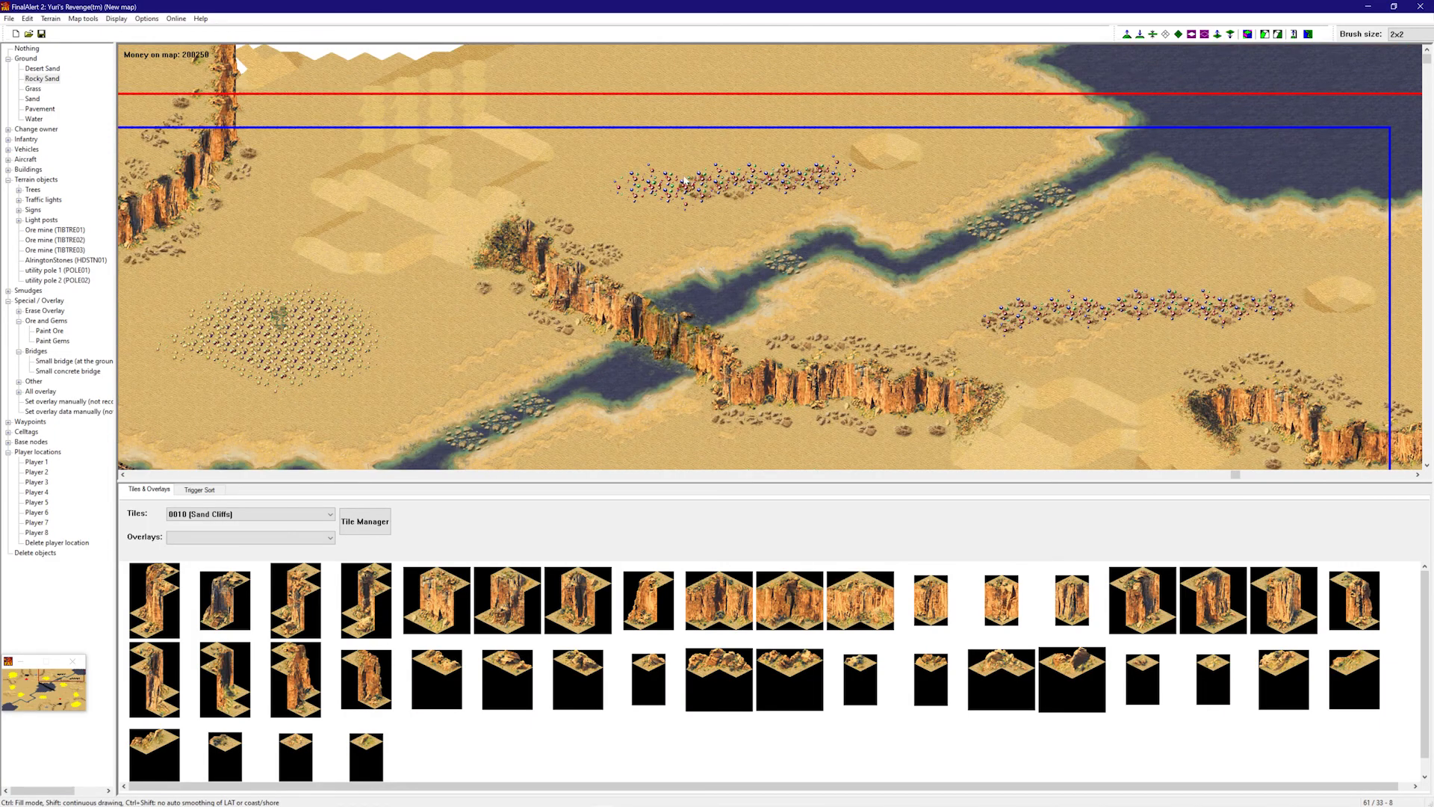
right_click_drag(641, 179, 567, 232)
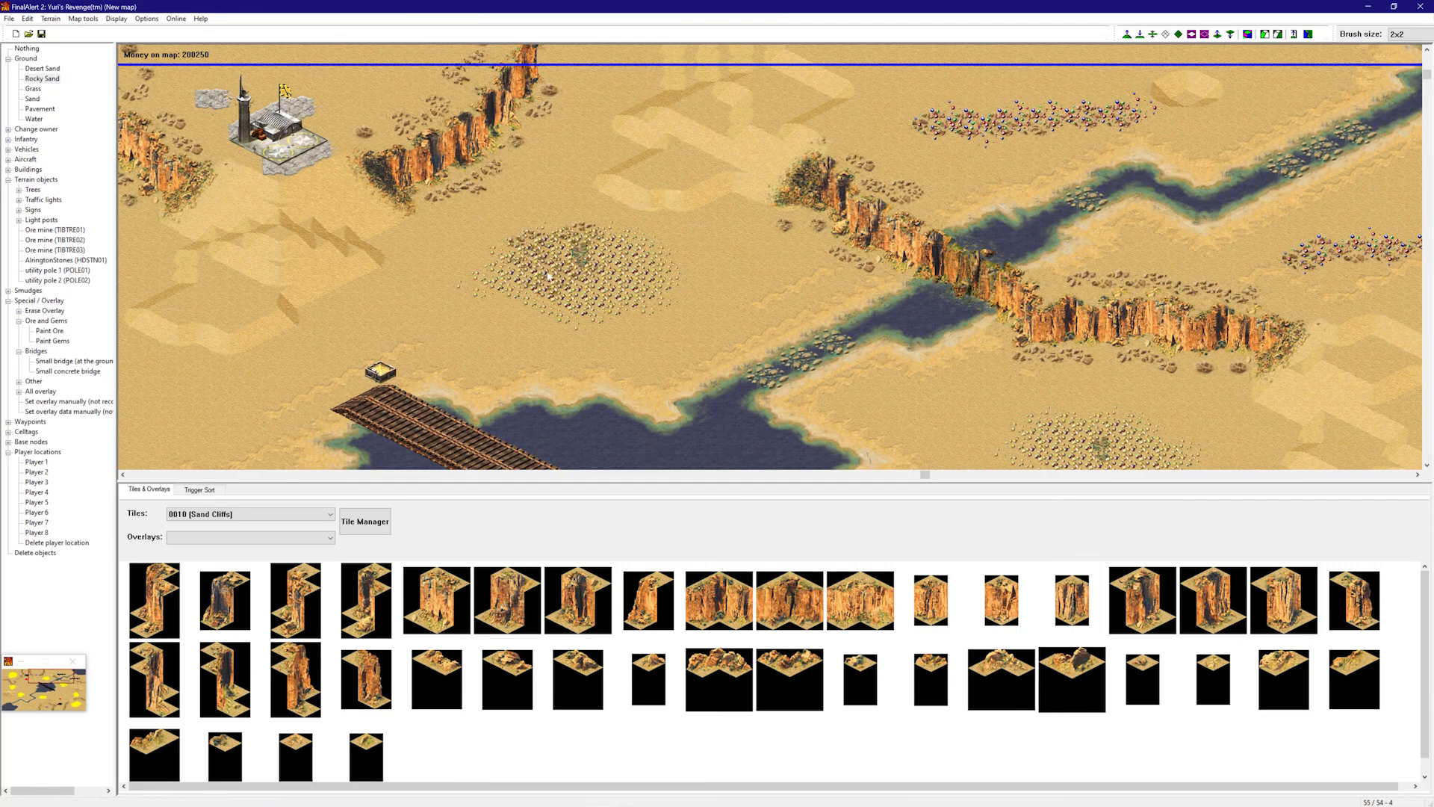
mouse_move(568, 257)
left_mouse_down()
mouse_move(631, 249)
mouse_move(617, 287)
mouse_move(565, 319)
mouse_move(515, 314)
mouse_move(560, 288)
mouse_move(647, 275)
left_mouse_up()
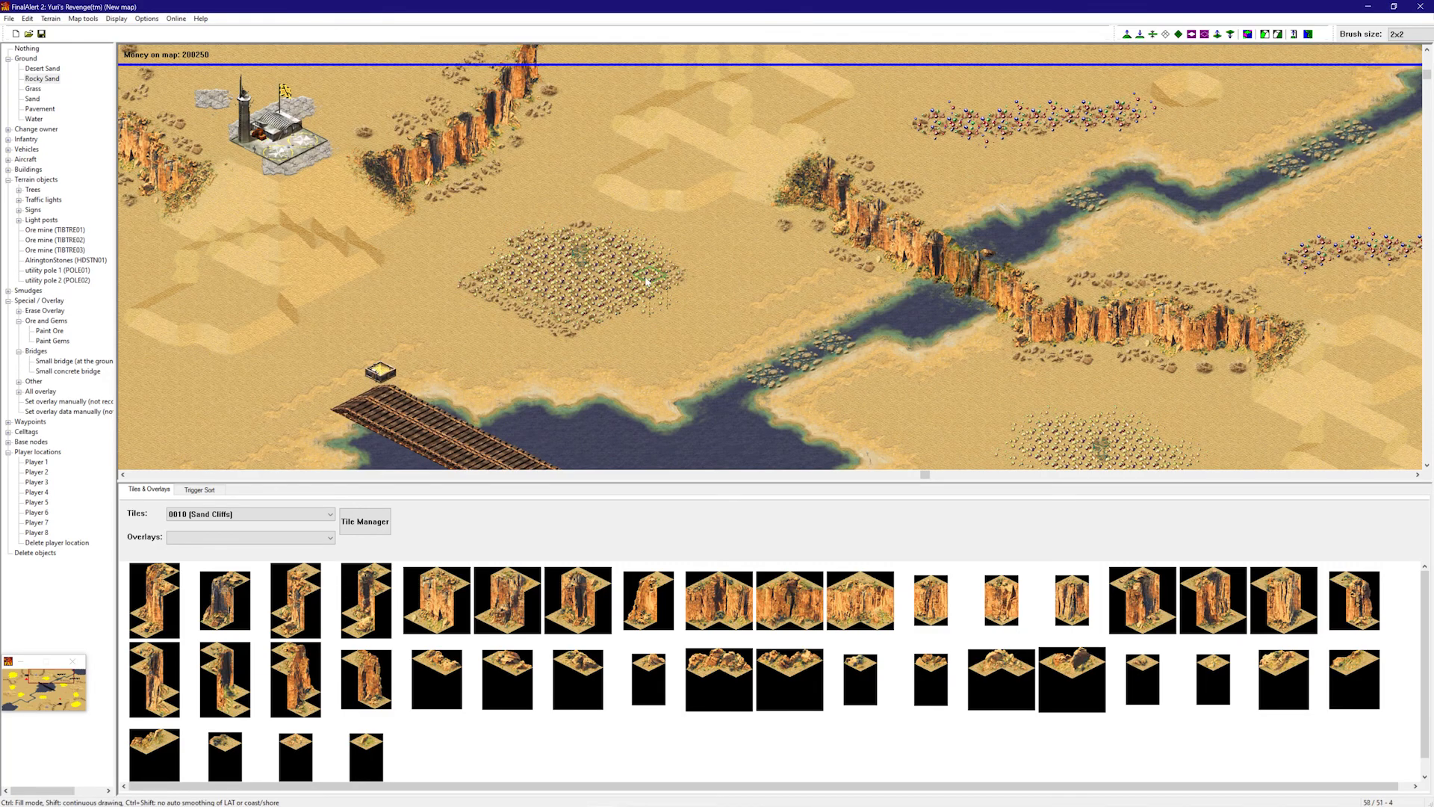
mouse_move(536, 252)
left_mouse_down()
mouse_move(486, 271)
mouse_move(567, 329)
mouse_move(676, 278)
left_mouse_up()
mouse_move(652, 231)
right_mouse_down()
mouse_move(247, 213)
mouse_move(187, 288)
right_mouse_up()
mouse_move(405, 252)
left_mouse_down()
mouse_move(523, 321)
mouse_move(418, 381)
mouse_move(426, 409)
mouse_move(516, 374)
mouse_move(403, 395)
mouse_move(329, 343)
mouse_move(348, 275)
mouse_move(534, 358)
mouse_move(552, 273)
mouse_move(504, 252)
left_mouse_up()
right_click_drag(538, 243, 672, 276)
mouse_move(753, 219)
left_mouse_down()
mouse_move(795, 258)
mouse_move(762, 261)
left_mouse_up()
- Thicken Rocky Sand around the central and bottom-right ore fields and finish their upper edges
mouse_move(758, 273)
right_mouse_down()
mouse_move(785, 301)
mouse_move(732, 324)
mouse_move(650, 314)
right_mouse_up()
right_click_drag(590, 217, 541, 173)
mouse_move(529, 168)
left_mouse_down()
mouse_move(440, 145)
mouse_move(368, 161)
mouse_move(419, 183)
mouse_move(455, 172)
mouse_move(440, 224)
mouse_move(383, 207)
mouse_move(474, 213)
mouse_move(671, 366)
mouse_move(710, 424)
mouse_move(704, 384)
mouse_move(771, 375)
left_mouse_up()
right_click_drag(770, 375, 763, 392)
mouse_move(657, 396)
left_mouse_down()
mouse_move(739, 336)
mouse_move(657, 304)
left_mouse_up()
mouse_move(641, 316)
right_mouse_down()
mouse_move(657, 374)
mouse_move(947, 282)
mouse_move(926, 233)
right_mouse_up()
mouse_move(749, 244)
left_mouse_down()
mouse_move(688, 258)
mouse_move(729, 269)
mouse_move(635, 224)
mouse_move(628, 295)
mouse_move(617, 210)
mouse_move(705, 204)
left_mouse_up()
right_click_drag(745, 218, 880, 261)
mouse_move(859, 344)
left_mouse_down()
mouse_move(766, 371)
mouse_move(853, 361)
mouse_move(810, 360)
left_mouse_up()
right_click_drag(1120, 340, 1301, 288)
mouse_move(1075, 239)
left_mouse_down()
mouse_move(1126, 236)
mouse_move(1100, 149)
mouse_move(1045, 179)
mouse_move(1078, 196)
mouse_move(1042, 151)
mouse_move(1113, 140)
mouse_move(1132, 224)
mouse_move(1068, 246)
left_mouse_up()
right_click_drag(1083, 236, 1101, 280)
mouse_move(1162, 201)
left_mouse_down()
mouse_move(1107, 185)
mouse_move(1004, 298)
mouse_move(1018, 262)
mouse_move(1128, 228)
mouse_move(1083, 297)
mouse_move(1195, 258)
mouse_move(1217, 224)
mouse_move(1154, 261)
mouse_move(1093, 232)
left_mouse_up()
right_click_drag(964, 307, 1344, 116)
right_click_drag(1252, 169, 1285, 250)
mouse_move(773, 357)
left_mouse_down()
mouse_move(717, 263)
mouse_move(721, 351)
mouse_move(769, 287)
mouse_move(689, 274)
mouse_move(785, 257)
left_mouse_up()
mouse_move(1195, 183)
right_mouse_down()
mouse_move(1082, 141)
mouse_move(487, 201)
right_mouse_up()
mouse_move(657, 279)
right_mouse_down()
mouse_move(646, 385)
mouse_move(707, 304)
mouse_move(388, 196)
right_mouse_up()
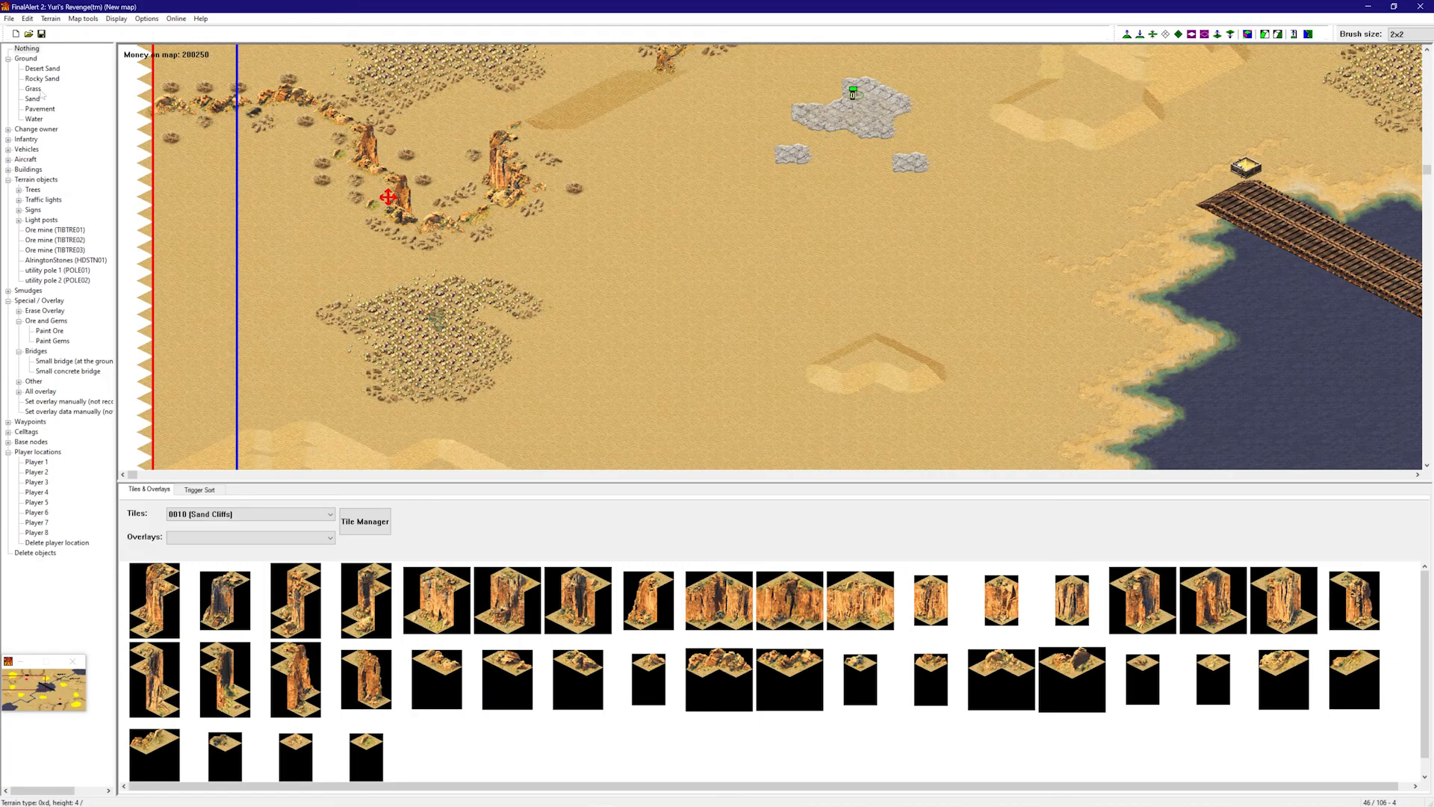
- Switch to Grass and paint grass trails around and near the hill
left_click(33, 90)
right_click_drag(792, 202, 1424, 57)
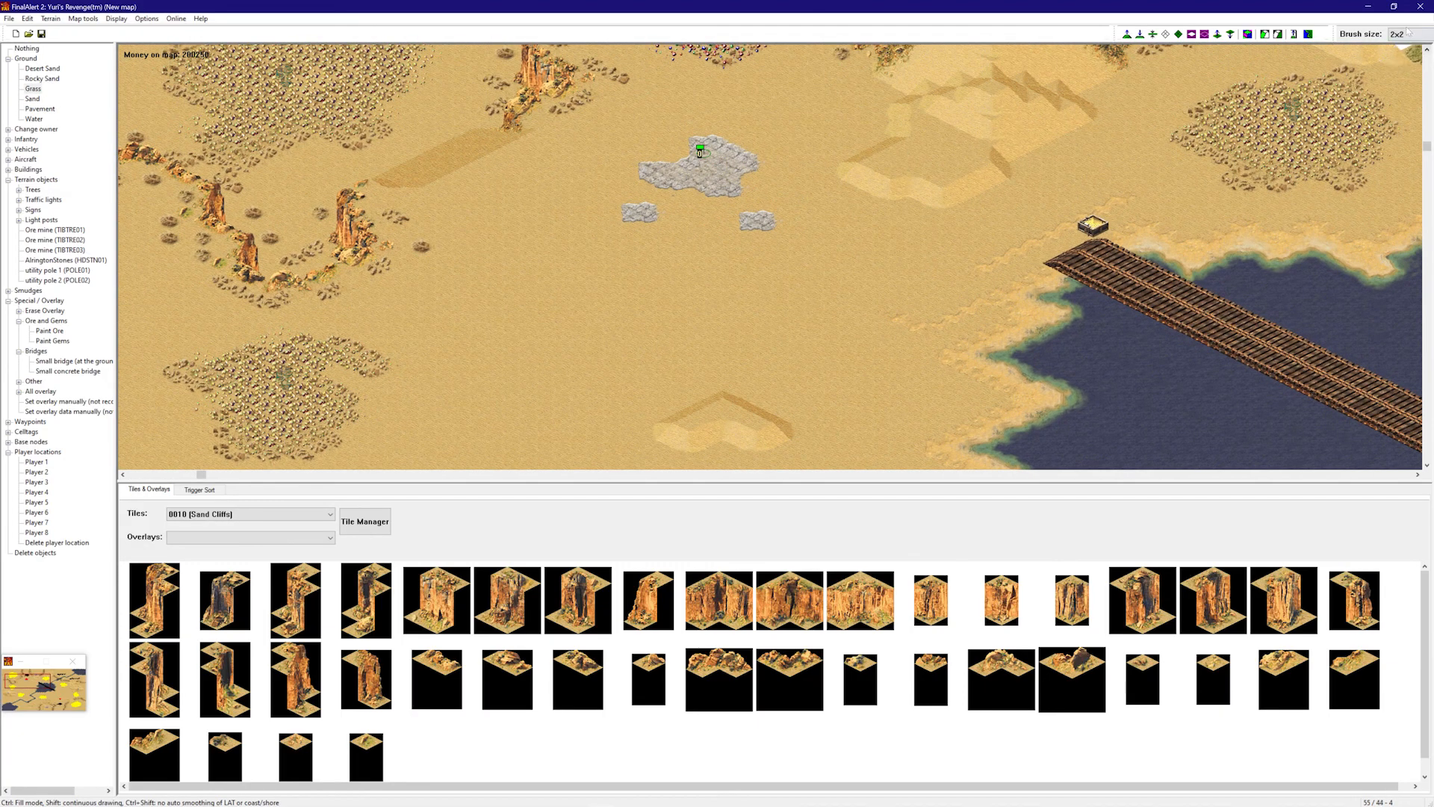
right_click_drag(812, 179, 797, 143)
mouse_move(822, 209)
left_mouse_down()
mouse_move(866, 334)
mouse_move(558, 408)
left_mouse_up()
right_click_drag(558, 408, 523, 447)
left_click_drag(833, 270, 688, 448)
right_click_drag(687, 448, 700, 482)
mouse_move(998, 158)
left_mouse_down()
mouse_move(667, 193)
mouse_move(674, 179)
left_mouse_up()
right_click_drag(665, 178, 385, 164)
mouse_move(613, 108)
left_mouse_down()
mouse_move(628, 204)
mouse_move(360, 285)
left_mouse_up()
- Add grass trails up the hill's right side, a large loop, and strokes above the ore field
scroll(729, 313, "down", 3)
right_click_drag(360, 290, 614, 404)
left_click_drag(530, 201, 588, 360)
left_click_drag(904, 350, 968, 232)
right_click_drag(968, 231, 1145, 141)
mouse_move(899, 143)
left_mouse_down()
mouse_move(1075, 95)
mouse_move(929, 116)
left_mouse_up()
left_click_drag(1029, 121, 766, 155)
right_click_drag(759, 147, 724, 110)
mouse_move(549, 161)
left_mouse_down()
mouse_move(838, 182)
mouse_move(907, 206)
left_mouse_up()
mouse_move(644, 163)
left_mouse_down()
mouse_move(602, 168)
mouse_move(551, 224)
left_mouse_up()
- Paint long grass strands across the open desert, including a strip down-left
left_click_drag(869, 305, 950, 200)
right_click_drag(951, 203, 1073, 218)
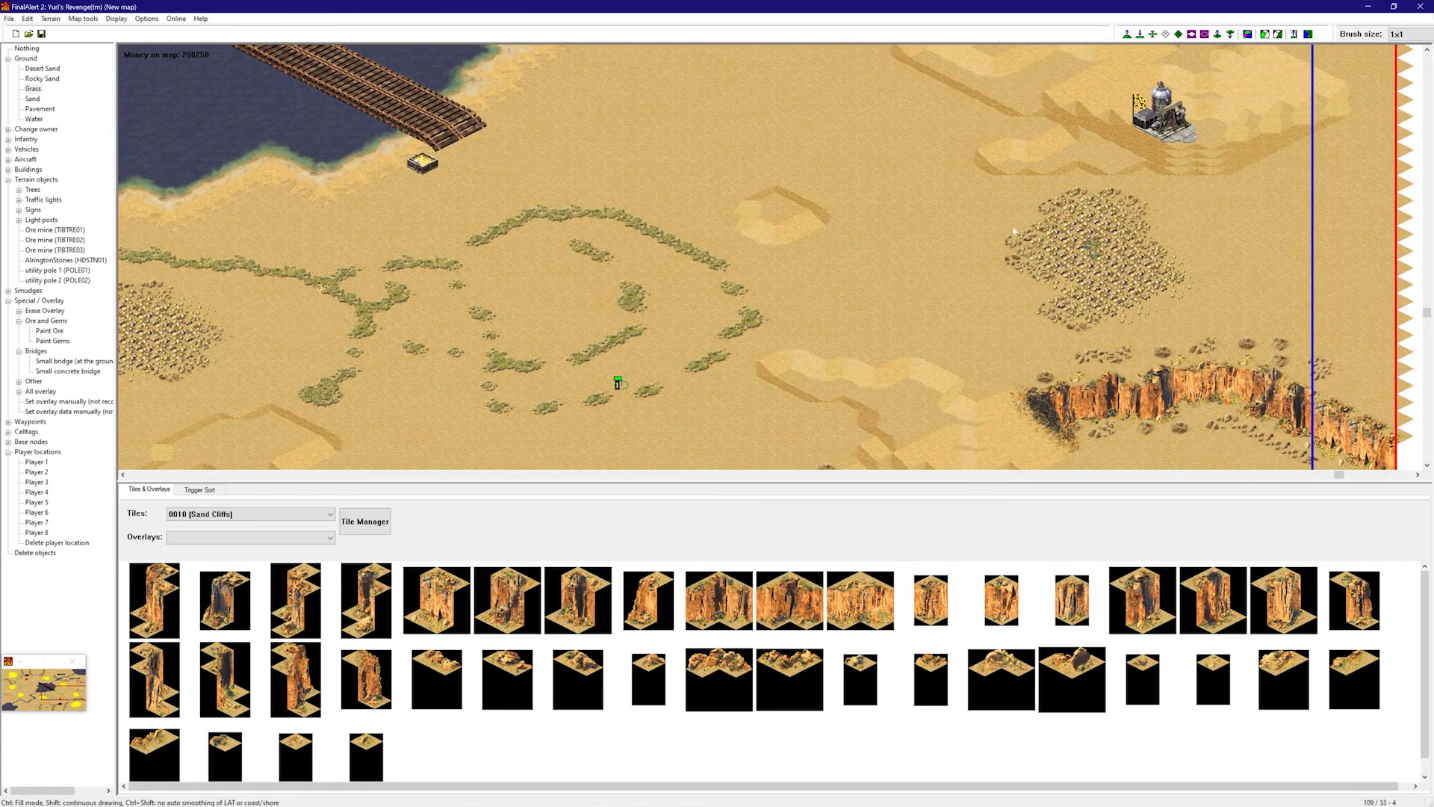
mouse_move(894, 294)
left_mouse_down()
mouse_move(642, 105)
mouse_move(794, 300)
mouse_move(773, 128)
mouse_move(793, 167)
left_mouse_up()
right_click_drag(851, 217, 861, 284)
left_click_drag(677, 306, 574, 336)
mouse_move(900, 350)
left_mouse_down()
mouse_move(1208, 411)
mouse_move(1214, 351)
mouse_move(1178, 355)
left_mouse_up()
mouse_move(957, 275)
left_mouse_down()
mouse_move(935, 288)
mouse_move(926, 328)
left_mouse_up()
mouse_move(1163, 287)
right_mouse_down()
mouse_move(1166, 265)
mouse_move(1315, 161)
right_mouse_up()
right_click_drag(1242, 261, 1403, 142)
- Add grass strips and patches near the map's top and a trail of patches up-right
right_click_drag(1076, 218, 1175, 69)
mouse_move(1080, 220)
left_mouse_down()
mouse_move(1277, 256)
mouse_move(993, 260)
left_mouse_up()
left_click_drag(1070, 357, 1088, 357)
right_click_drag(978, 276, 943, 215)
left_click_drag(917, 211, 874, 239)
right_click_drag(611, 279, 411, 345)
mouse_move(430, 307)
left_mouse_down()
mouse_move(557, 195)
mouse_move(654, 166)
left_mouse_up()
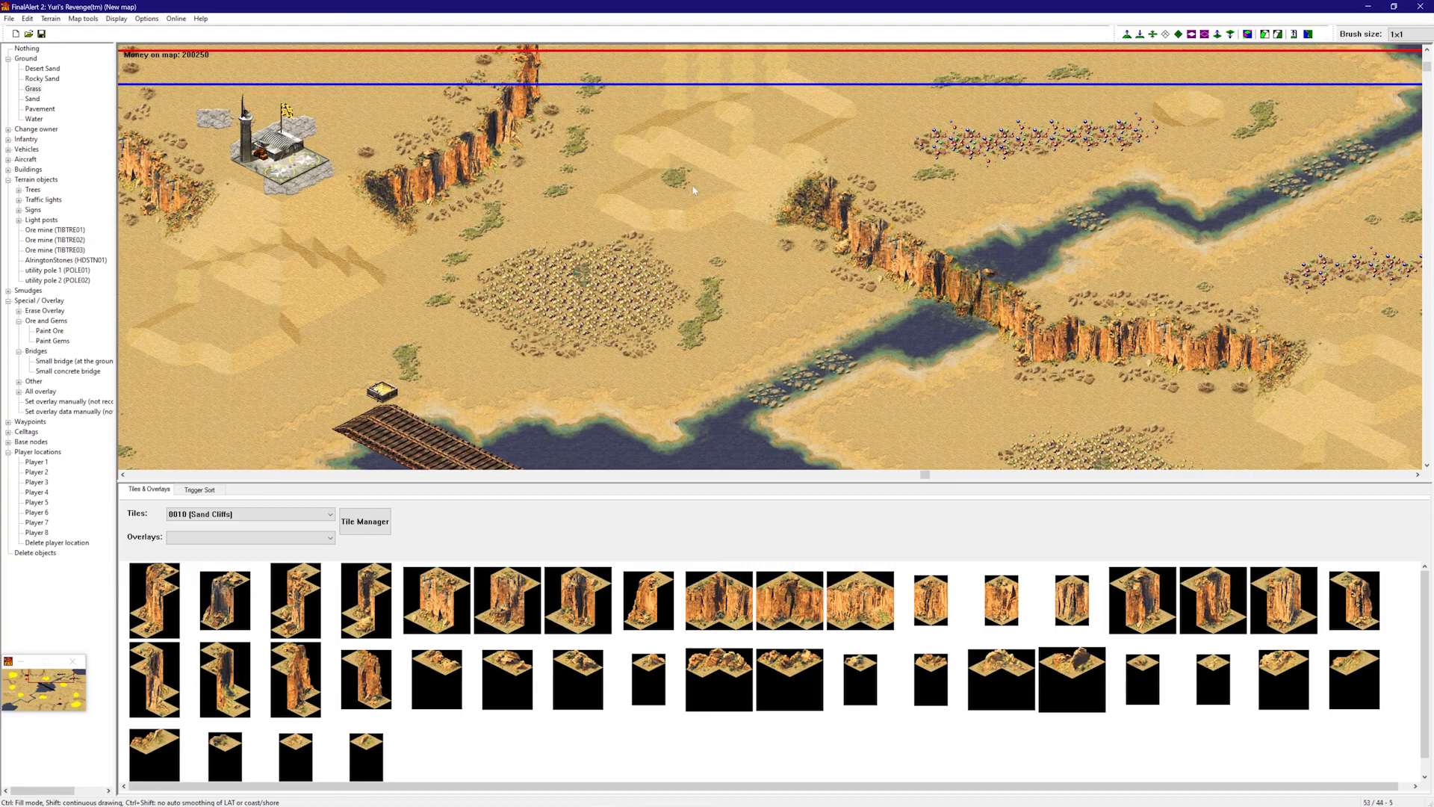
right_click_drag(694, 190, 579, 296)
left_click(591, 270)
left_click(661, 228)
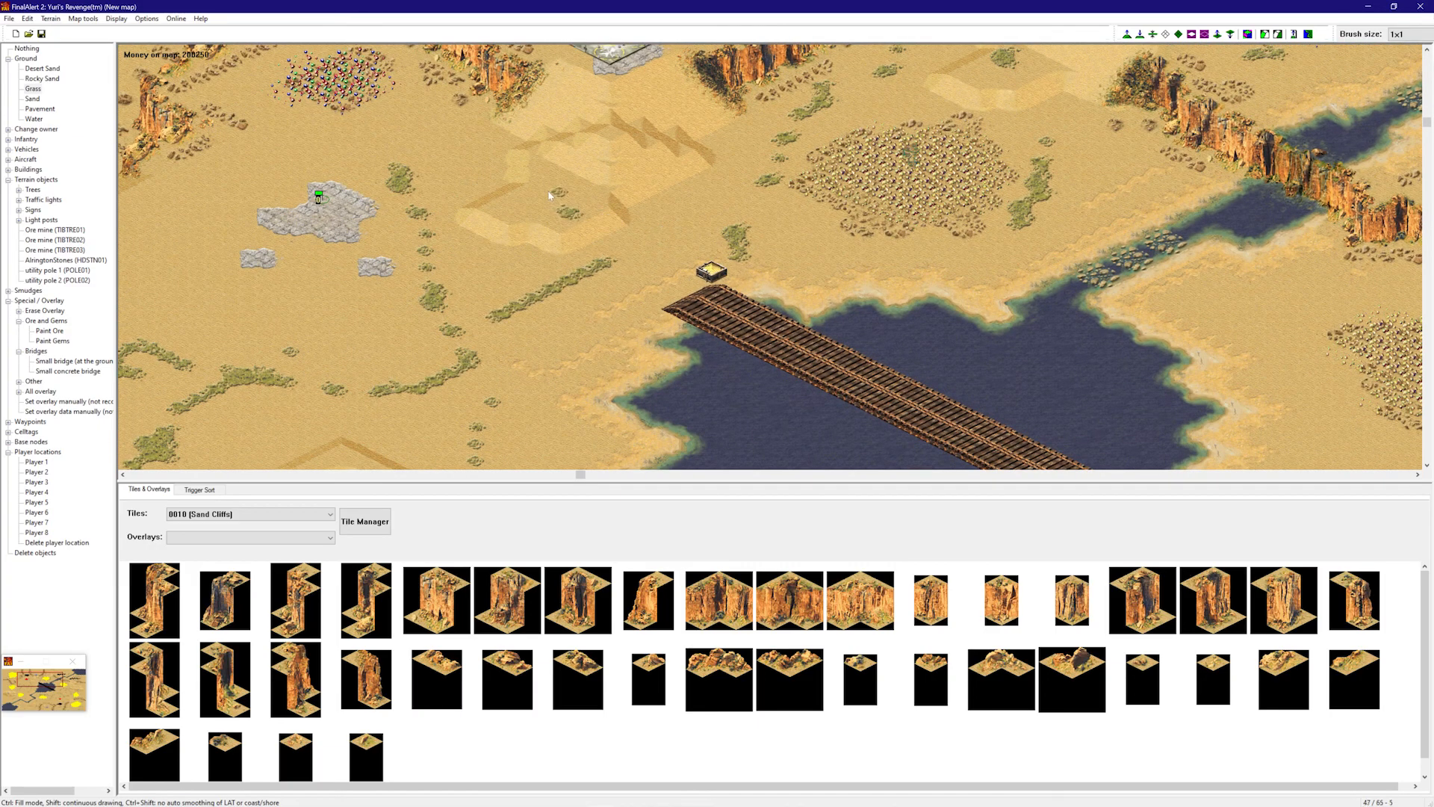
- Scatter further grass strokes across the remaining desert areas
right_click_drag(549, 196, 954, 68)
right_click_drag(626, 128, 524, 261)
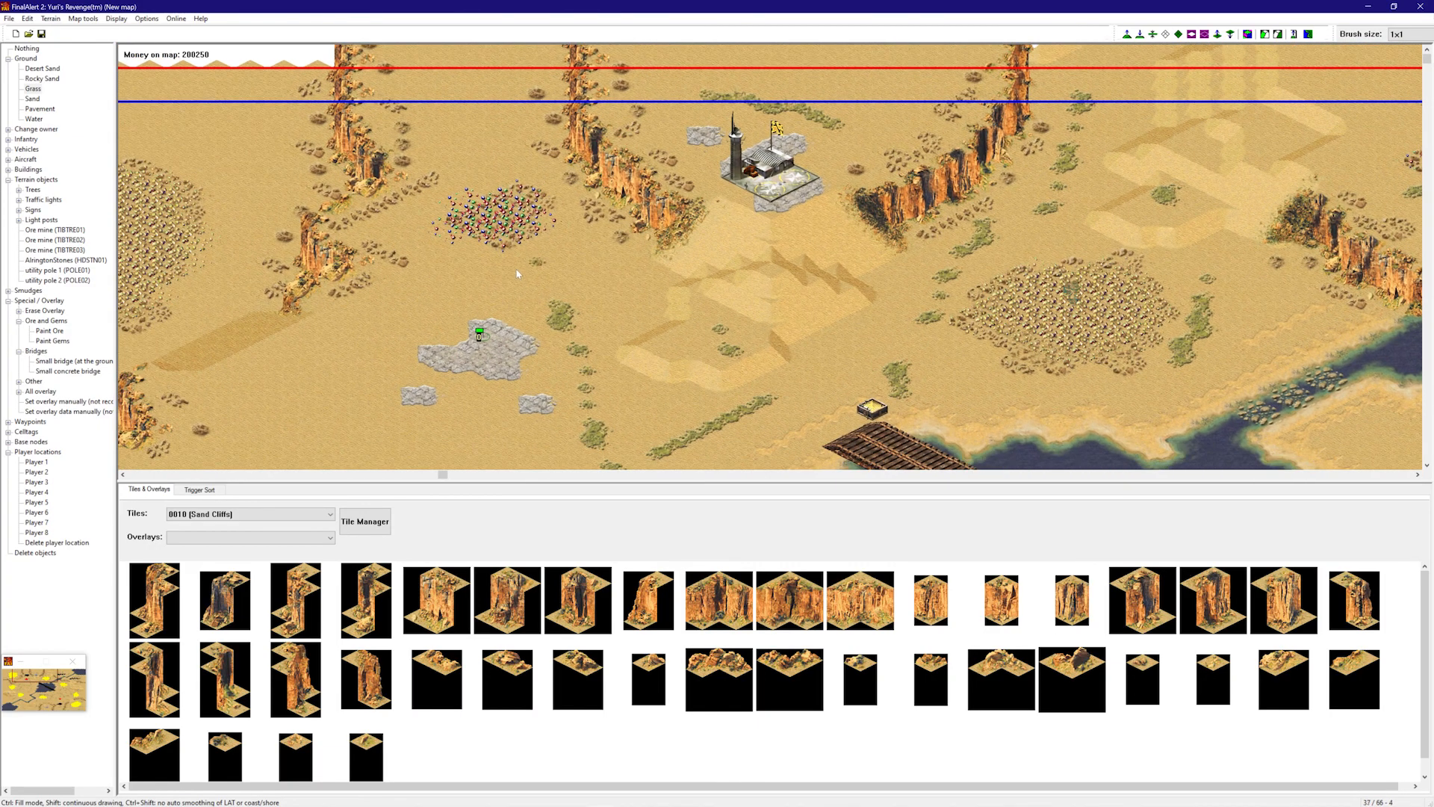
right_click_drag(427, 288, 359, 339)
right_click_drag(660, 328, 662, 276)
right_click_drag(785, 369, 963, 437)
mouse_move(942, 342)
left_mouse_down()
mouse_move(854, 315)
mouse_move(644, 196)
left_mouse_up()
right_click_drag(617, 280, 584, 224)
left_click_drag(602, 194, 761, 183)
right_click_drag(763, 187, 478, 146)
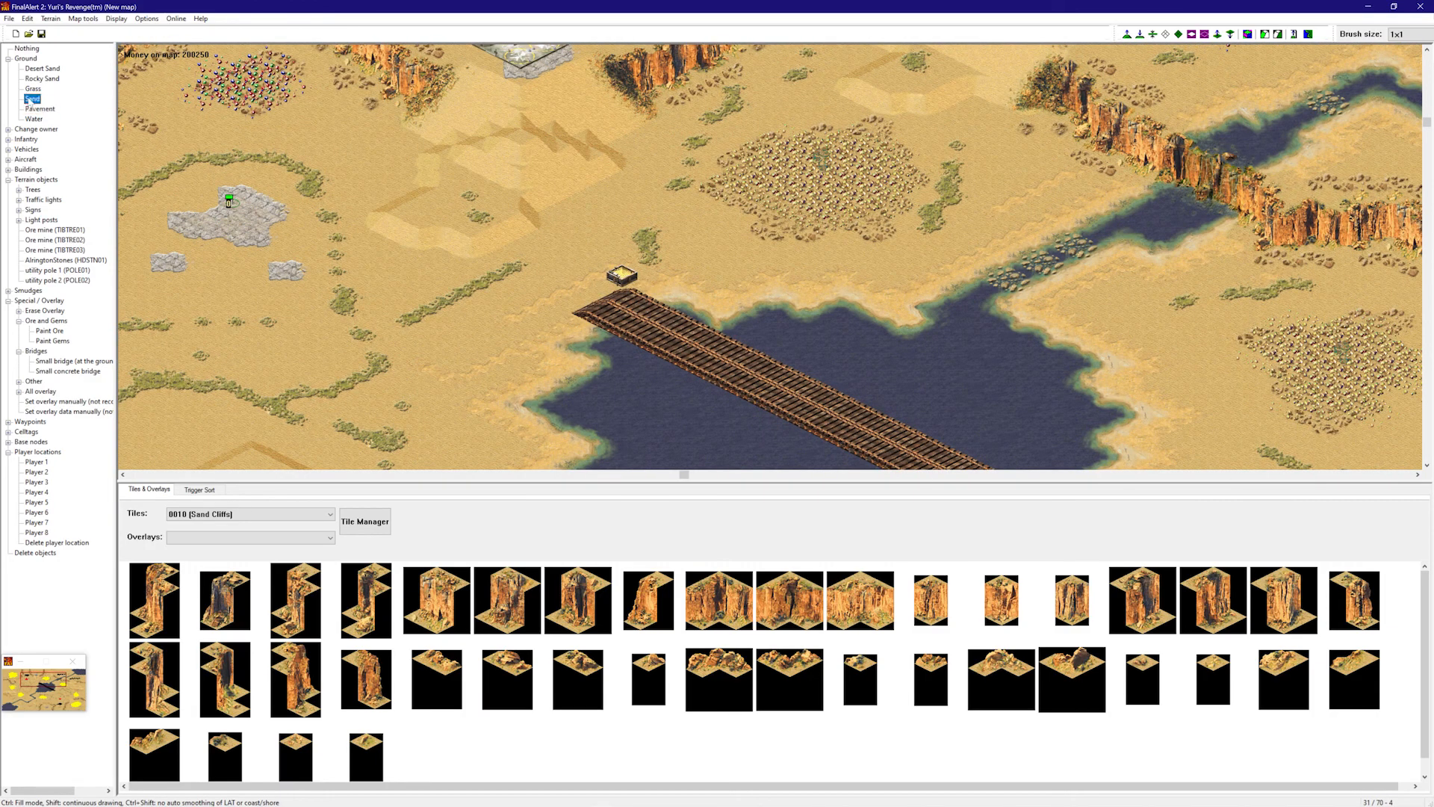
right_click_drag(344, 205, 297, 209)
- Select Sand and paint it over pieces of the grass strands and bushes
left_click_drag(336, 307, 450, 367)
left_click(586, 290)
right_click_drag(620, 325, 588, 335)
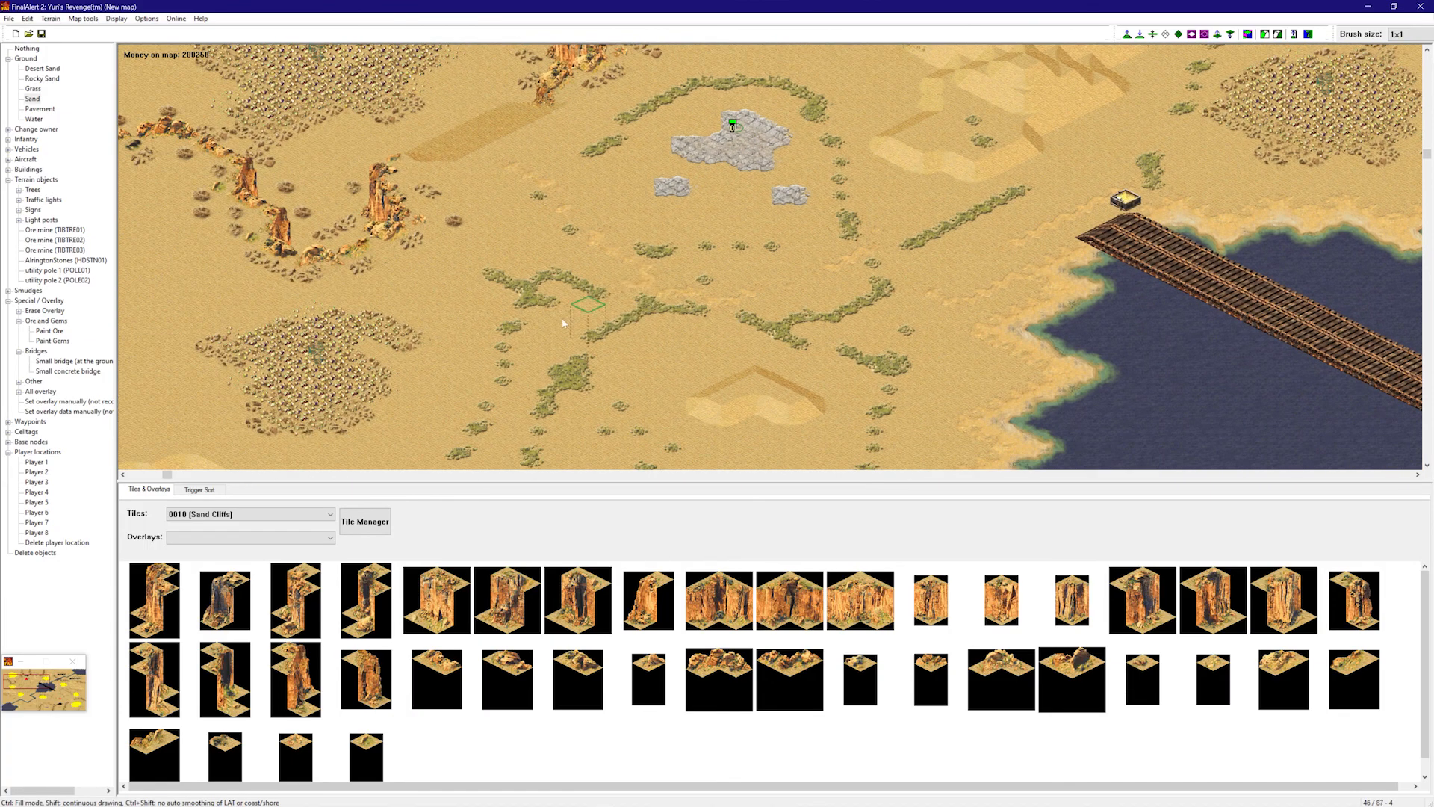
left_click_drag(569, 366, 551, 403)
right_click_drag(616, 420, 607, 457)
left_click(898, 233)
left_click_drag(827, 383, 588, 263)
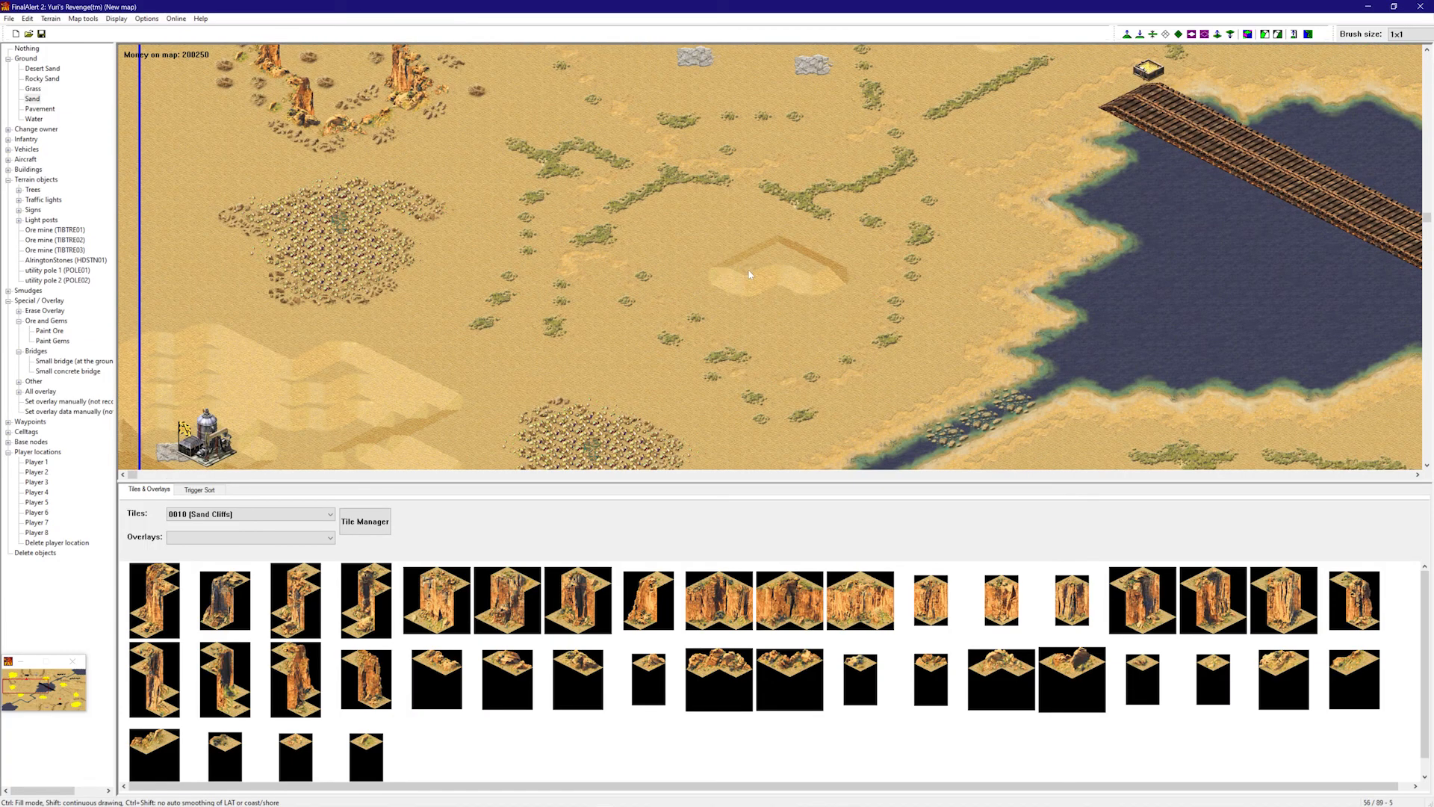
right_click_drag(551, 196, 274, 106)
right_click_drag(676, 338, 678, 458)
right_click_drag(696, 292, 470, 511)
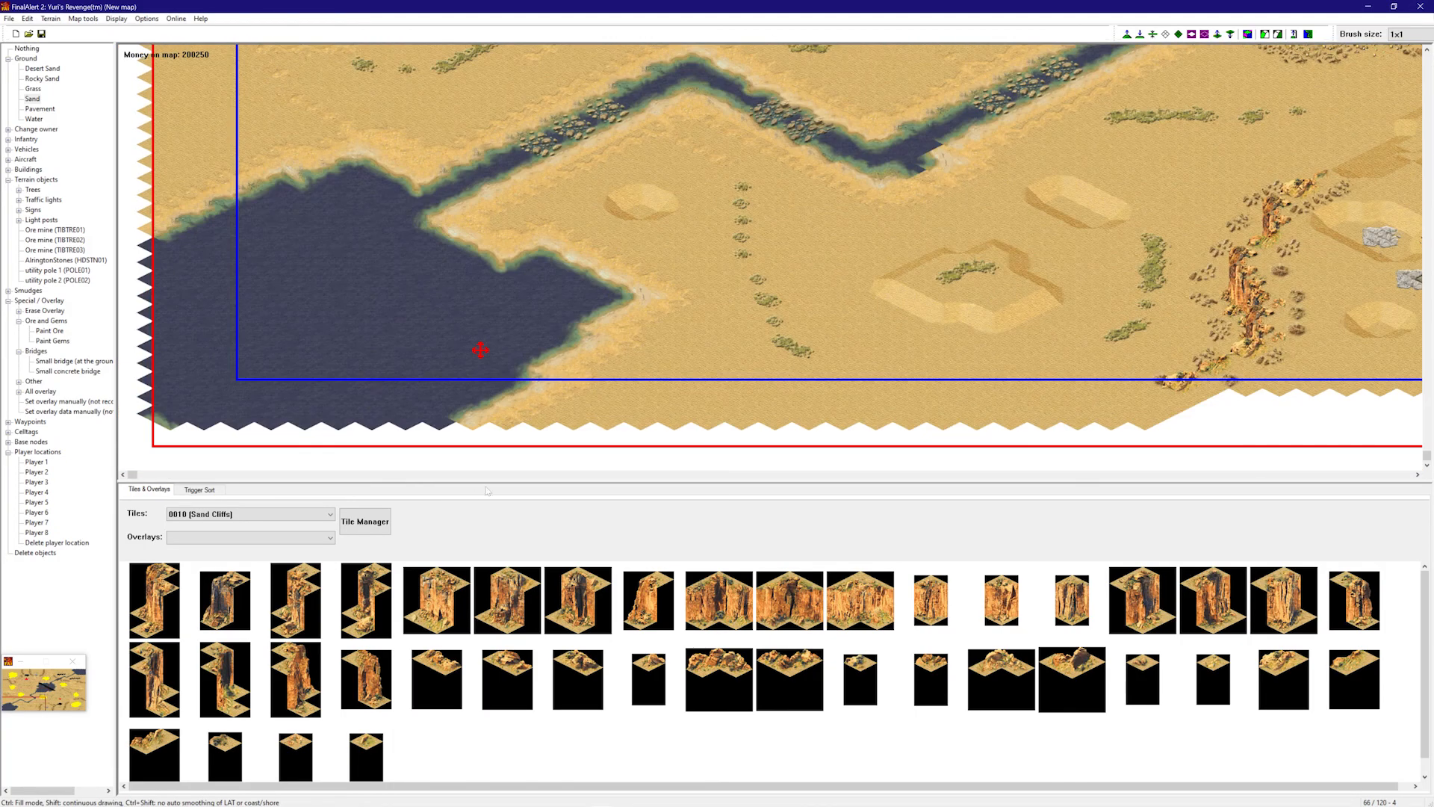
left_click_drag(844, 265, 690, 367)
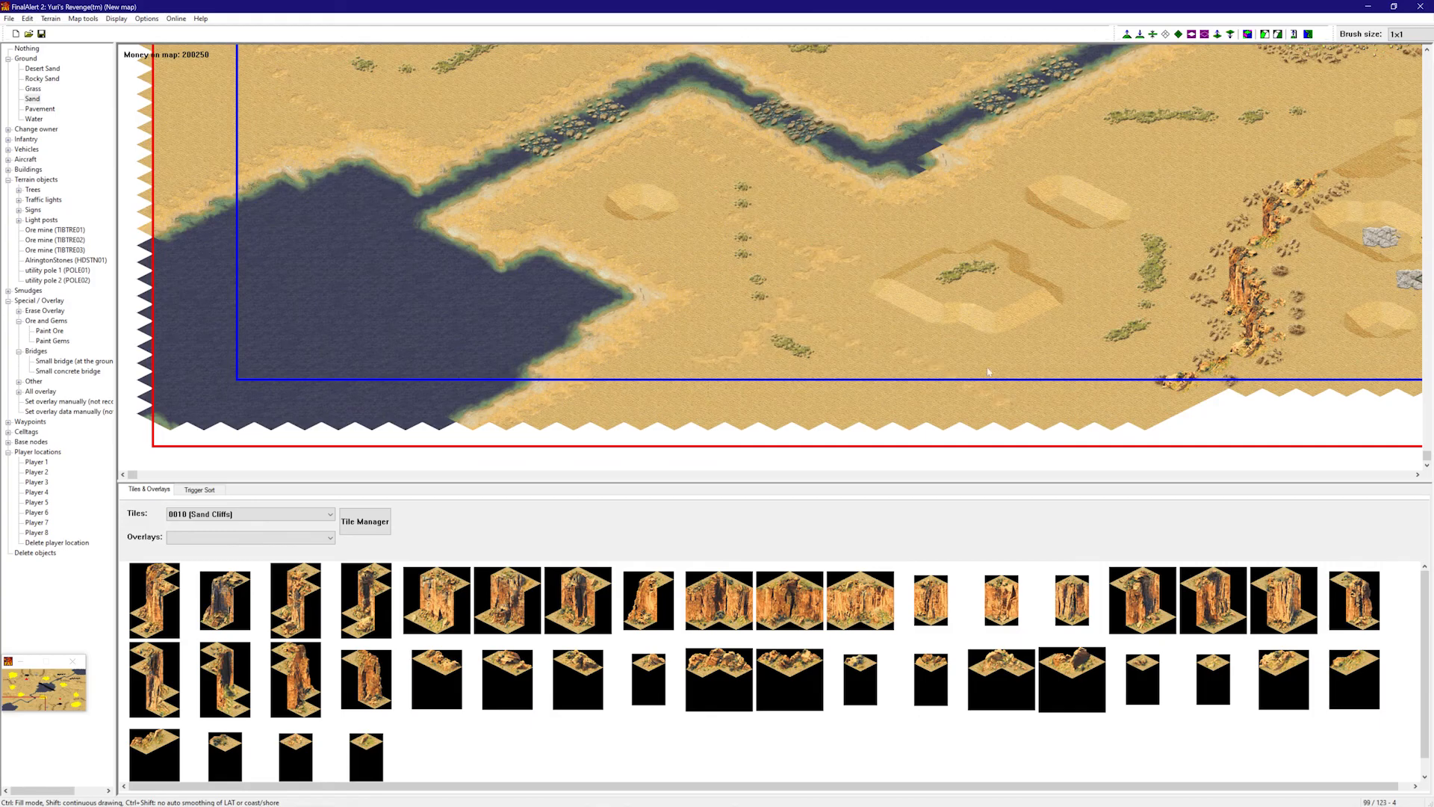
- Break up more grass strands with sand across the right and center of the map
right_click_drag(1001, 392, 1098, 374)
right_click_drag(999, 262, 1046, 198)
right_click_drag(900, 234, 1134, 125)
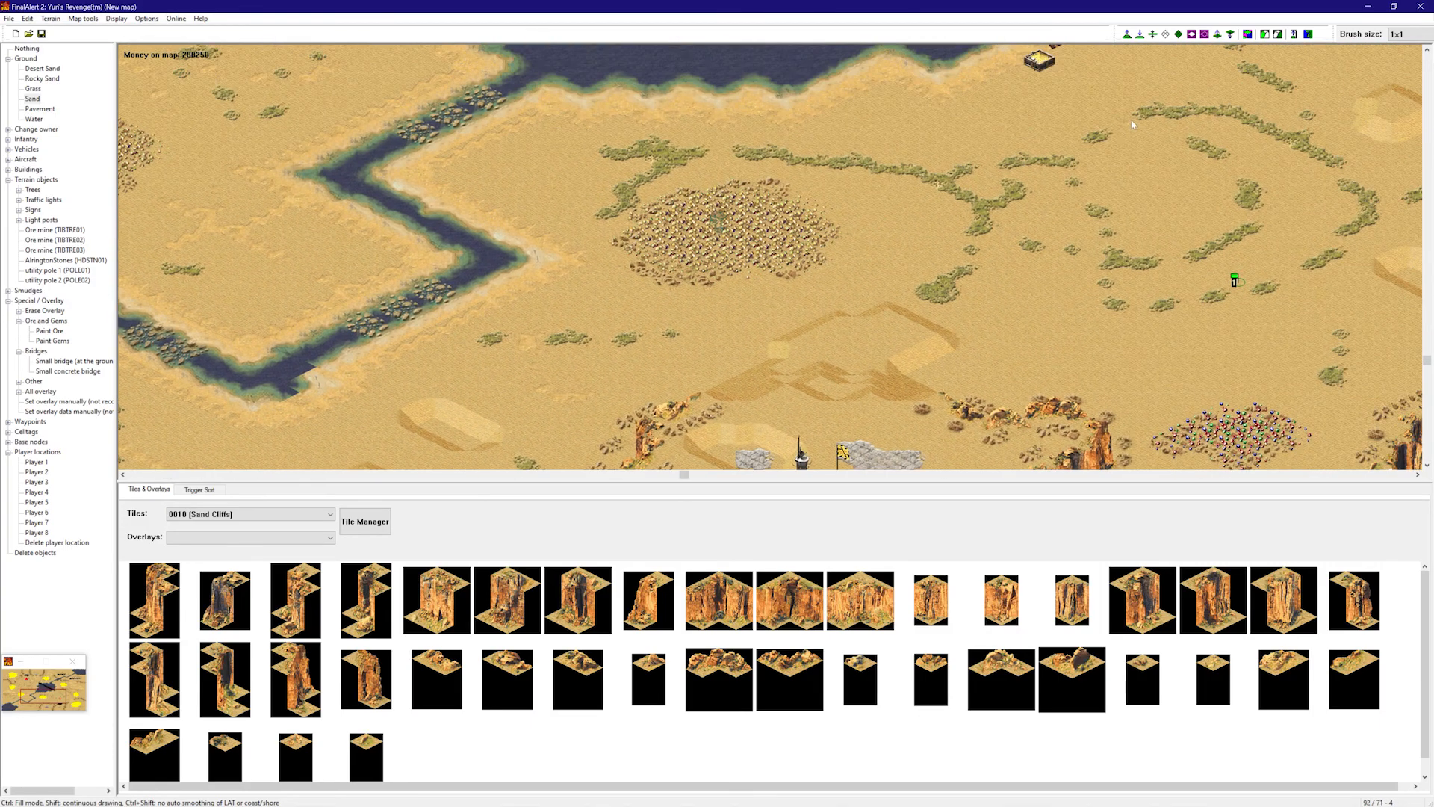
right_click_drag(1030, 155, 1243, 157)
right_click_drag(1011, 147, 1060, 112)
right_click_drag(852, 234, 867, 191)
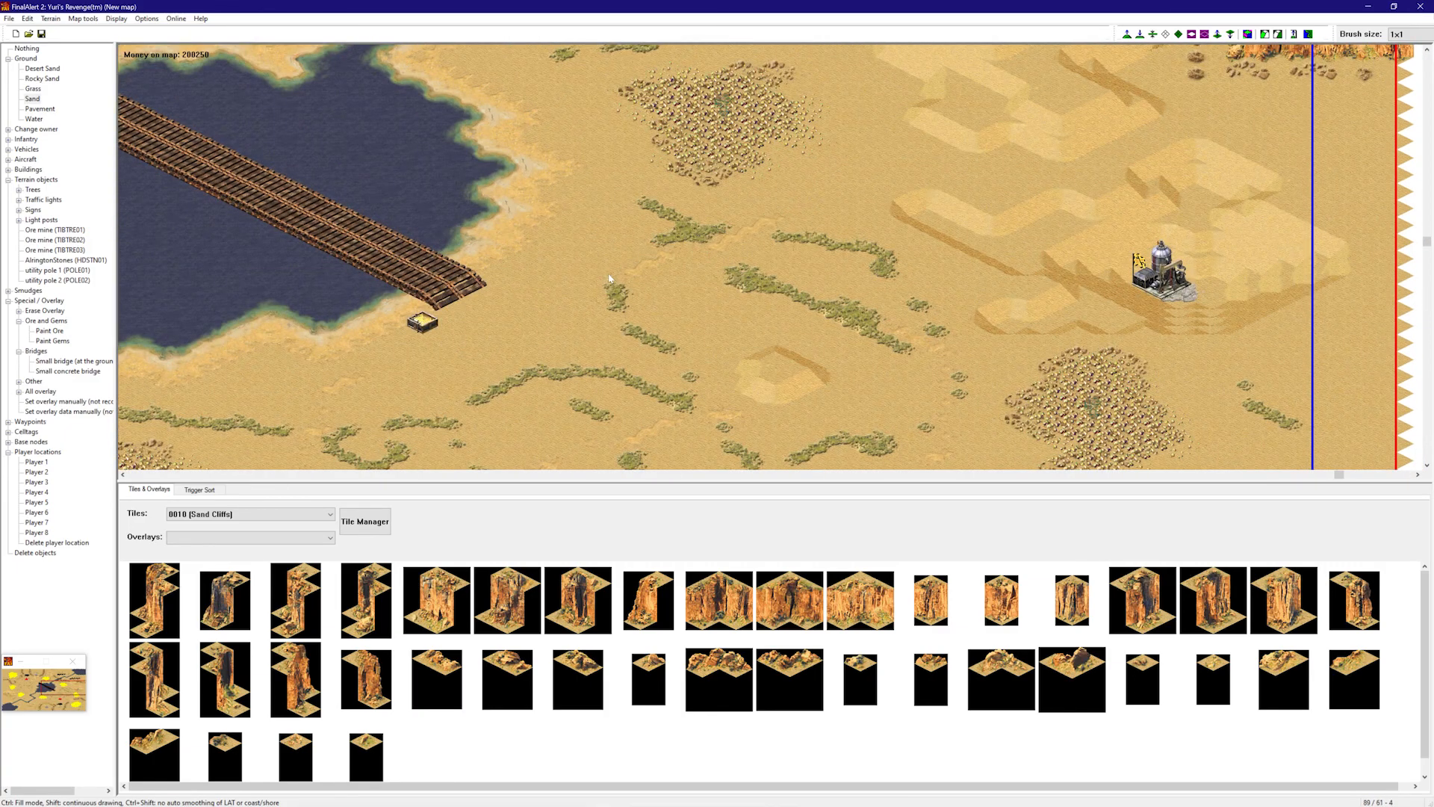
right_click_drag(770, 322, 772, 284)
right_click_drag(640, 352, 657, 287)
right_click_drag(1145, 317, 1195, 336)
right_click_drag(1263, 371, 859, 215)
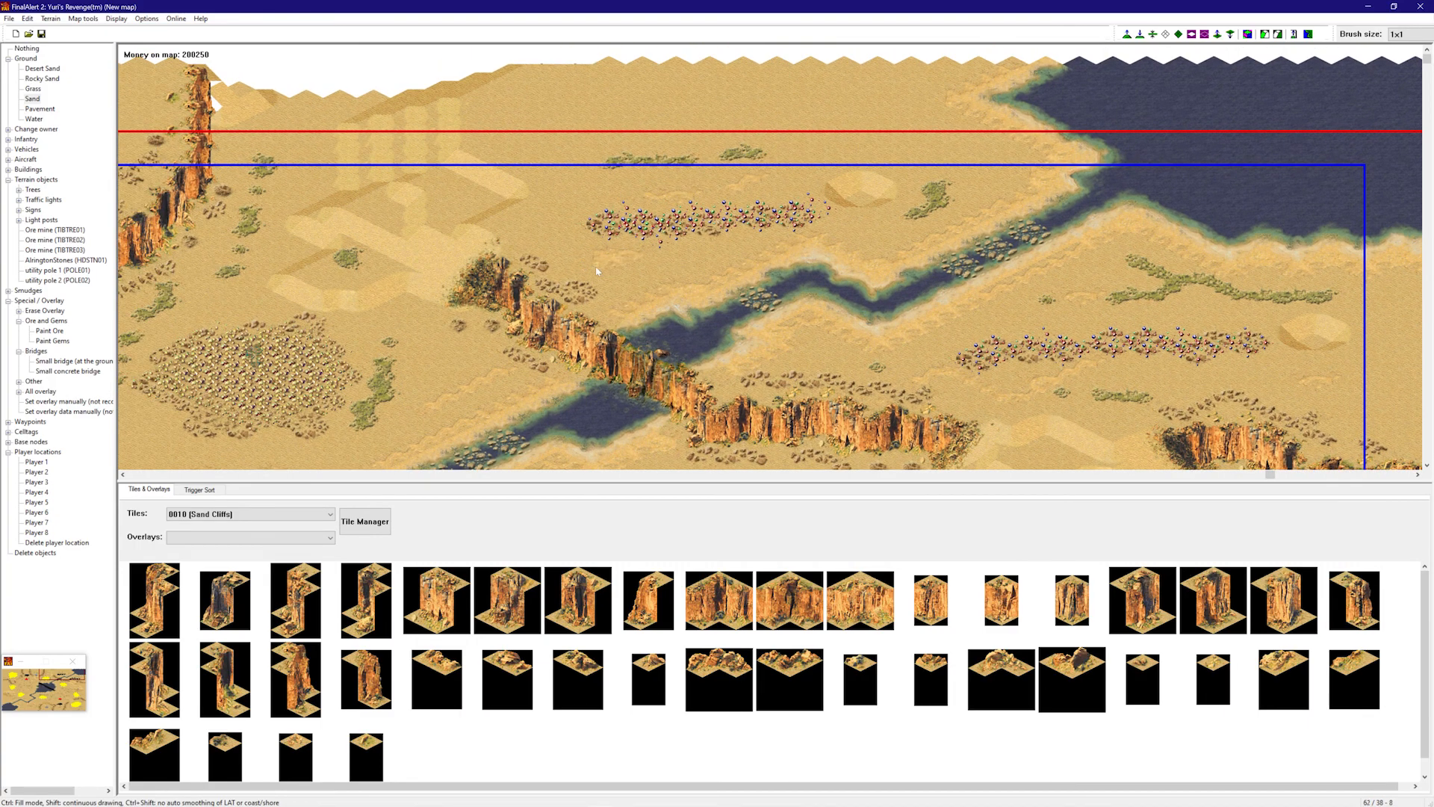
right_click_drag(603, 269, 499, 344)
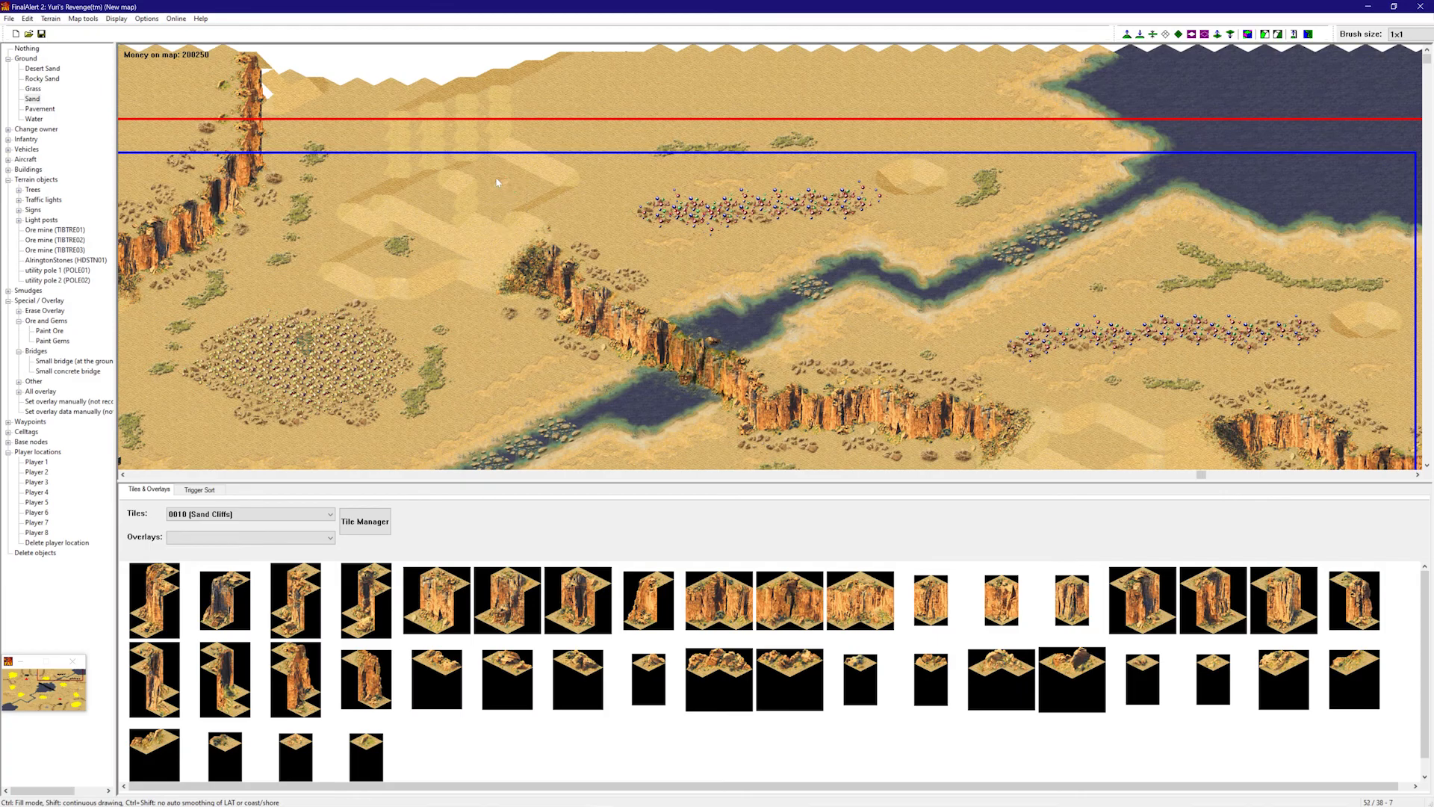
right_click_drag(497, 182, 887, 301)
- Add further sand strokes over grass strands on the left and upper areas
right_click_drag(677, 371, 667, 413)
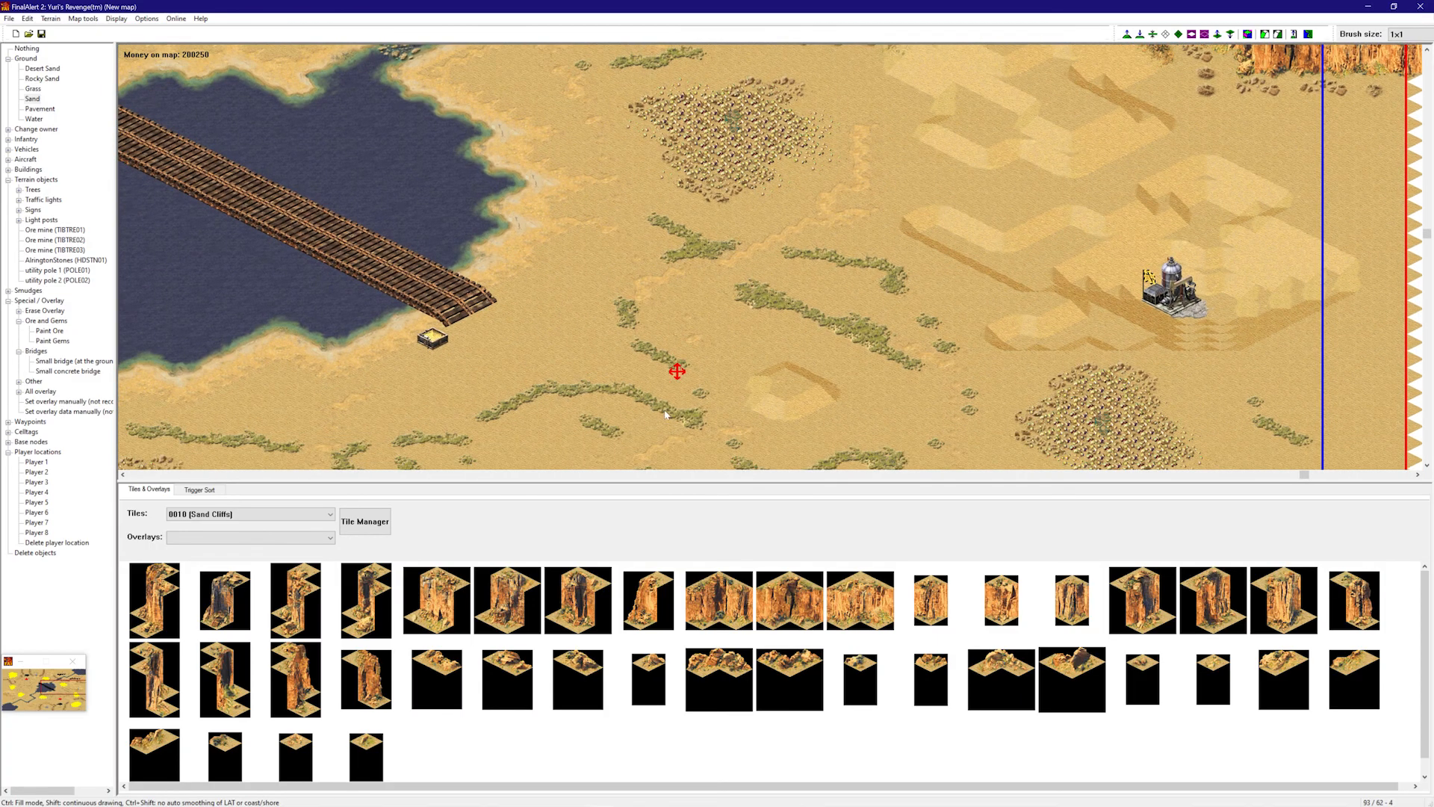
right_click_drag(551, 367, 548, 415)
right_click_drag(514, 340, 496, 379)
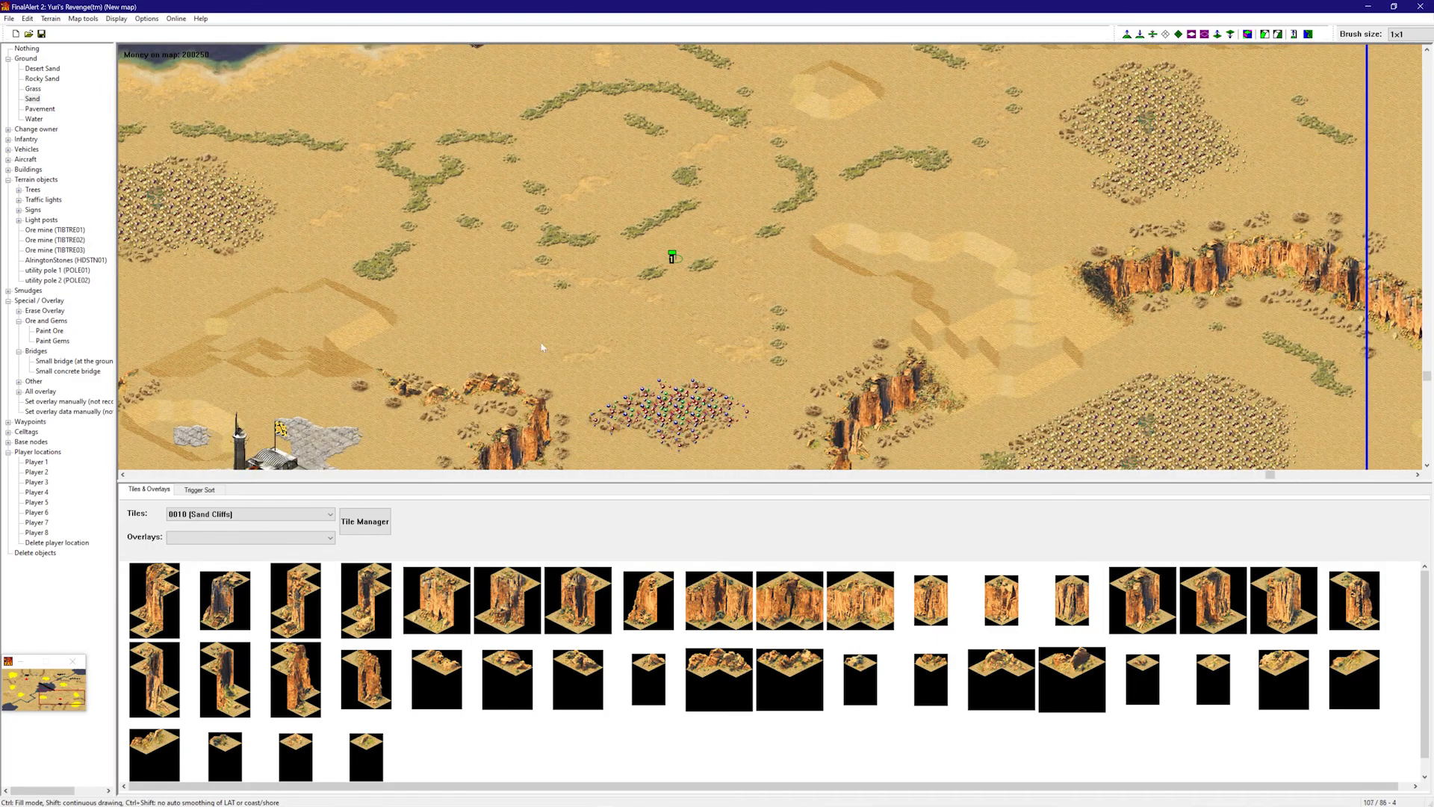
right_click_drag(492, 279, 389, 184)
right_click_drag(452, 221, 502, 226)
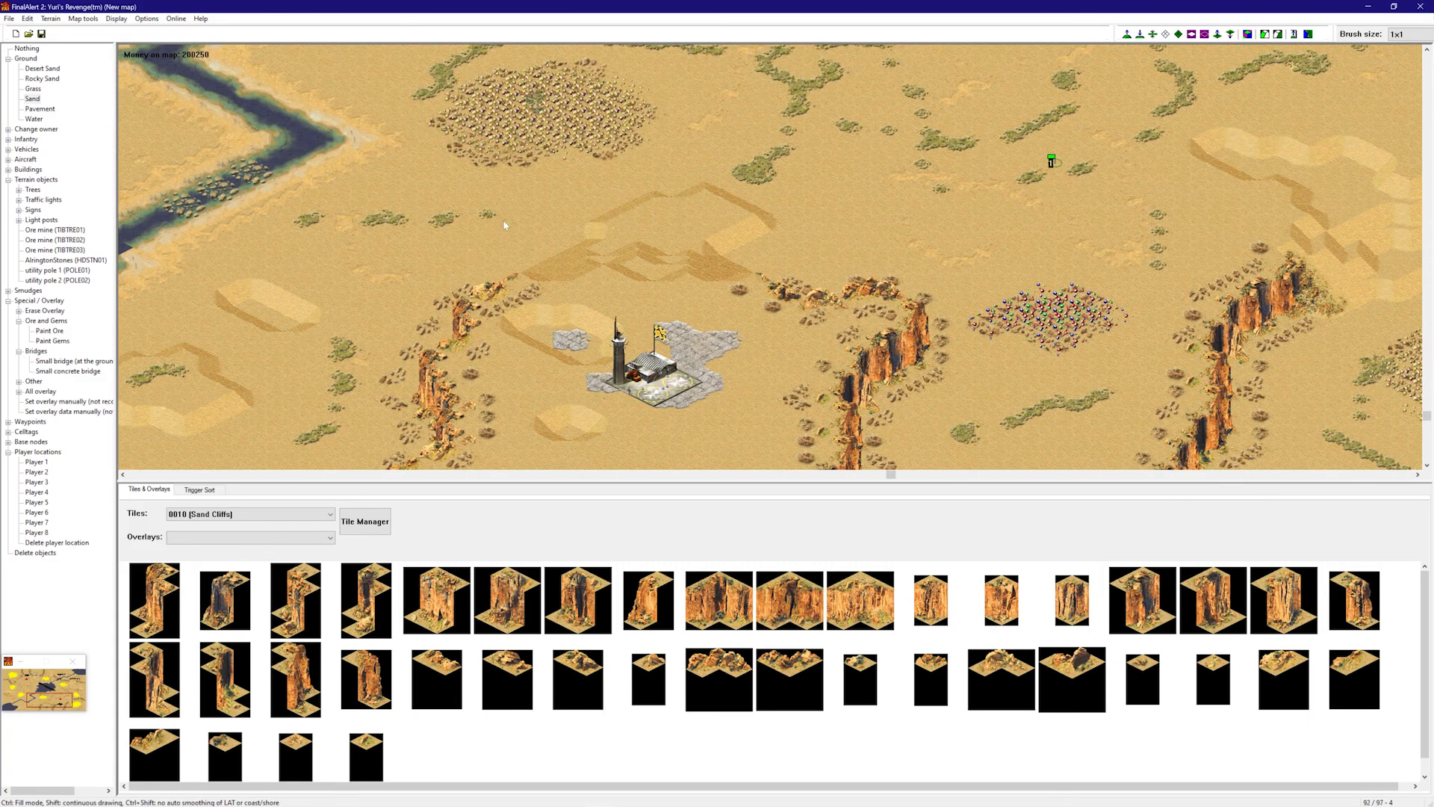
right_click_drag(365, 207, 310, 181)
right_click_drag(436, 183, 305, 3)
right_click_drag(512, 197, 541, 105)
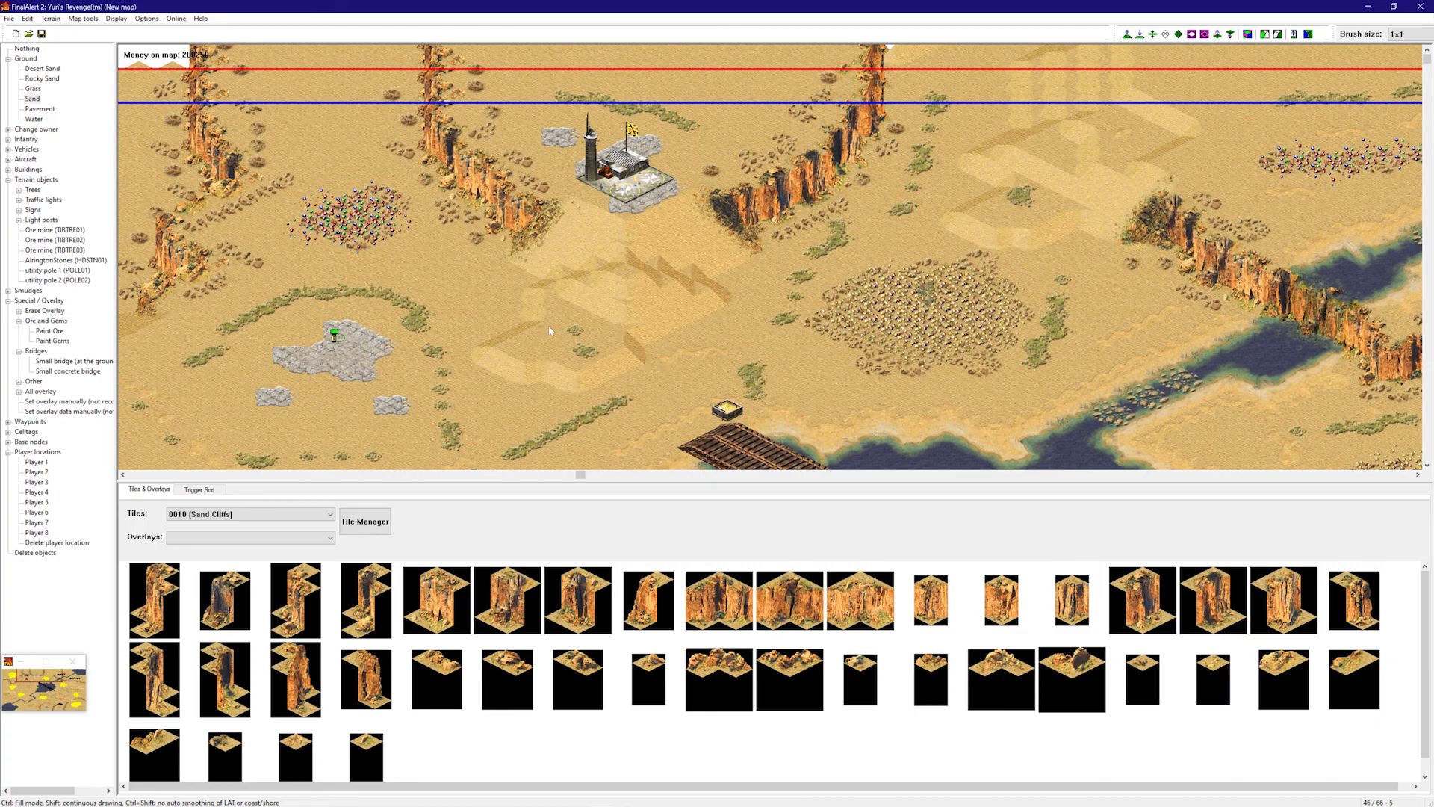
right_click_drag(541, 336, 931, 343)
right_click_drag(1043, 250, 1046, 329)
right_click_drag(1031, 298, 667, 238)
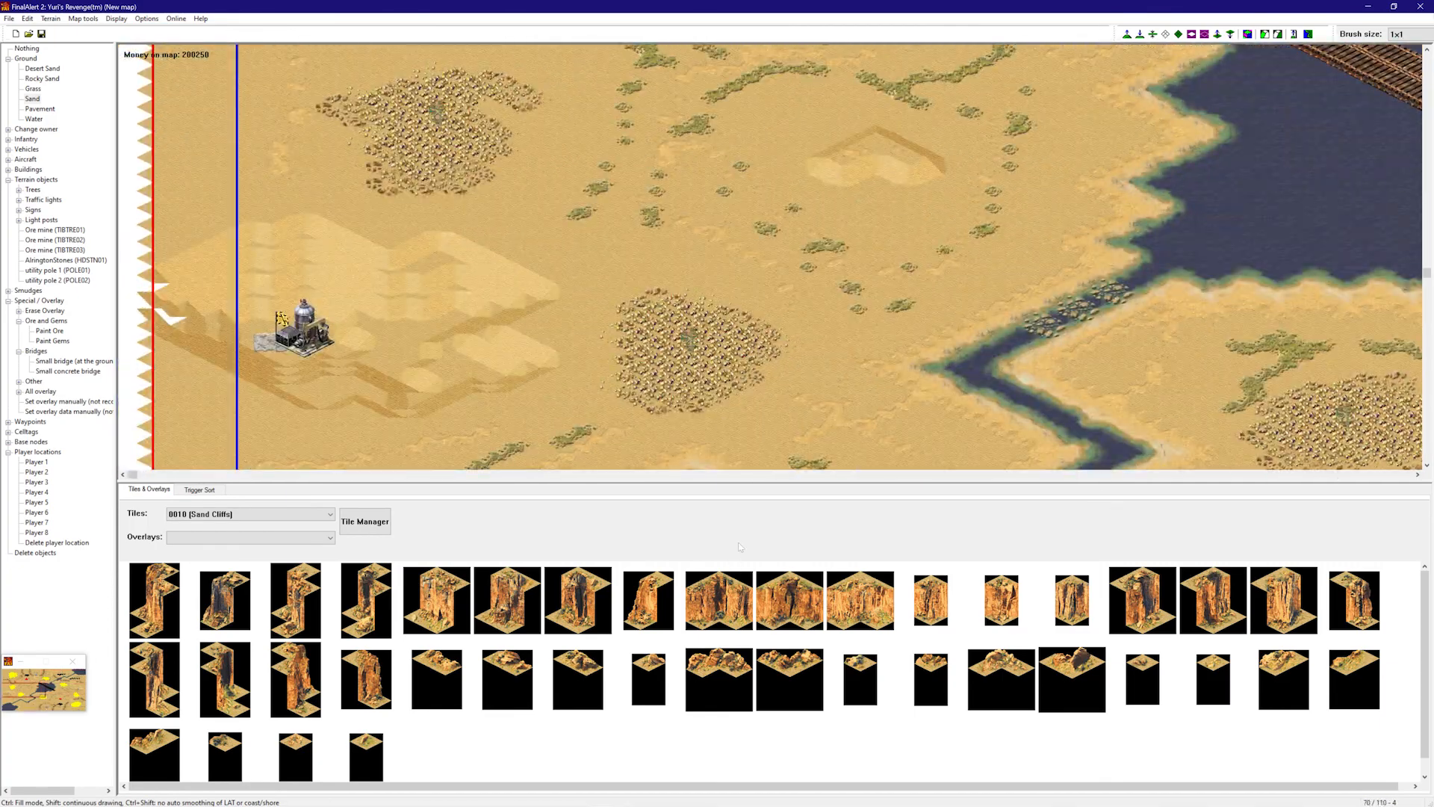
- Drag the splitter down to enlarge the map view
left_click_drag(798, 480, 798, 695)
right_click_drag(988, 346, 1083, 553)
right_click_drag(1082, 426, 748, 296)
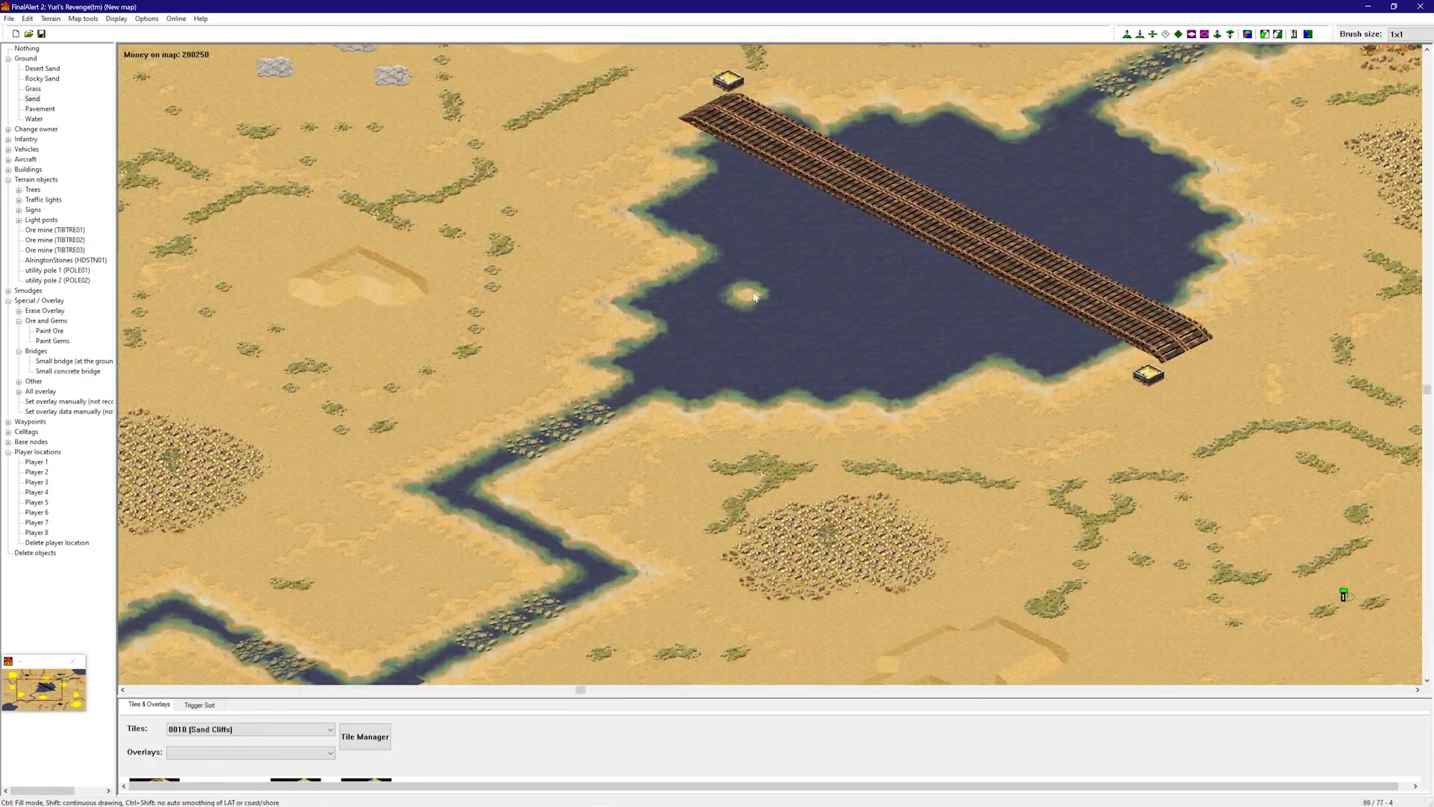
right_click_drag(631, 330, 334, 187)
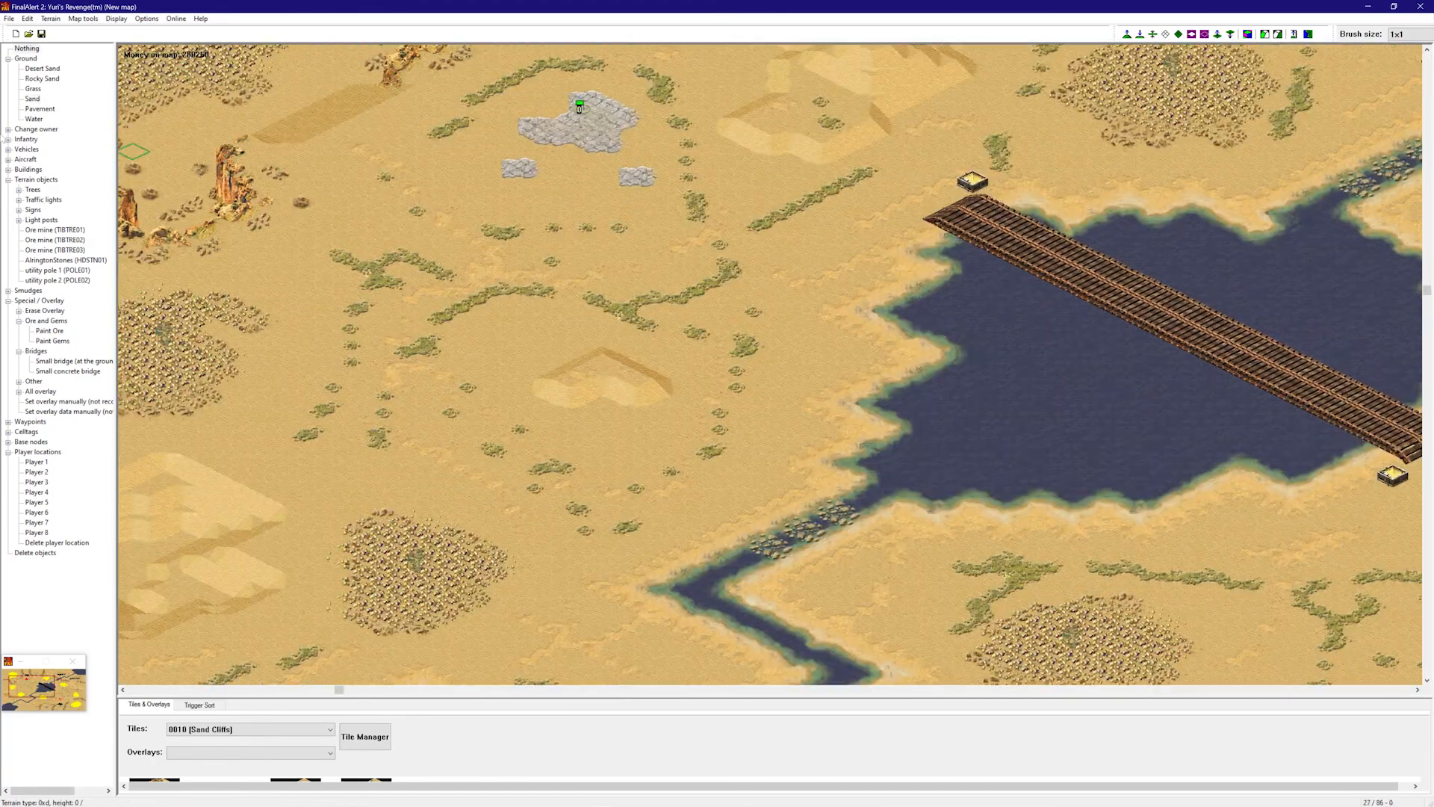
- Start random tree painting under Terrain objects > Trees, preview the first tree types, and add TREE07 to the Used list
left_click(20, 190)
left_click(50, 200)
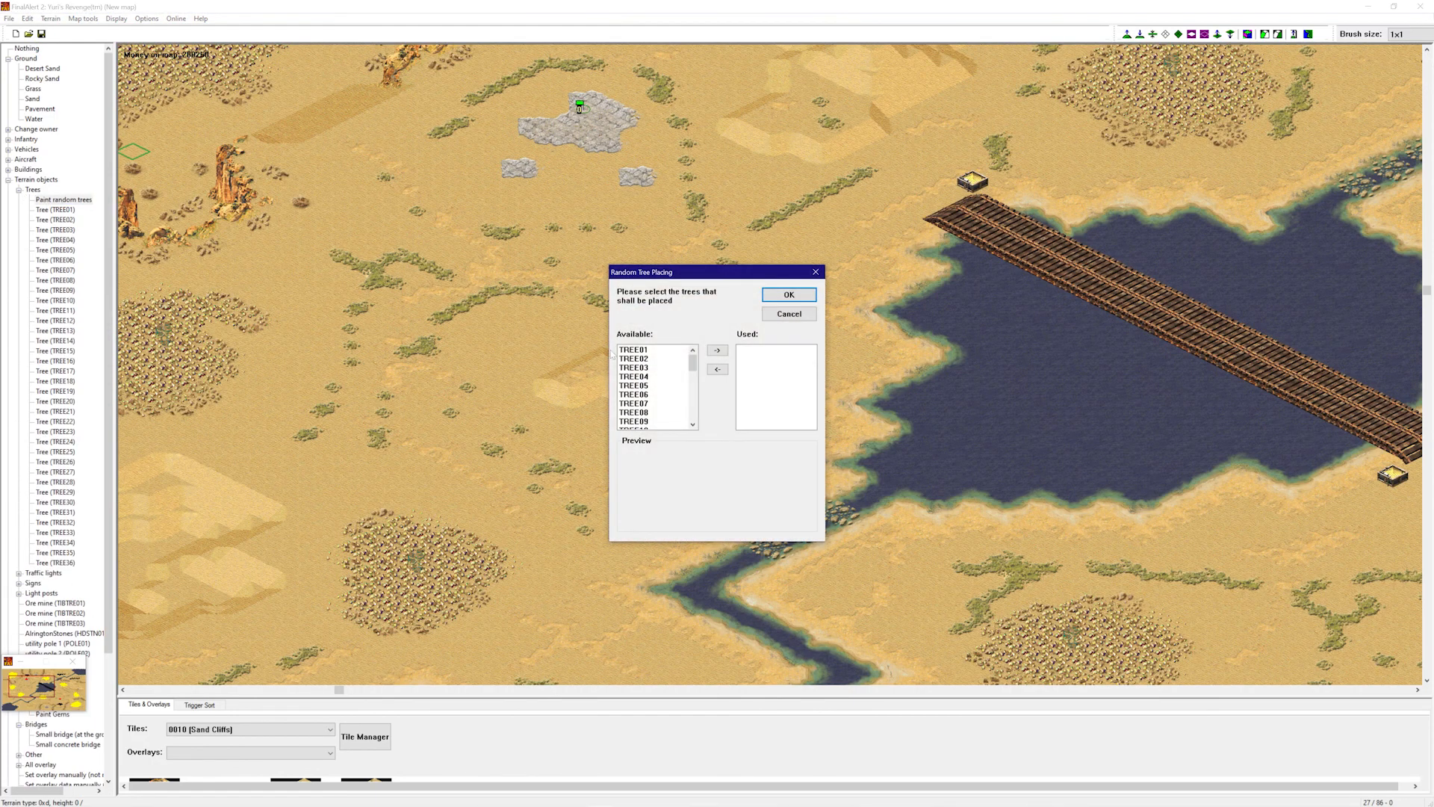
left_click(685, 350)
left_click(675, 360)
left_click(673, 368)
left_click(671, 377)
left_click(672, 386)
scroll(670, 390, "down", 2)
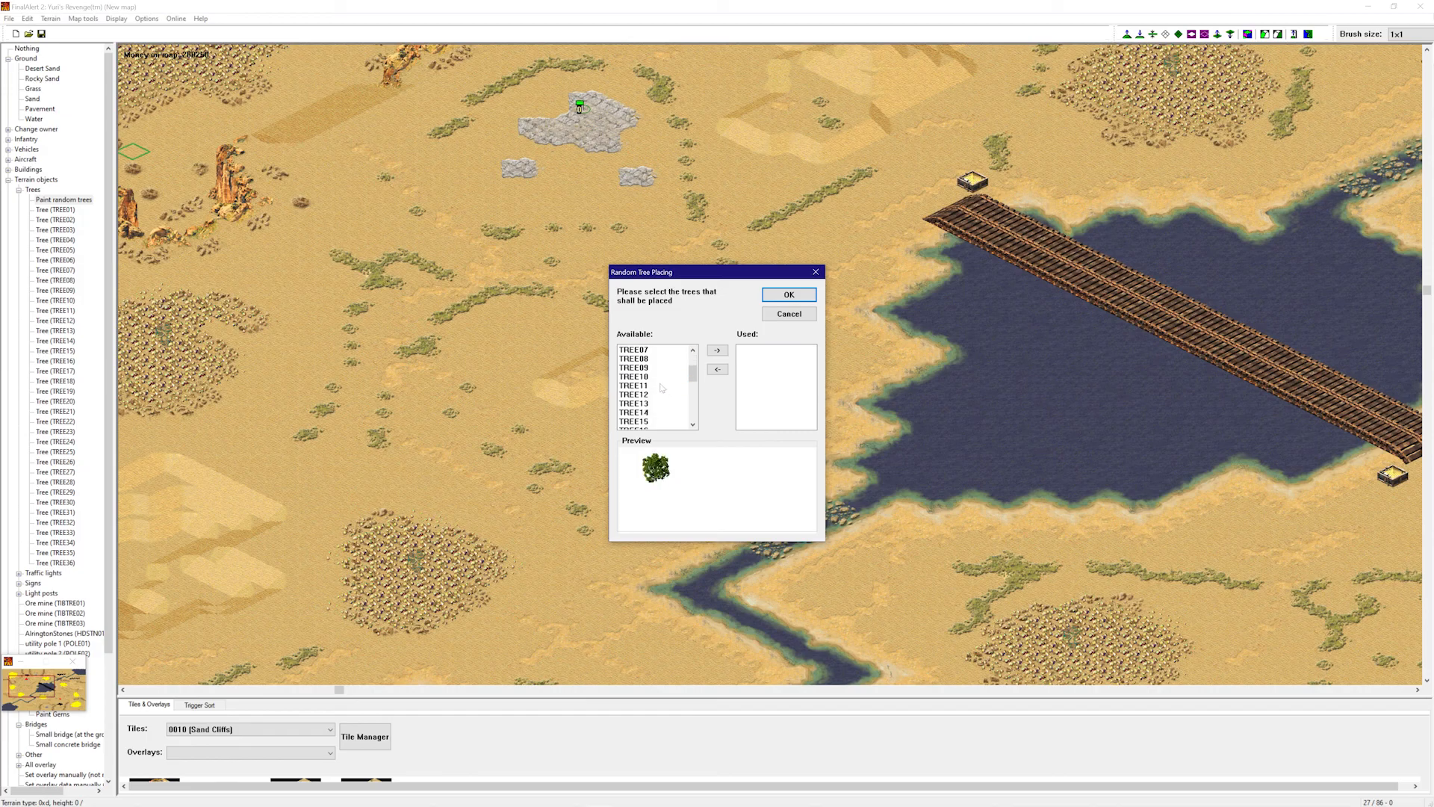
left_click(651, 359)
left_click(657, 368)
left_click(661, 350)
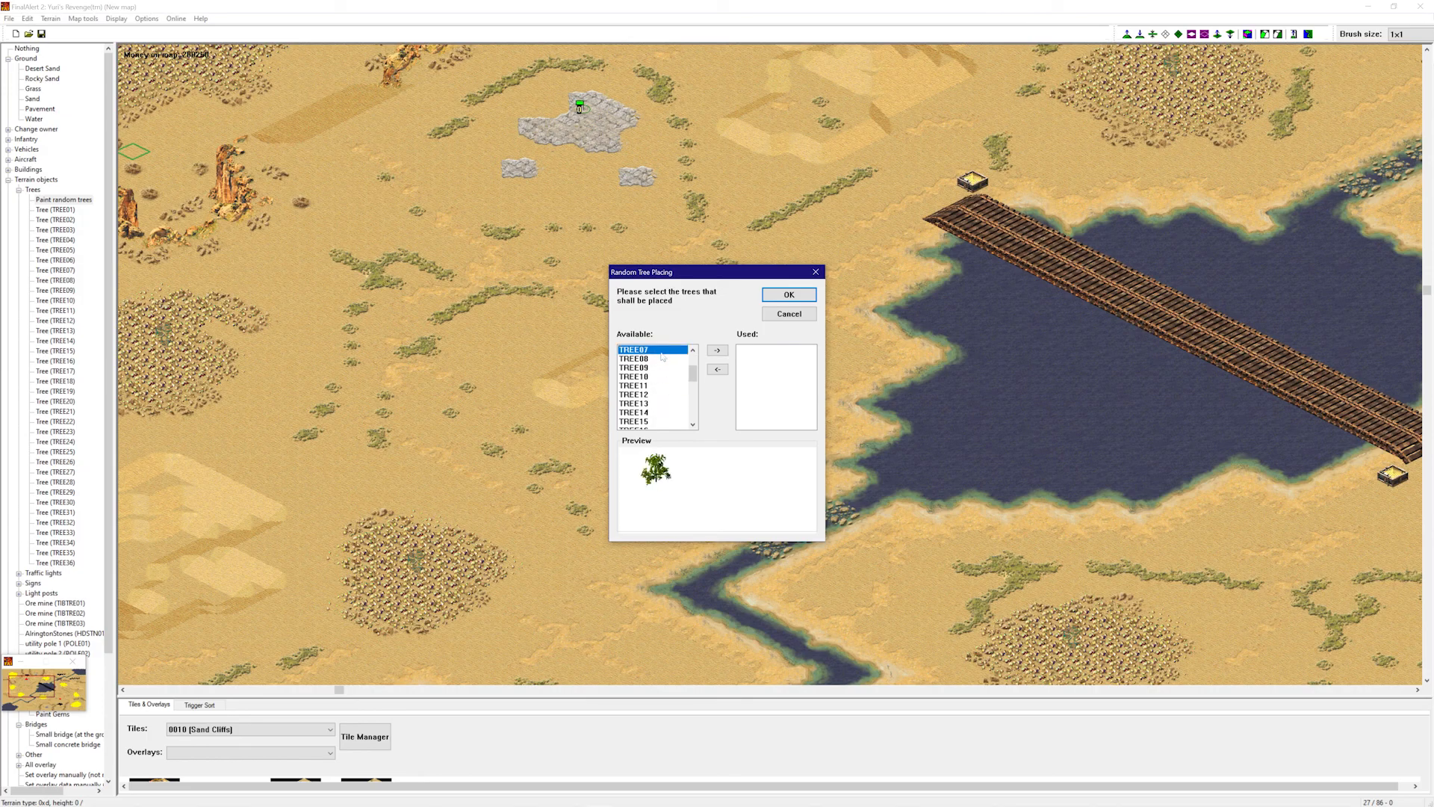
left_click(717, 350)
- Compare TREE09 through TREE12 and add TREE10 to the Used list
left_click(672, 360)
left_click(662, 351)
left_click(672, 368)
left_click(670, 377)
left_click(670, 385)
left_click(669, 394)
left_click(658, 377)
left_click(663, 385)
left_click(671, 377)
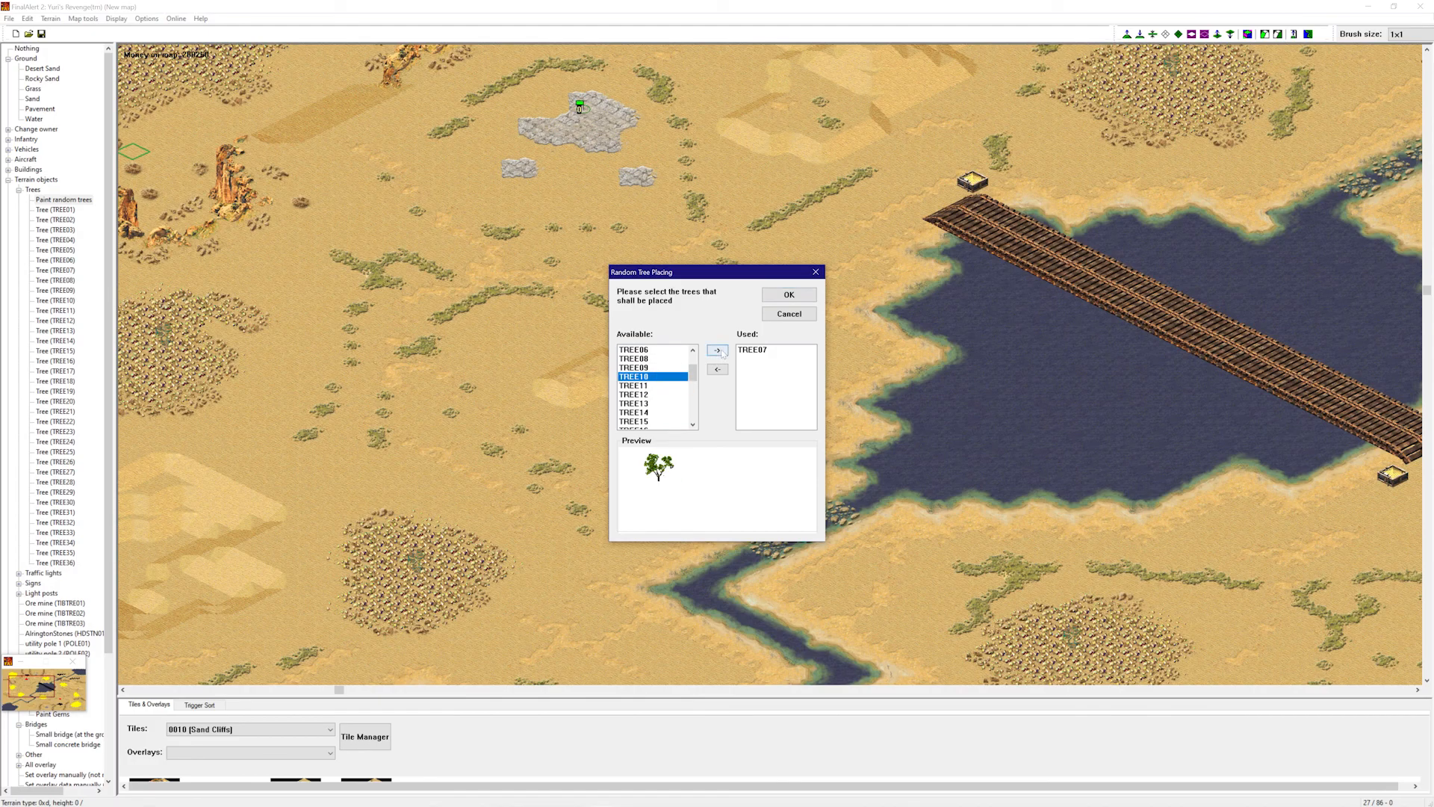
left_click(661, 396)
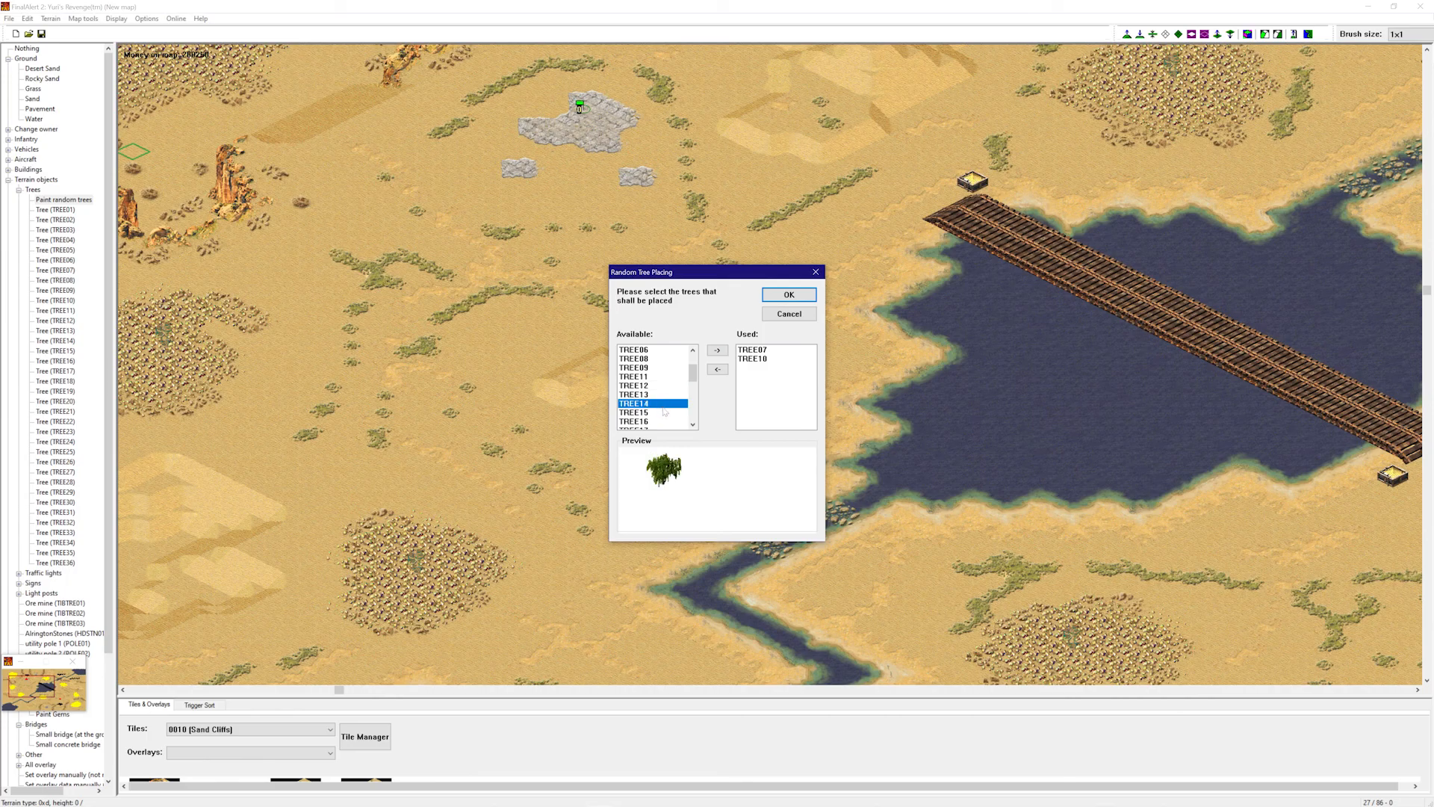
- Look through TREE15 to TREE21 and add the palm TREE21 to the Used list
left_click(664, 412)
scroll(661, 389, "down", 1)
left_click(665, 404)
left_click(667, 413)
scroll(661, 392, "down", 2)
left_click(658, 367)
left_click(658, 387)
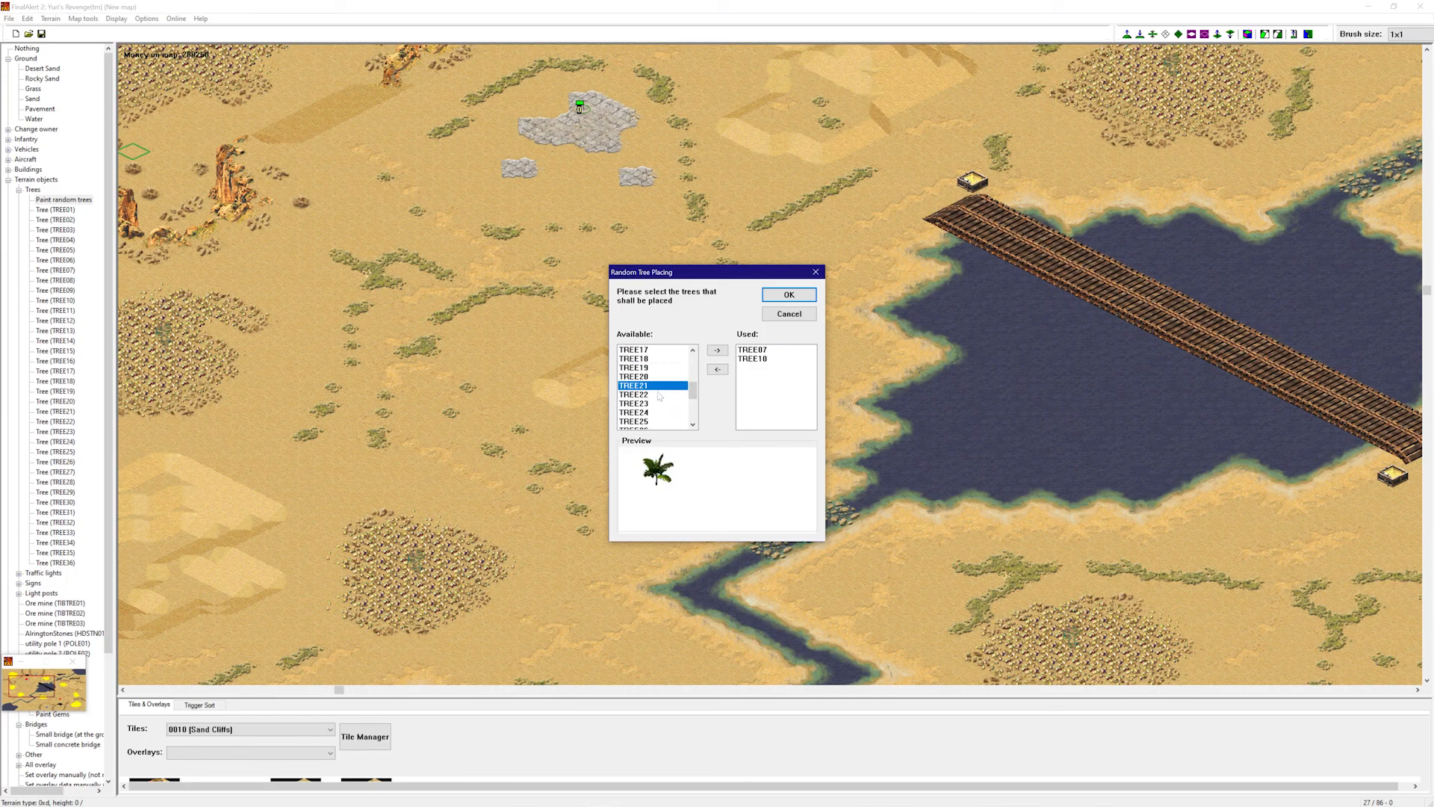
left_click(713, 352)
- Confirm the tree set and paint random trees along the top-left and left map edges down to the water
left_click(789, 297)
right_click_drag(799, 325, 760, 176)
right_click_drag(717, 244, 688, 106)
mouse_move(626, 300)
left_mouse_down()
mouse_move(470, 259)
mouse_move(203, 294)
left_mouse_up()
left_click_drag(305, 259, 232, 404)
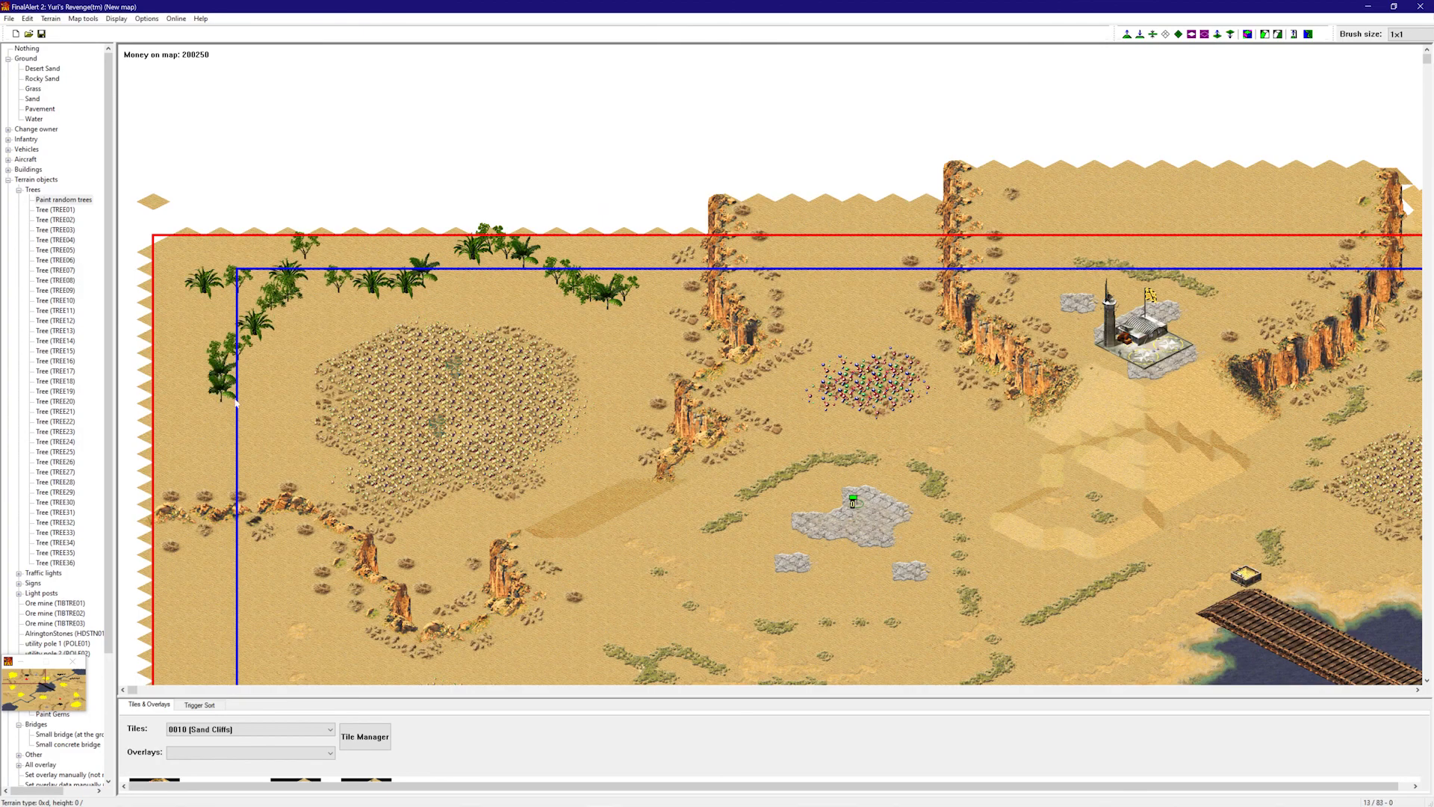
left_click(239, 409)
left_click(208, 461)
left_click(207, 407)
left_click(252, 450)
right_click_drag(258, 440, 280, 515)
mouse_move(273, 268)
left_mouse_down()
mouse_move(295, 378)
mouse_move(246, 493)
left_mouse_up()
right_click_drag(243, 470, 260, 525)
mouse_move(253, 318)
left_mouse_down()
mouse_move(523, 299)
mouse_move(441, 269)
mouse_move(277, 439)
left_mouse_up()
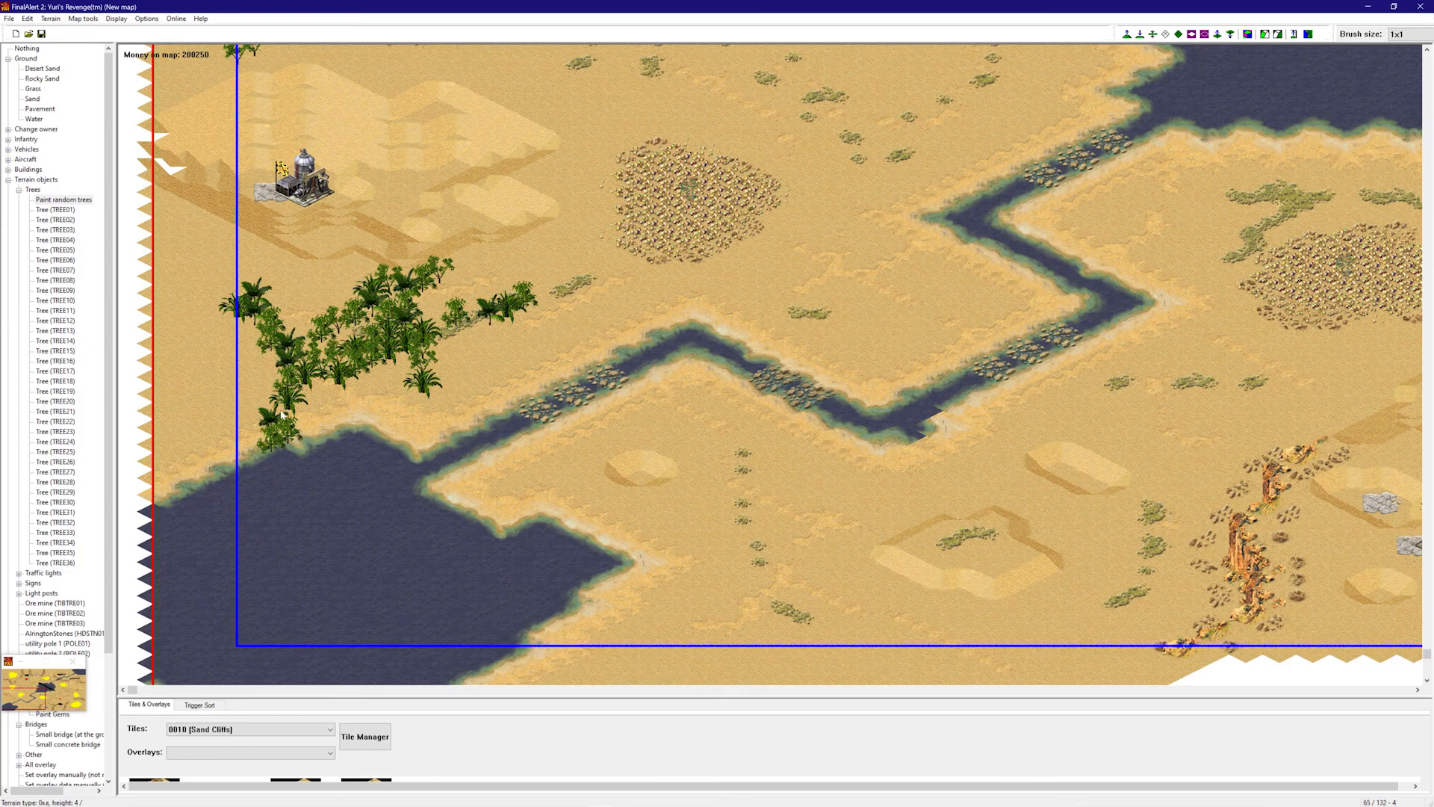
- Paint rows of palm trees rightward across the middle and upper parts of the map
right_click_drag(396, 365, 409, 407)
mouse_move(518, 436)
left_mouse_down()
mouse_move(635, 434)
mouse_move(652, 596)
mouse_move(655, 528)
mouse_move(726, 489)
mouse_move(657, 387)
mouse_move(644, 420)
left_mouse_up()
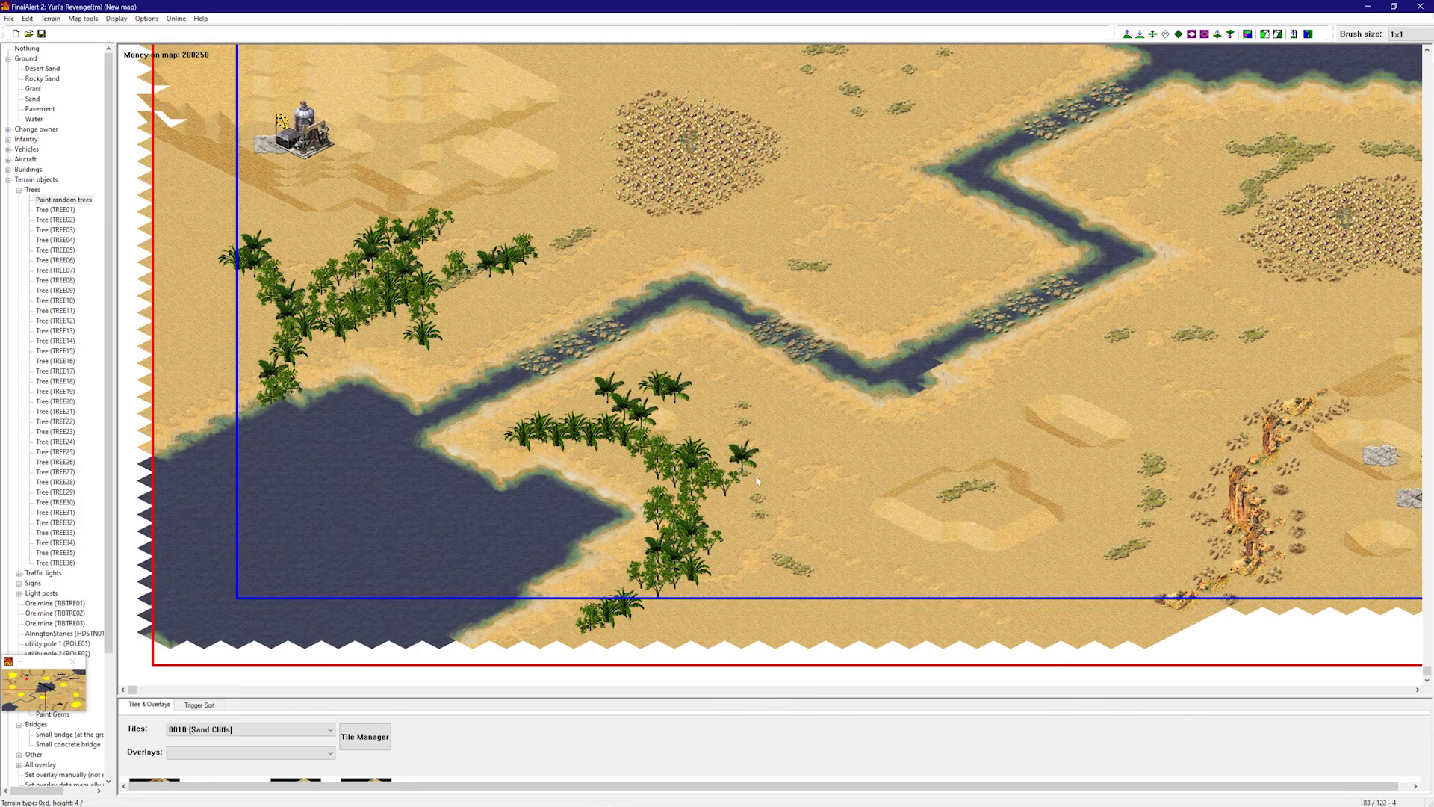
right_click_drag(744, 459, 769, 517)
mouse_move(556, 553)
left_mouse_down()
mouse_move(814, 567)
mouse_move(971, 515)
mouse_move(963, 567)
left_mouse_up()
left_click_drag(805, 422, 875, 491)
right_click_drag(875, 491, 1048, 391)
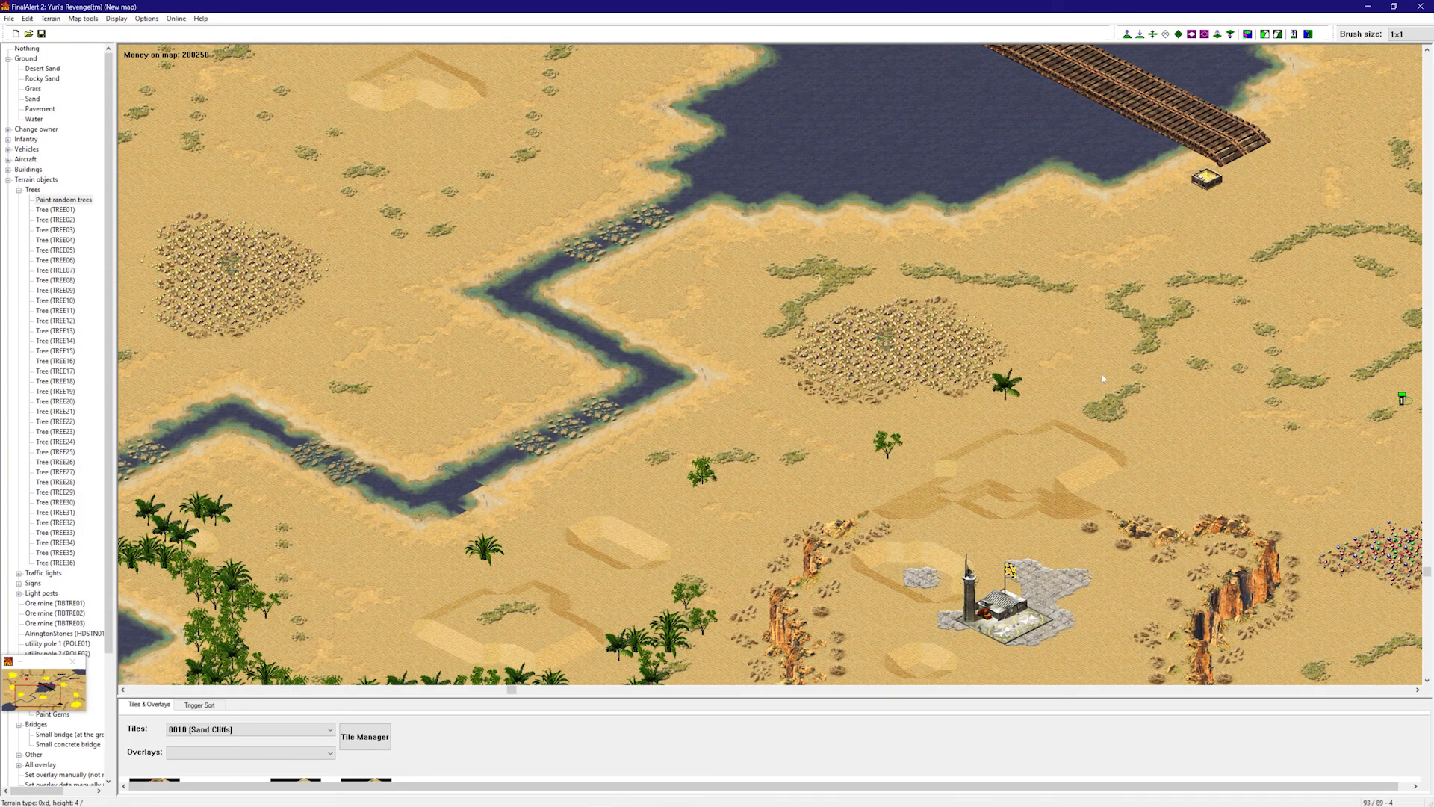
right_click_drag(771, 252, 971, 236)
left_click_drag(975, 410, 991, 422)
- Scatter single random trees and short rows across the eastern desert
left_click(1210, 341)
left_click(1108, 192)
right_click_drag(1131, 188, 1312, 169)
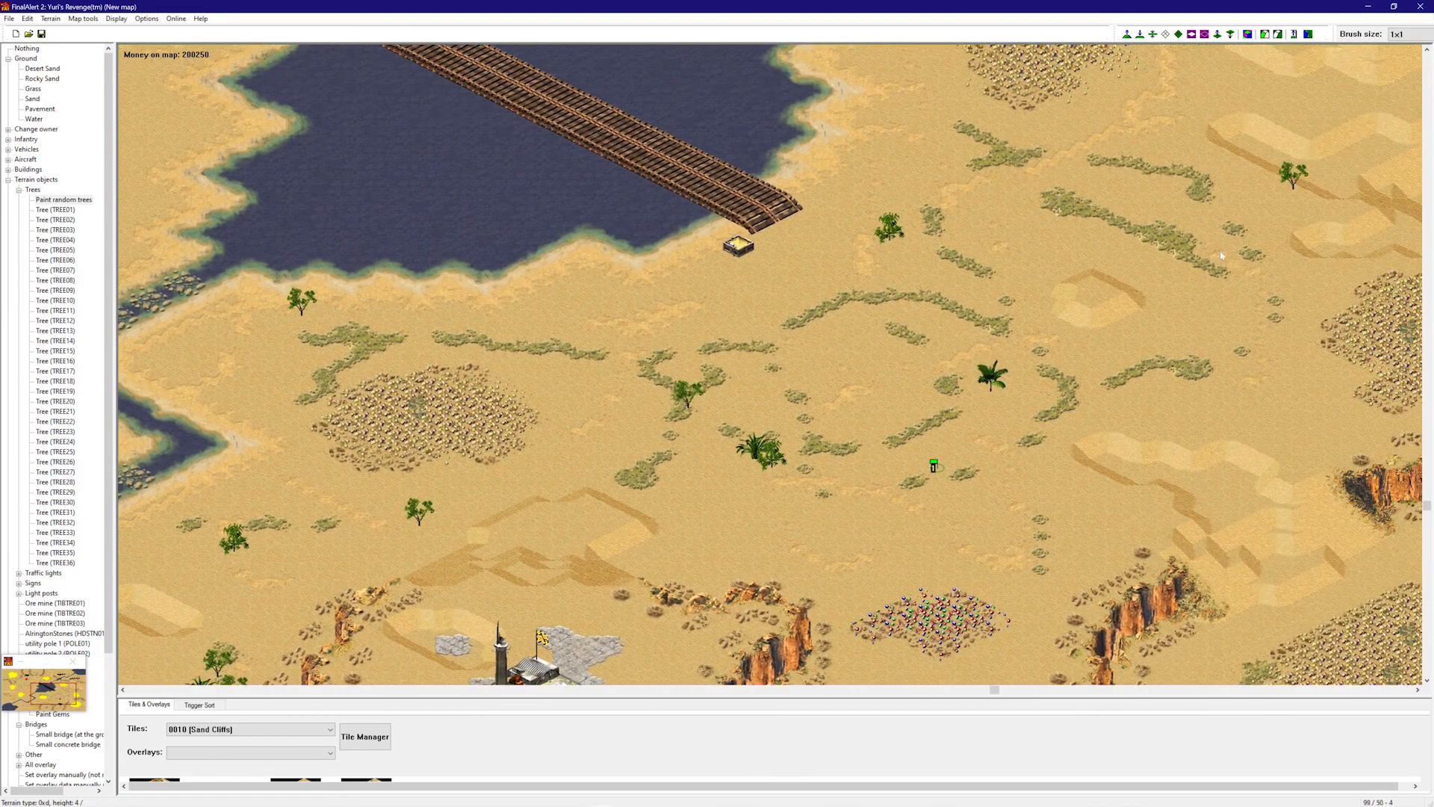
left_click(1191, 372)
right_click_drag(1191, 372, 1208, 347)
left_click(1018, 322)
left_click(850, 267)
right_click_drag(884, 294, 964, 389)
mouse_move(1195, 345)
left_mouse_down()
mouse_move(1281, 379)
mouse_move(1352, 457)
mouse_move(1303, 567)
mouse_move(857, 576)
mouse_move(963, 597)
mouse_move(1165, 575)
mouse_move(643, 548)
mouse_move(674, 564)
mouse_move(509, 509)
mouse_move(490, 550)
mouse_move(626, 510)
mouse_move(606, 515)
left_mouse_up()
right_click_drag(568, 519, 463, 525)
- Add trees around the palm cluster and airport, on the right sand area, and near the left ore field
left_click(458, 532)
mouse_move(484, 515)
left_mouse_down()
mouse_move(448, 549)
mouse_move(291, 497)
mouse_move(374, 571)
mouse_move(493, 457)
left_mouse_up()
right_click_drag(499, 447, 657, 359)
right_click_drag(881, 336, 1046, 306)
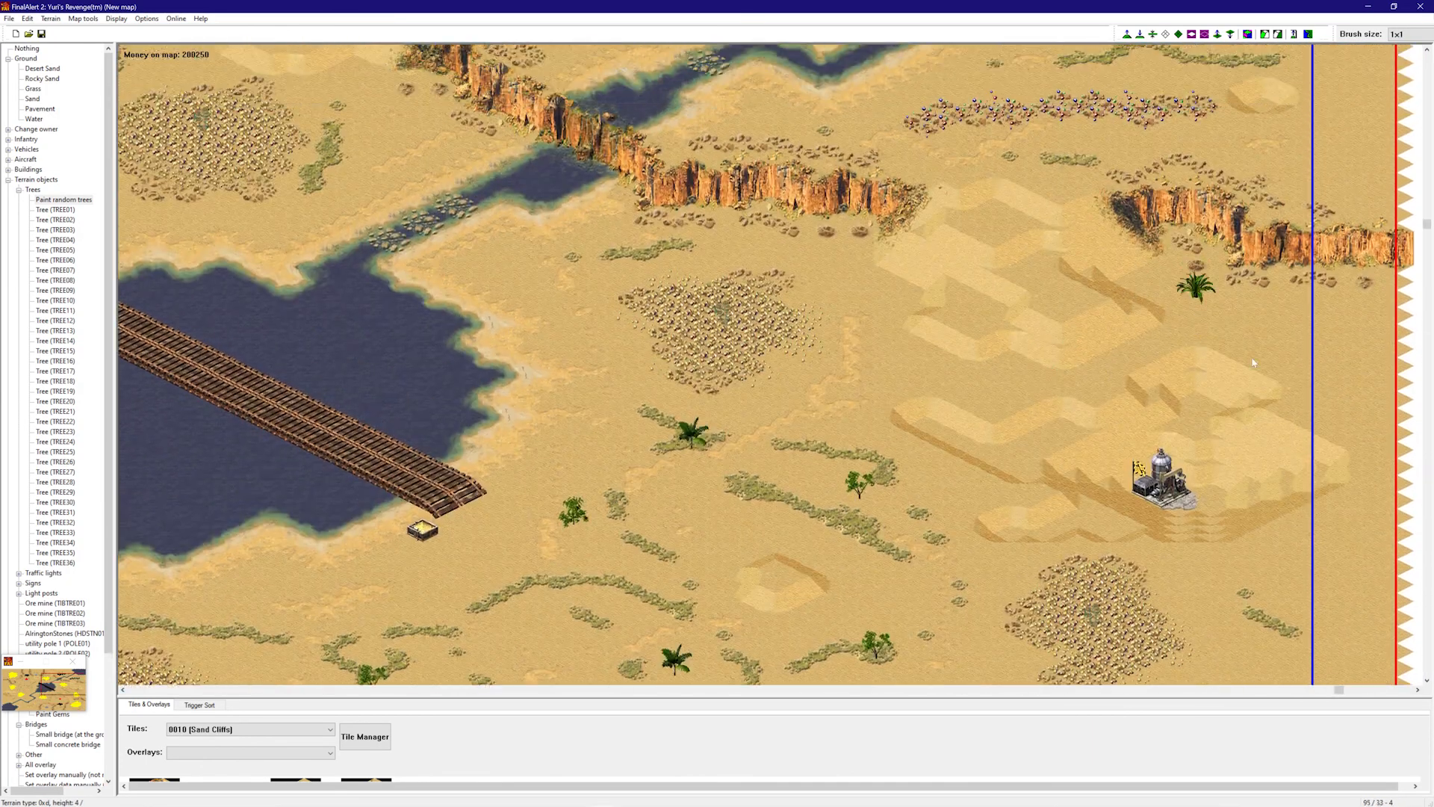
left_click(1262, 445)
left_click(1247, 590)
left_click(1010, 462)
left_click(1078, 386)
left_click(944, 265)
left_click(524, 294)
- Paint tree clusters near the shore, along the lake's south shore, and beside the river
right_click_drag(609, 288, 607, 273)
left_click_drag(592, 283, 523, 299)
right_click_drag(512, 362, 467, 410)
left_click_drag(592, 365, 626, 397)
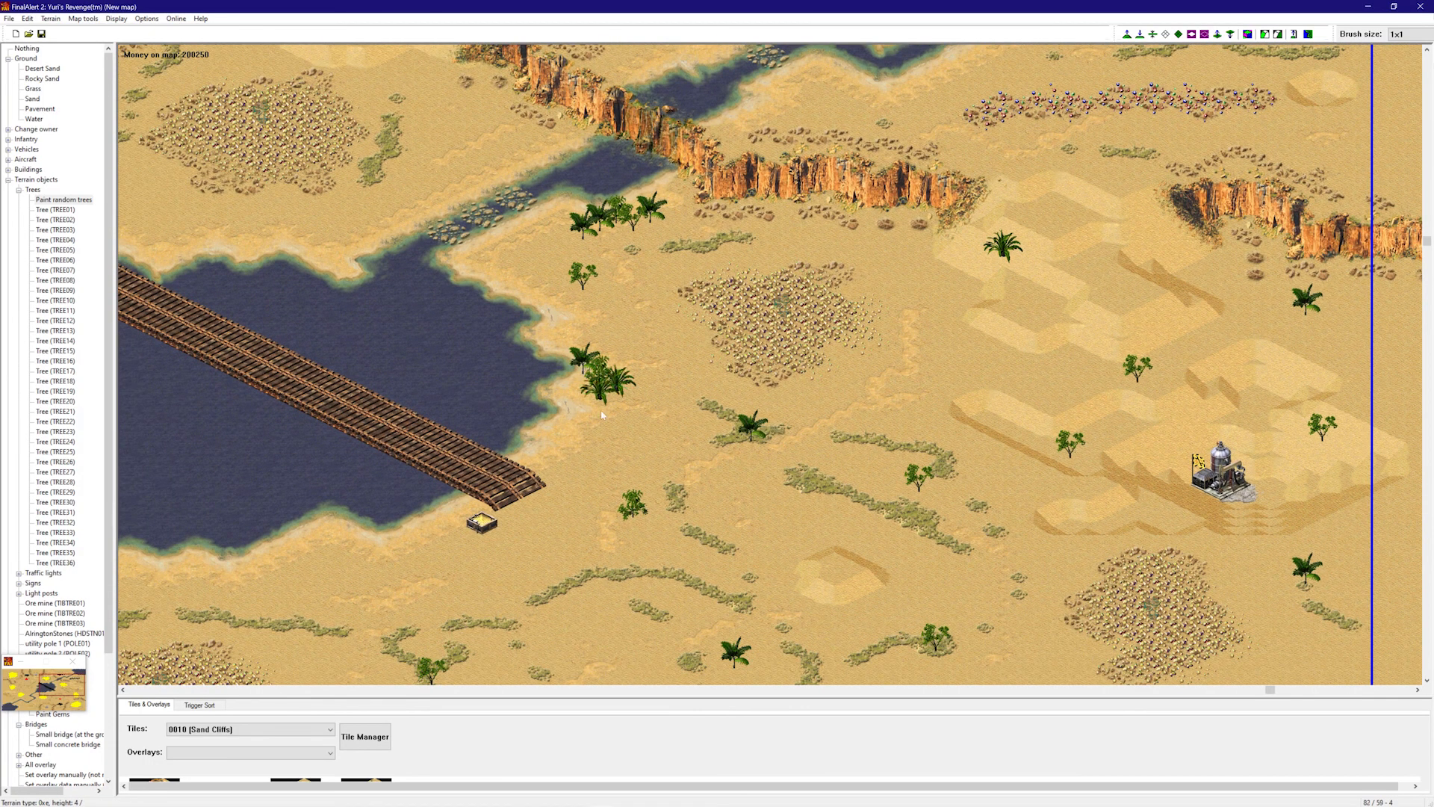
right_click_drag(523, 454, 471, 508)
left_click_drag(458, 532, 377, 536)
right_click_drag(381, 532, 343, 538)
left_click_drag(543, 521, 480, 524)
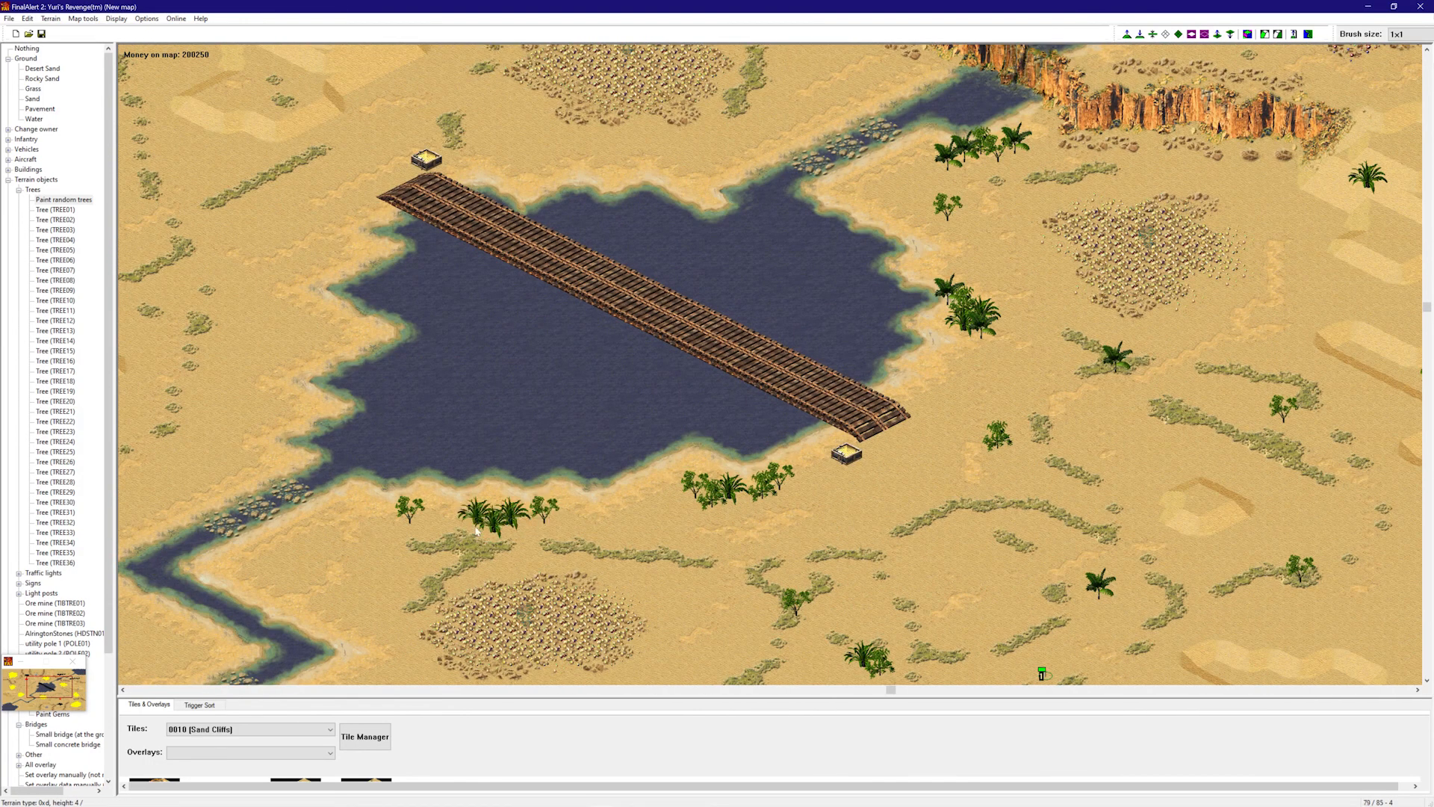
right_click_drag(475, 486, 431, 508)
left_click_drag(489, 458, 449, 479)
right_click_drag(433, 498, 404, 559)
left_click_drag(523, 494, 454, 526)
right_click_drag(439, 550, 349, 525)
- Line the lake's west shore with trees and paint more around the bridge
left_click_drag(472, 517, 493, 507)
left_click(506, 434)
right_click_drag(517, 417, 553, 362)
left_click_drag(575, 347, 612, 331)
left_click_drag(658, 252, 680, 246)
left_click_drag(692, 186, 711, 173)
right_click_drag(702, 147, 760, 84)
left_click_drag(598, 226, 633, 223)
mouse_move(650, 212)
right_mouse_down()
mouse_move(881, 134)
mouse_move(956, 131)
right_mouse_up()
- Paint trees along the upper-right shore, down the right edge, above the river, and on the left side
left_click_drag(1315, 212, 1193, 219)
left_click_drag(1042, 184, 1130, 236)
mouse_move(1296, 220)
left_mouse_down()
mouse_move(1347, 262)
mouse_move(1311, 325)
left_mouse_up()
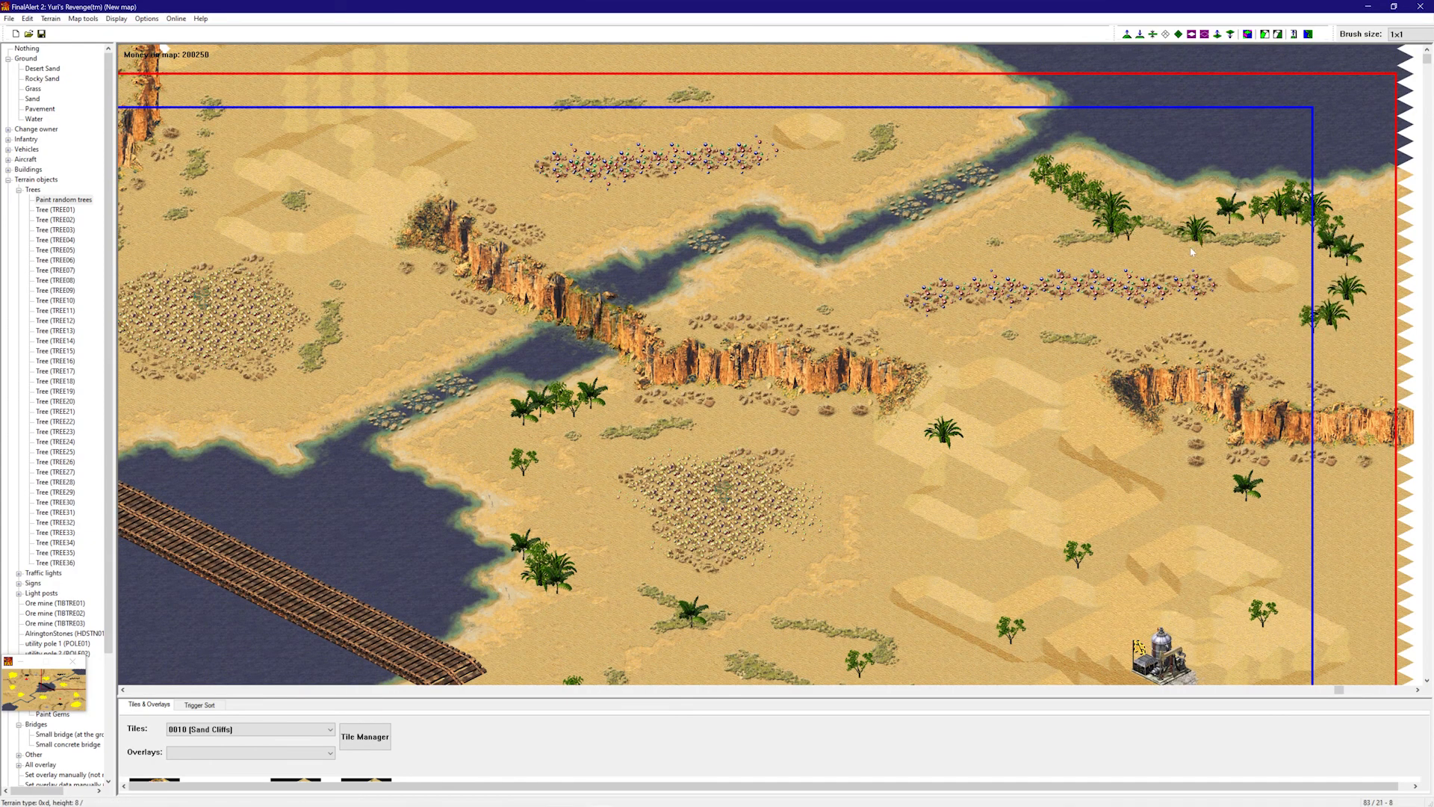
left_click_drag(1291, 266, 1309, 271)
left_click(1061, 248)
left_click(777, 301)
mouse_move(910, 115)
left_mouse_down()
mouse_move(936, 91)
mouse_move(826, 86)
left_mouse_up()
left_click(646, 84)
left_click_drag(881, 148, 856, 157)
left_click_drag(611, 193, 590, 206)
right_click_drag(538, 233, 456, 255)
left_click_drag(411, 275, 392, 298)
- Place single trees near the airport and bridge, on open sand, and a group near the top
right_click_drag(338, 282, 331, 263)
left_click(608, 248)
right_click_drag(608, 248, 531, 354)
left_click(680, 343)
left_click(328, 287)
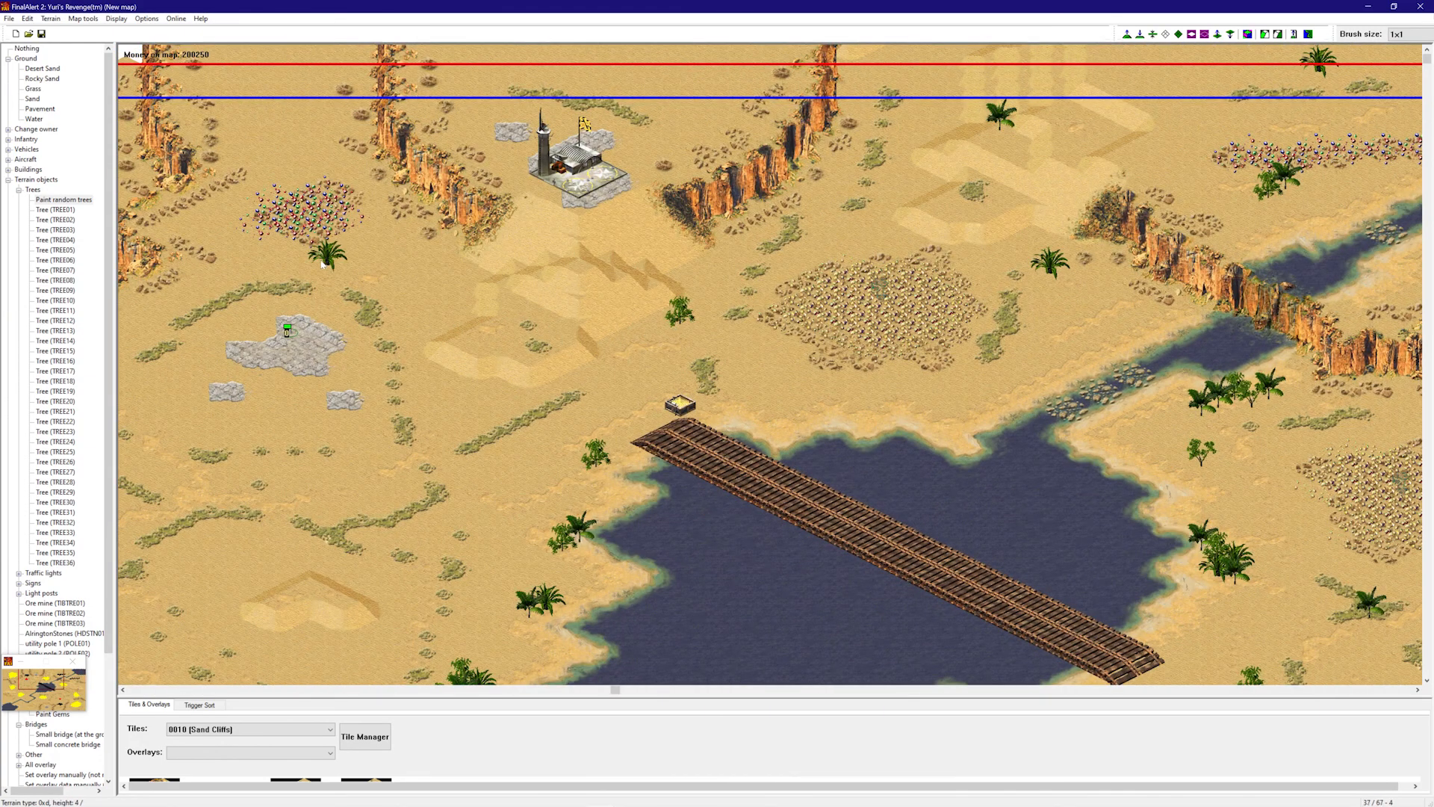
left_click(462, 361)
left_click(514, 155)
left_click_drag(663, 128, 701, 130)
- Scatter single random trees on the sand across the lower map and near the top-left corner
right_click_drag(515, 314, 392, 331)
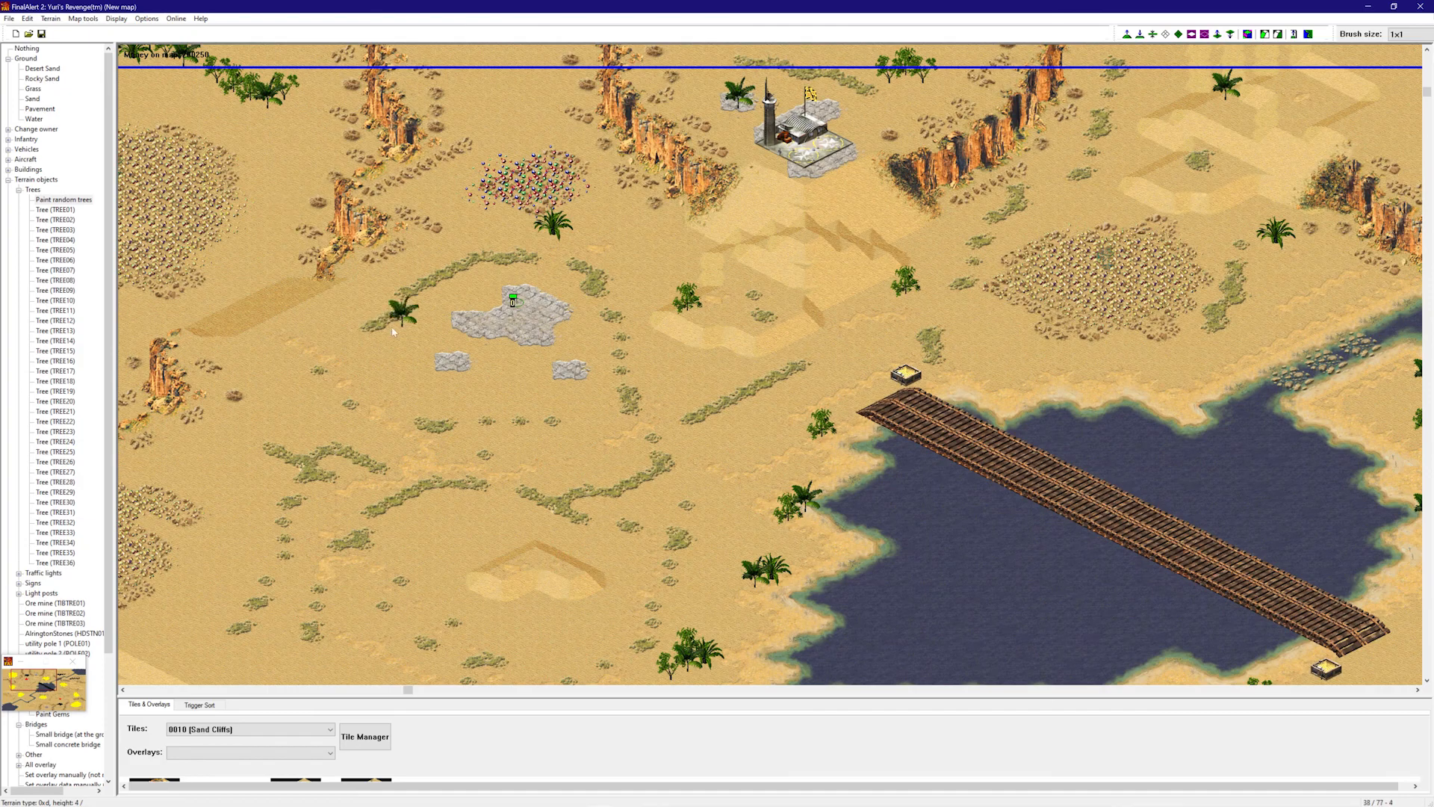
right_click_drag(492, 452, 598, 395)
left_click(634, 480)
right_click_drag(634, 480, 625, 589)
left_click(826, 477)
right_click_drag(825, 476, 609, 554)
left_click(824, 557)
right_click_drag(807, 541, 405, 364)
left_click(424, 427)
- Add a few more random trees on the sand in the right and bottom areas
right_click_drag(809, 136, 1151, 394)
left_click(1035, 281)
right_click_drag(1152, 497, 895, 470)
left_click(944, 356)
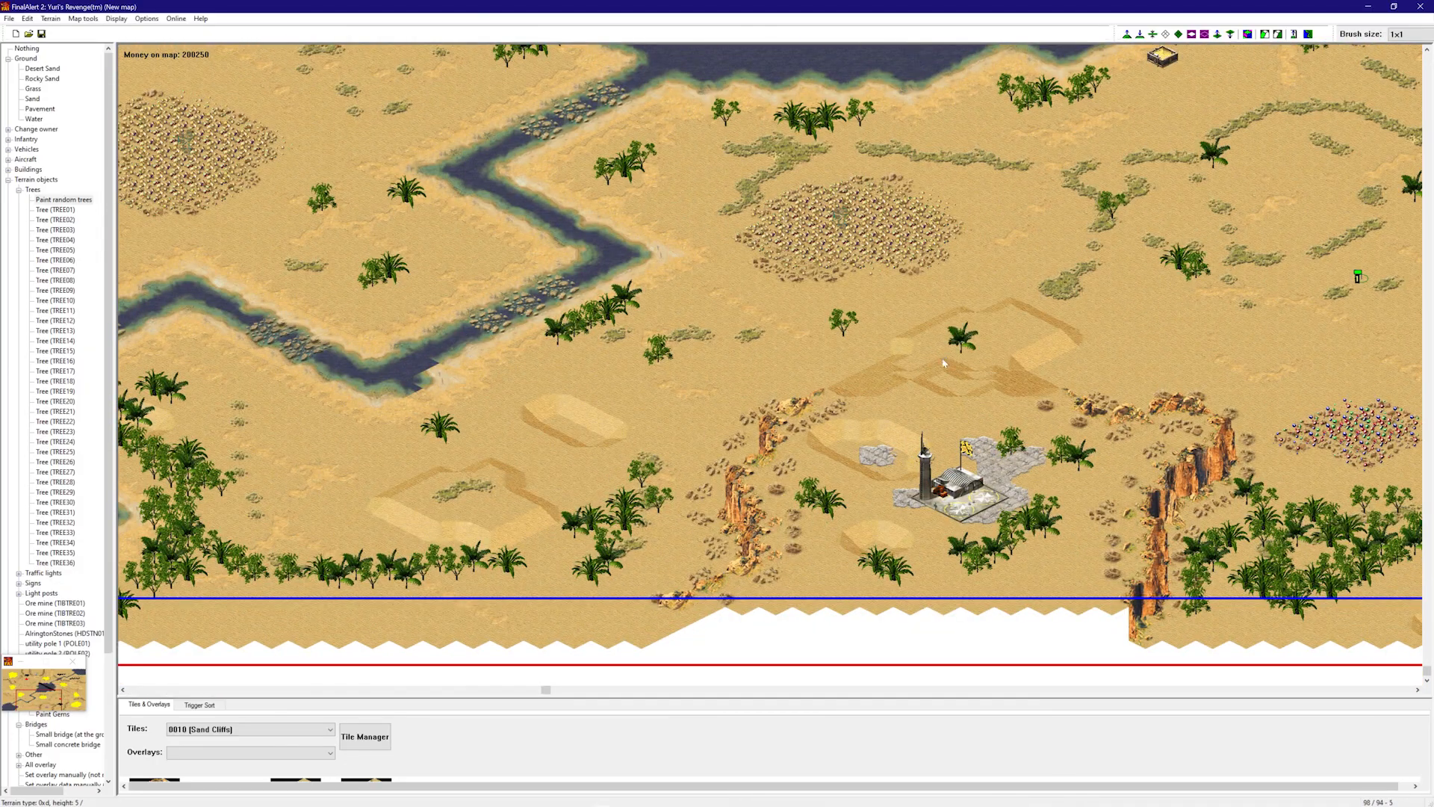
right_click_drag(944, 356, 773, 362)
left_click(903, 326)
right_click_drag(884, 368, 1046, 94)
mouse_move(694, 246)
right_mouse_down()
mouse_move(538, 430)
mouse_move(613, 374)
right_mouse_up()
- Stop tree painting, enlarge the tile panel to show cliff tiles, and move to the top-left corner
right_click(747, 336)
right_click_drag(746, 336, 592, 493)
right_click_drag(544, 369, 651, 515)
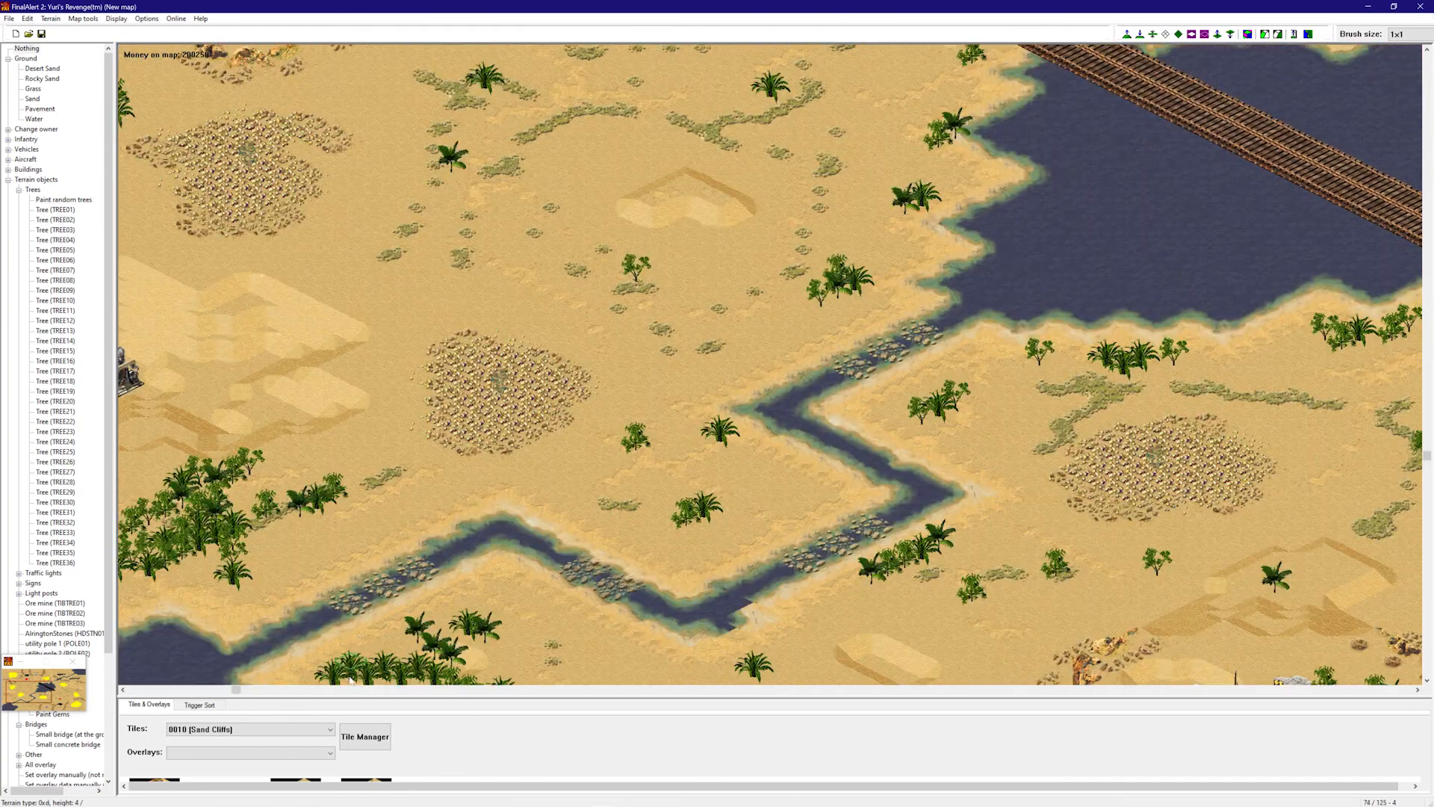
left_click_drag(405, 694, 404, 596)
right_click_drag(723, 400, 1203, 306)
right_click_drag(909, 291, 1109, 509)
right_click_drag(1129, 376, 575, 152)
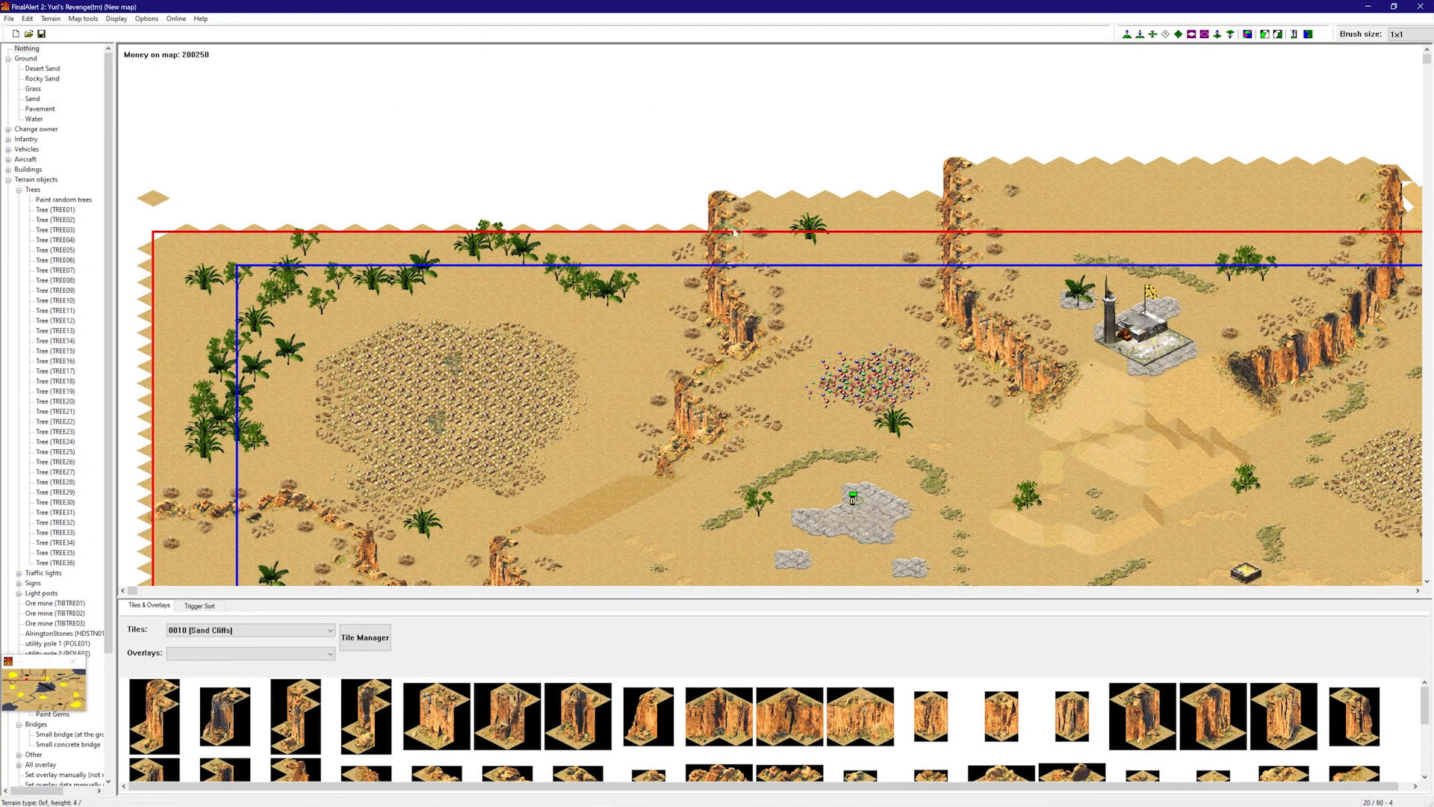
right_click_drag(739, 239, 877, 384)
right_click_drag(789, 267, 252, 33)
- Set the Normal Green lighting level to 0.8, then collapse the Terrain objects category
left_click(27, 19)
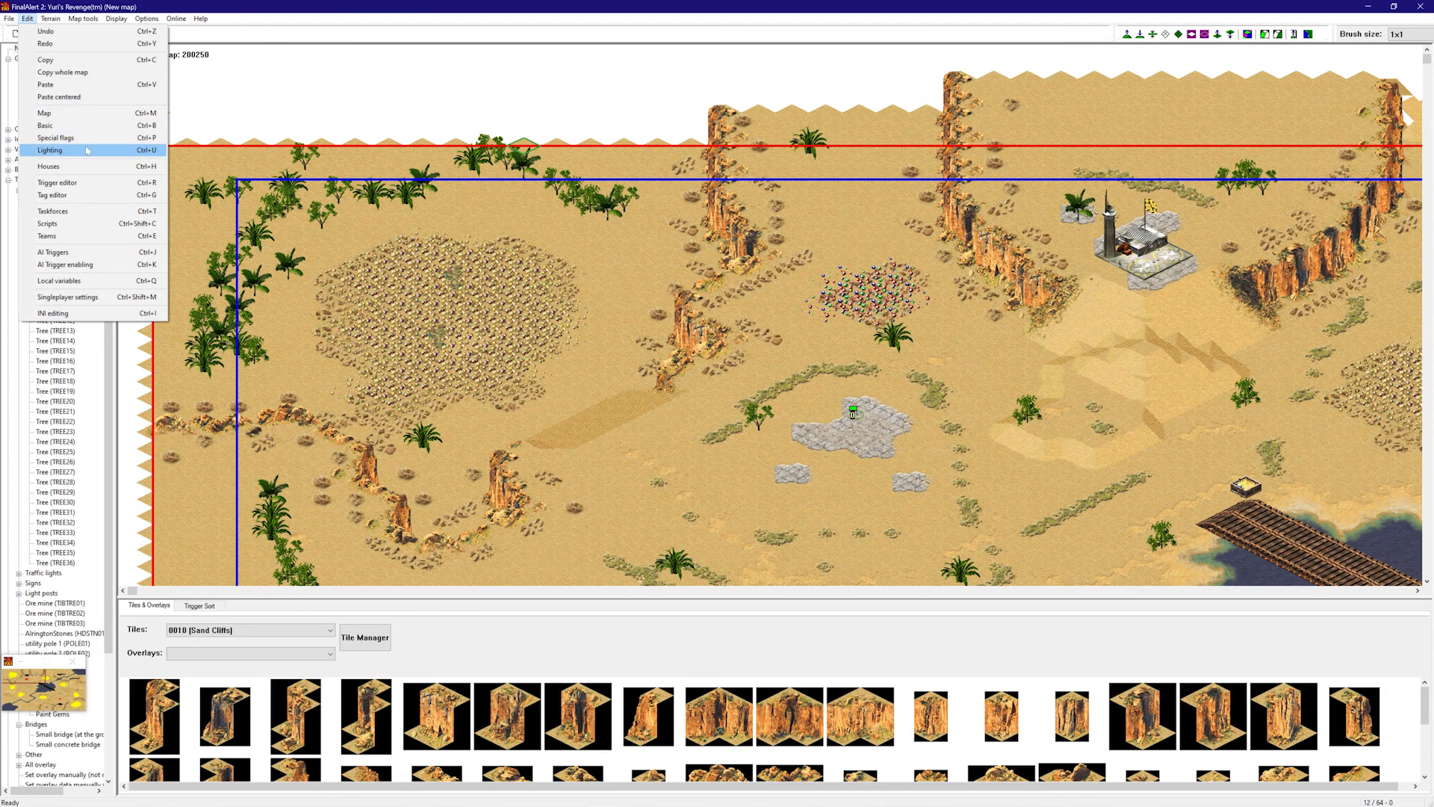
left_click(50, 150)
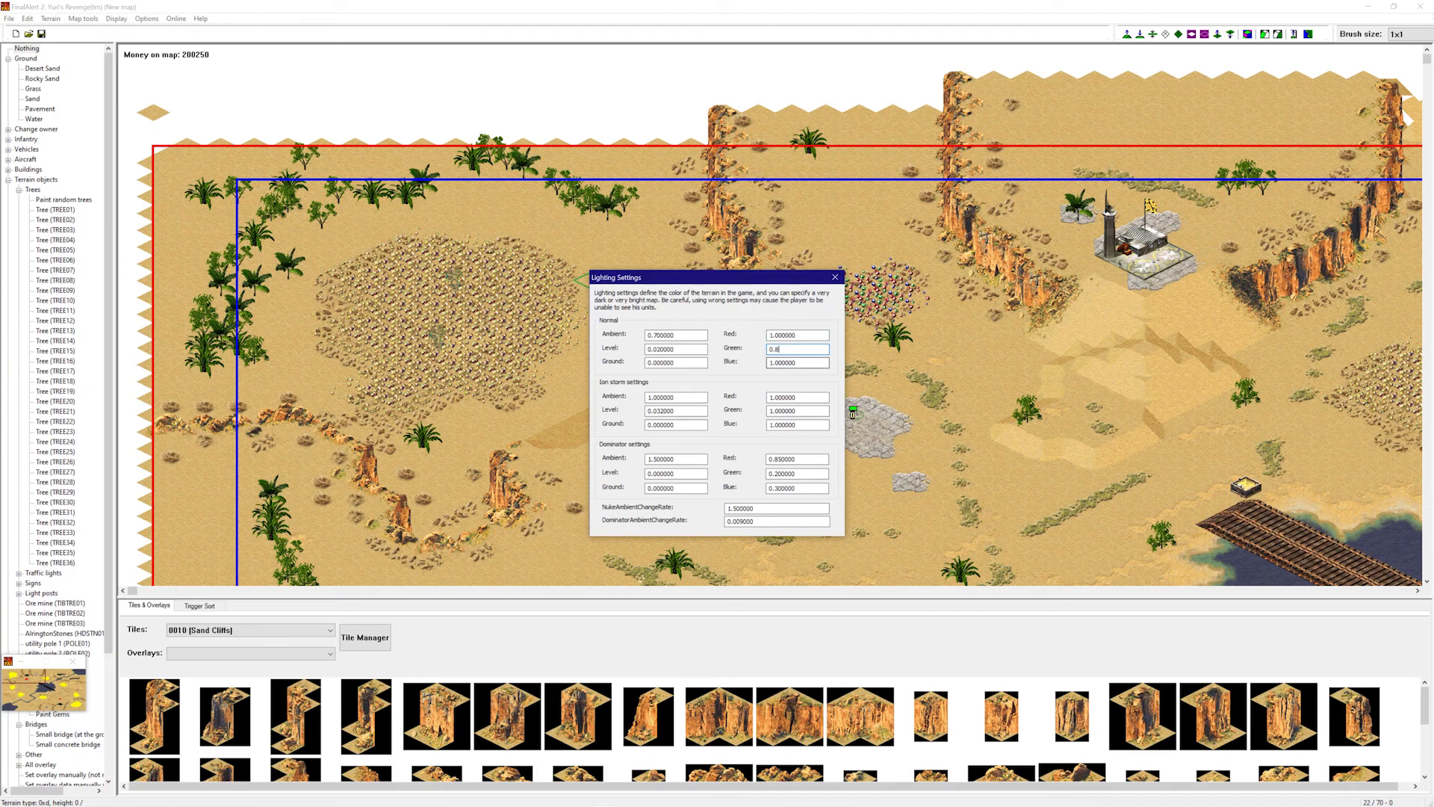
type("8")
left_click(835, 277)
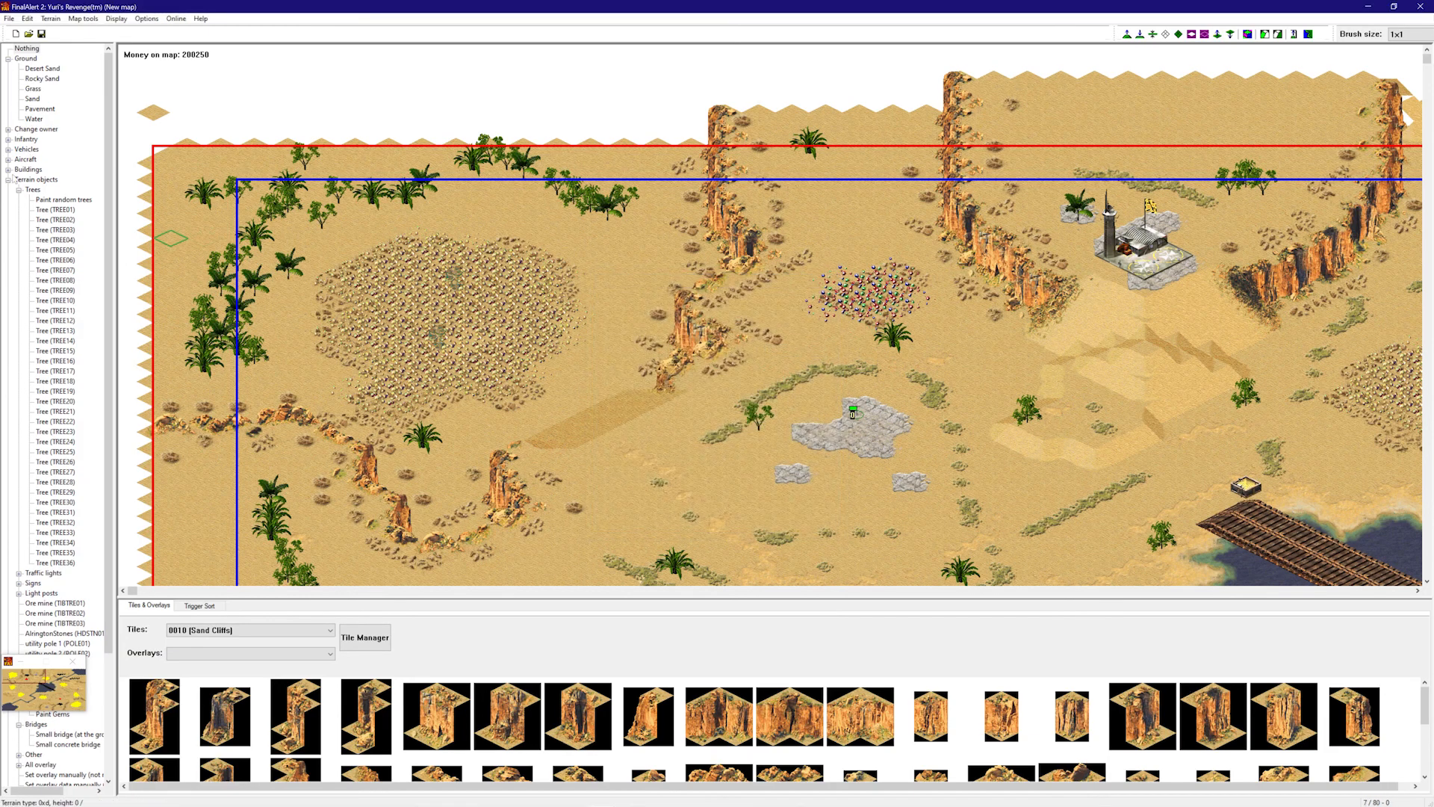
left_click(9, 179)
- Choose Buildings > Invisible Light Post and place one on an ore field
left_click(8, 169)
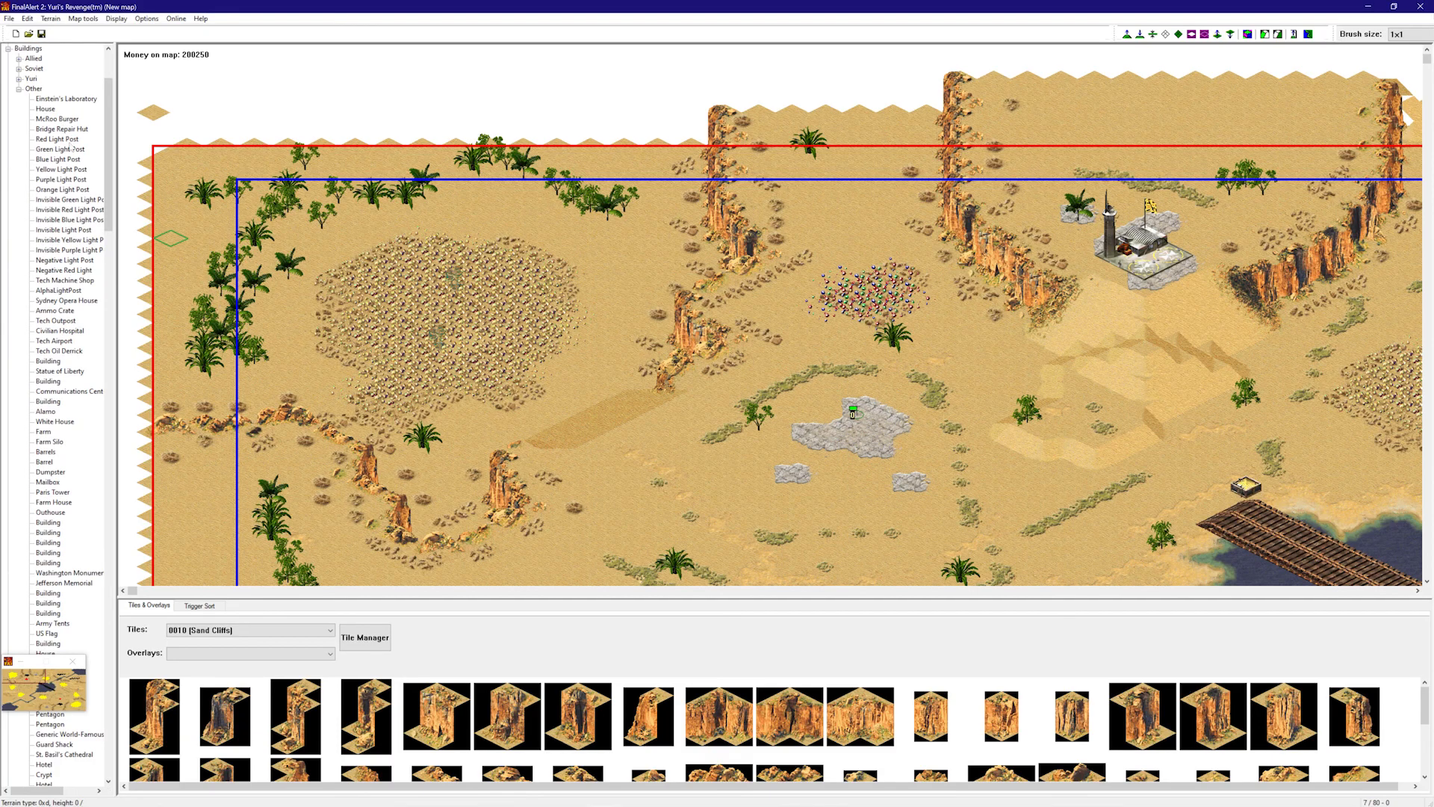
left_click(64, 230)
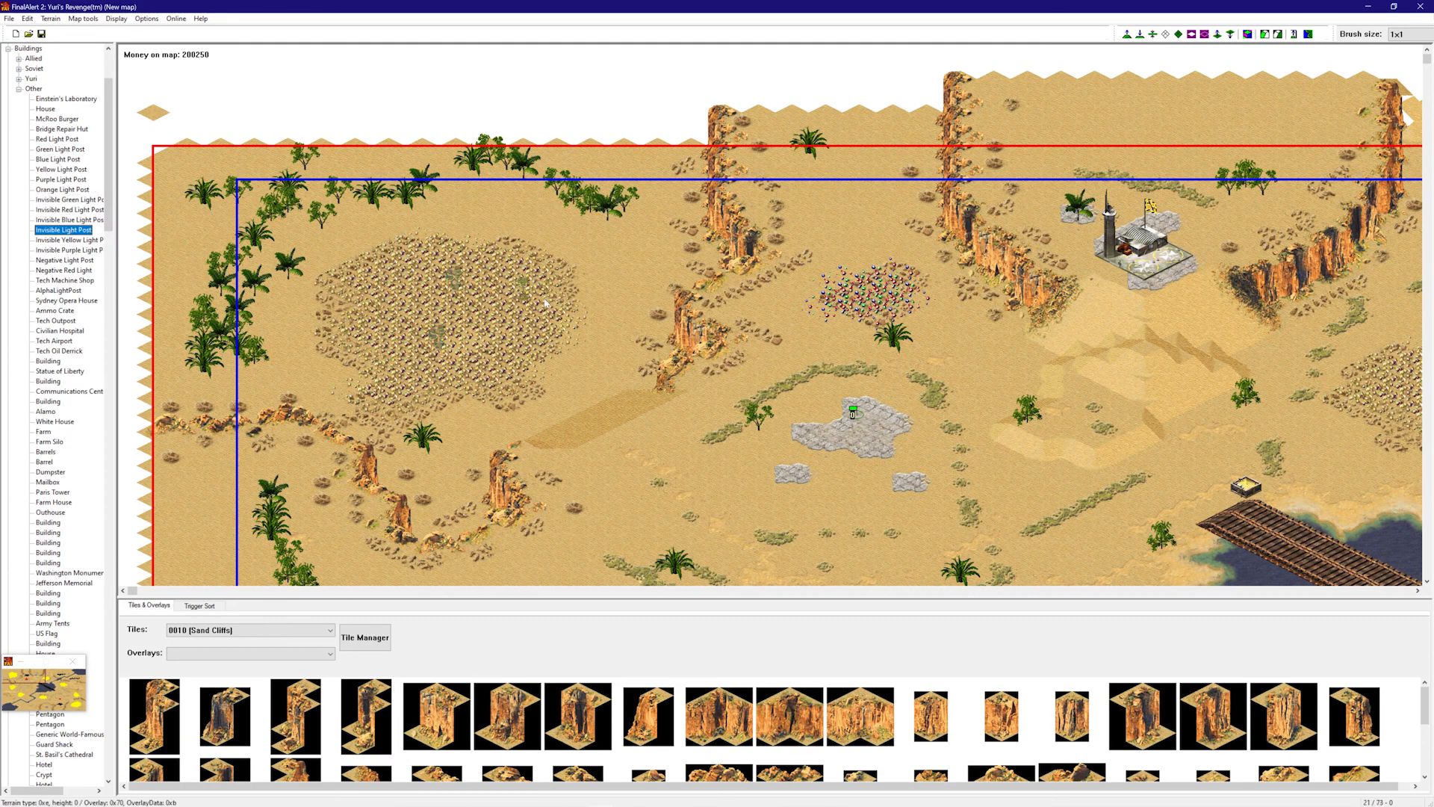
left_click(388, 334)
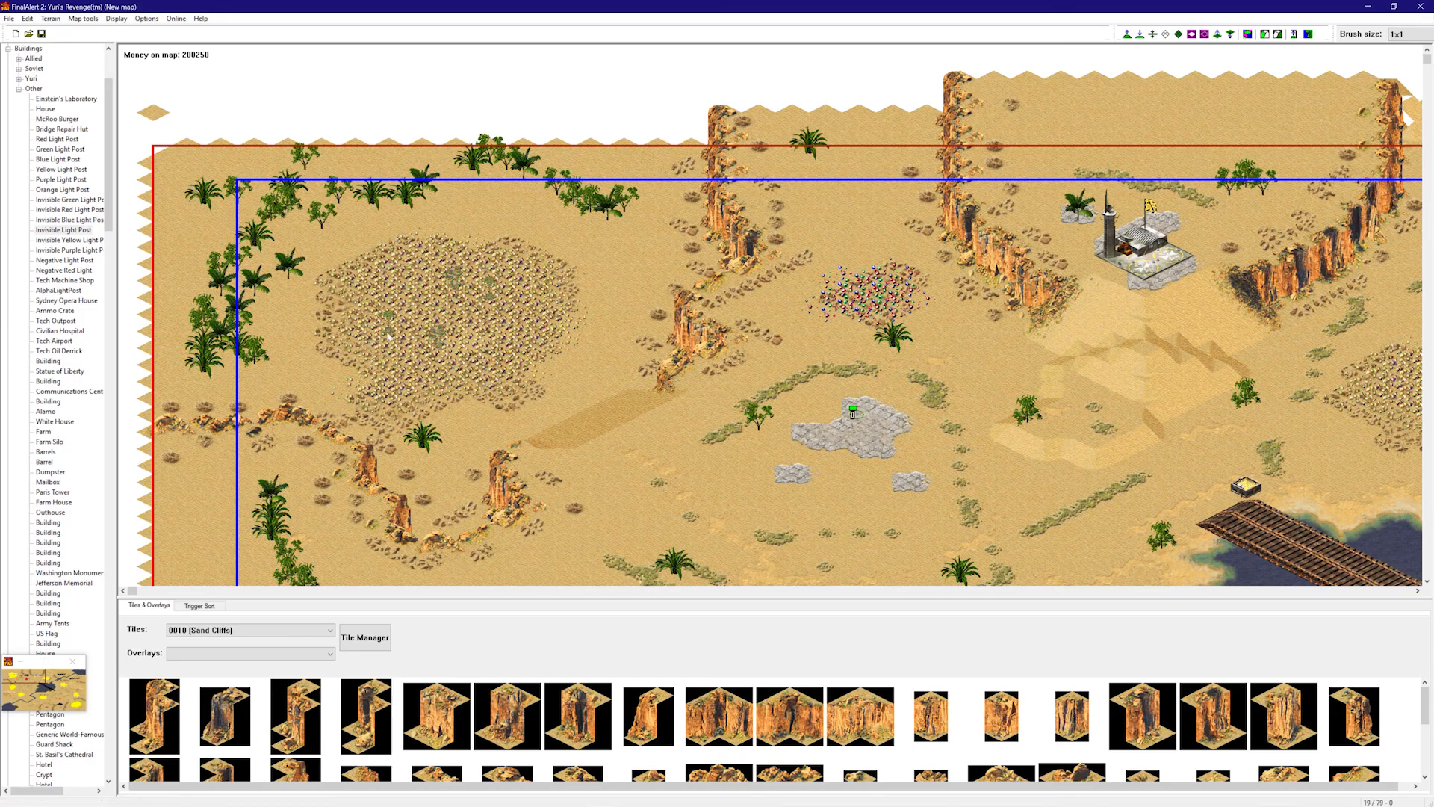
right_click_drag(388, 336, 964, 328)
right_click_drag(881, 262, 437, 337)
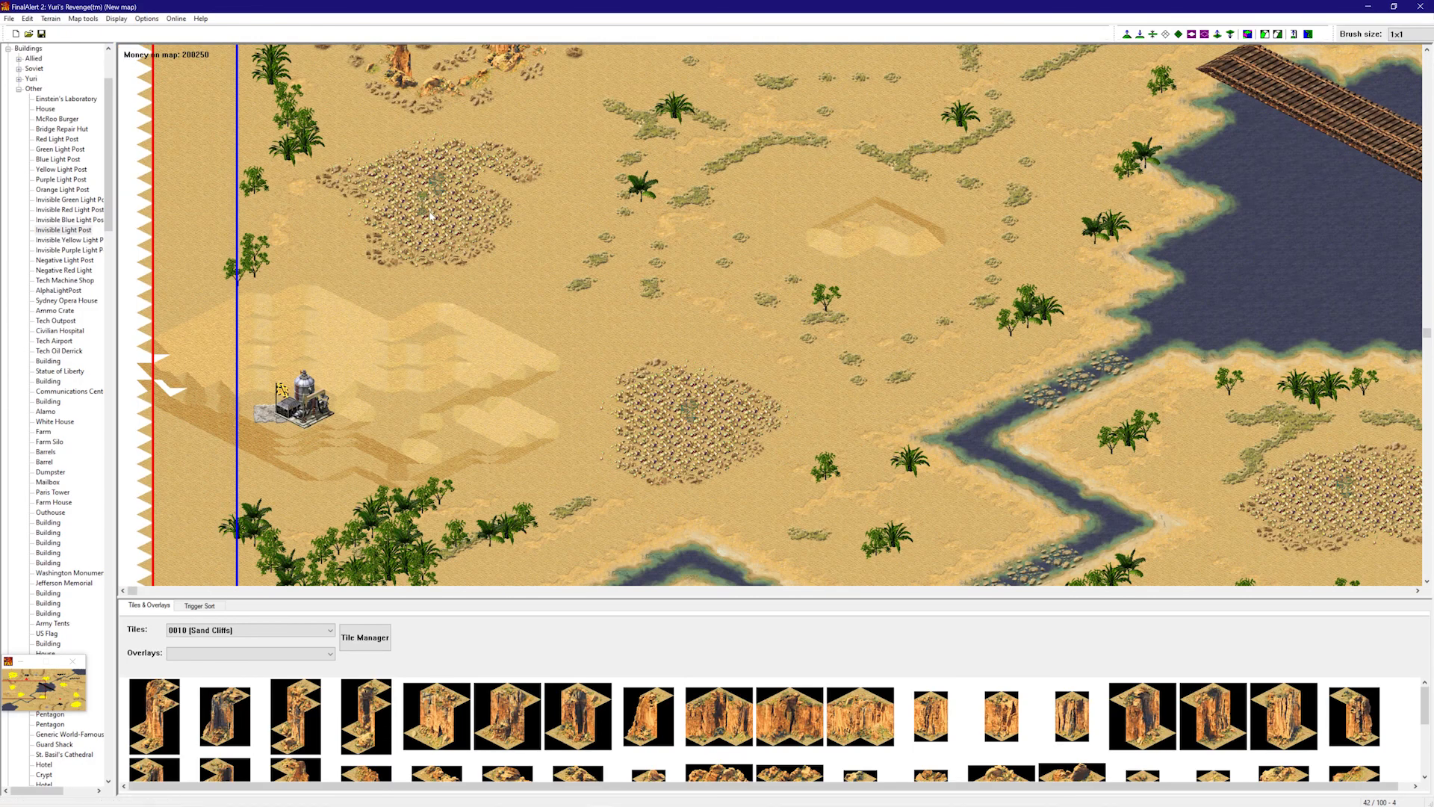
left_click(668, 394)
- Work over the top-right ore fields with light posts, then stop placing buildings
right_click_drag(692, 447, 723, 180)
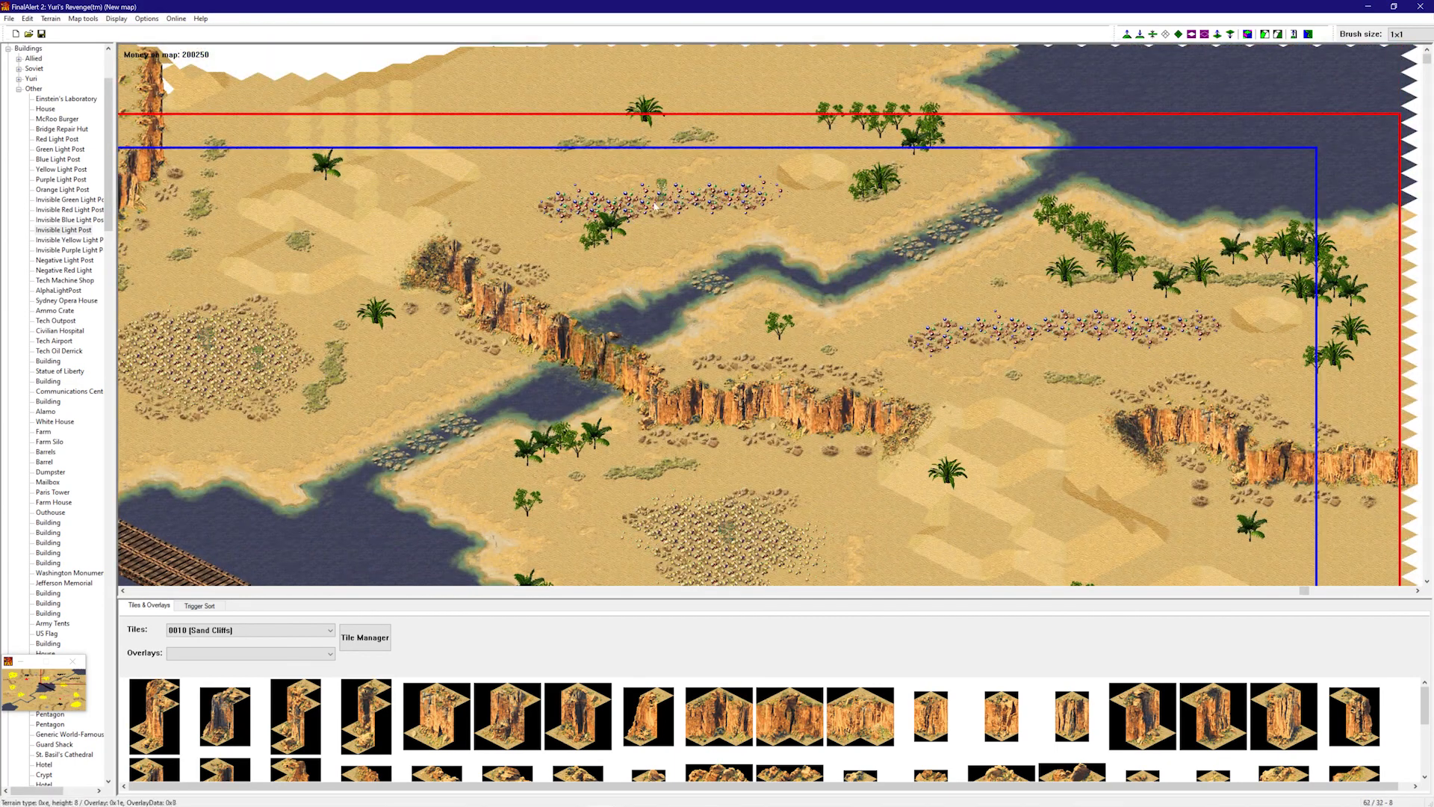
right_click_drag(715, 253, 1007, 249)
right_click_drag(1026, 336, 1011, 448)
right_click_drag(1125, 305, 1114, 216)
right_click(1113, 245)
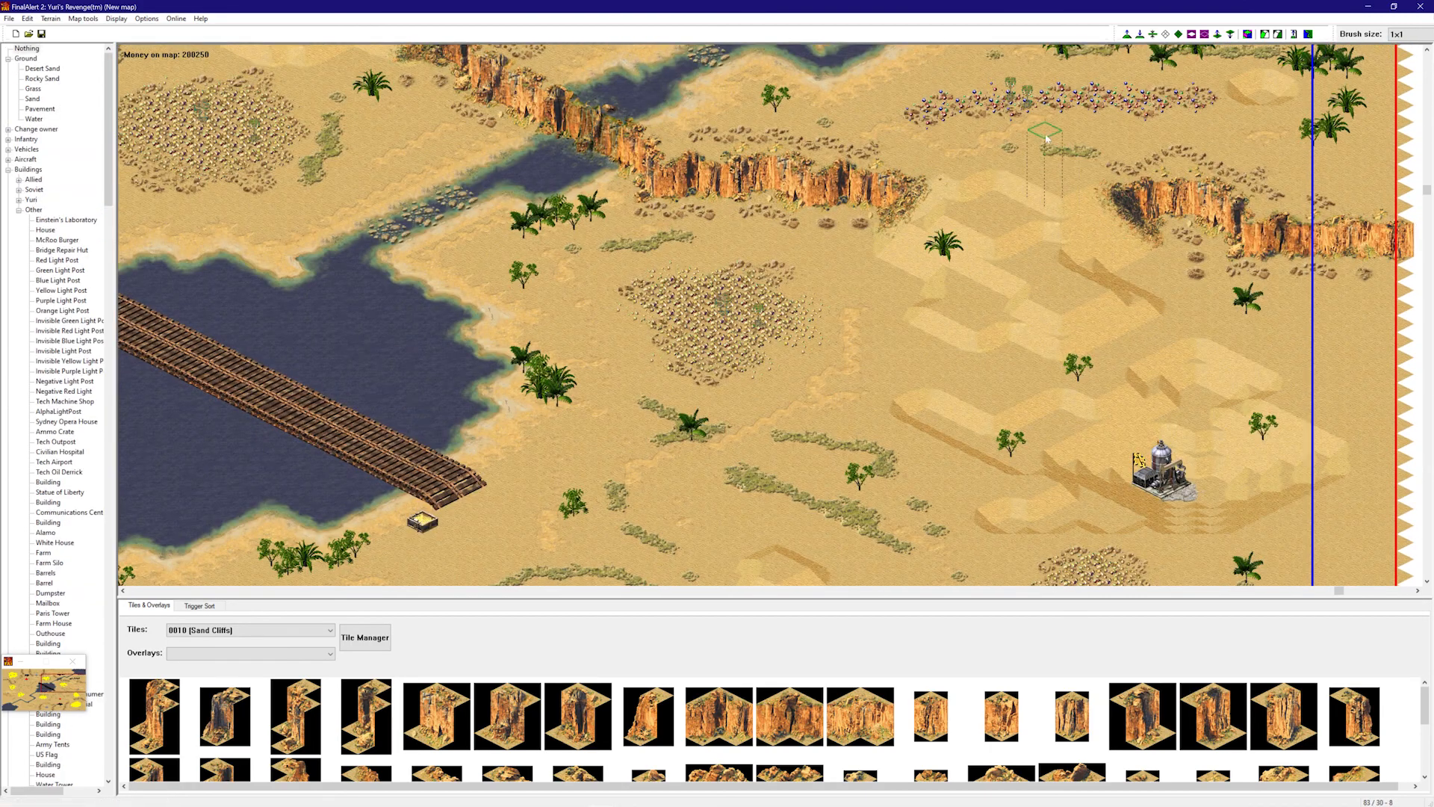
right_click_drag(1092, 152, 767, 273)
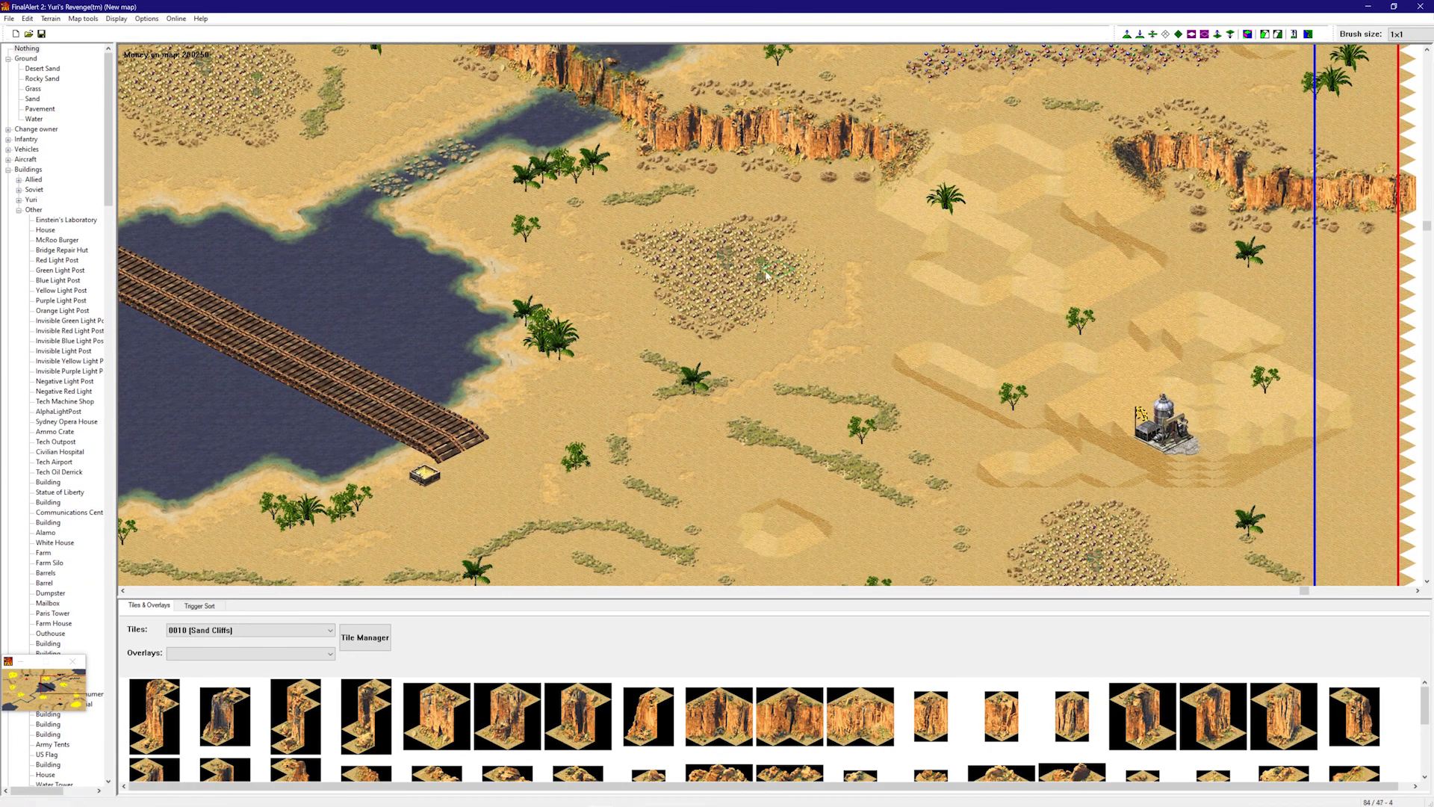
left_click_drag(766, 282, 1080, 532, "shift")
right_click_drag(1102, 373, 1112, 422)
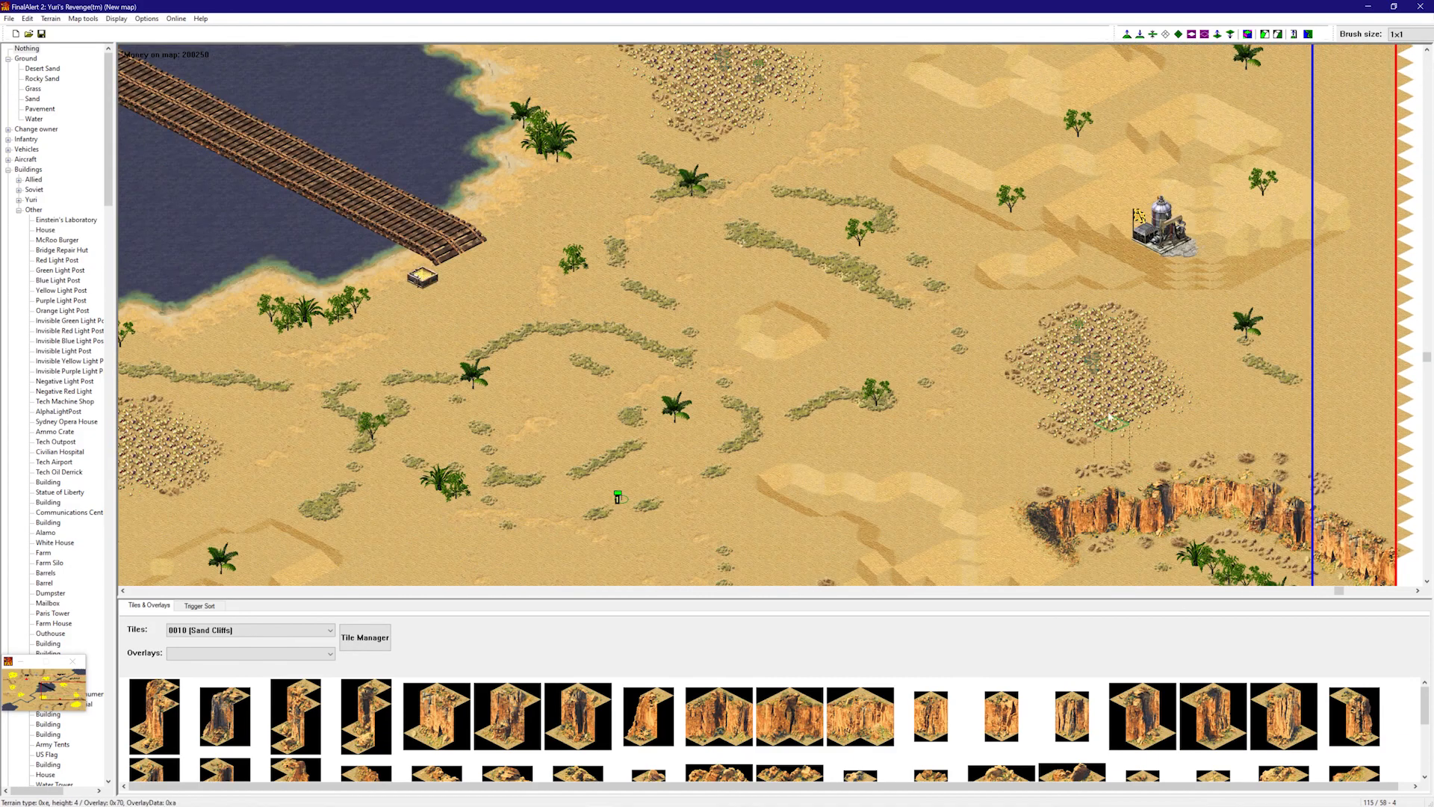
right_click_drag(1125, 598, 1140, 417)
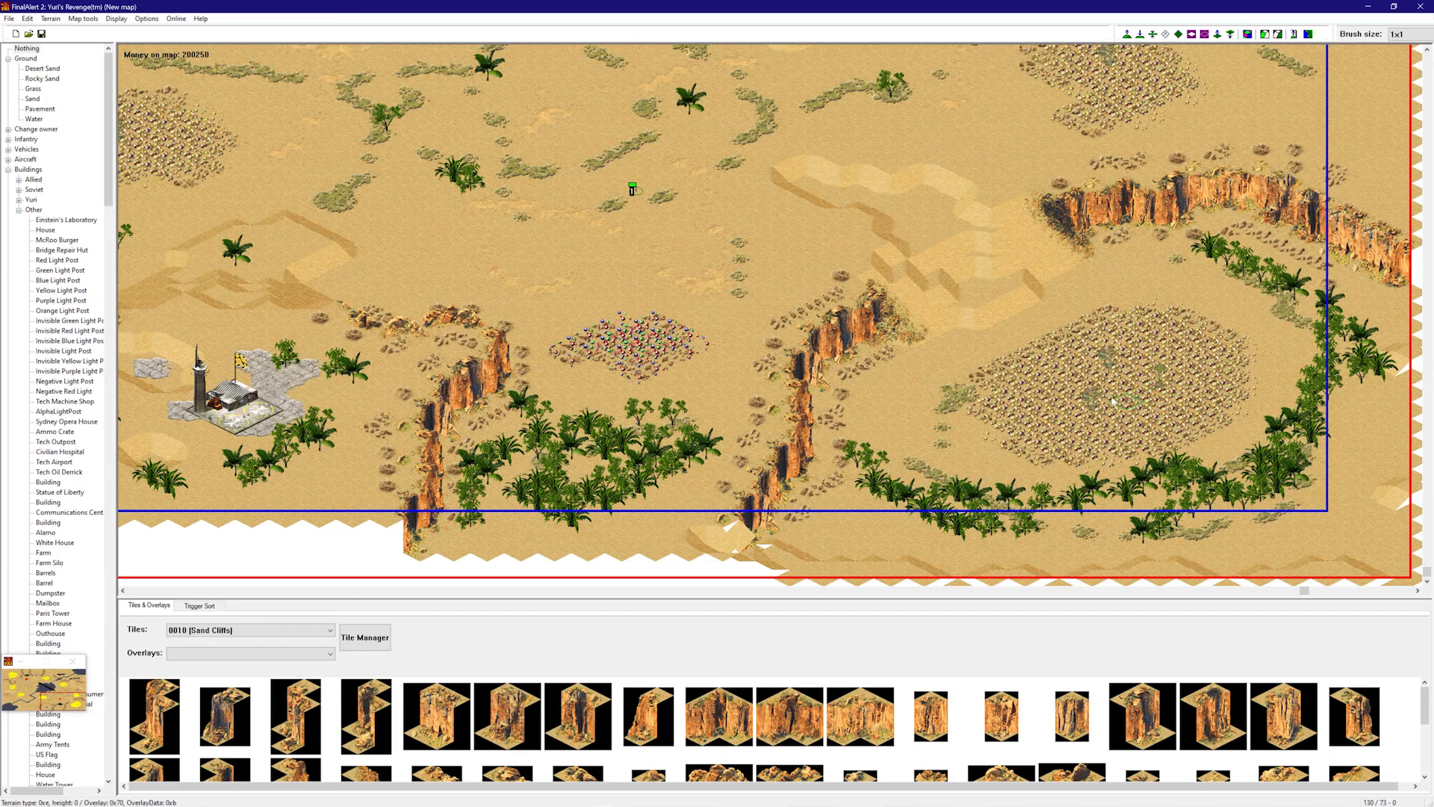
right_click_drag(629, 333, 539, 322)
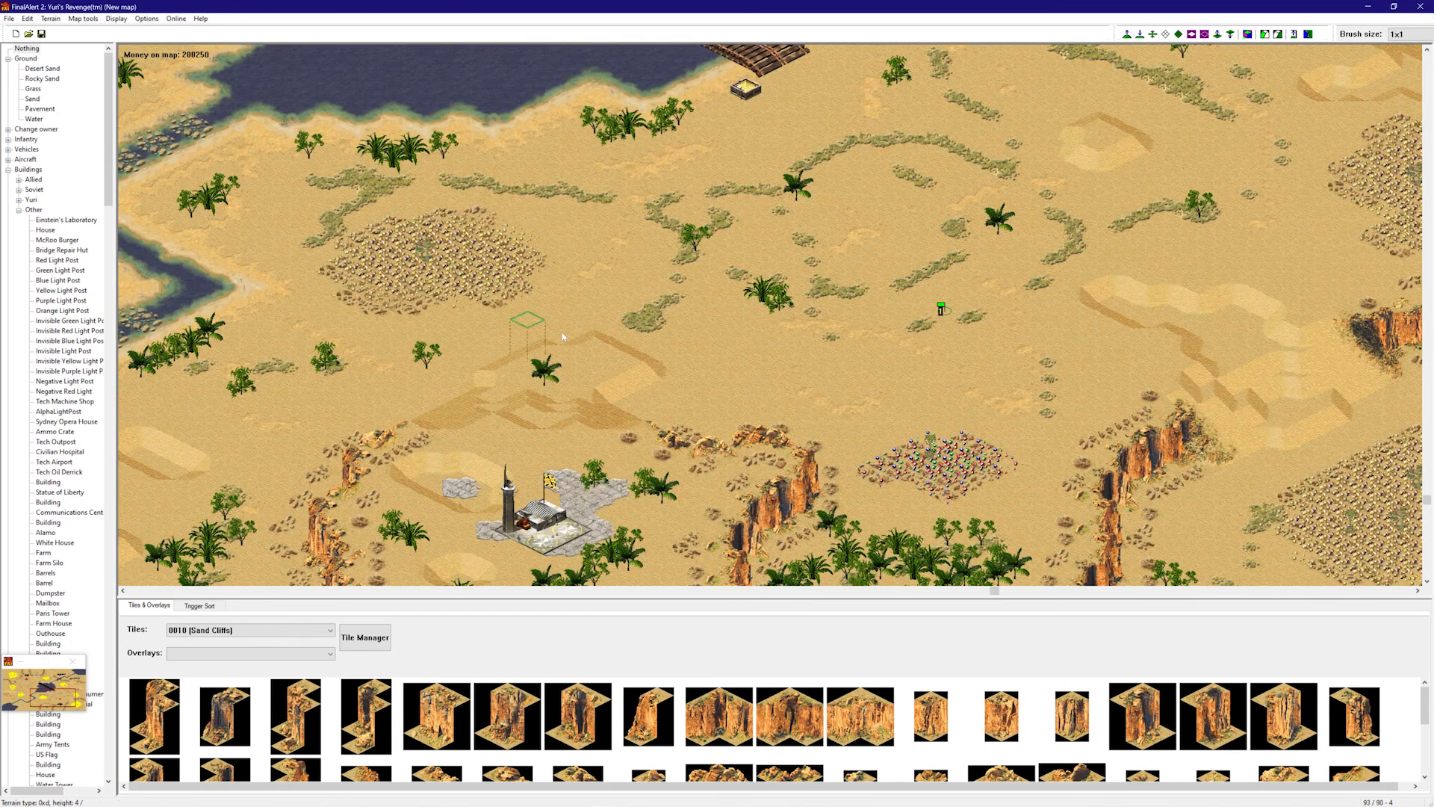
- Copy the light post onto the upper-left ore field
left_click_drag(929, 459, 426, 258, "shift")
right_click_drag(419, 262, 161, 237)
right_click_drag(697, 371, 567, 339)
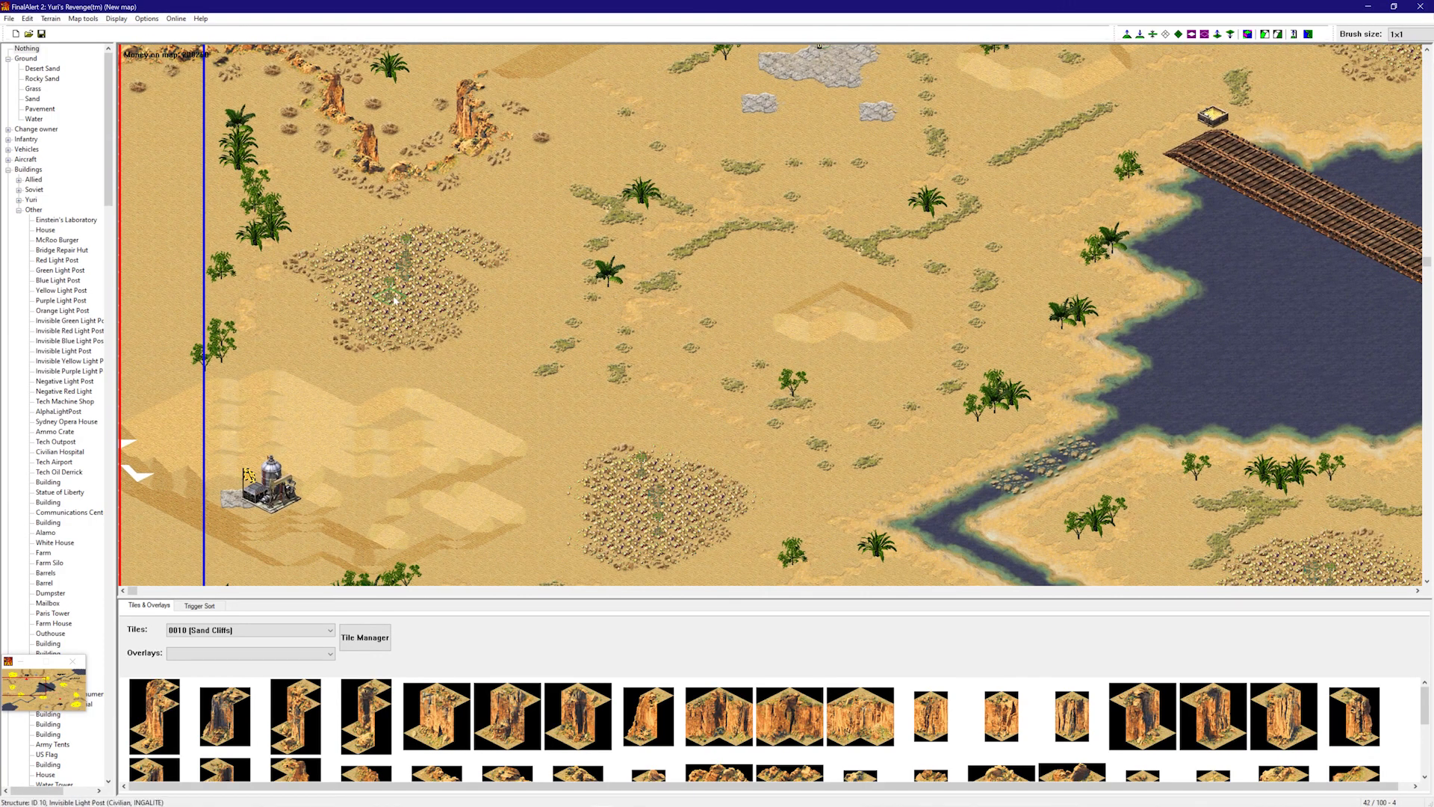
scroll(85, 715, "down", 15)
scroll(84, 715, "down", 3)
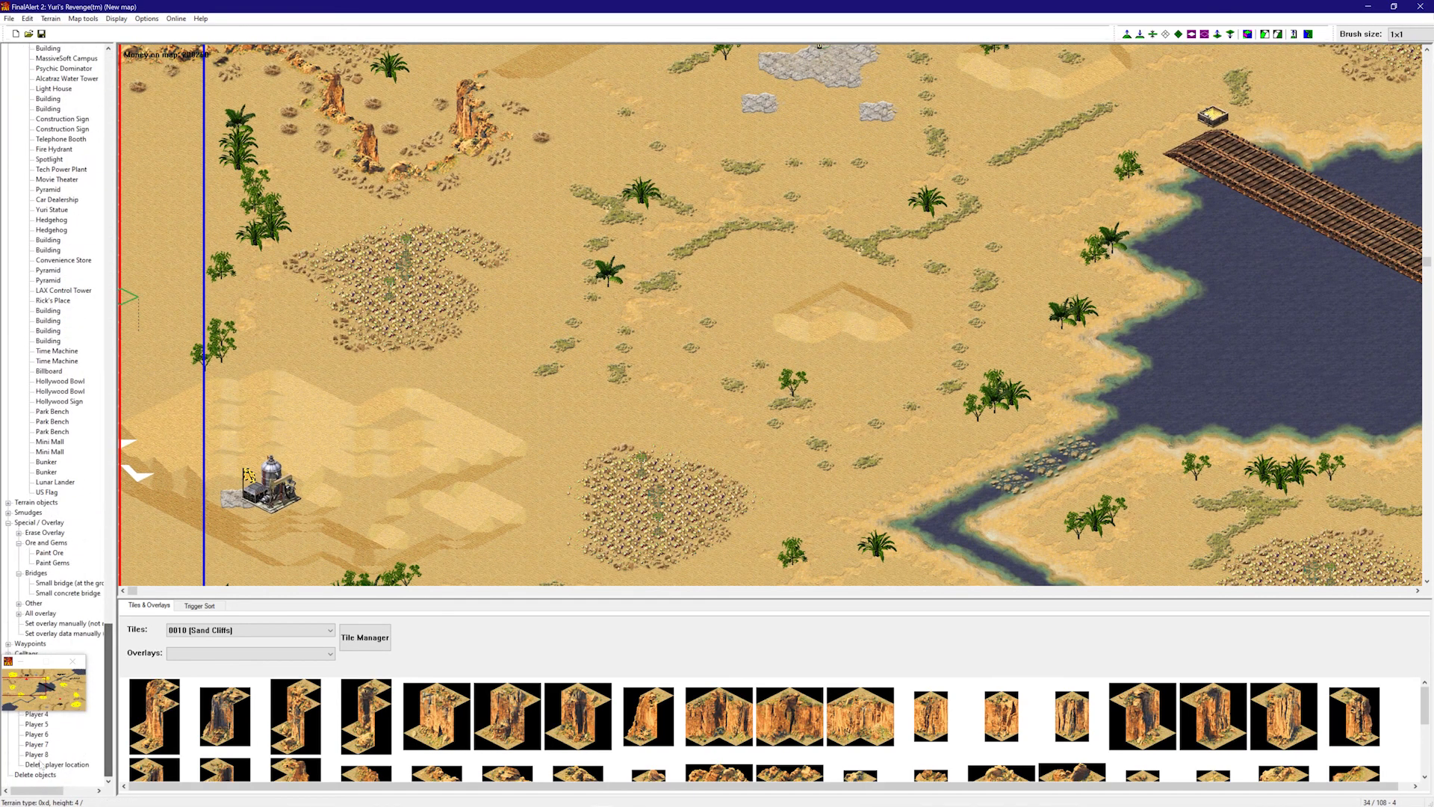
- Position light posts on the remaining ore fields and stop placing buildings
right_click_drag(724, 426, 956, 307)
right_click_drag(864, 304, 1126, 235)
right_click_drag(954, 275, 1005, 370)
right_click_drag(1021, 375, 1225, 556)
right_click_drag(934, 328, 717, 433)
right_click(702, 388)
- Pan around the map to review the placed light posts
right_click_drag(702, 373, 1018, 406)
right_click_drag(854, 351, 550, 318)
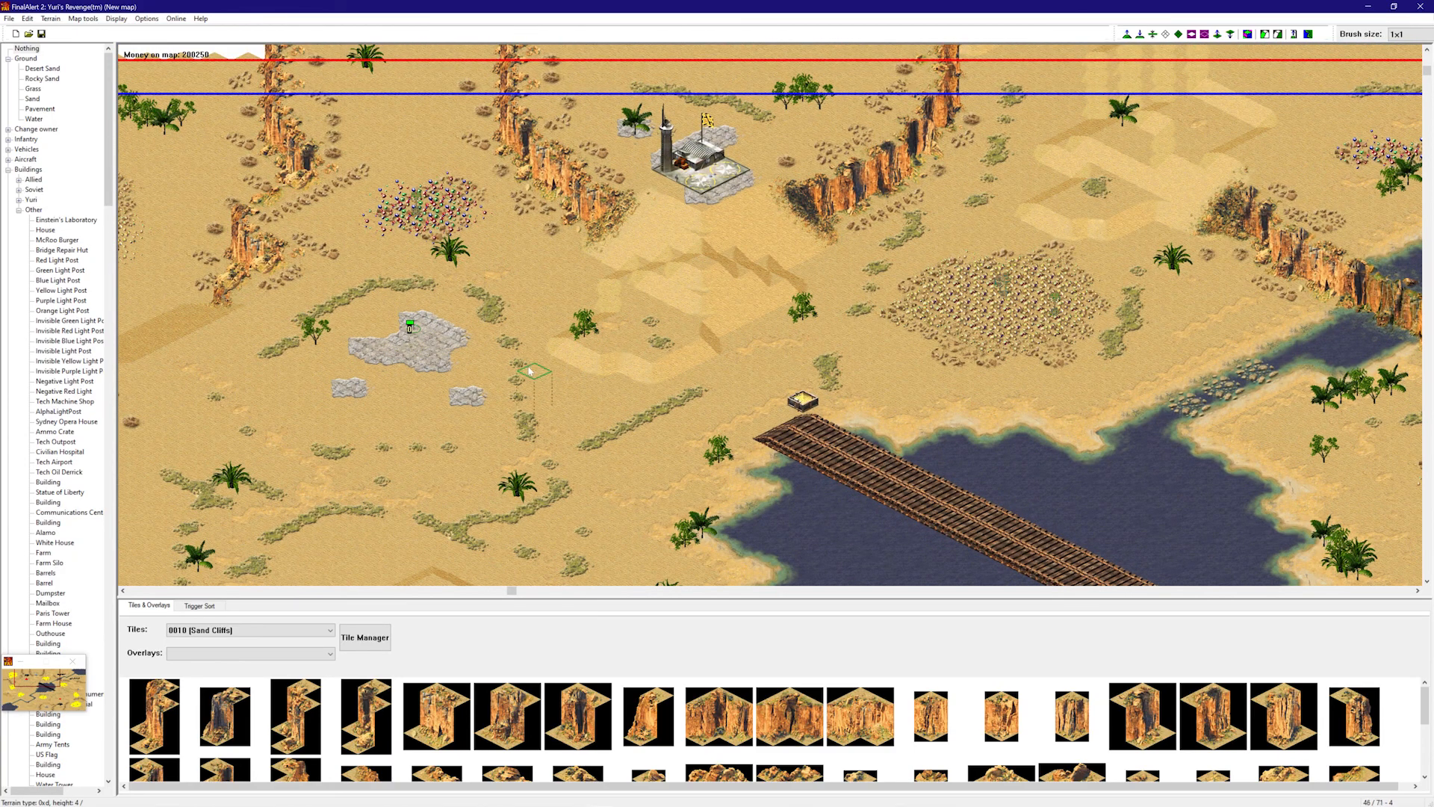
right_click_drag(612, 276, 777, 213)
right_click_drag(780, 208, 846, 196)
right_click_drag(846, 203, 463, 55)
- Save the map, acknowledge the map-check warning, and browse to maps in progress
left_click(11, 18)
left_click(40, 66)
left_click(801, 497)
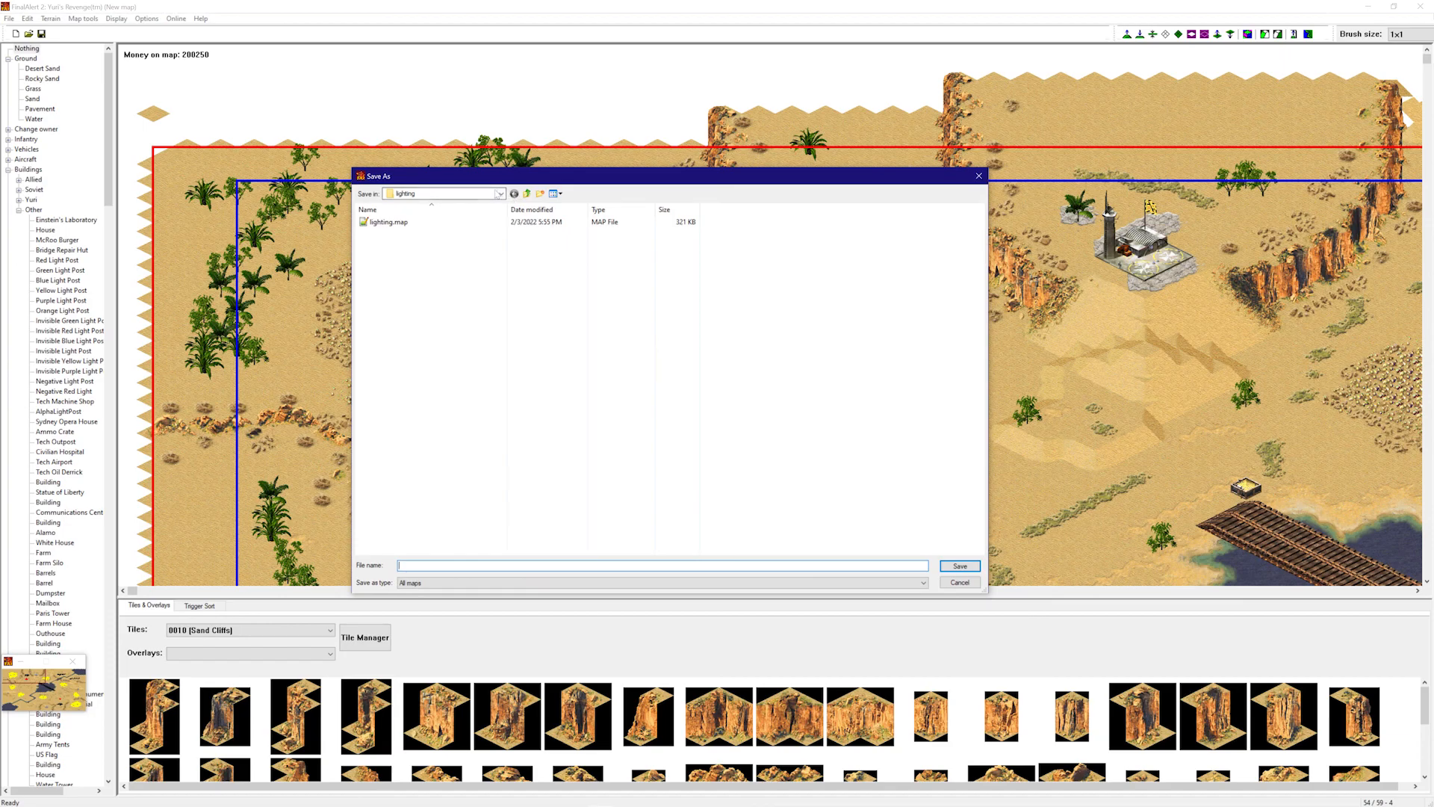
left_click(497, 195)
left_click(441, 350)
- Create a new Desert crossing folder and open it
right_click(812, 439)
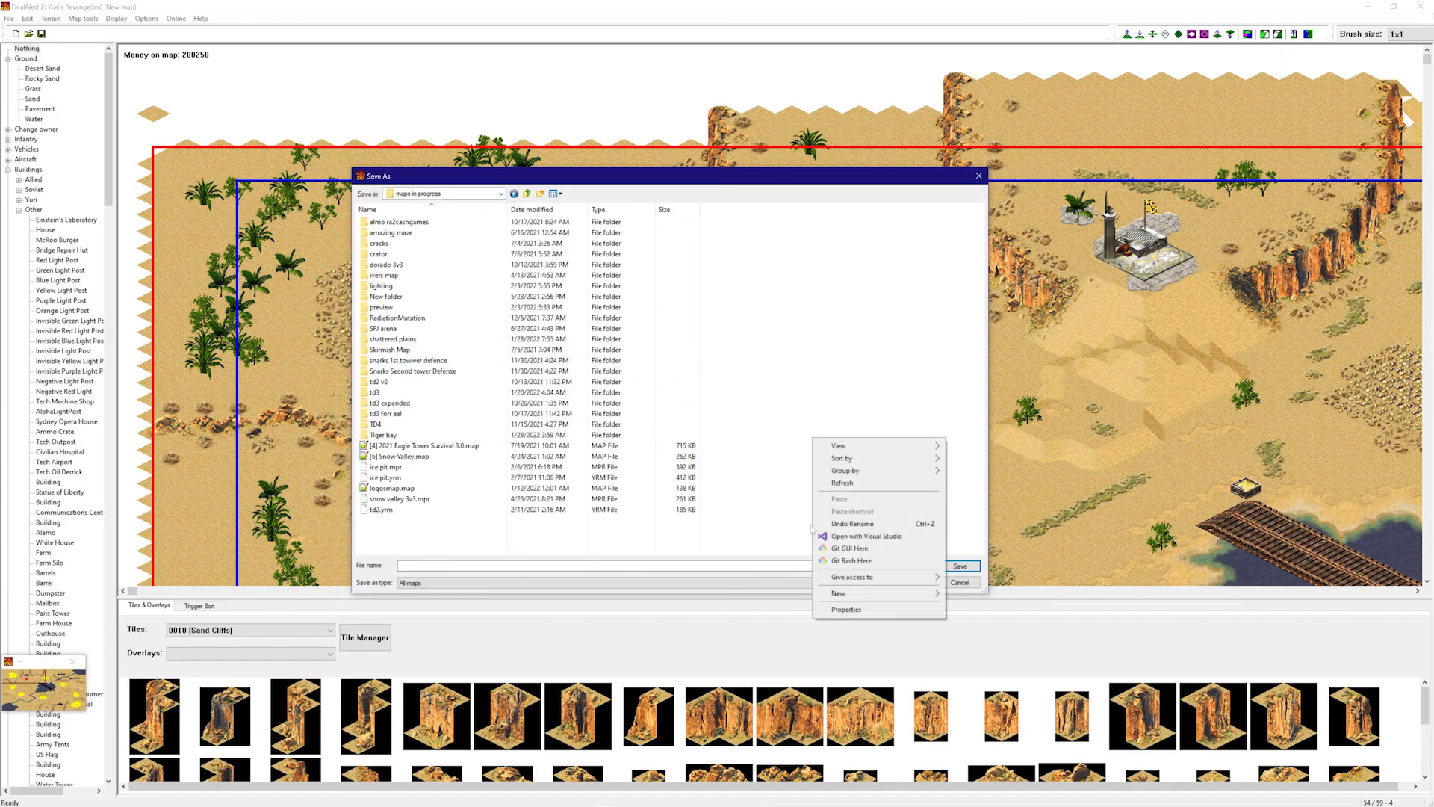
mouse_move(838, 593)
left_click(971, 594)
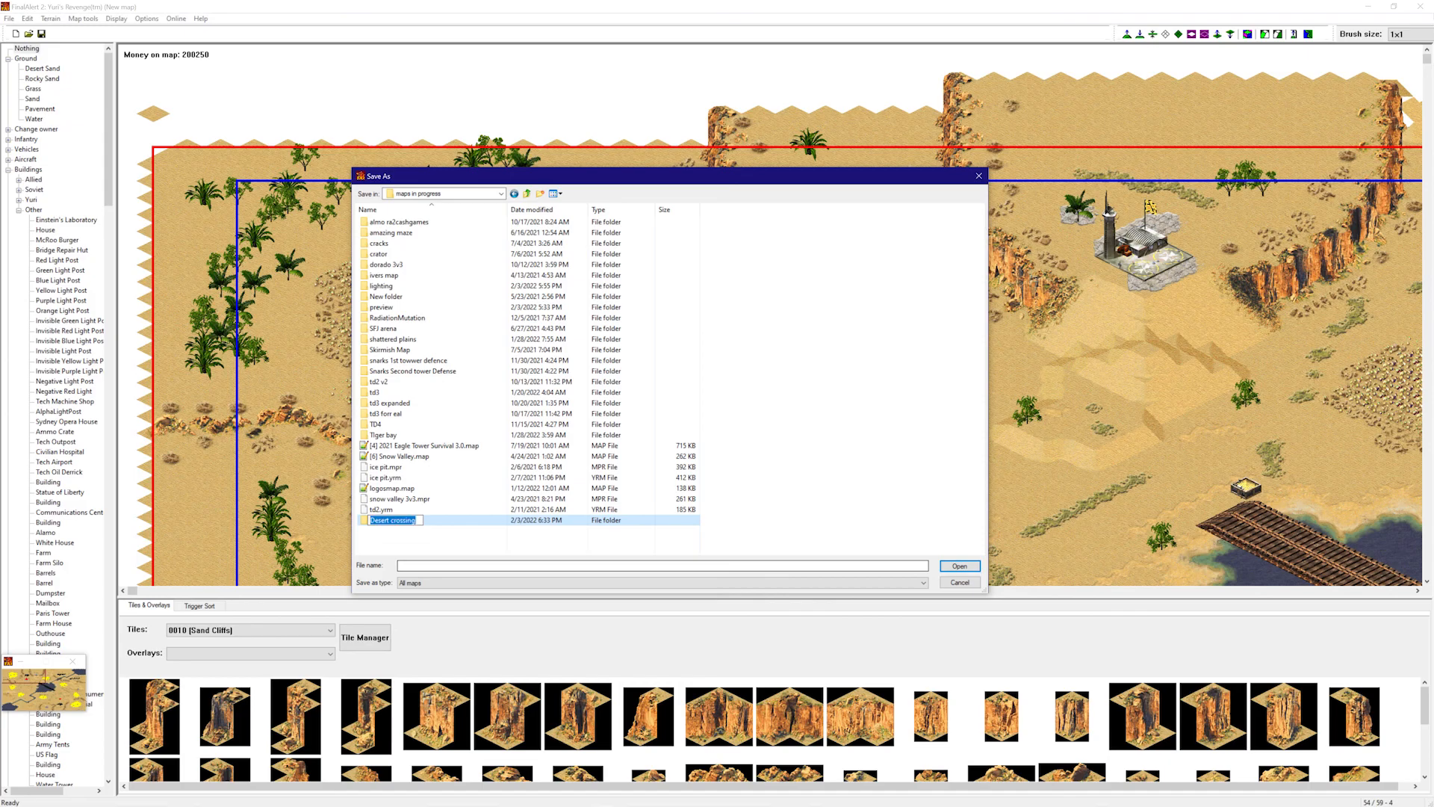
key("Return")
double_click(556, 520)
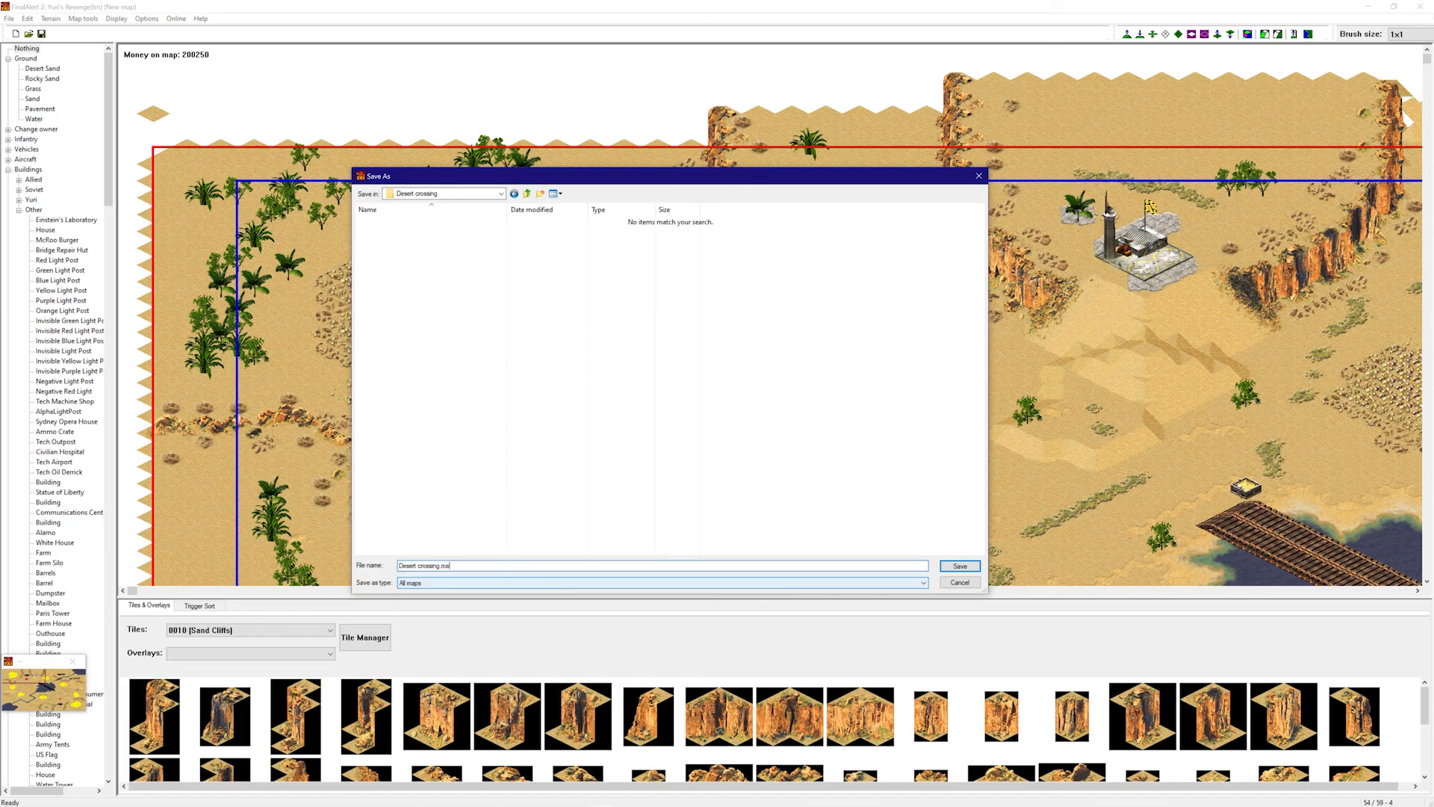
- Save as Desert crossing.map and accept the save options for [2] Desert Crossing
type("p")
key("Return")
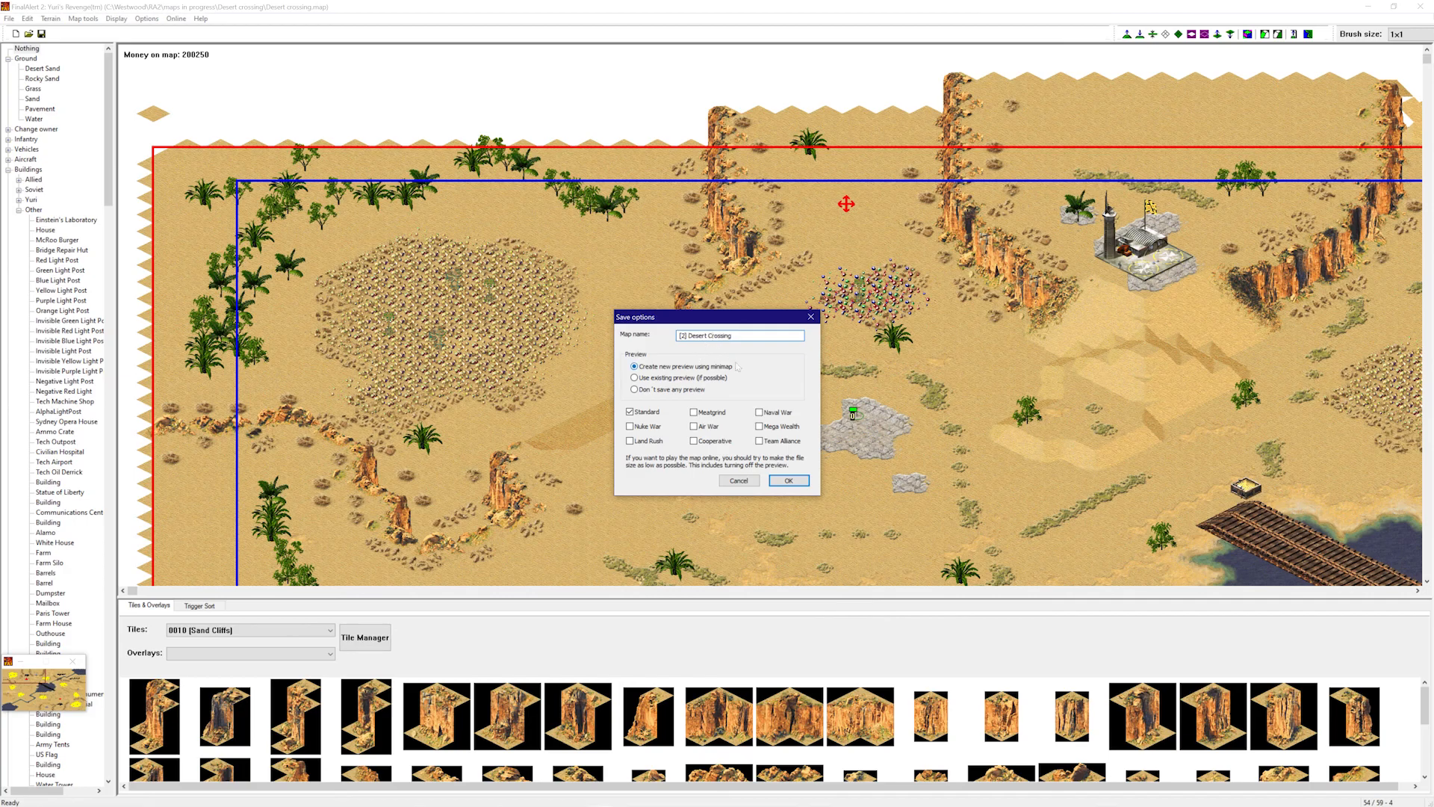
left_click(786, 483)
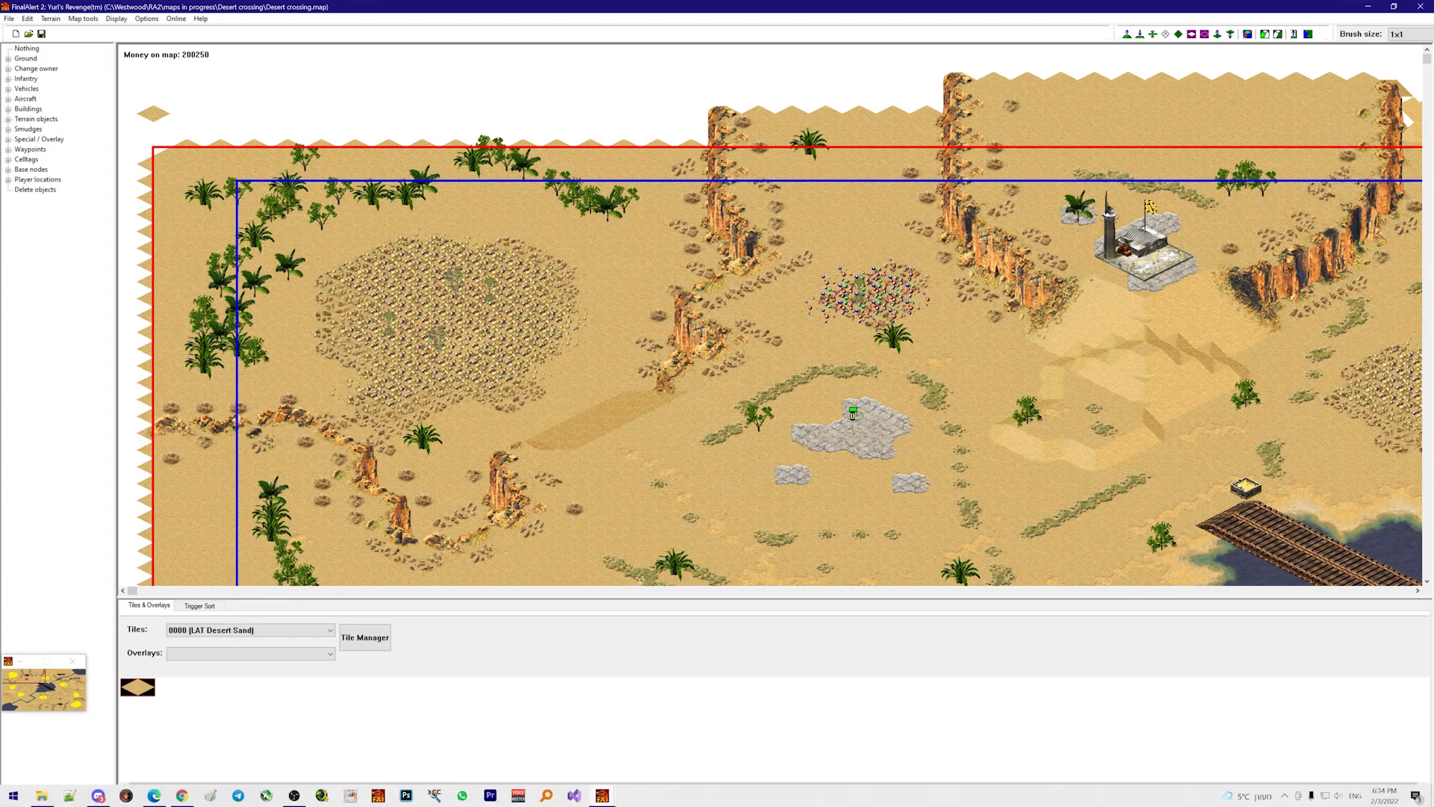
- Browse File Explorer to maps in progress > Desert crossing and select desert crossing.map
left_click(42, 793)
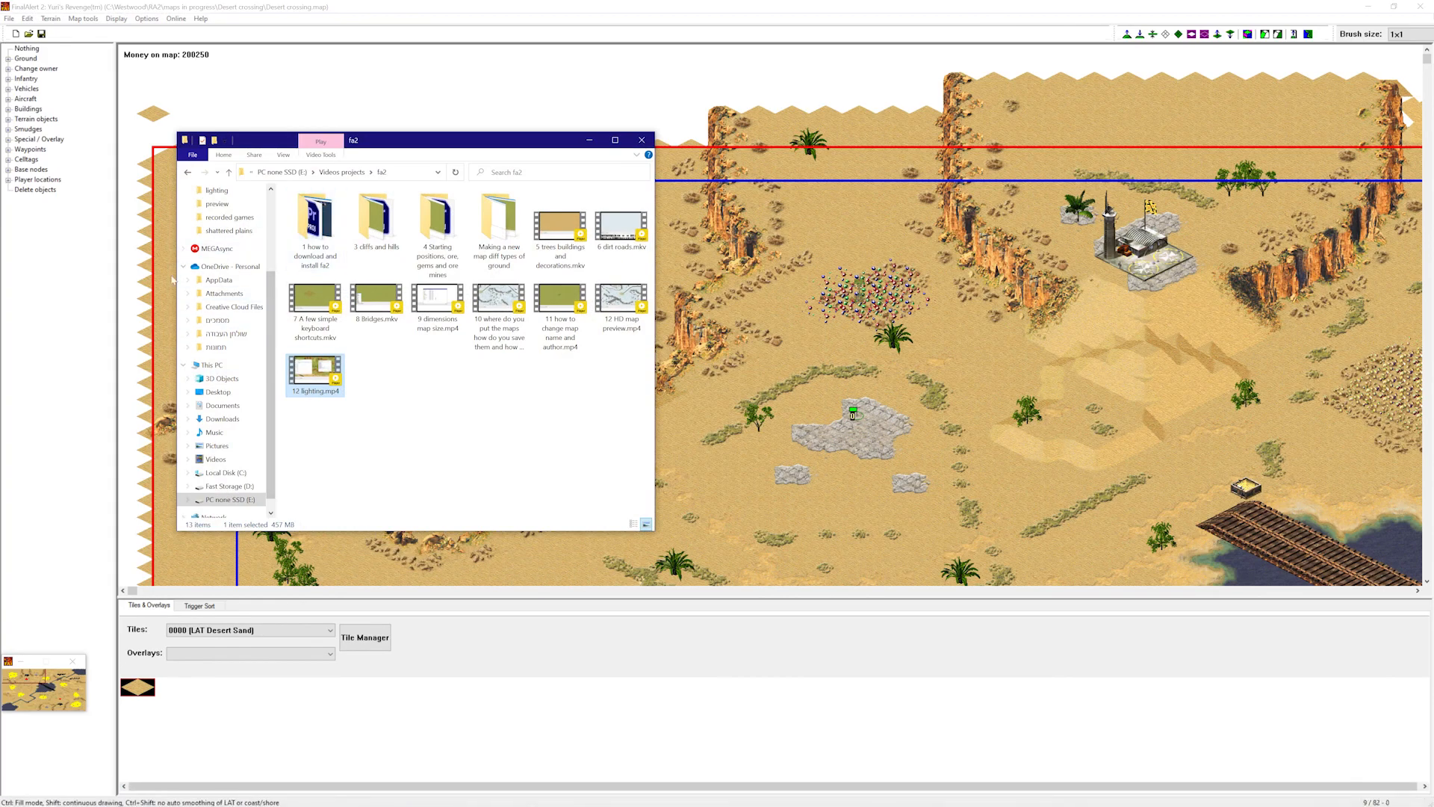
left_click(233, 231)
left_click(329, 173)
left_click(359, 317)
left_click(340, 258)
double_click(334, 258)
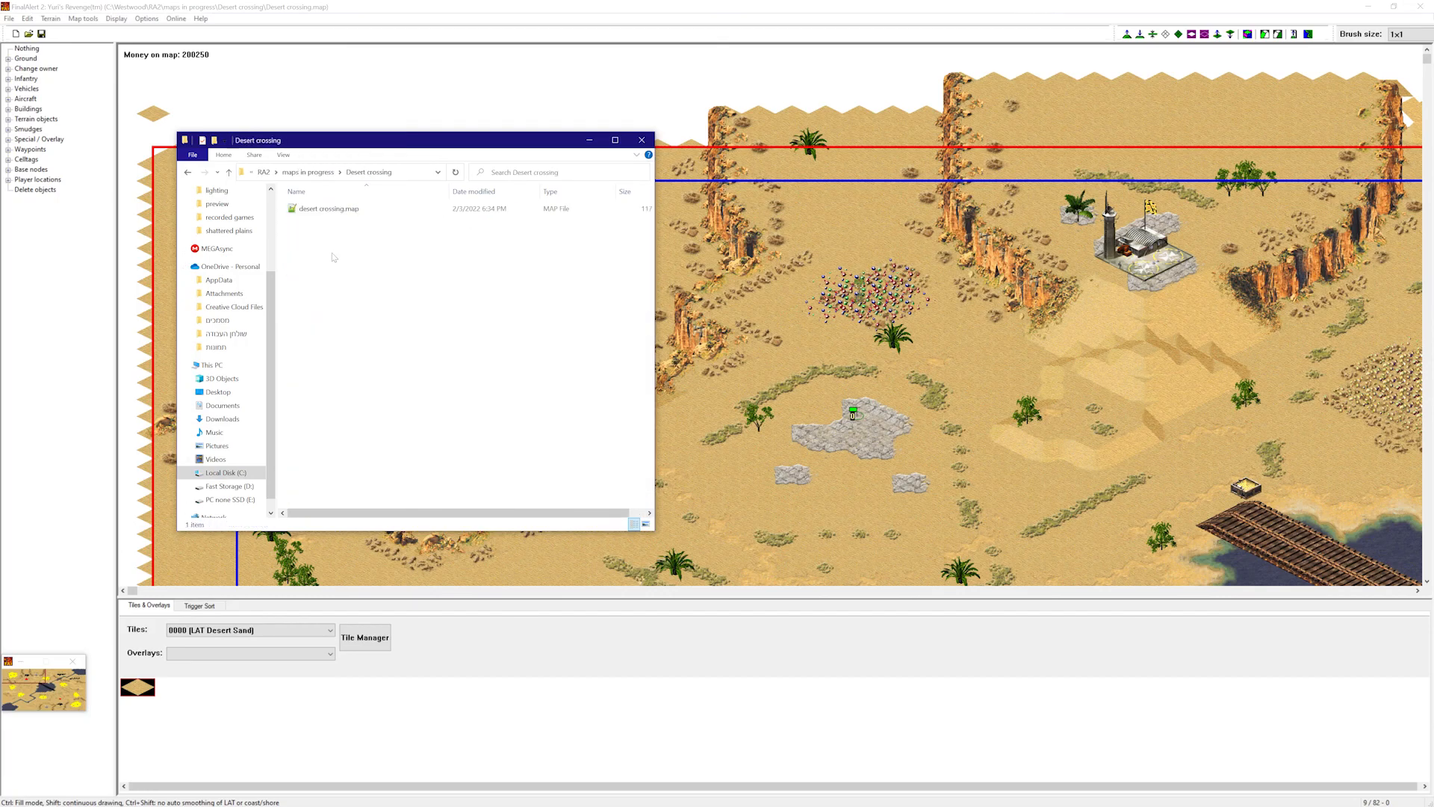
left_click(351, 212)
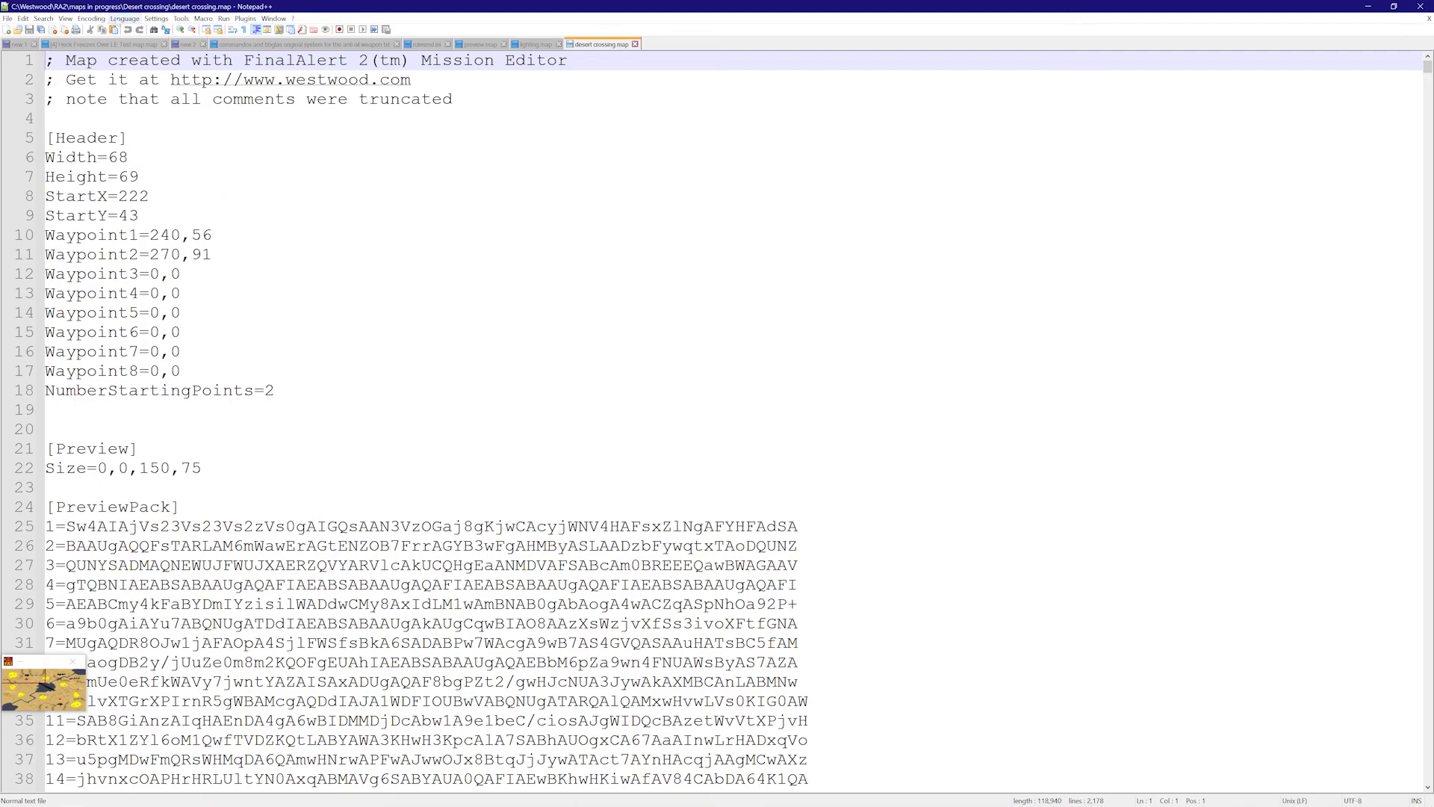
- Apply INI file syntax colouring to desert crossing.map
left_click(124, 18)
mouse_move(186, 139)
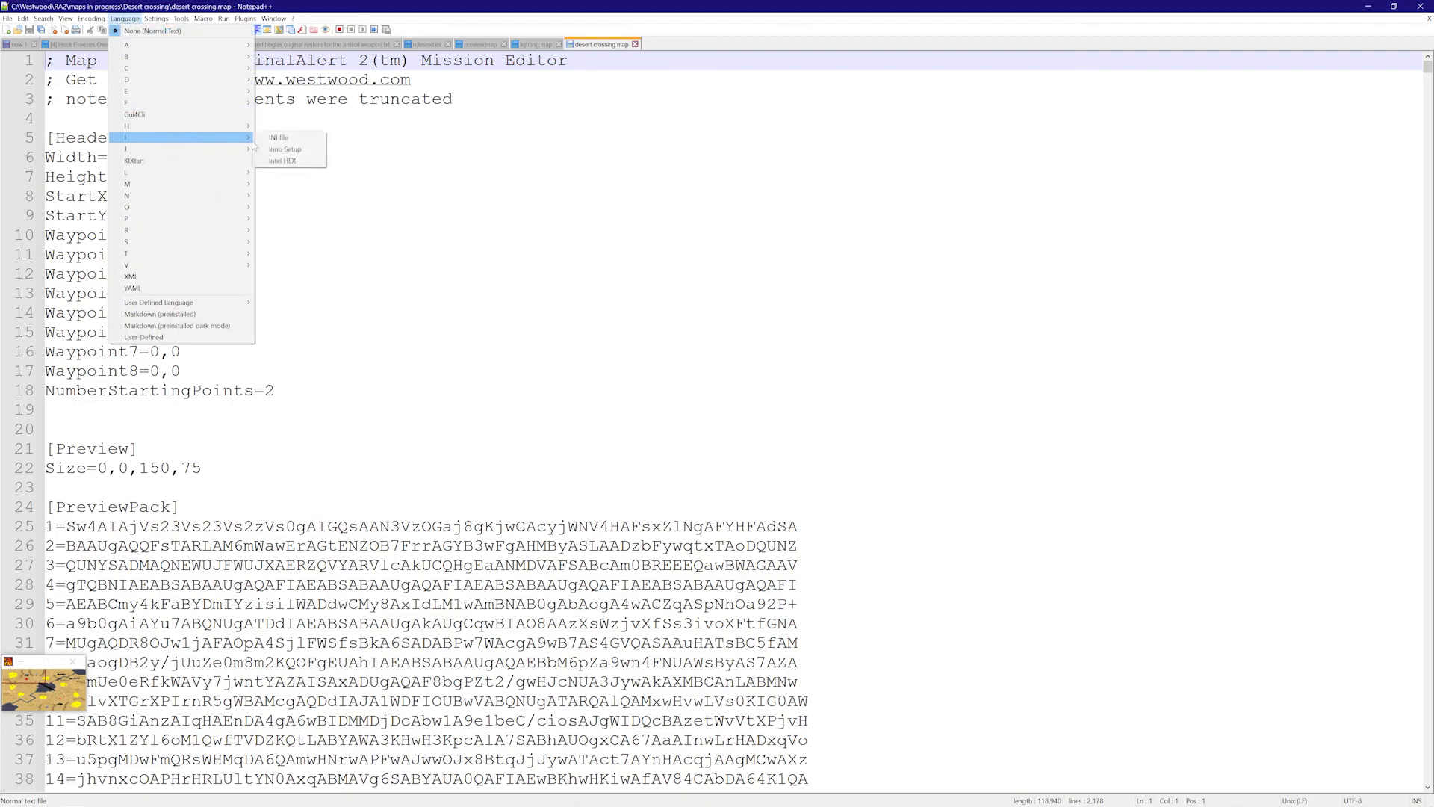
left_click(280, 138)
- Find the [Basic] section and add an Author= line with the author's name below Name=
left_click(224, 338)
key("ctrl+f")
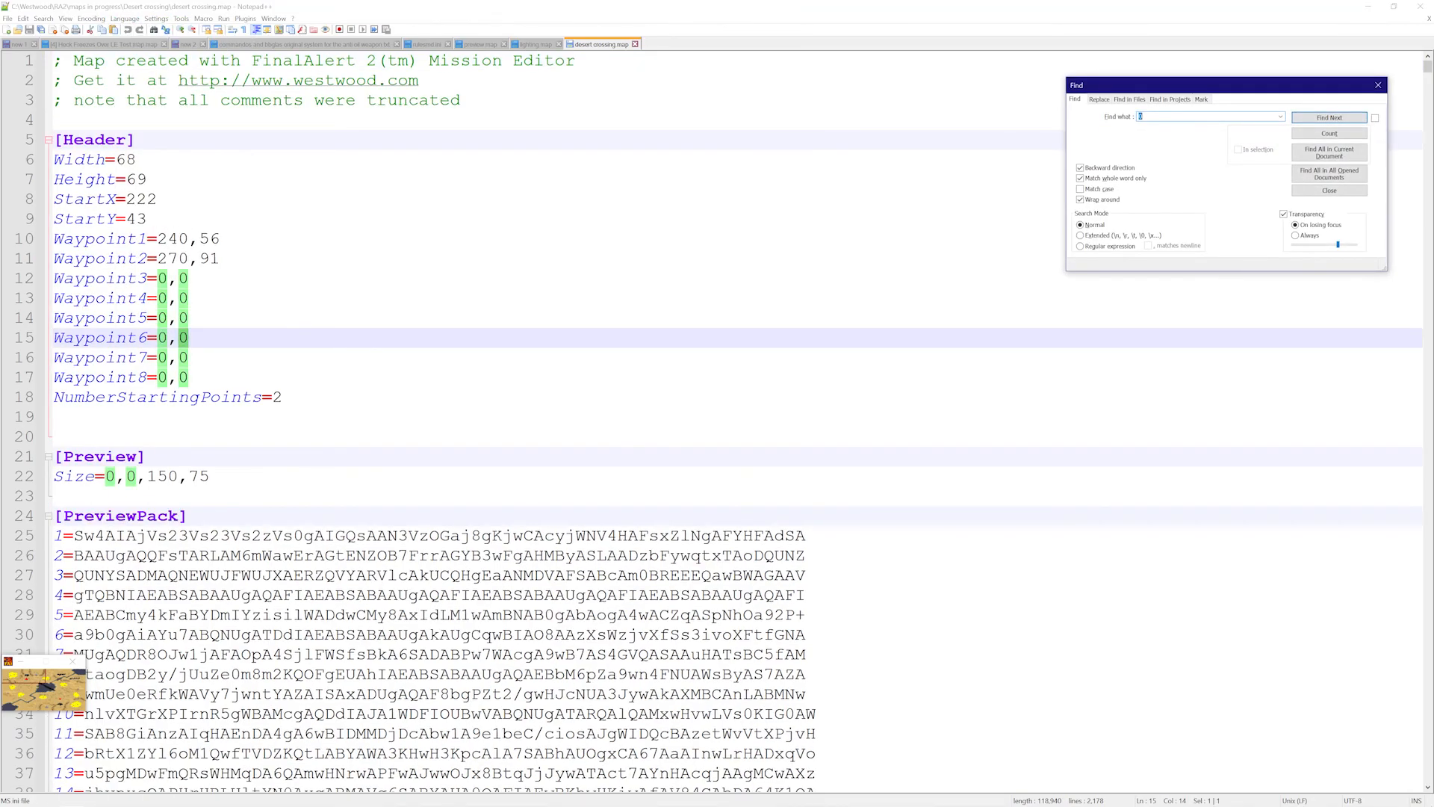
type("basic")
key("Return")
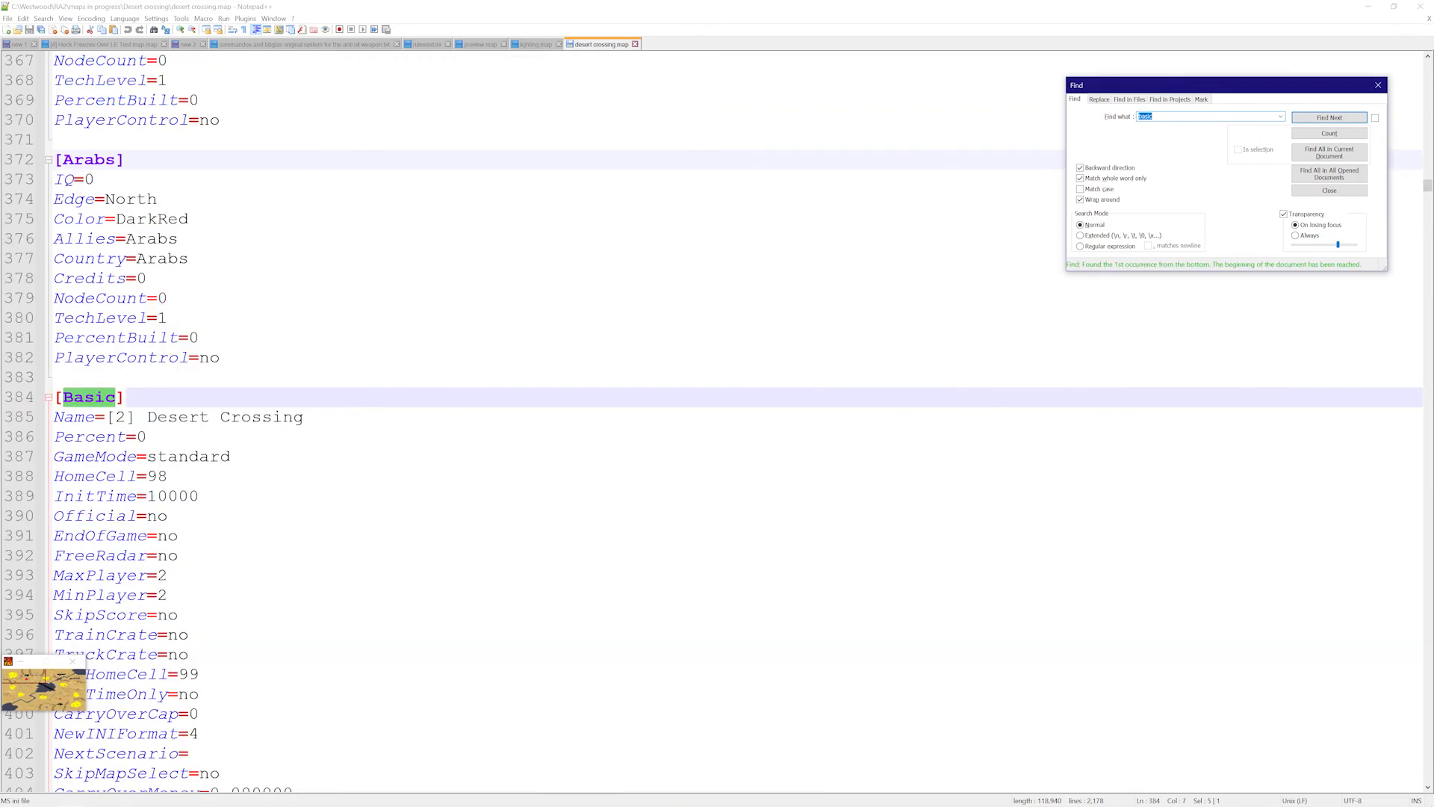
left_click_drag(116, 417, 304, 417)
left_click(308, 417)
key("Return")
type("Au")
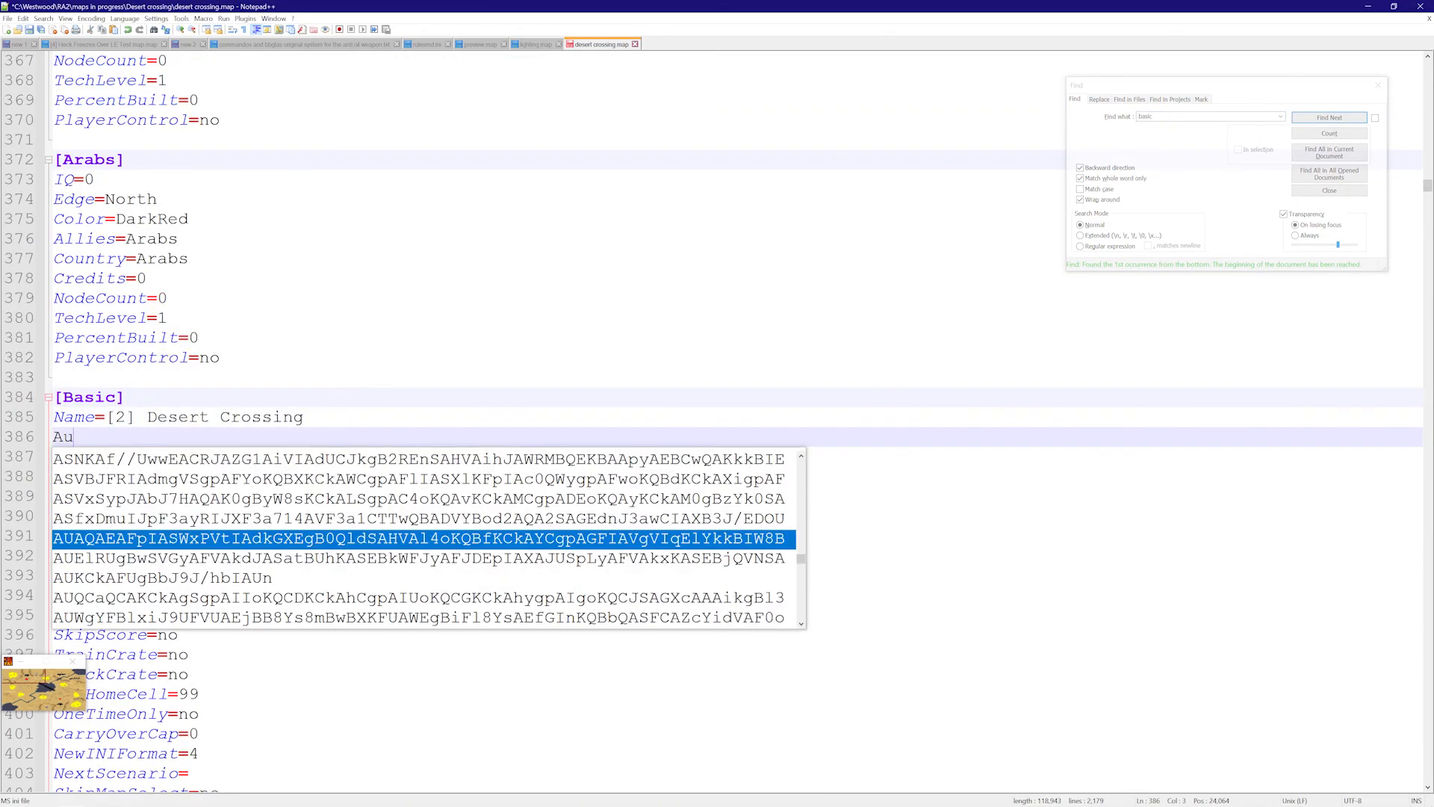
type("thor=Snark")
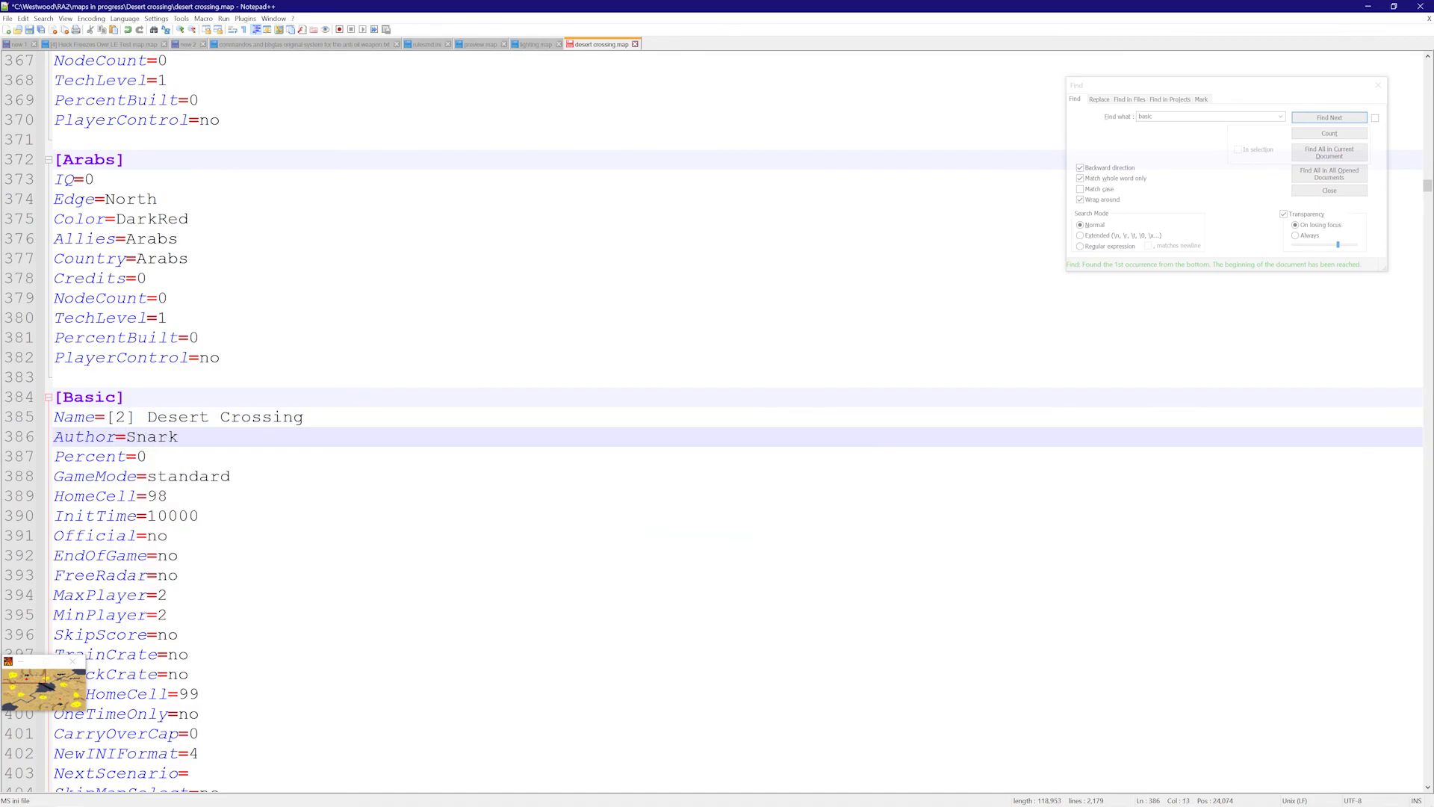
- Load desert crossing.map into the map renderer and try rendering it twice, dismissing bug reports
left_click(45, 797)
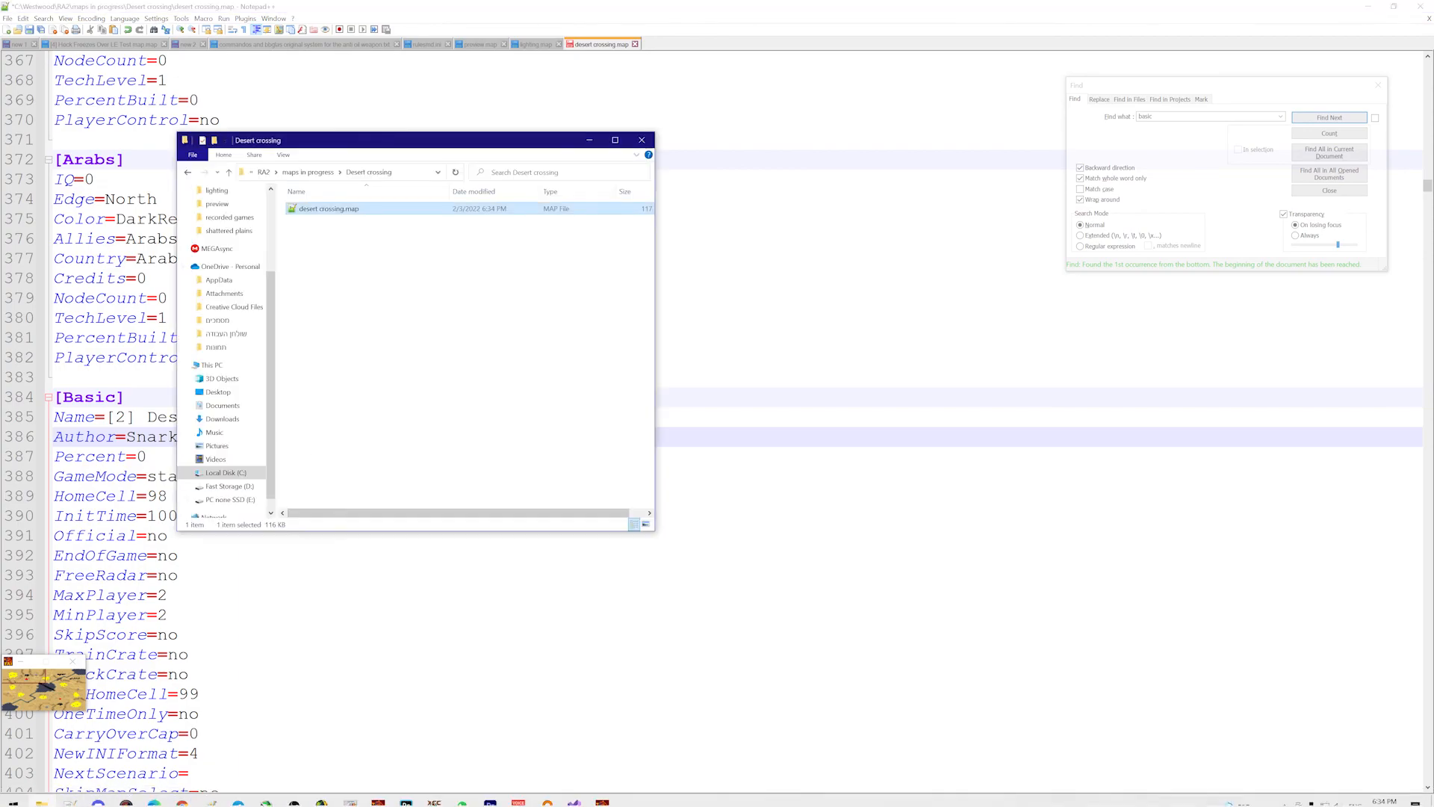
left_click(602, 795)
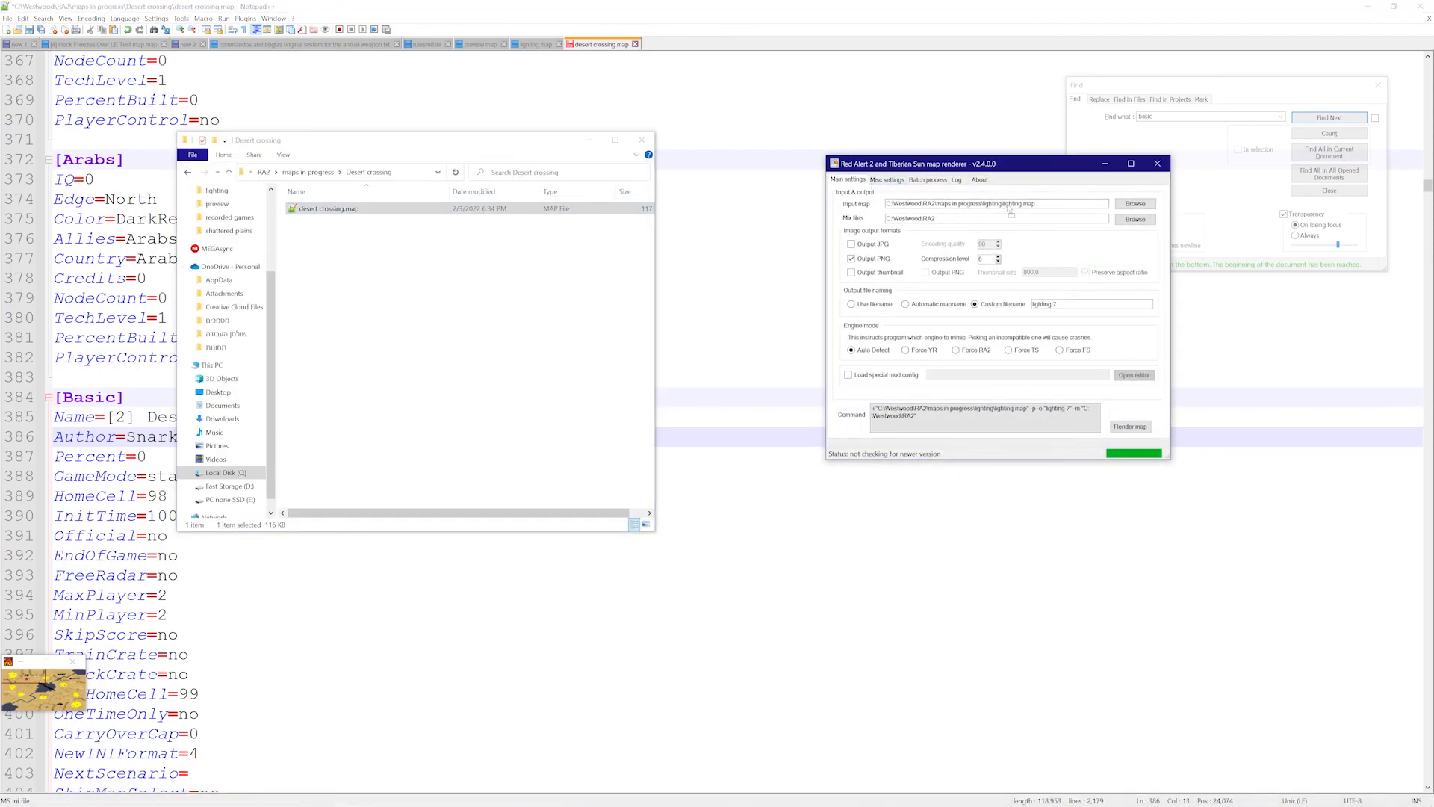
left_click_drag(962, 203, 964, 204)
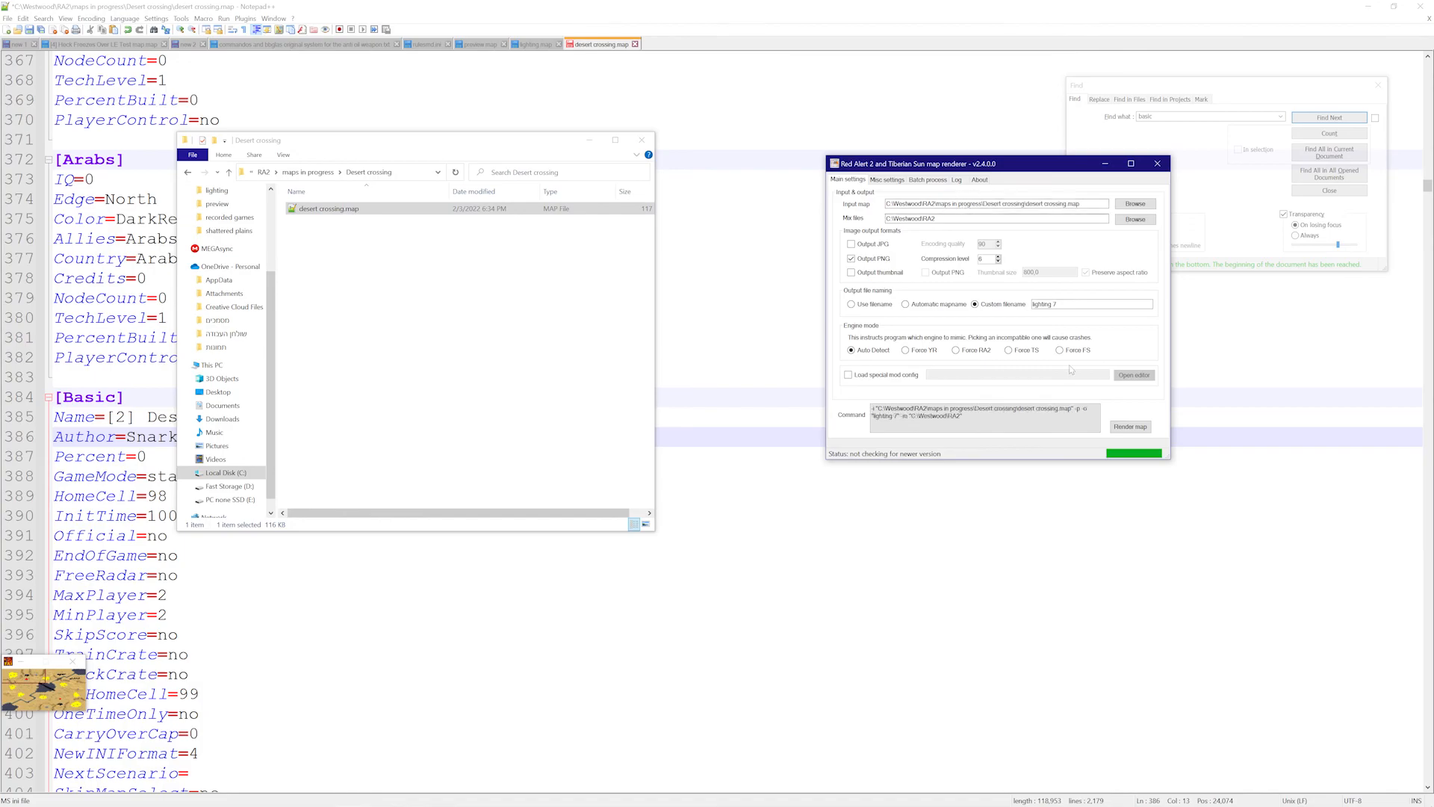
left_click(1131, 425)
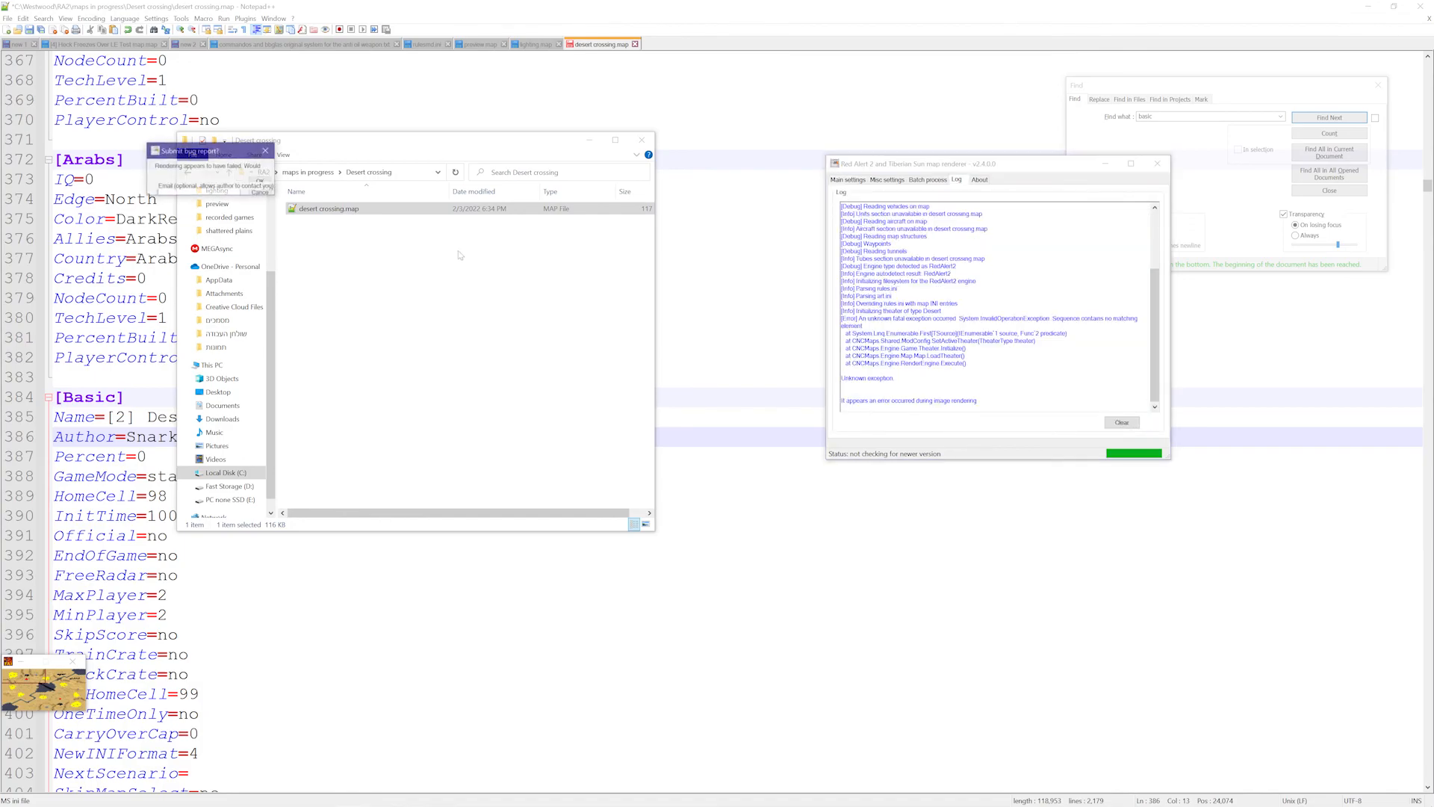
left_click(265, 151)
left_click(858, 181)
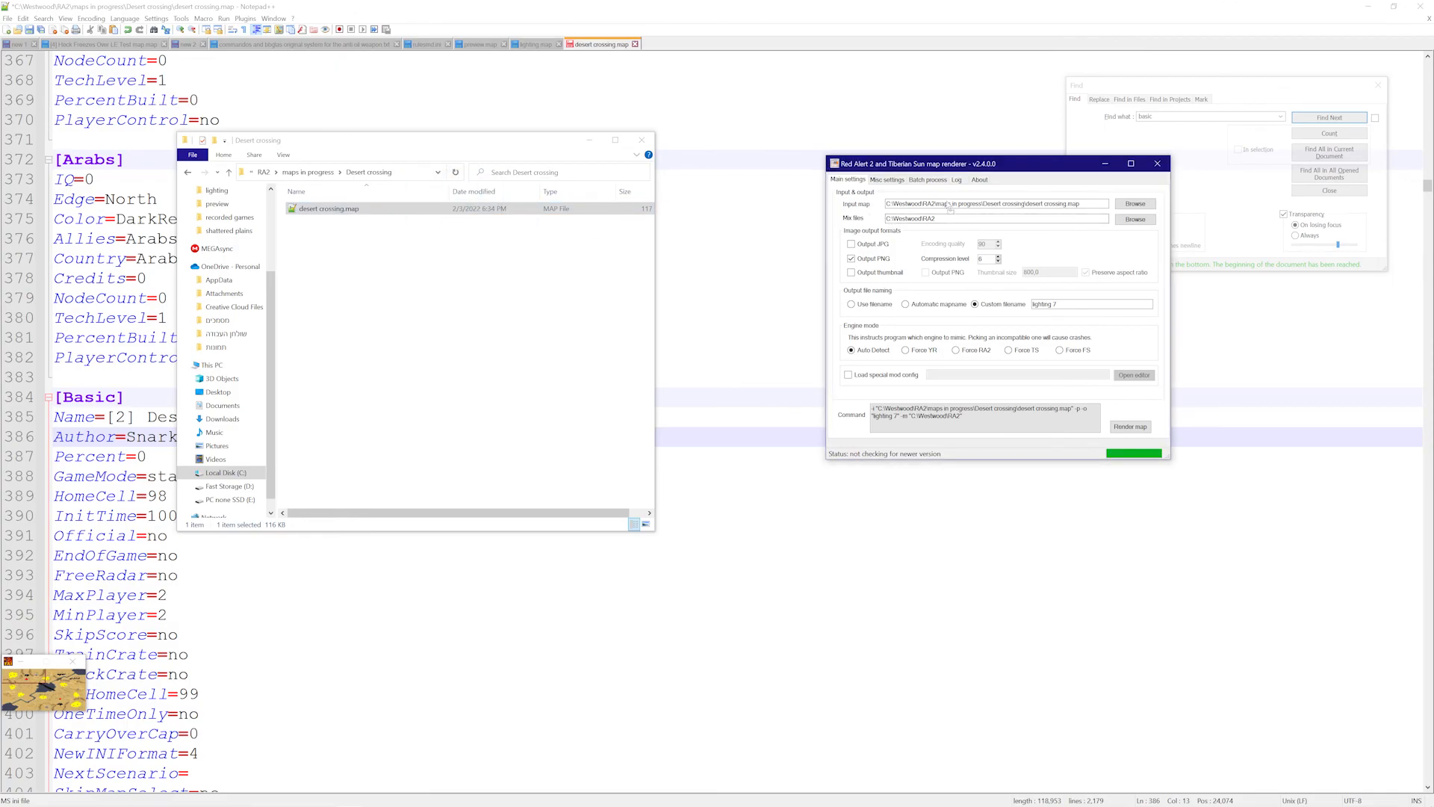
left_click(1136, 426)
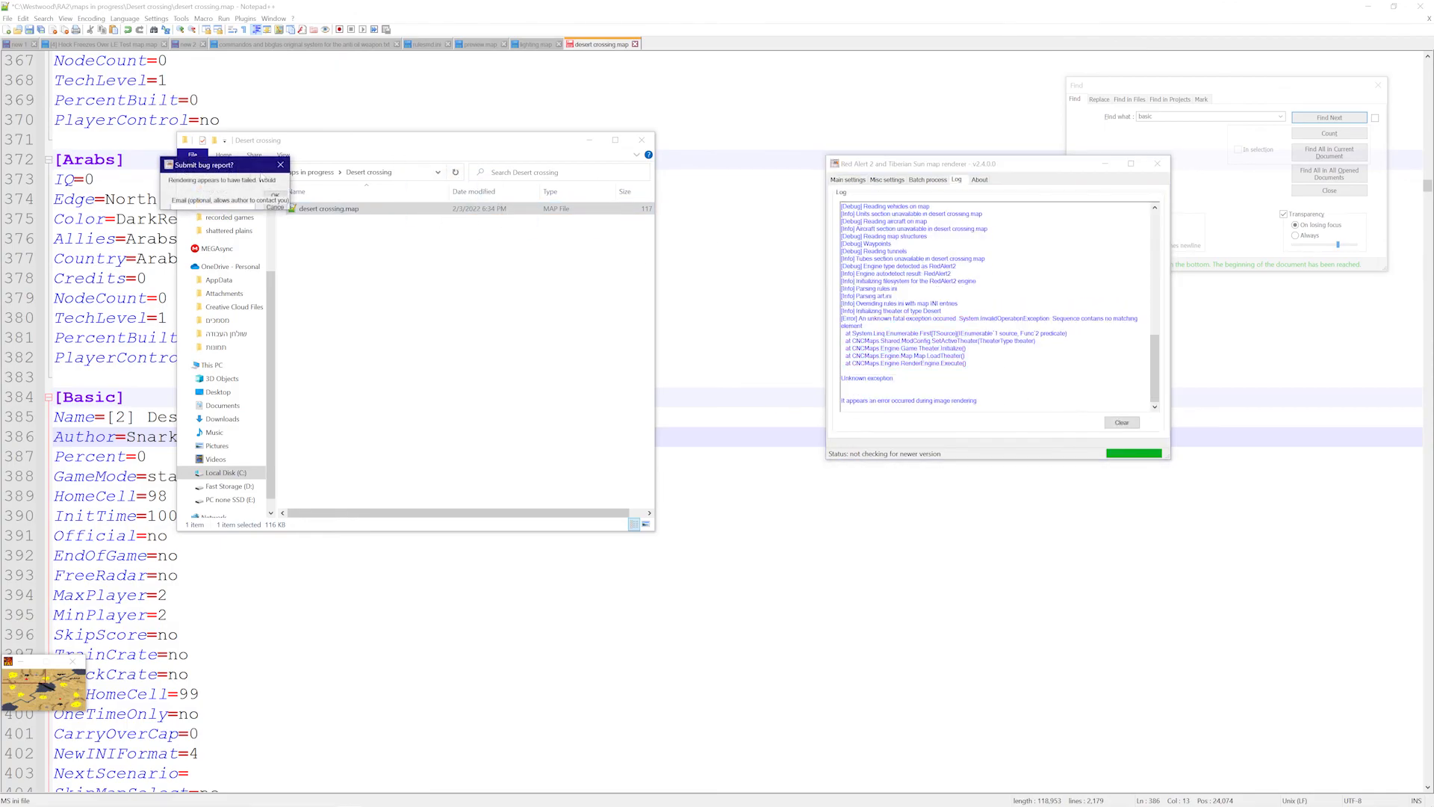
left_click(280, 164)
- Return to the map's folder window and open the Custom maps folder
left_click(342, 209)
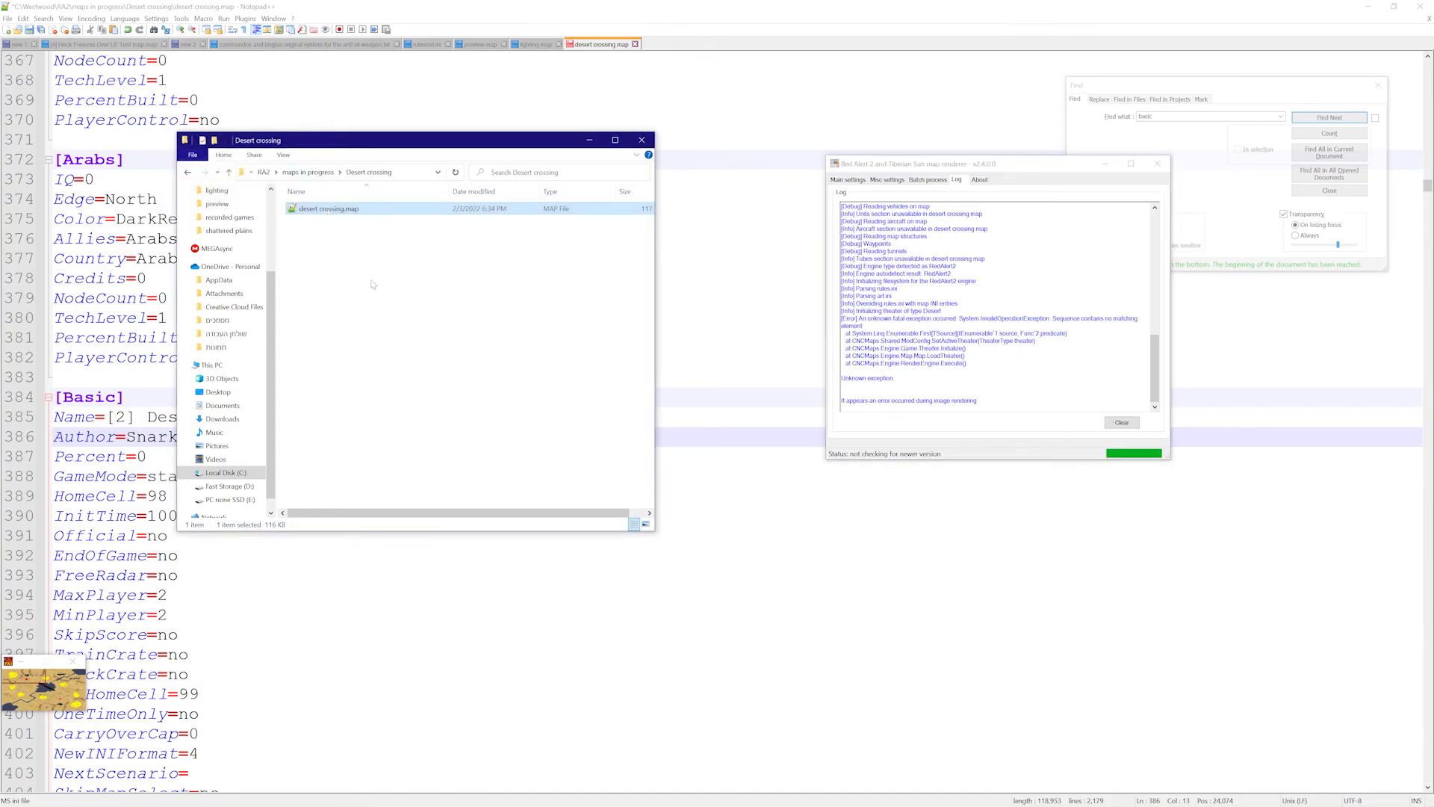
left_click(405, 294)
scroll(232, 246, "up", 3)
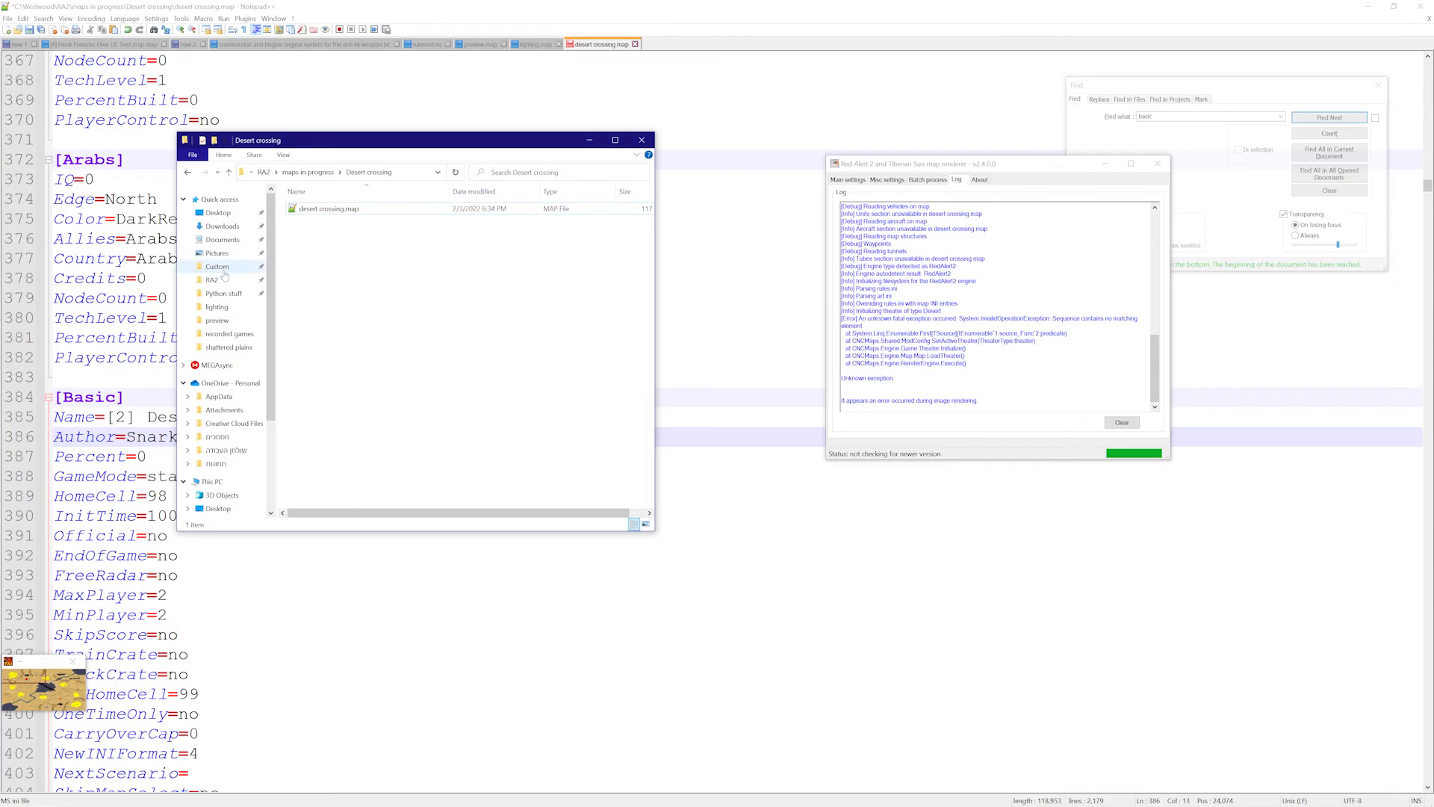
left_click(221, 267)
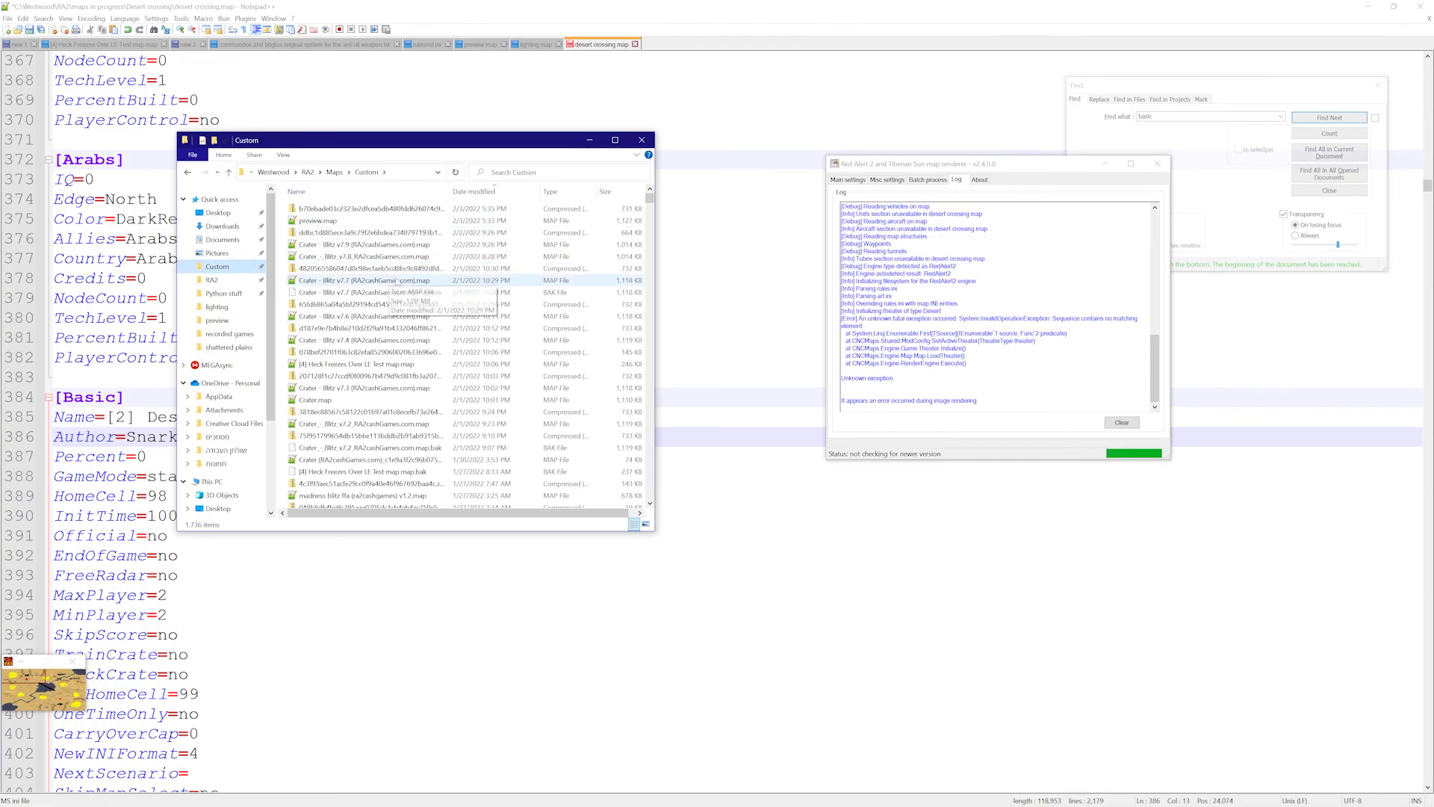
- Select the copied desert crossing.map in Custom and leave its name unchanged
left_click(357, 209)
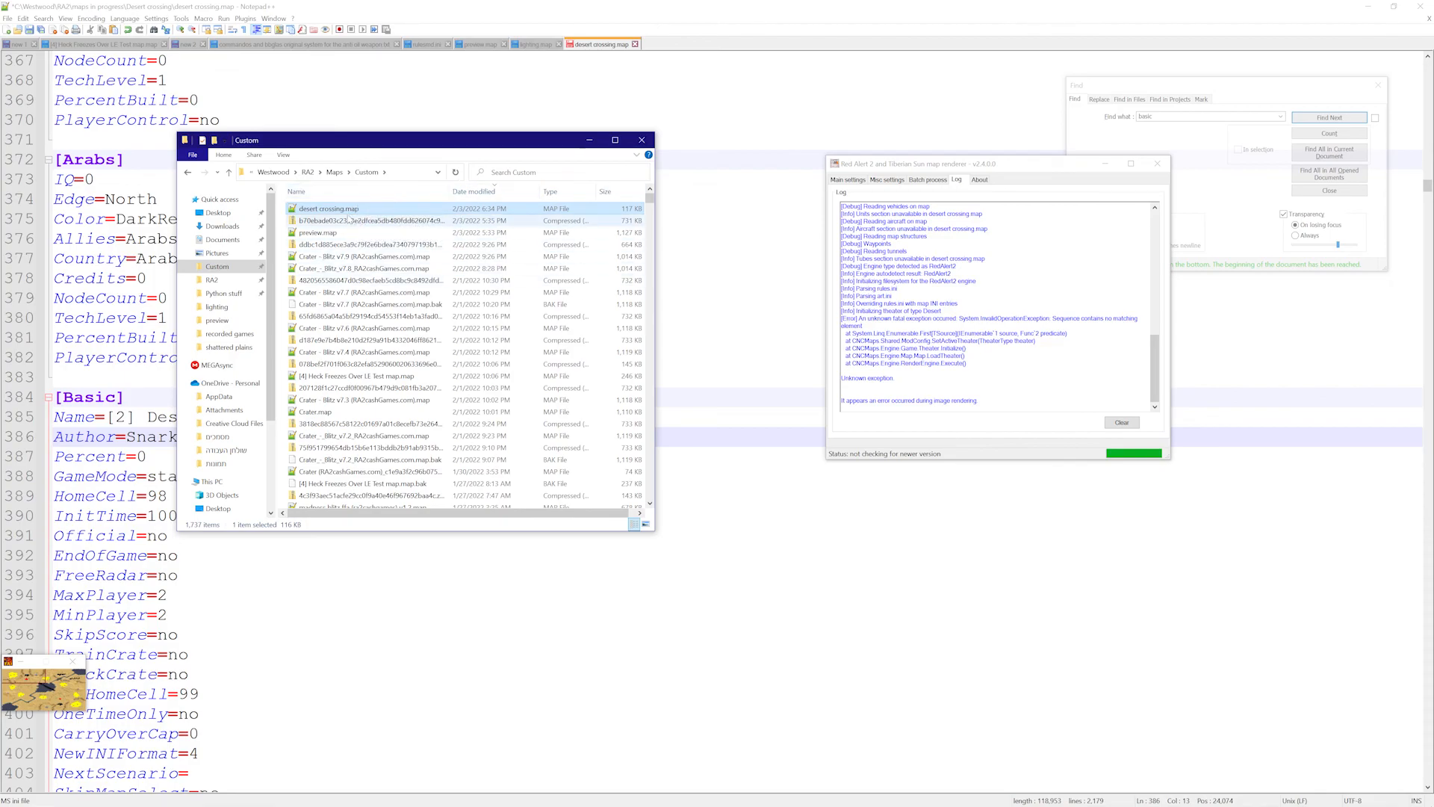
key("F2")
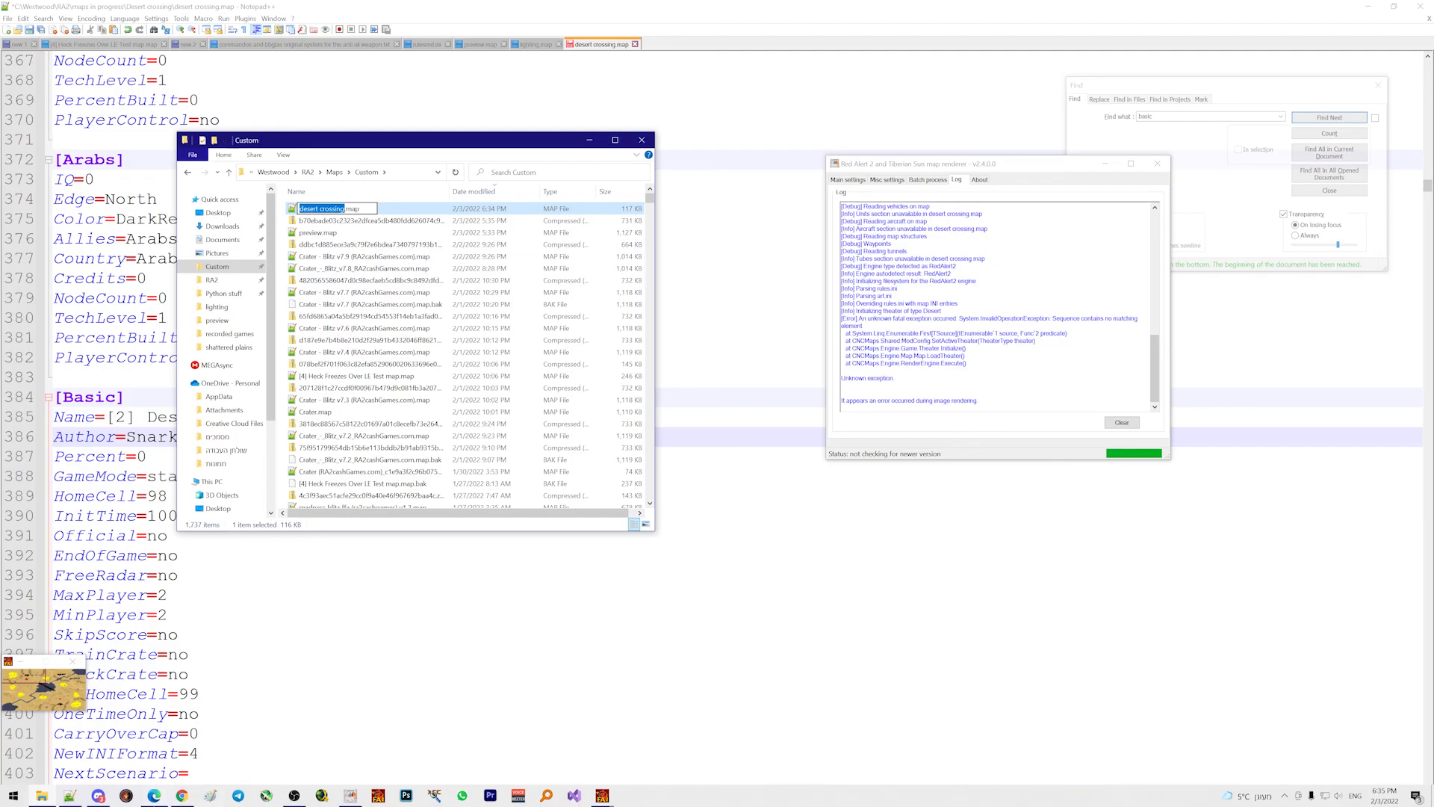
key("Escape")
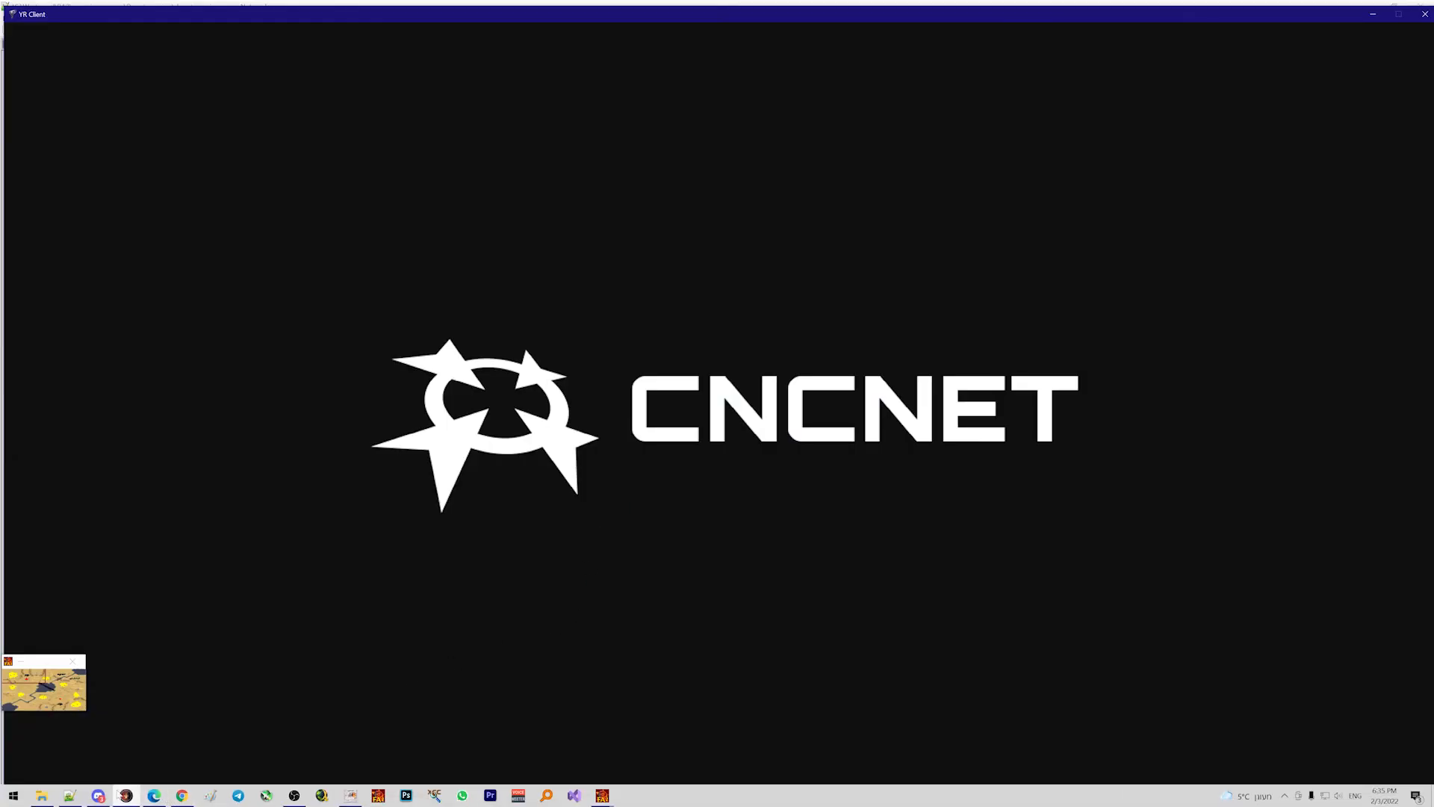
- Pan across the Desert crossing map in FinalAlert 2, then bring up the YR client
key("alt+Tab")
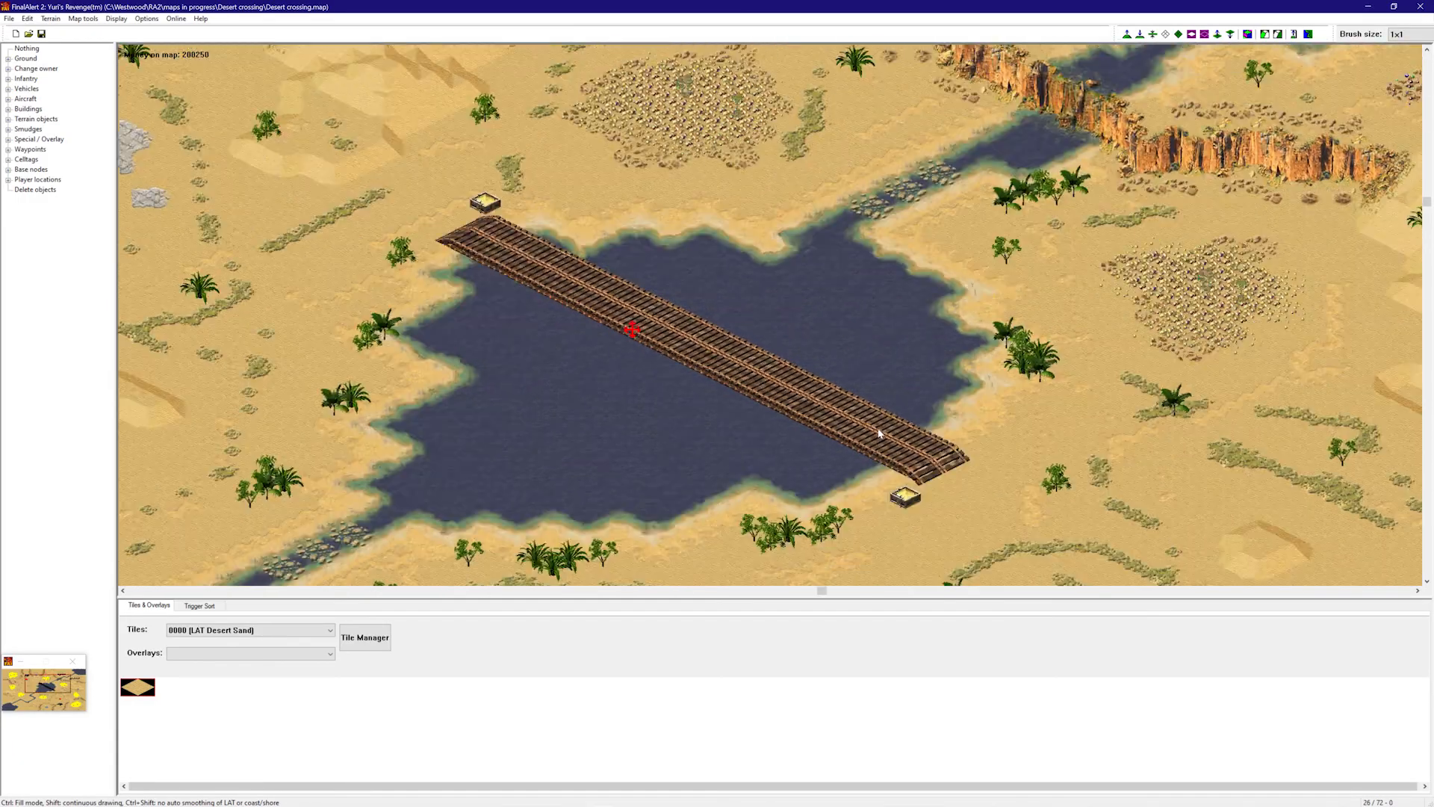
mouse_move(762, 314)
right_mouse_down()
mouse_move(933, 247)
mouse_move(988, 327)
mouse_move(793, 325)
mouse_move(779, 350)
mouse_move(583, 266)
right_mouse_up()
right_click_drag(673, 229, 614, 63)
right_click_drag(515, 195, 994, 392)
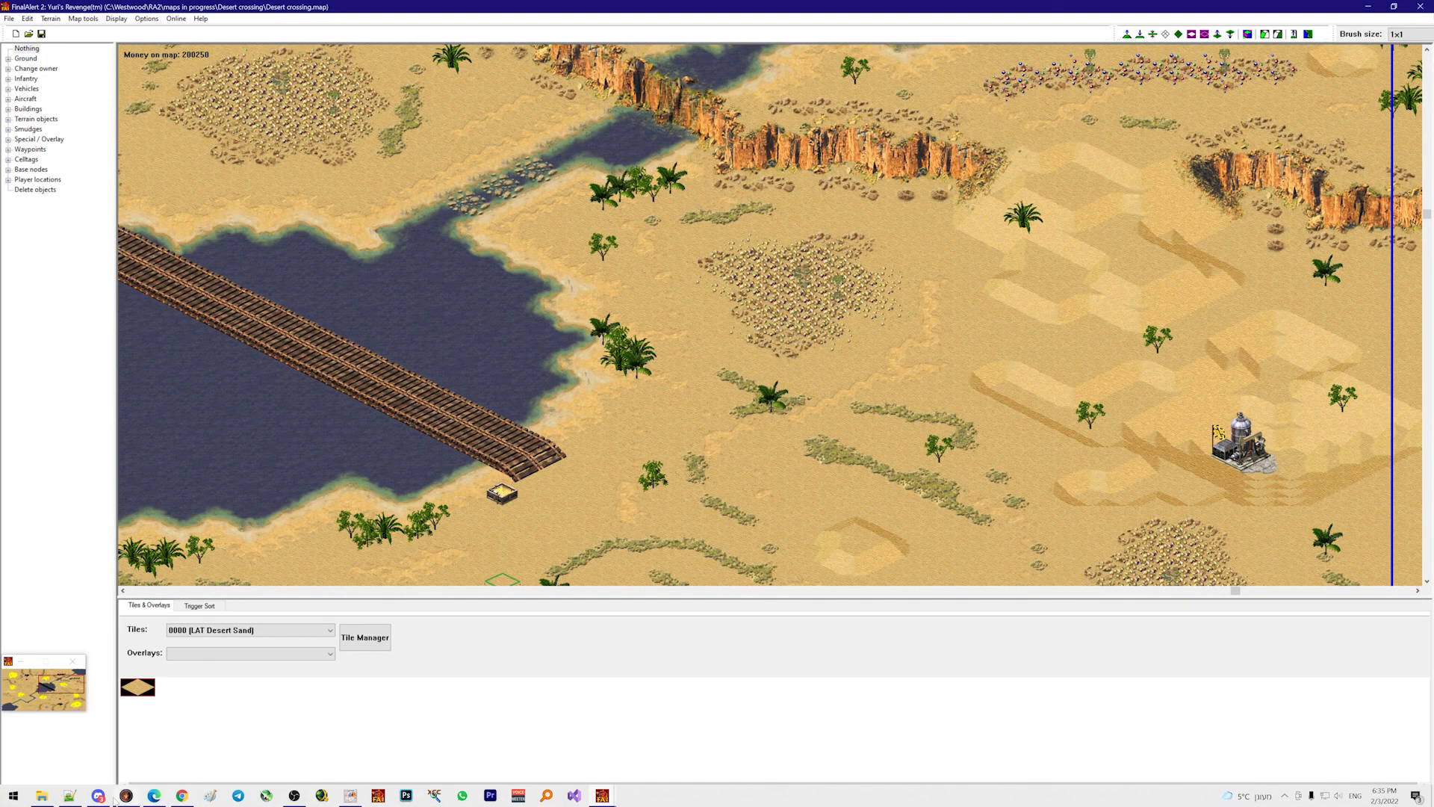
left_click(125, 795)
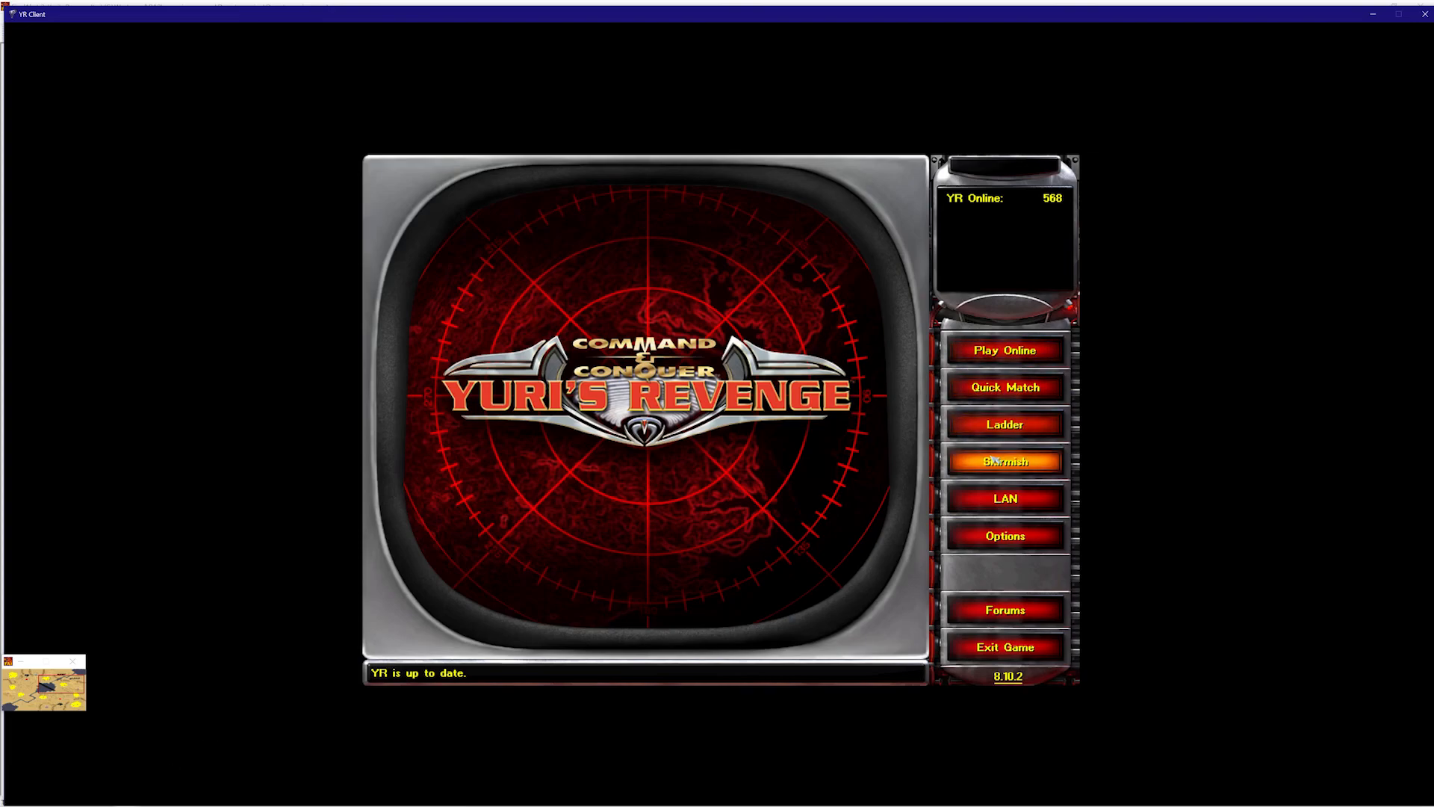
- Open a Standard skirmish, search 'desert c', and load [2] Desert Crossing
left_click(993, 459)
left_click(612, 67)
left_click(613, 308)
left_click(377, 747)
type("deser")
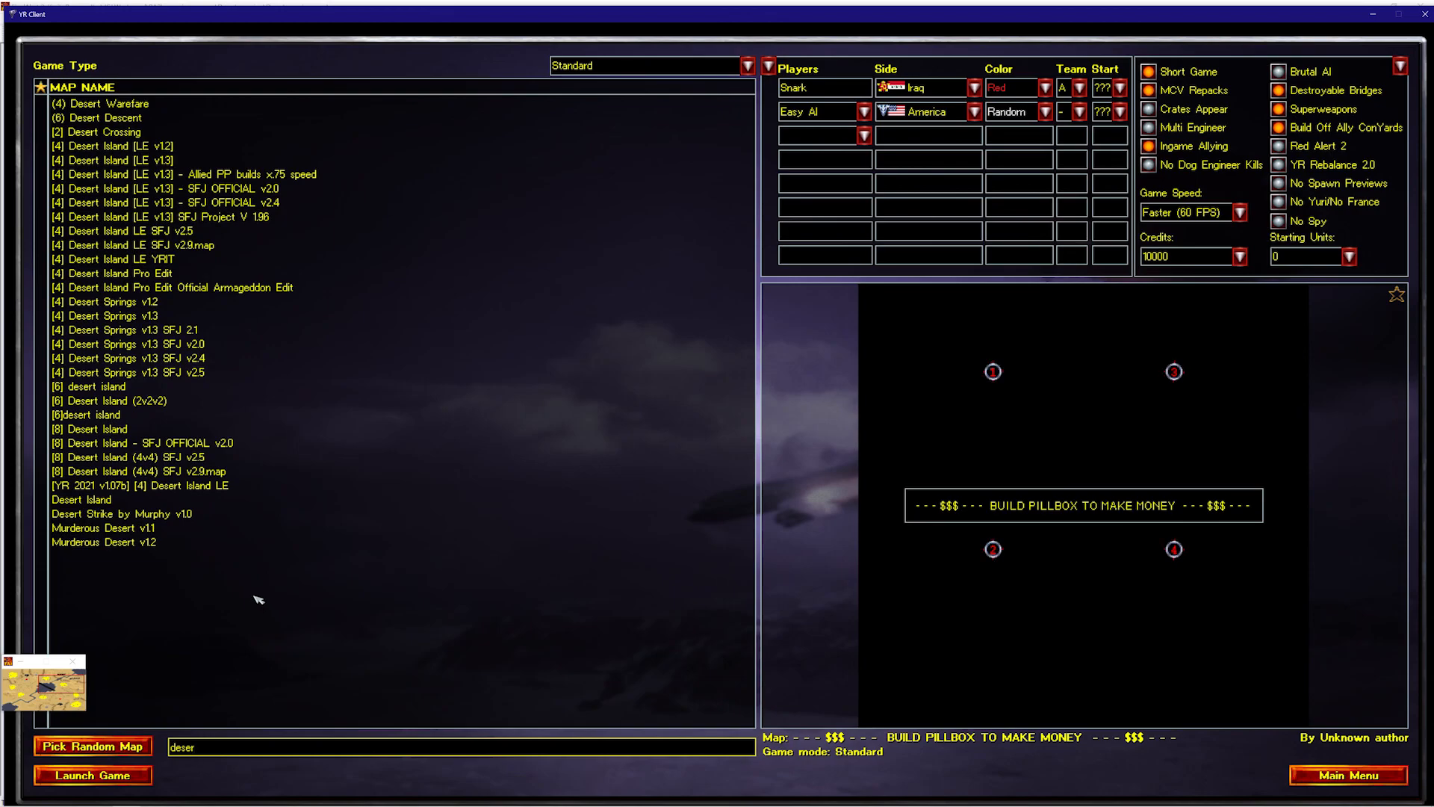
type("t cr")
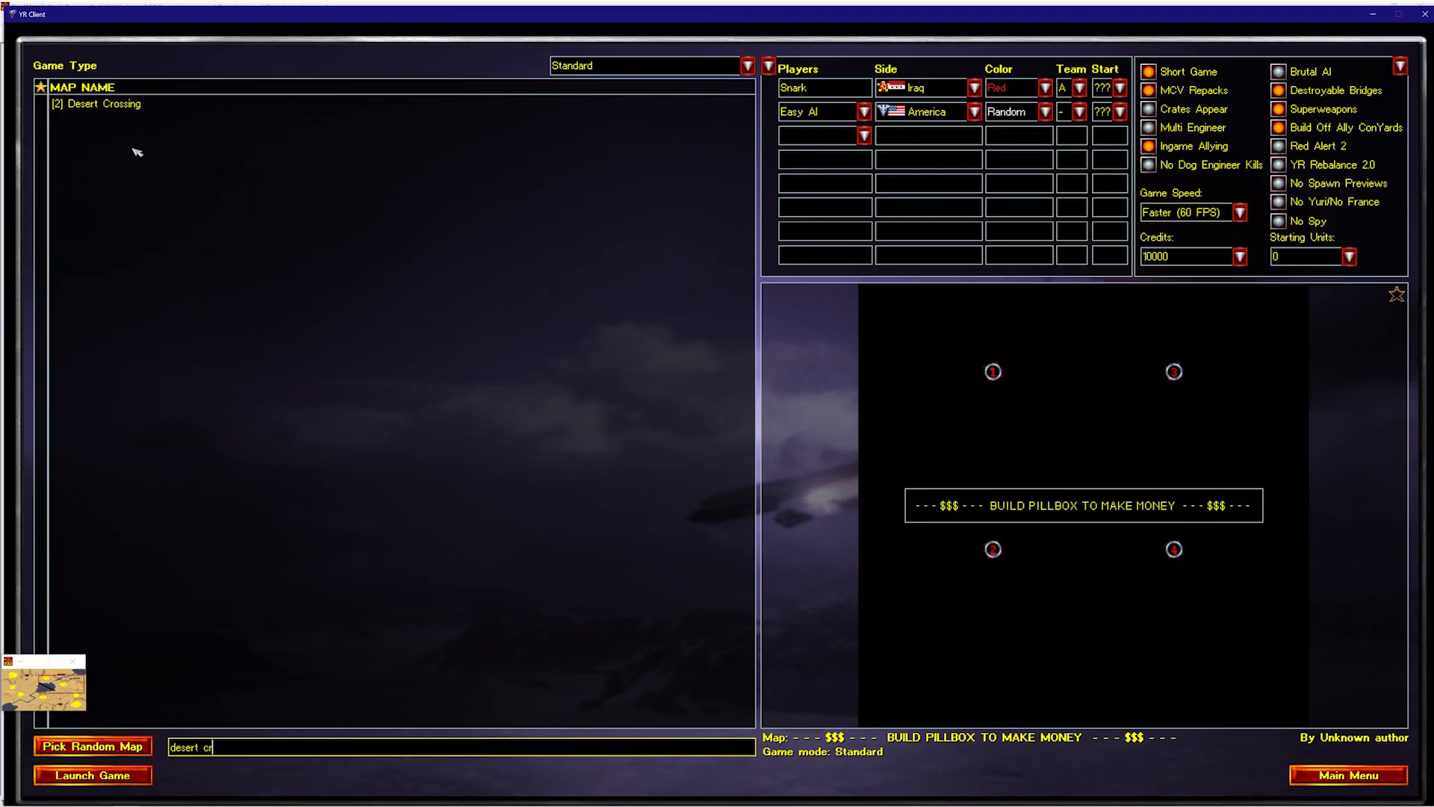
left_click(111, 106)
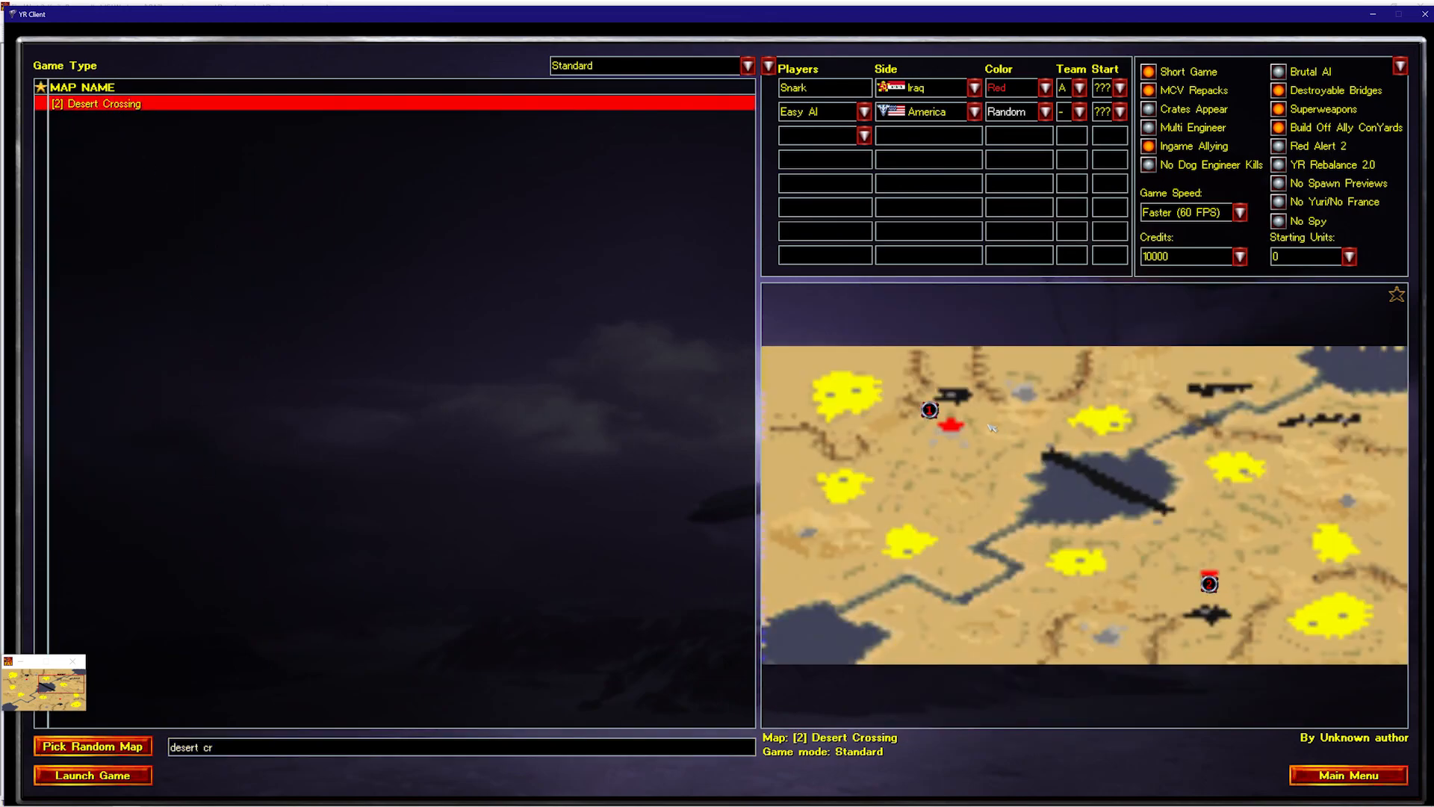